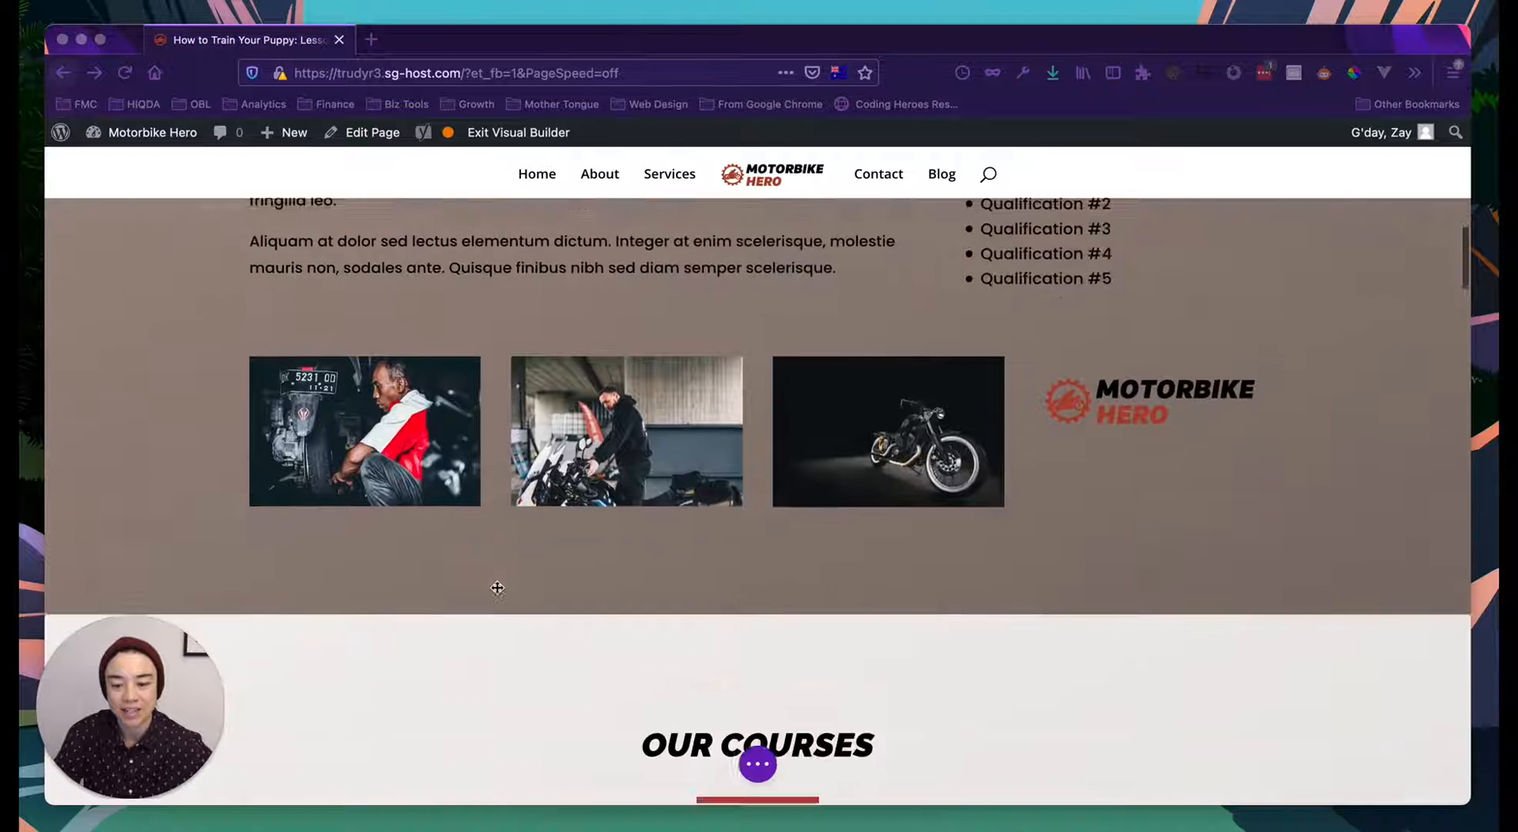
Step: Review the homepage from the image row and Our Courses section down to the Subscribe form
scroll(645, 426, down, 5)
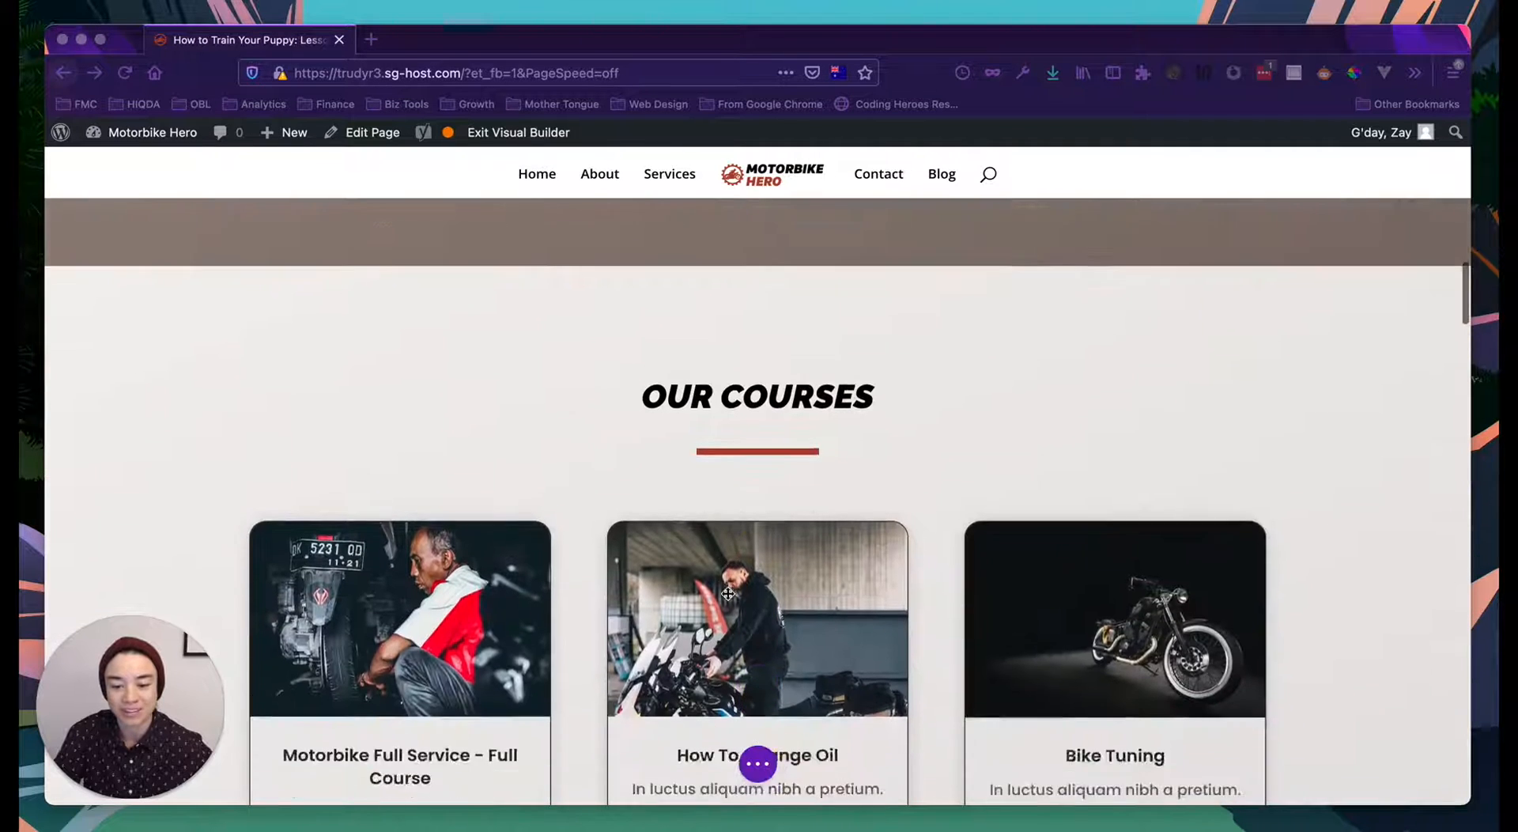
scroll(783, 558, up, 8)
scroll(783, 558, down, 3)
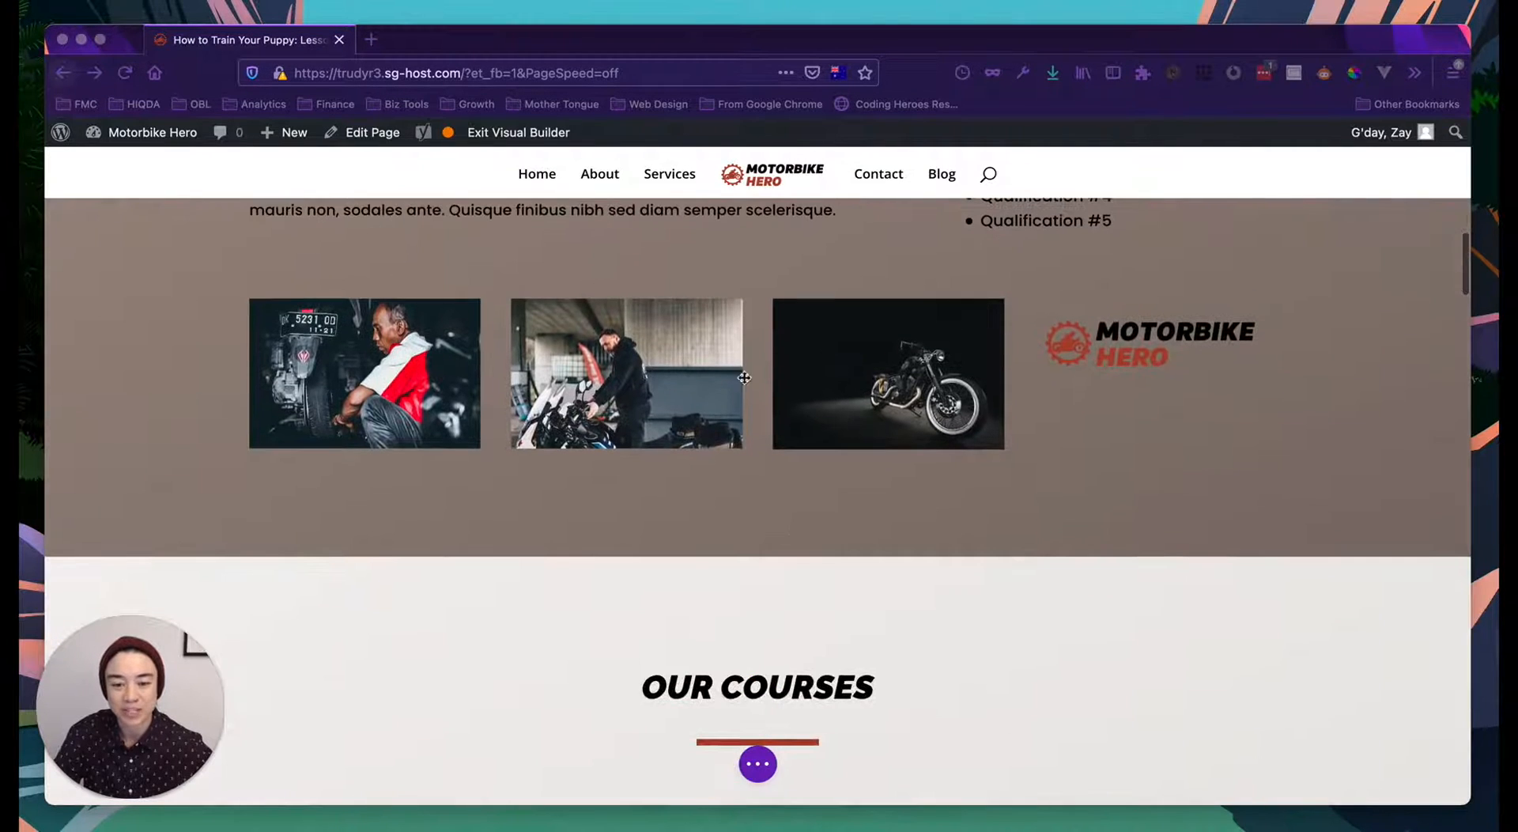
scroll(882, 428, down, 10)
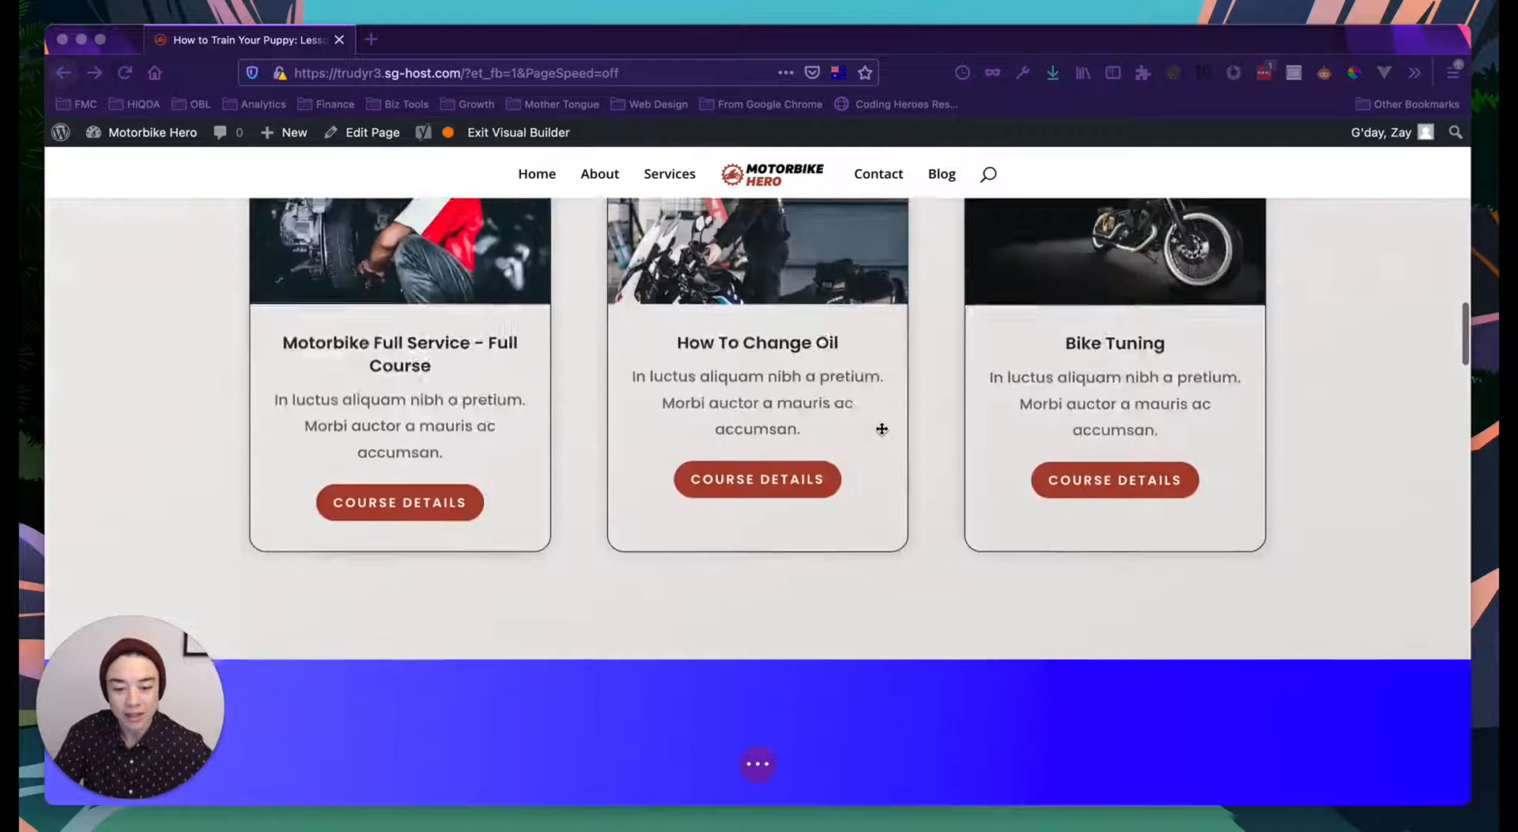
scroll(882, 428, down, 5)
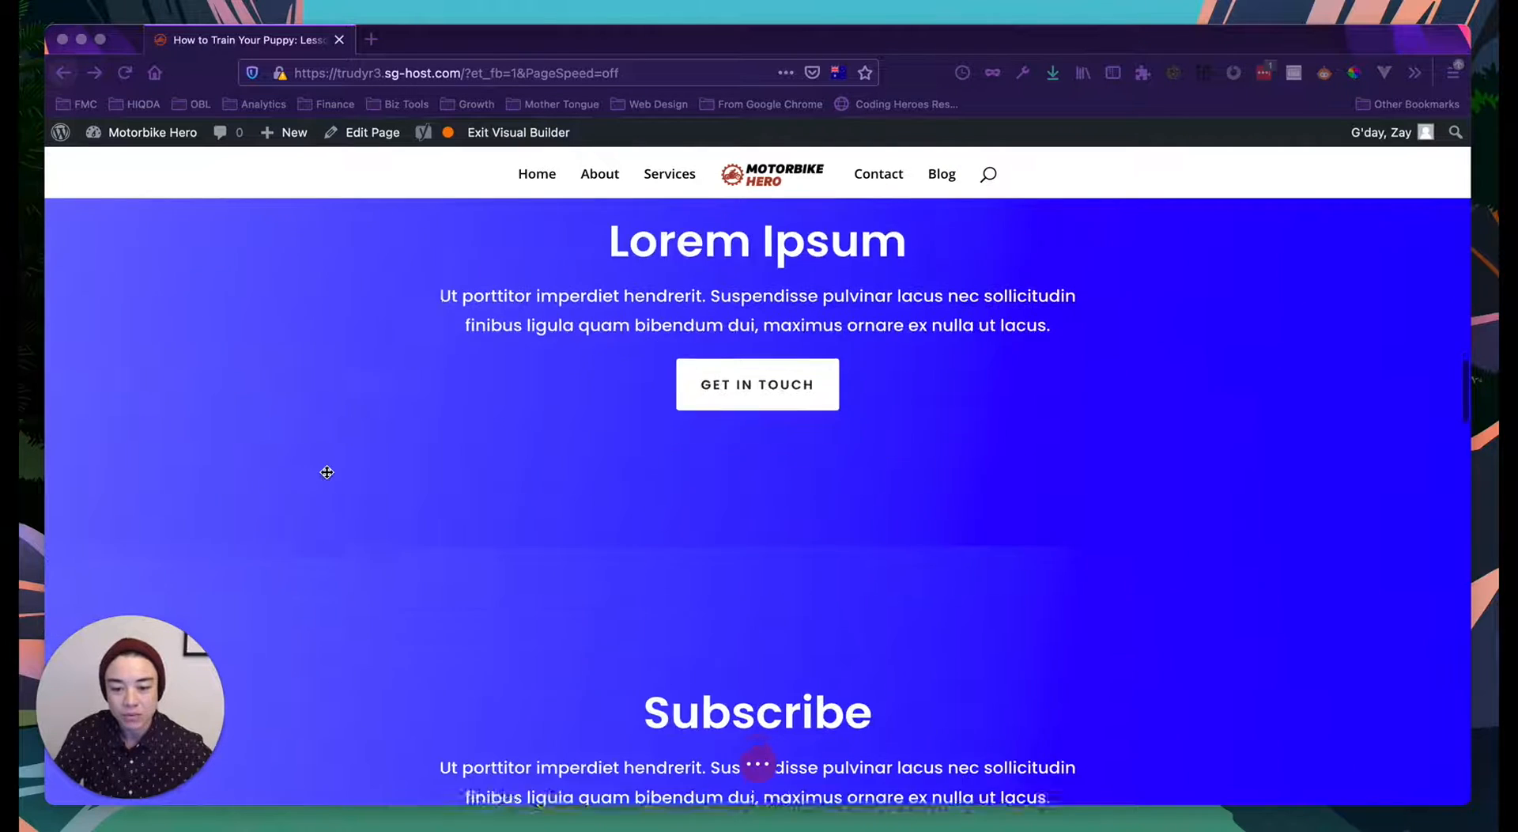
scroll(402, 594, down, 4)
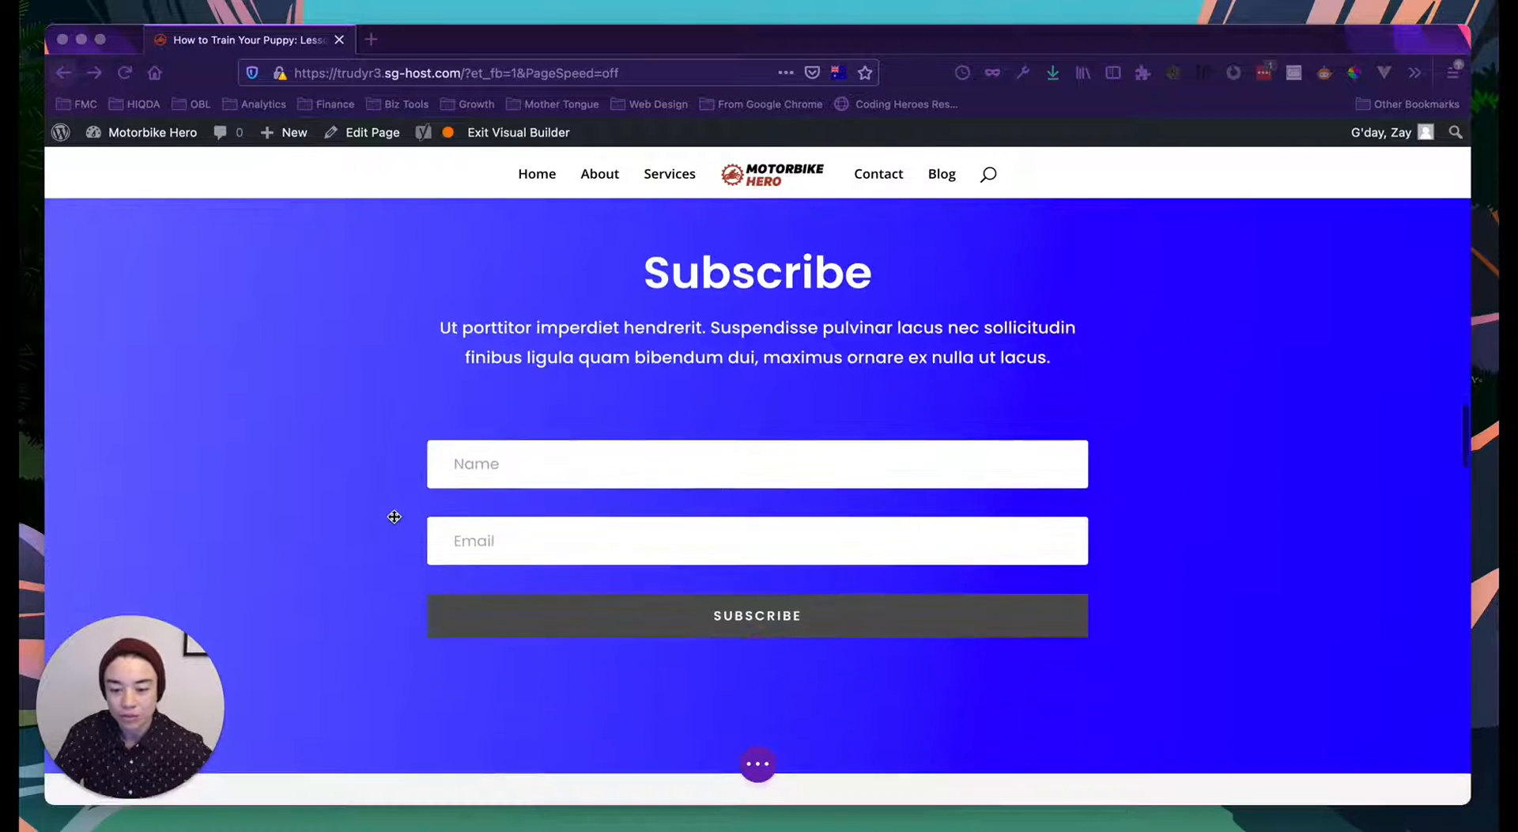
Step: Compare the adjoining blue Lorem Ipsum call-to-action and Subscribe sections, checking how their gradient backgrounds meet
scroll(394, 516, up, 2)
scroll(395, 516, up, 5)
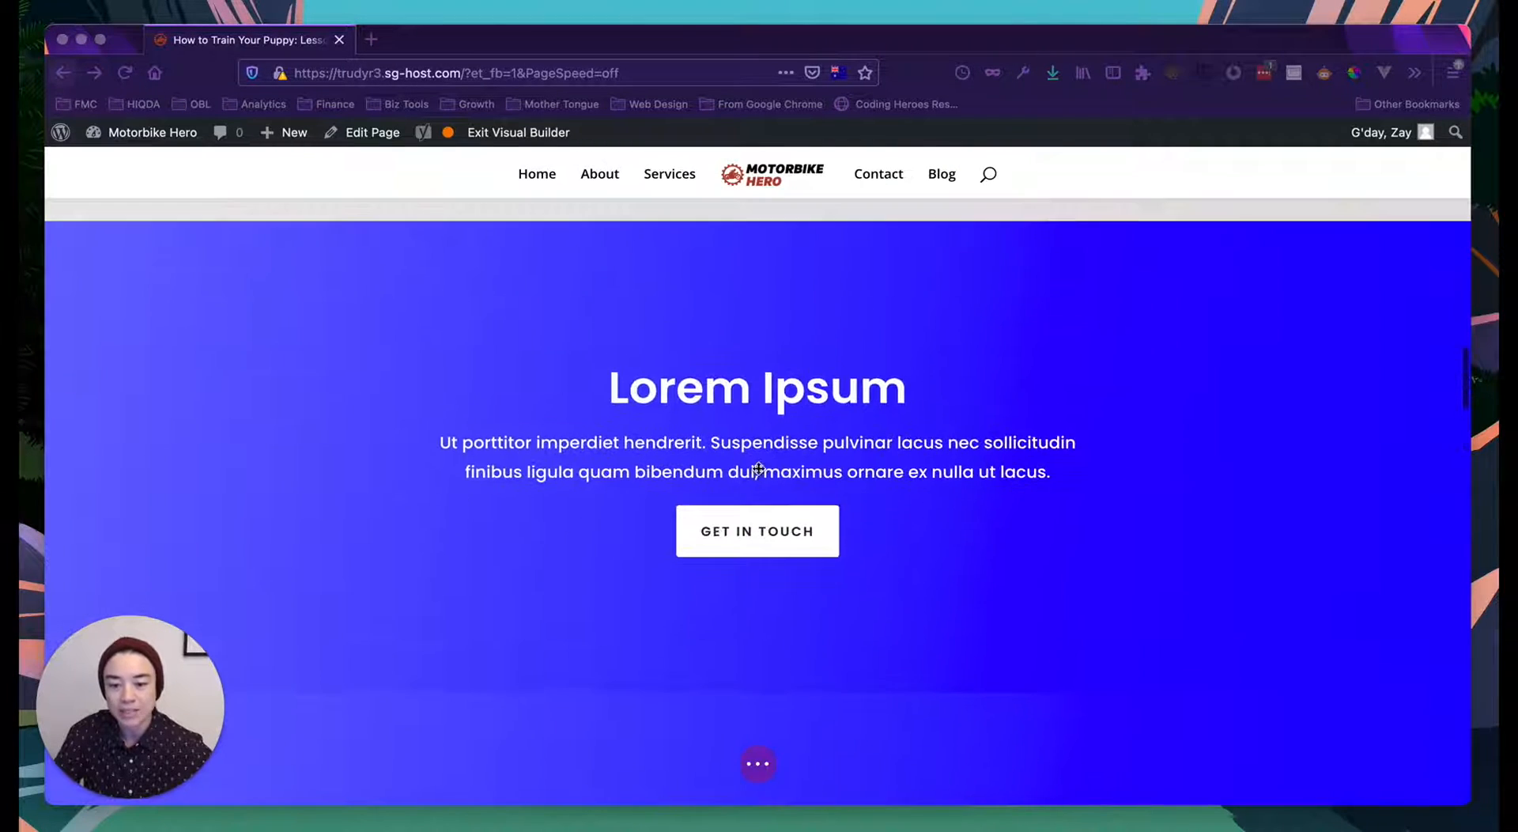
scroll(720, 535, down, 5)
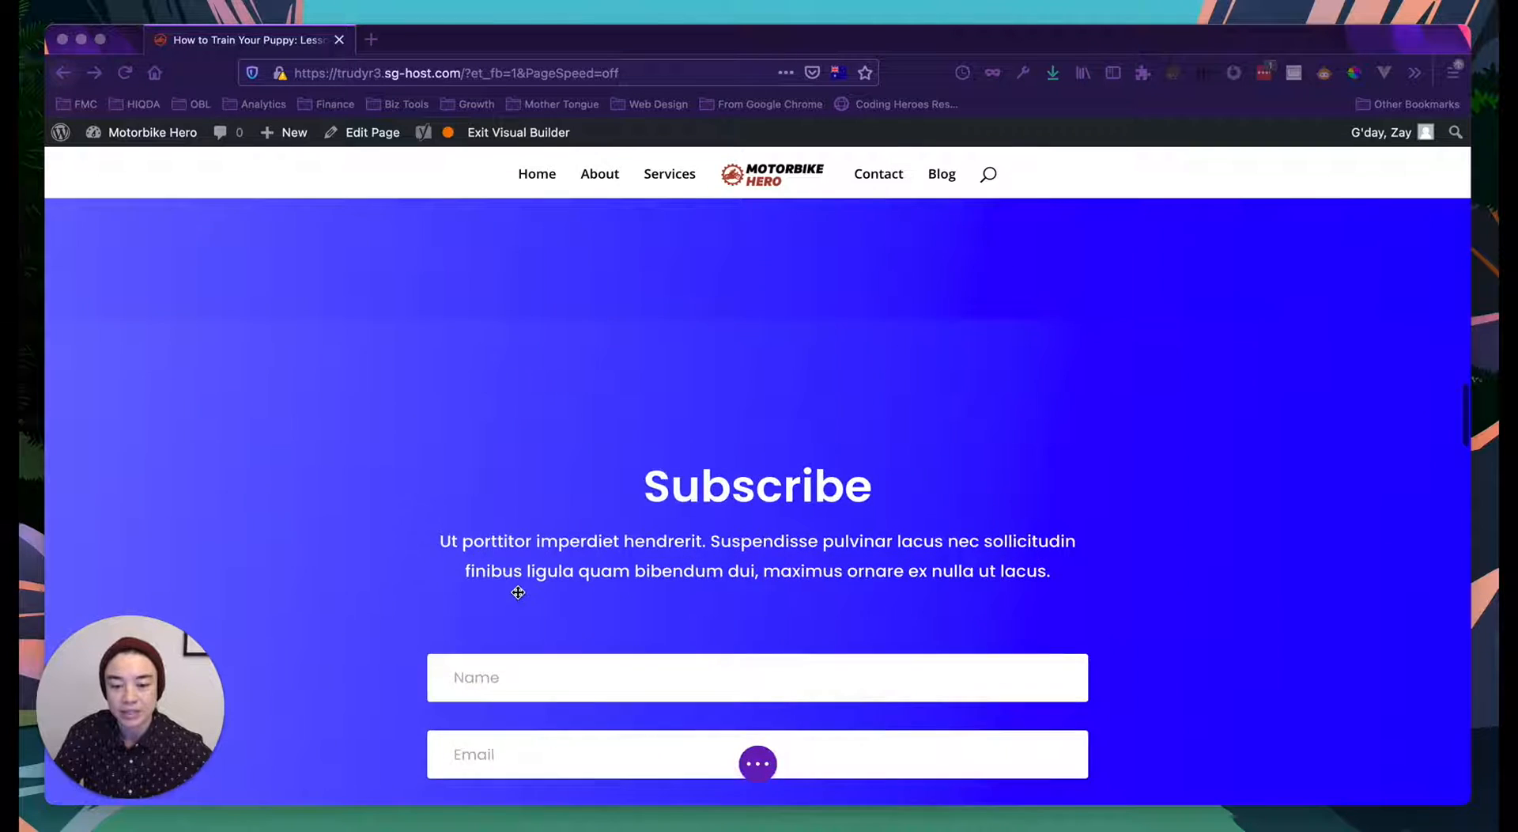
scroll(475, 577, down, 1)
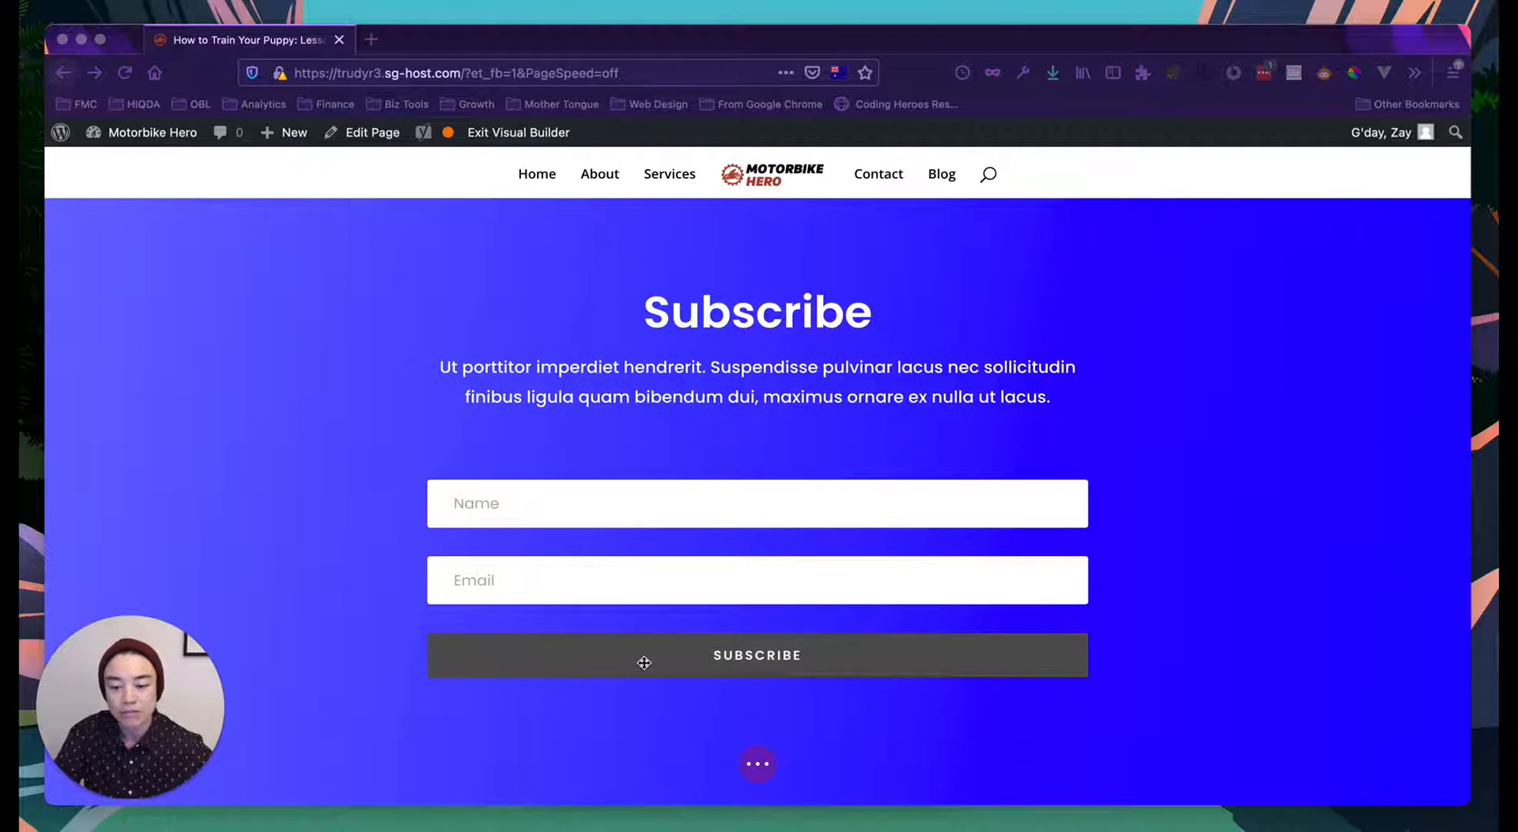
scroll(420, 551, up, 1)
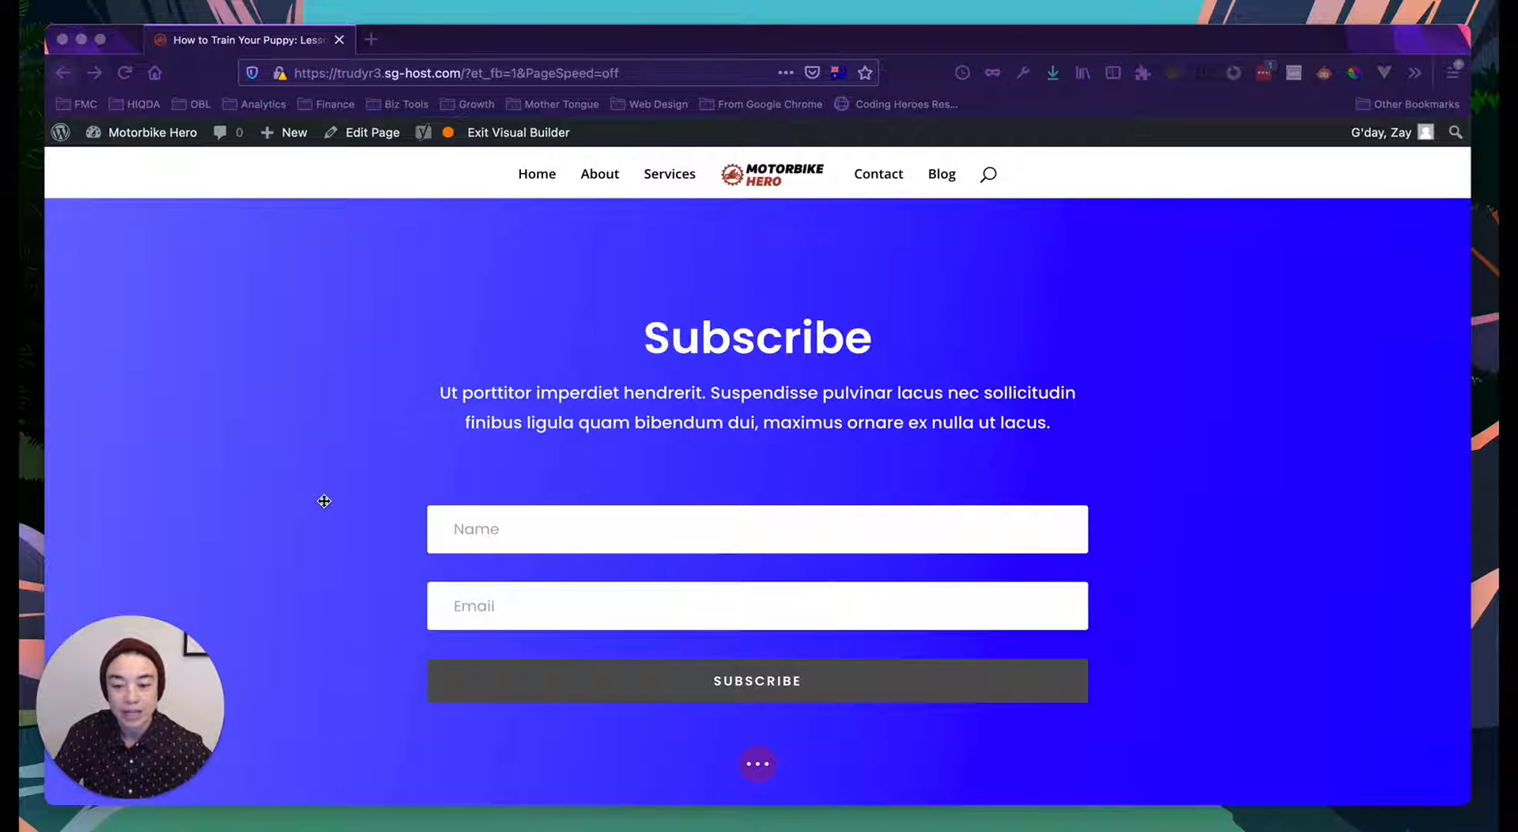
scroll(373, 533, up, 2)
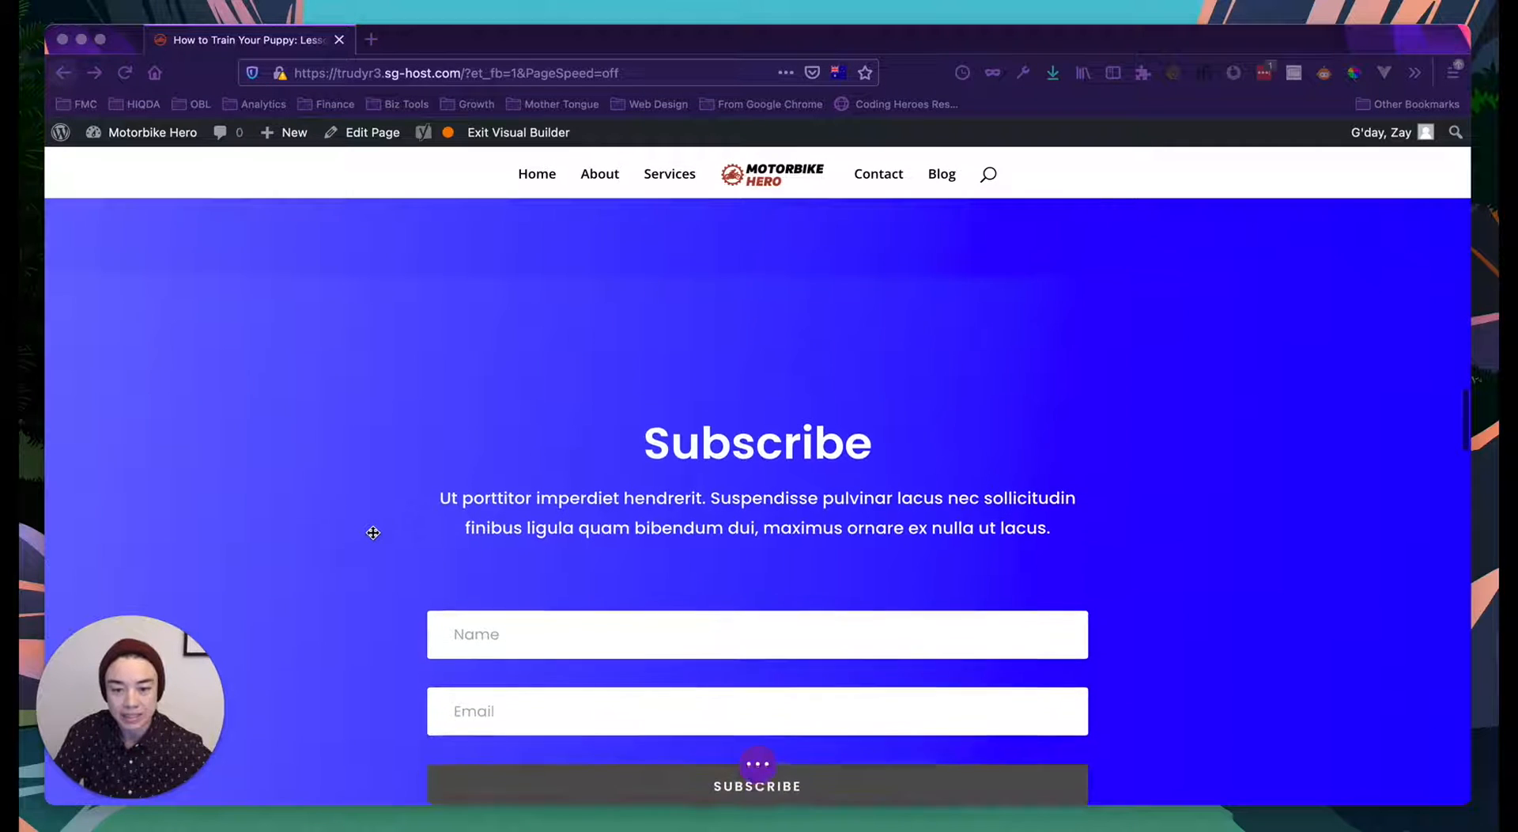
scroll(373, 532, down, 1)
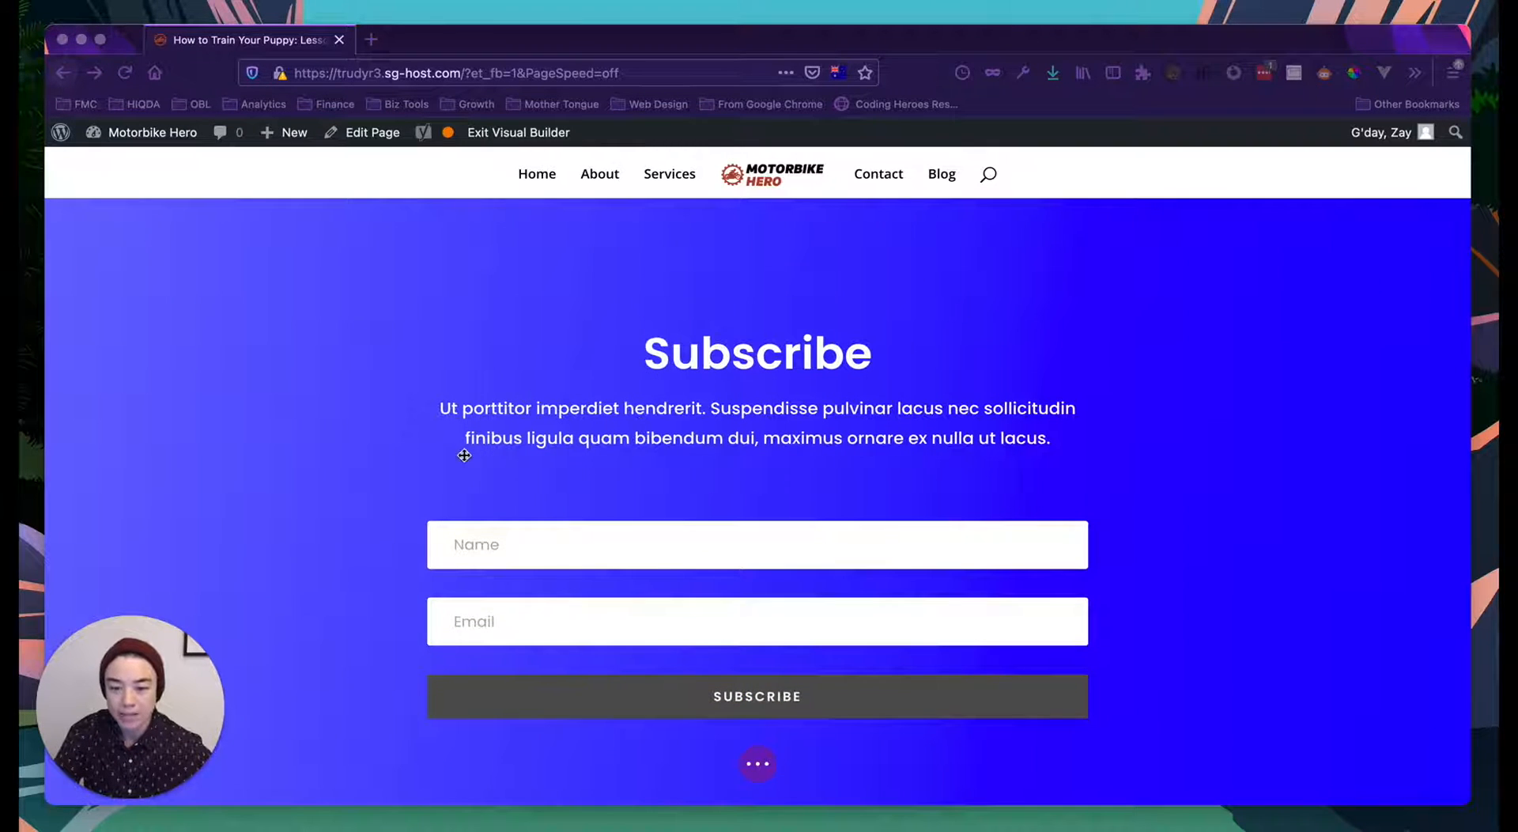
scroll(555, 496, up, 5)
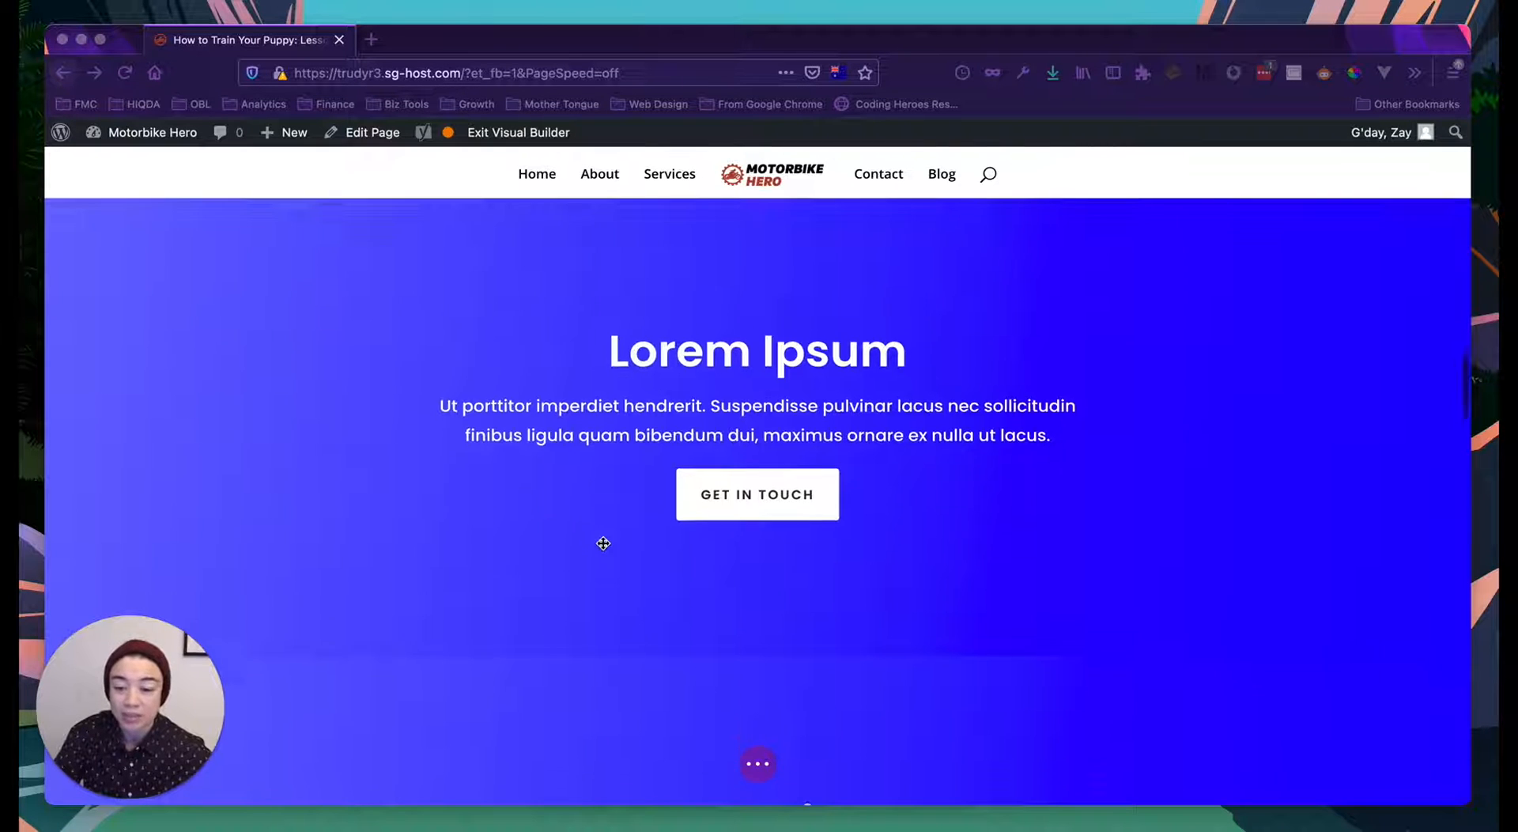
scroll(603, 536, down, 5)
scroll(588, 528, down, 2)
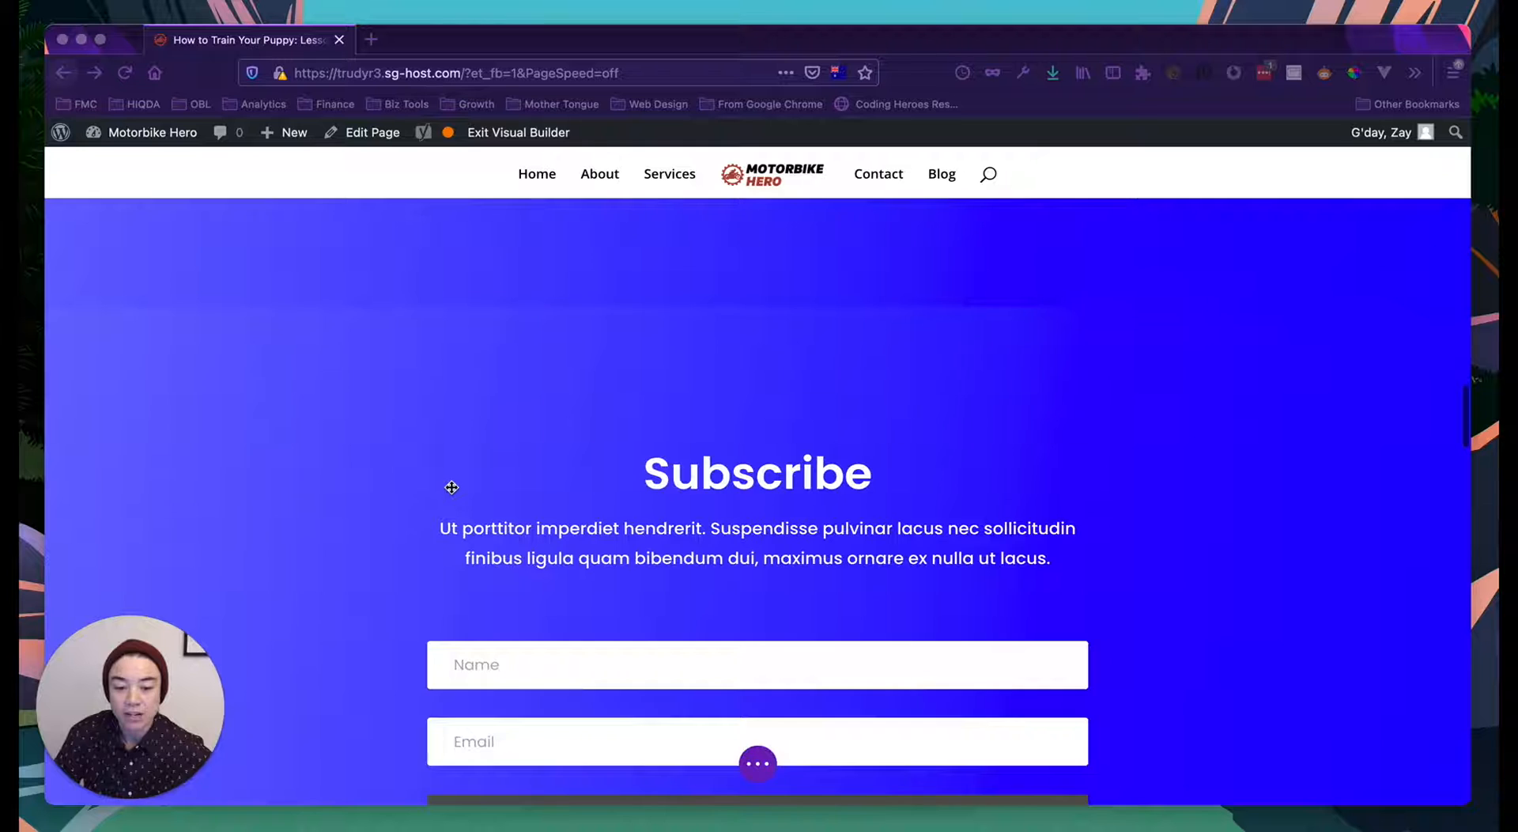
scroll(451, 487, up, 1)
scroll(452, 487, up, 5)
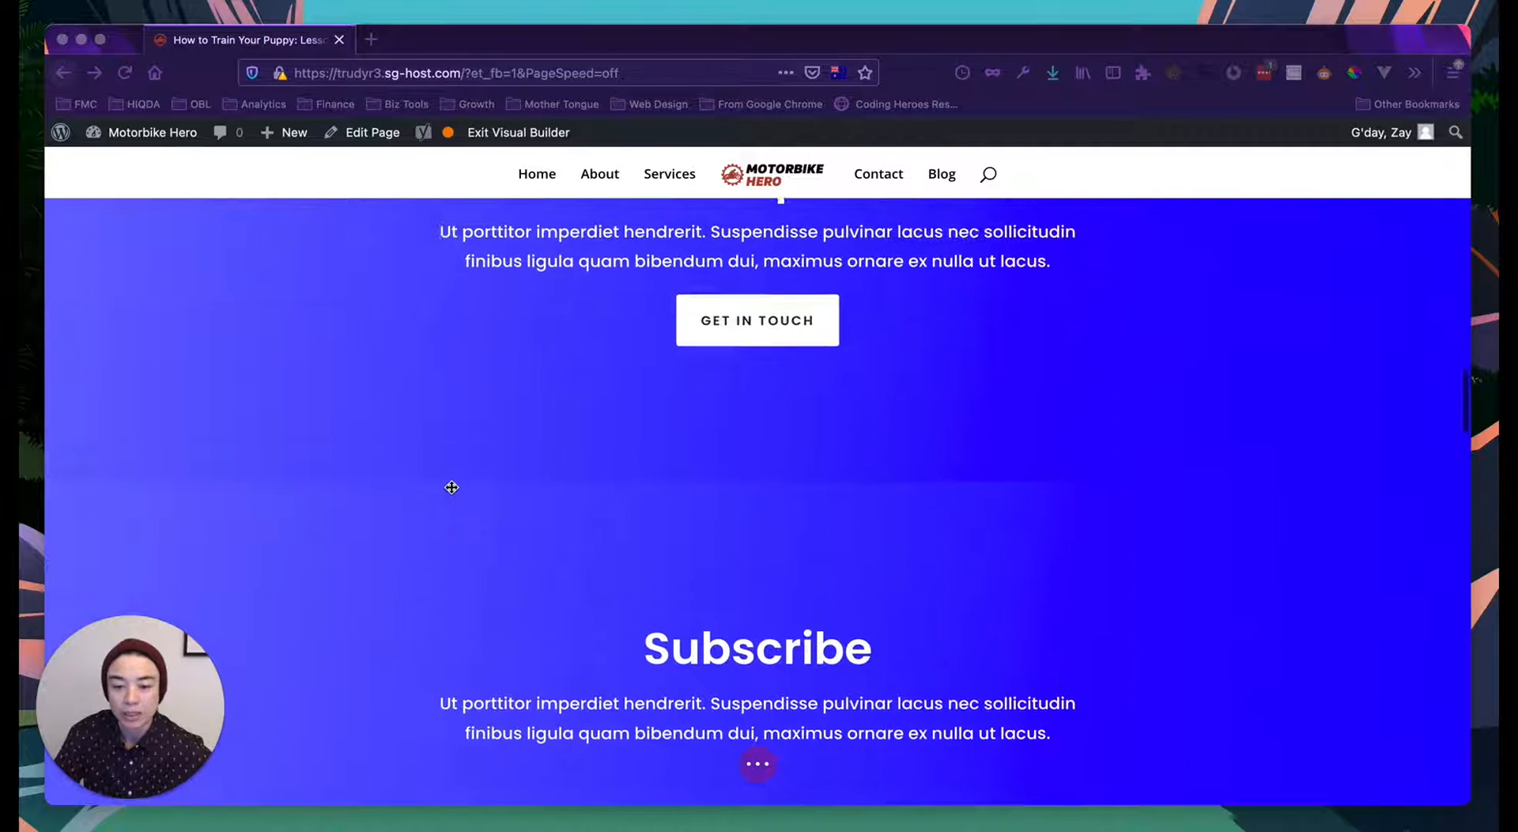
scroll(324, 451, up, 1)
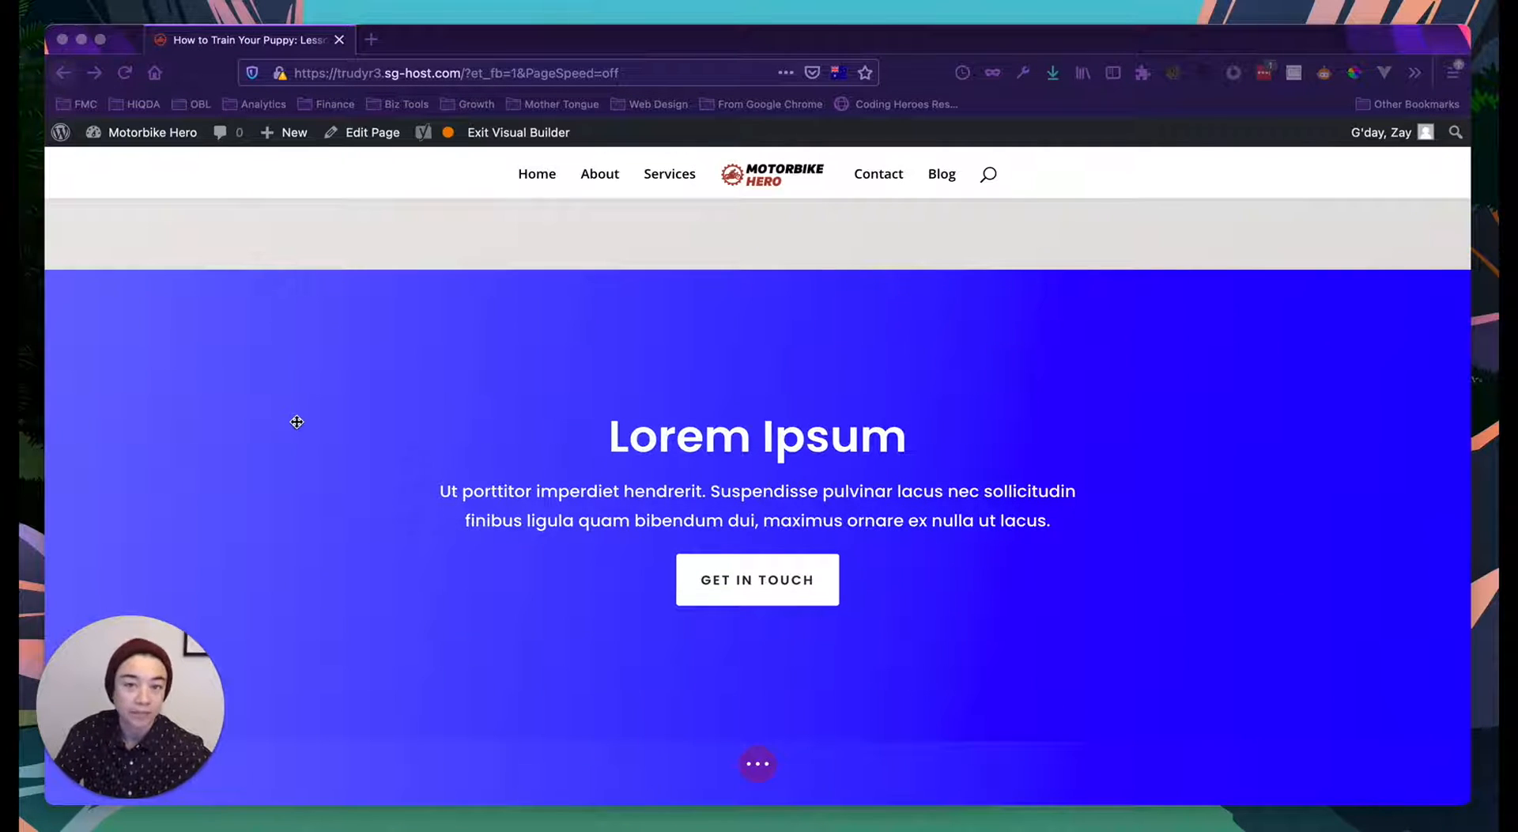
scroll(295, 421, down, 1)
scroll(324, 434, up, 1)
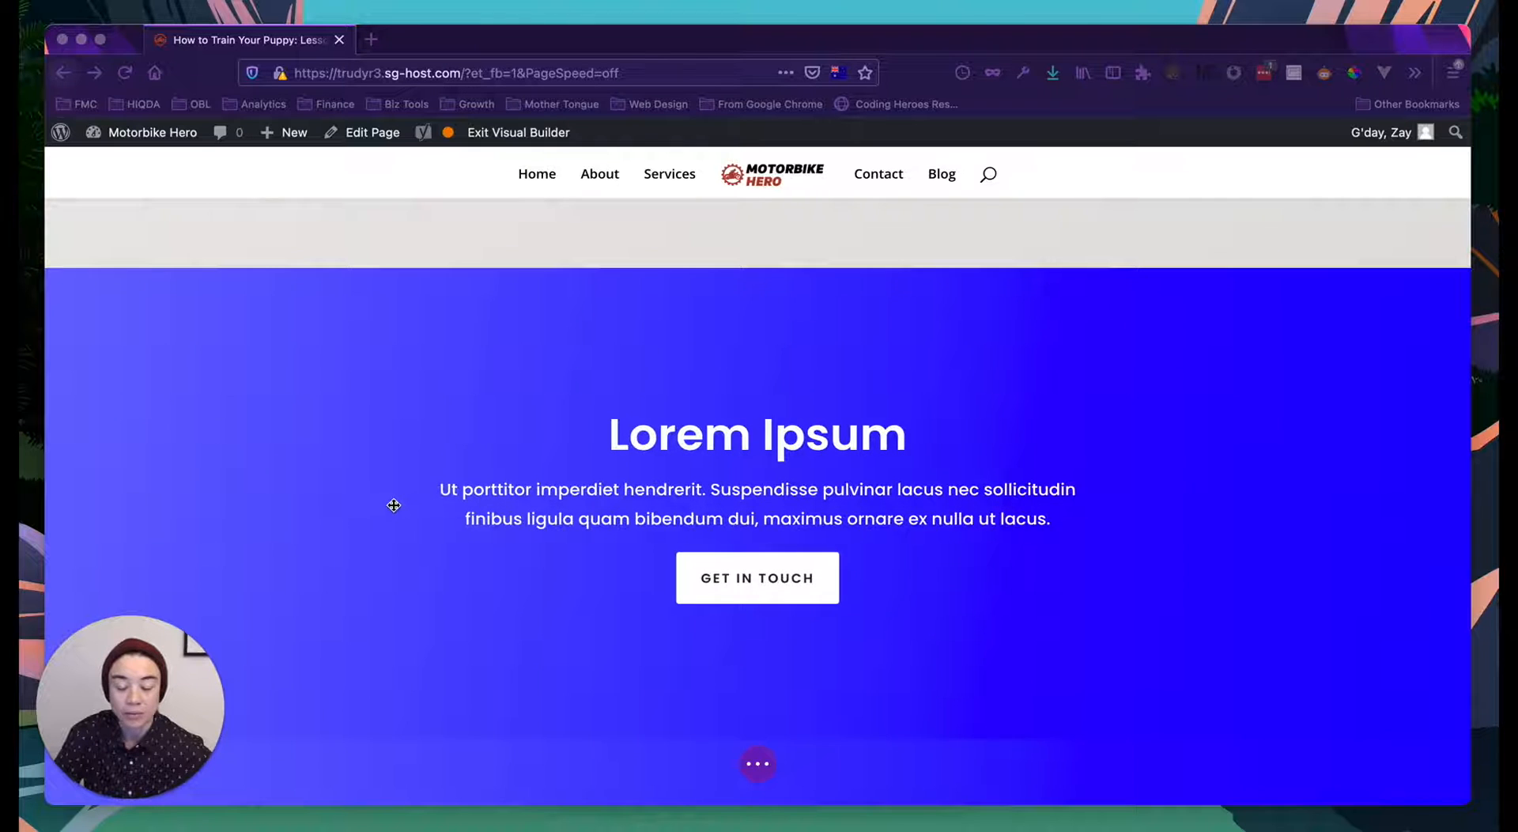
scroll(394, 504, down, 2)
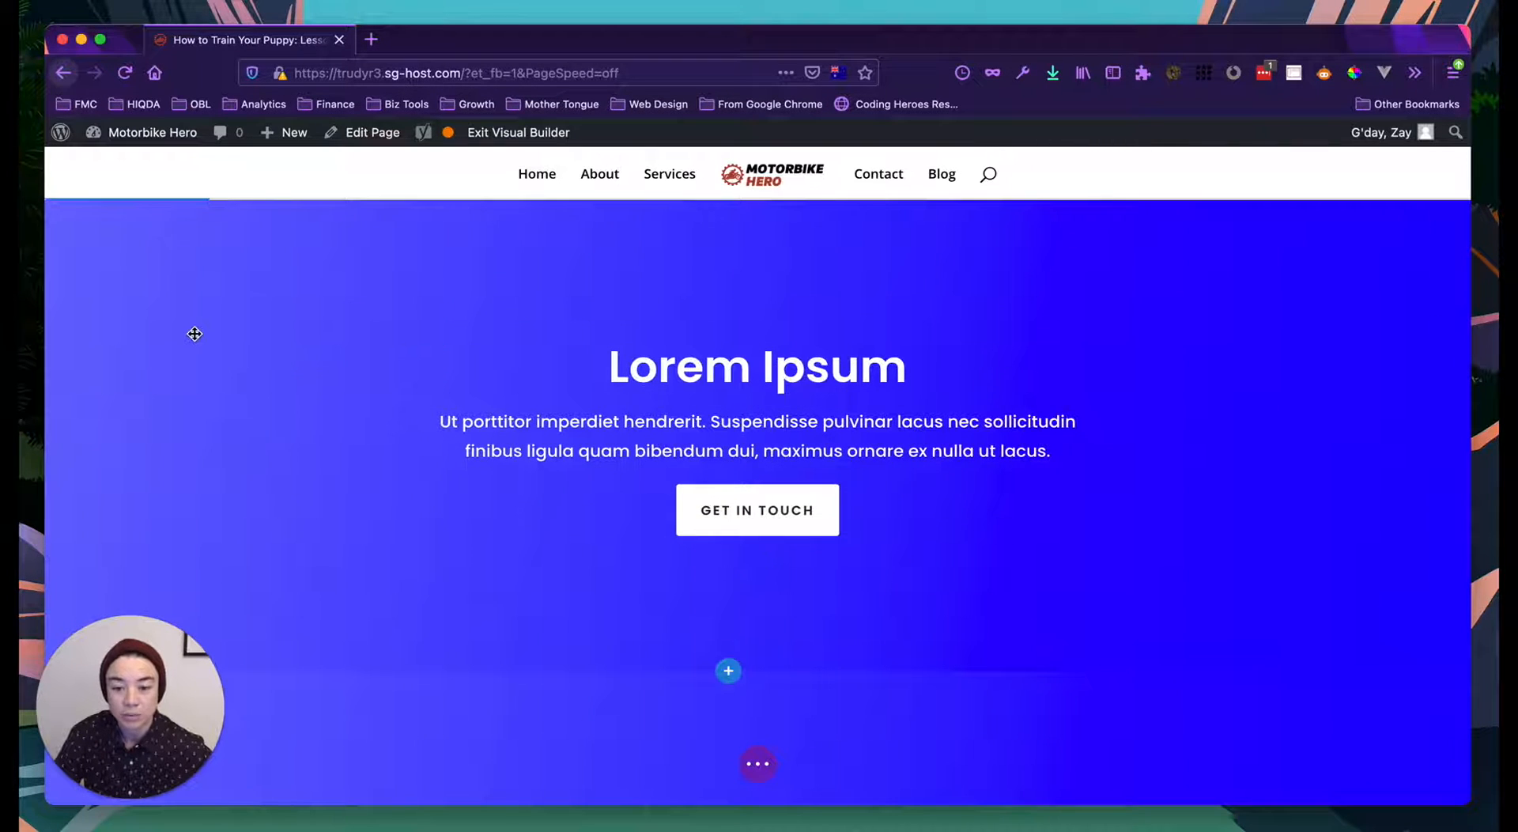
Step: Move the Lorem Ipsum video section up between the blue call-to-action section and the Subscribe section
scroll(257, 332, up, 1)
scroll(176, 421, up, 5)
scroll(176, 421, up, 1)
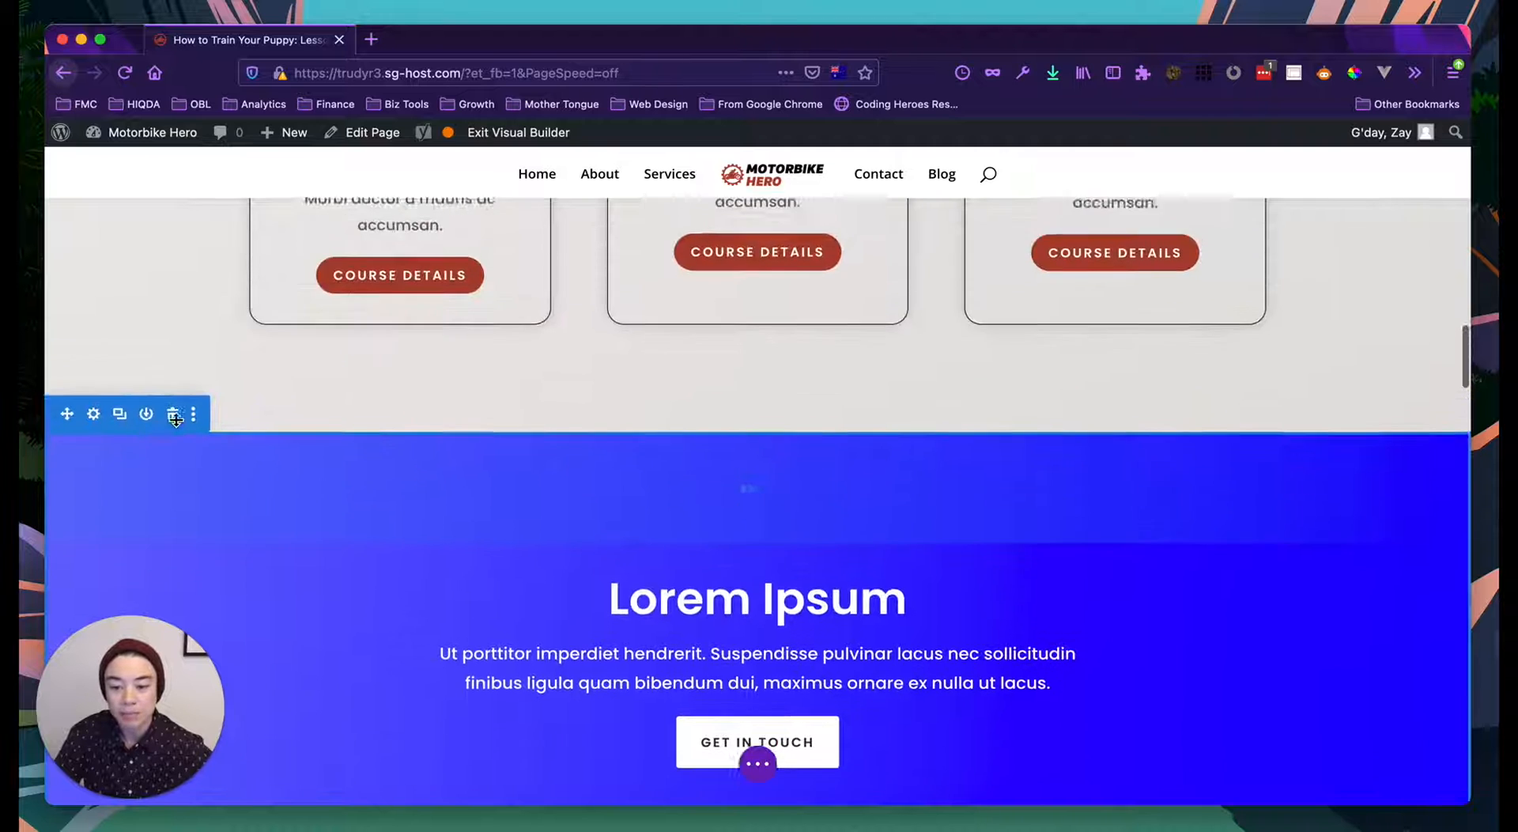
scroll(176, 420, down, 8)
scroll(307, 447, down, 15)
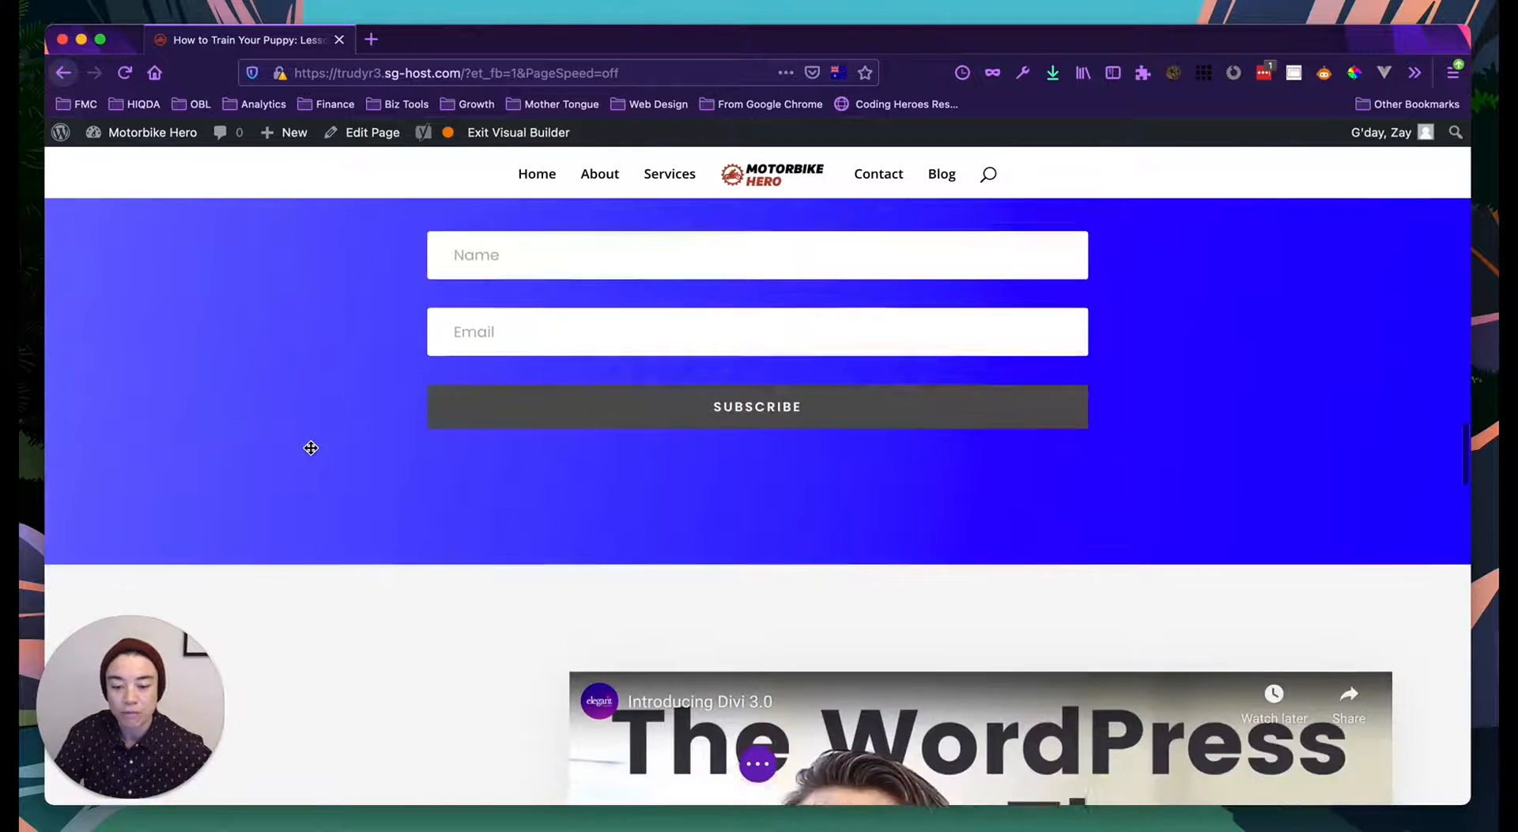
scroll(143, 502, up, 1)
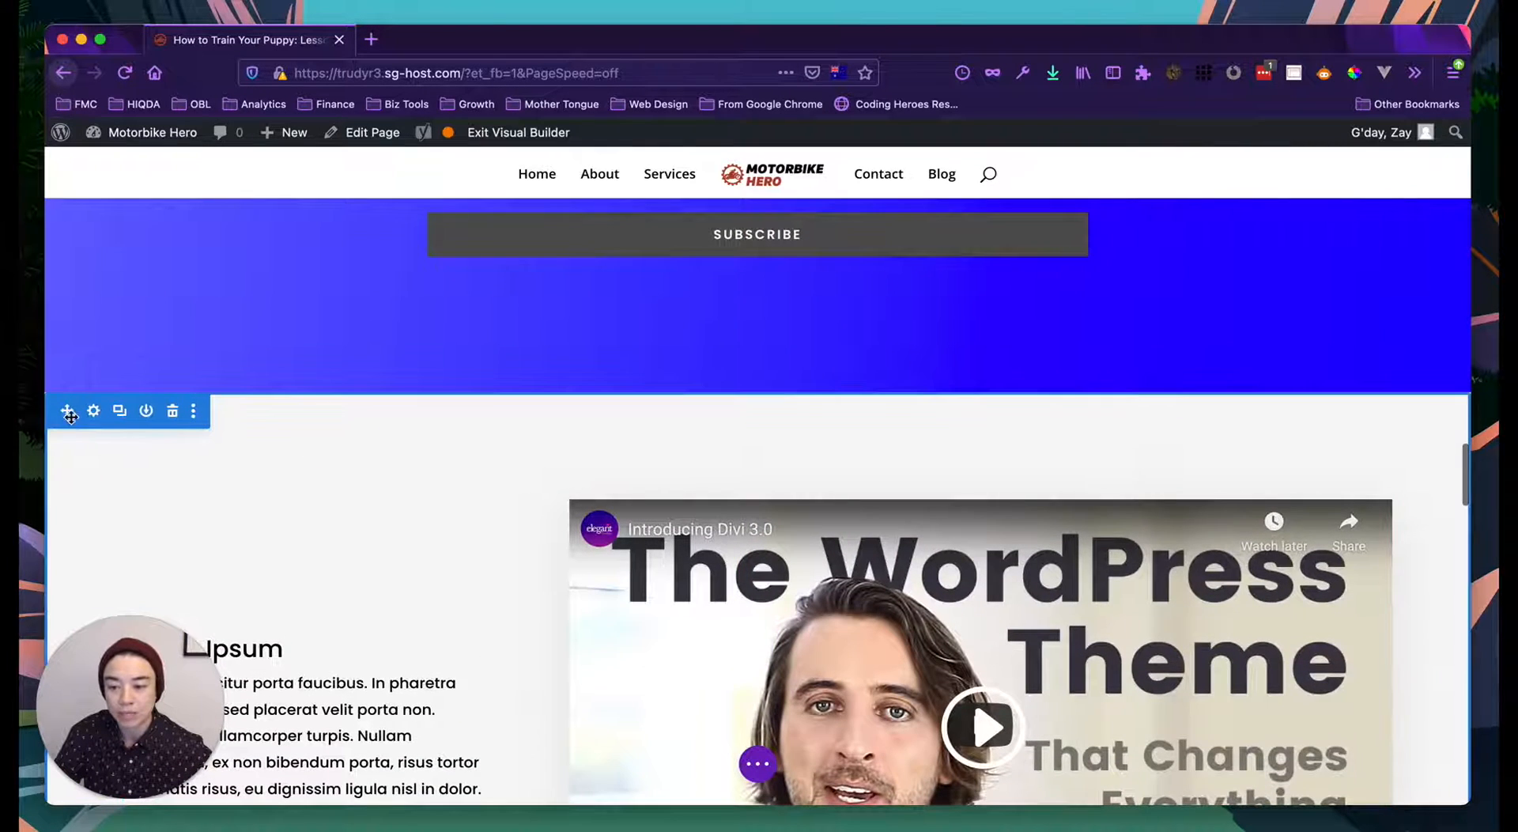
drag(68, 410, 177, 254)
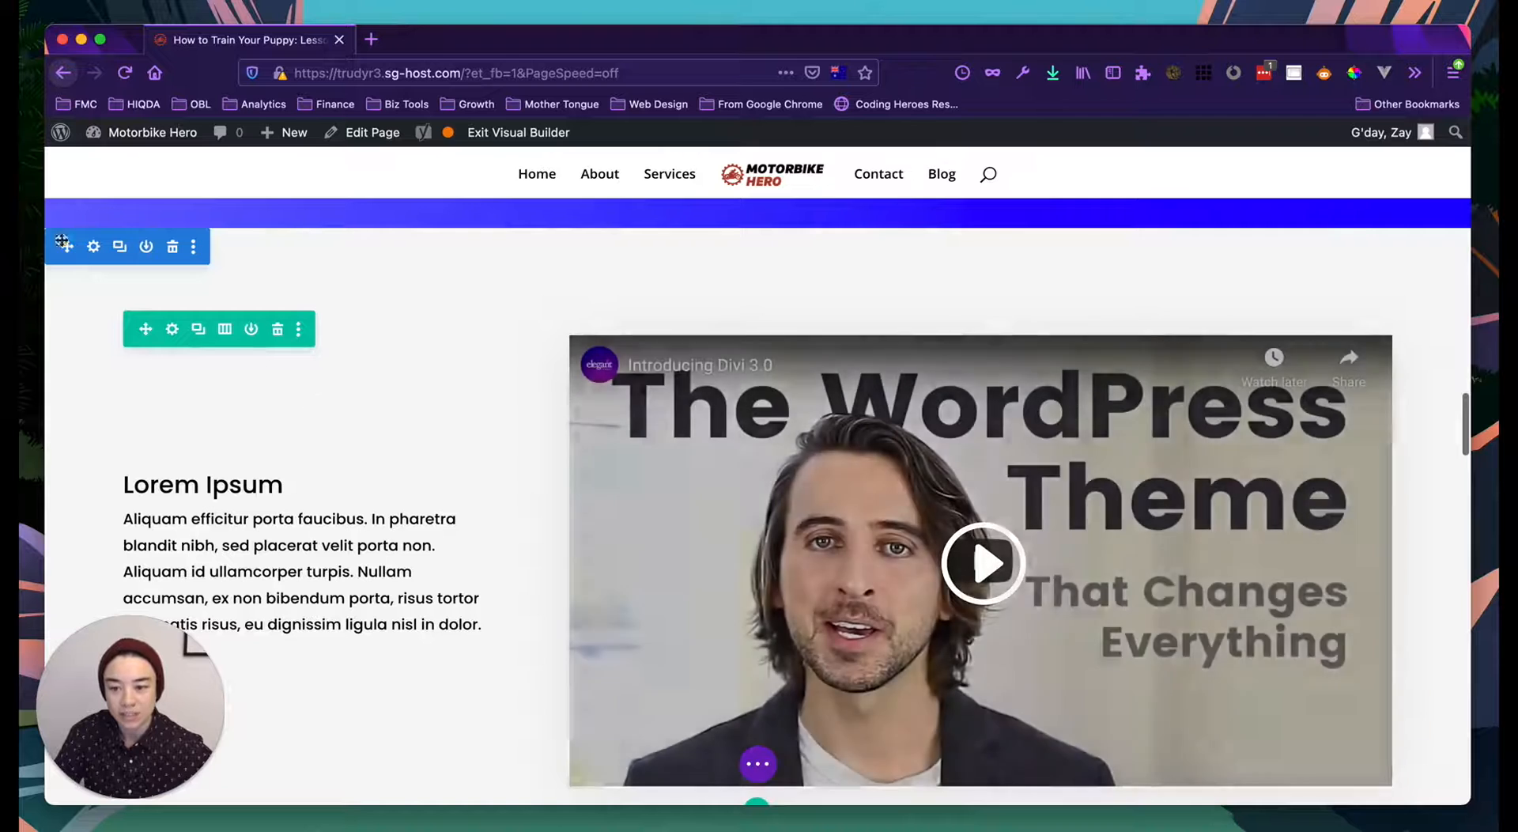
Step: Review the order and spacing of the call-to-action, video and Subscribe sections
scroll(138, 322, down, 10)
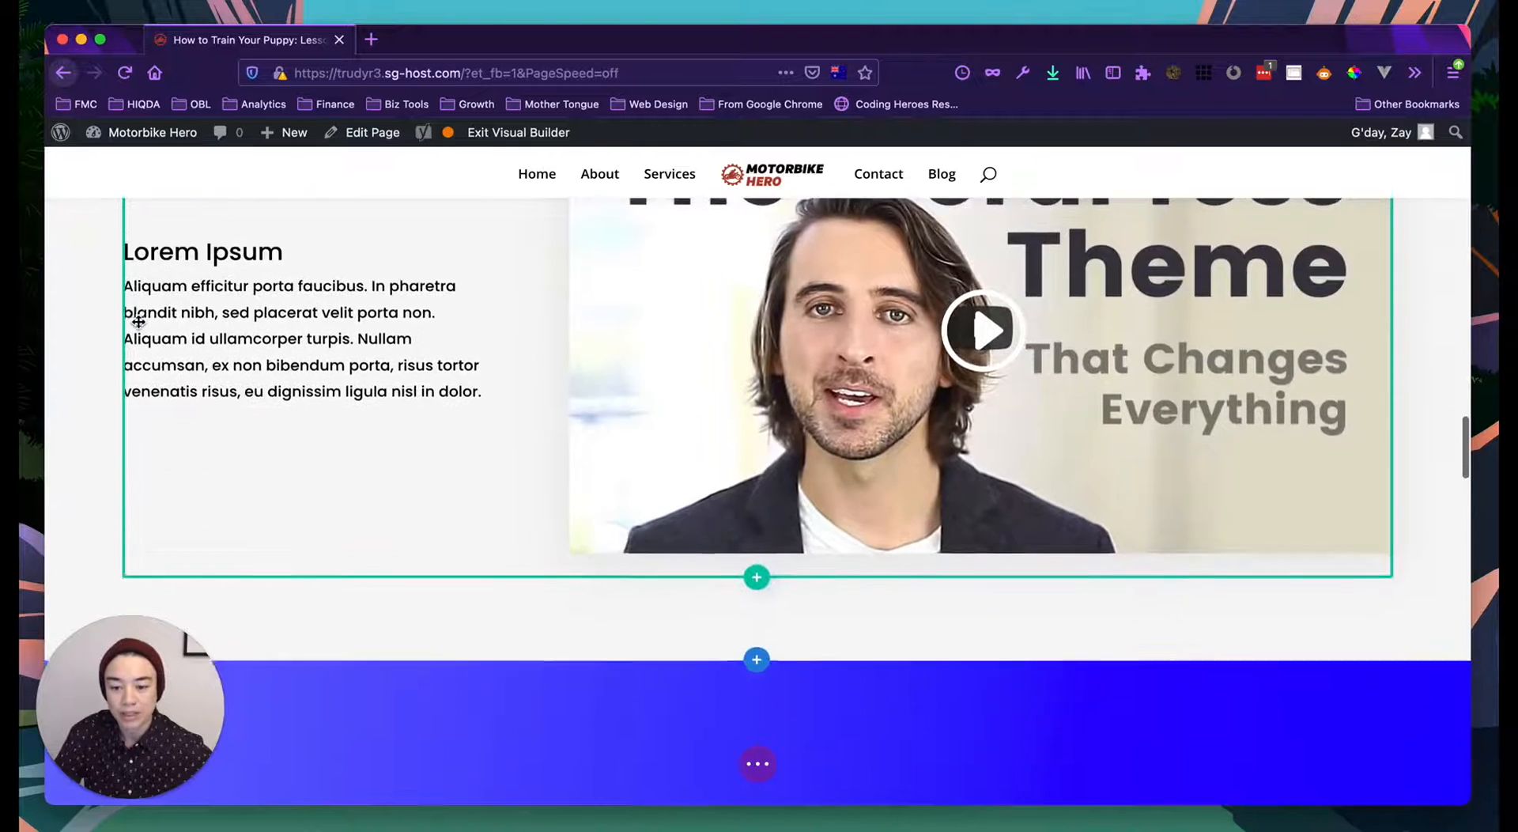
scroll(139, 321, down, 4)
scroll(145, 329, up, 3)
scroll(261, 403, up, 1)
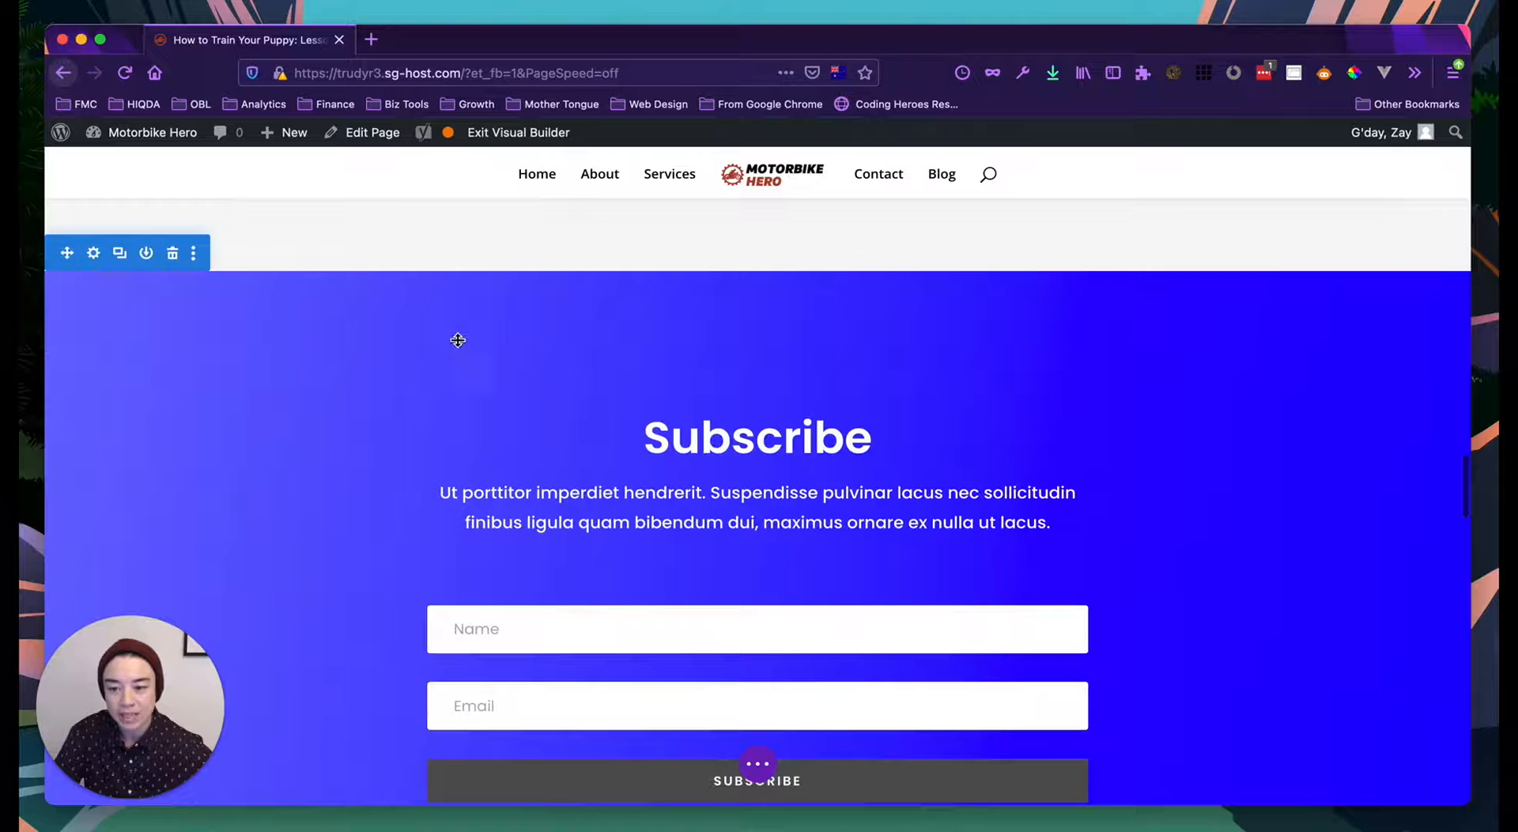
scroll(430, 490, down, 3)
scroll(430, 486, up, 15)
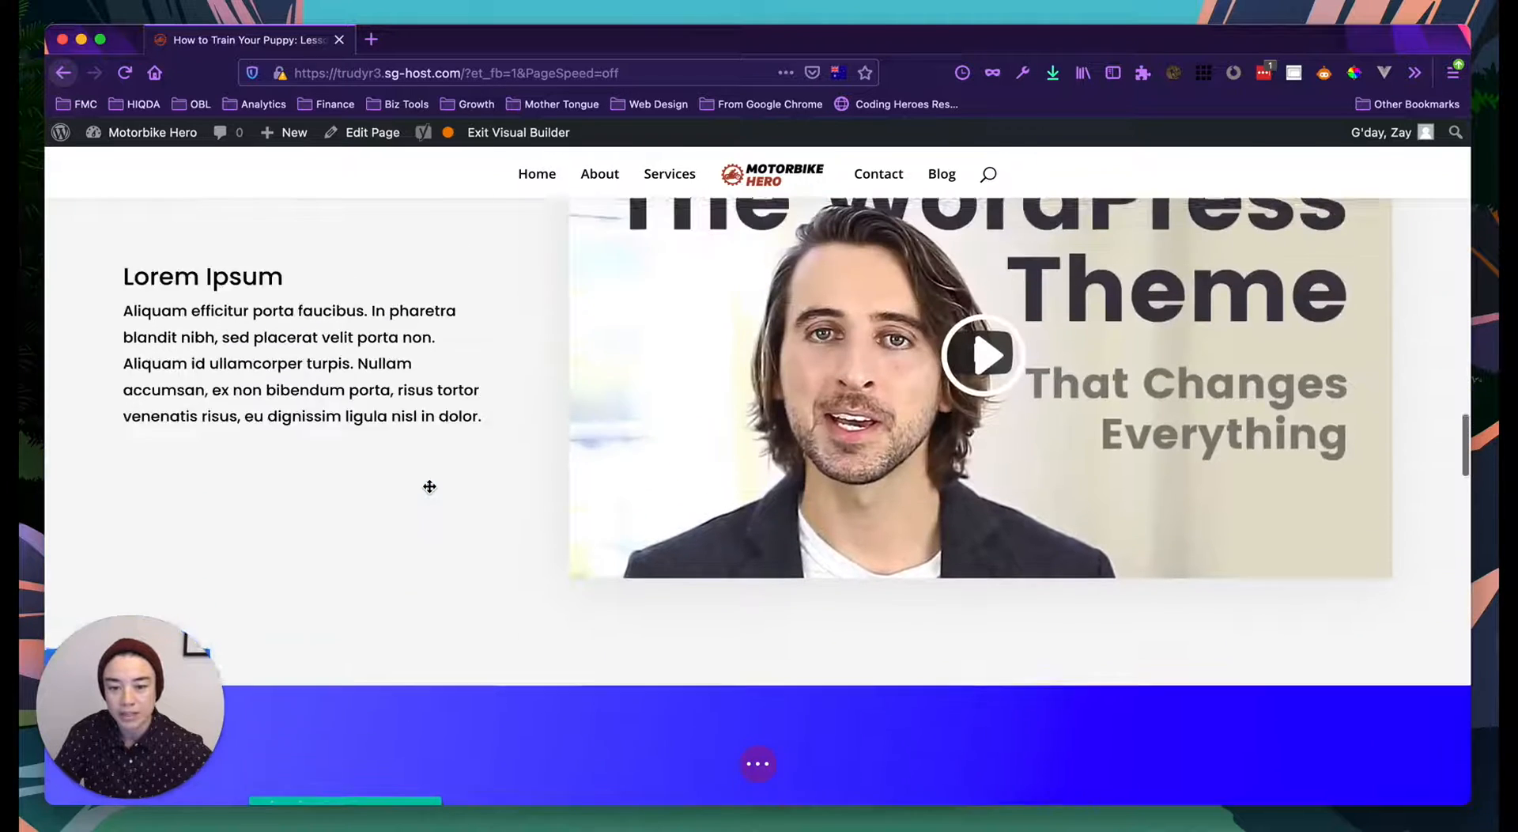
scroll(429, 486, up, 3)
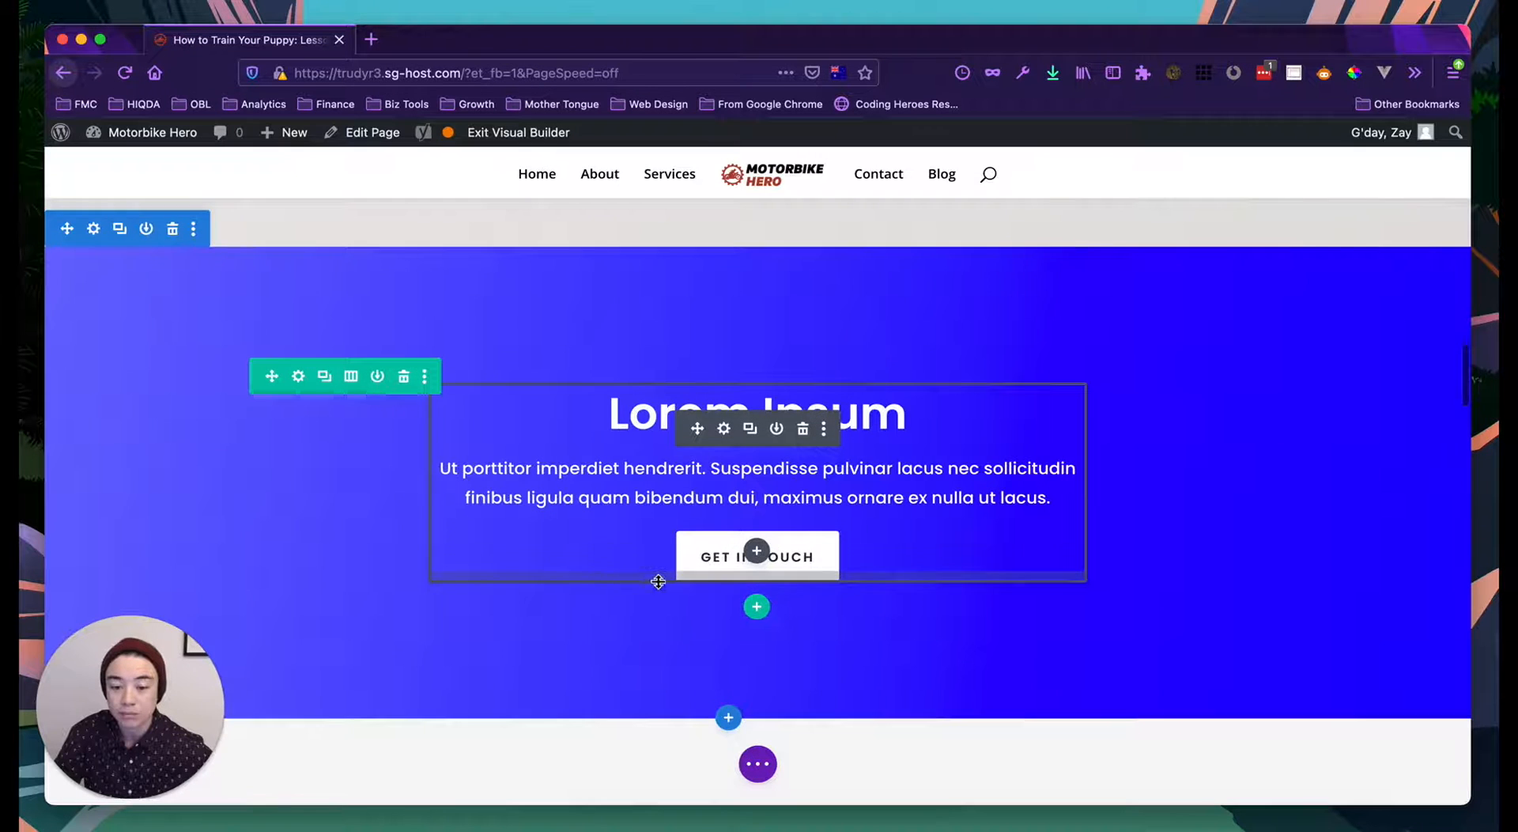
scroll(478, 566, down, 3)
scroll(479, 570, up, 4)
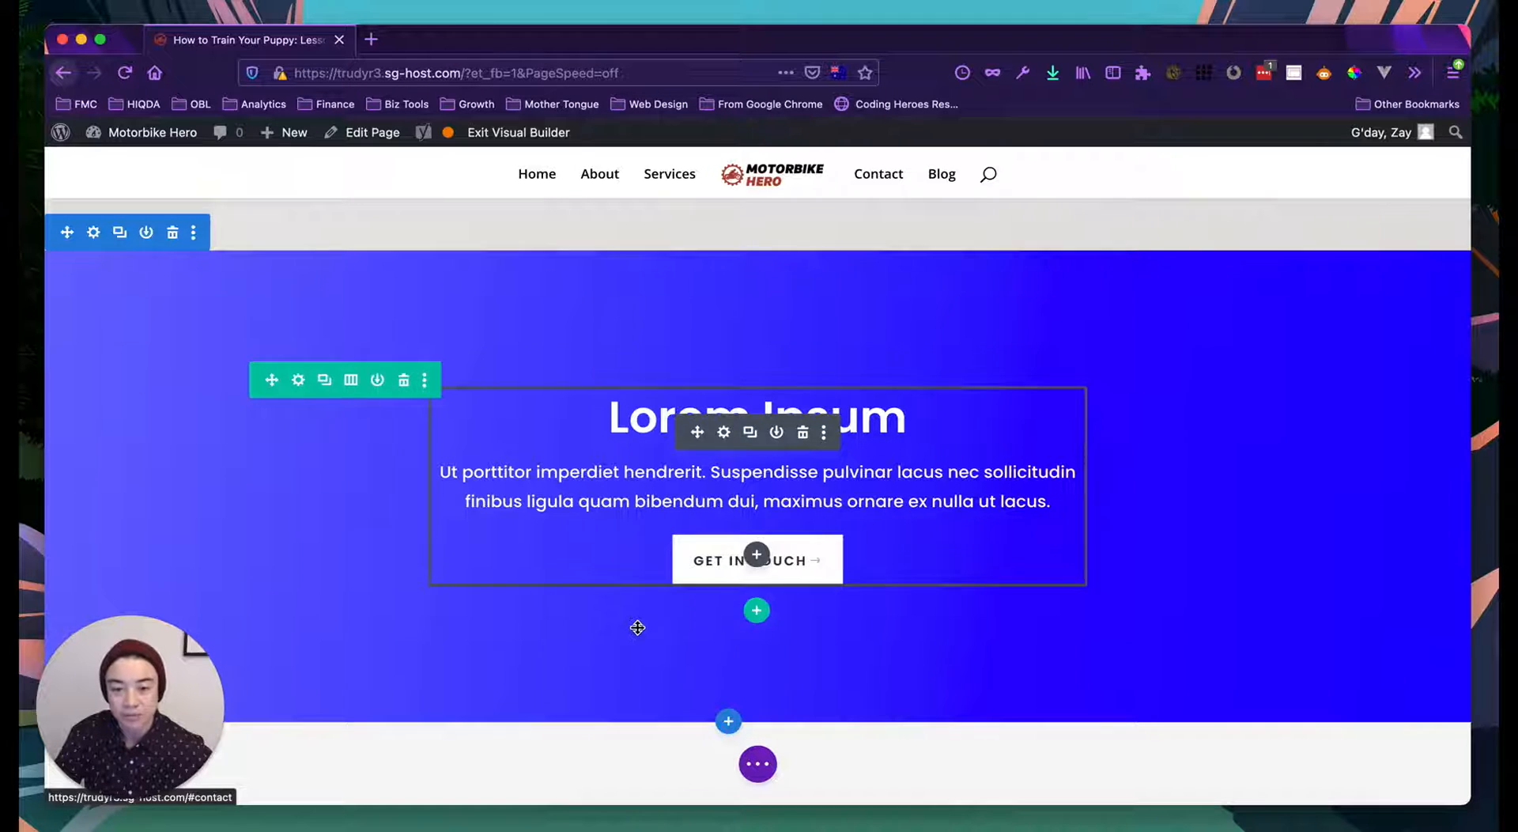
scroll(638, 625, down, 1)
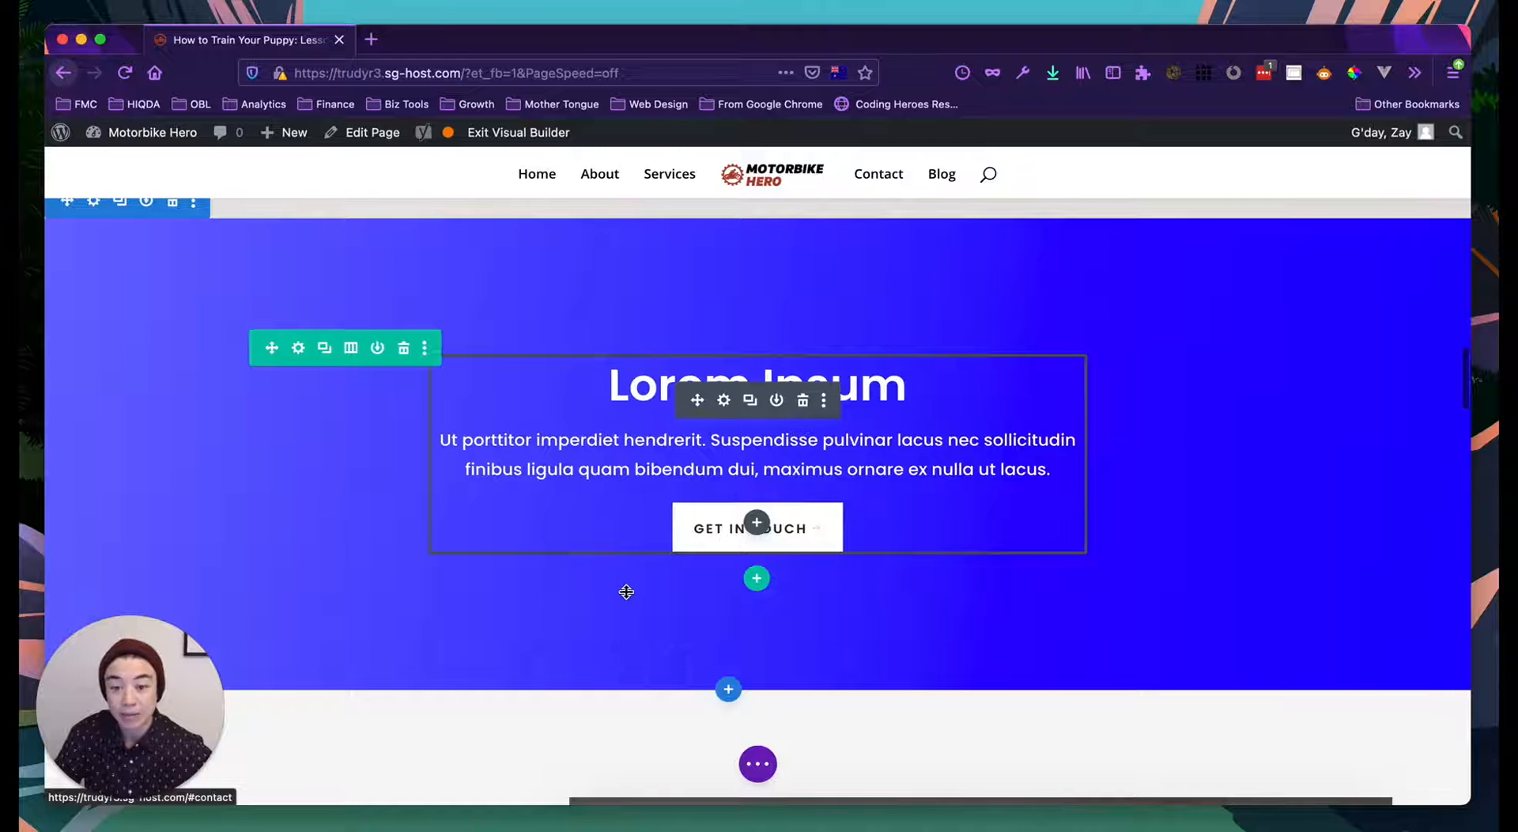
scroll(625, 592, down, 2)
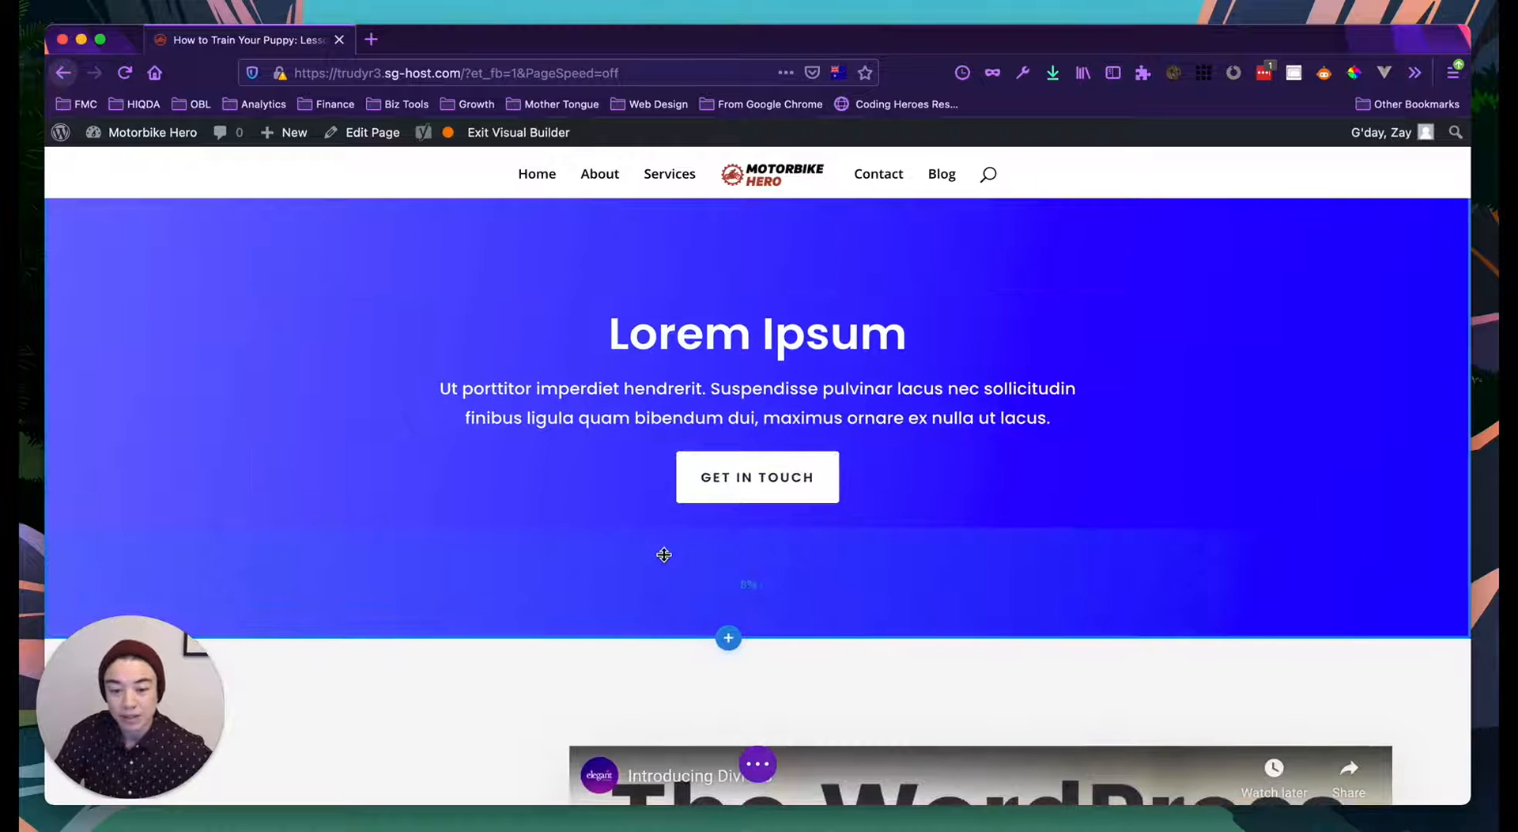
scroll(592, 566, down, 5)
scroll(591, 566, up, 6)
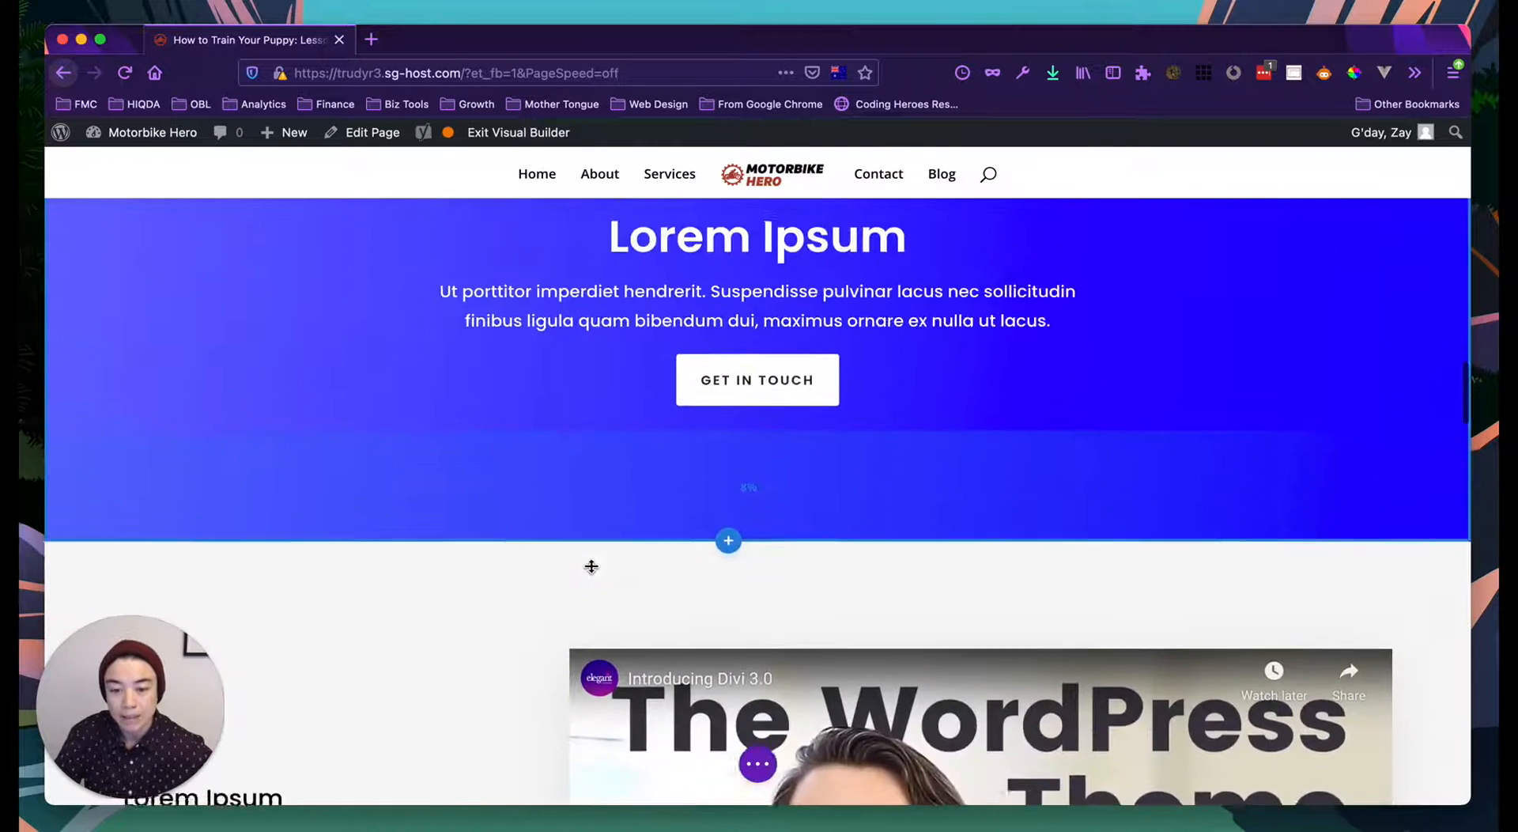
scroll(592, 566, up, 1)
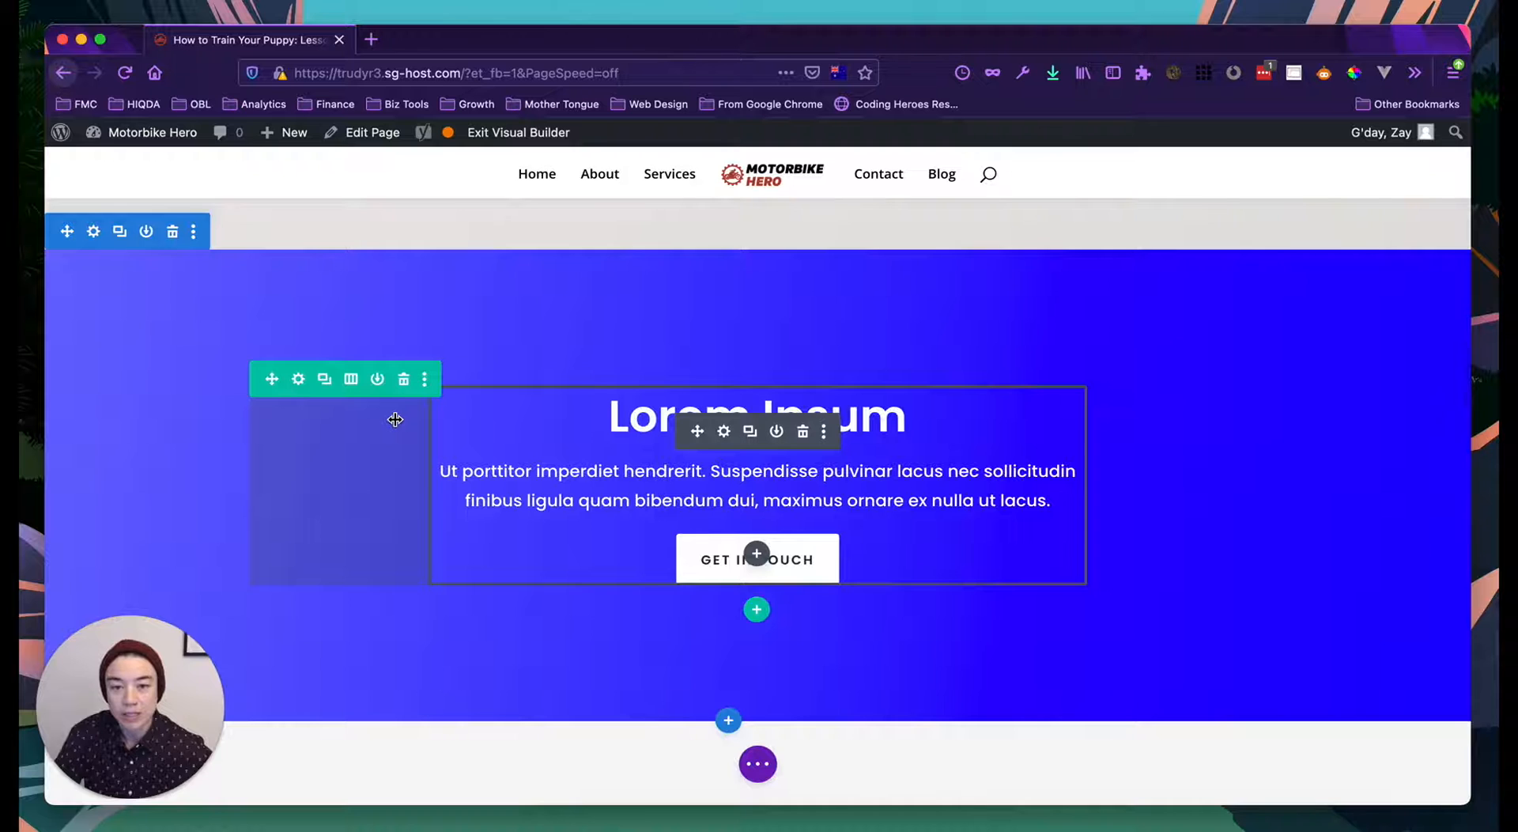
scroll(395, 419, down, 15)
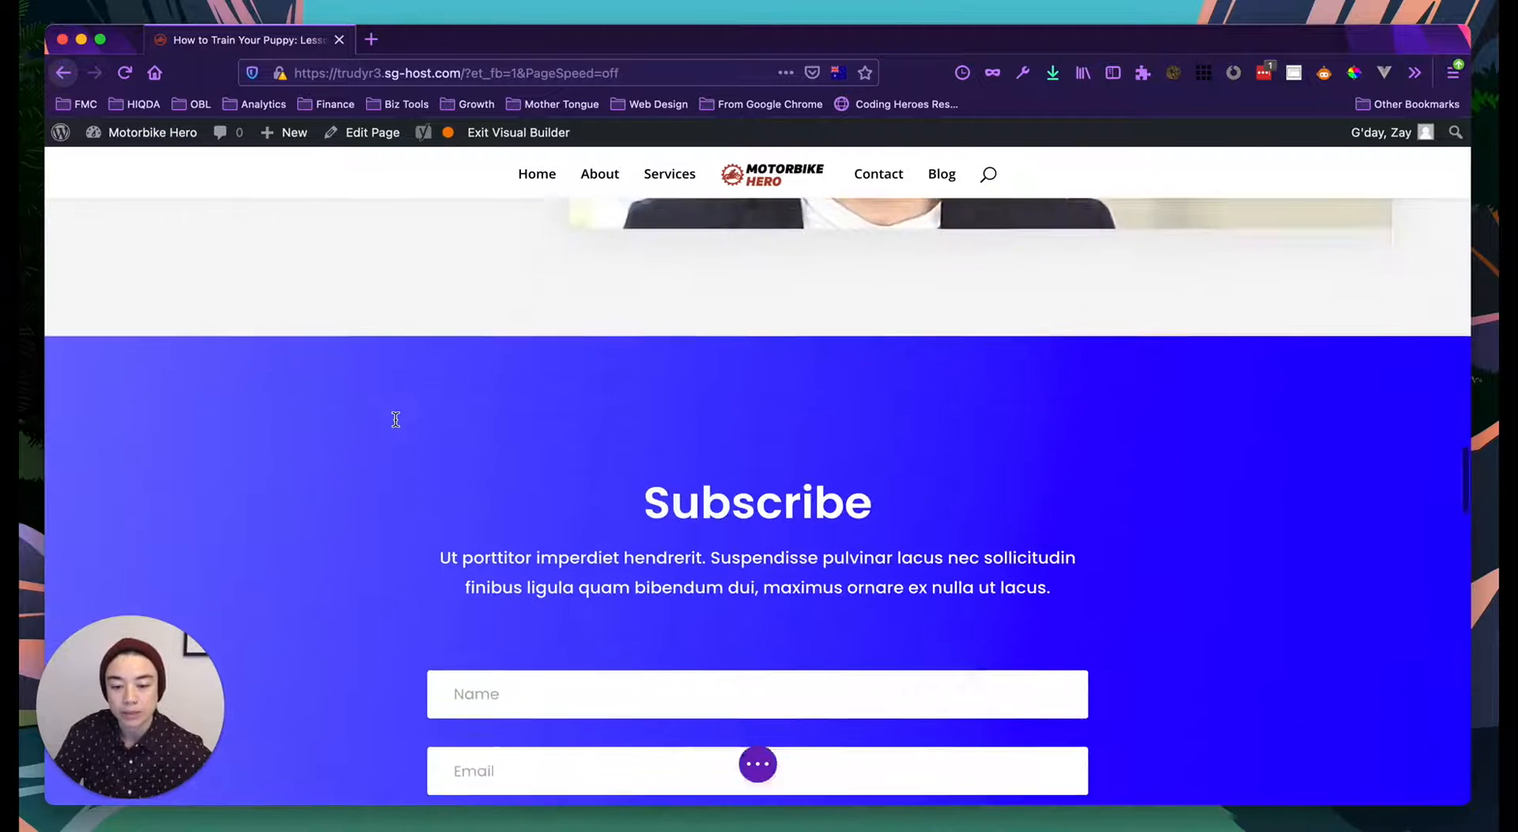
Step: Open the background gradient settings of the blue Lorem Ipsum call-to-action section
scroll(395, 420, up, 12)
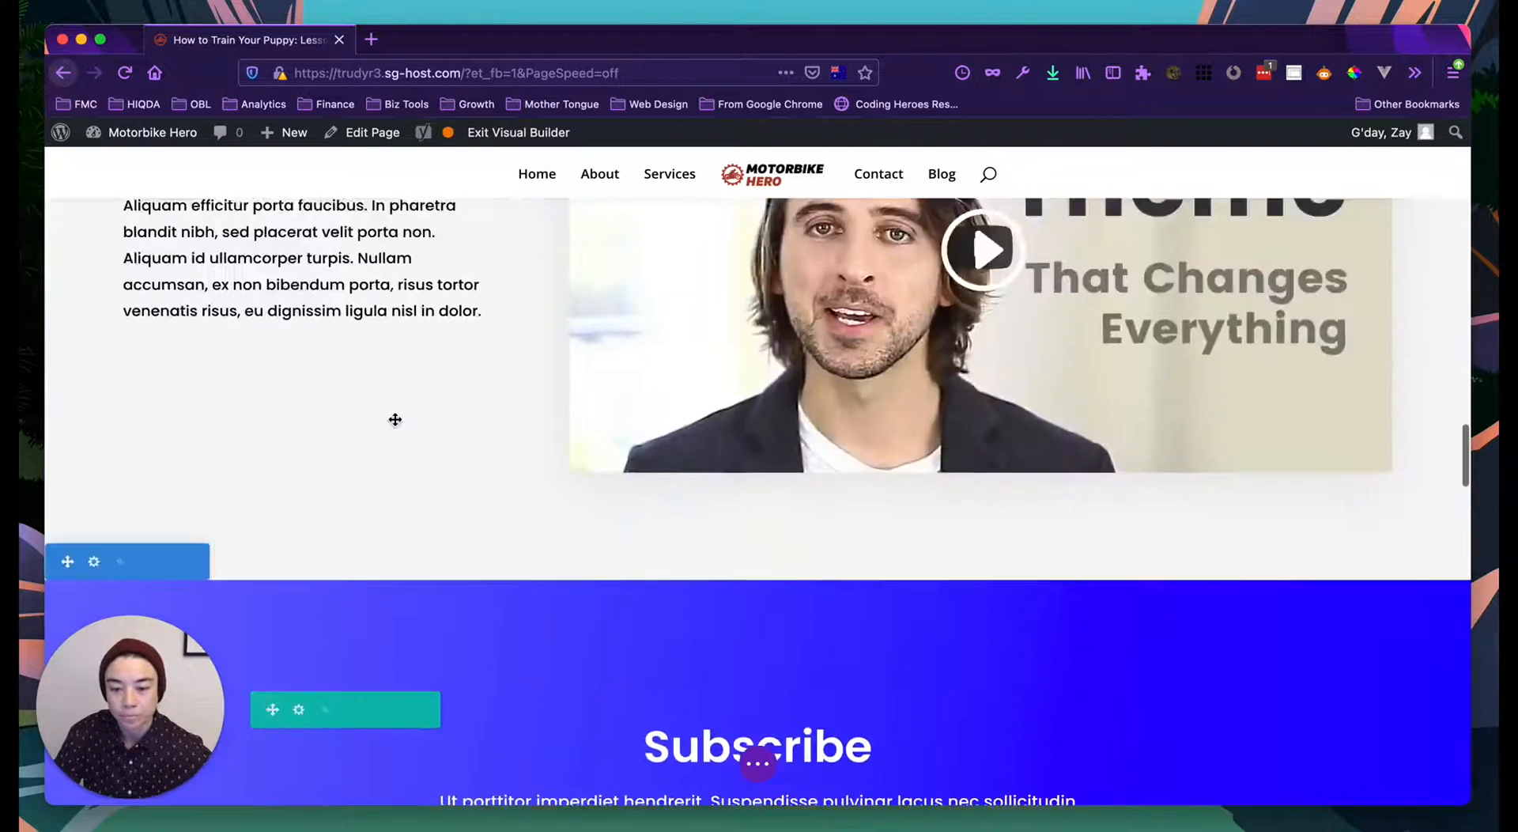
scroll(396, 419, up, 6)
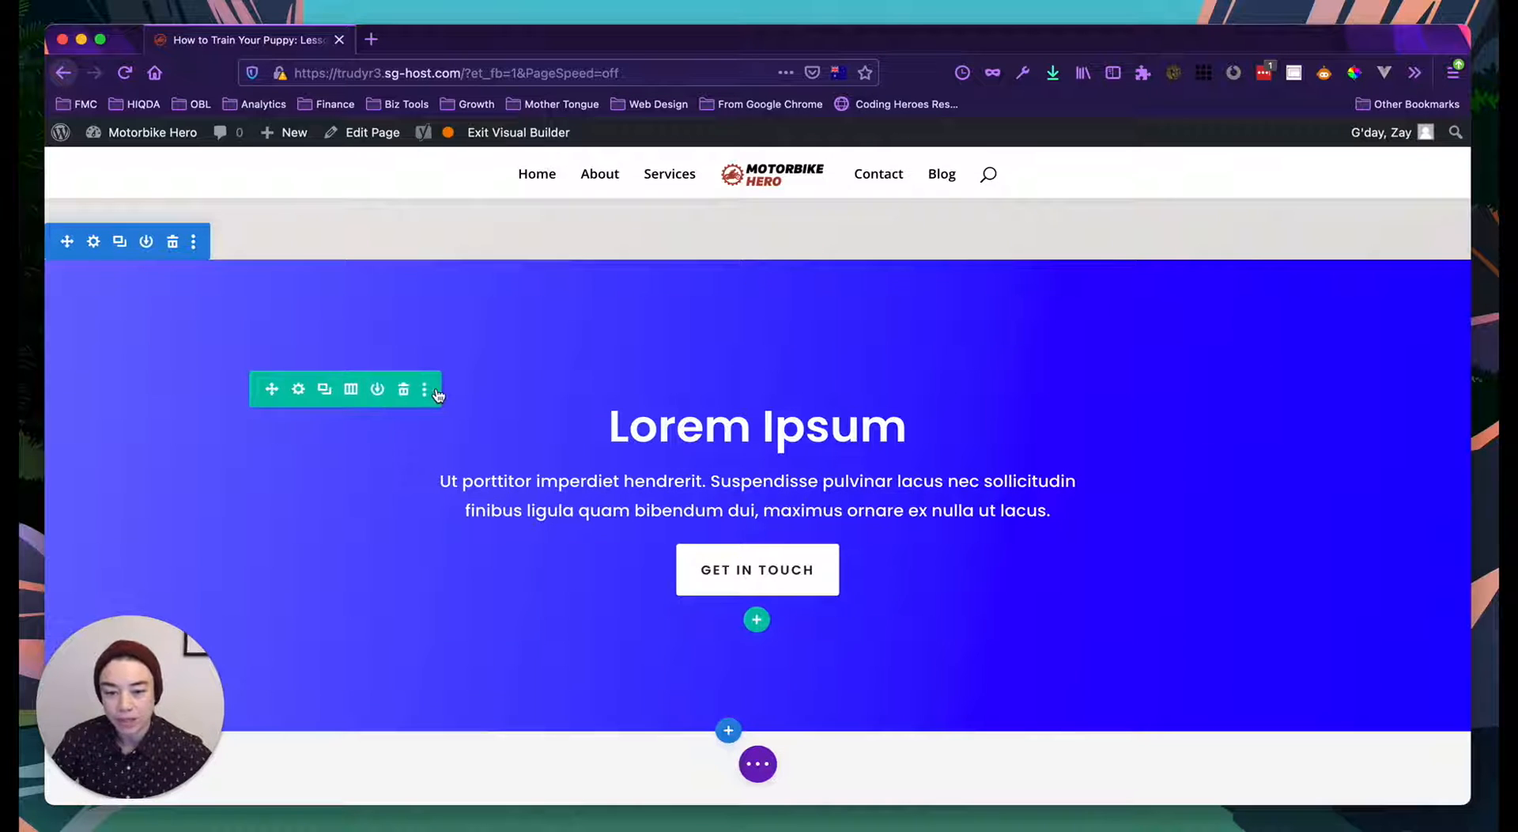
click(95, 243)
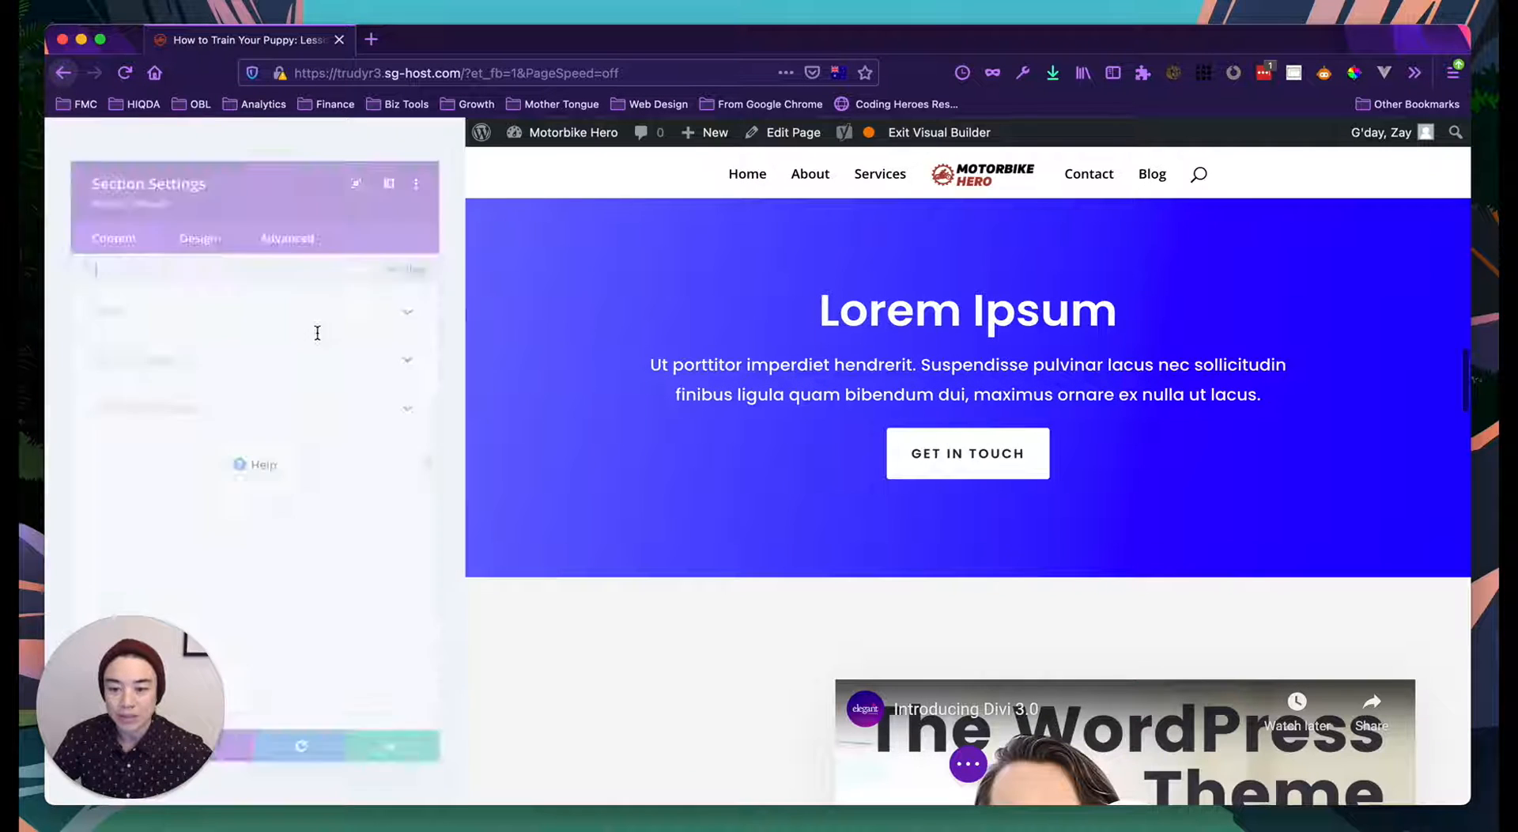
scroll(858, 523, up, 2)
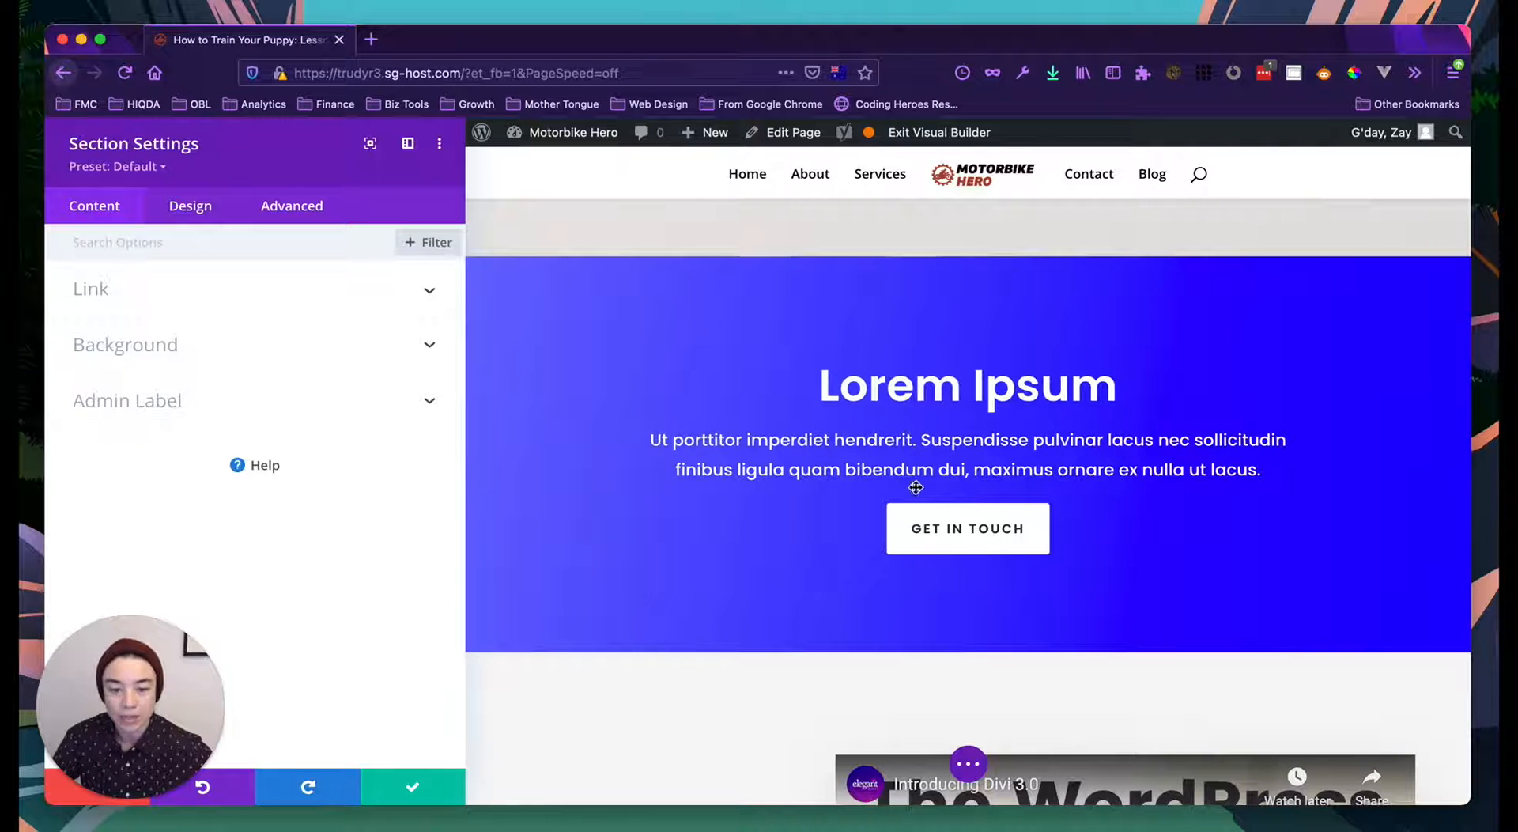
click(169, 348)
click(210, 331)
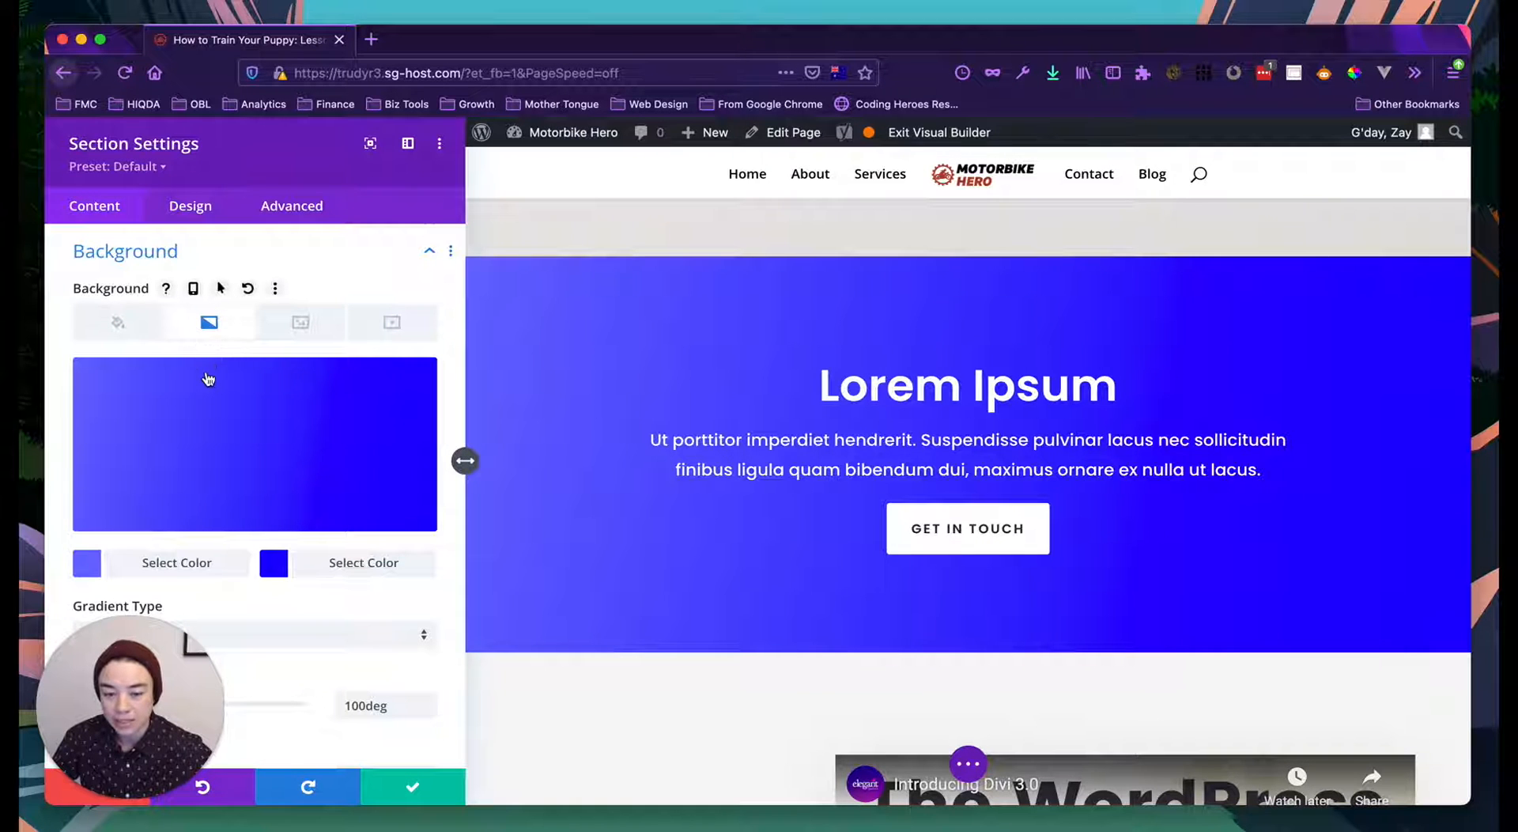
scroll(208, 366, down, 1)
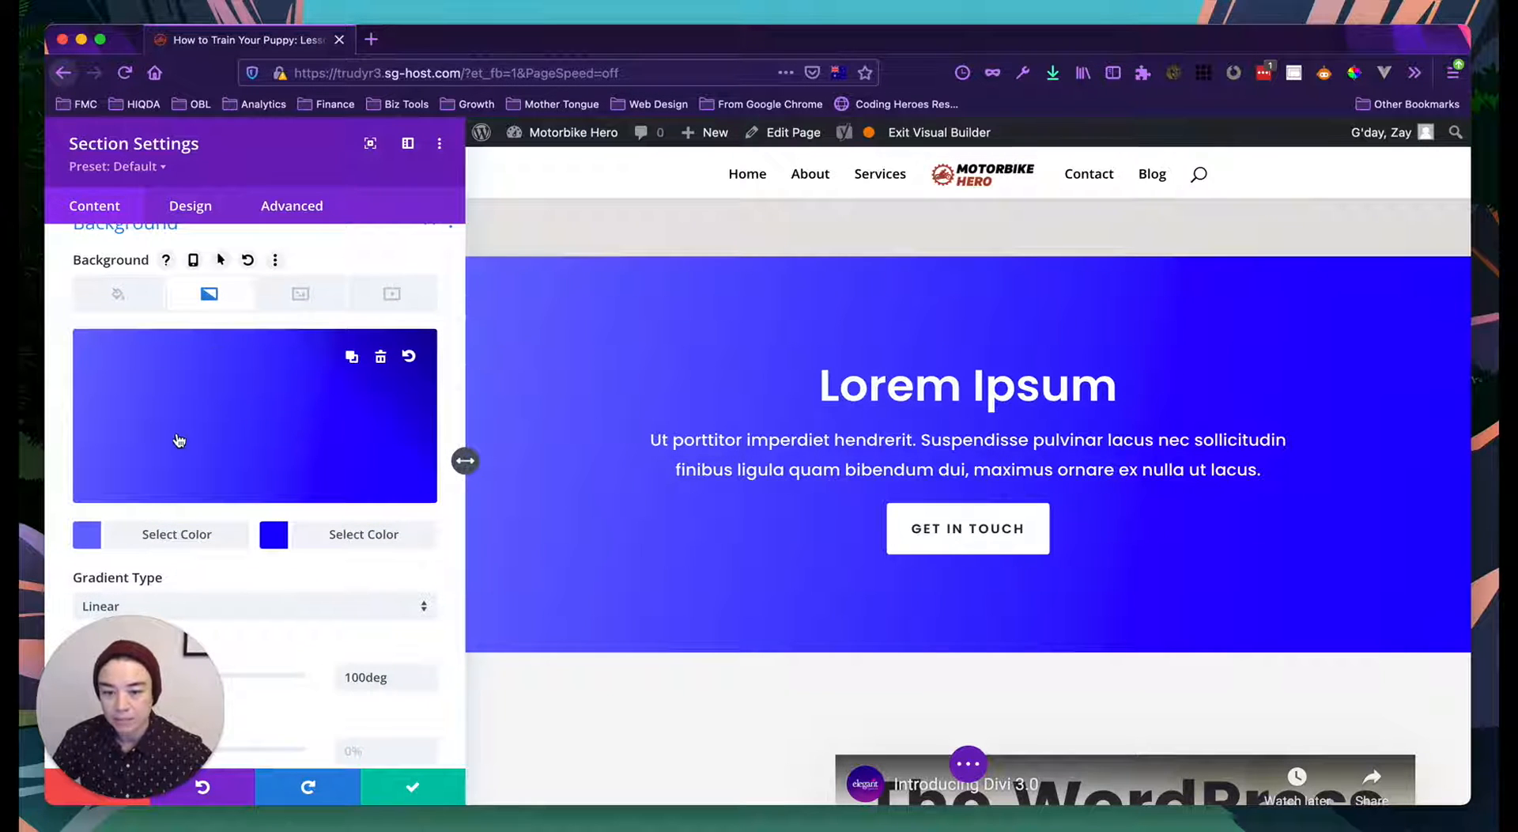
Step: Try a section gradient starting with #a94432 and ending in #242e2f or #000000, comparing it with the Our Courses section above
click(86, 534)
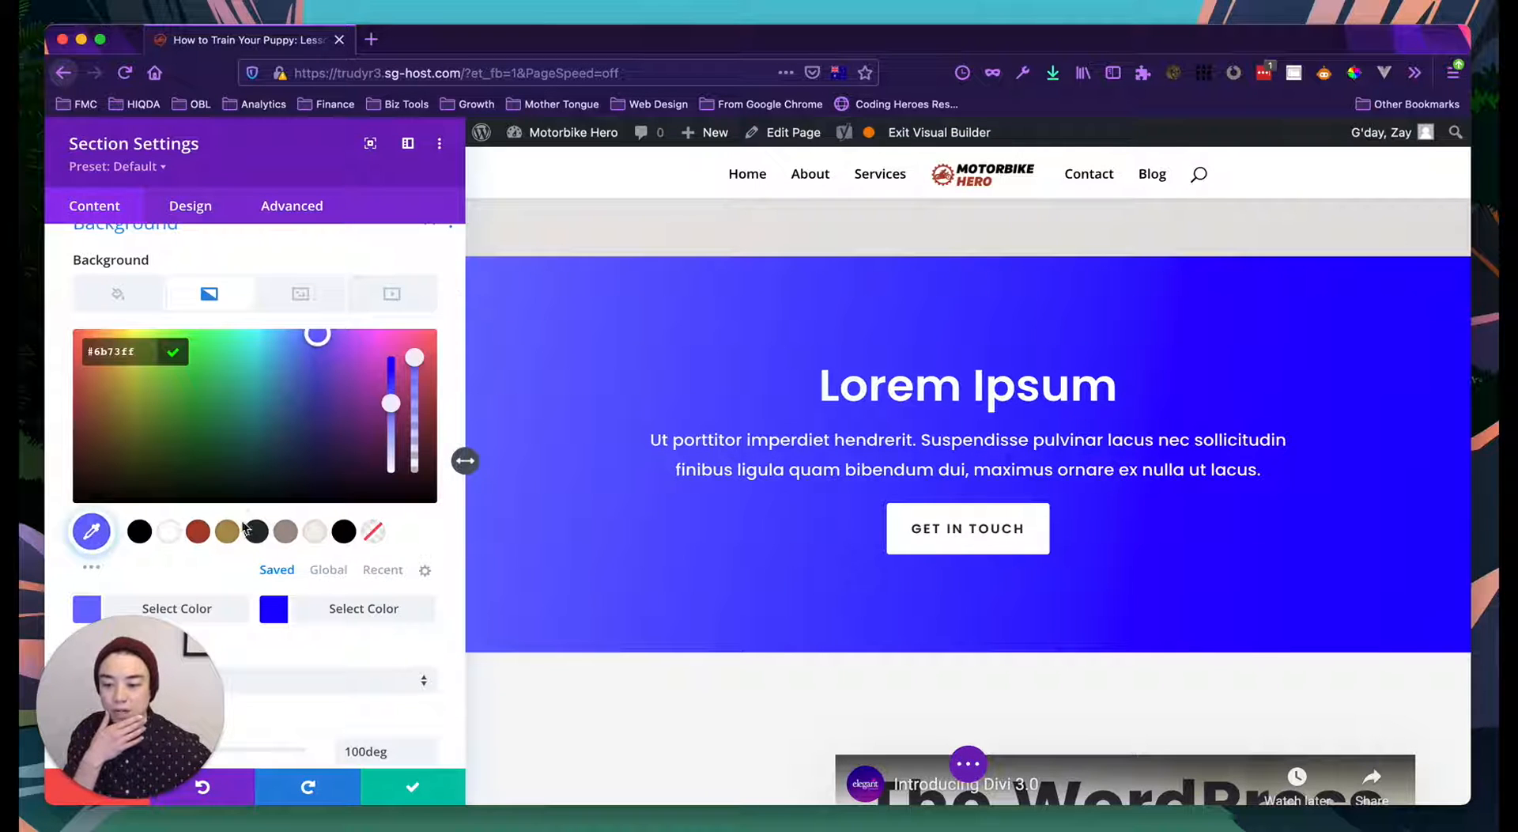
click(199, 534)
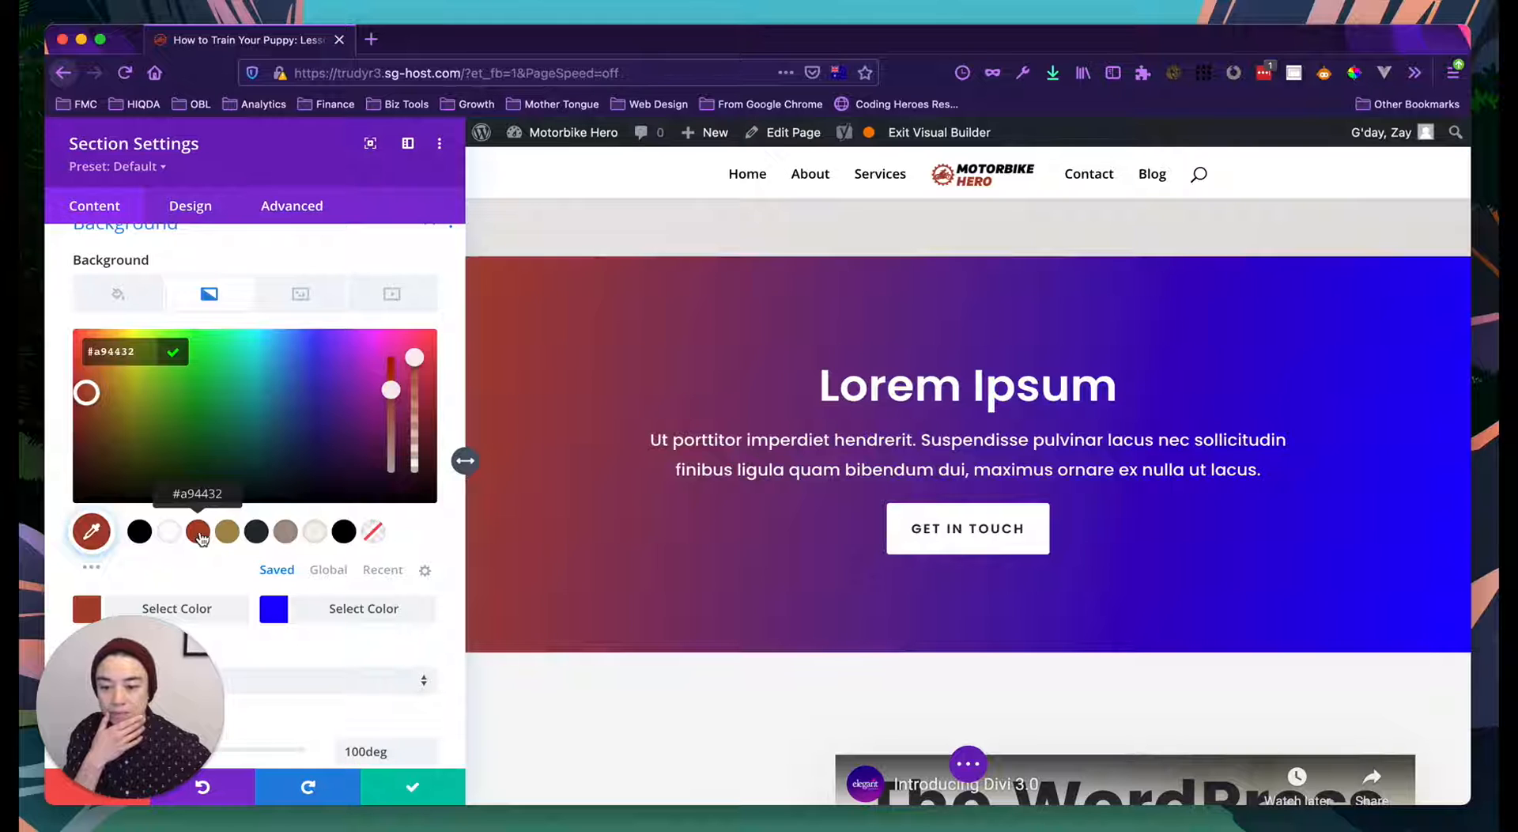
scroll(202, 538, down, 1)
click(273, 593)
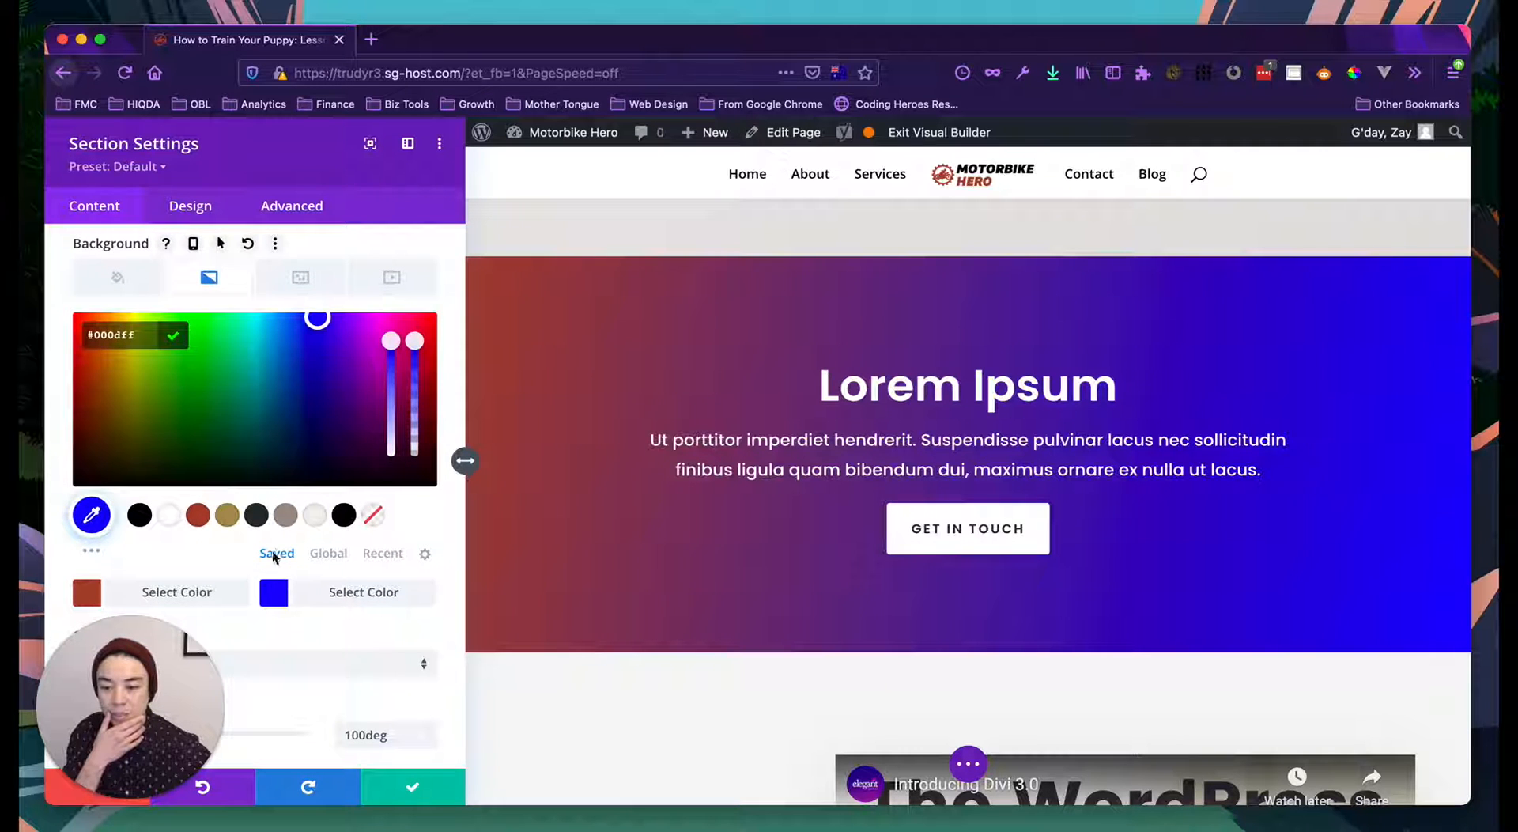
click(257, 516)
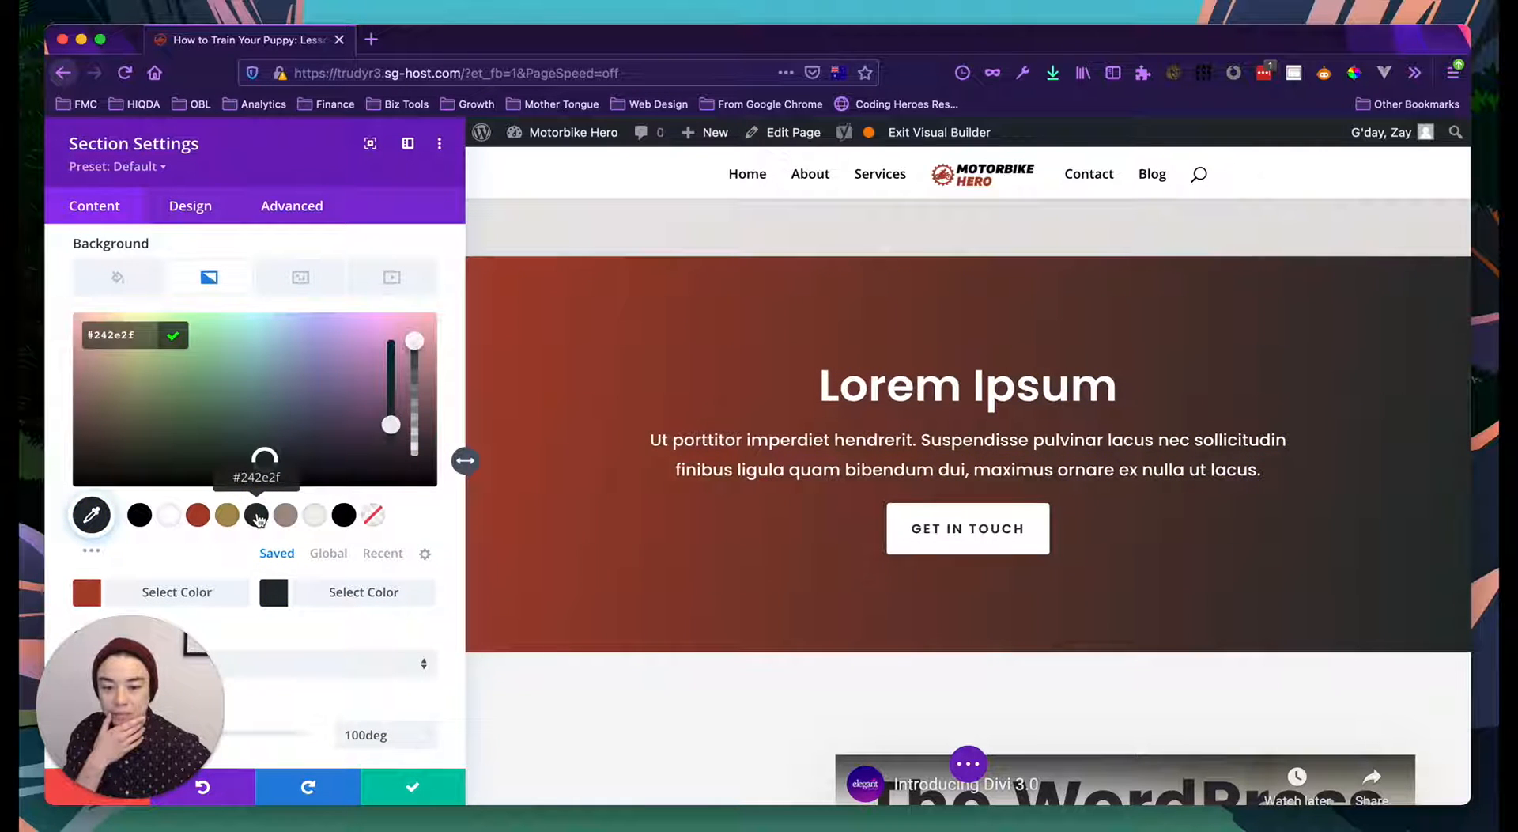
click(343, 515)
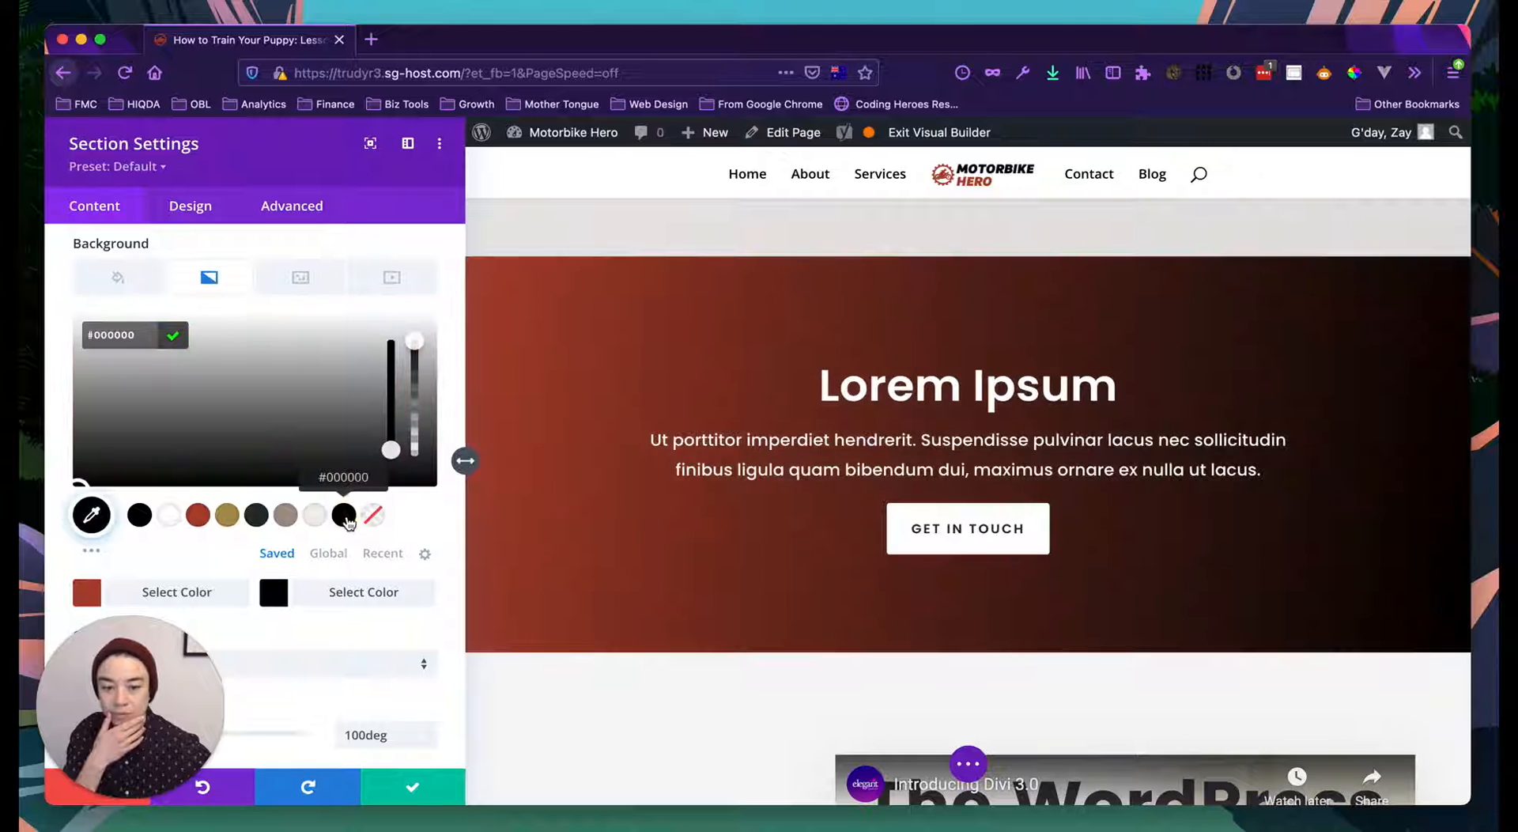
scroll(662, 559, up, 15)
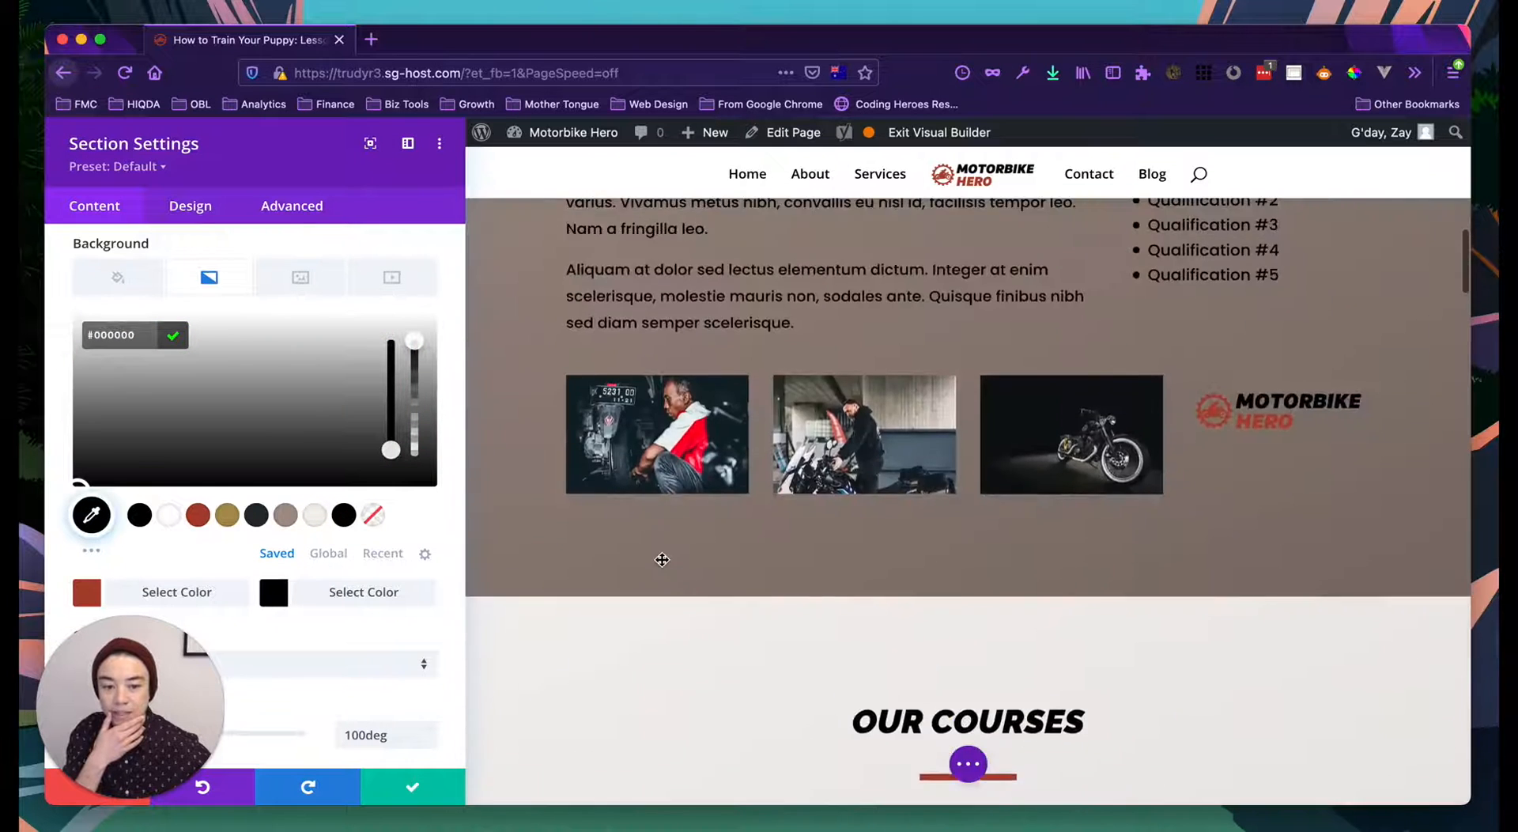
scroll(662, 559, down, 10)
scroll(629, 389, up, 5)
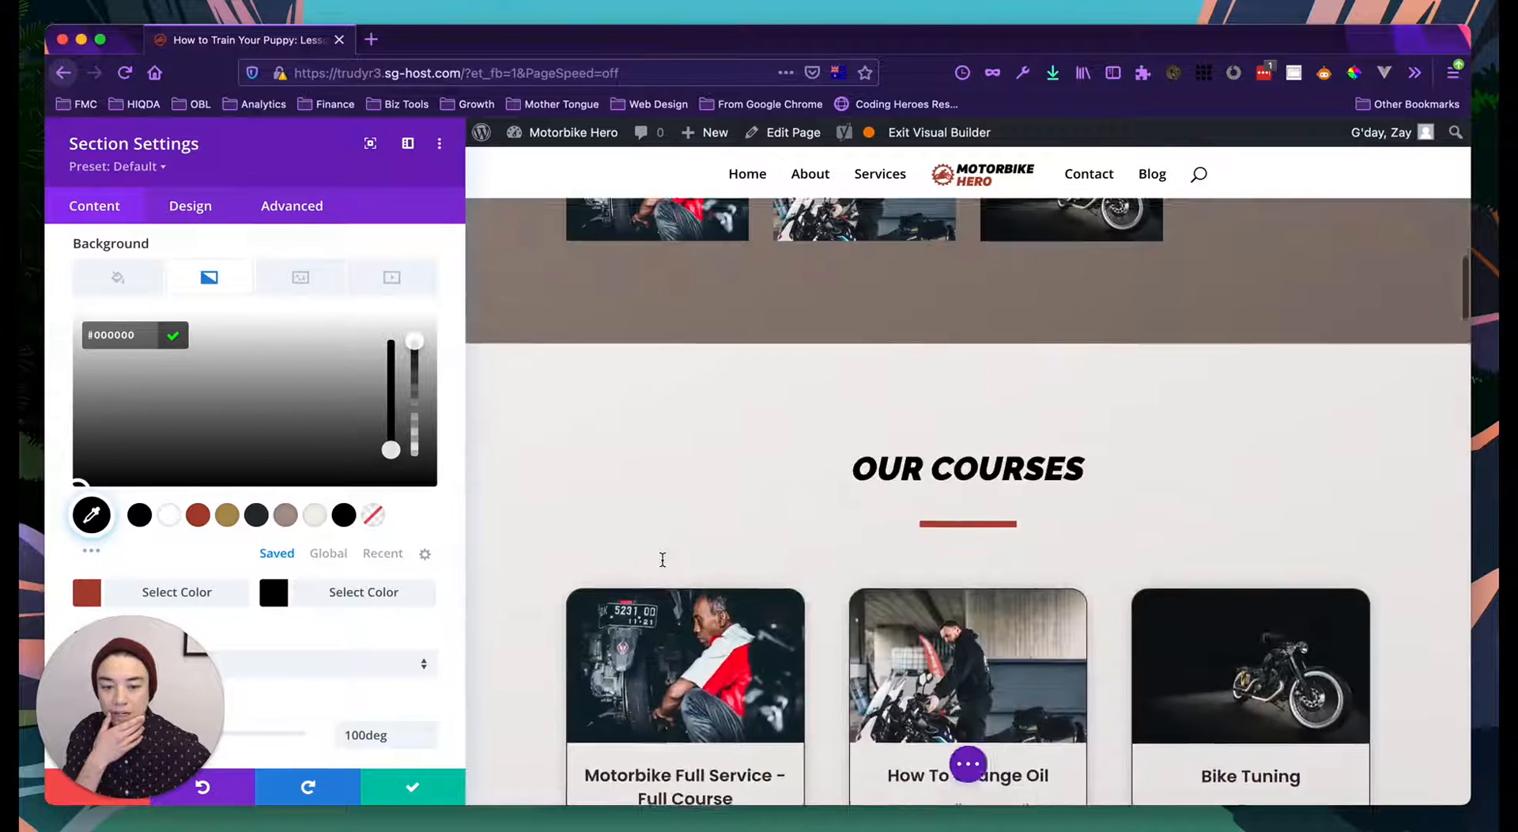
scroll(628, 389, down, 10)
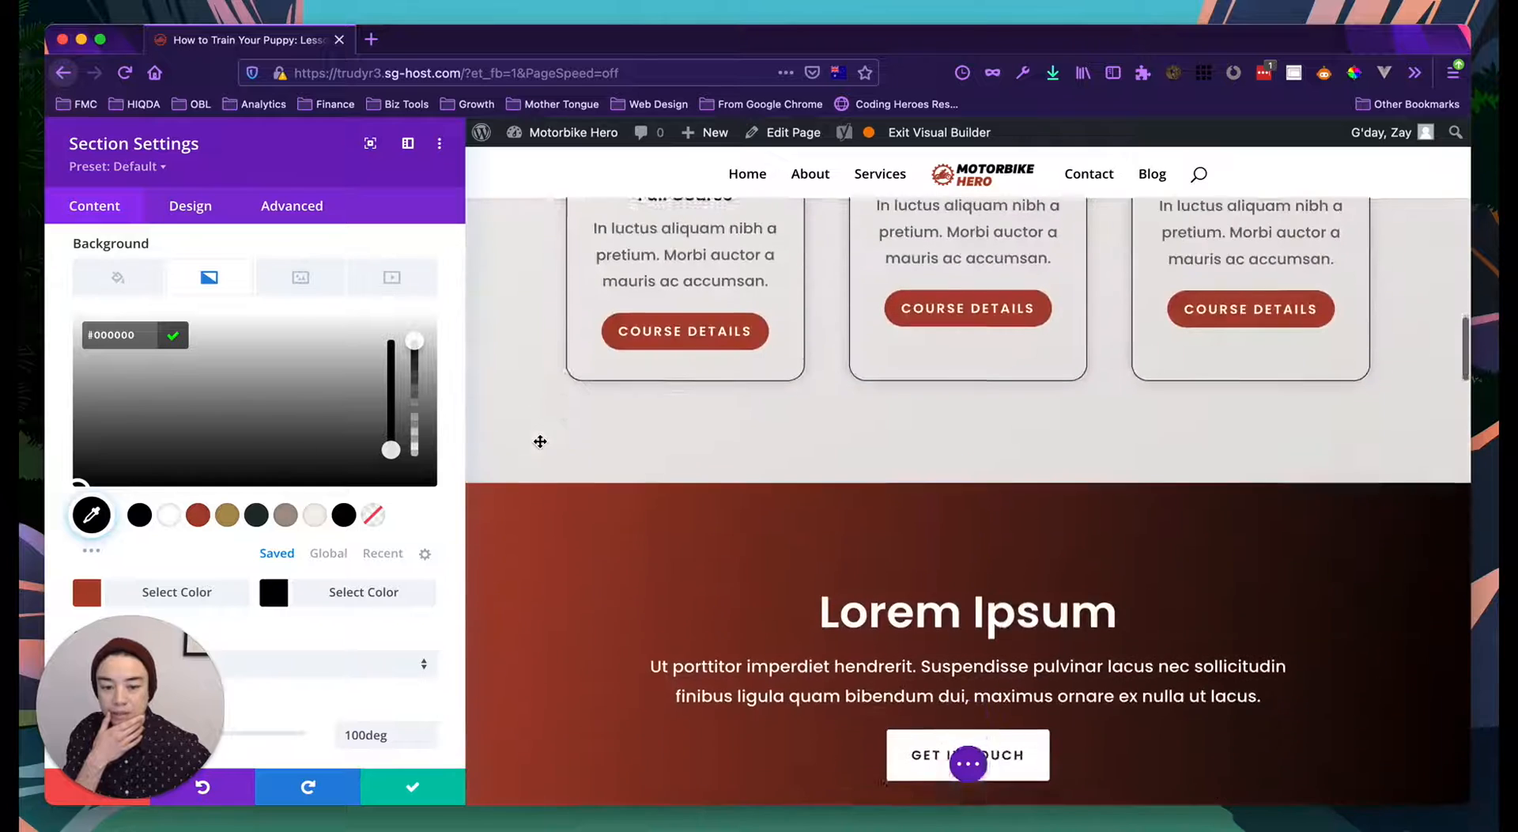
Step: Try the gold #ae9259 as the second gradient colour and darken it to #705a38
click(227, 515)
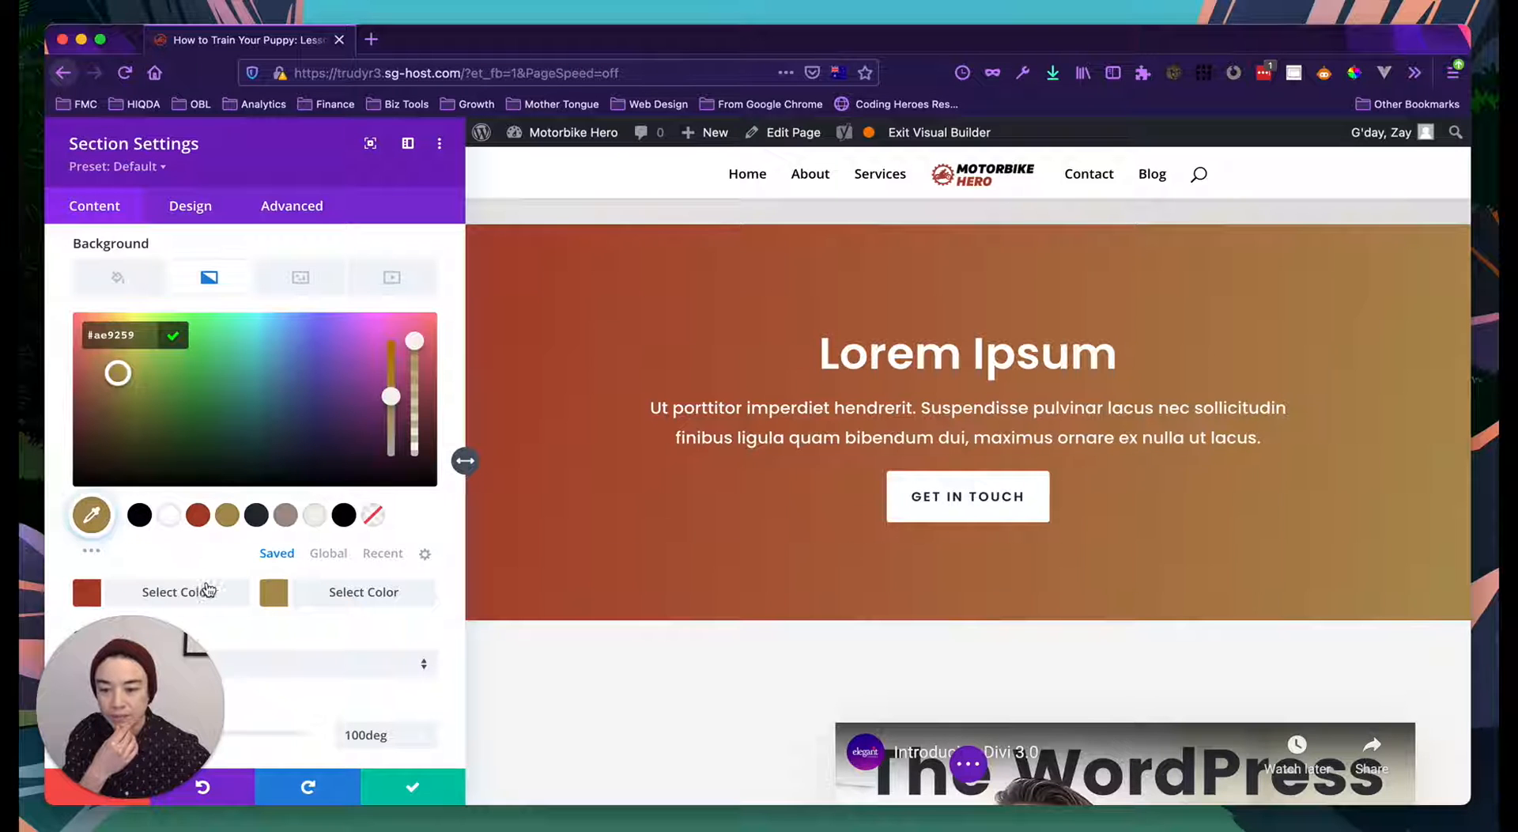
click(320, 594)
click(305, 531)
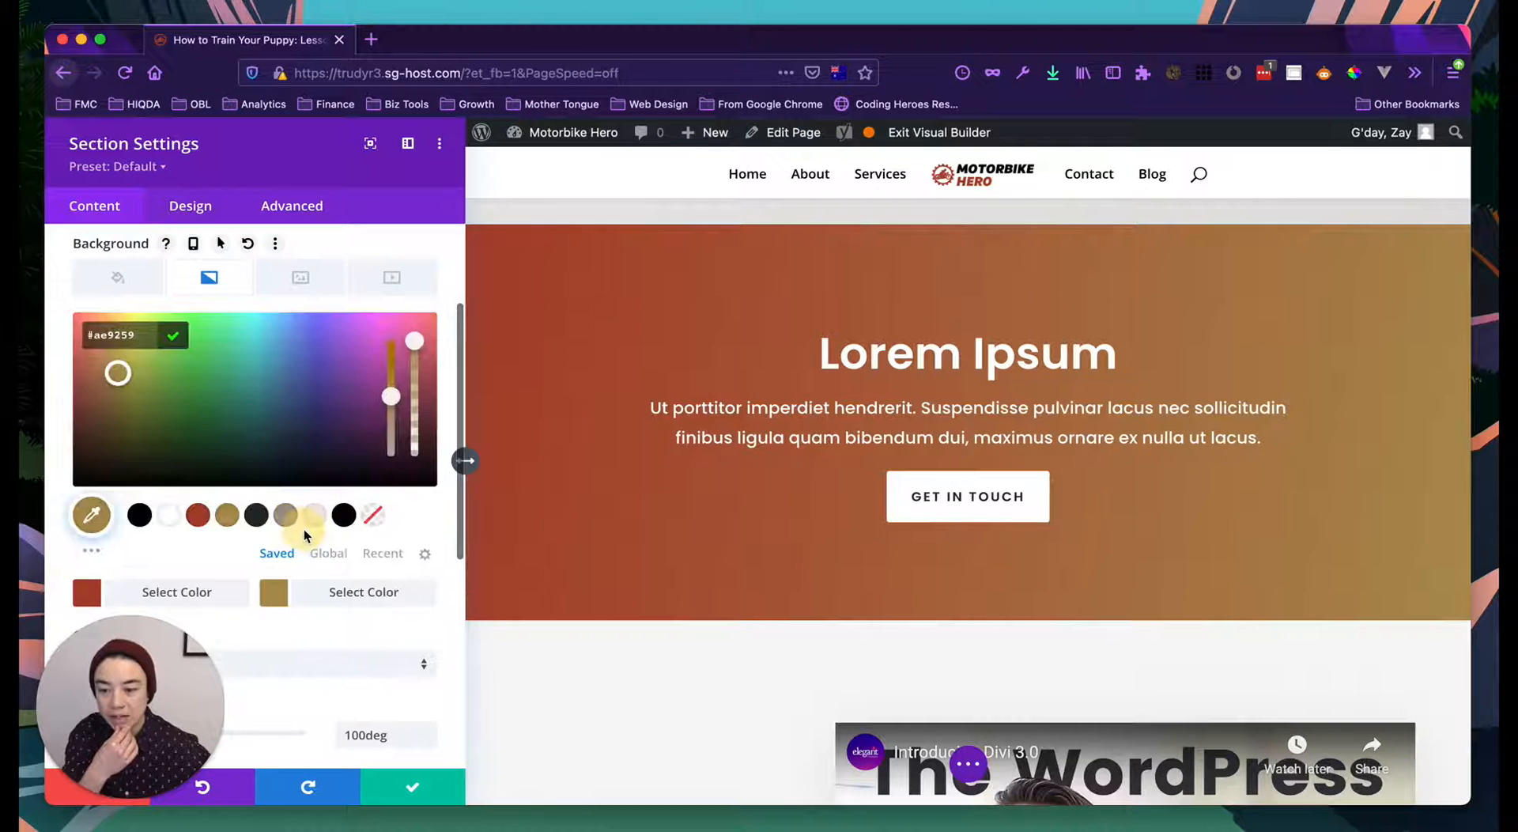
click(117, 374)
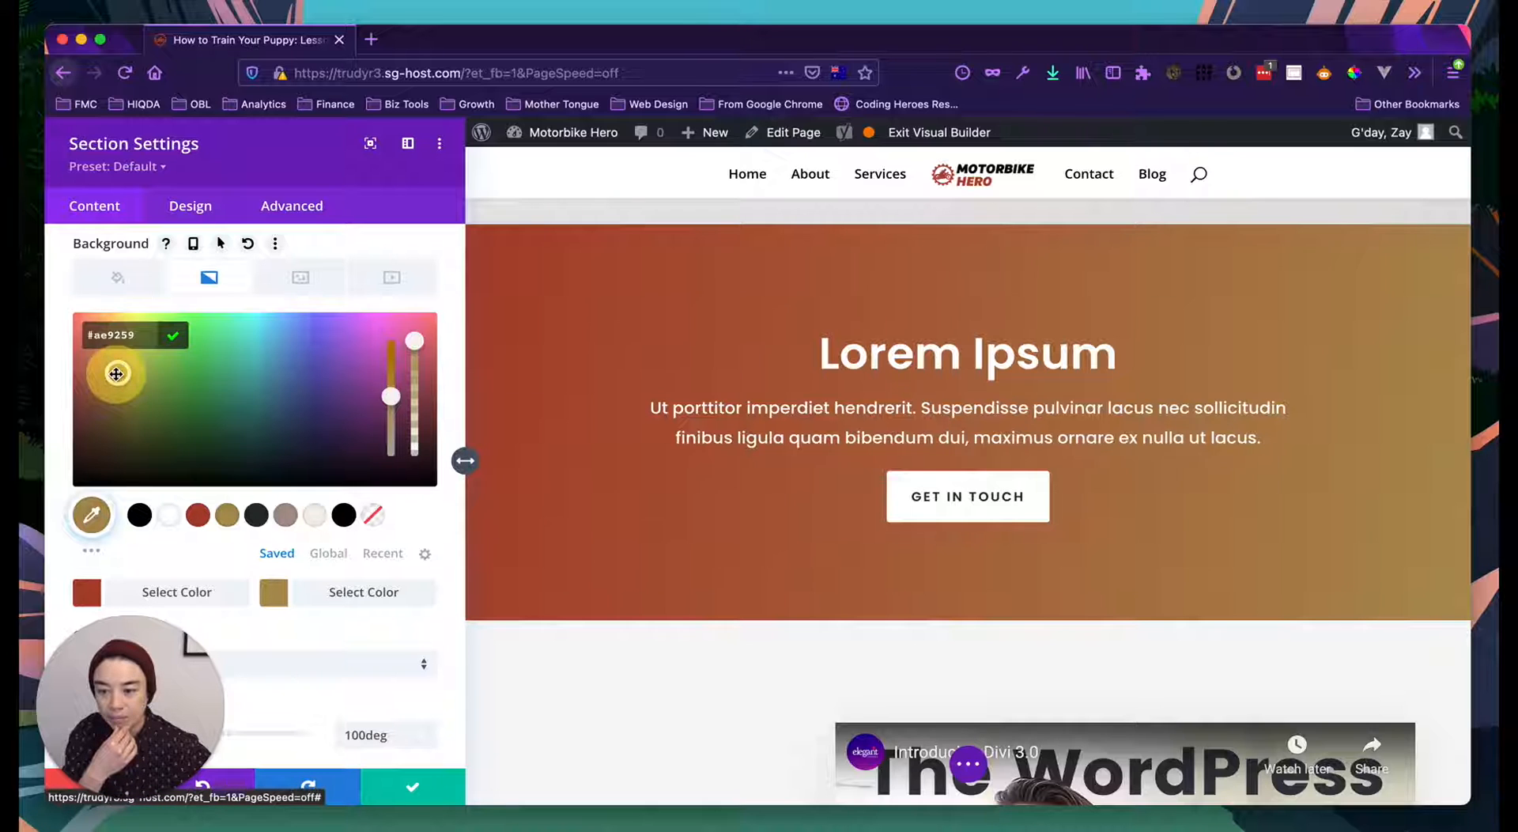
drag(116, 387, 114, 414)
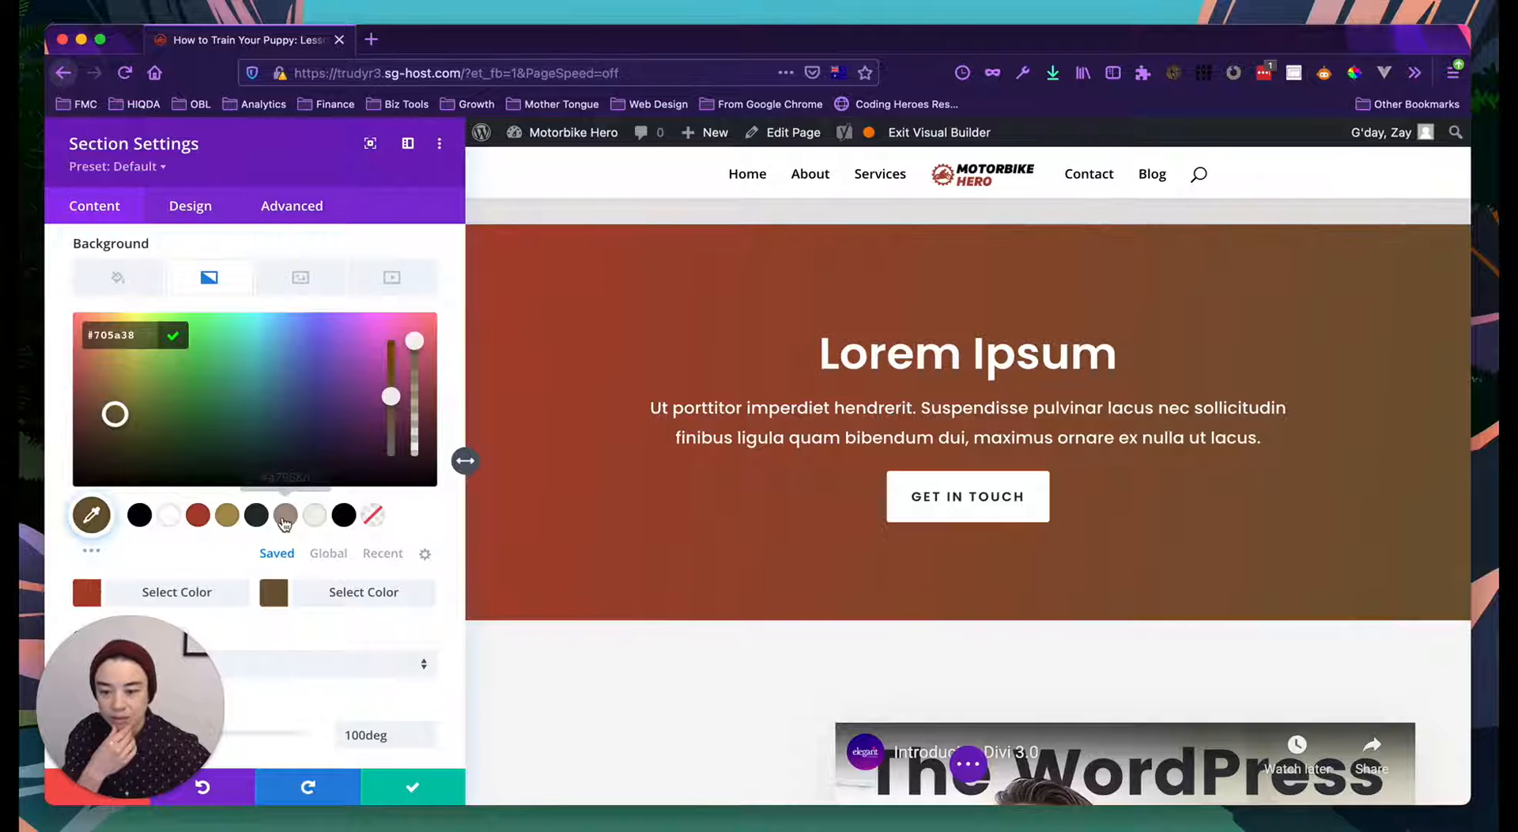
Step: Set the direction of the call-to-action section's linear gradient to 160deg
scroll(284, 520, down, 5)
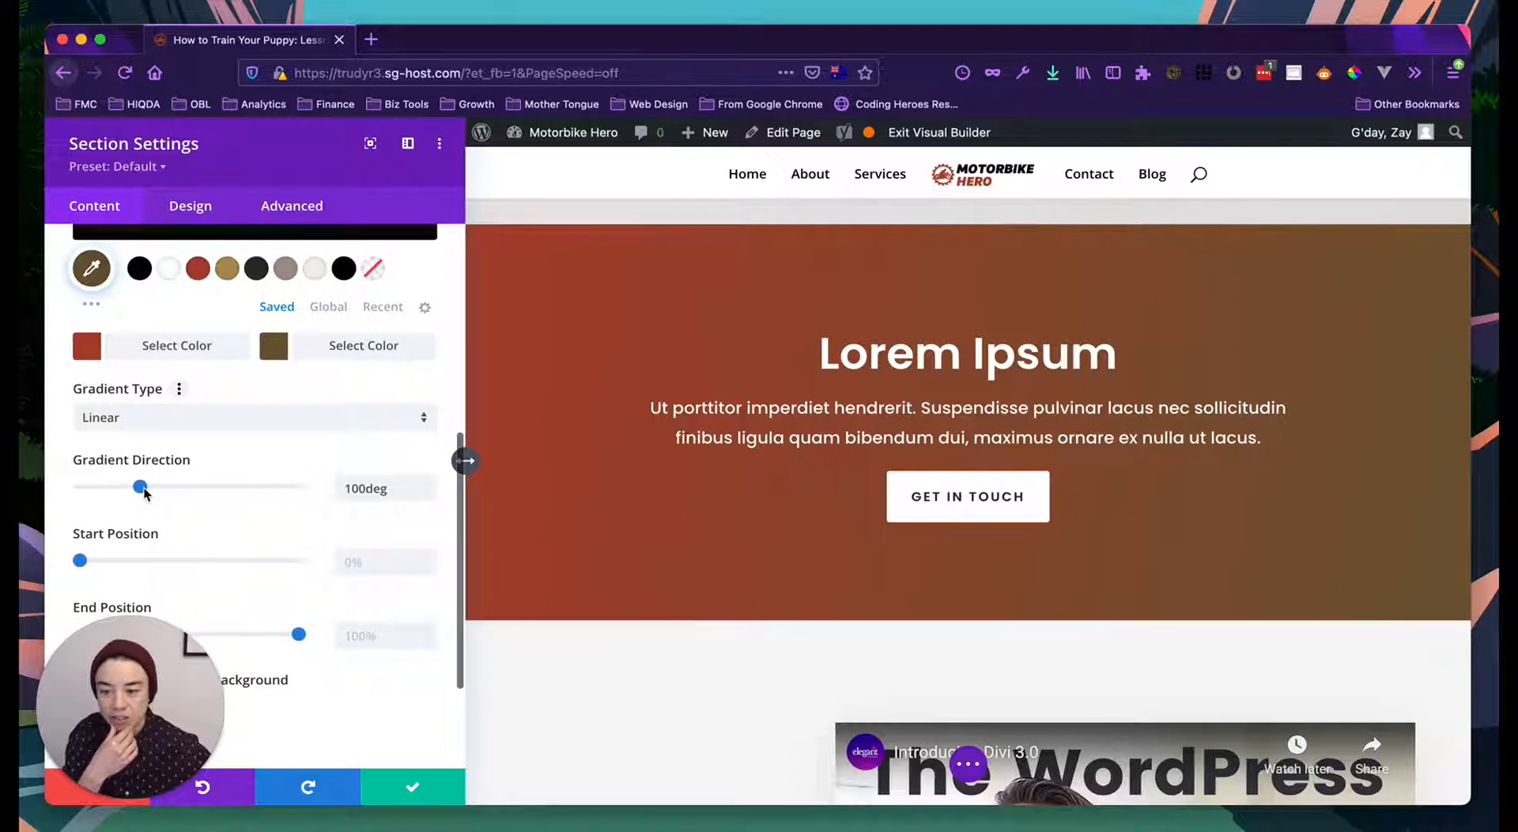
click(145, 494)
click(144, 412)
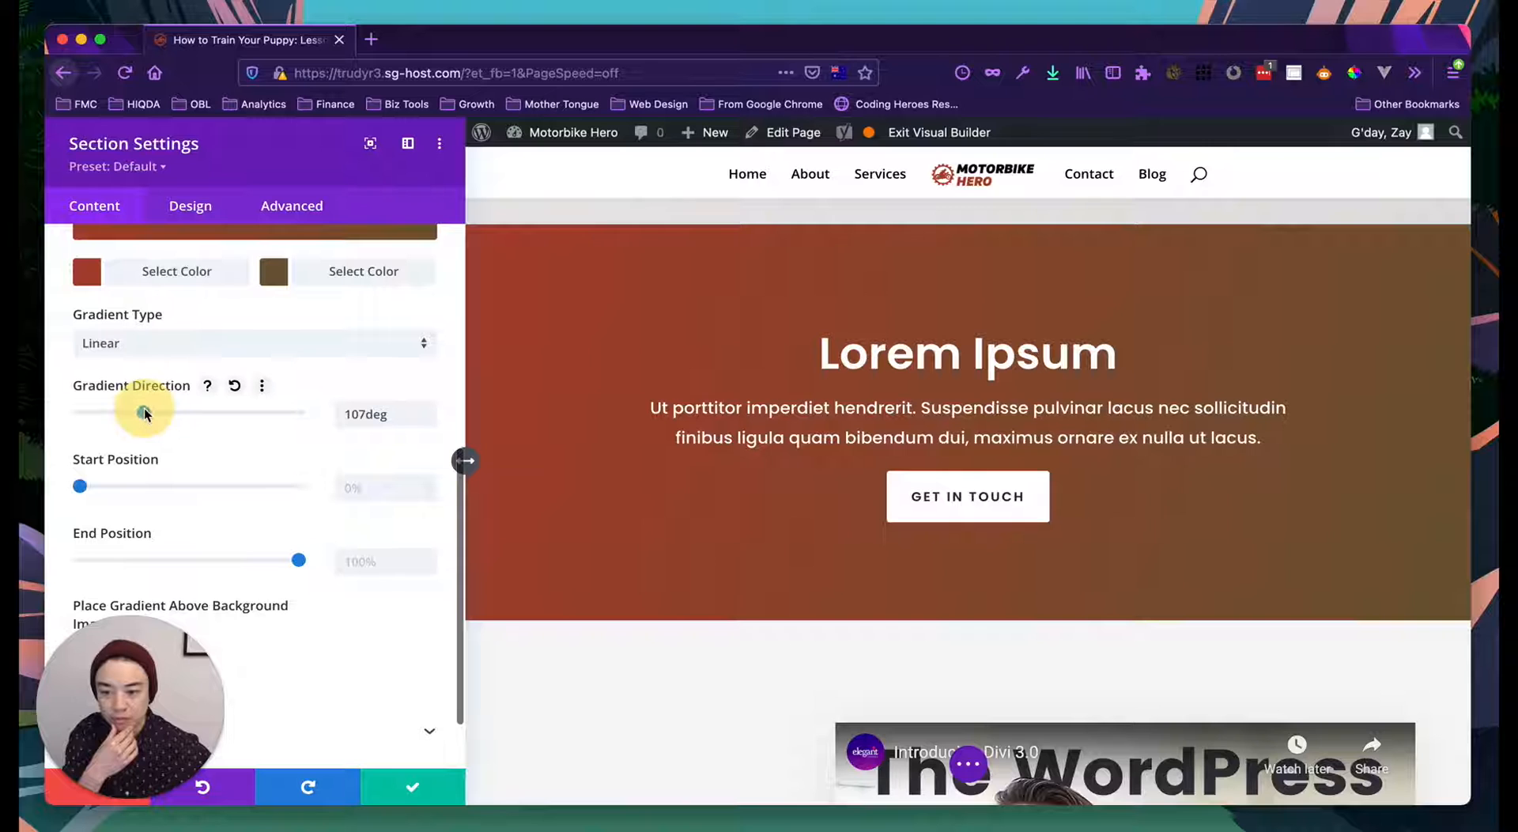
mouse_move(146, 412)
mouse_down()
mouse_move(195, 419)
mouse_move(166, 423)
mouse_up()
drag(366, 417, 352, 416)
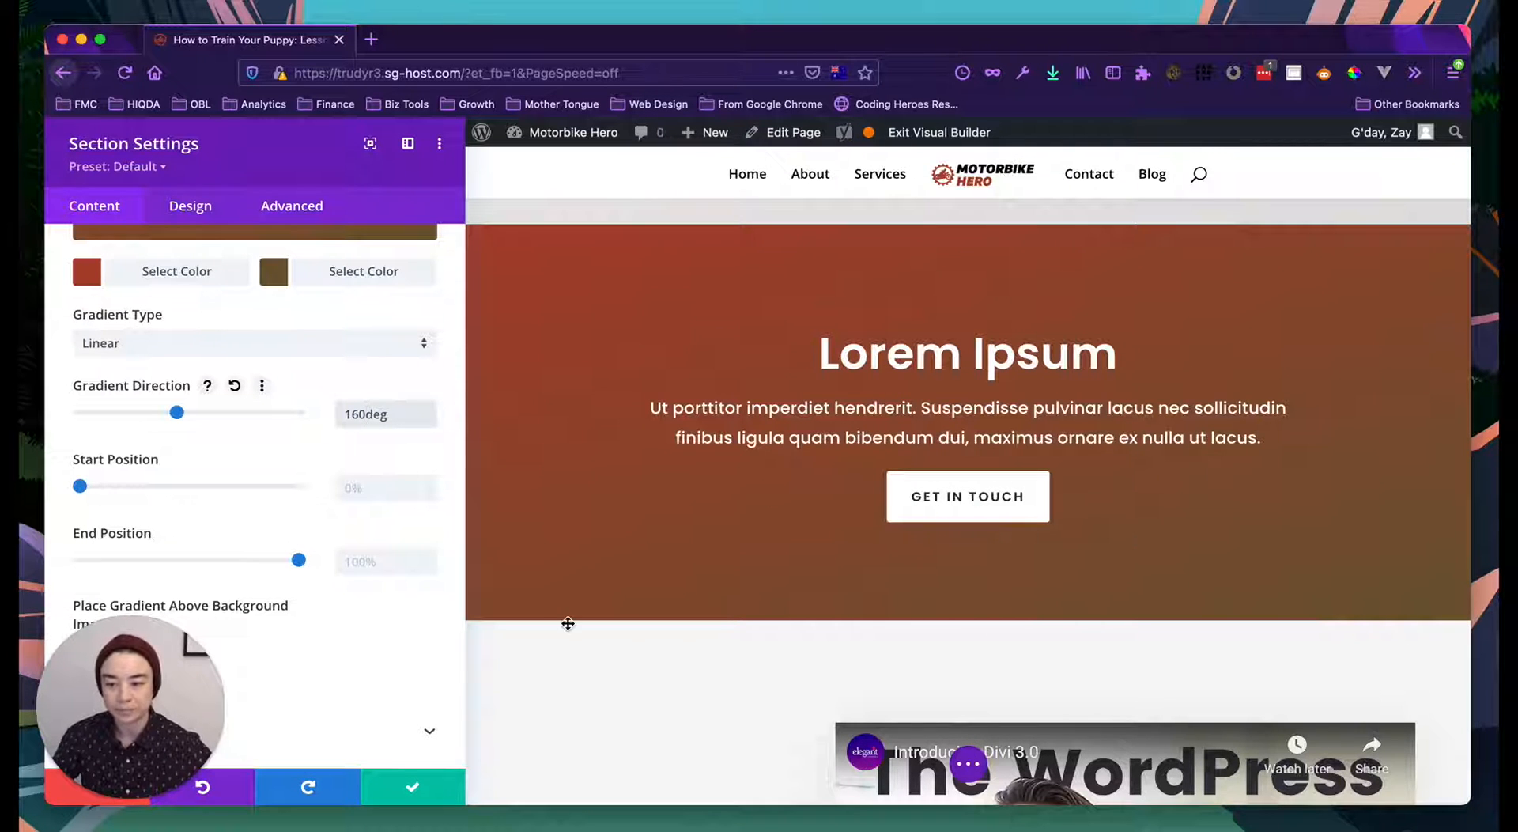
Step: Replace the call-to-action section's background gradient with the solid red #a94432 and save the section settings
scroll(708, 584, up, 2)
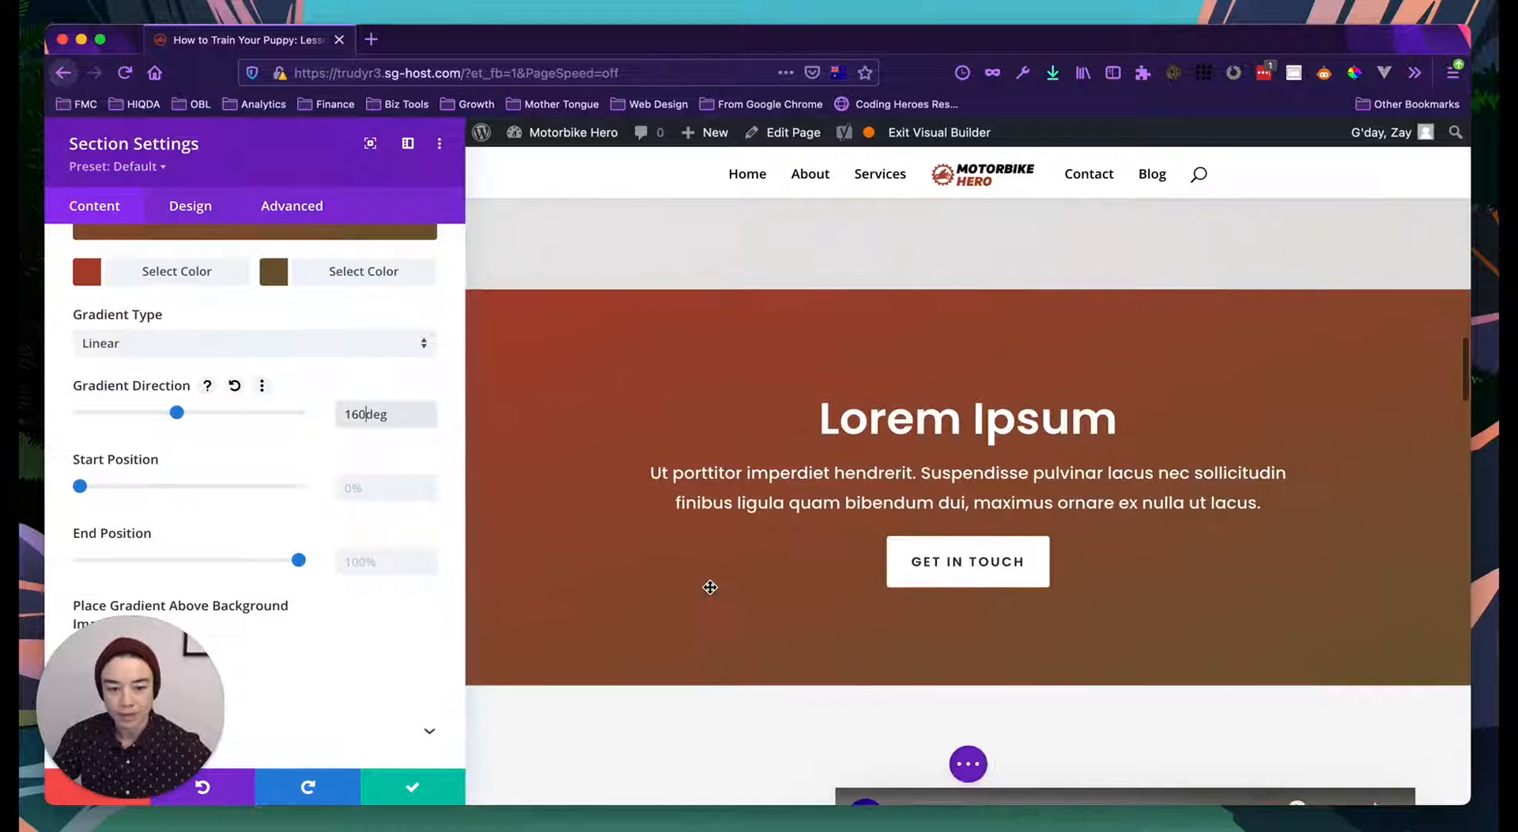
scroll(179, 381, up, 1)
scroll(179, 381, up, 5)
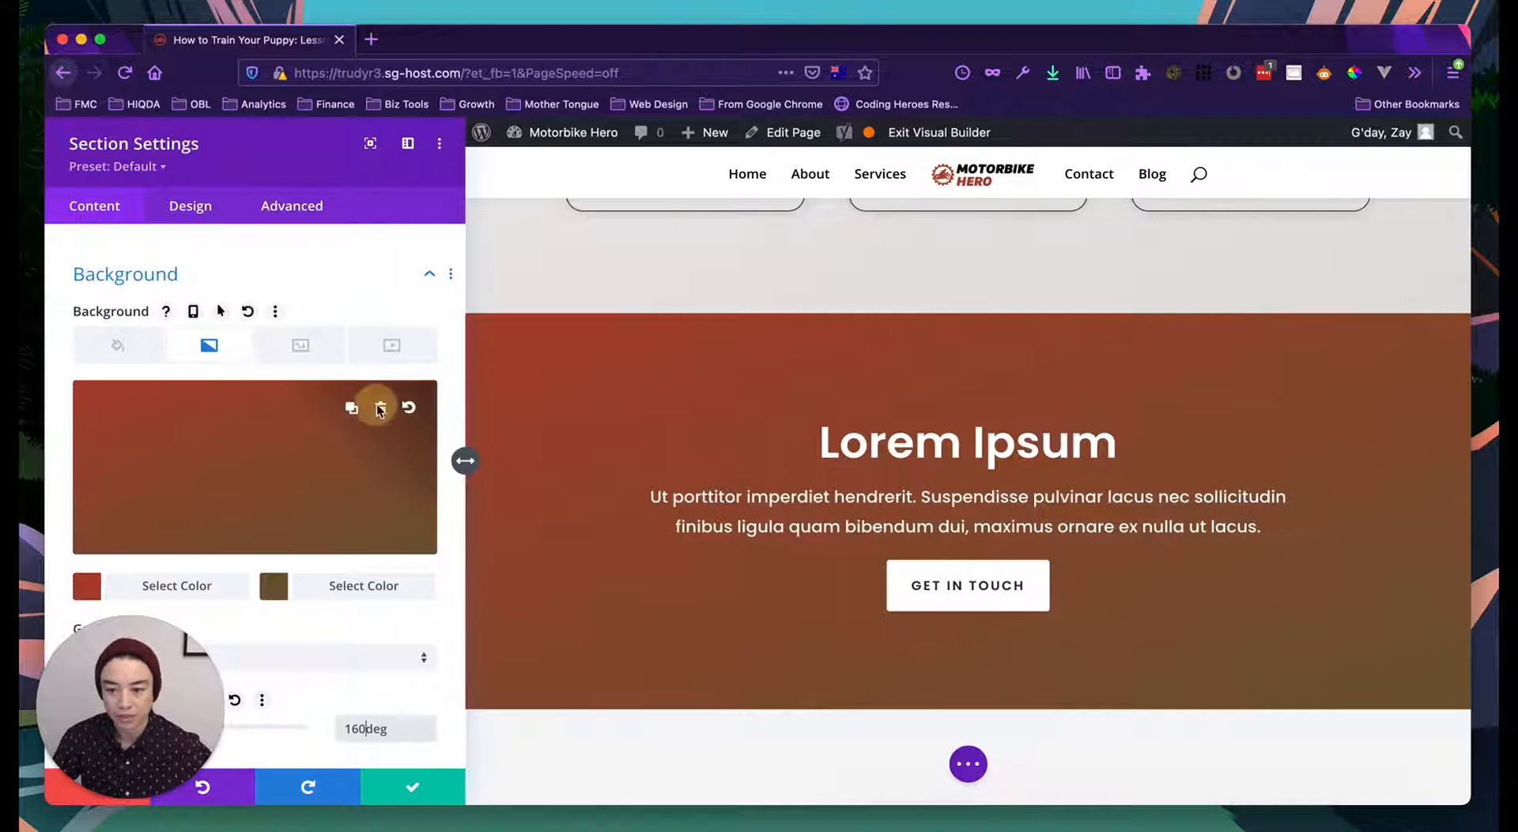
click(377, 404)
click(123, 380)
scroll(238, 427, down, 2)
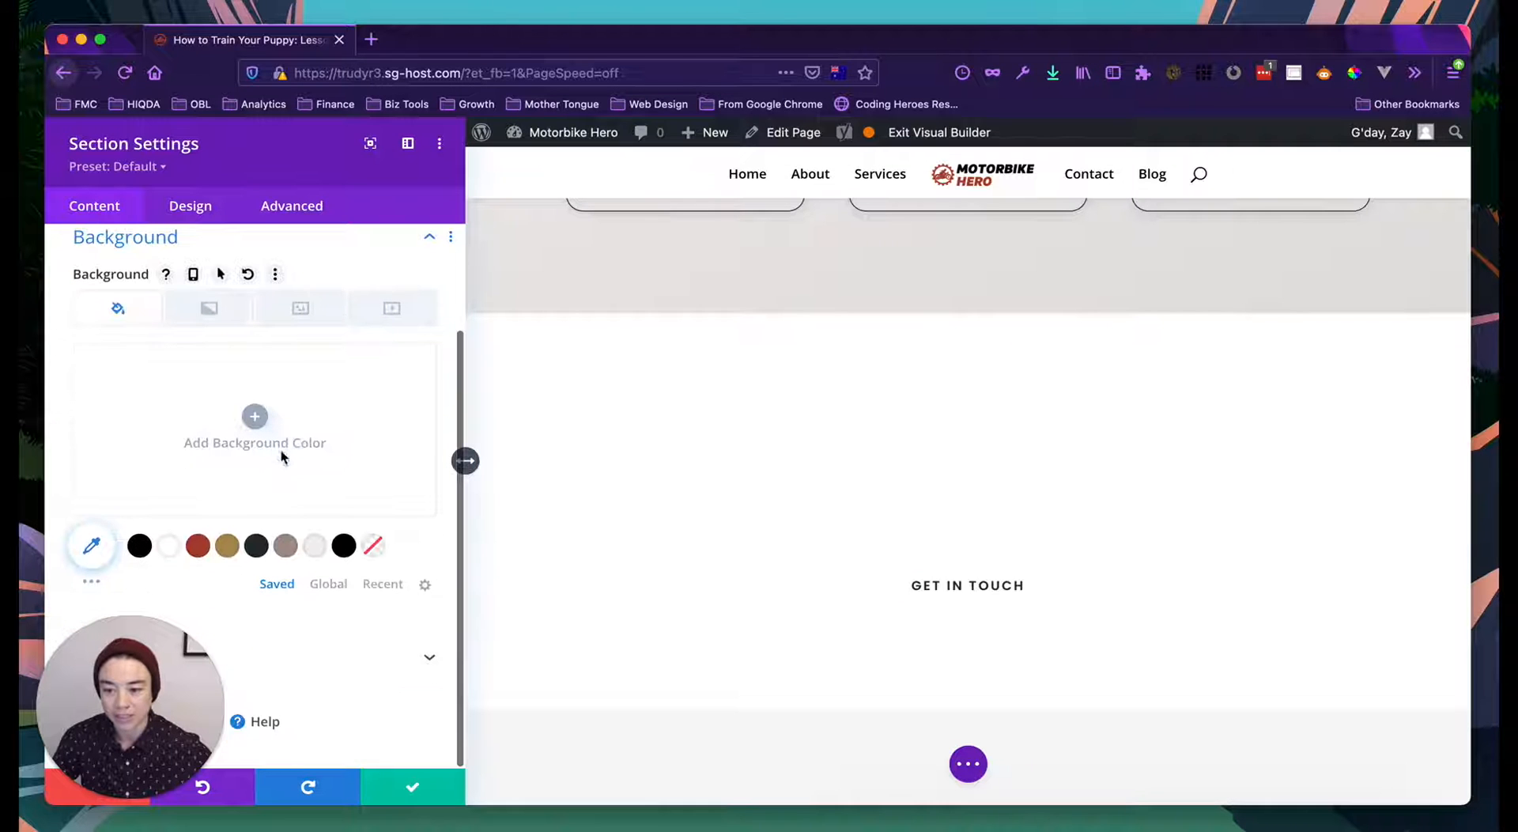
click(198, 546)
scroll(655, 478, up, 4)
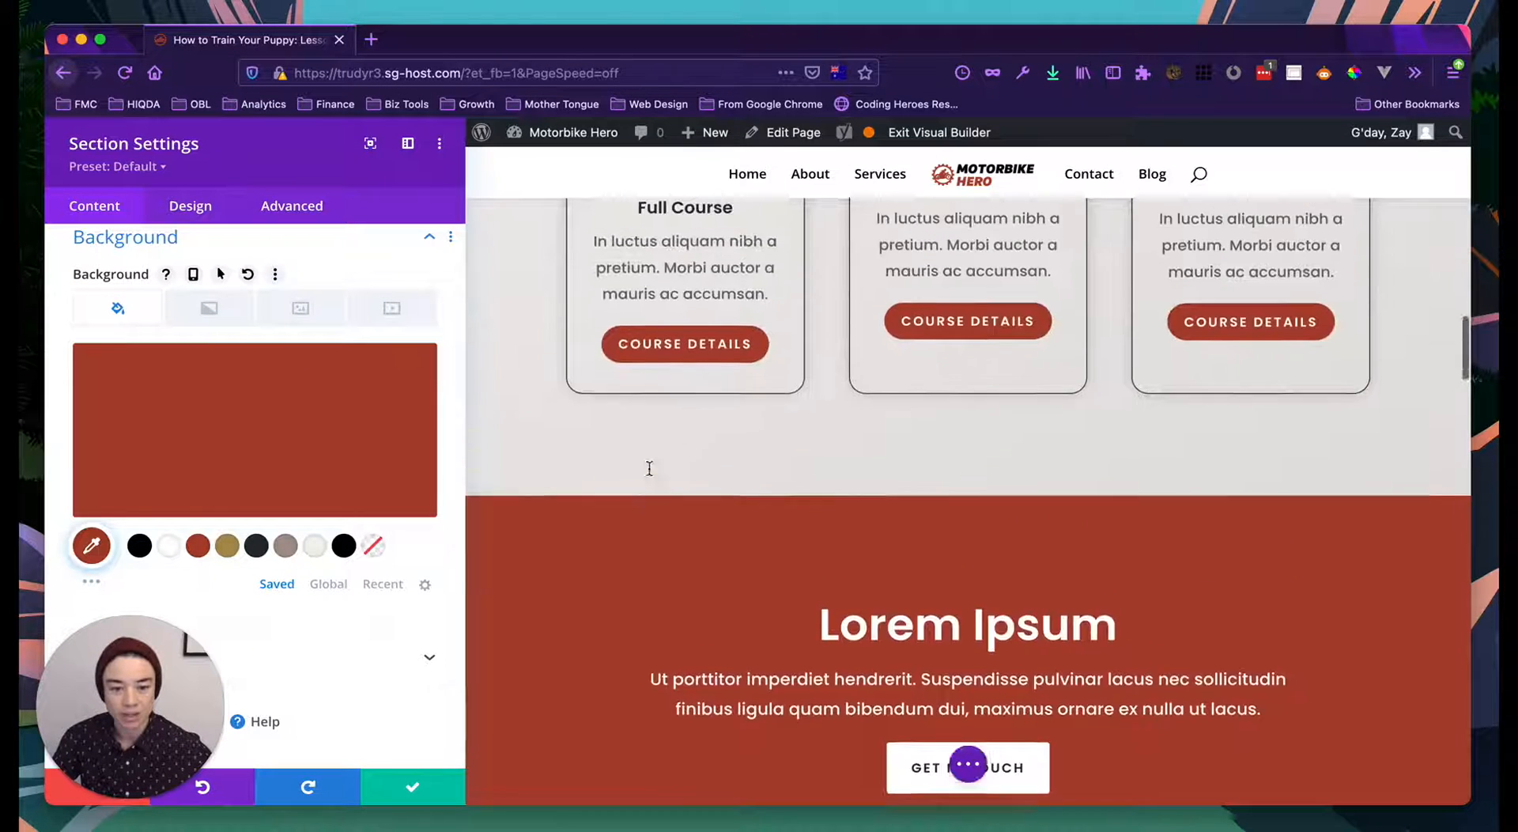
scroll(649, 468, down, 4)
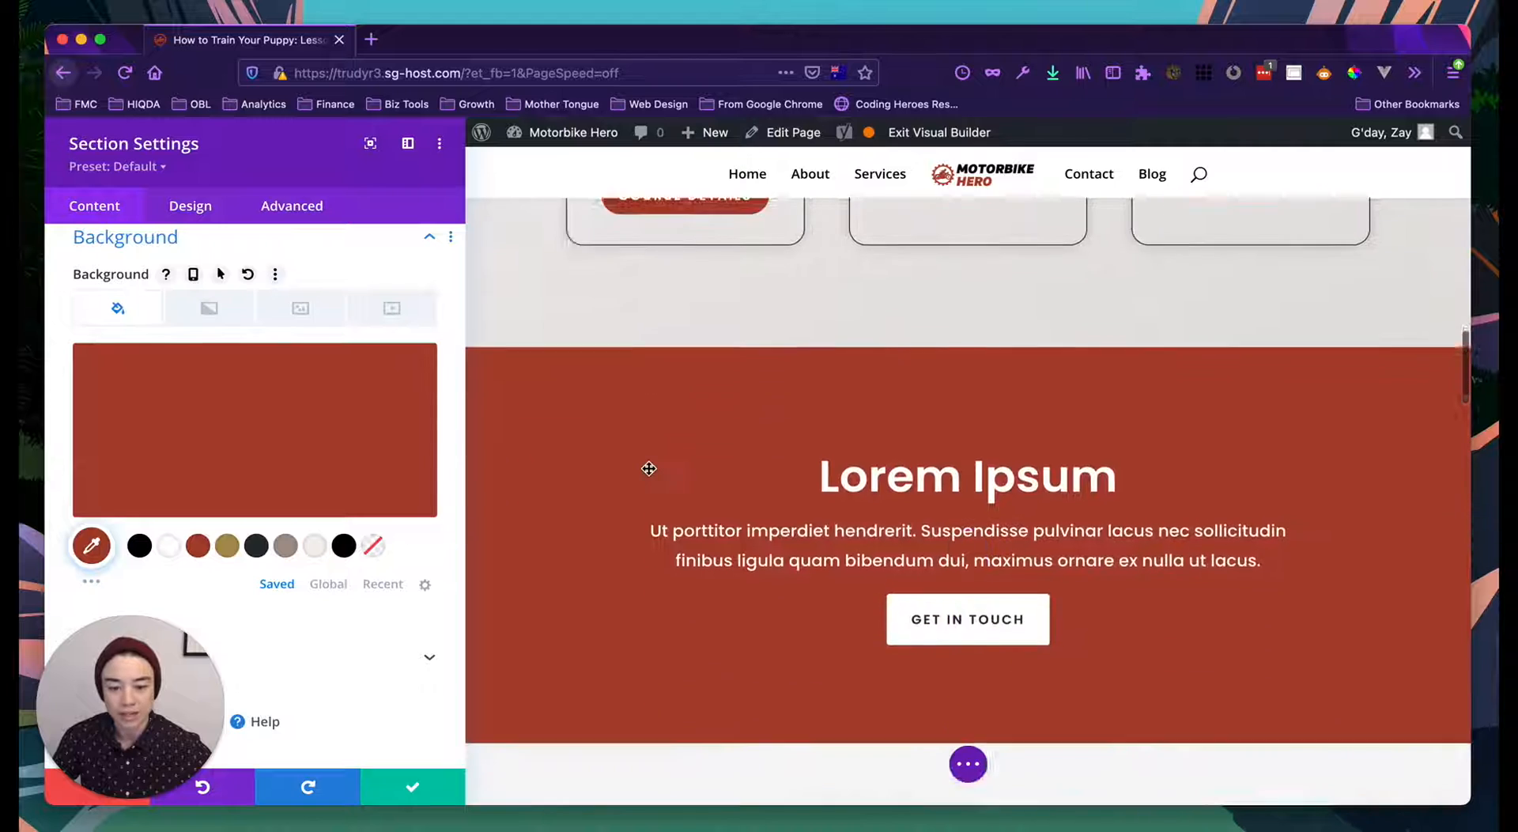
click(391, 788)
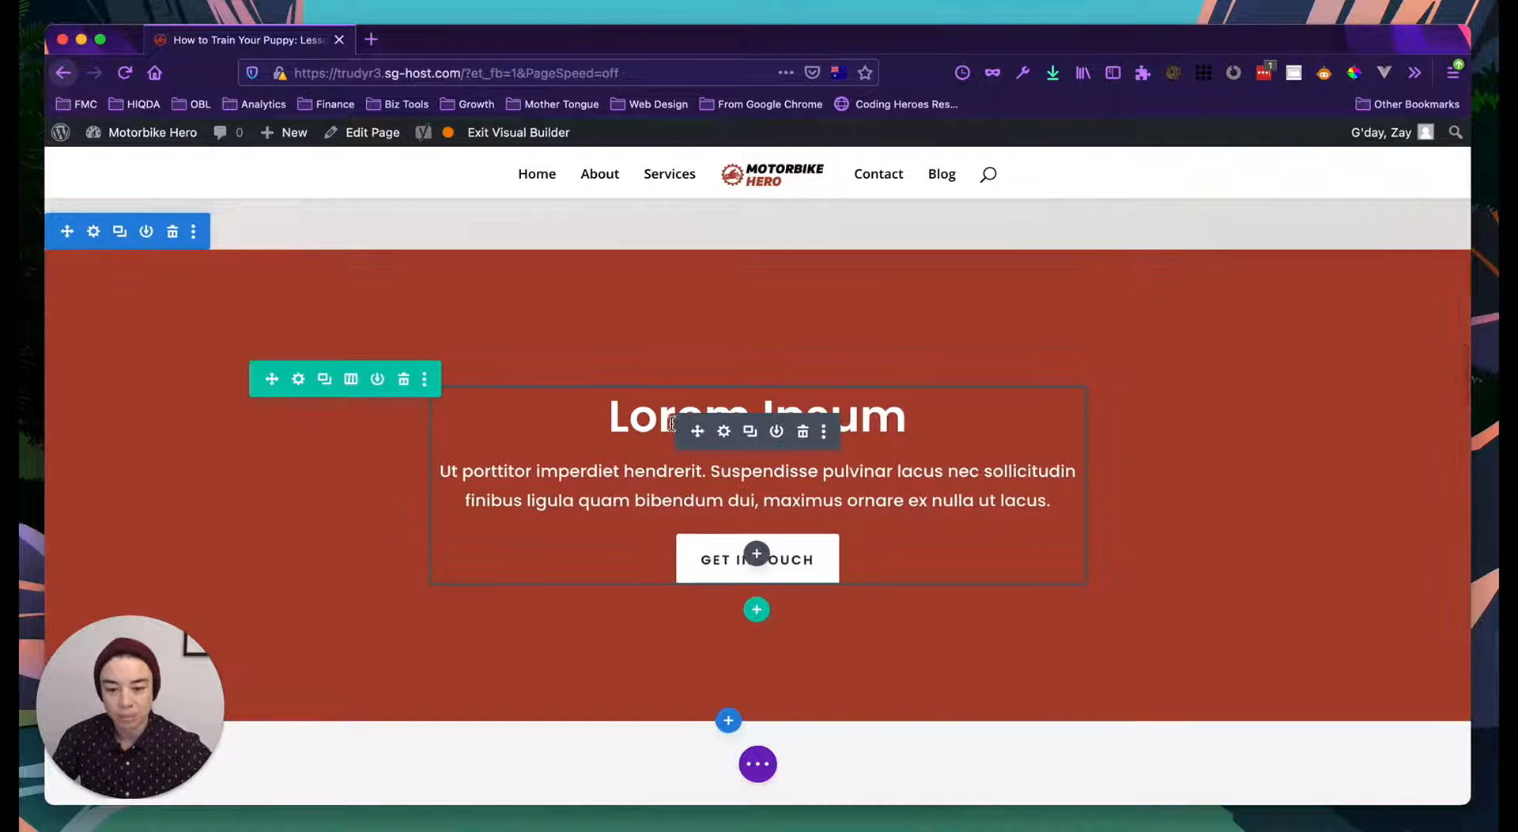
Step: Open the title text design options of the Lorem Ipsum call-to-action module, checking the Our Courses heading as a style reference
scroll(630, 475, up, 1)
click(724, 439)
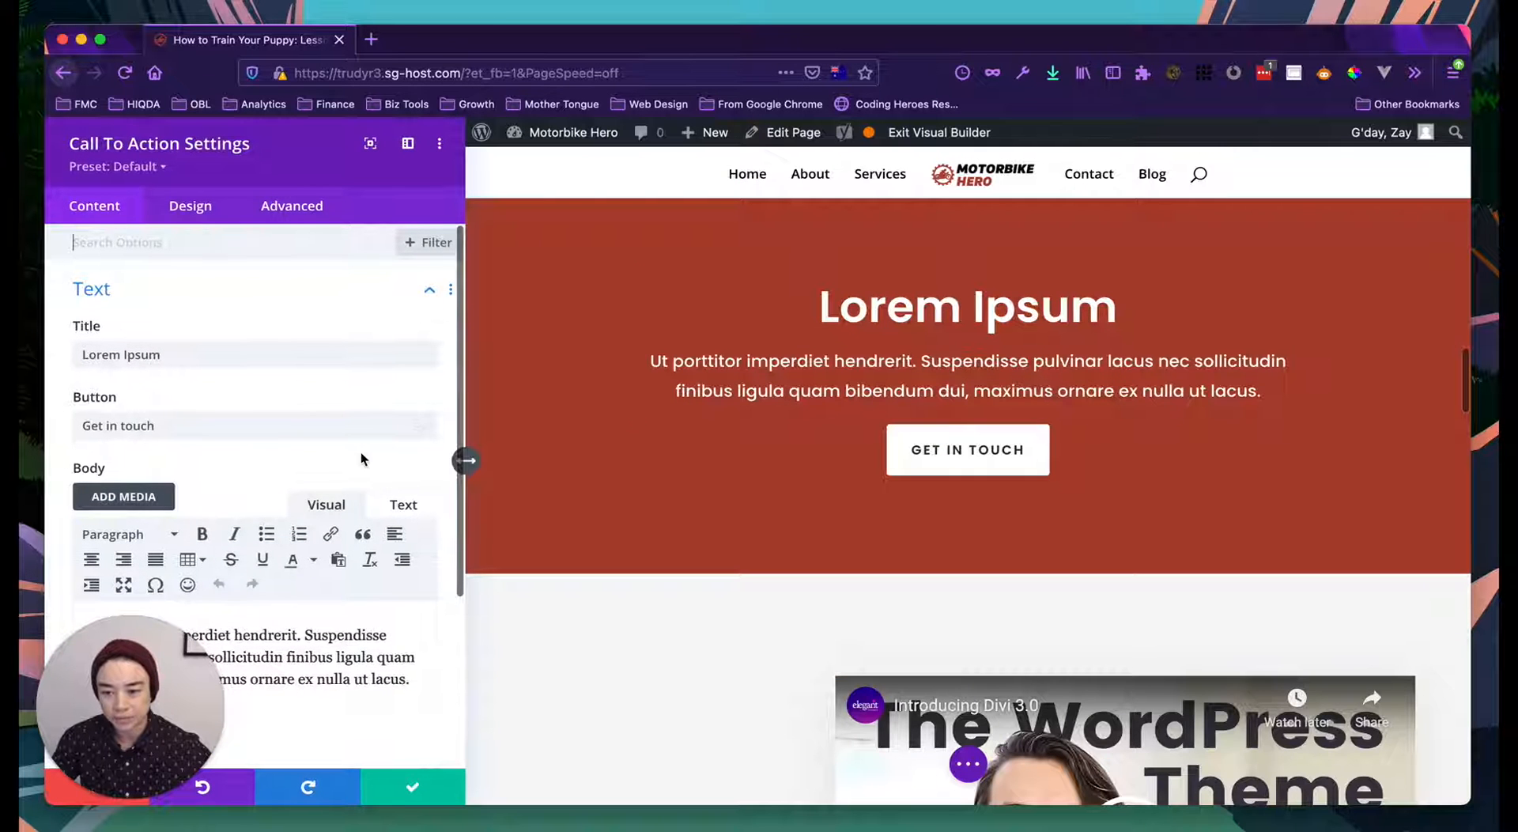
scroll(682, 403, up, 3)
scroll(682, 404, up, 8)
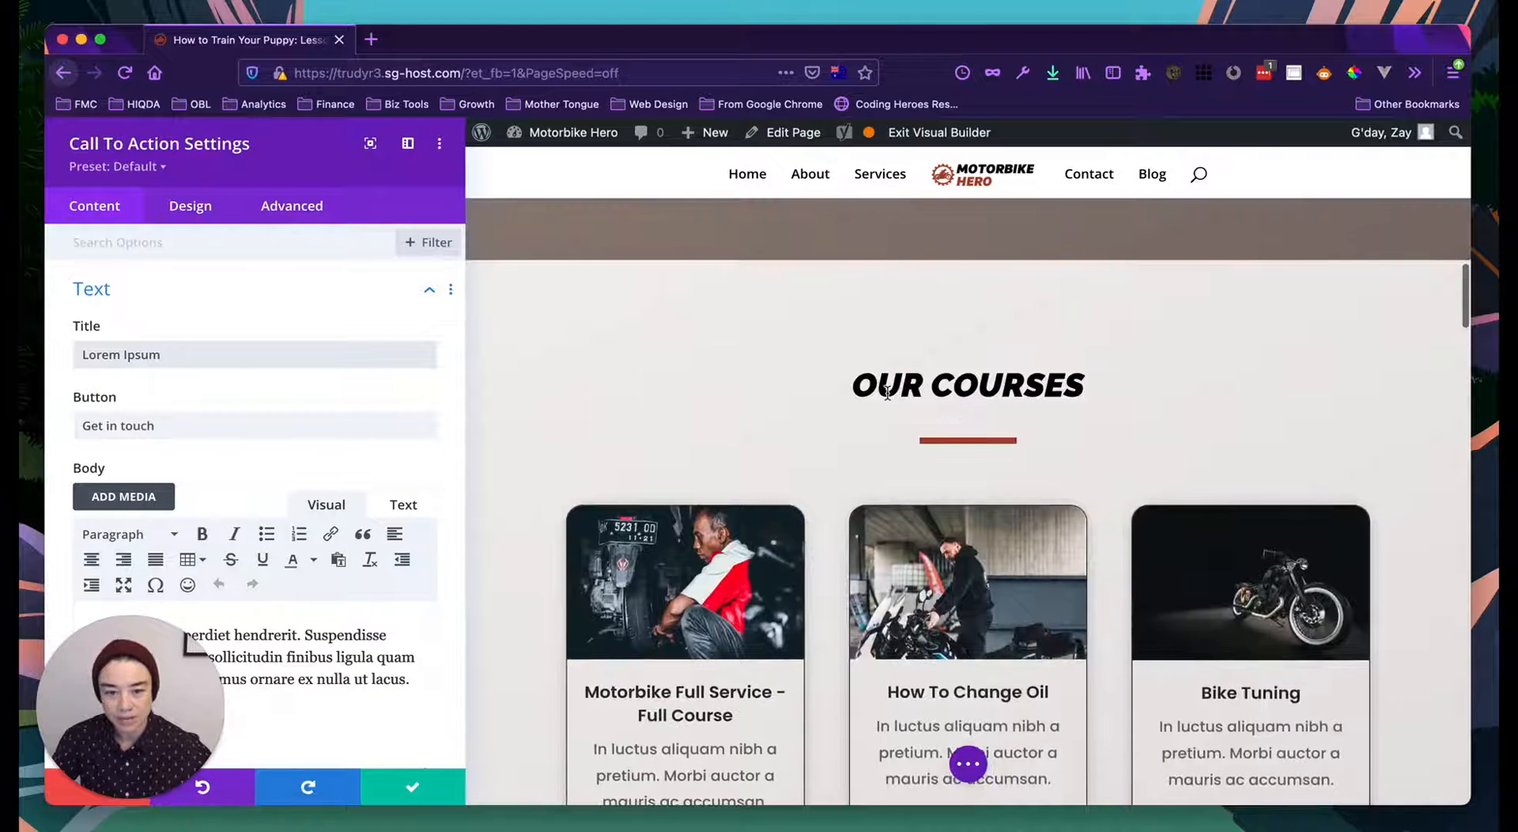
scroll(887, 392, down, 5)
scroll(885, 547, down, 2)
click(190, 206)
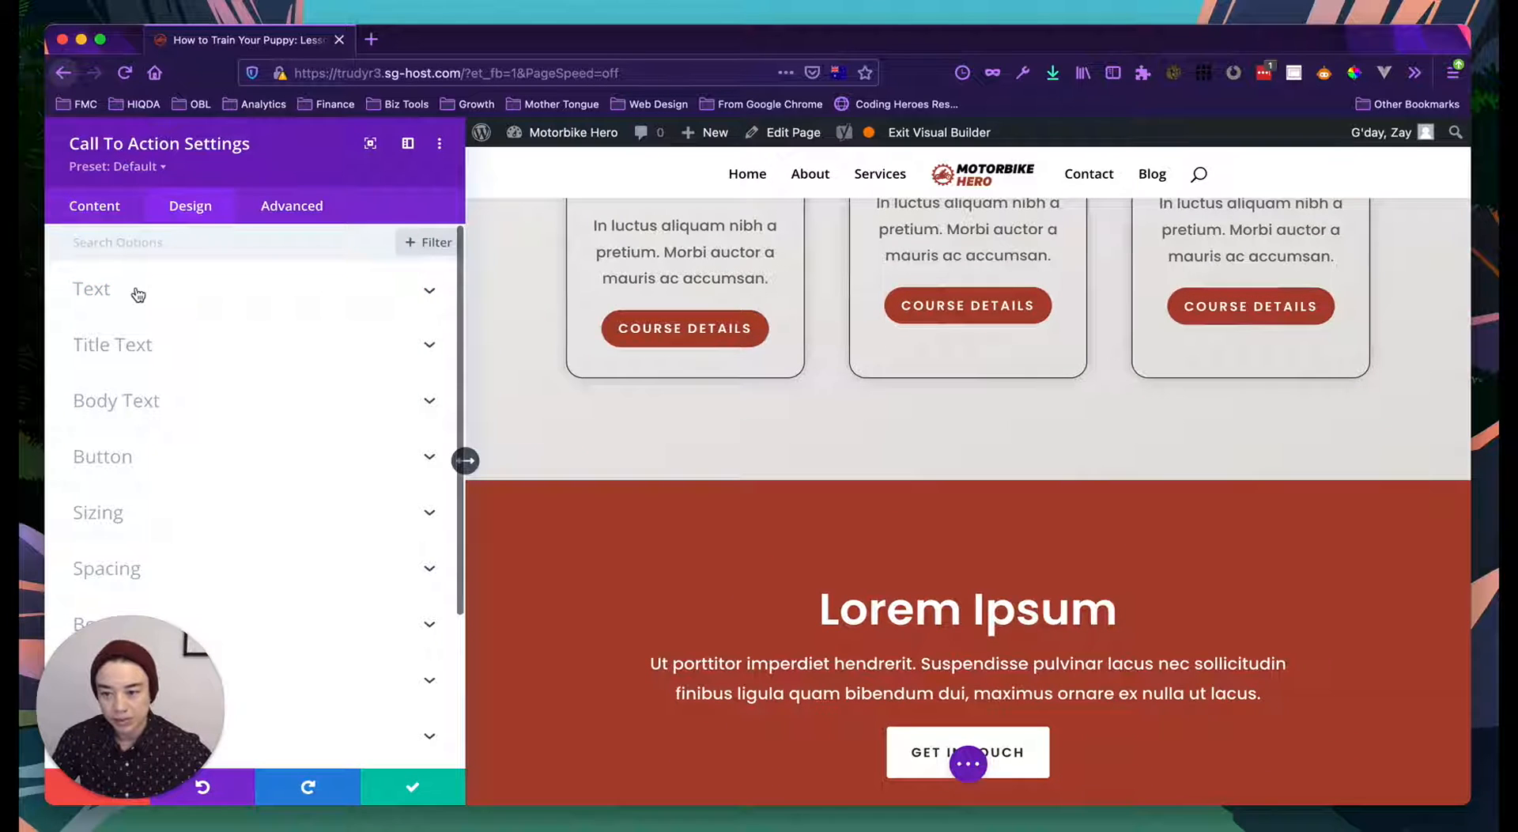
click(136, 346)
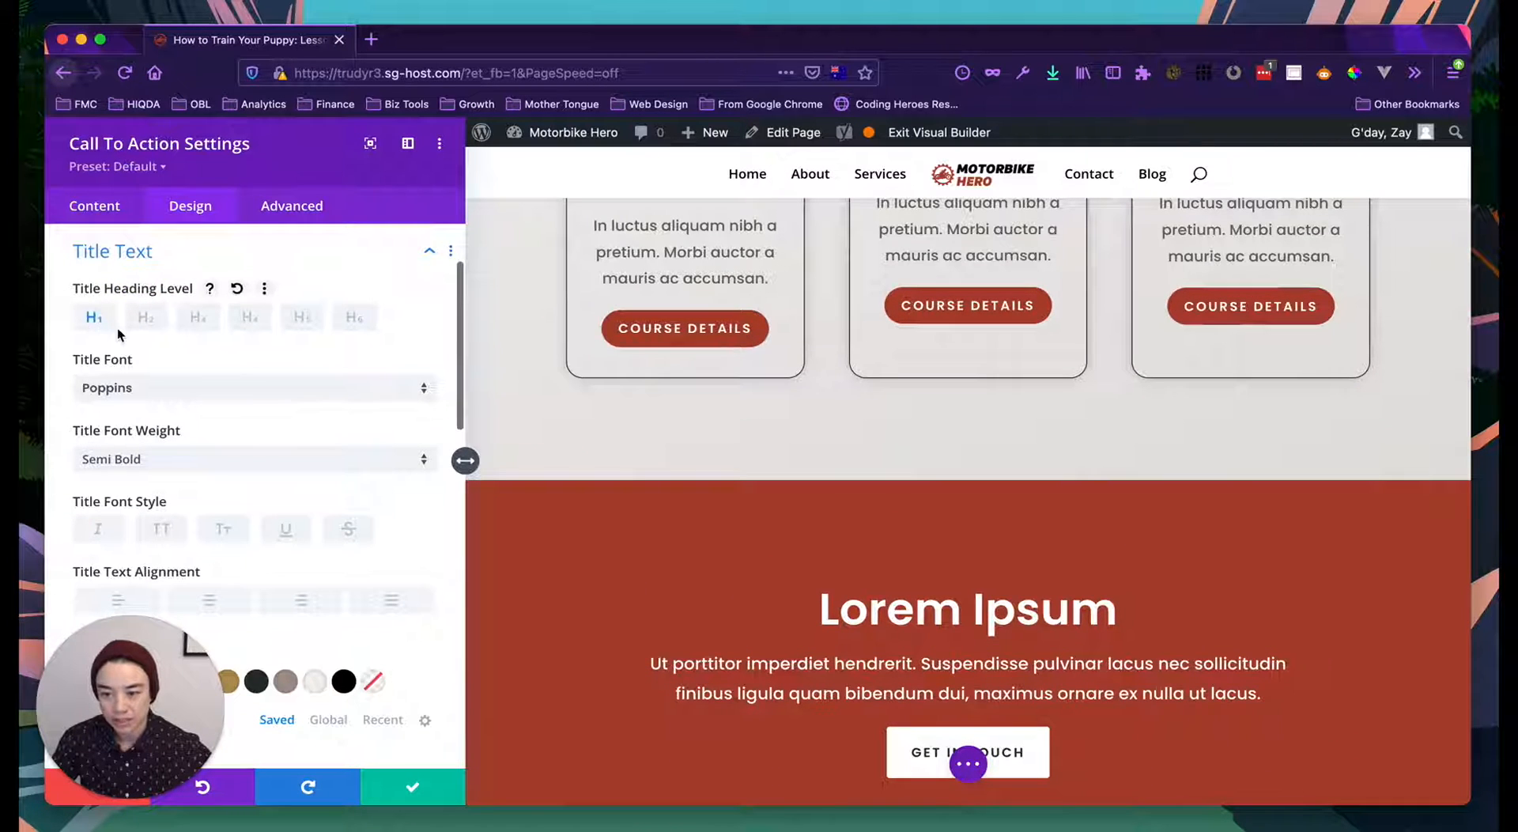
Step: Make the call-to-action title italic and all uppercase, comparing it with the Our Courses heading
scroll(117, 327, down, 2)
scroll(960, 443, up, 6)
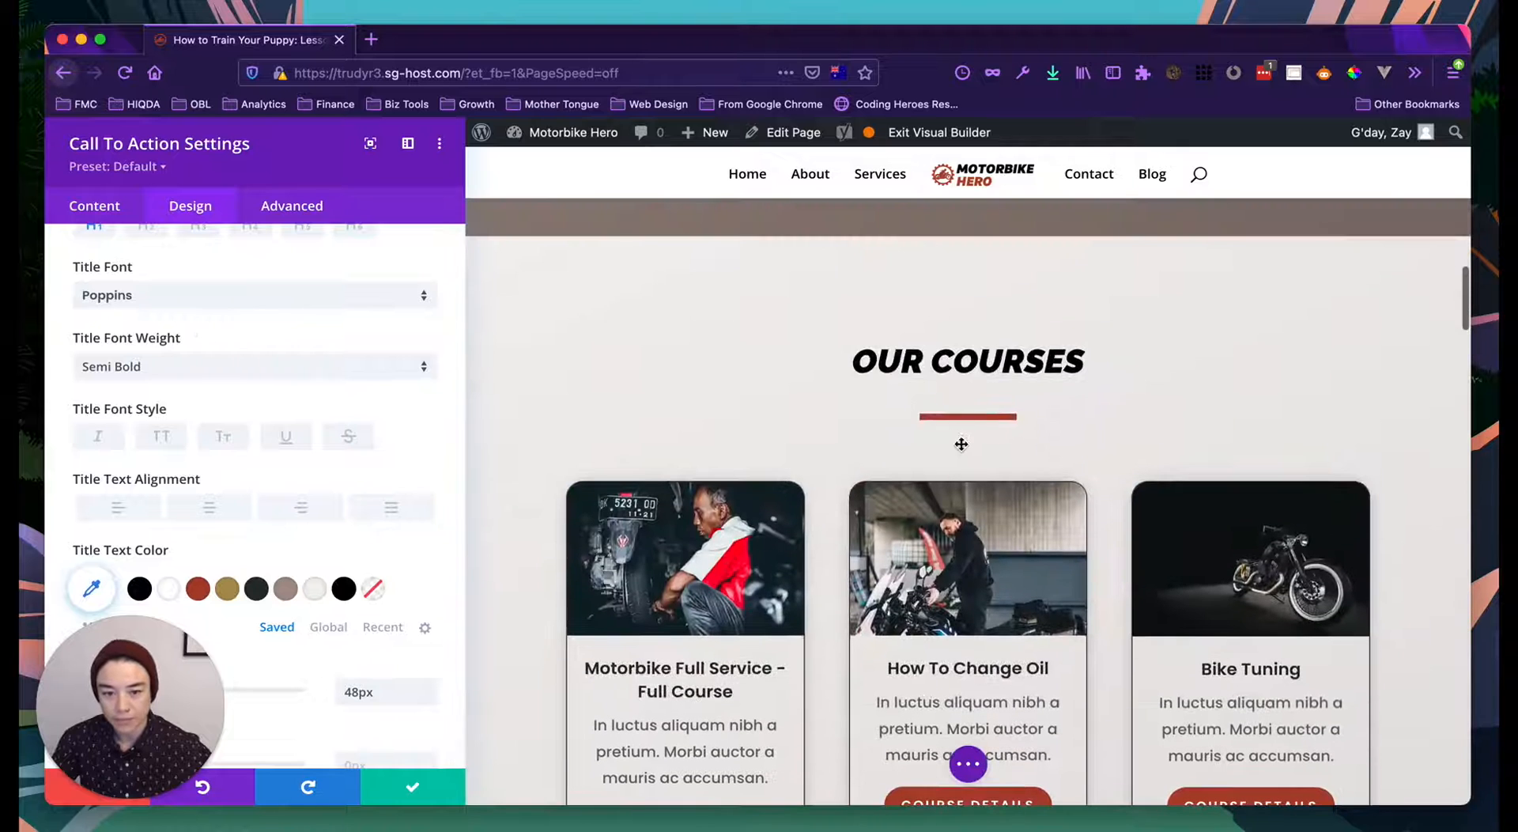
scroll(835, 458, down, 6)
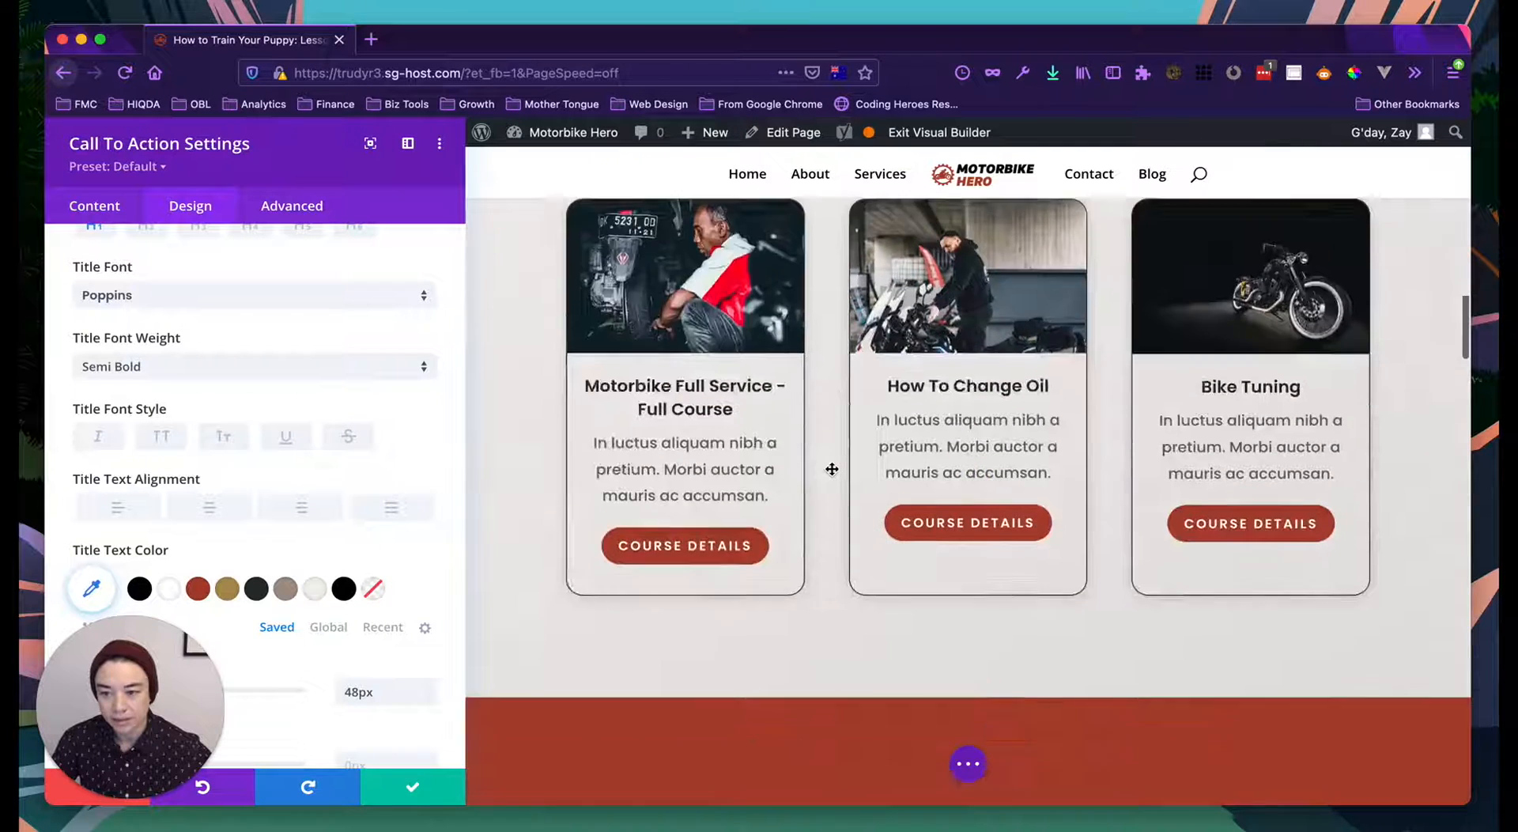
click(98, 436)
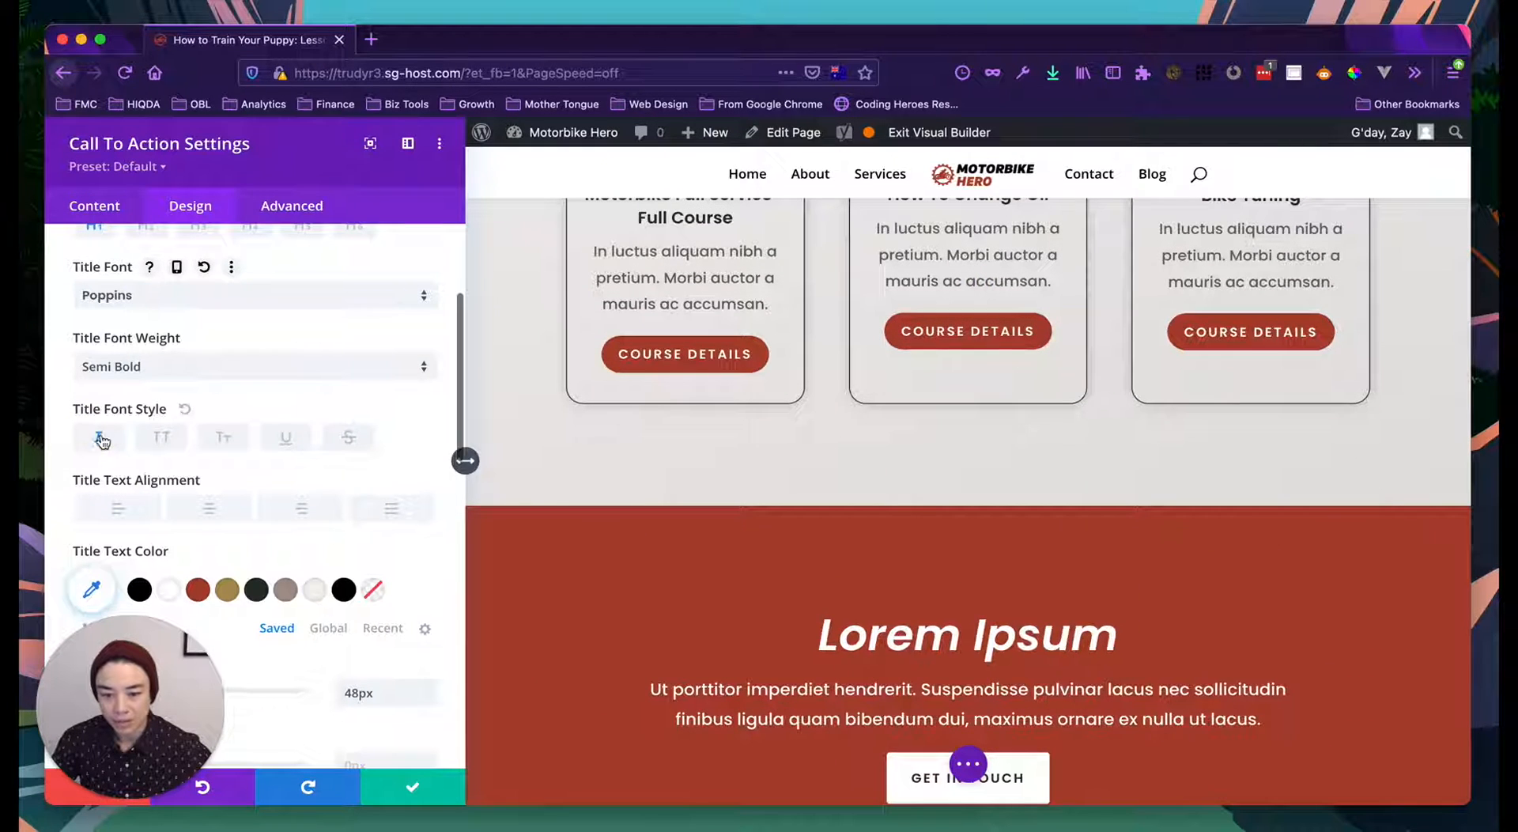
click(162, 437)
scroll(719, 462, up, 5)
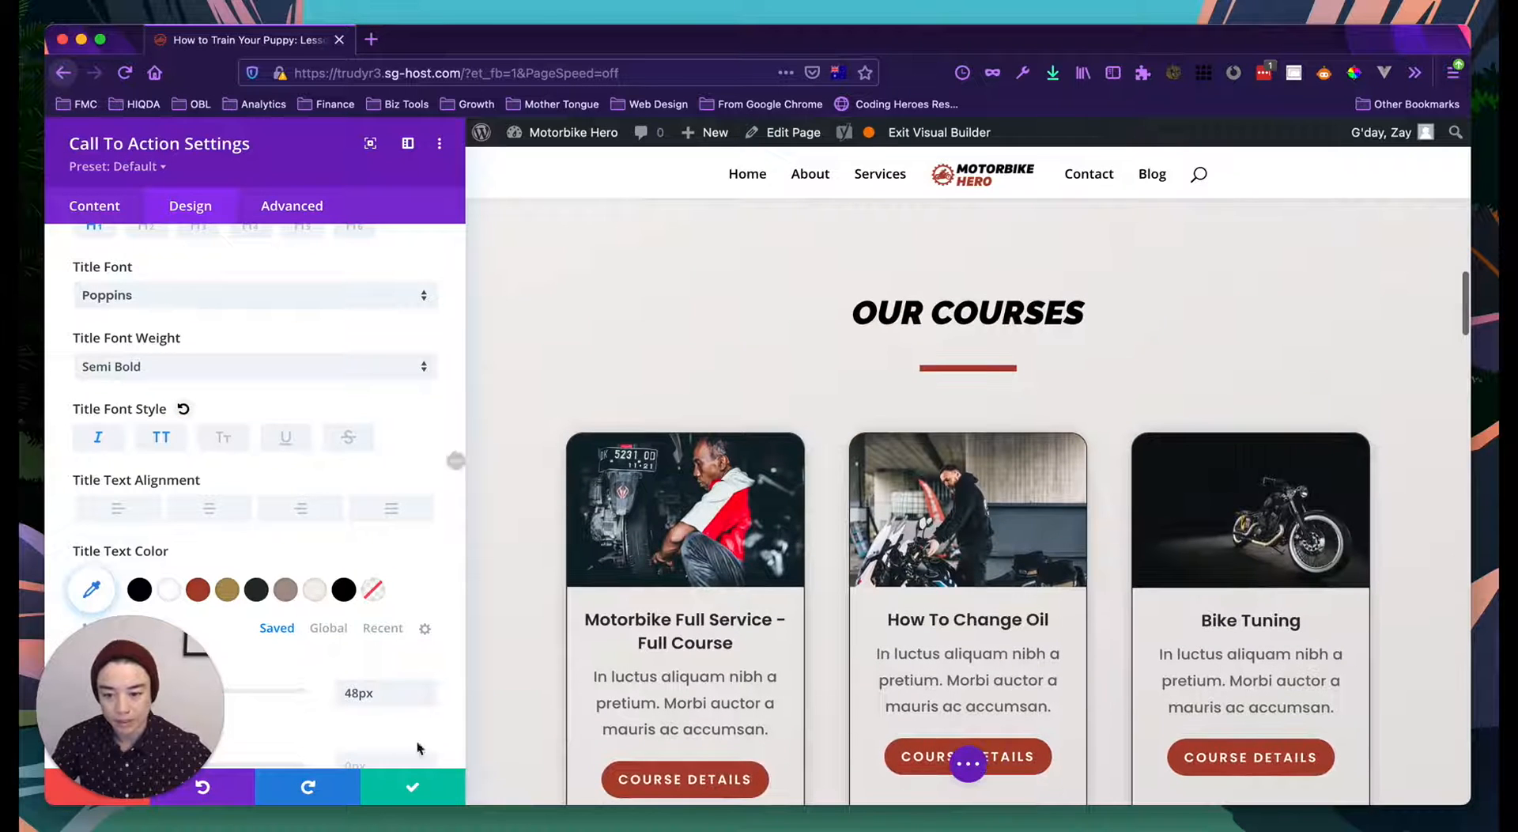
Step: Save the call-to-action module's settings and open the H2 heading text design options of the Our Courses text module
click(412, 785)
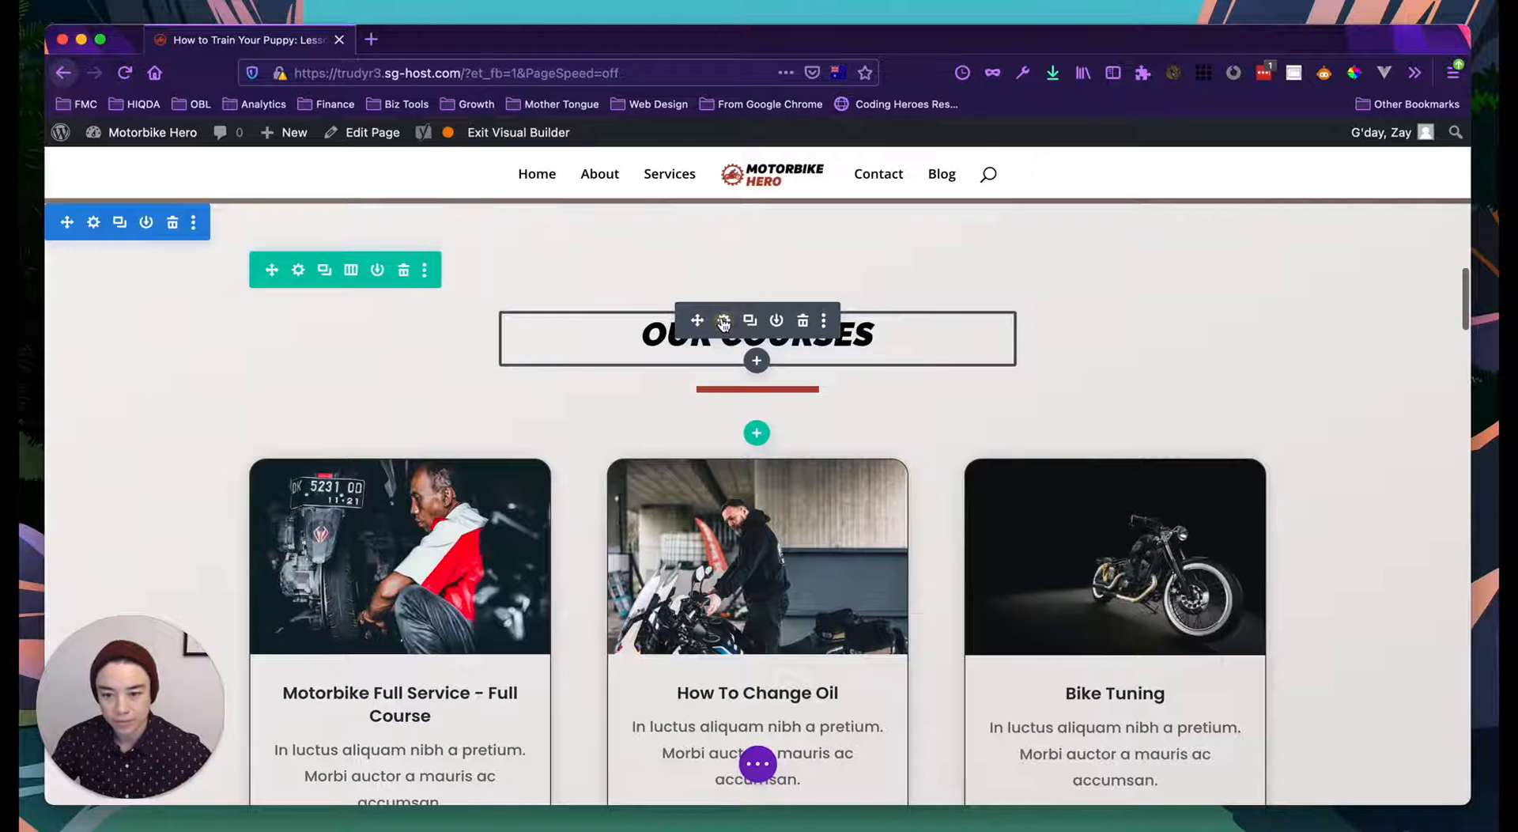
click(724, 321)
click(198, 209)
click(150, 345)
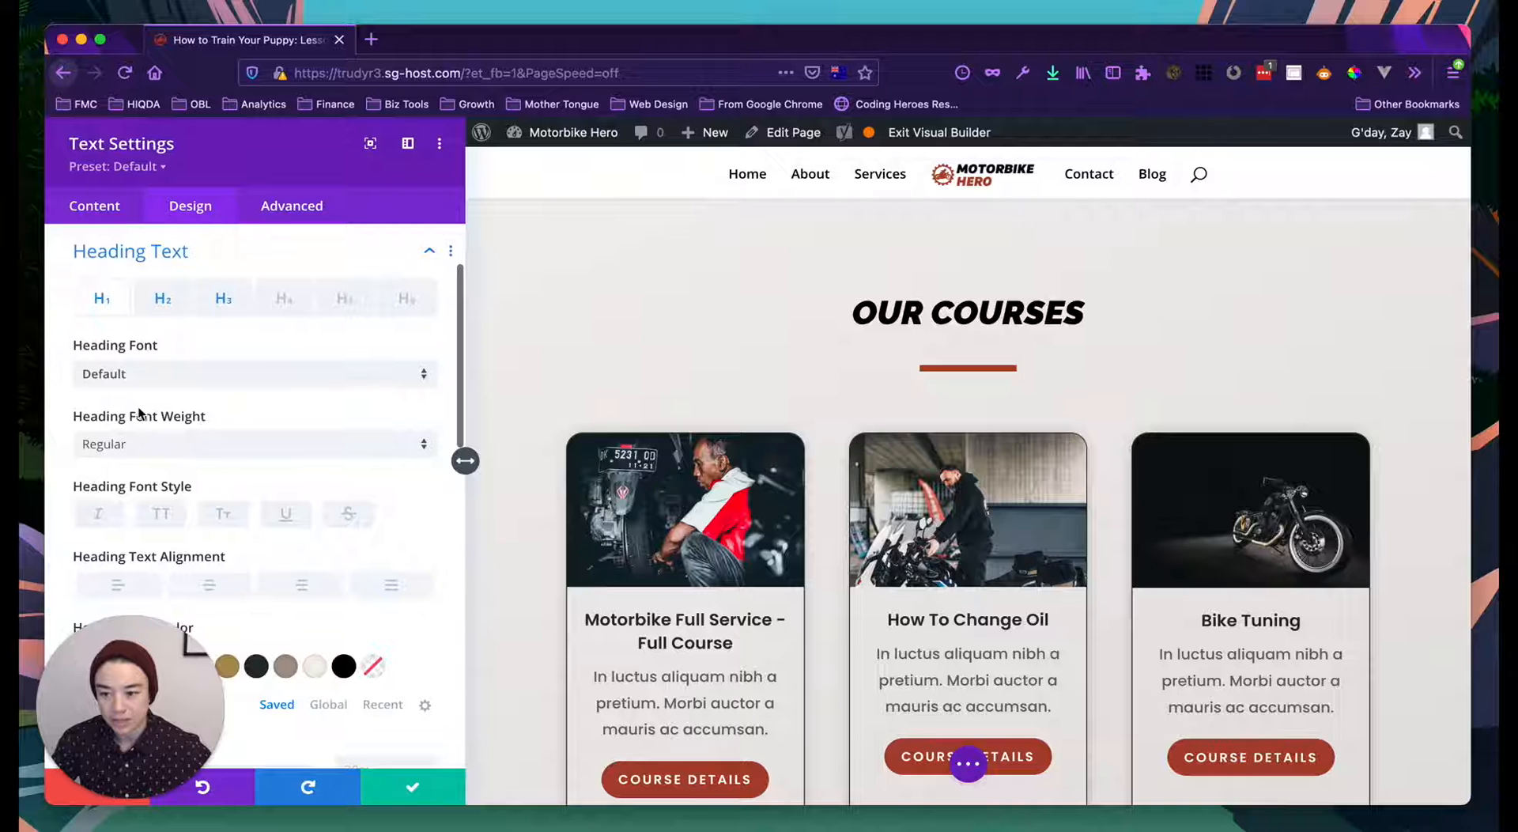
scroll(142, 415, down, 1)
click(161, 276)
click(223, 278)
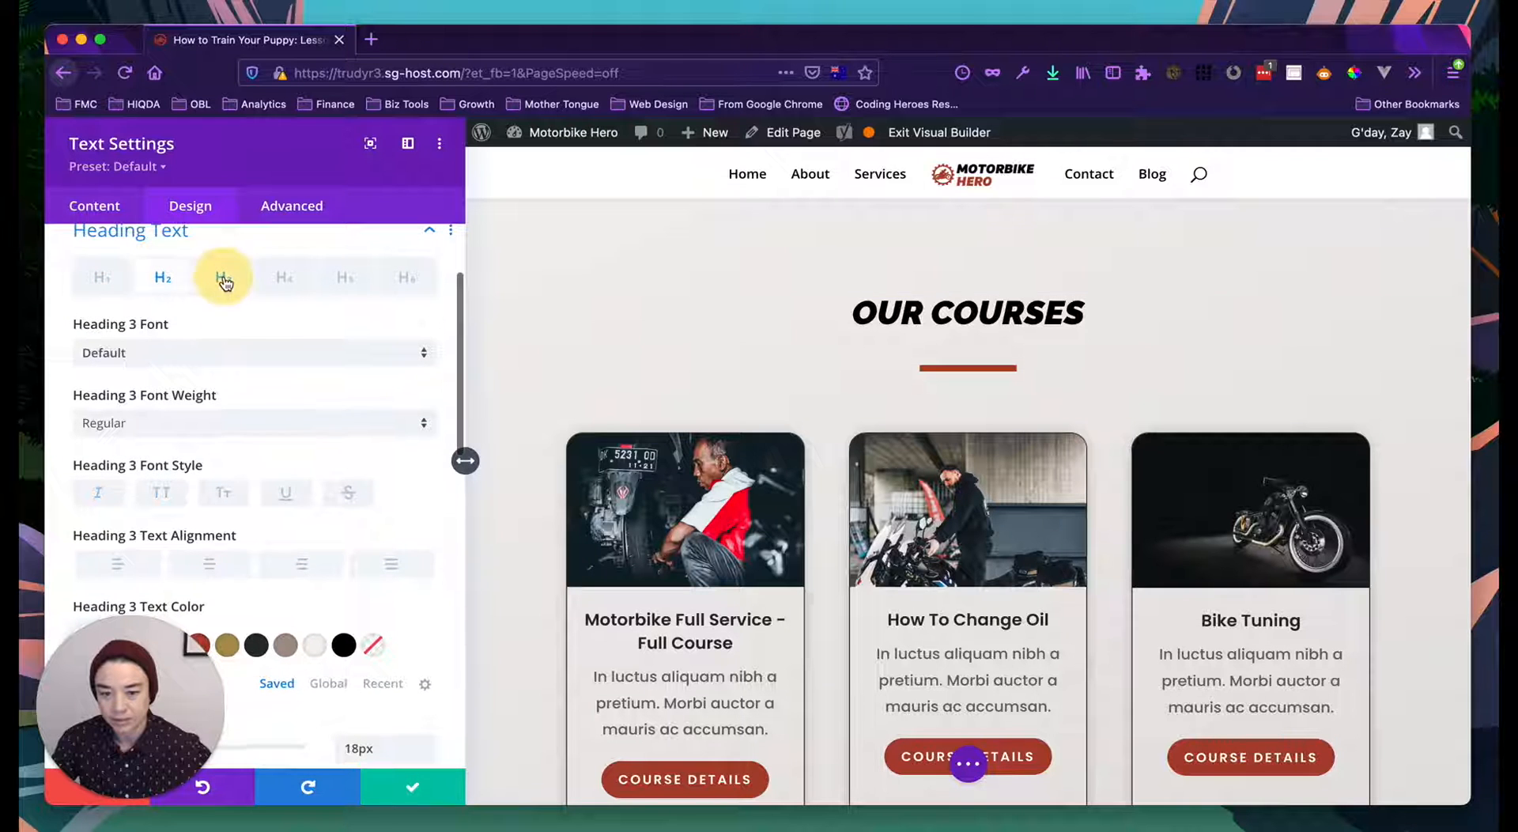
click(161, 277)
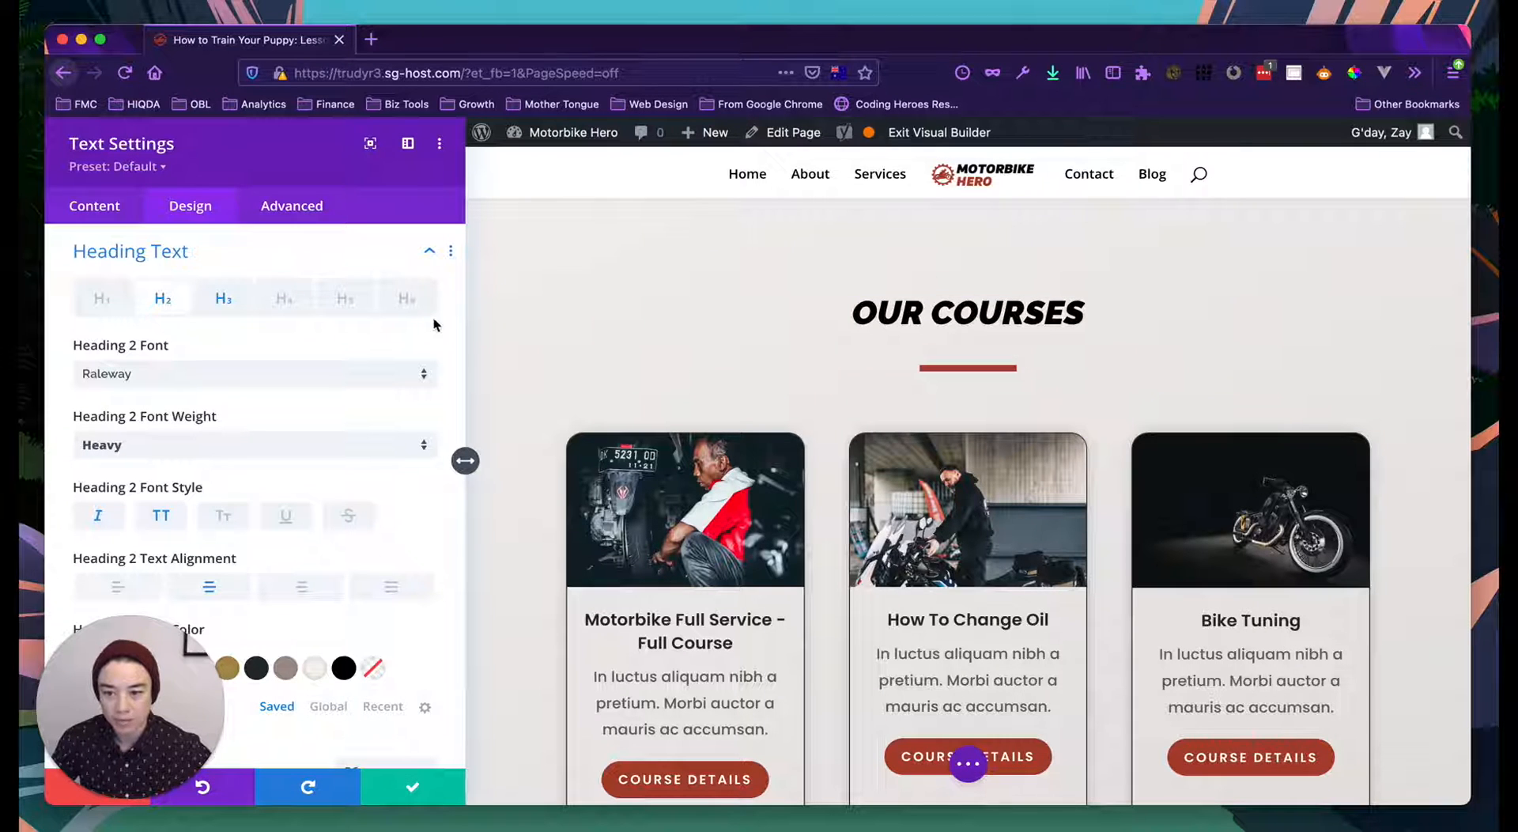
Step: Examine the Our Courses module's heading text styles across the heading levels to determine which level its title uses
click(408, 298)
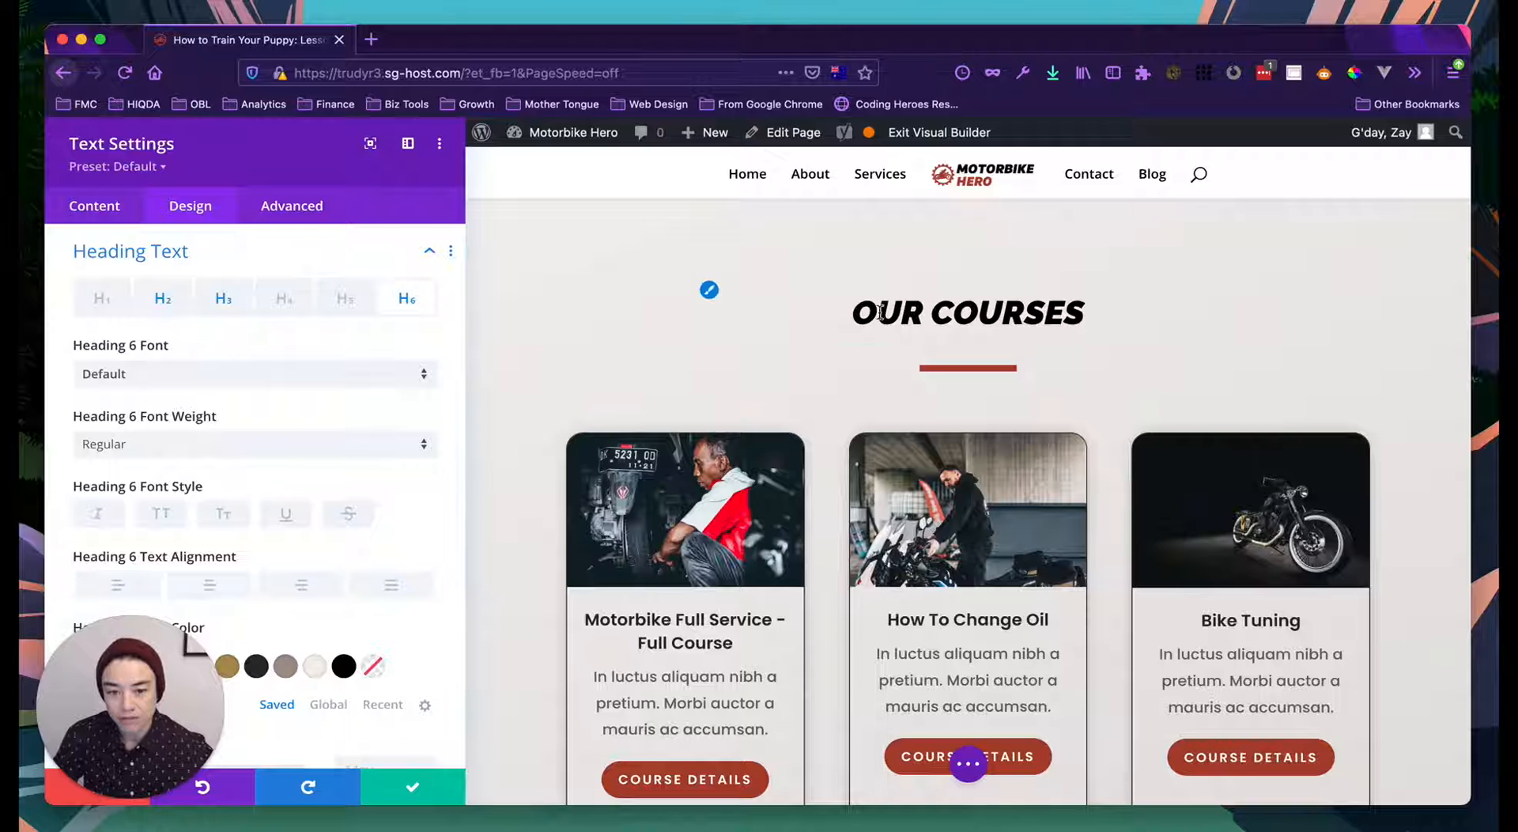
click(709, 291)
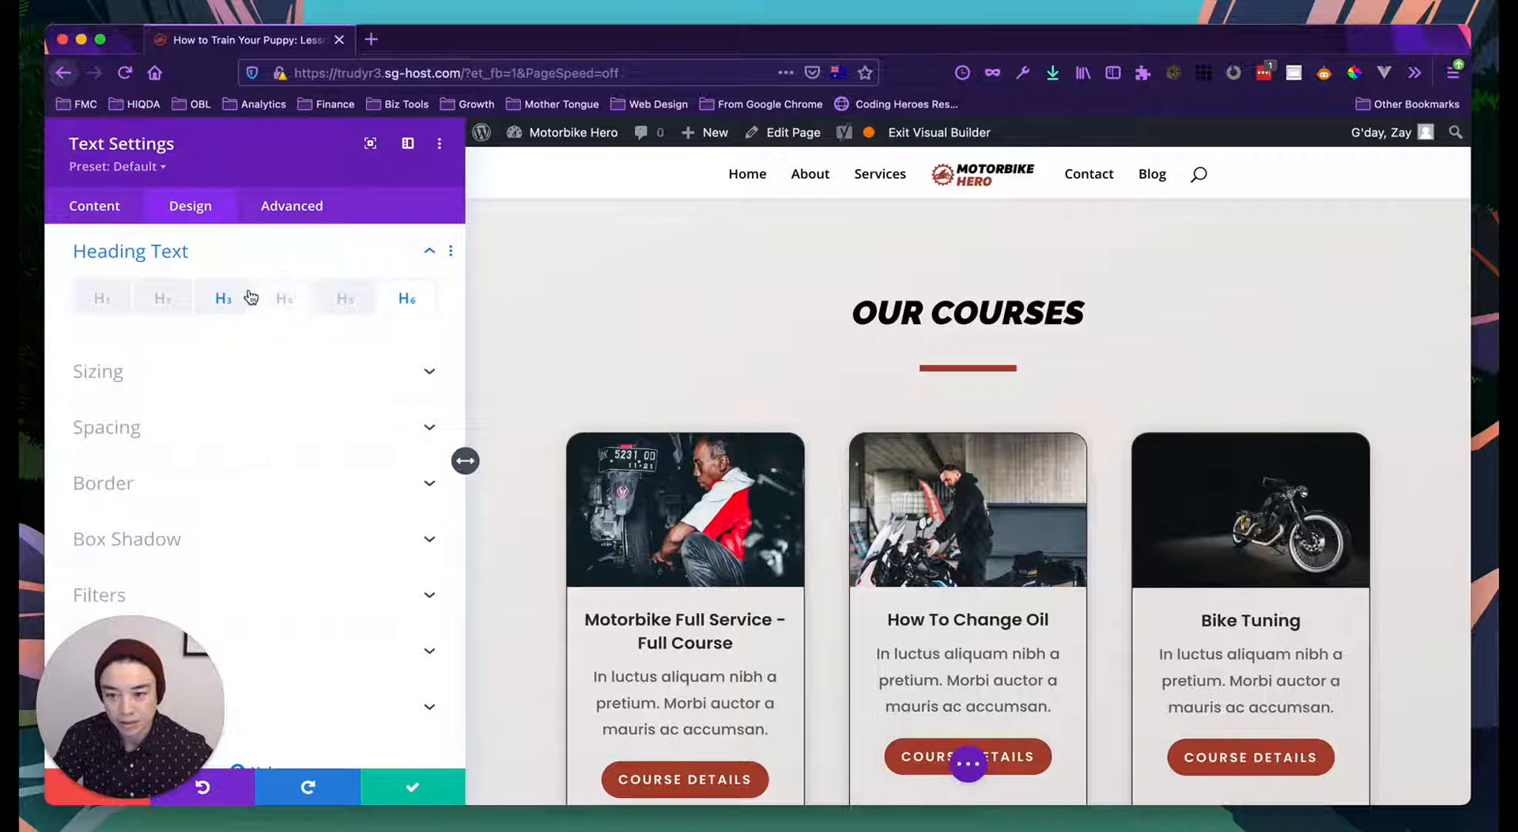
click(192, 271)
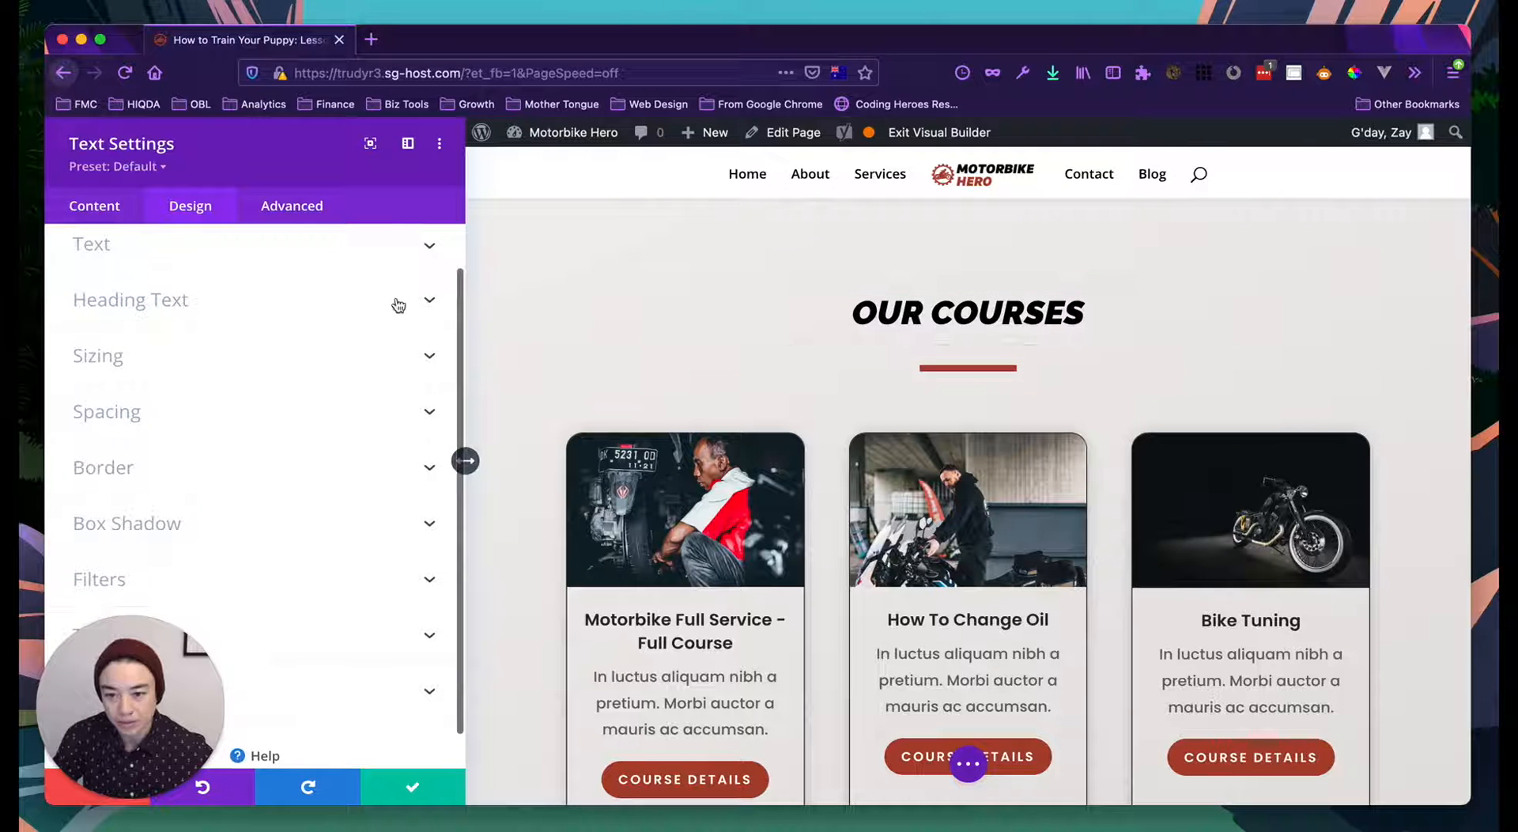
click(709, 291)
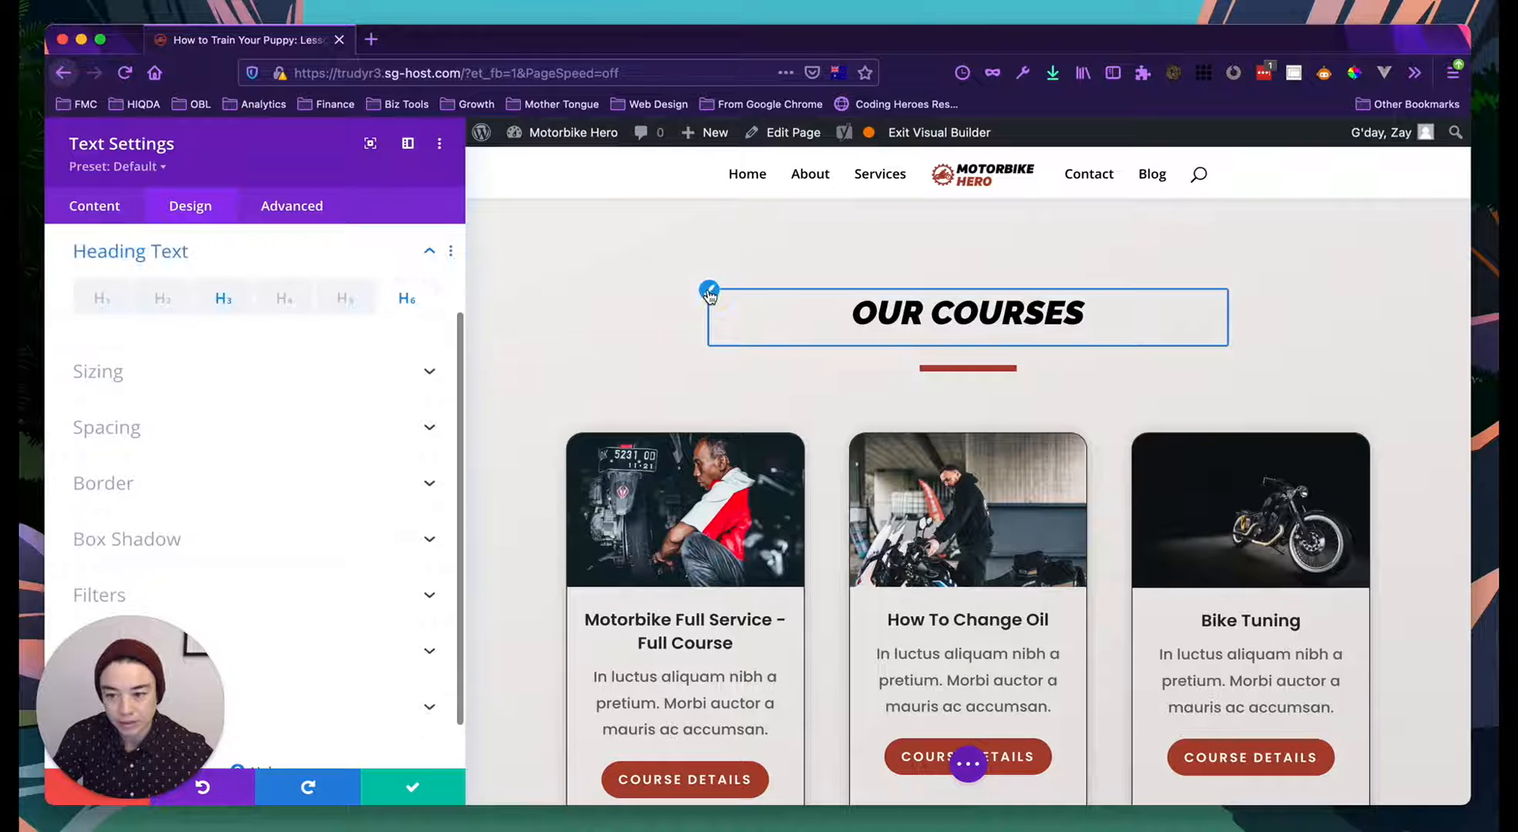
scroll(199, 325, up, 1)
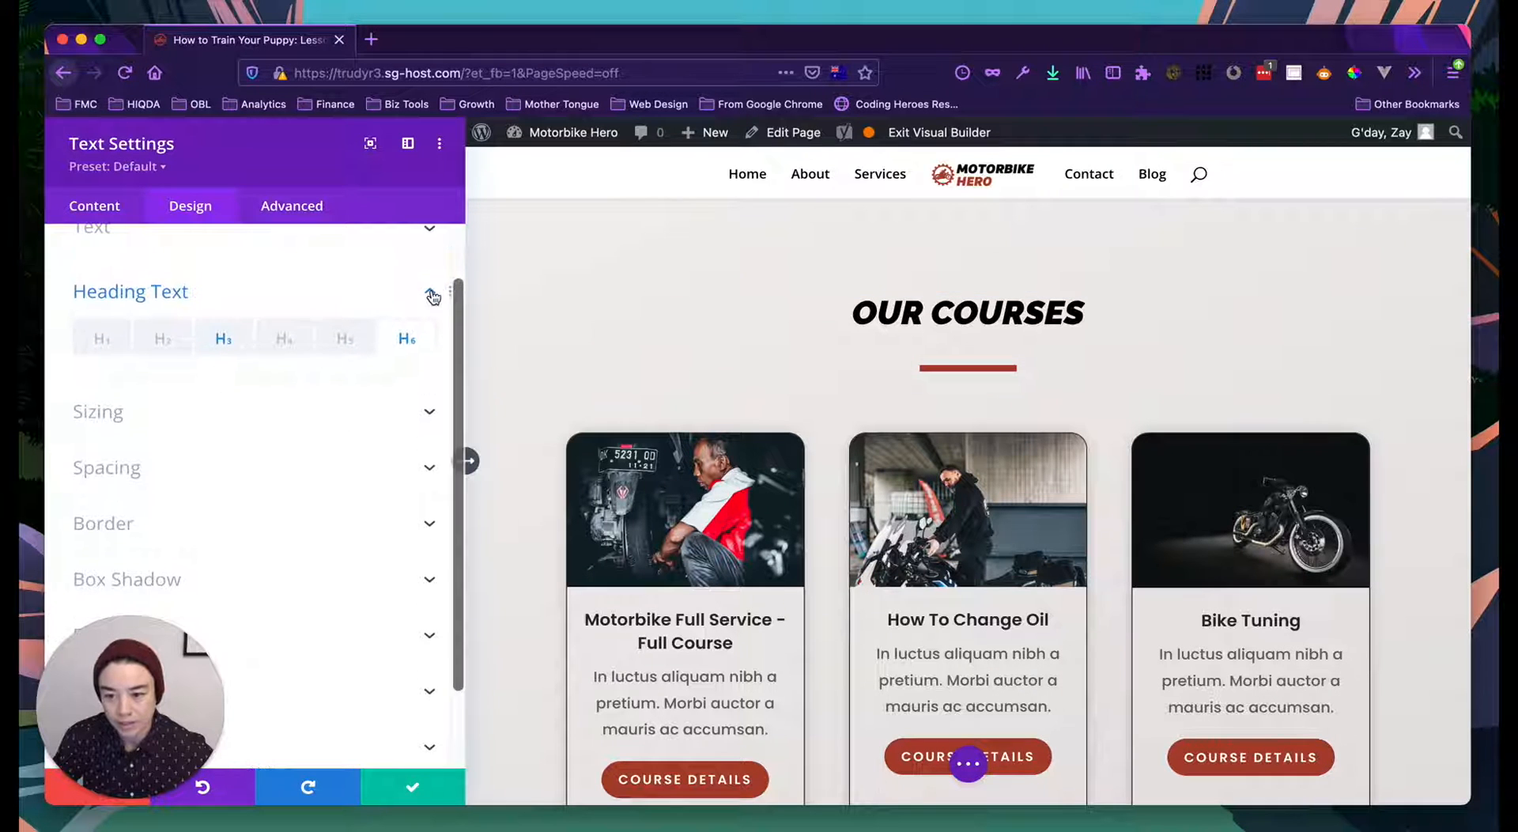
click(430, 293)
click(430, 292)
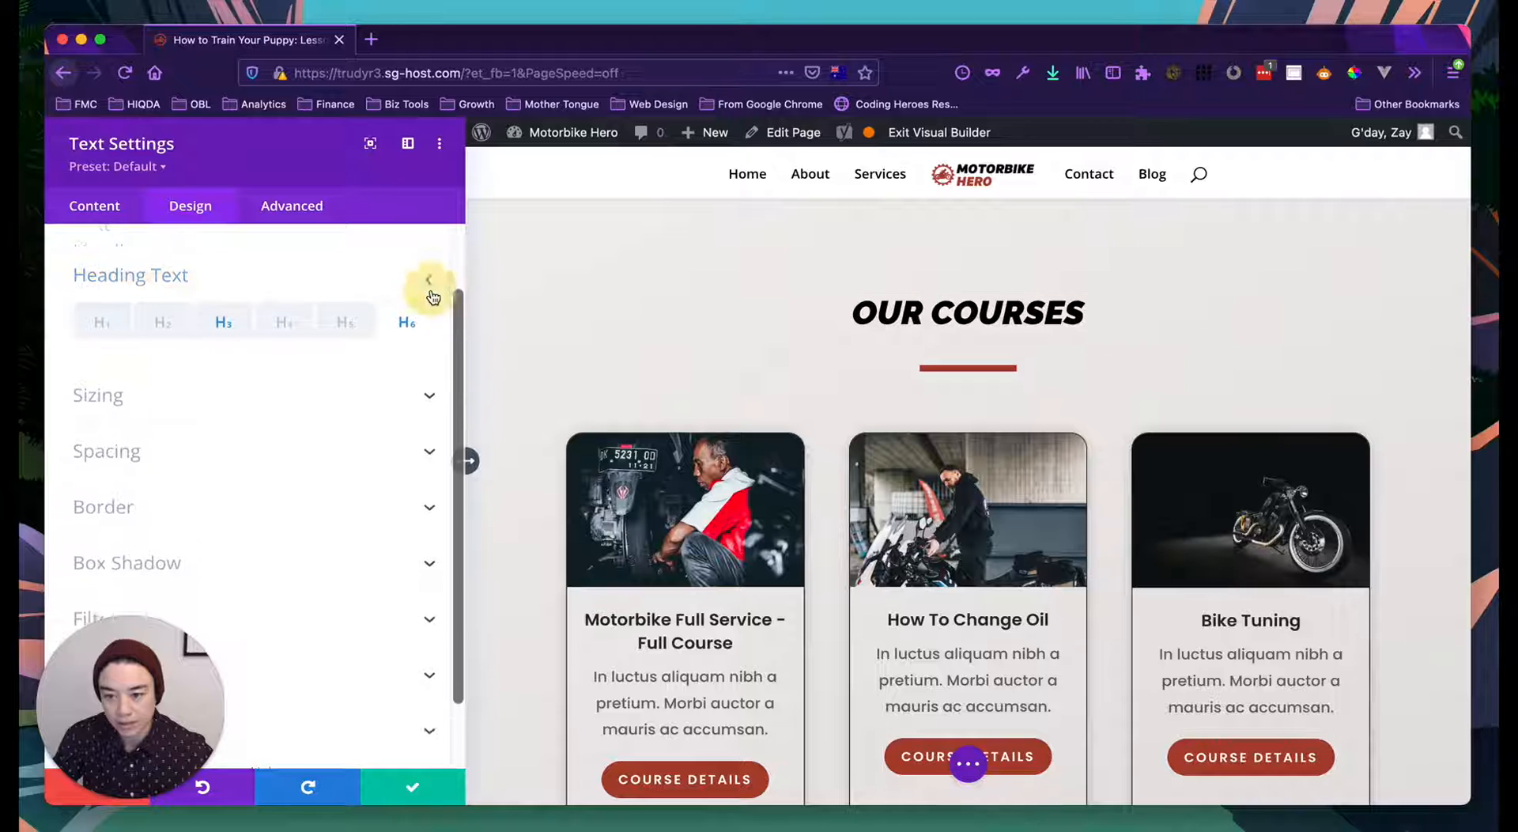
click(227, 304)
click(156, 301)
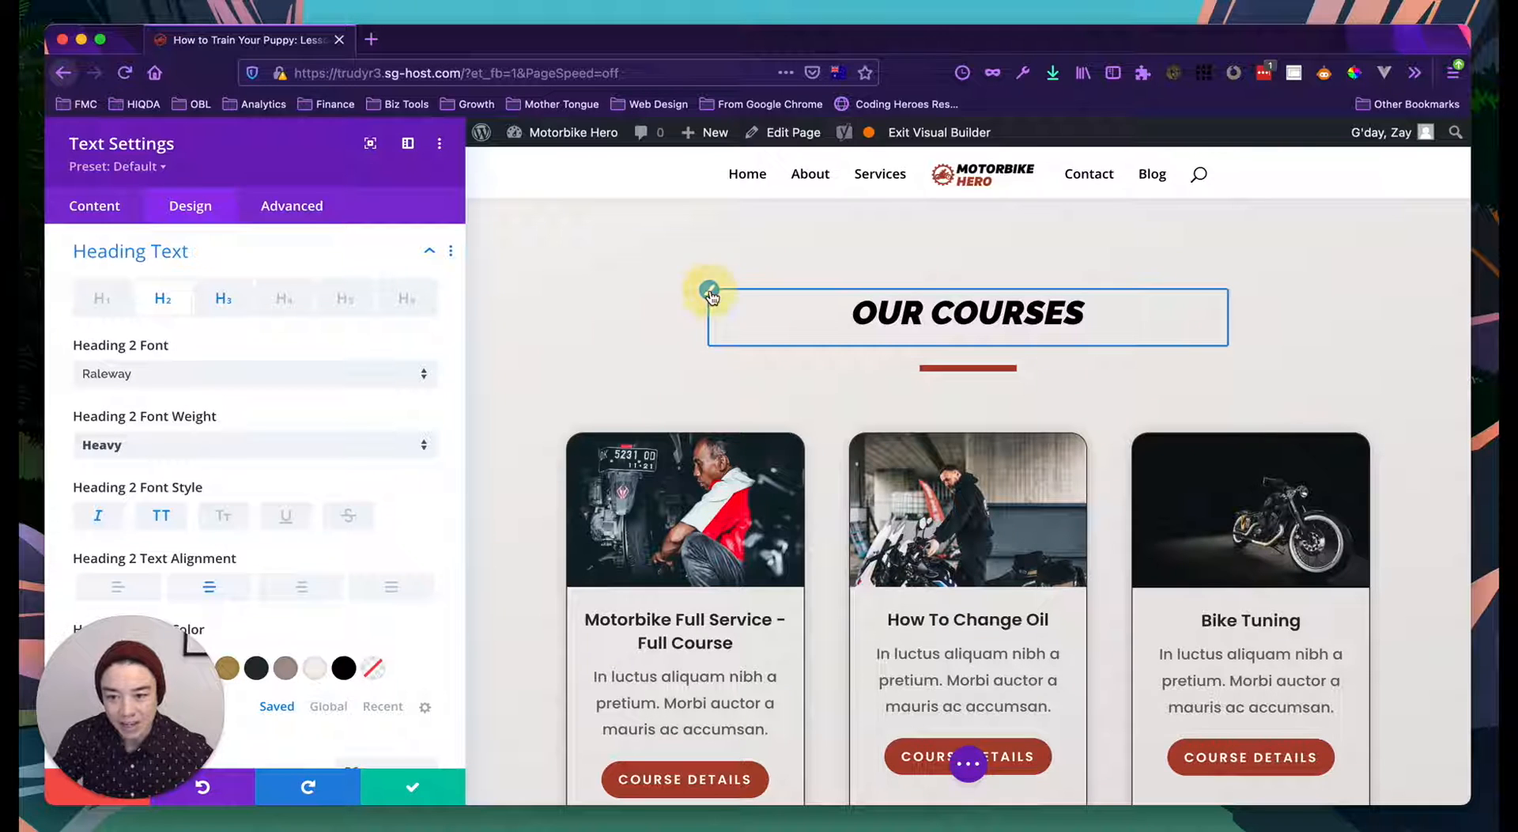
click(220, 298)
click(163, 298)
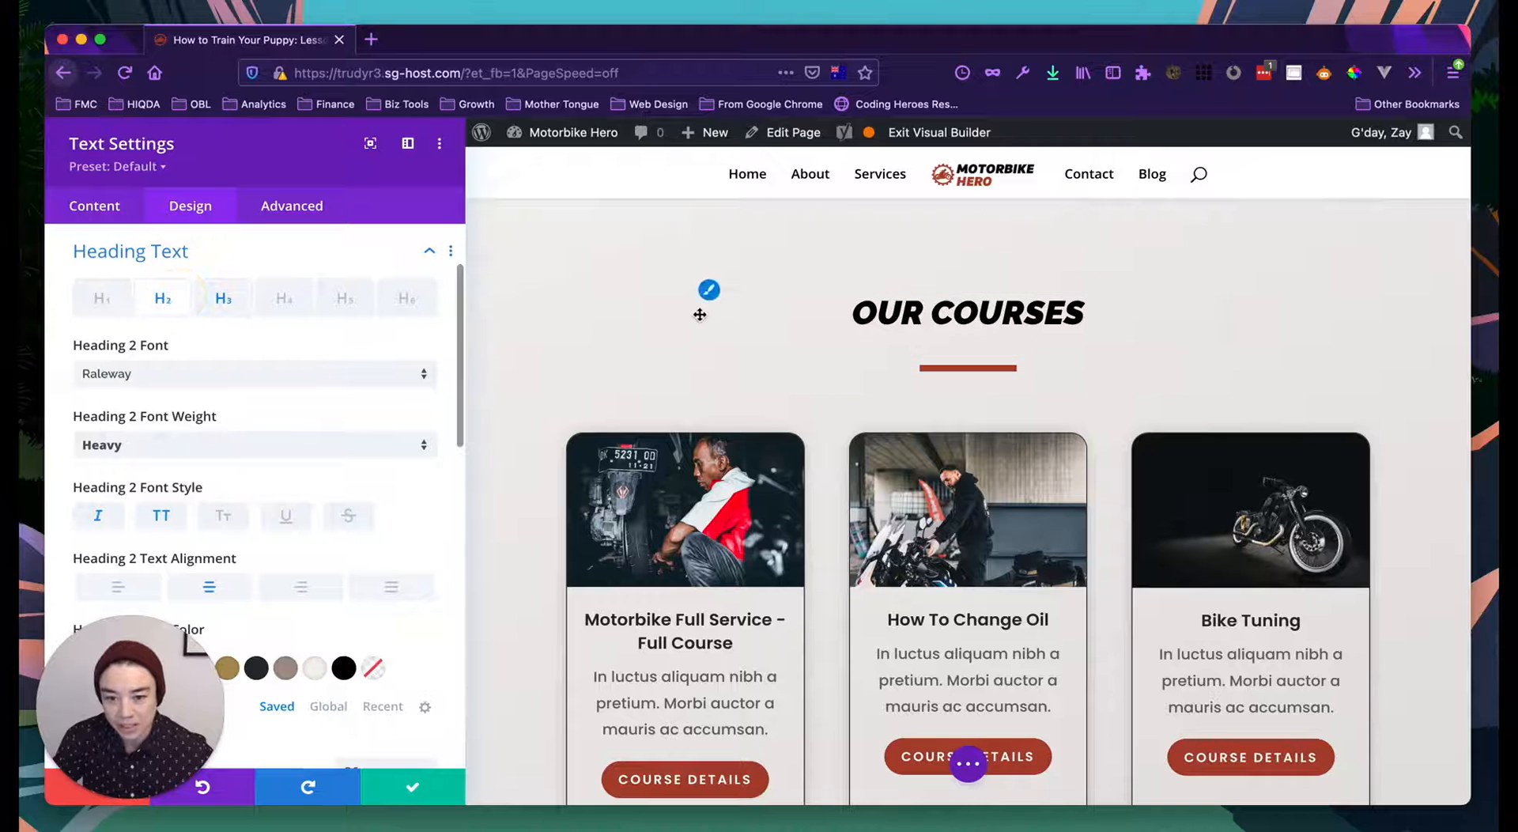
click(98, 299)
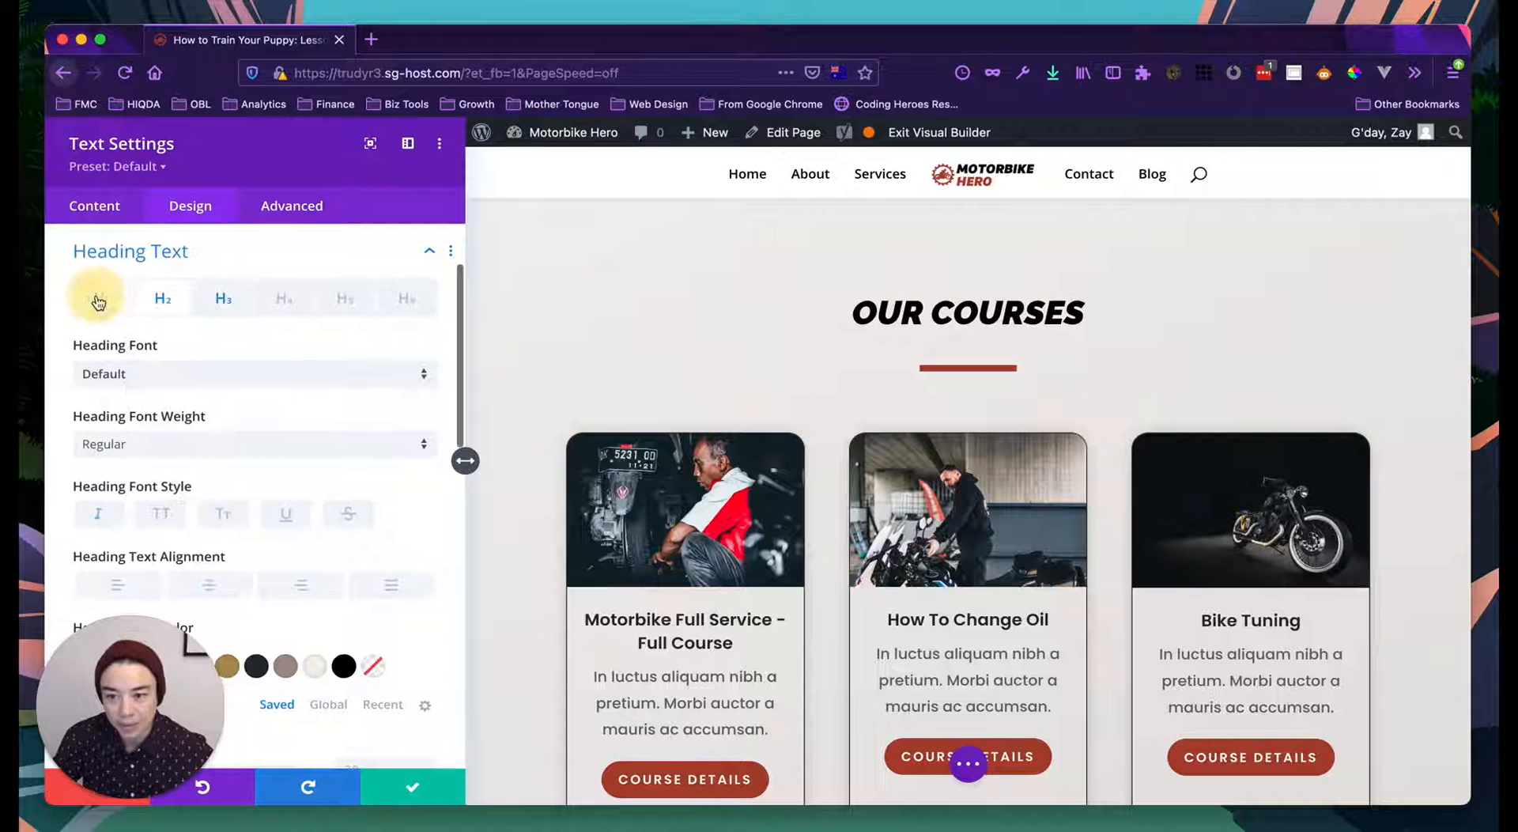
click(162, 299)
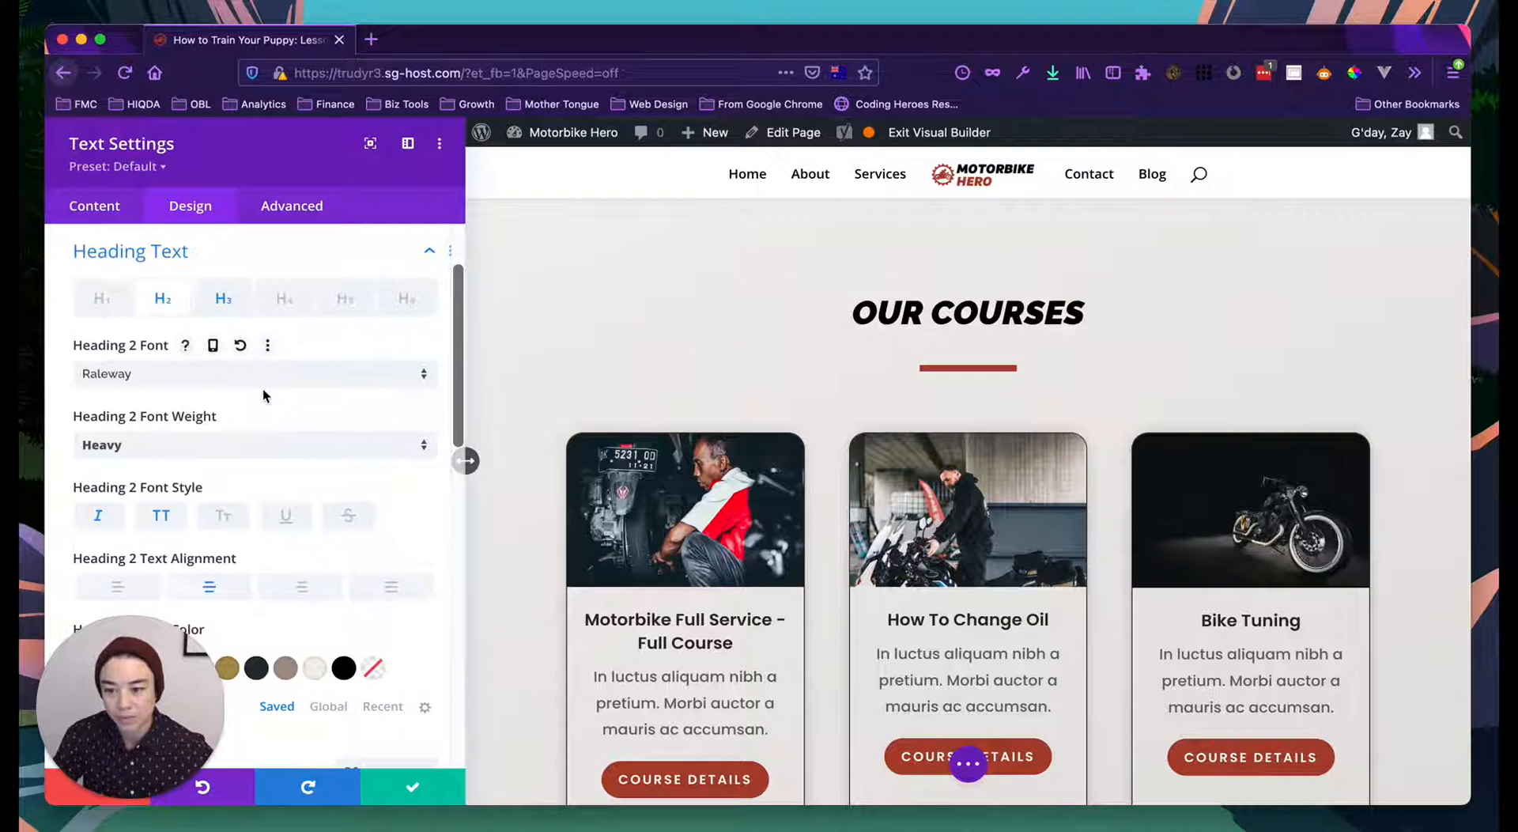
Step: Check the font, weight, style, alignment, color and size set for the Our Courses H2 heading
scroll(263, 389, down, 1)
scroll(135, 443, down, 2)
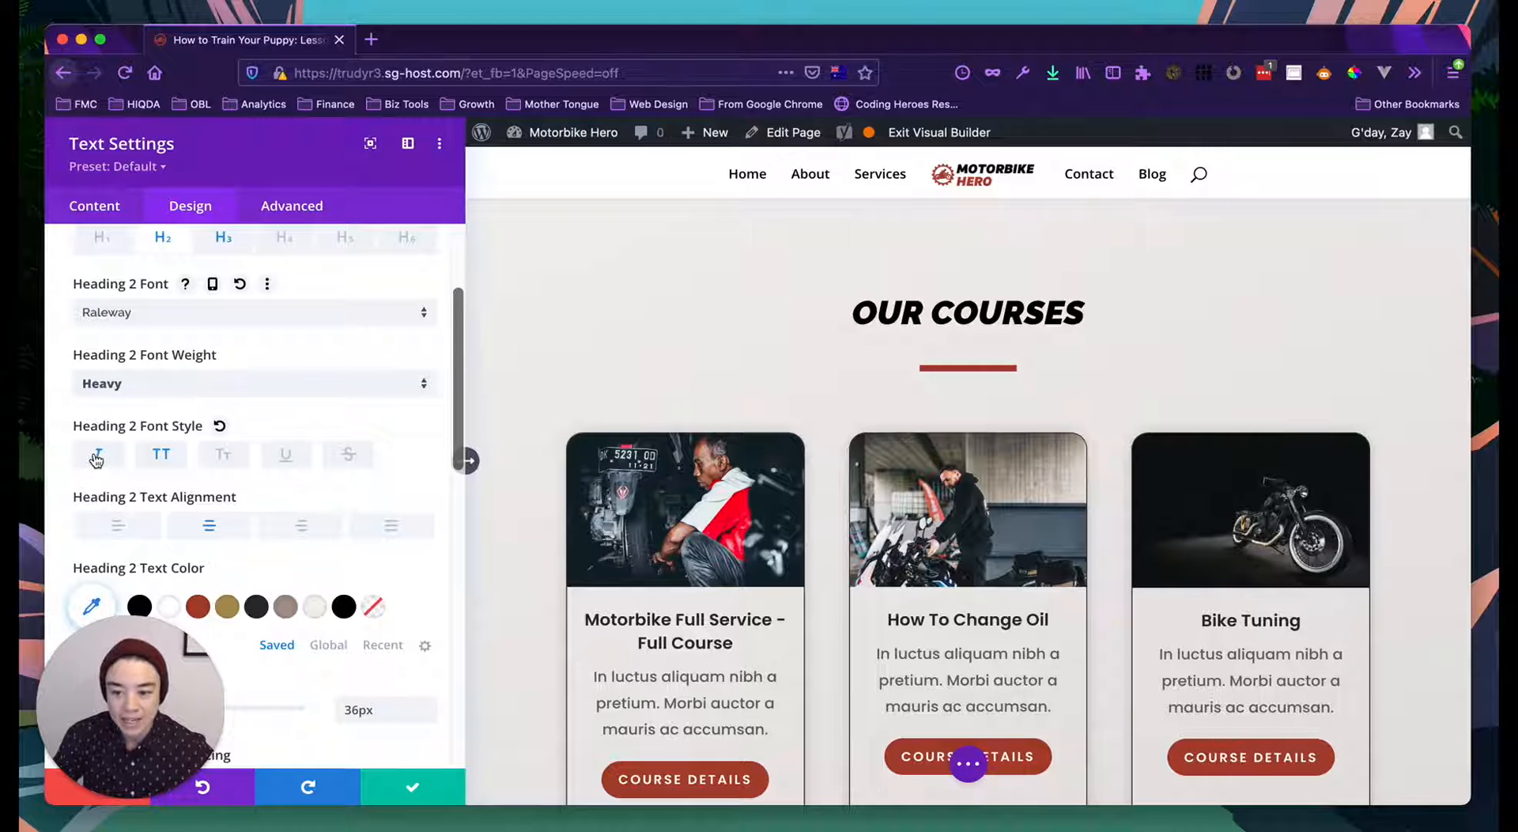
click(208, 526)
scroll(300, 548, down, 3)
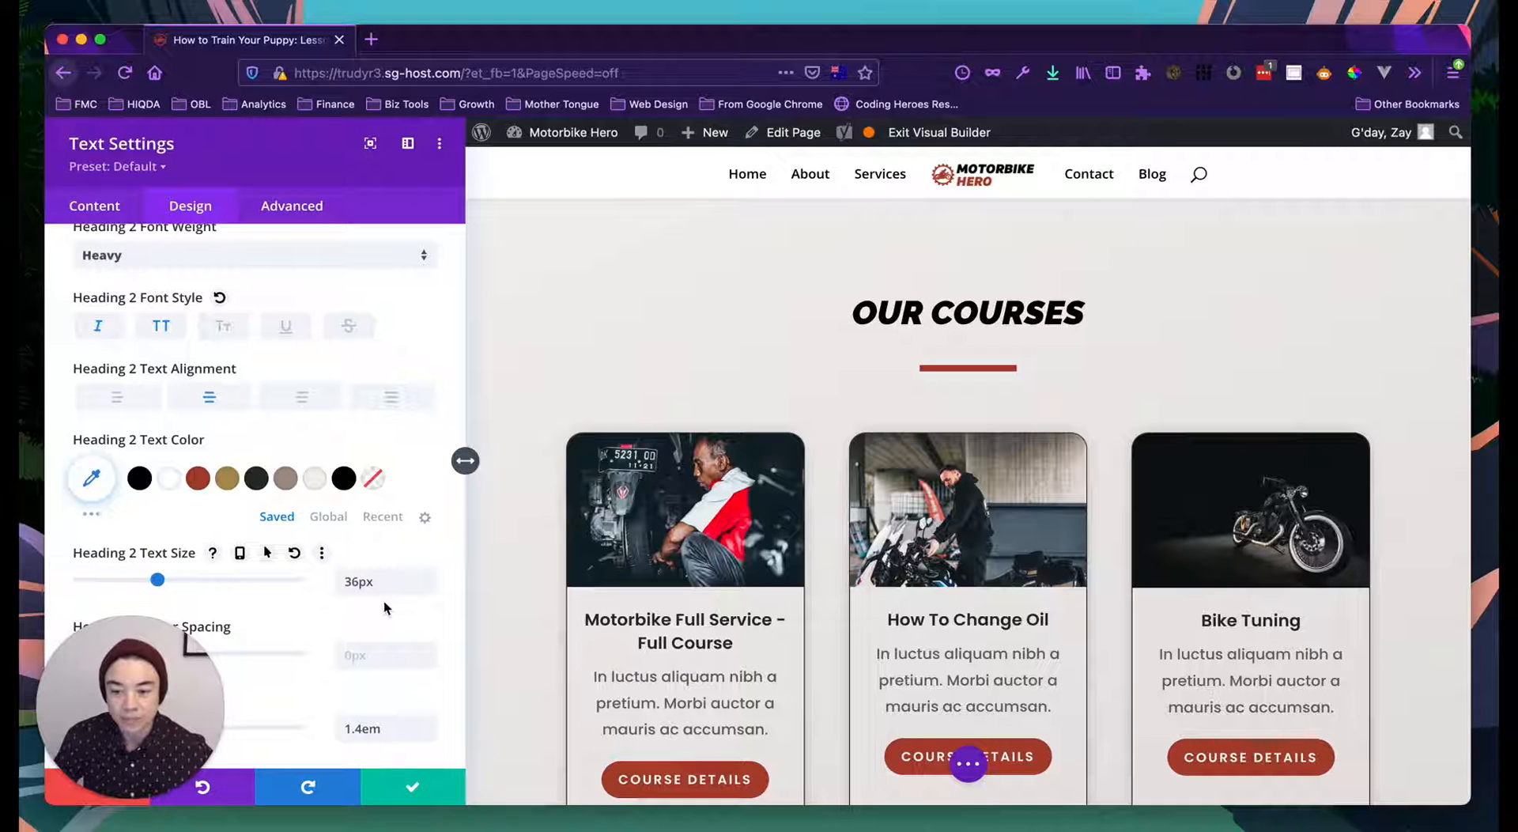
scroll(392, 581, up, 3)
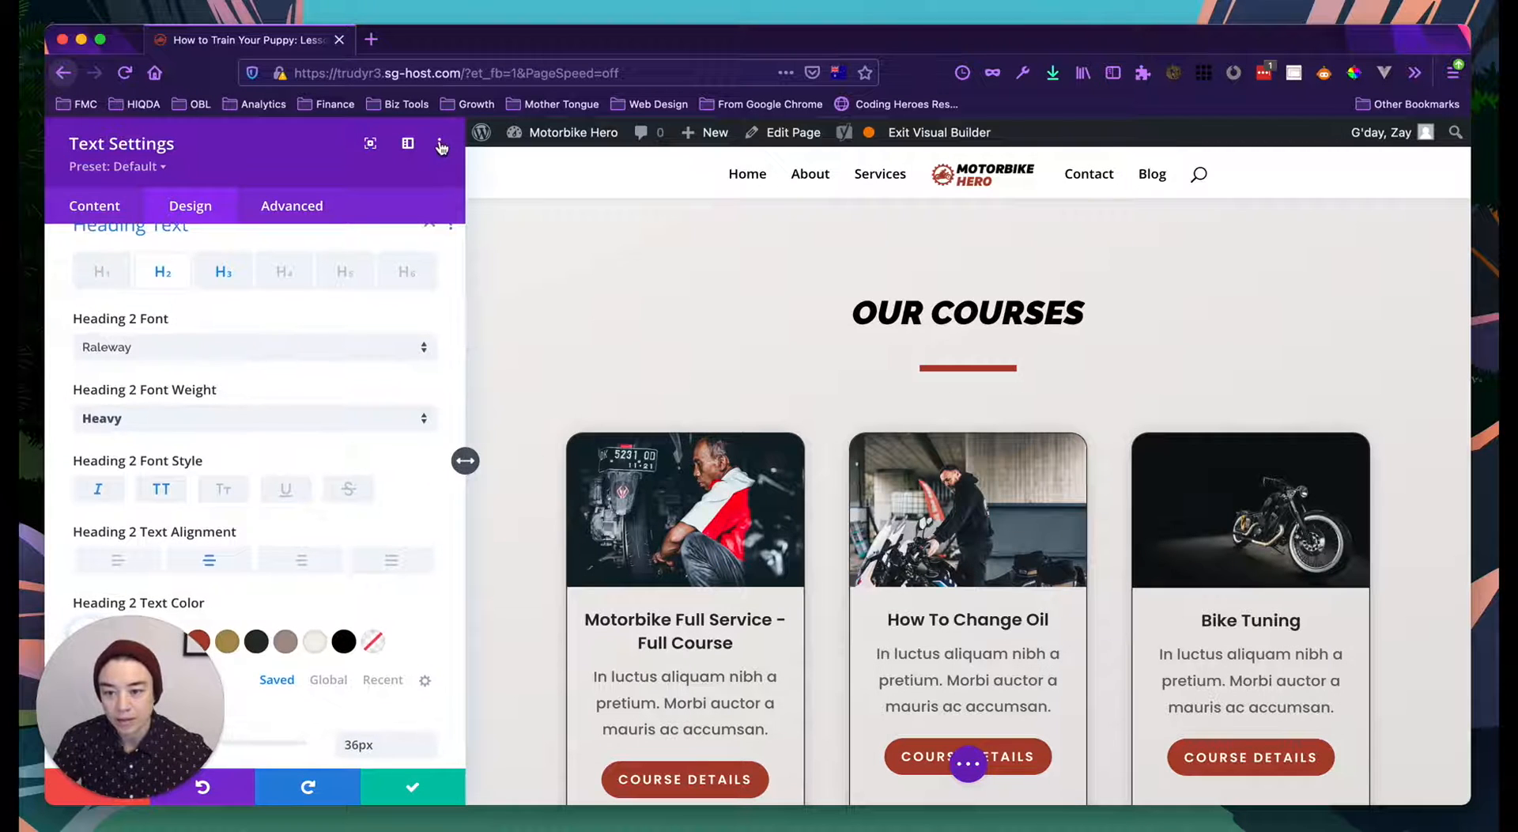
scroll(273, 340, up, 1)
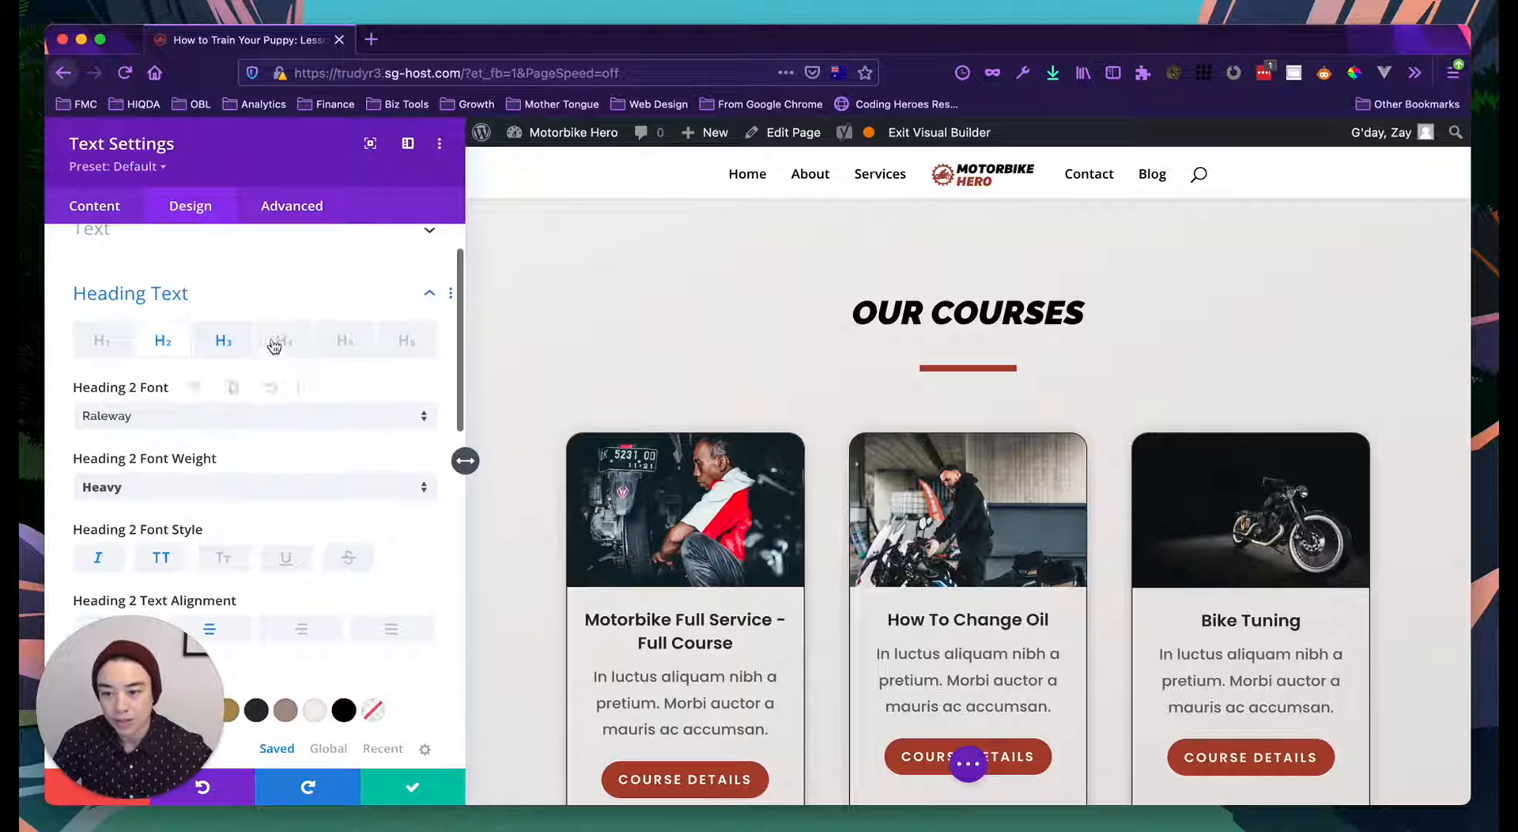
Step: Copy the Our Courses module's heading text styles and paste them onto the Lorem Ipsum call-to-action module
click(449, 294)
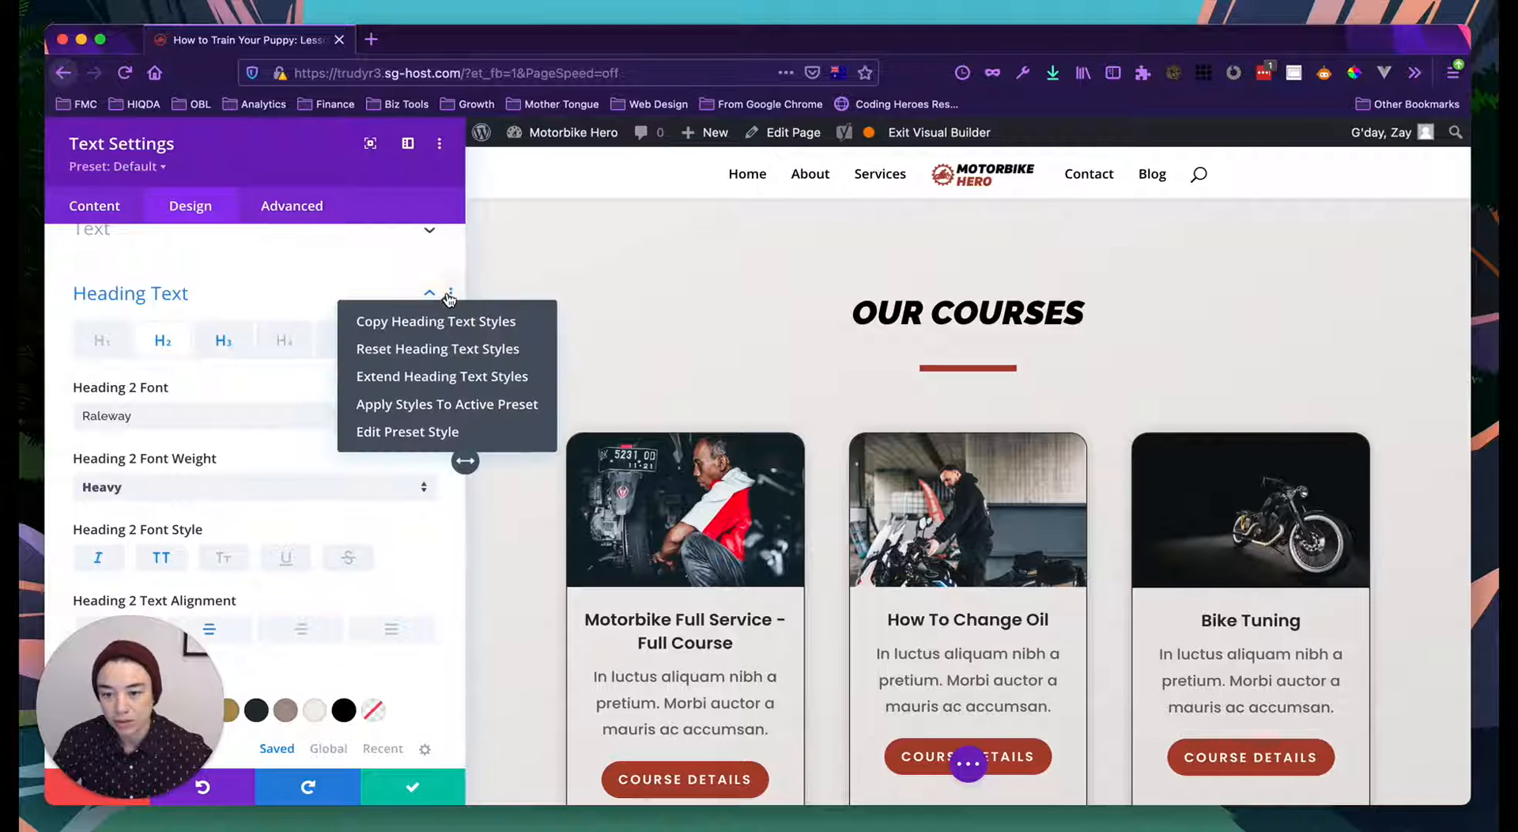
click(410, 322)
click(392, 782)
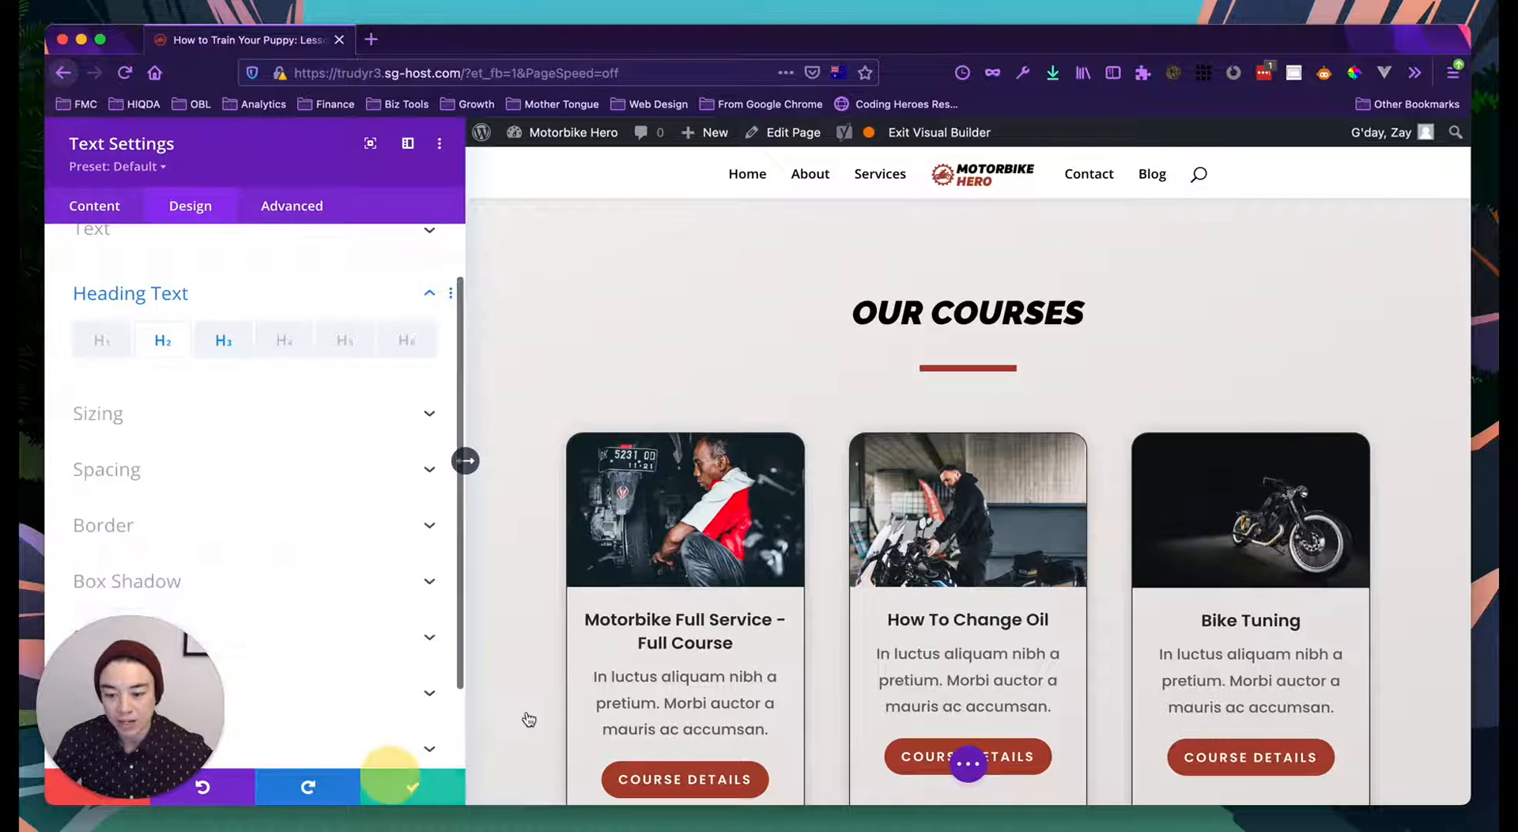
scroll(720, 616, down, 6)
scroll(714, 652, down, 3)
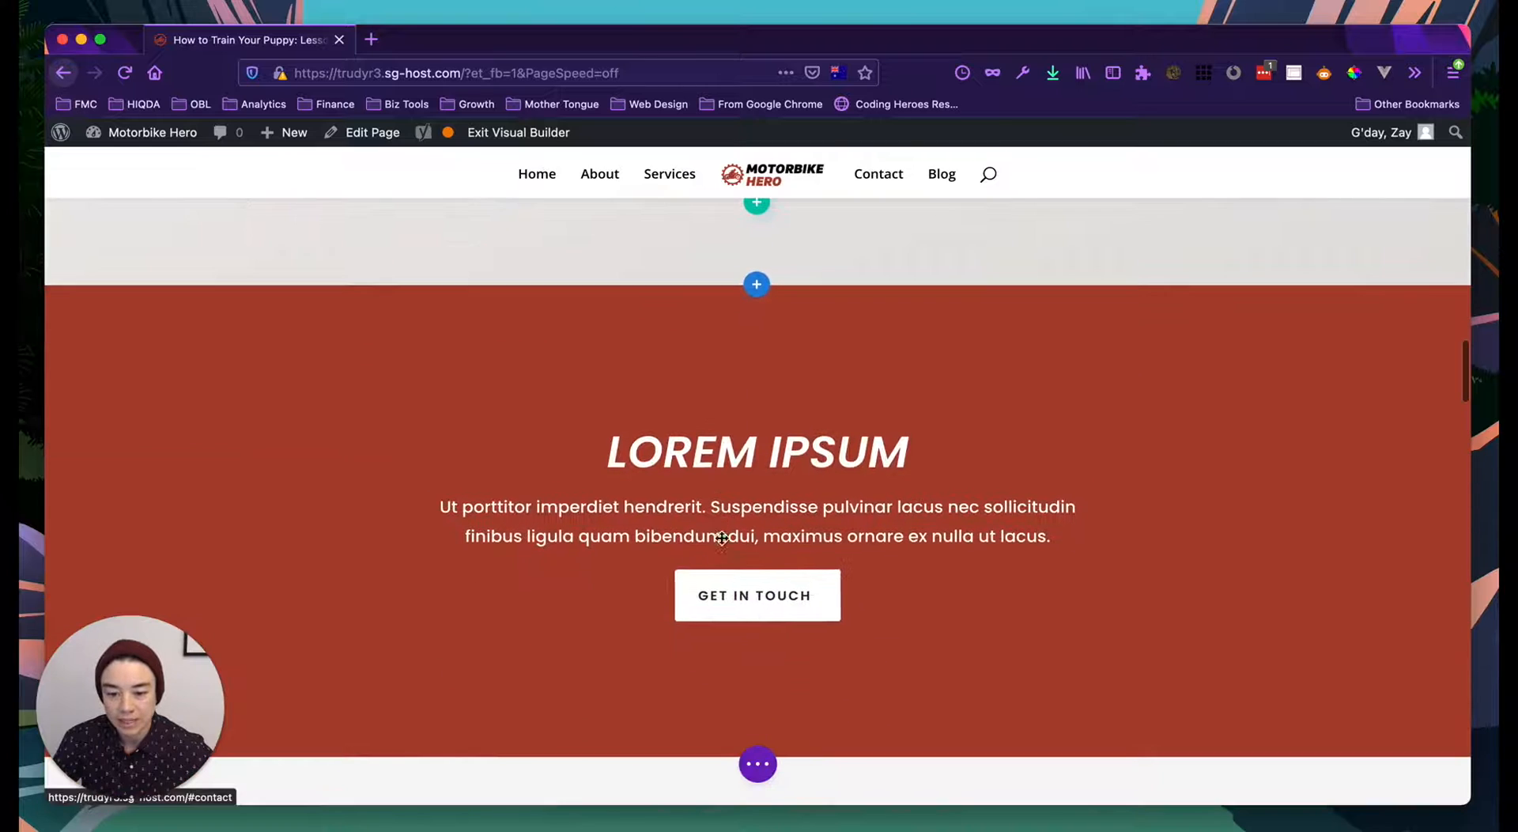
mouse_move(695, 439)
click(824, 472)
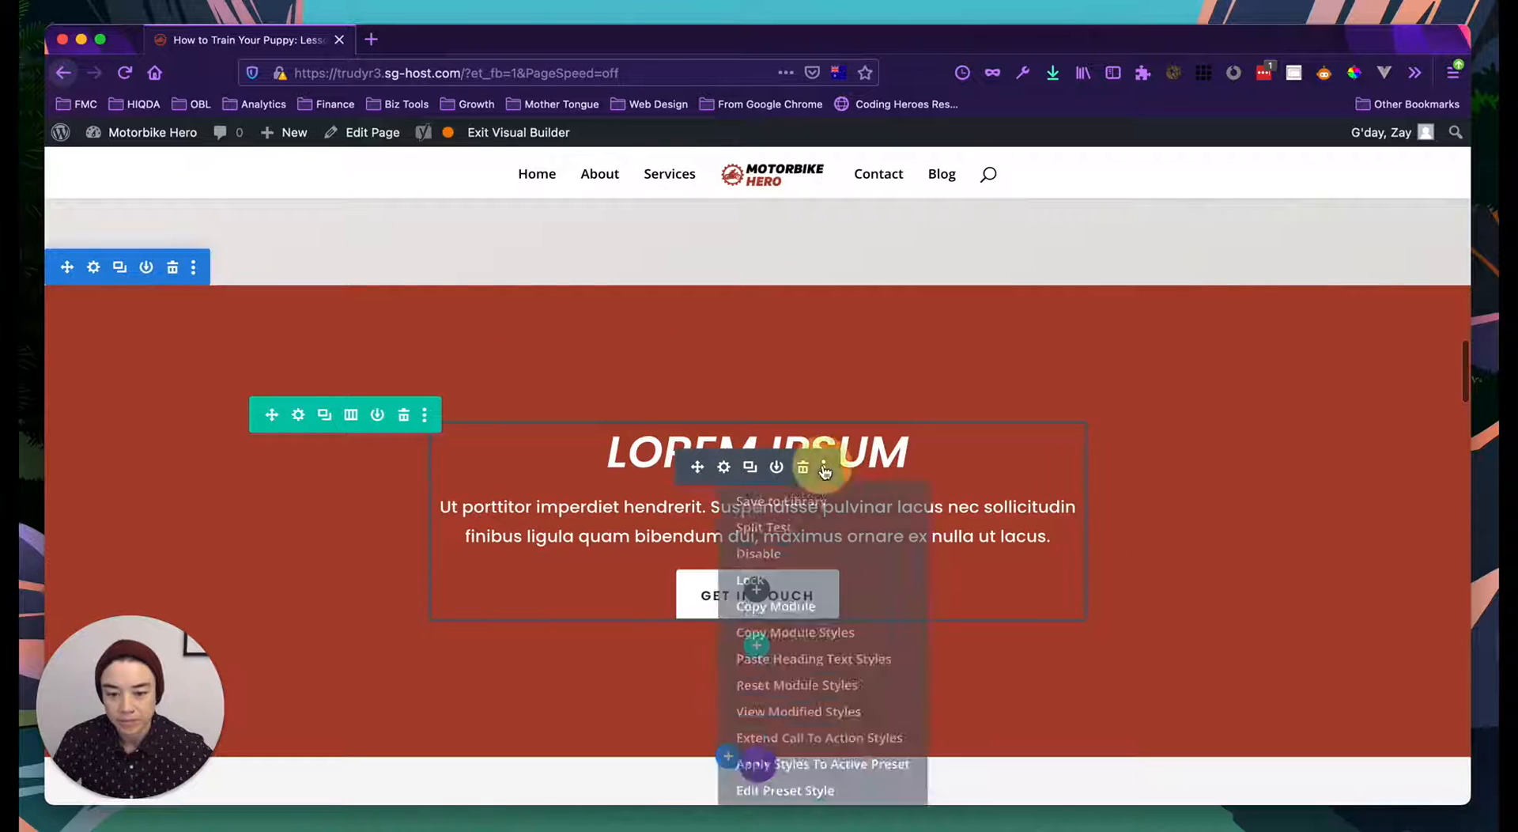
click(803, 666)
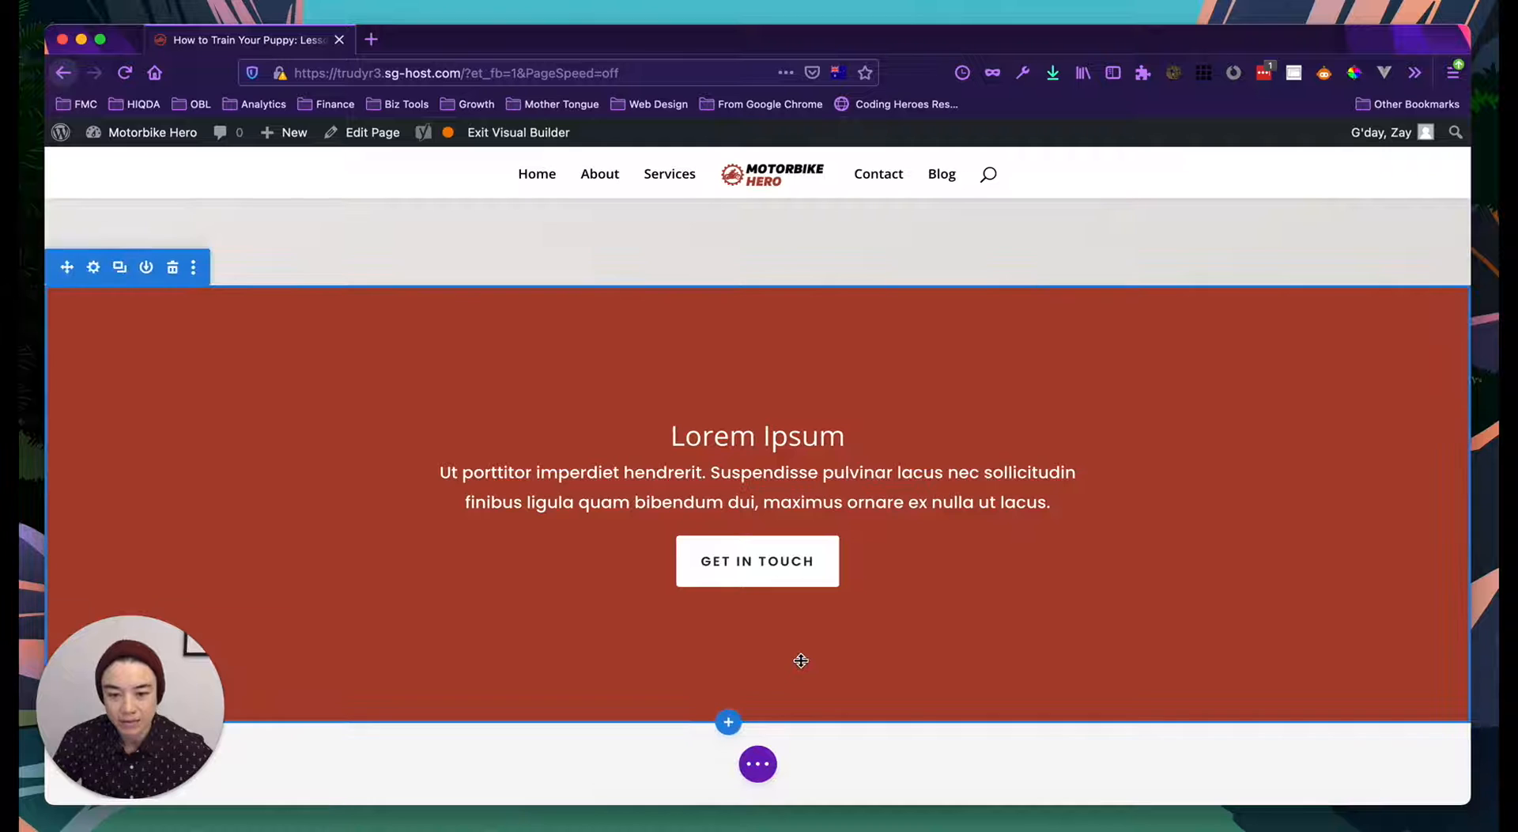
Step: Set the Lorem Ipsum call-to-action title's font weight to Ultra Bold and its style to all uppercase and italic
mouse_move(758, 447)
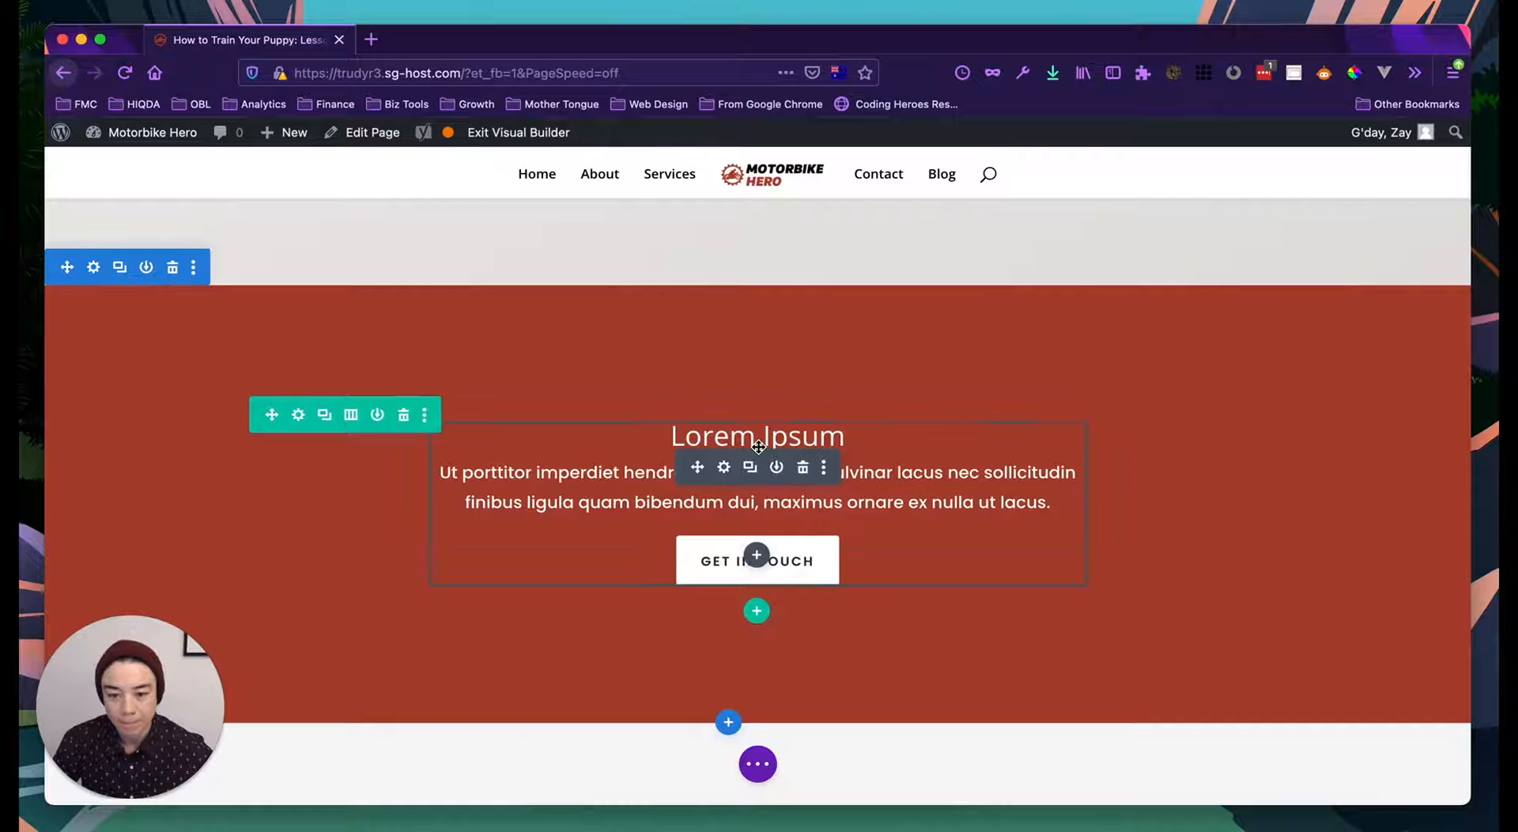
click(725, 467)
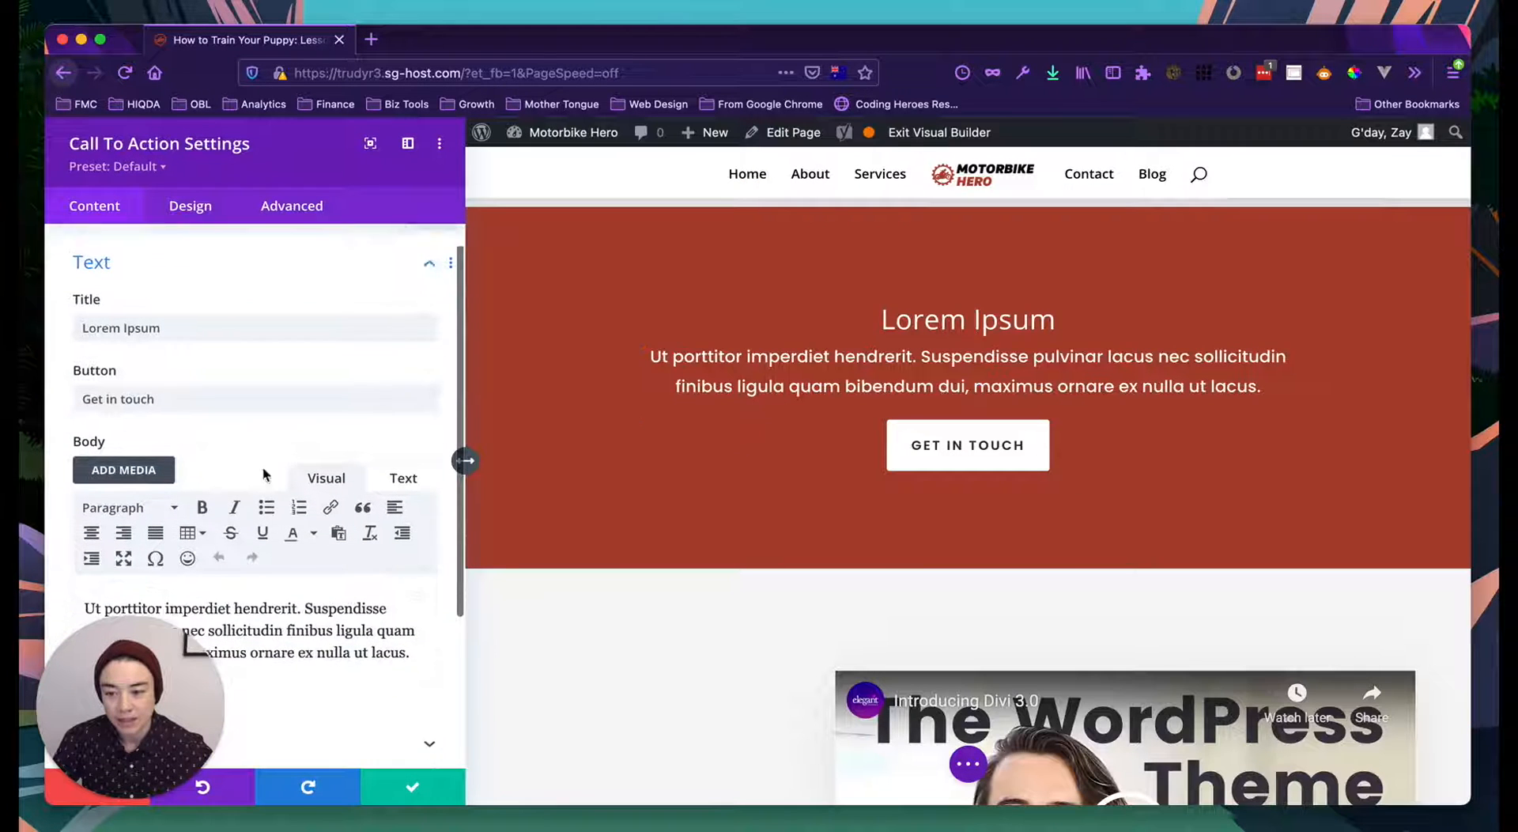
scroll(265, 474, down, 1)
triple_click(153, 279)
scroll(158, 283, up, 2)
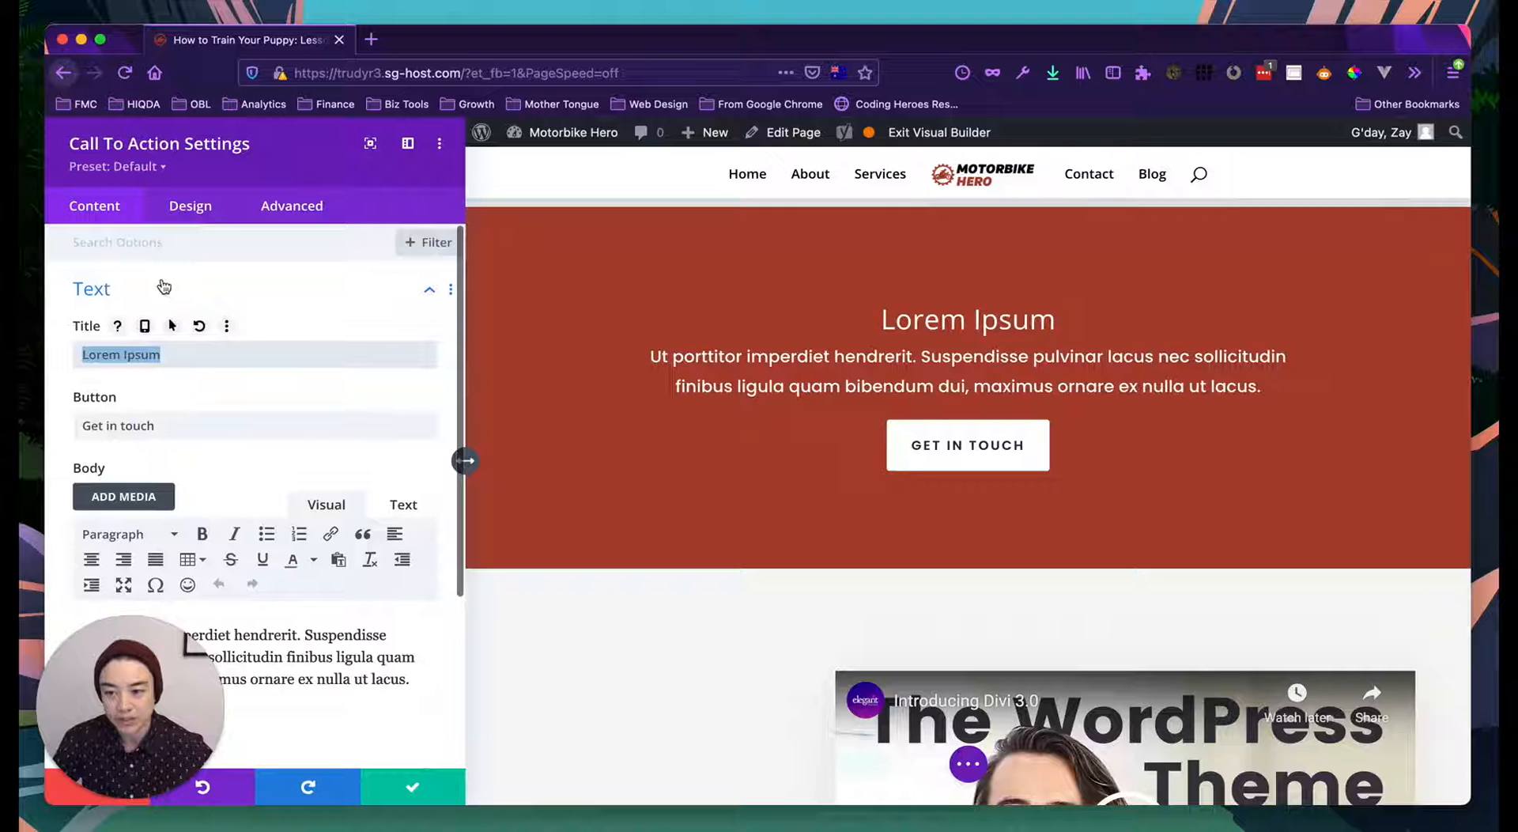
click(194, 210)
click(147, 354)
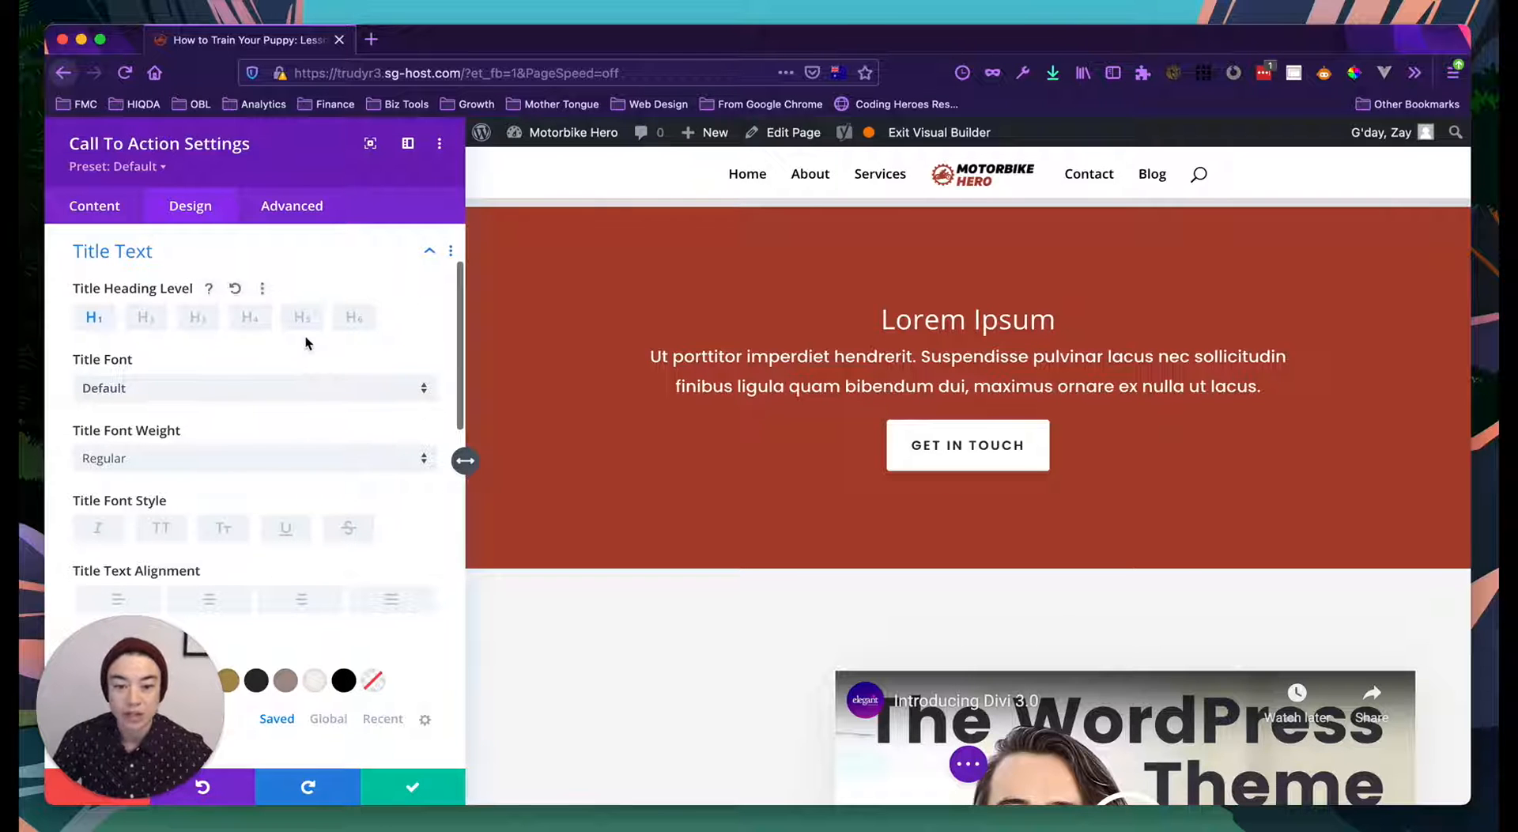
scroll(151, 337, down, 3)
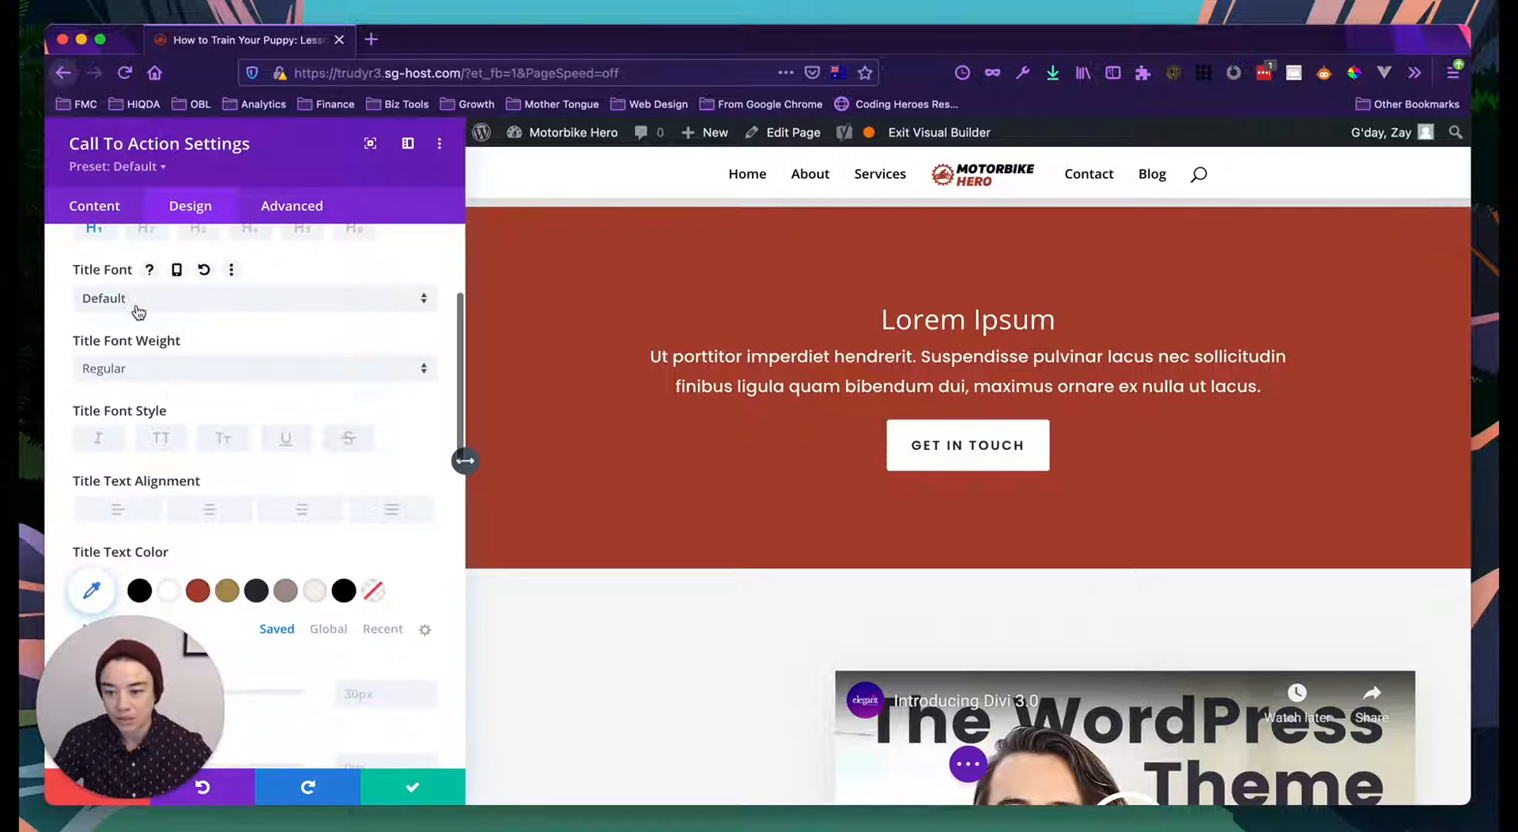
click(126, 382)
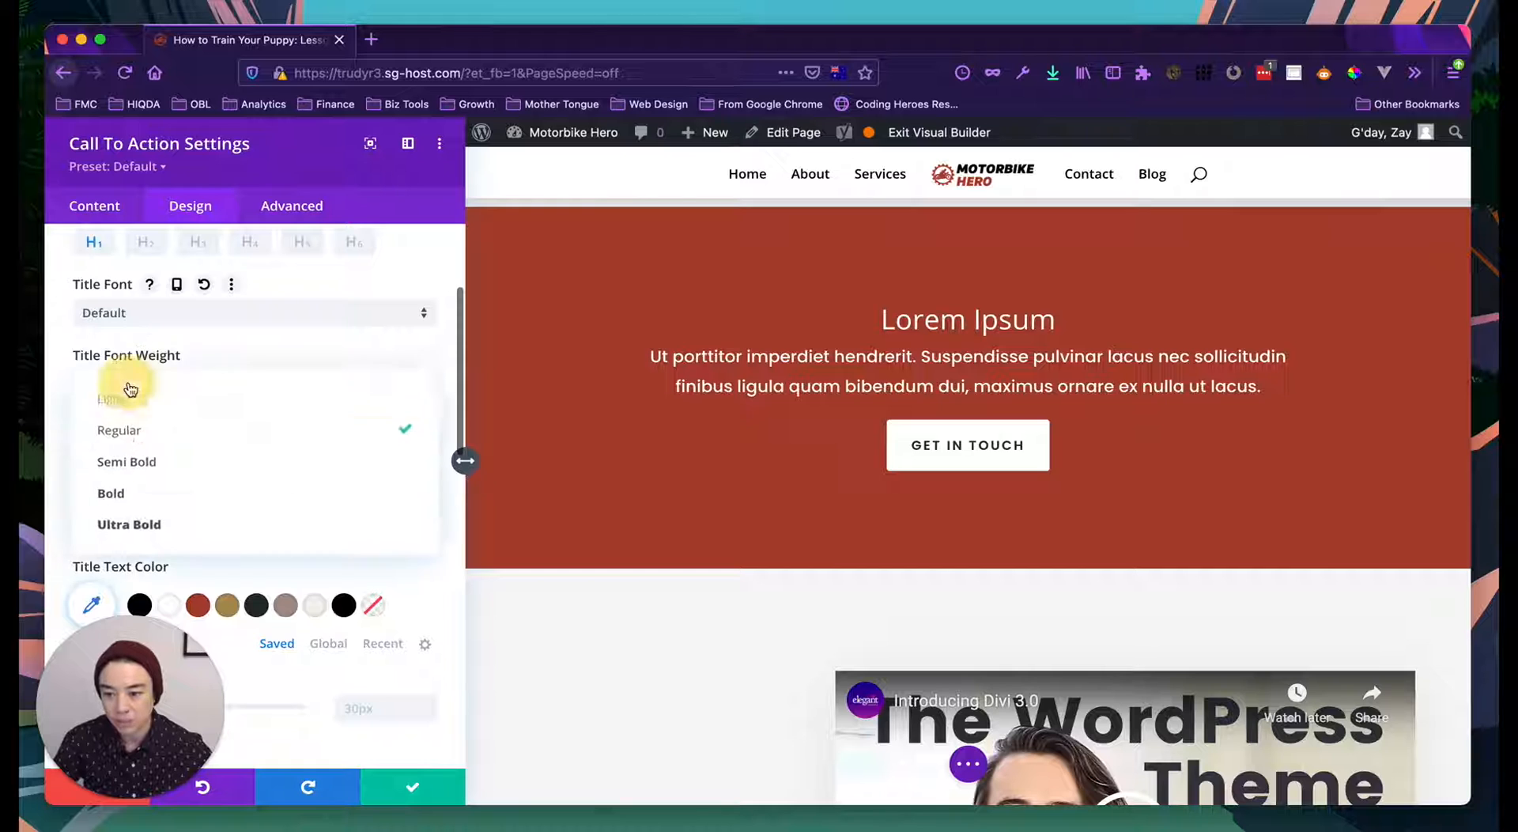
click(132, 525)
click(166, 457)
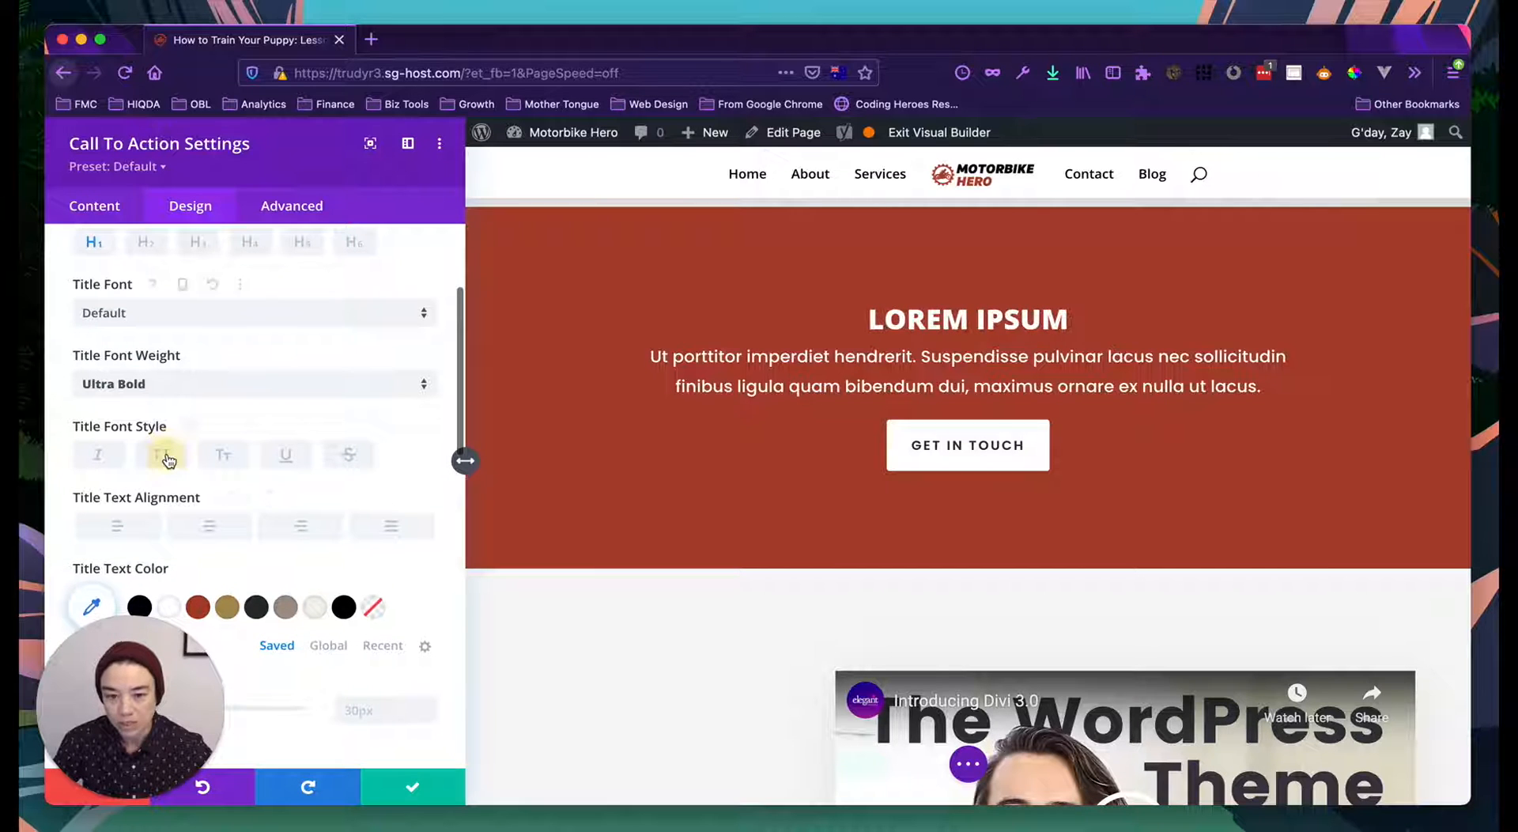
click(107, 446)
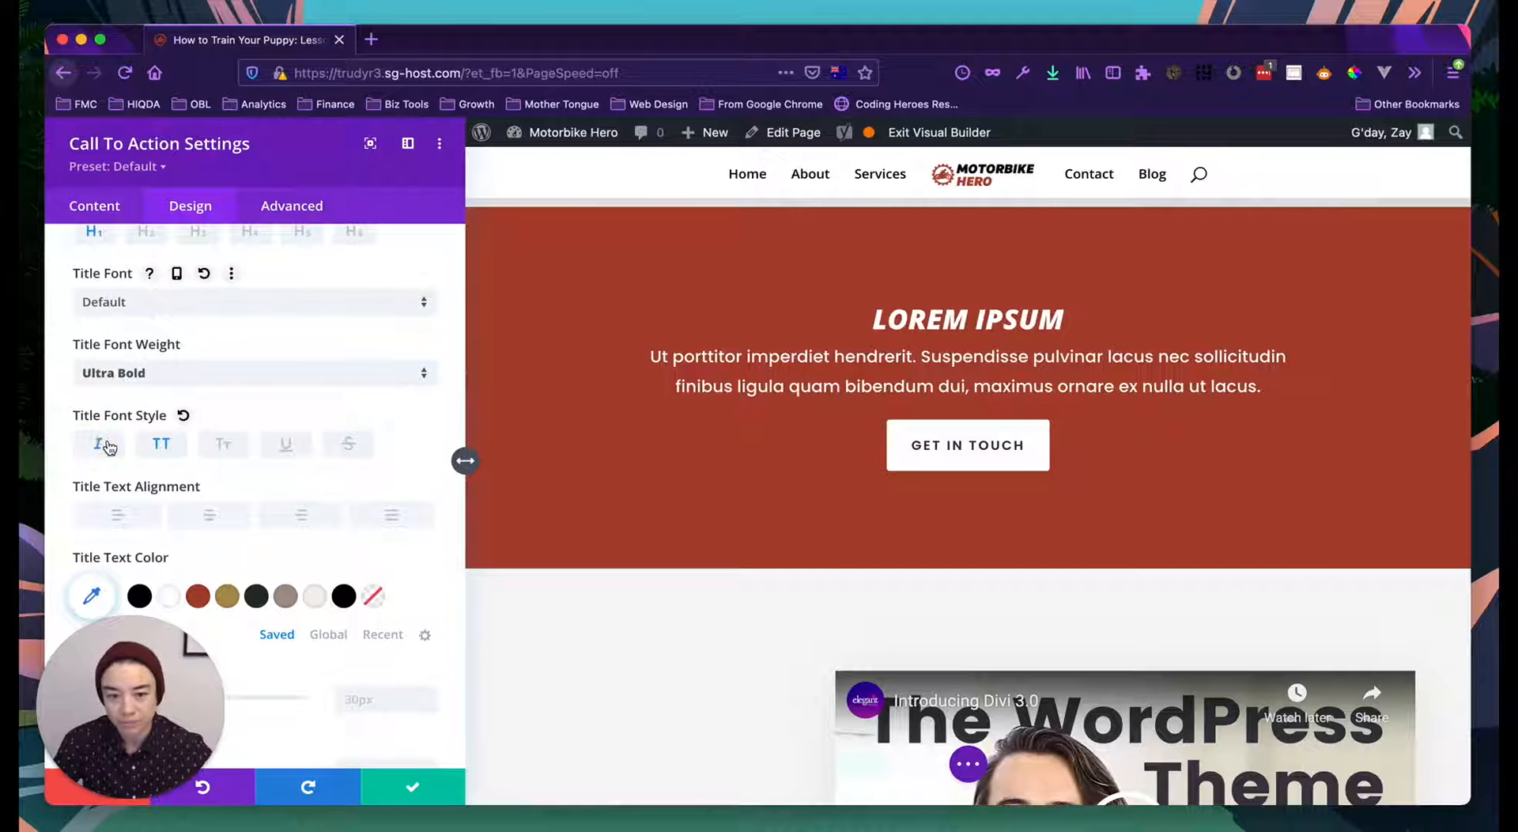
Step: Center the call-to-action title and color it black #000000, comparing it with the page's other section headings
scroll(347, 443, down, 2)
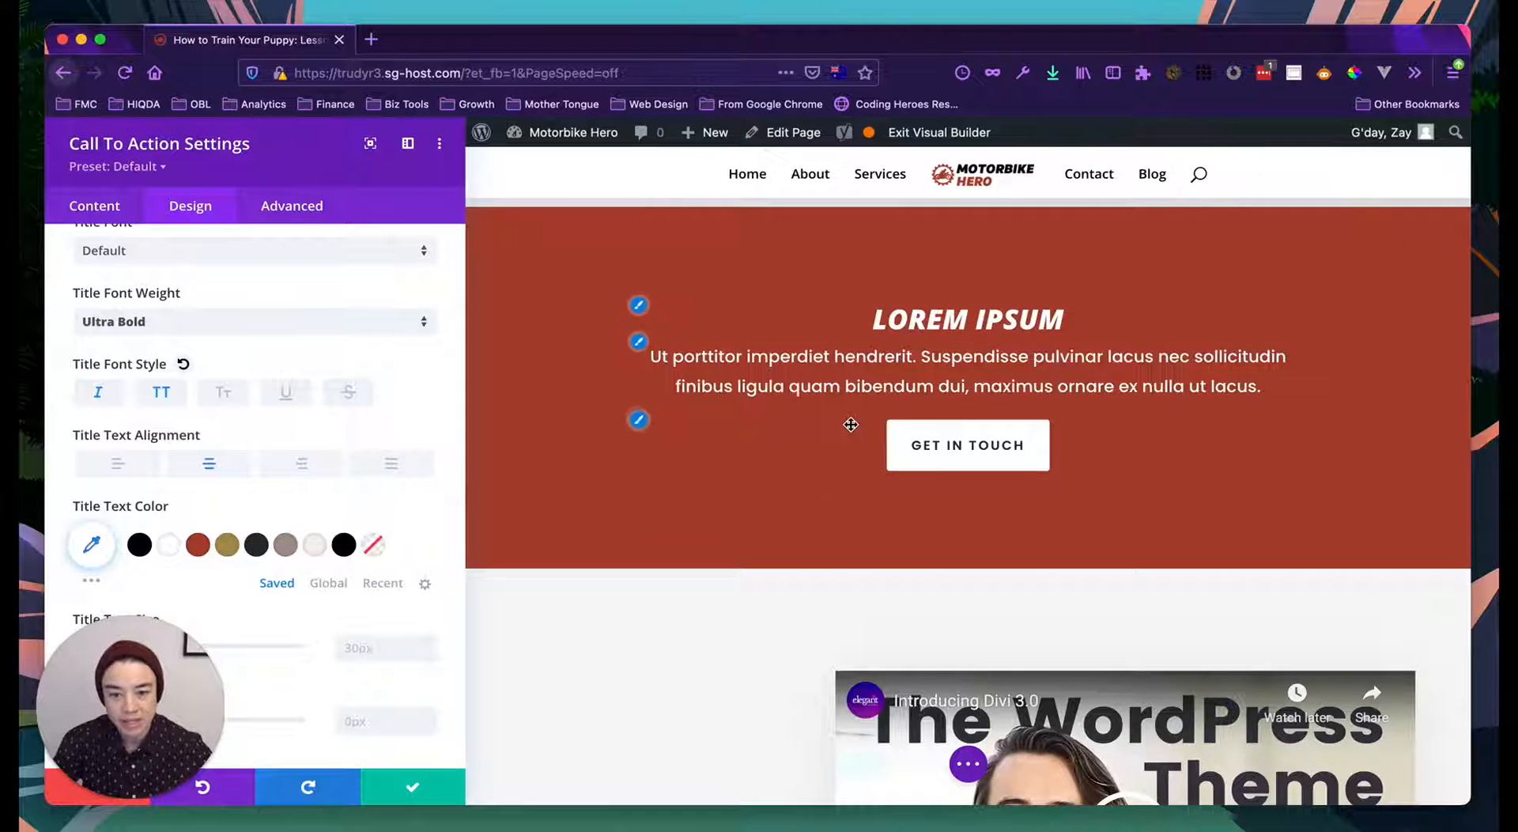
scroll(499, 429, up, 2)
click(139, 545)
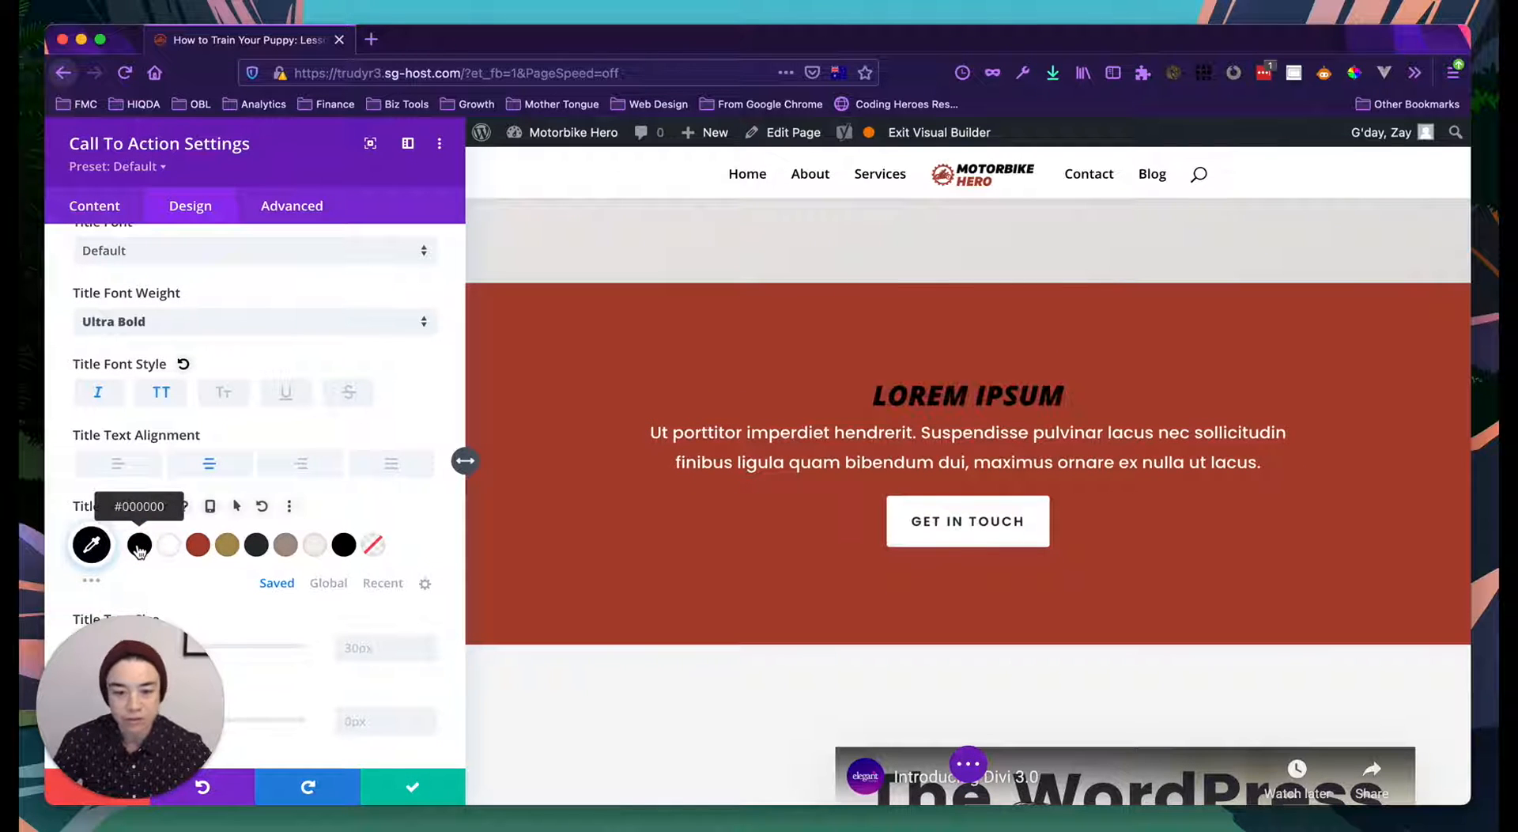
scroll(790, 486, up, 10)
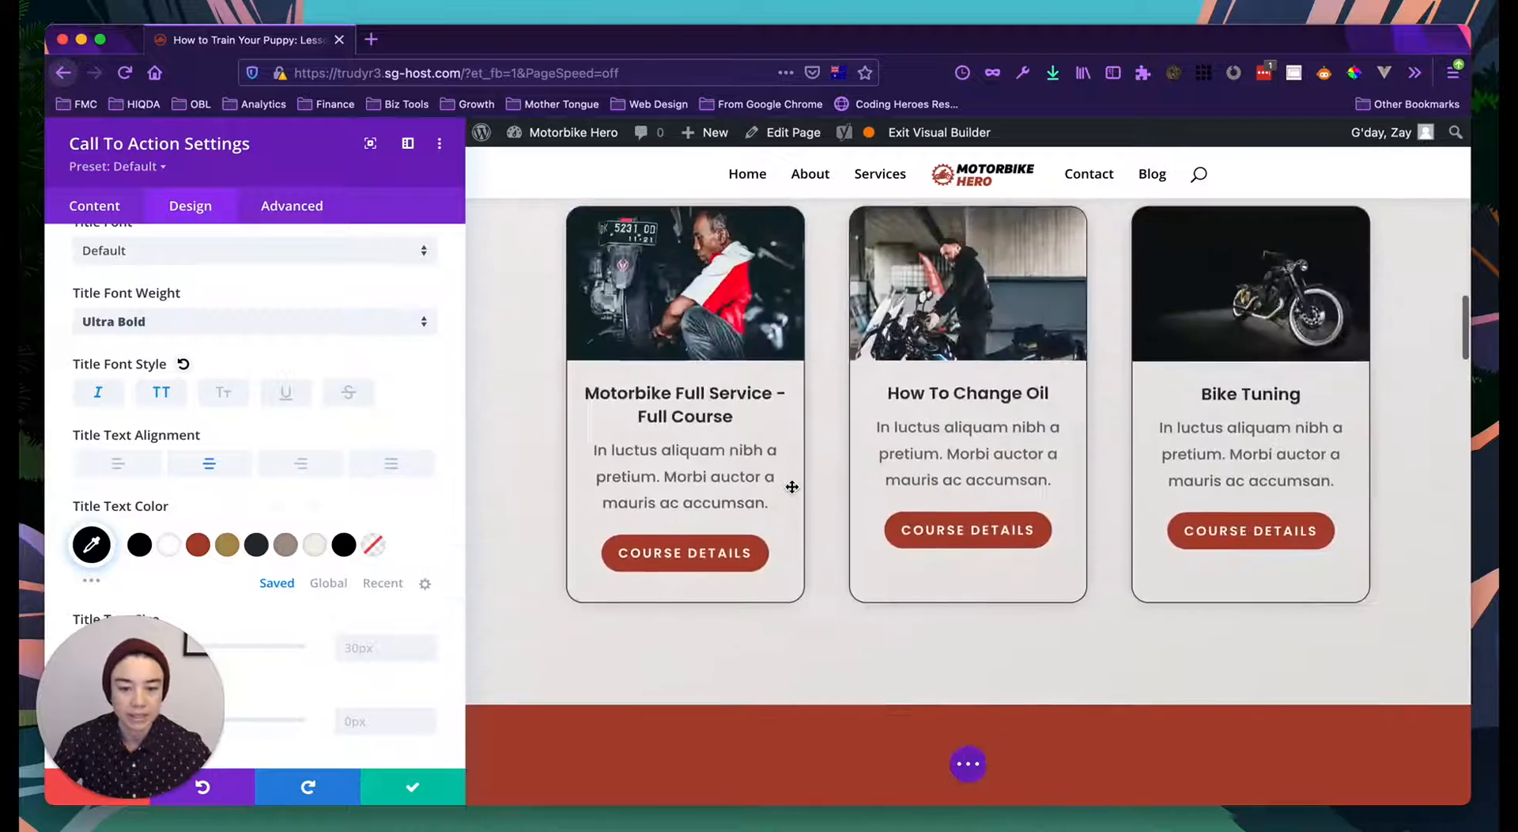
scroll(792, 487, up, 15)
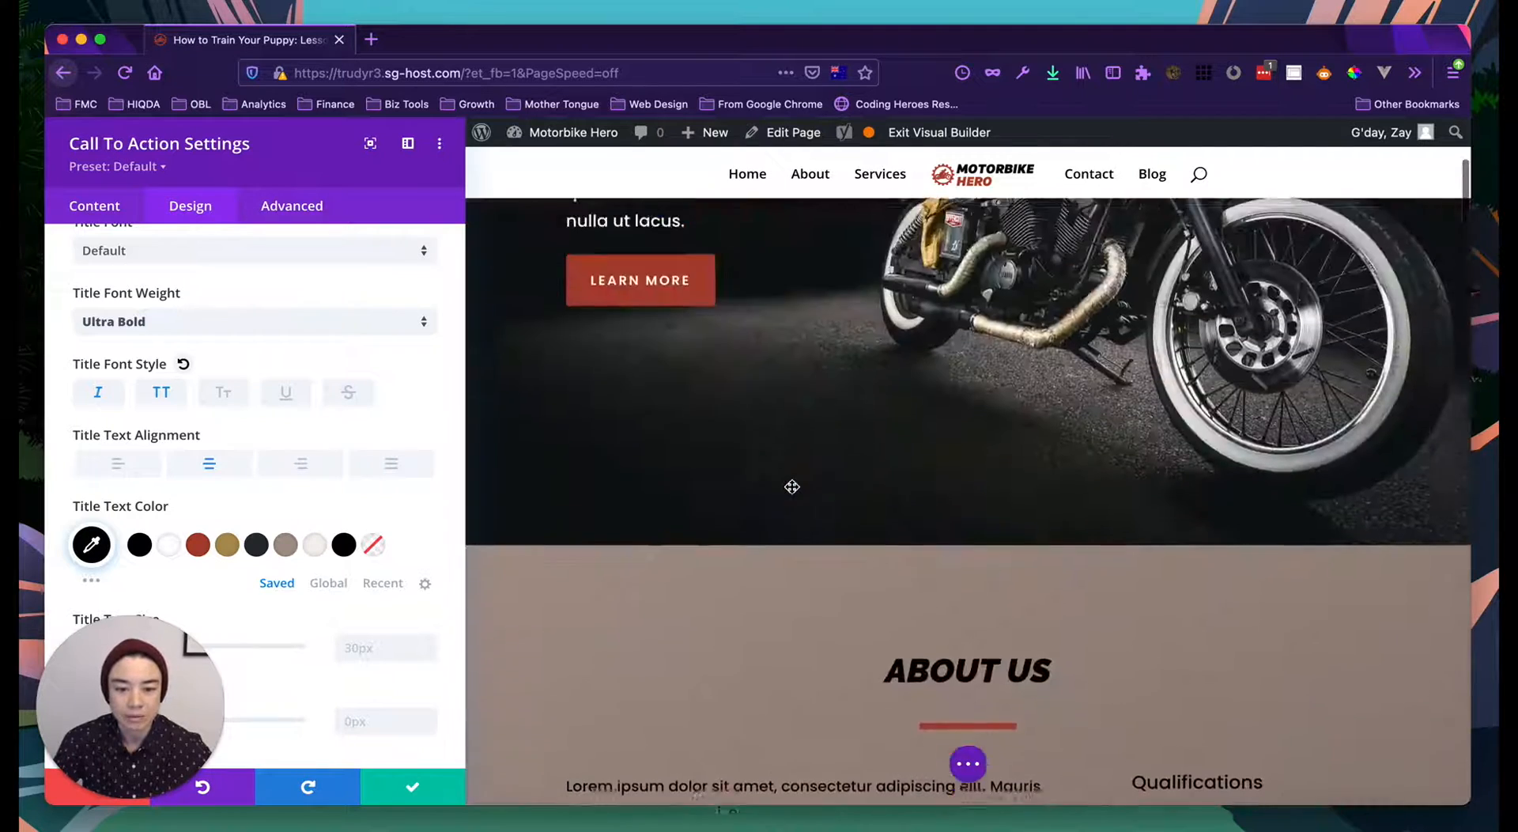
Step: Set the Lorem Ipsum call-to-action module's general text color to Dark
scroll(717, 391, down, 10)
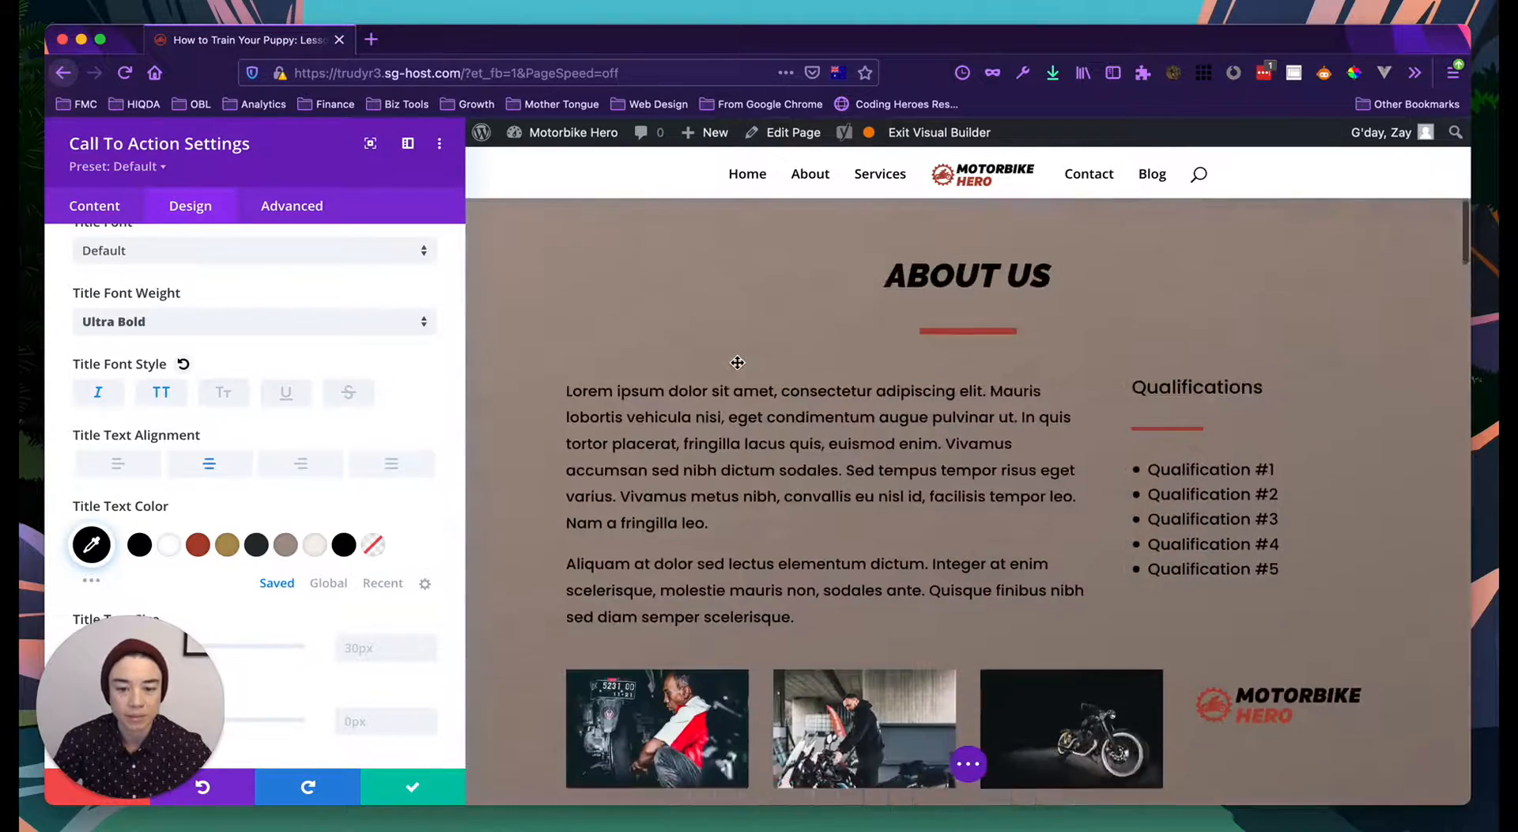
scroll(737, 362, up, 10)
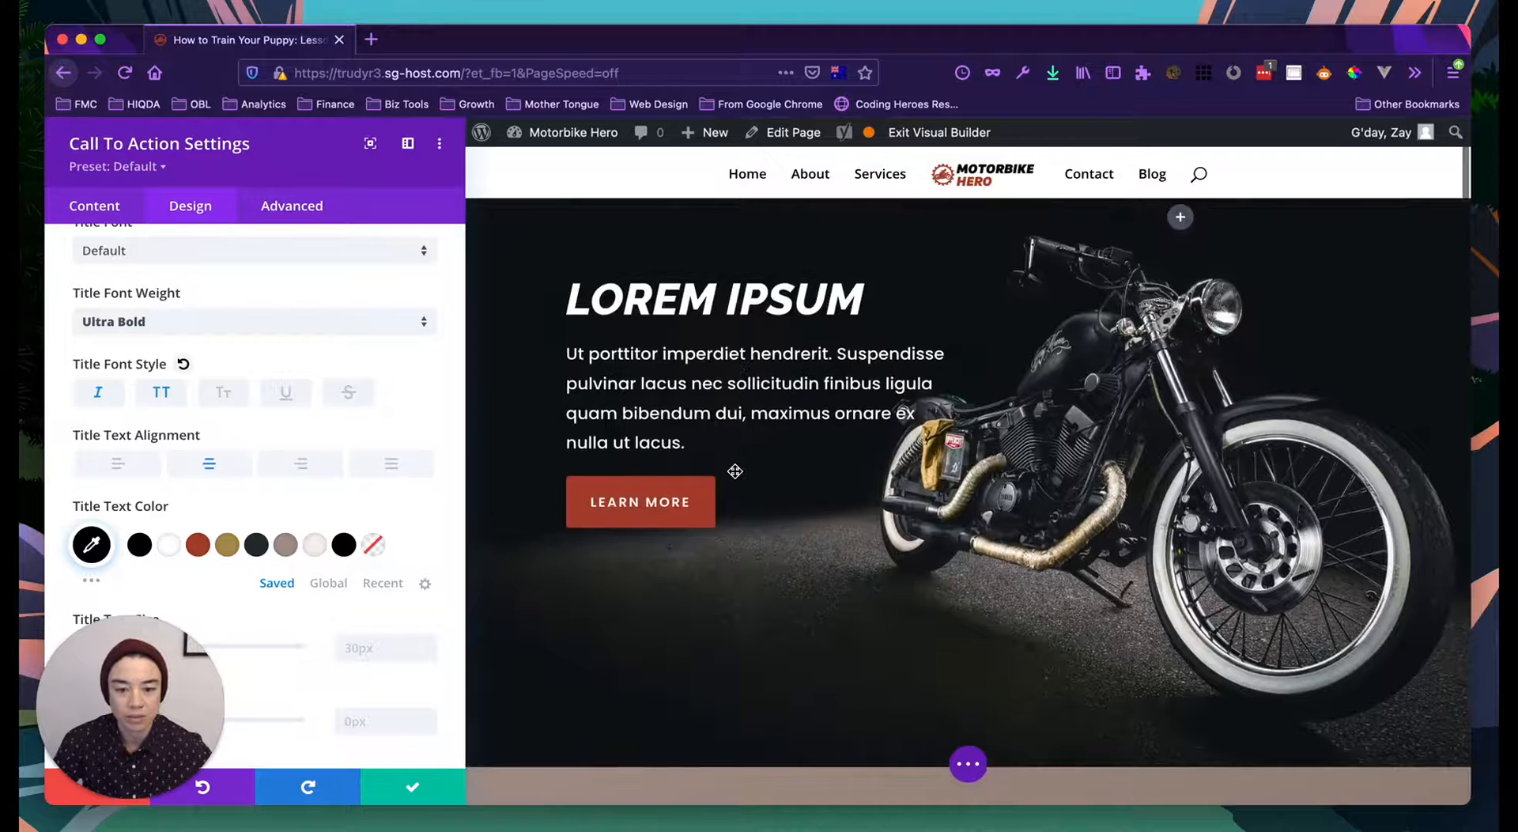
scroll(736, 471, down, 15)
scroll(734, 471, down, 8)
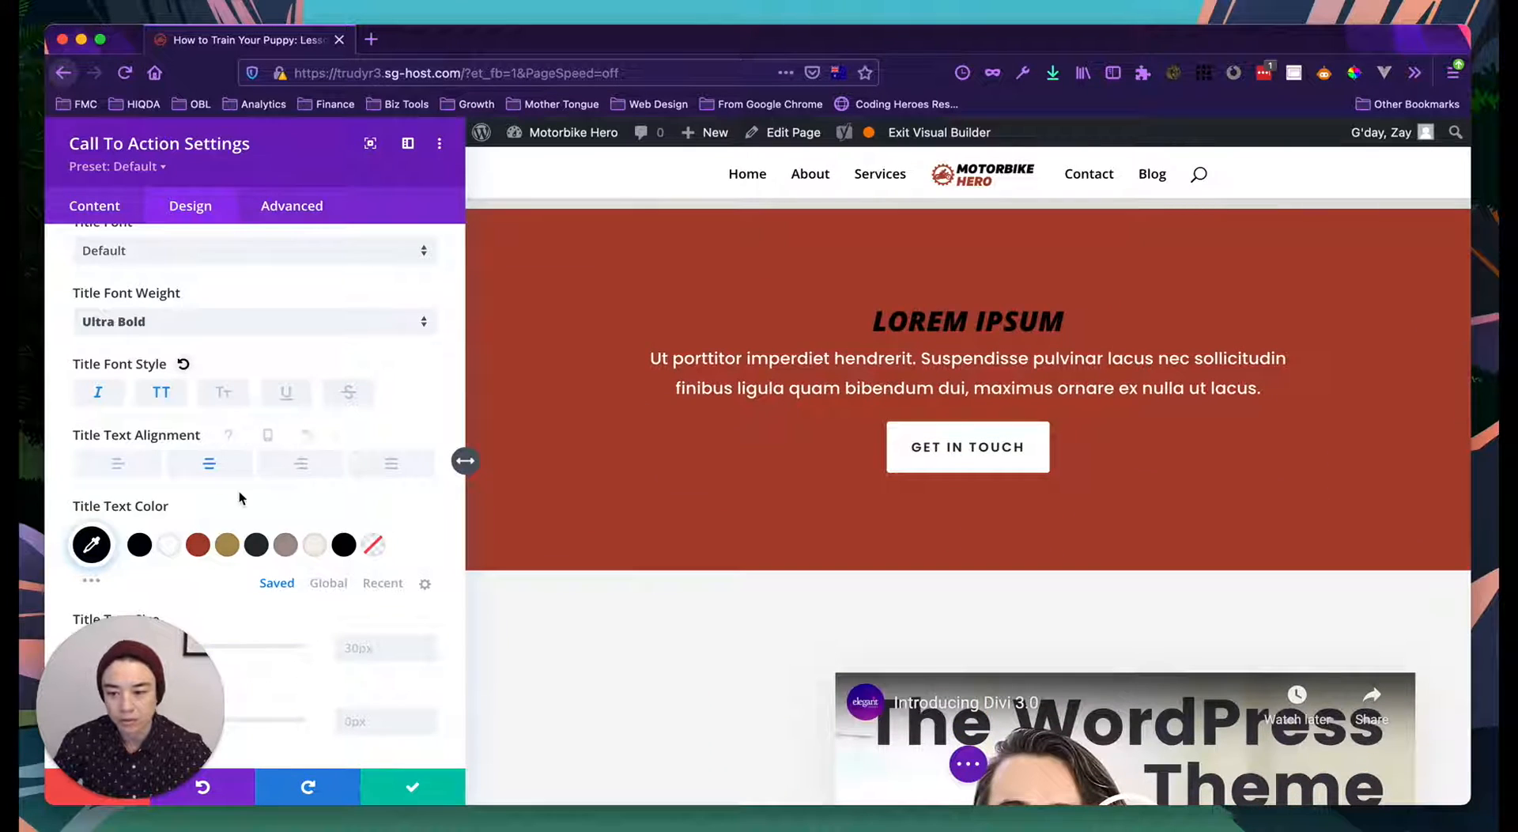
scroll(232, 441, down, 3)
scroll(180, 375, up, 5)
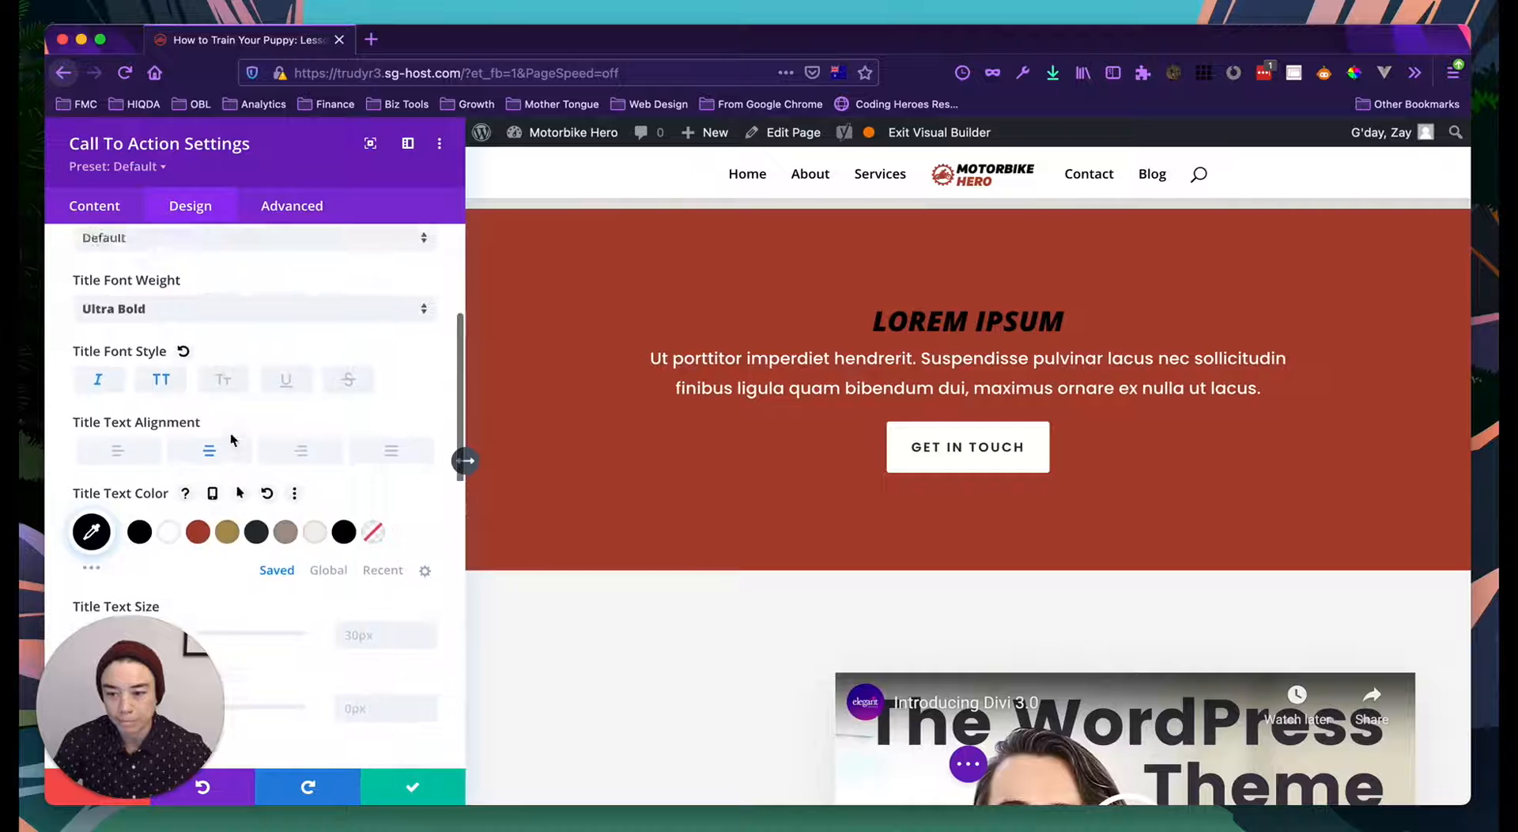
scroll(180, 375, up, 2)
click(135, 285)
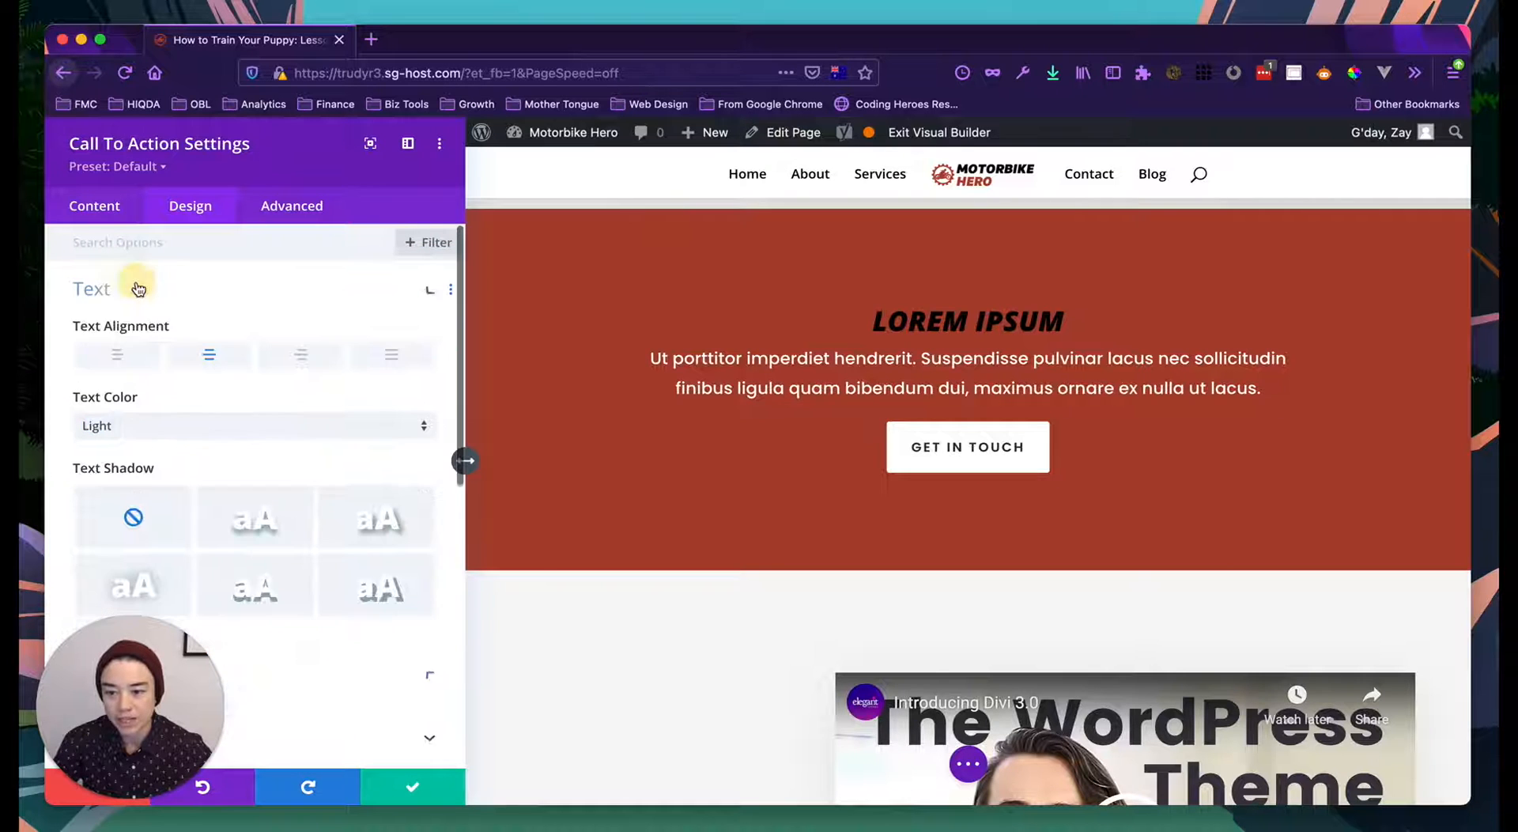
scroll(227, 395, down, 2)
scroll(224, 391, up, 1)
click(208, 378)
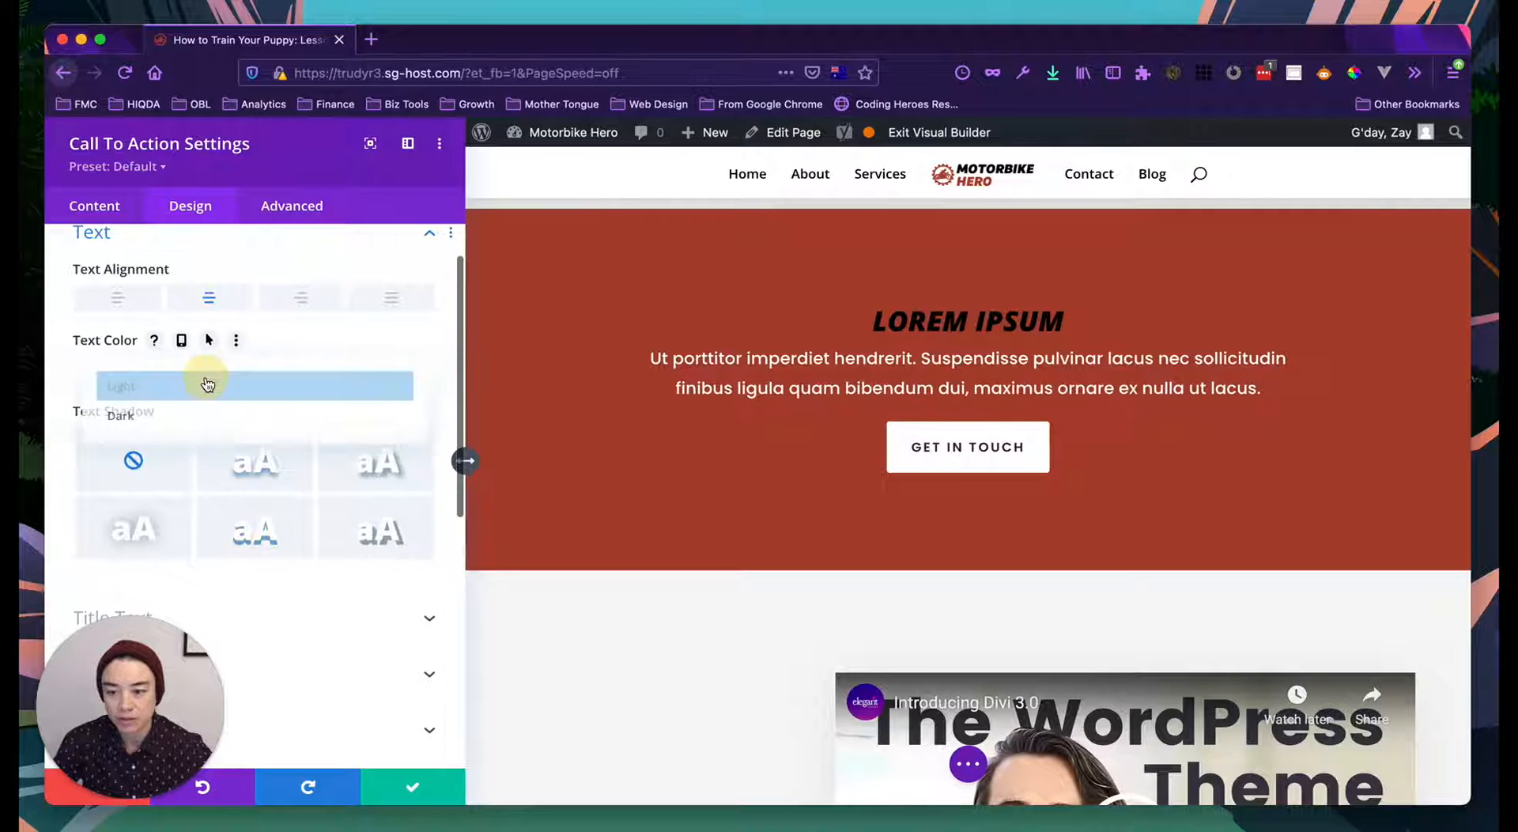
click(187, 412)
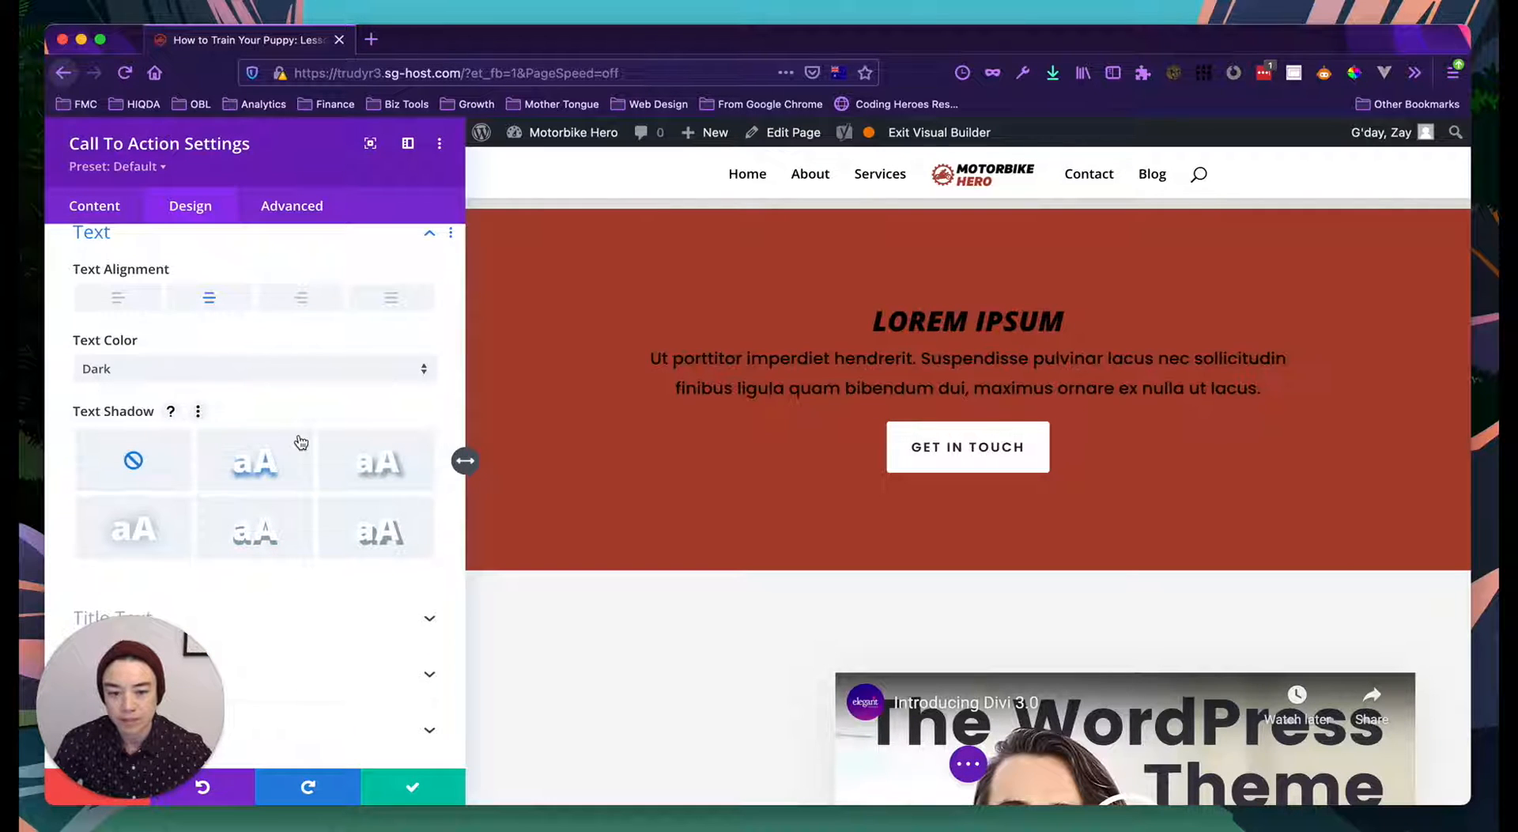
Step: Compare the call-to-action section's text with the Our Courses and About Us sections
scroll(301, 441, down, 2)
scroll(301, 442, down, 1)
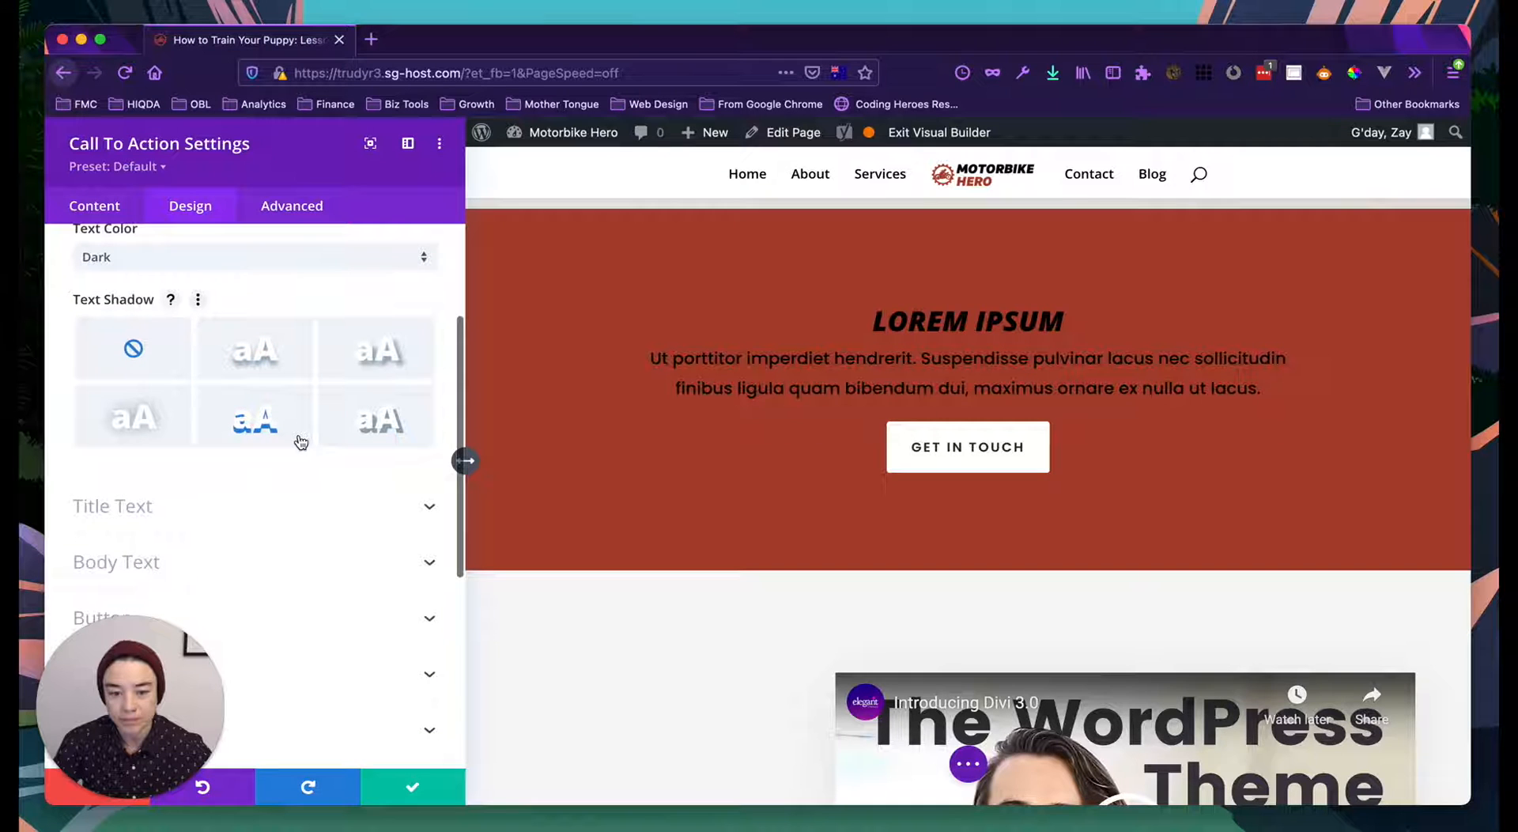
scroll(1023, 405, up, 1)
scroll(1018, 546, up, 3)
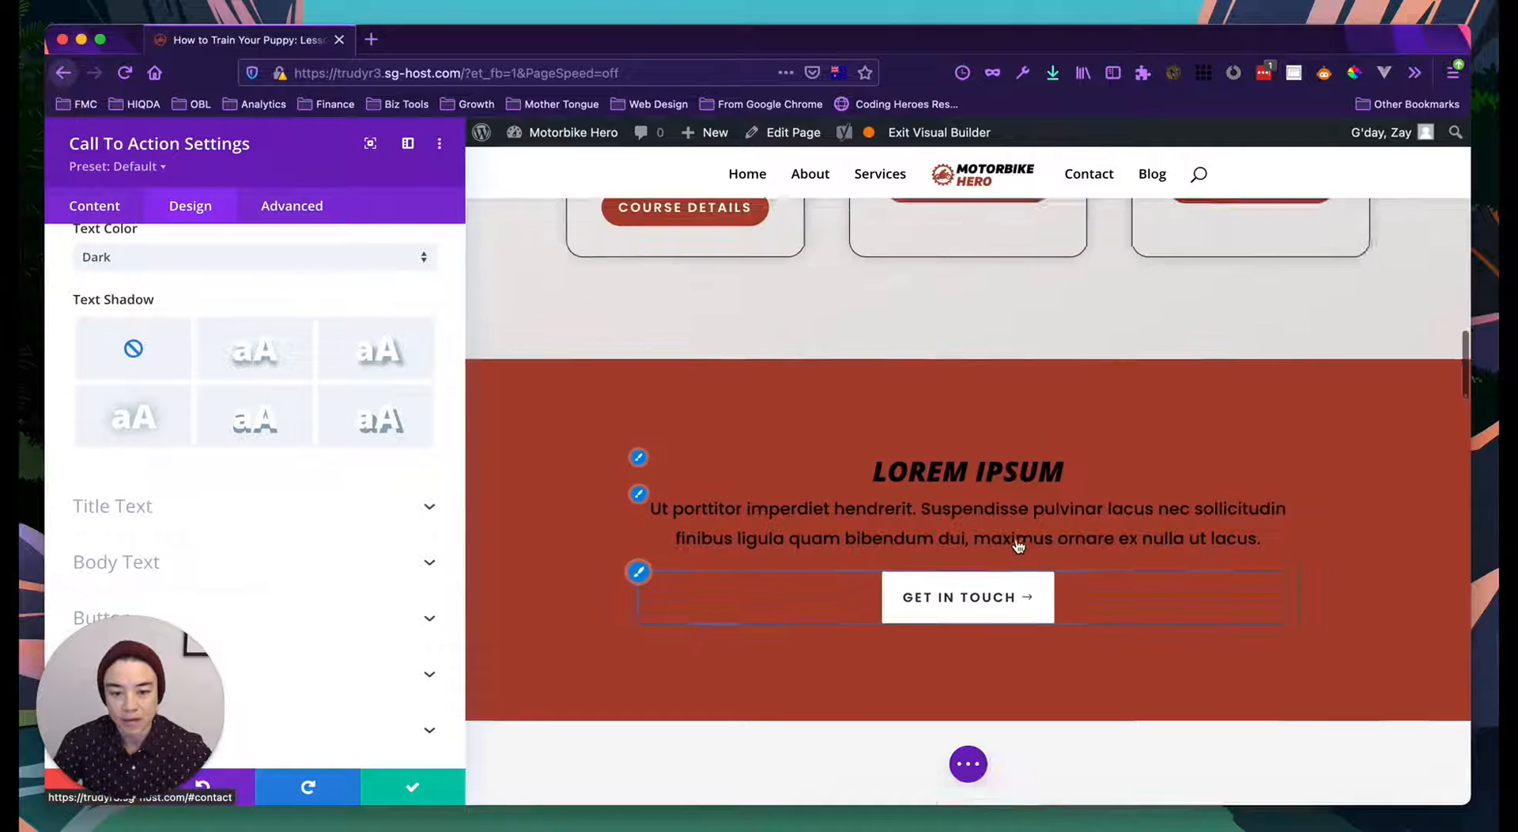
scroll(1017, 538, down, 4)
scroll(1016, 538, up, 5)
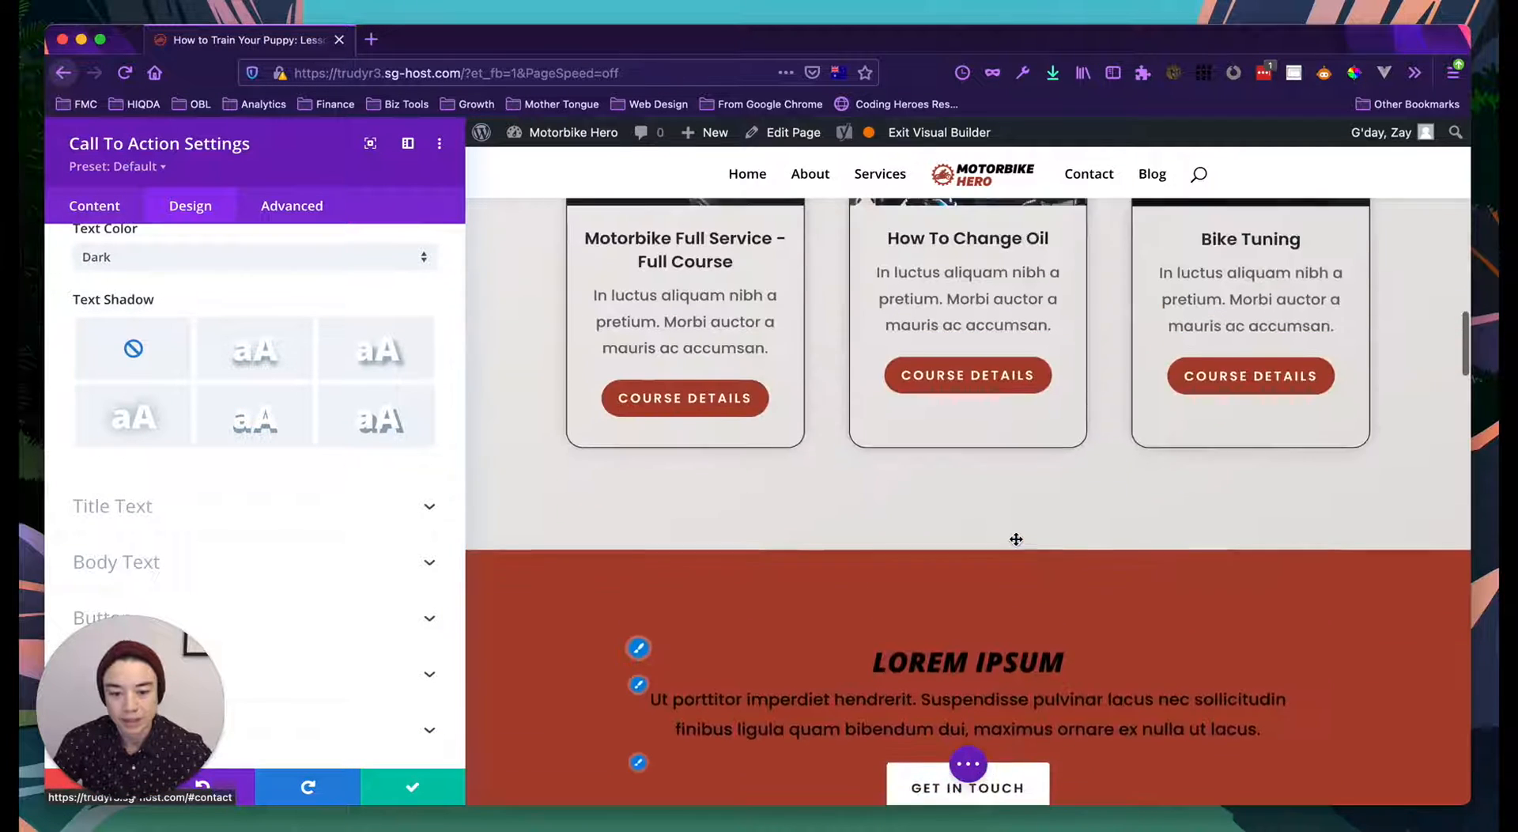
scroll(946, 518, up, 8)
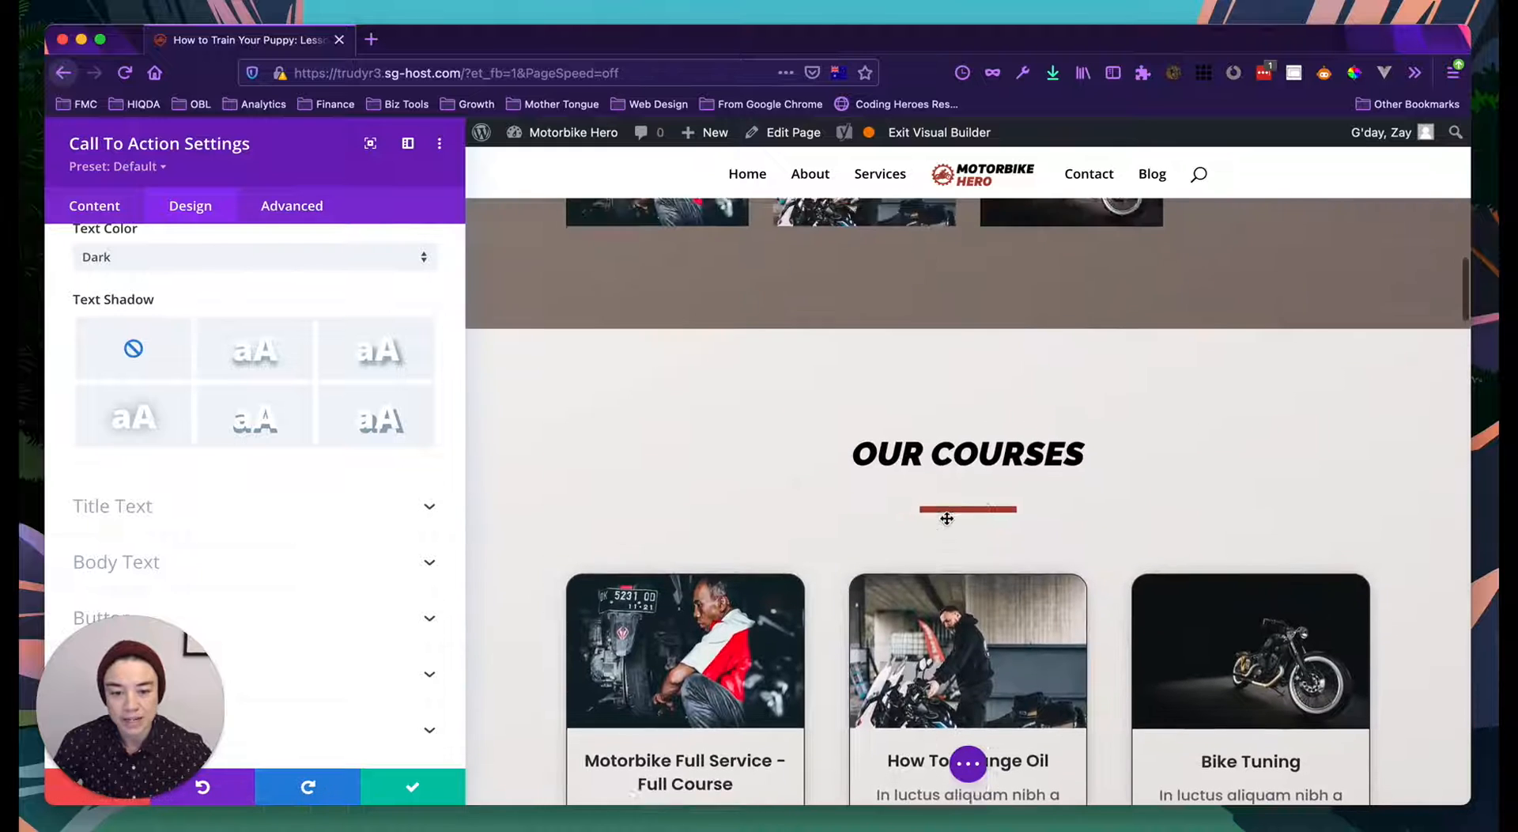
scroll(980, 506, up, 2)
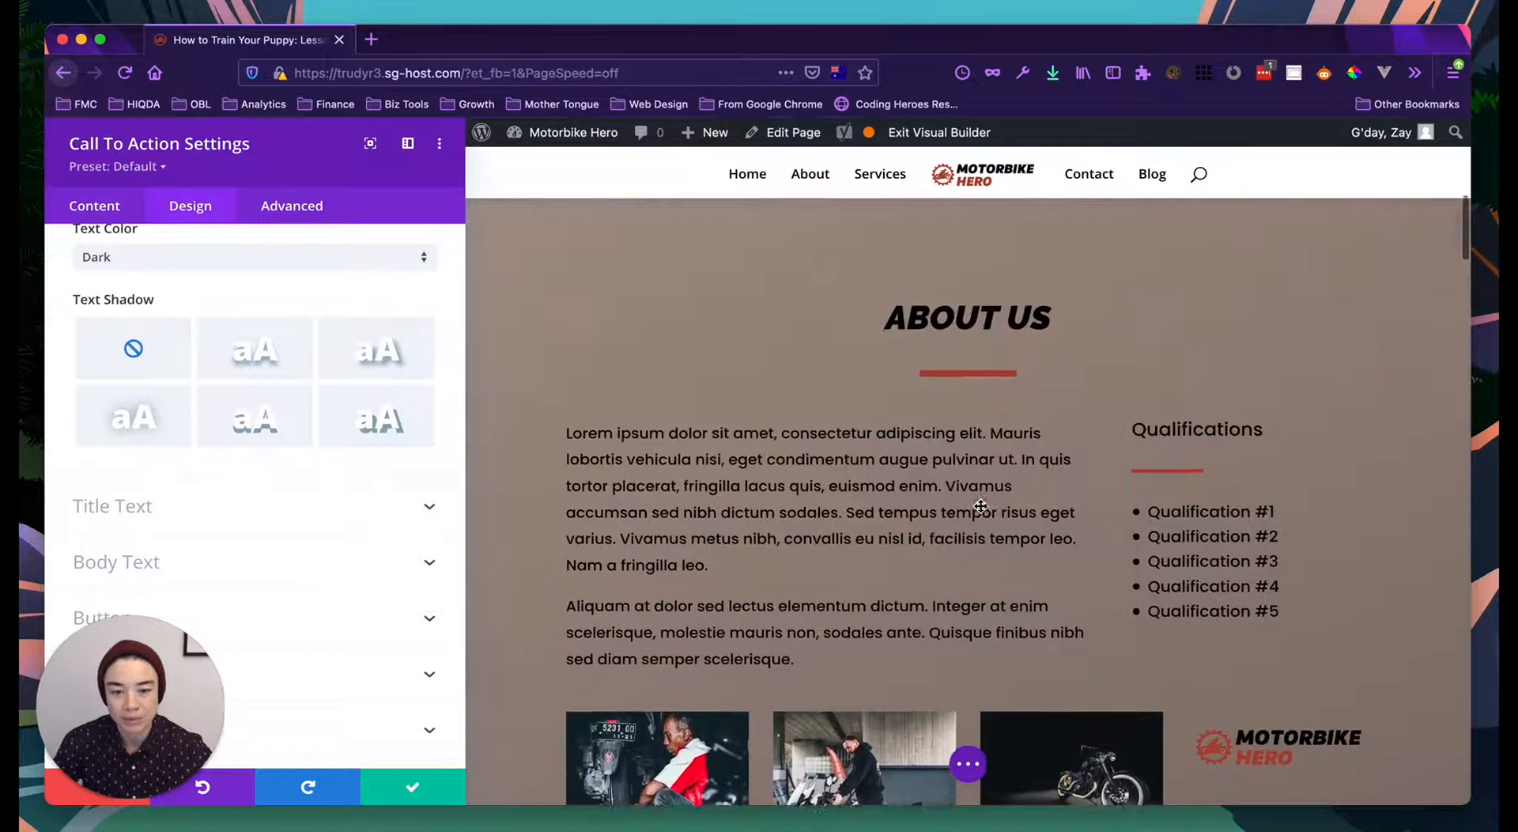
scroll(981, 506, down, 10)
scroll(980, 506, down, 5)
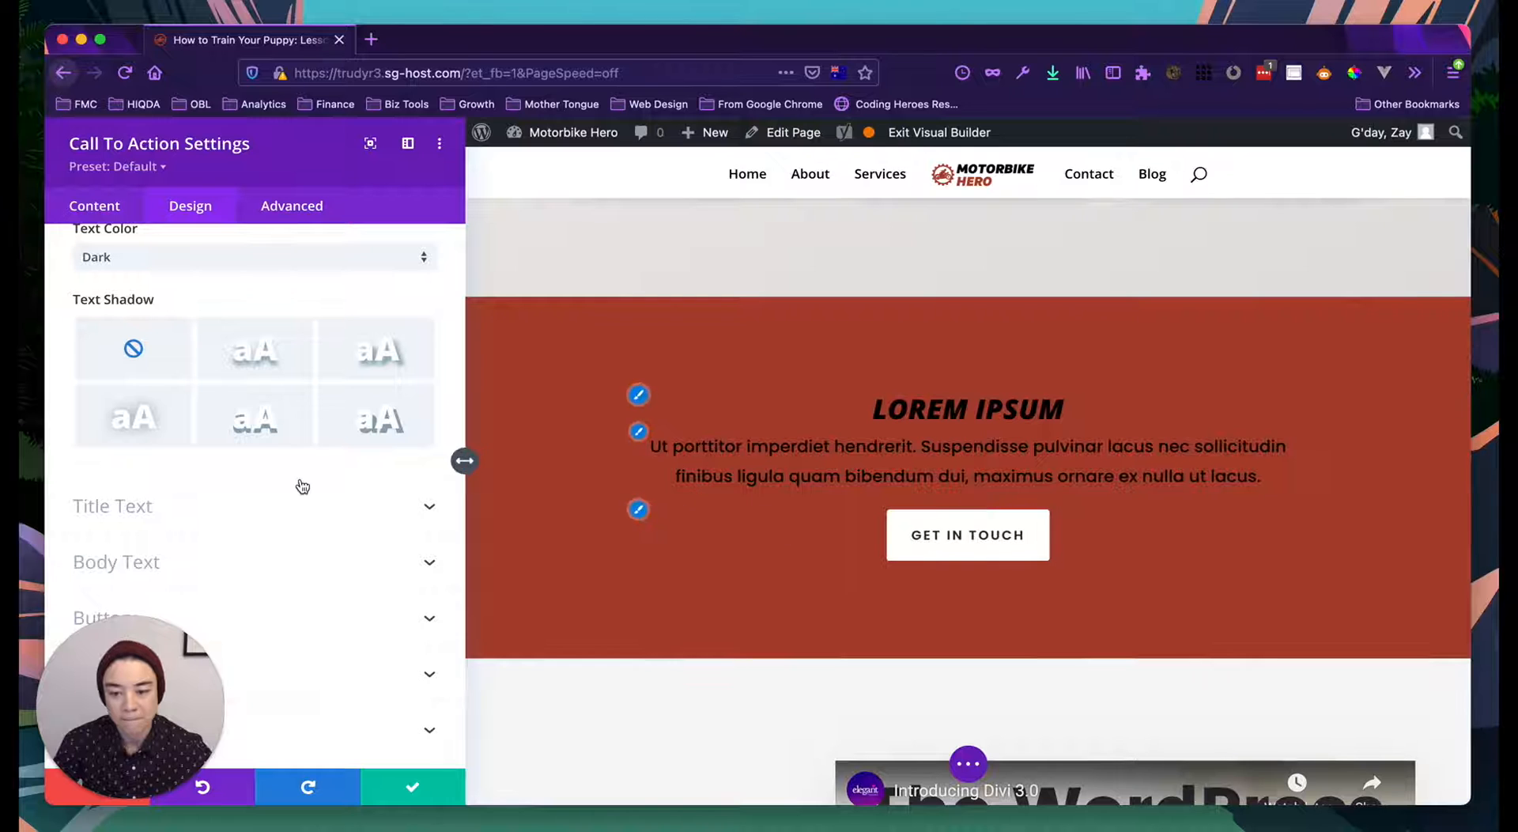
Step: Set the text color of the call-to-action's Get In Touch button to black
scroll(302, 486, down, 3)
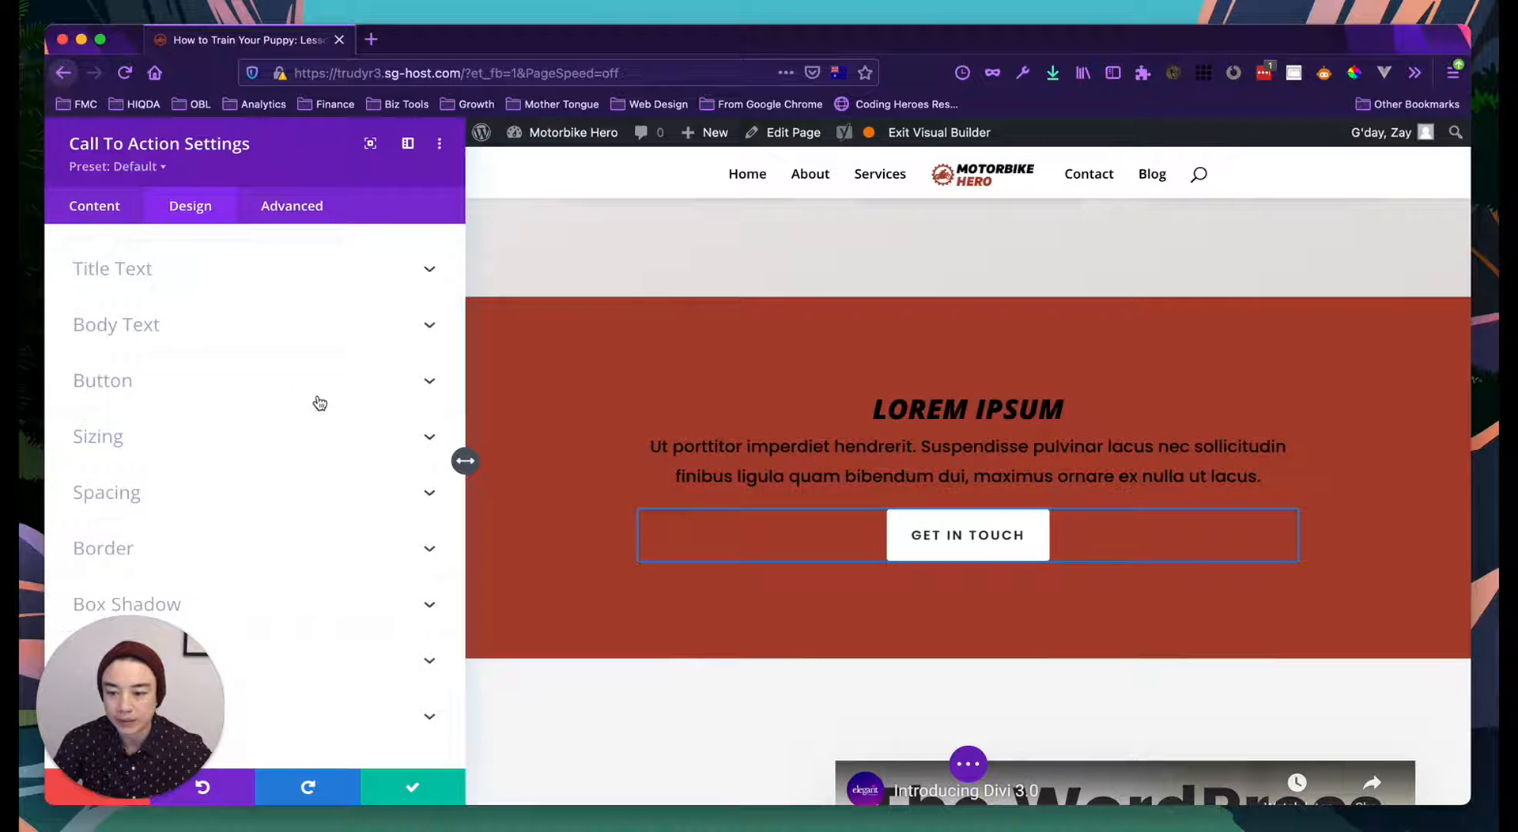
click(258, 391)
scroll(202, 372, down, 1)
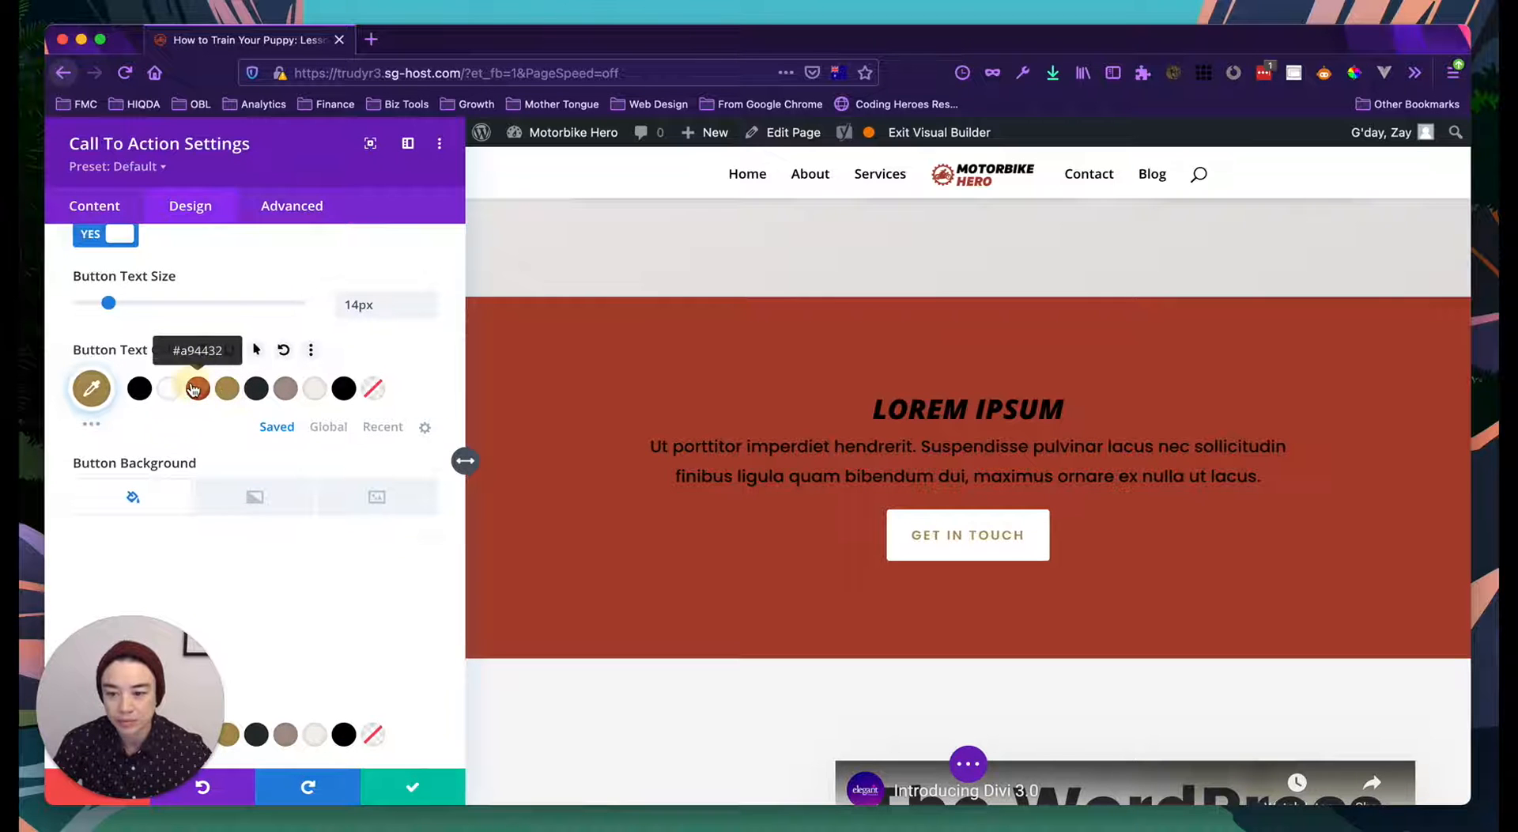
click(142, 393)
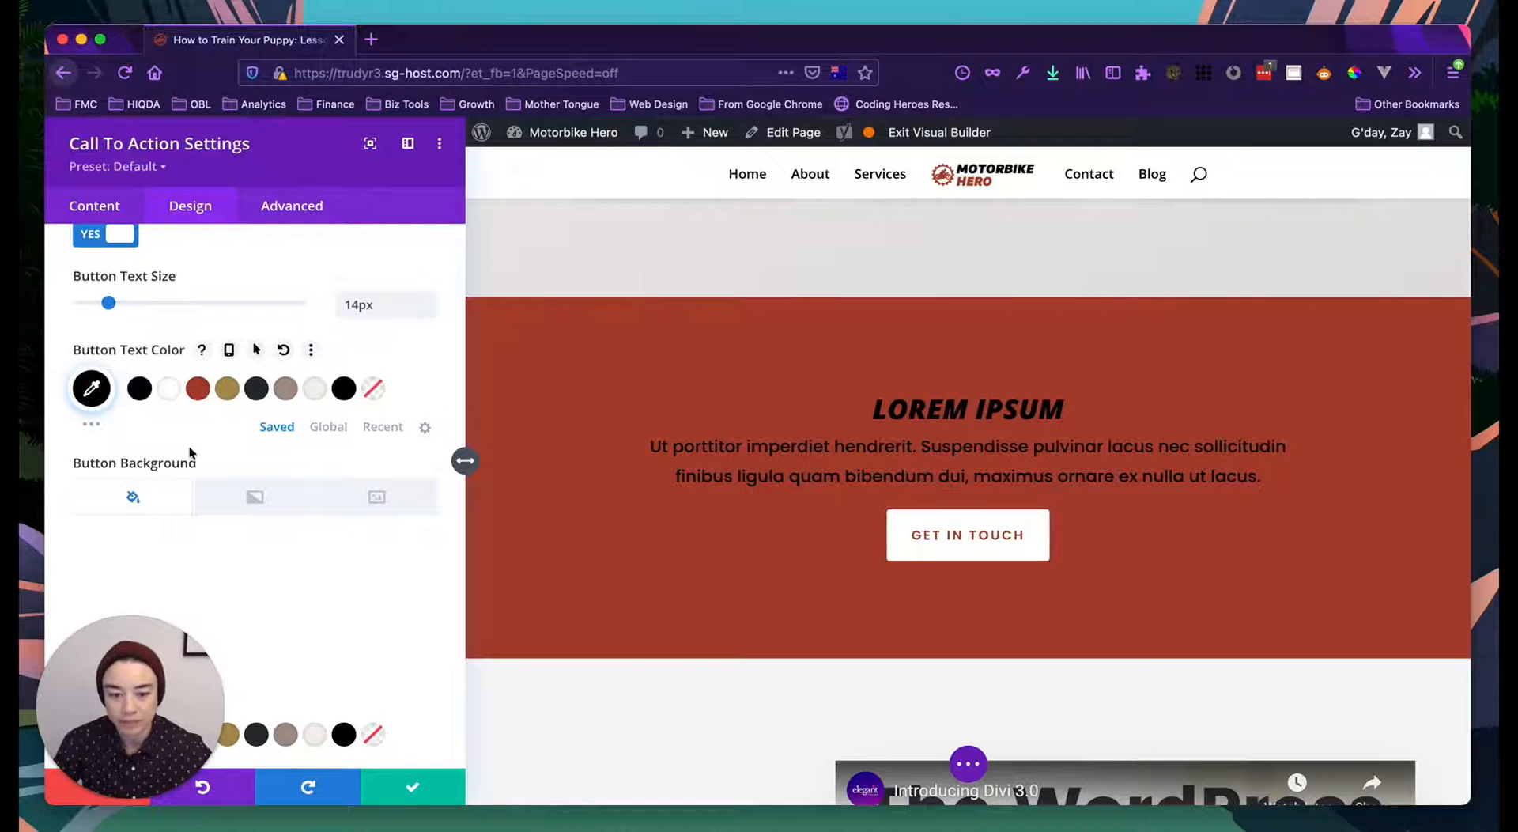
Step: Set the Get In Touch button's background and border color to gold #ae9259
scroll(187, 451, down, 3)
scroll(307, 445, up, 1)
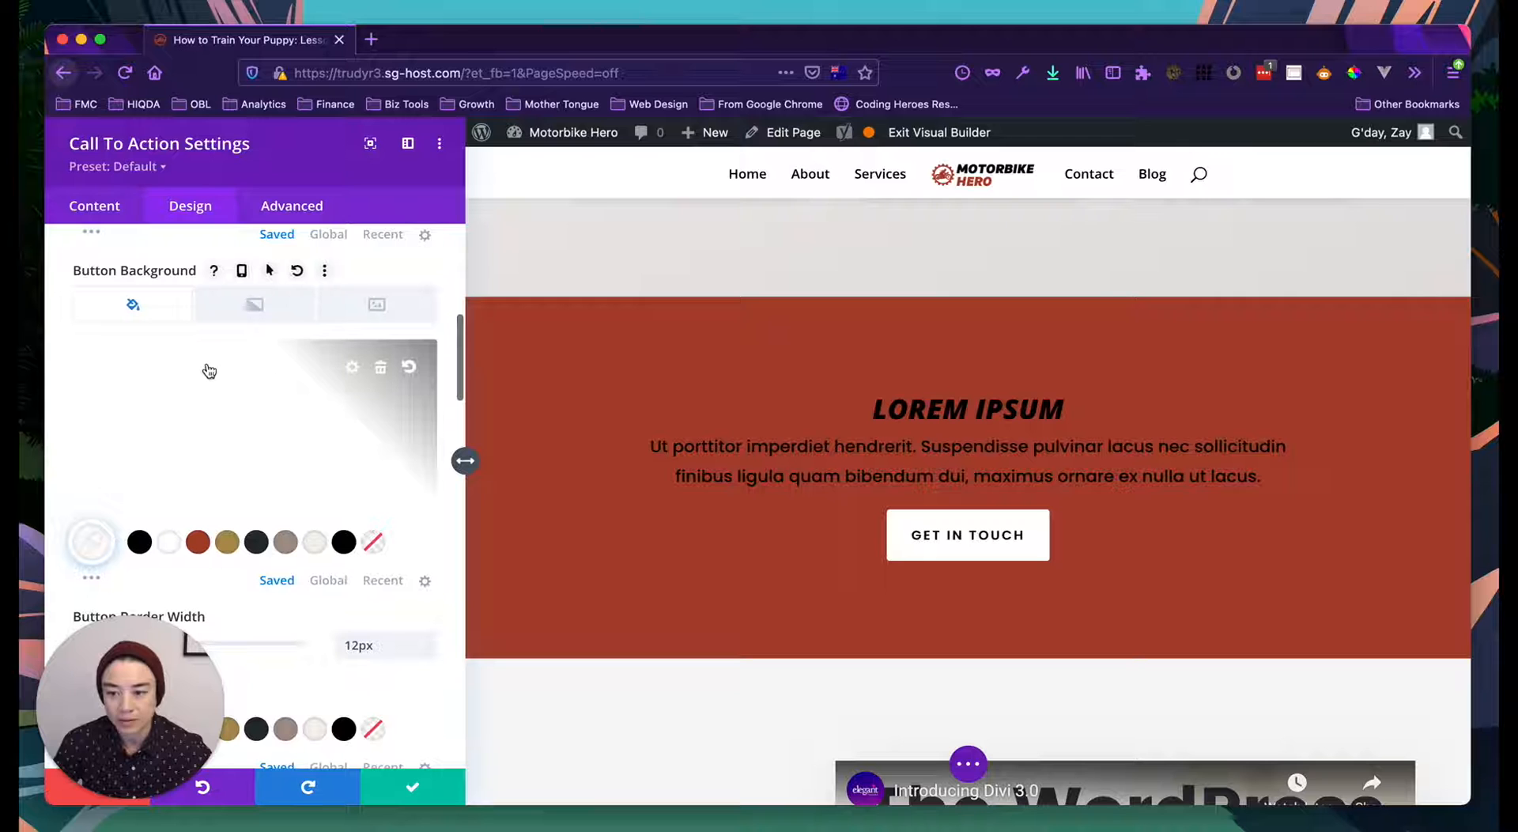
drag(126, 668, 1347, 671)
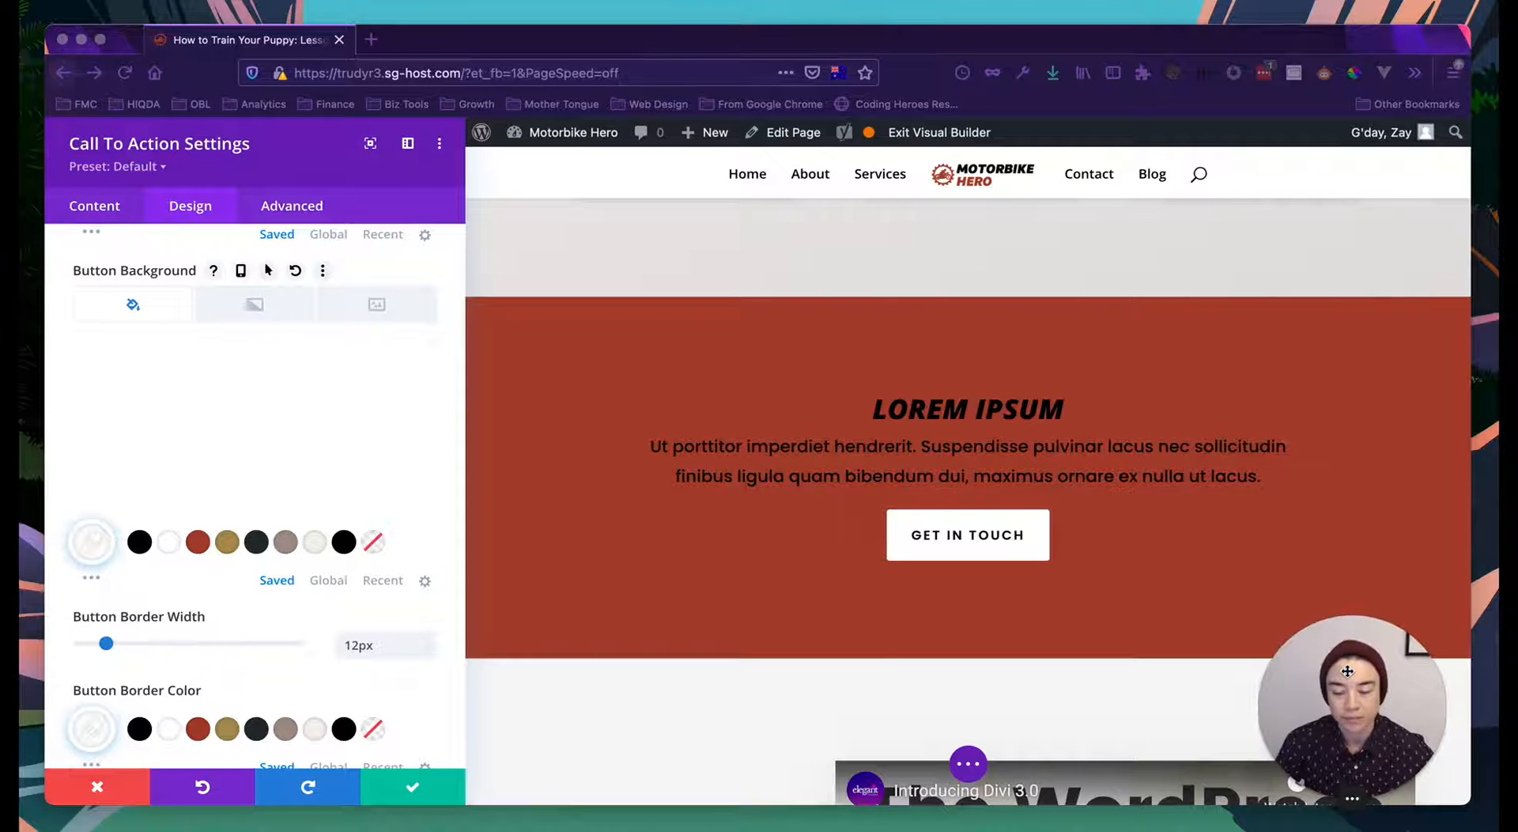
click(233, 549)
click(233, 549)
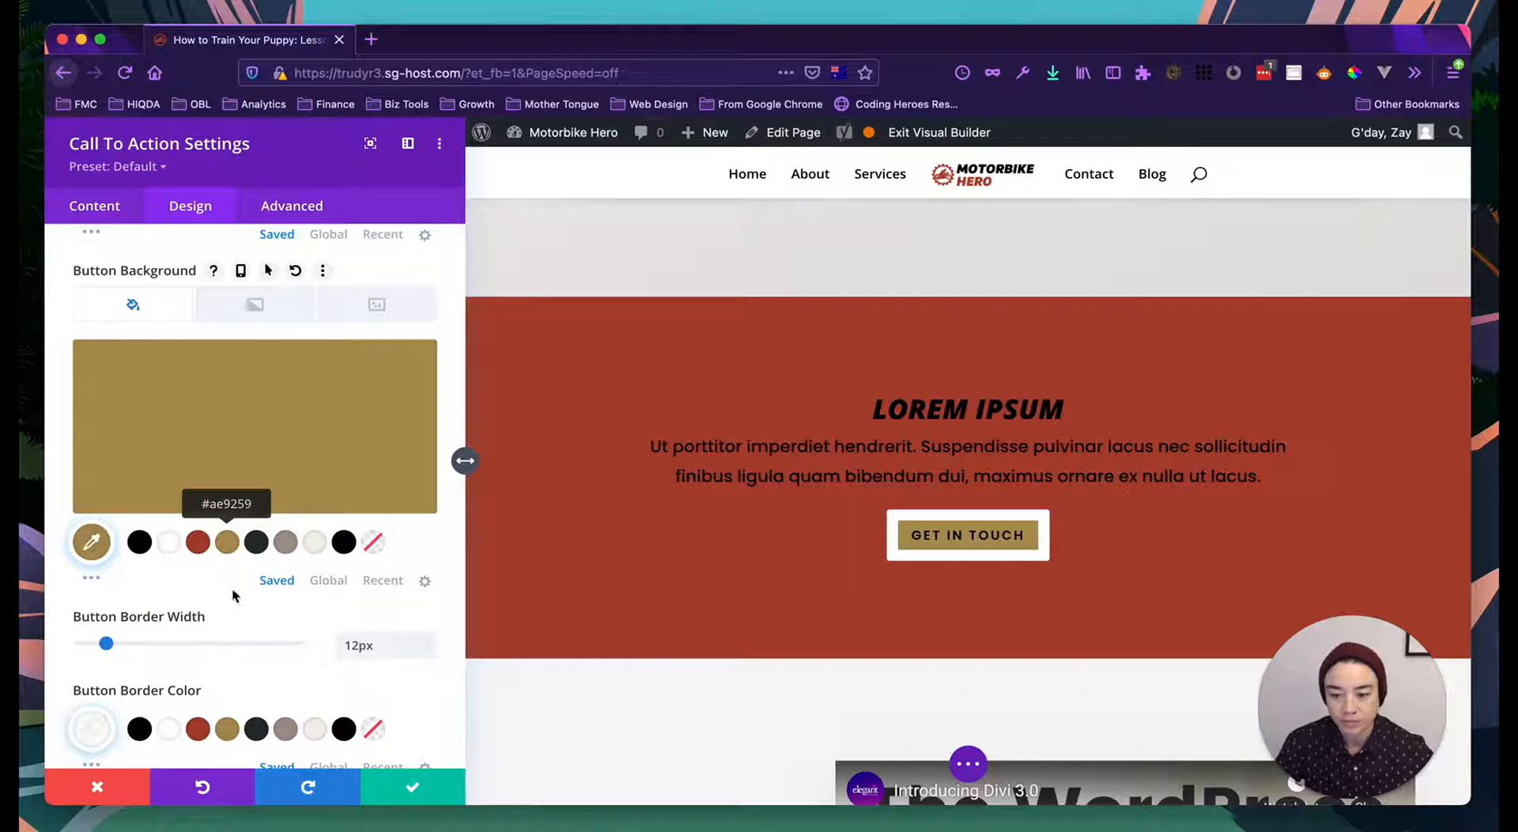
scroll(234, 601, down, 2)
click(222, 680)
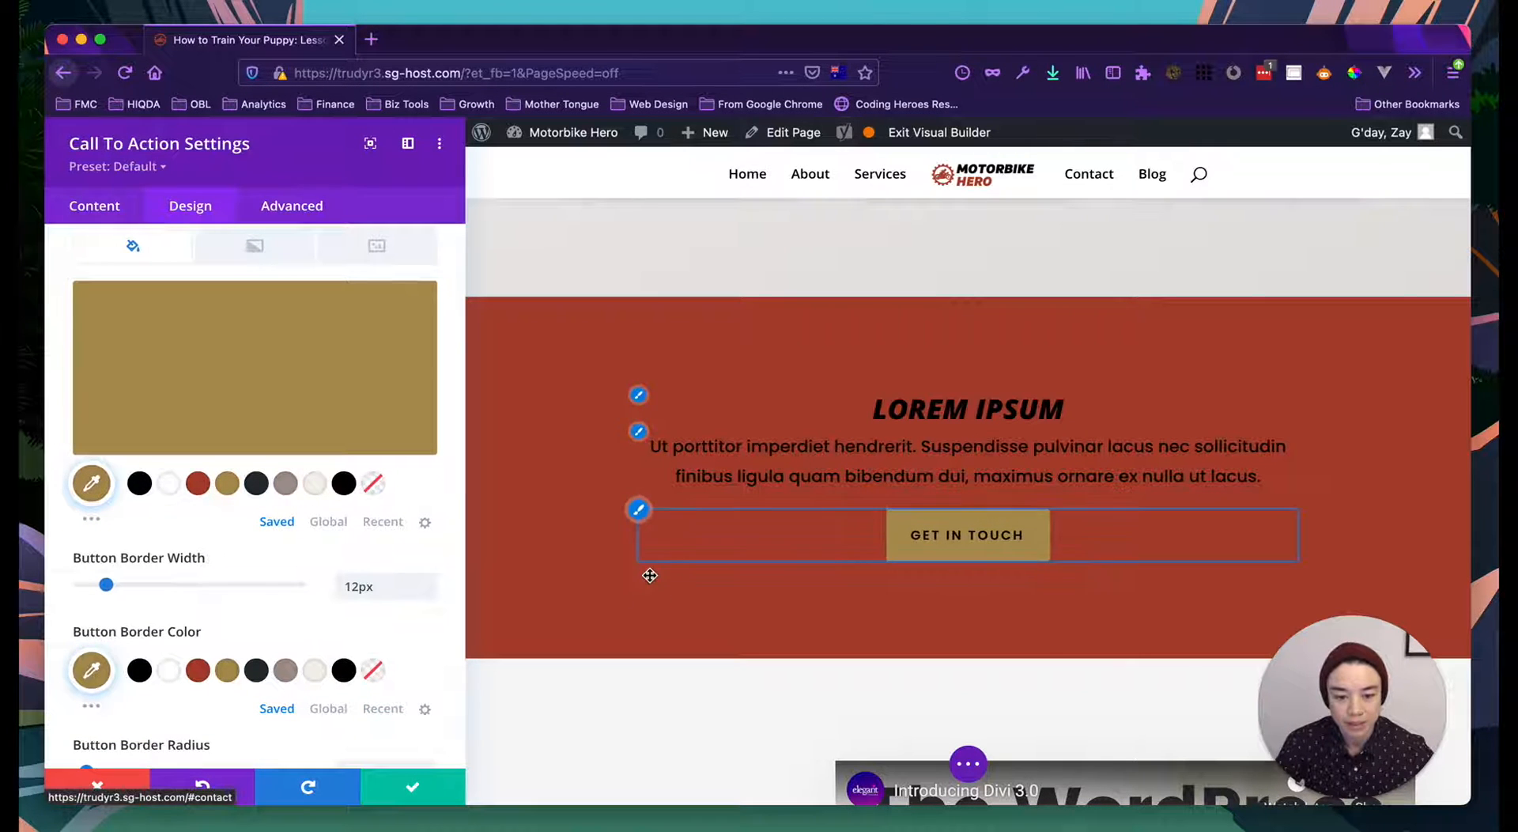
Step: Change the Get In Touch button's border and background to black and its text to white
scroll(790, 697, up, 1)
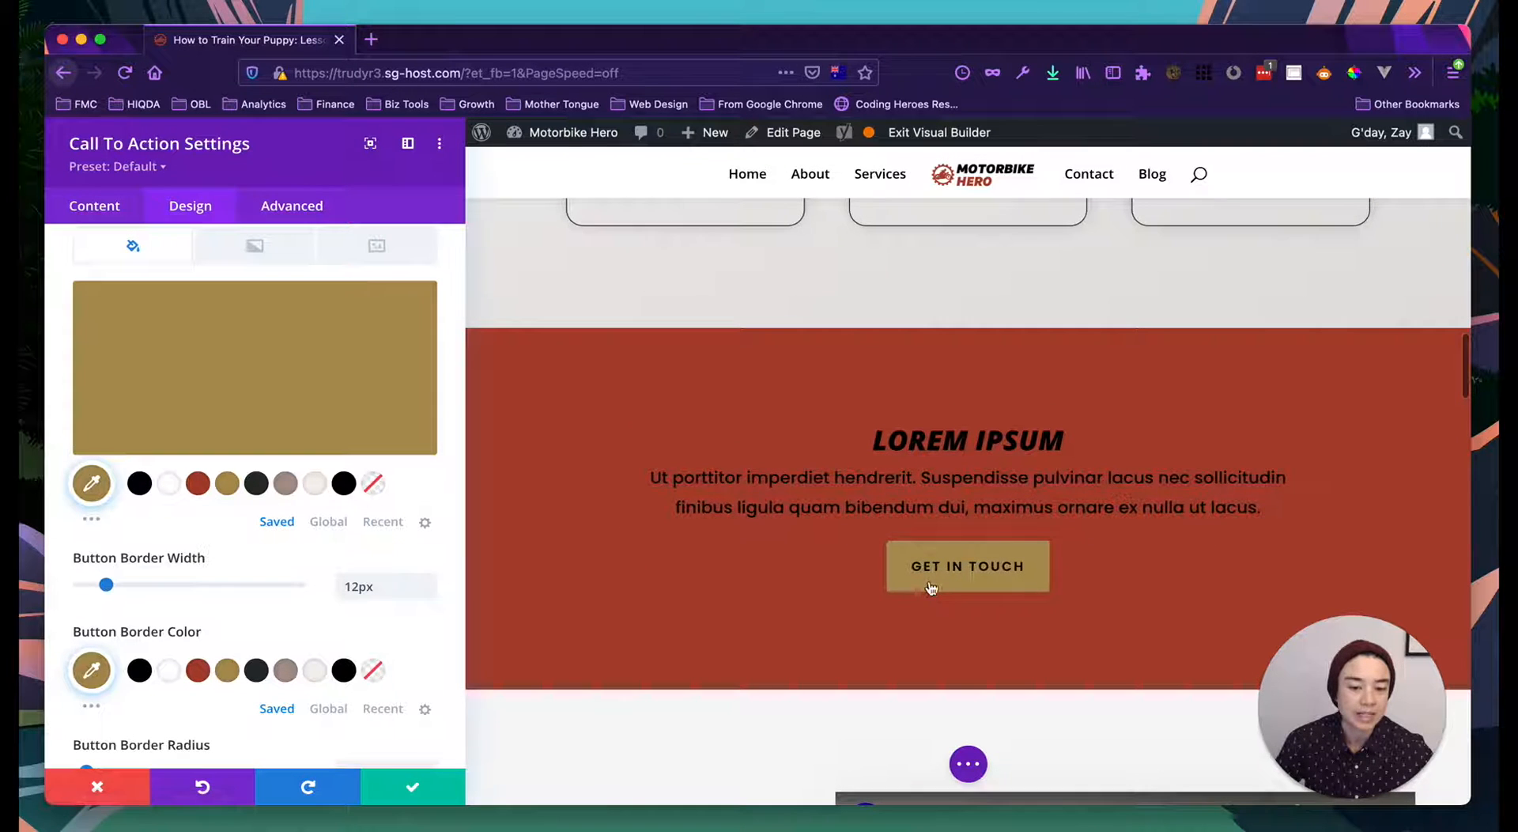
scroll(929, 601, up, 5)
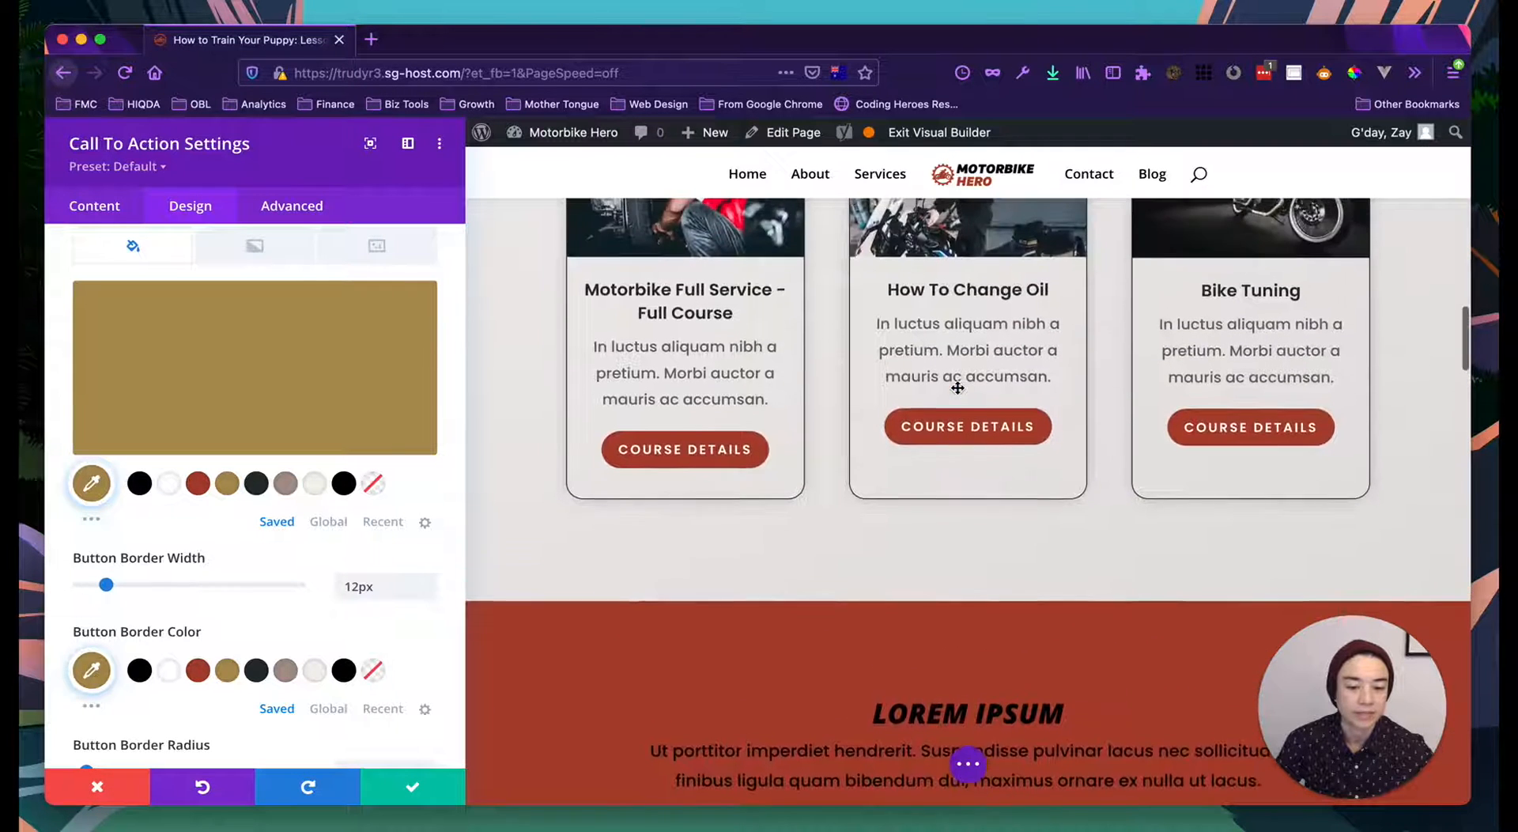
scroll(957, 389, down, 5)
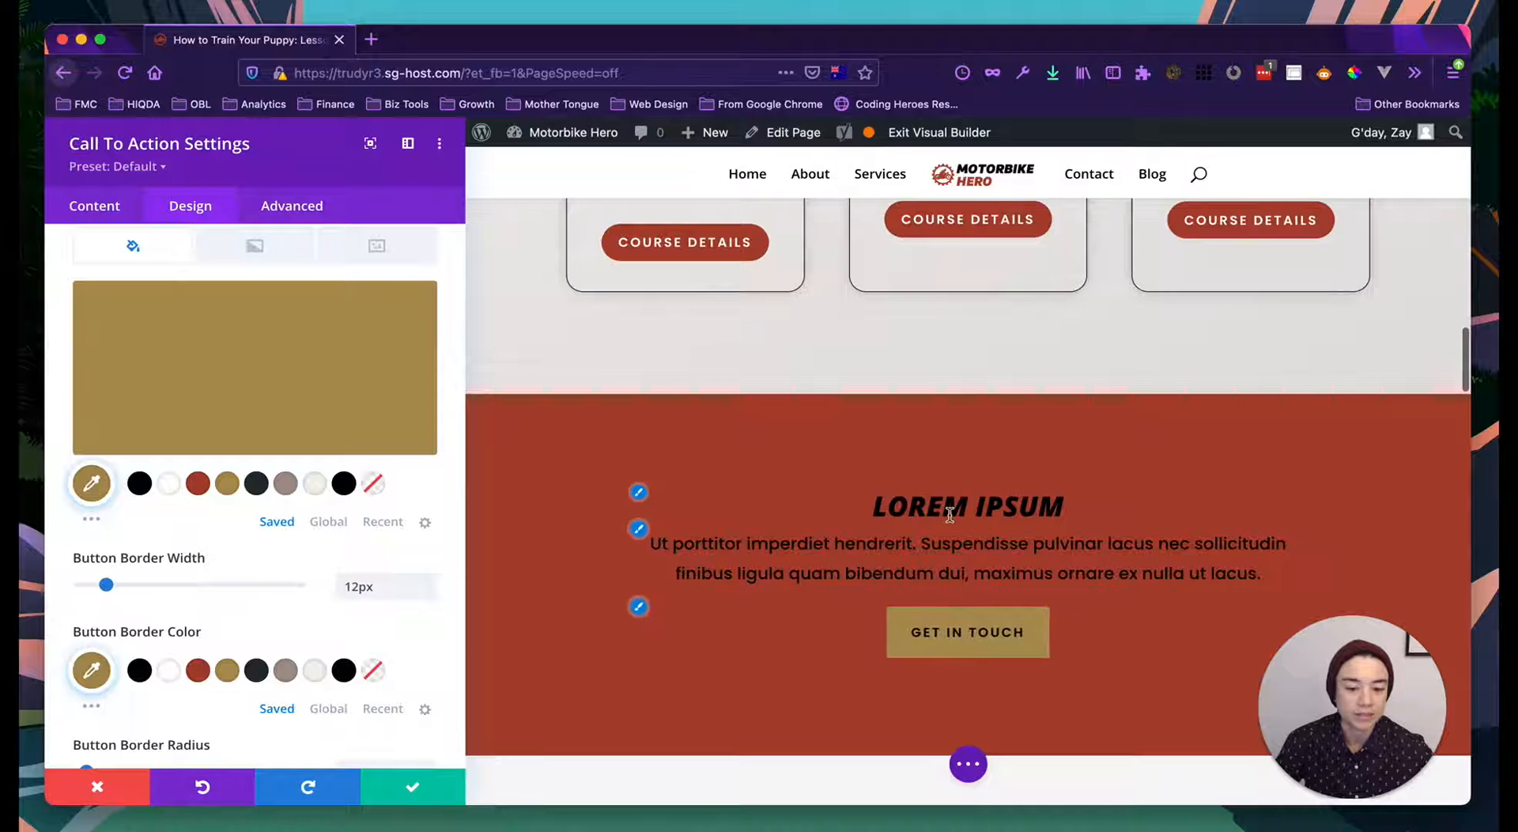
scroll(950, 514, up, 9)
scroll(949, 515, down, 8)
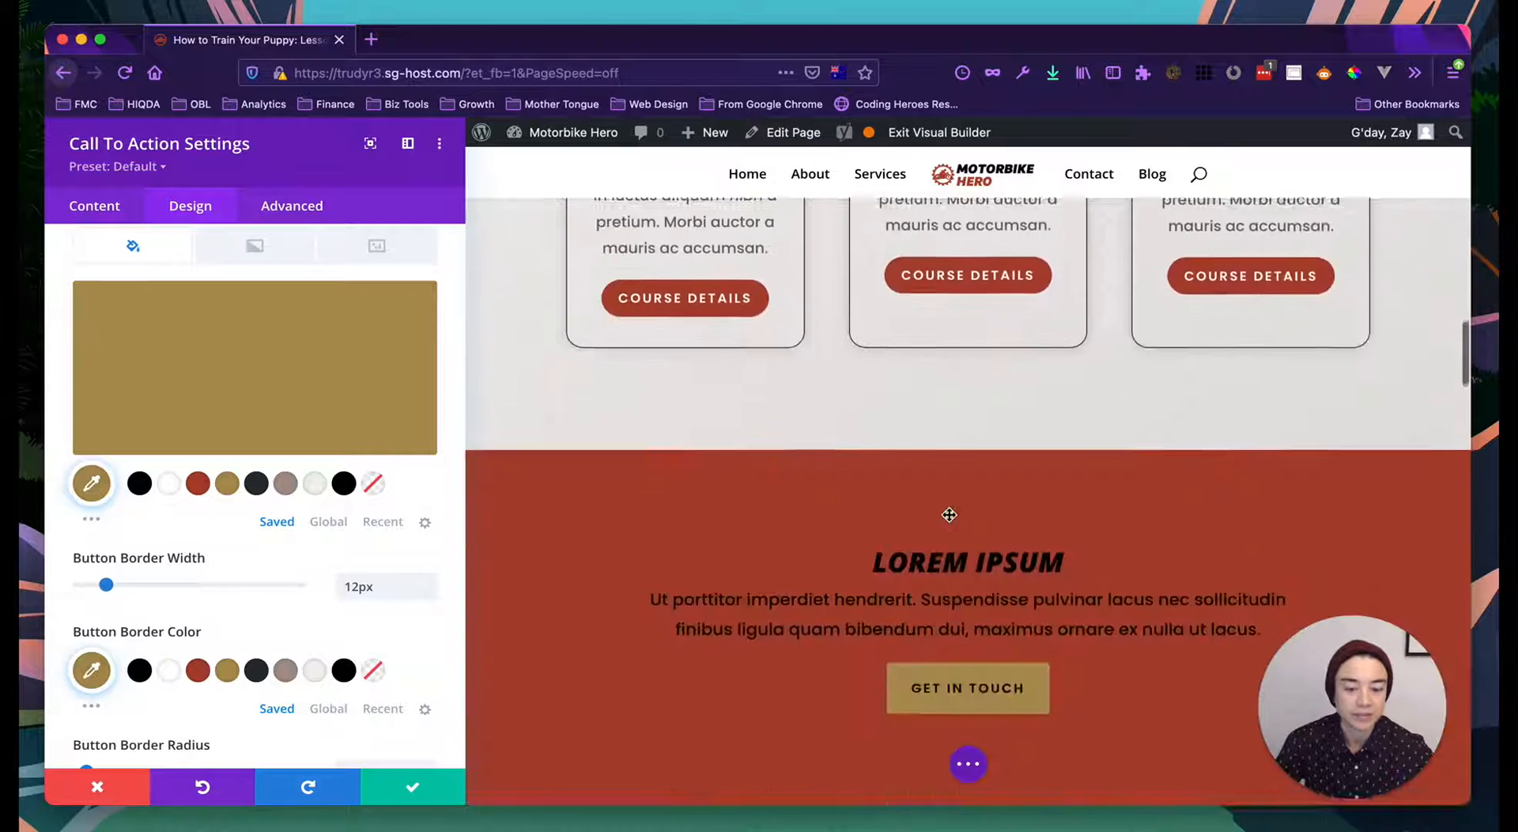
scroll(949, 514, down, 6)
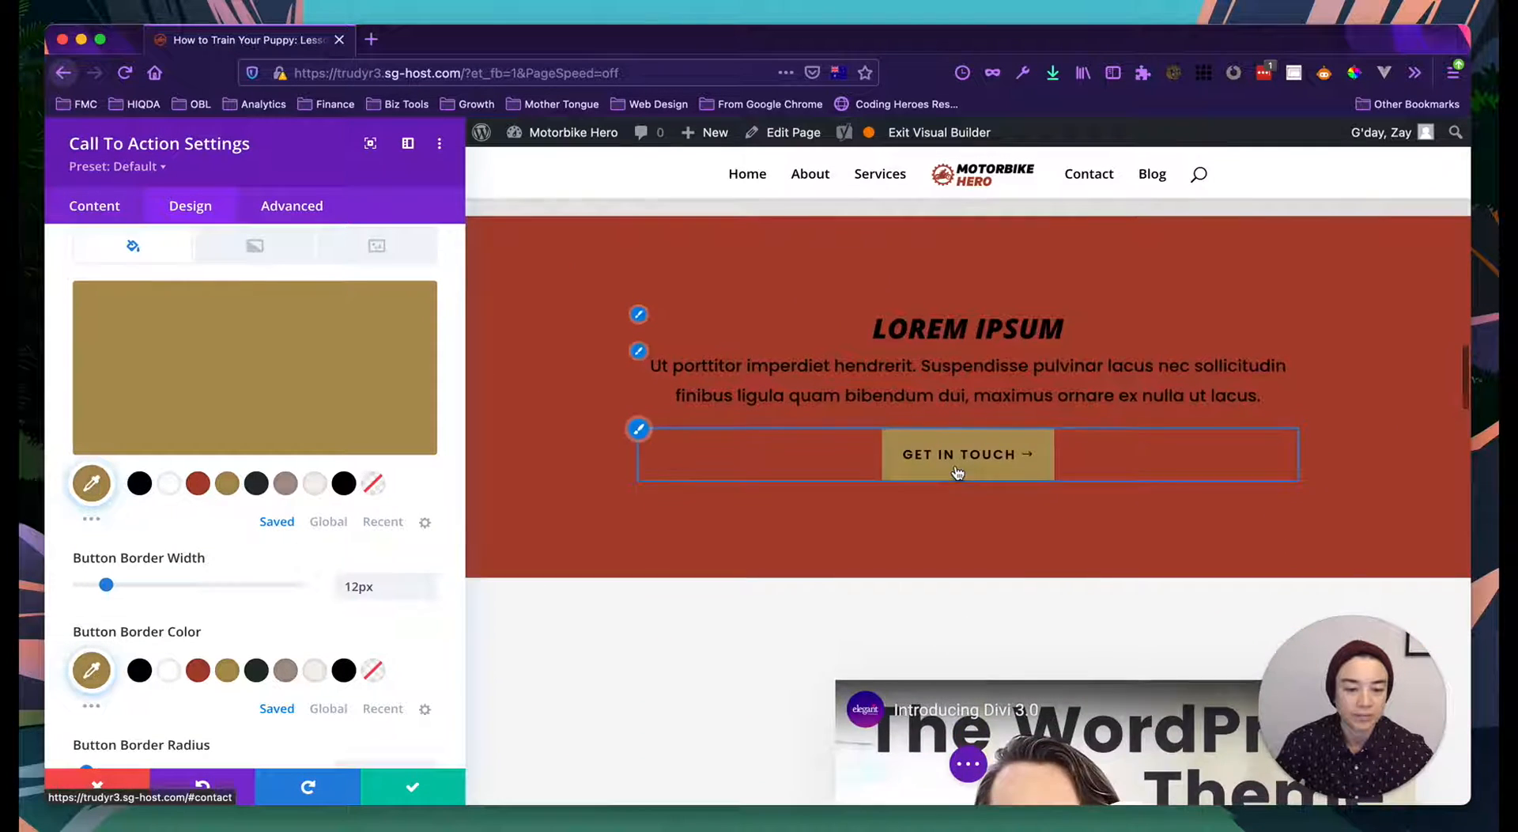
scroll(958, 472, up, 4)
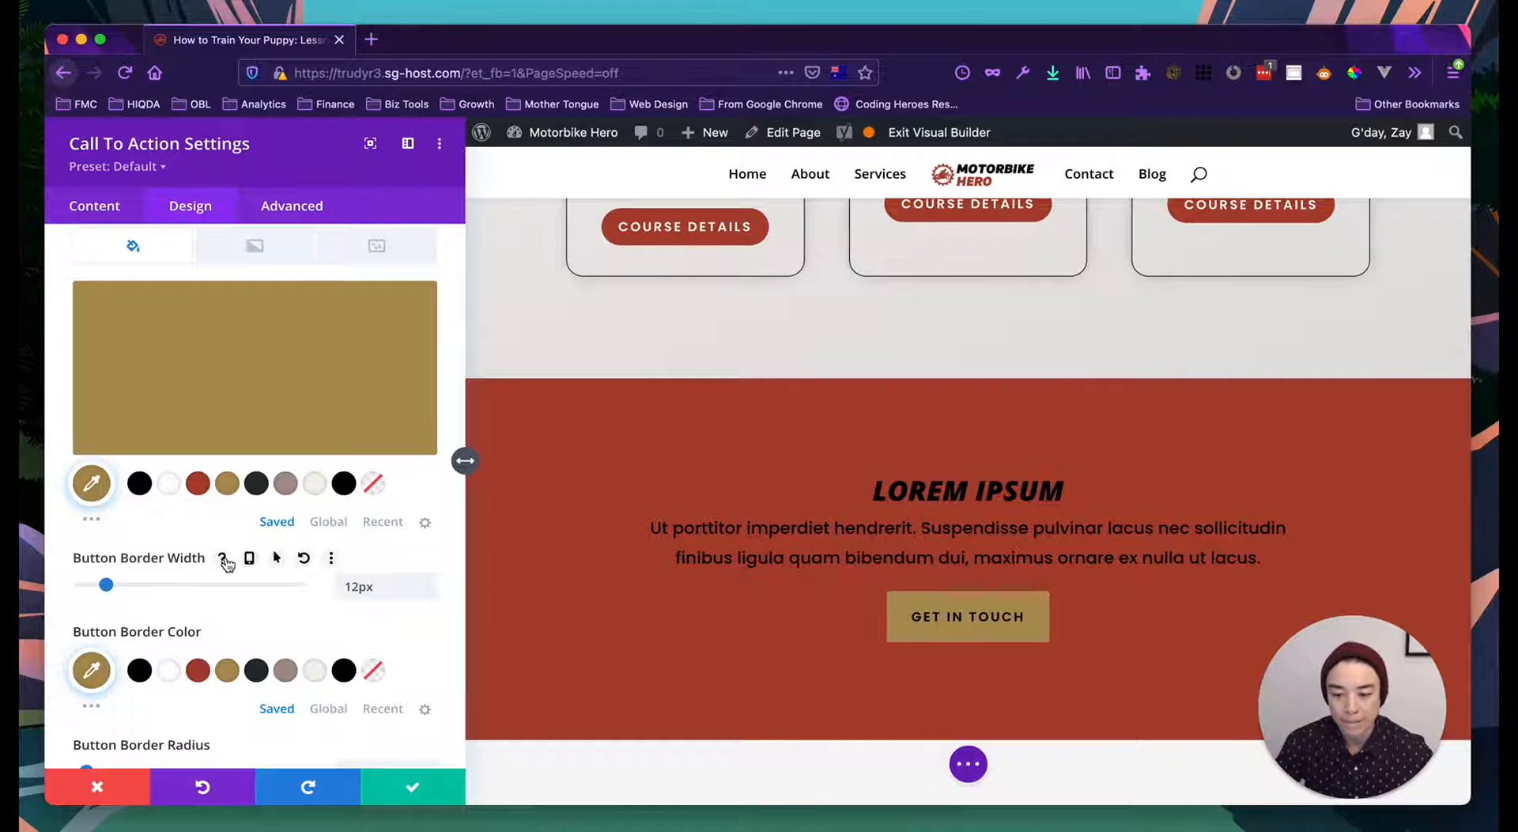
click(142, 656)
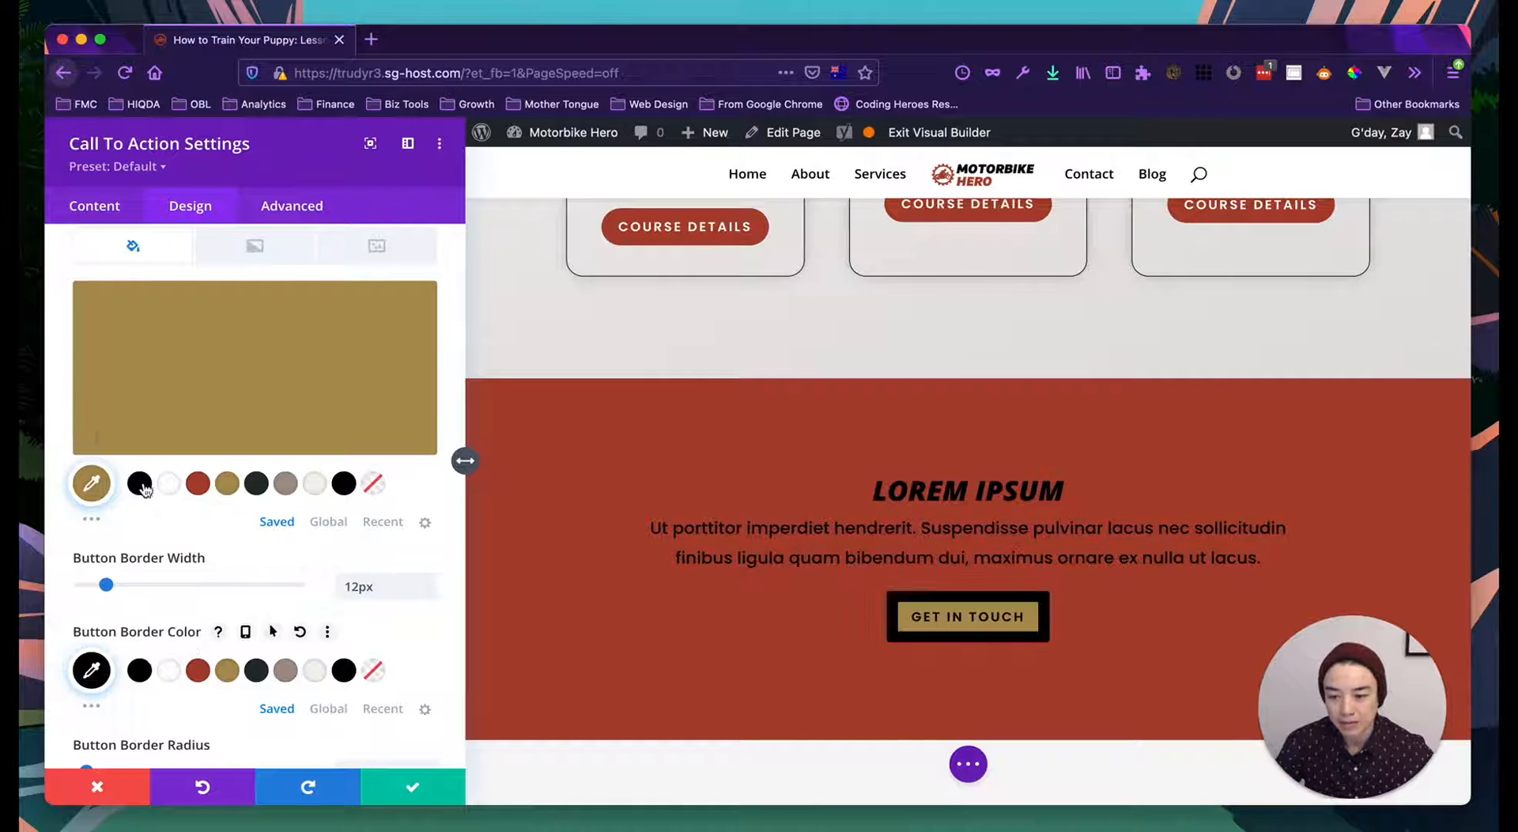
click(140, 485)
scroll(261, 537, up, 5)
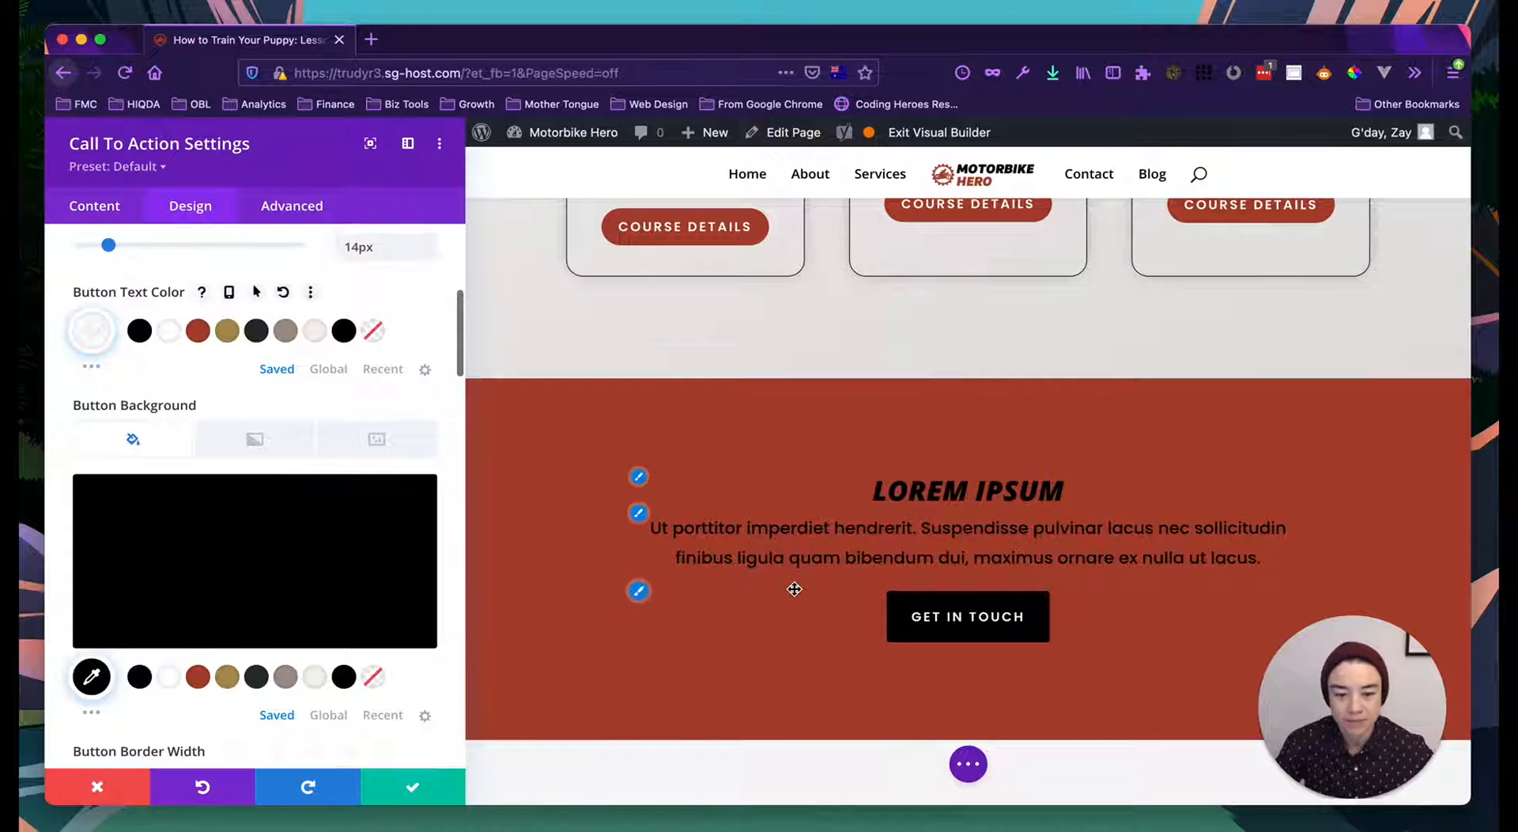
Step: Check how the Get In Touch button fits with the neighbouring course and video sections
scroll(795, 589, down, 1)
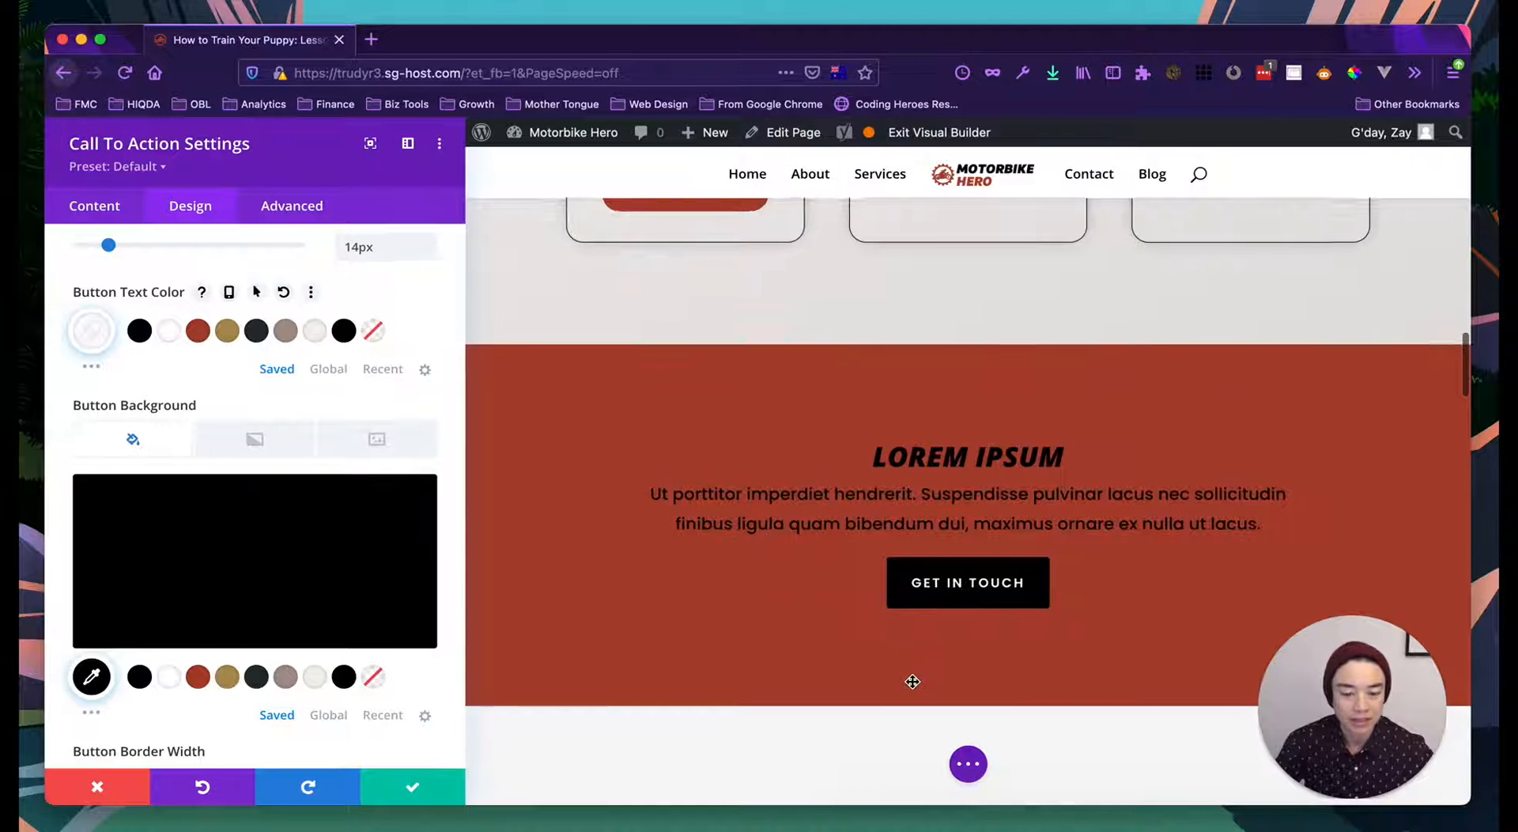
scroll(909, 678, down, 3)
scroll(816, 616, down, 3)
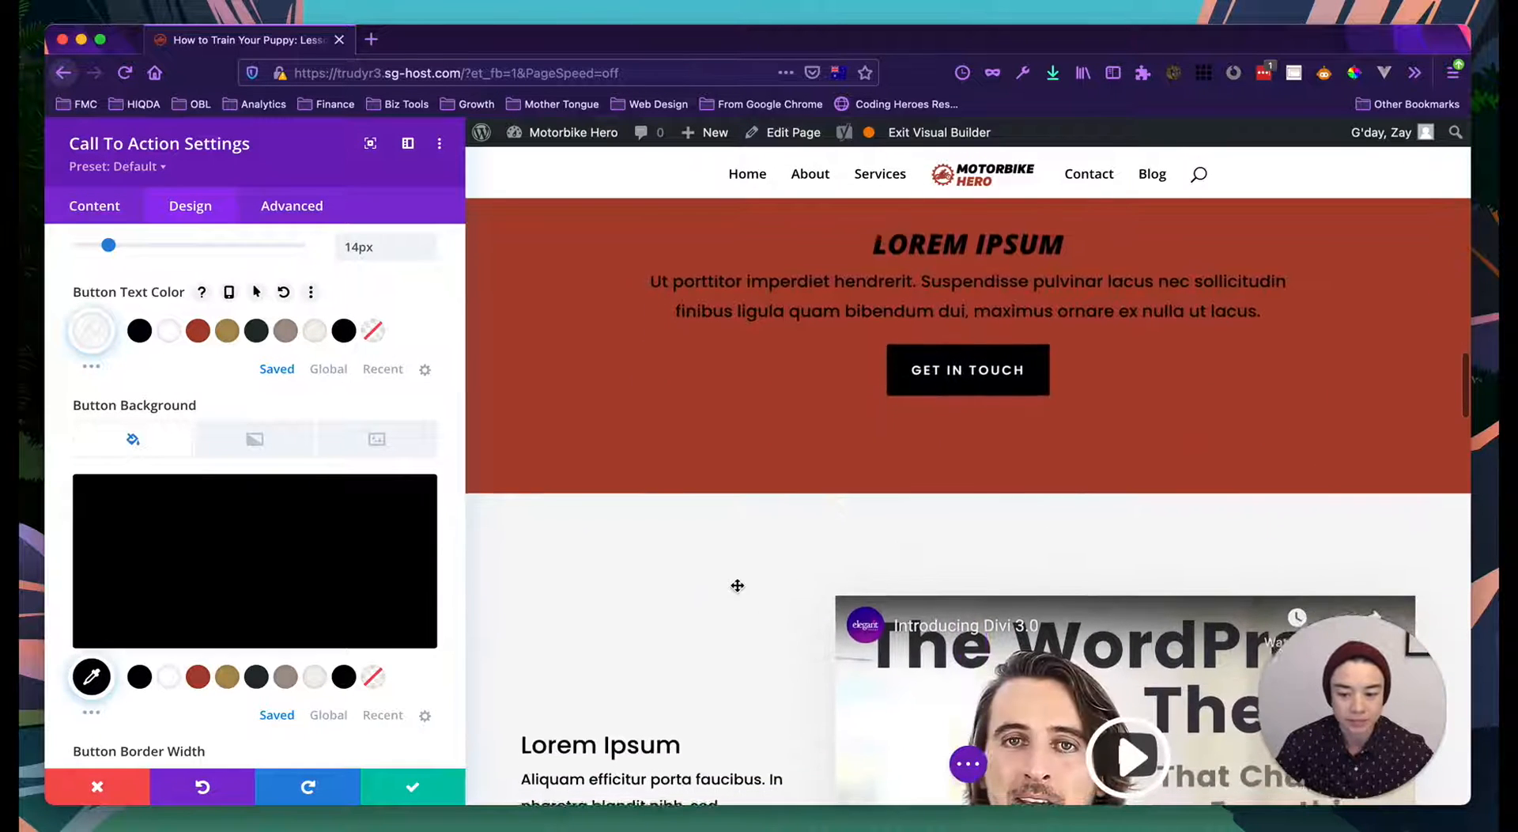
scroll(735, 583, up, 3)
scroll(713, 481, up, 2)
scroll(221, 459, up, 8)
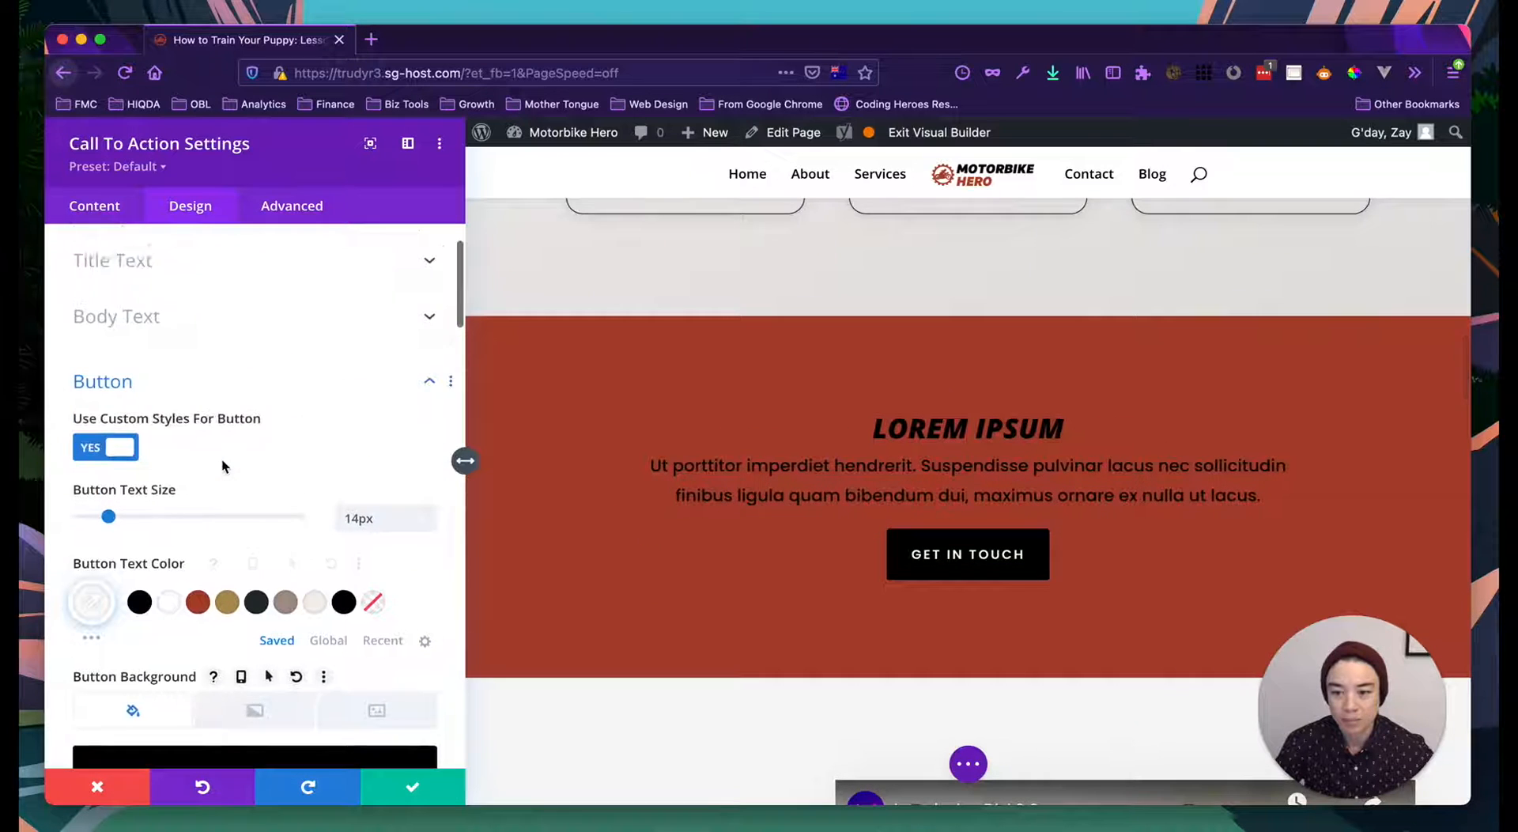
scroll(923, 628, up, 4)
scroll(923, 628, down, 2)
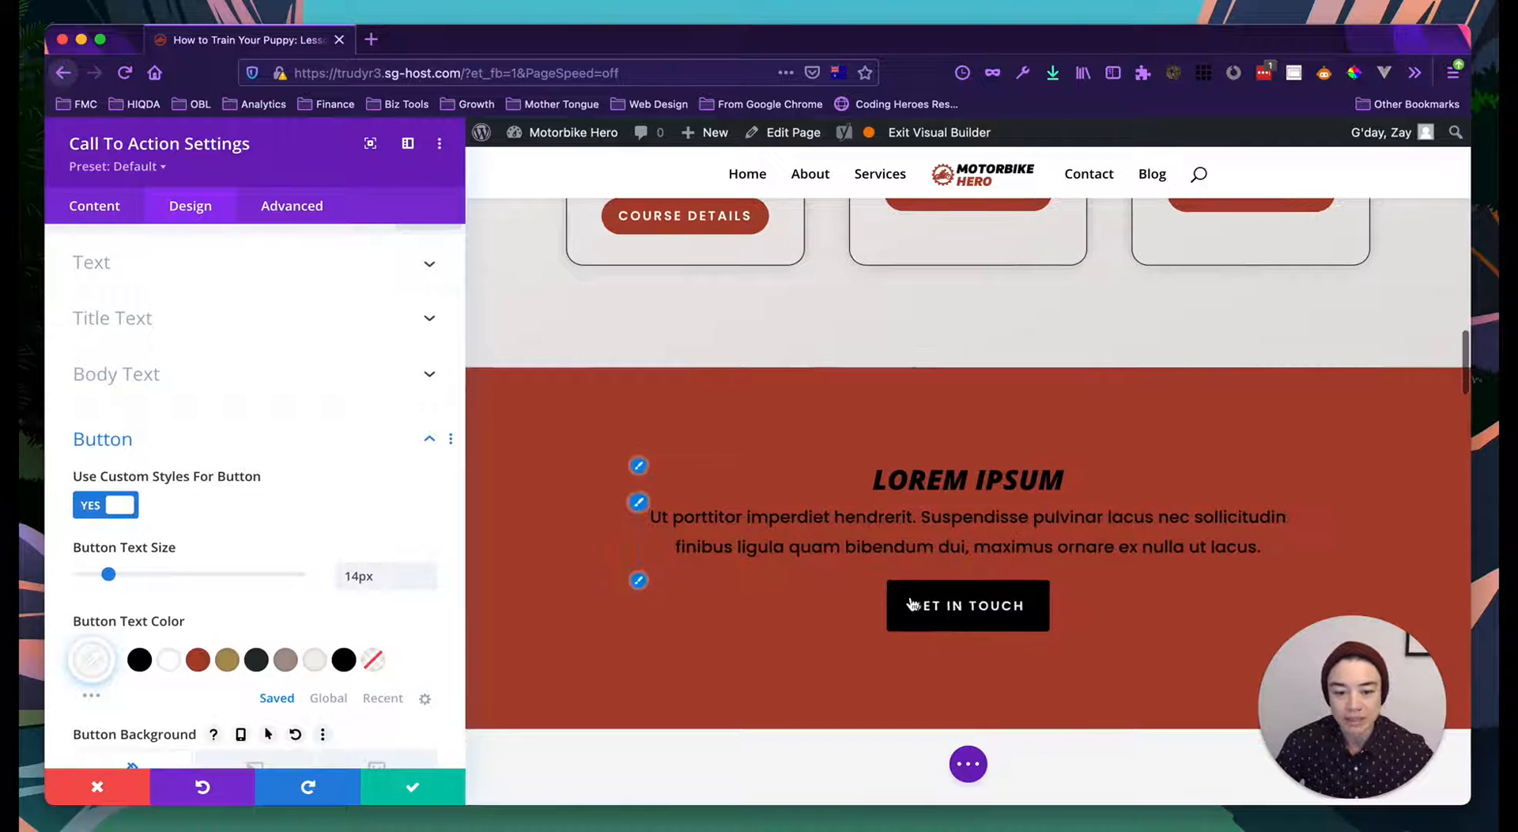
scroll(656, 438, up, 3)
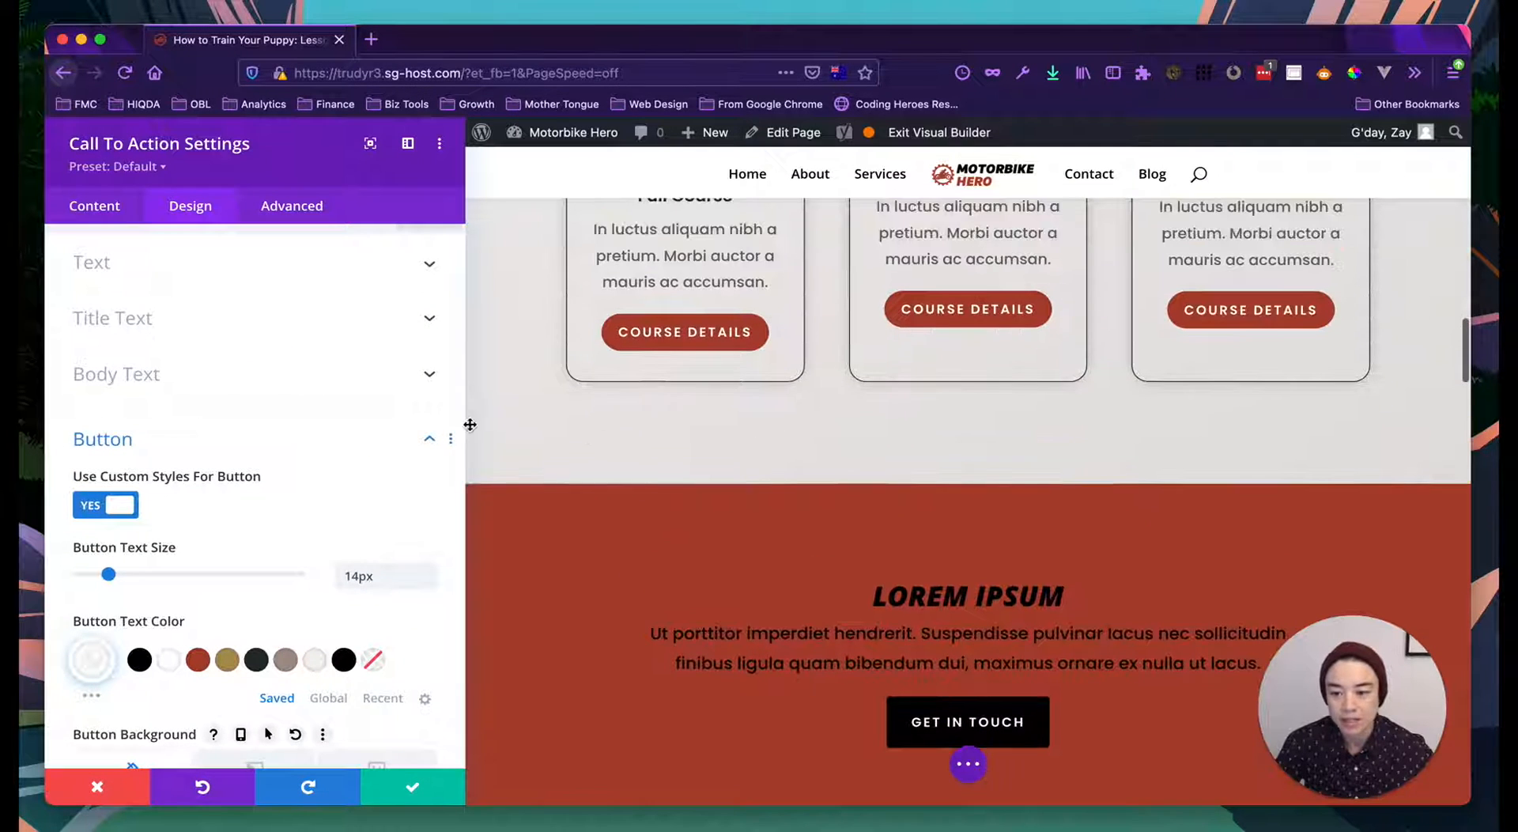
Step: Save the call-to-action module's settings and return to its red section on the page
scroll(199, 355, up, 1)
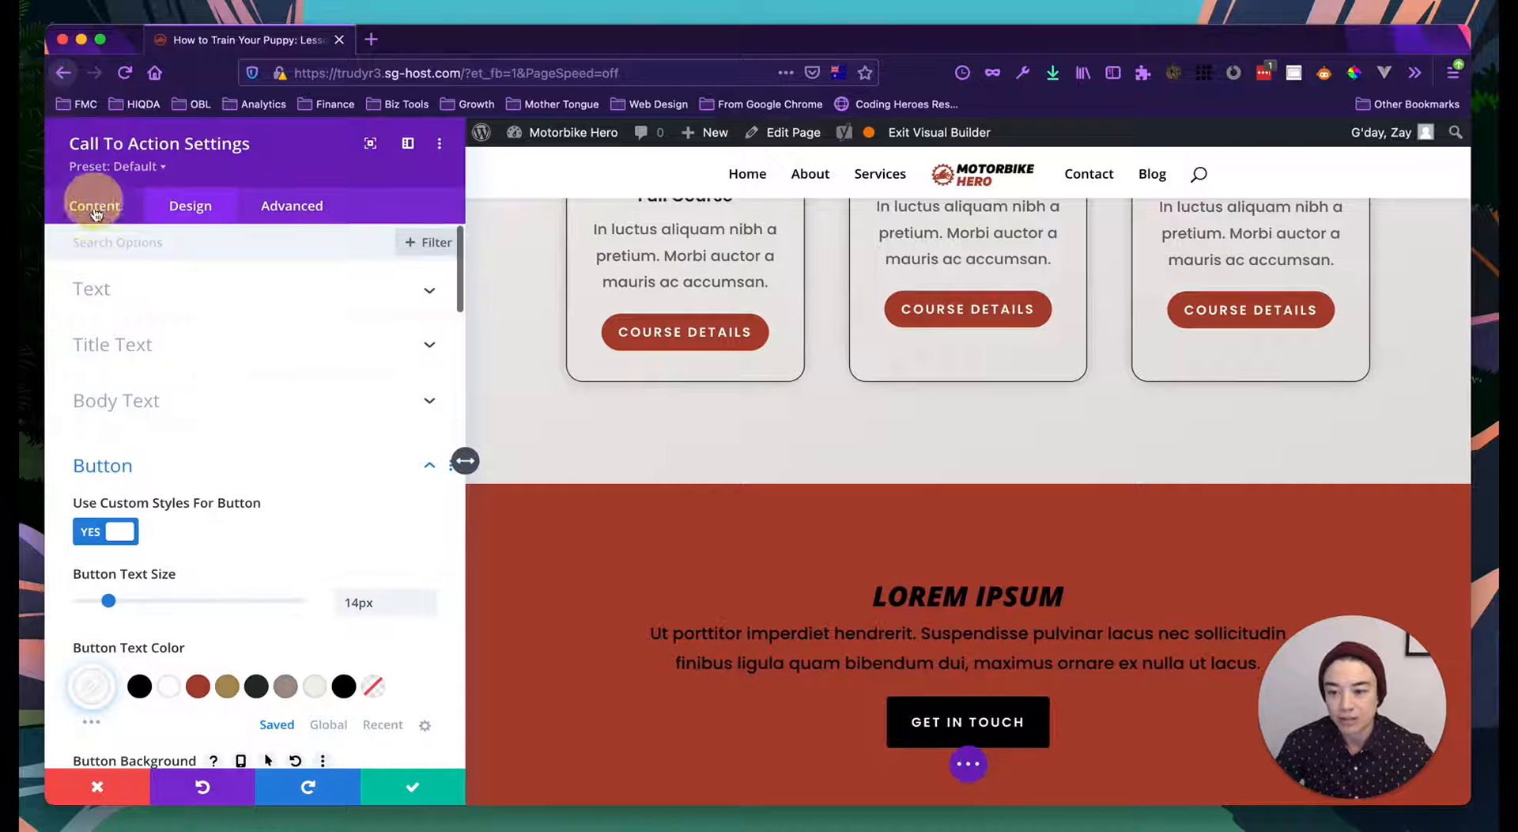
click(415, 790)
scroll(198, 514, down, 4)
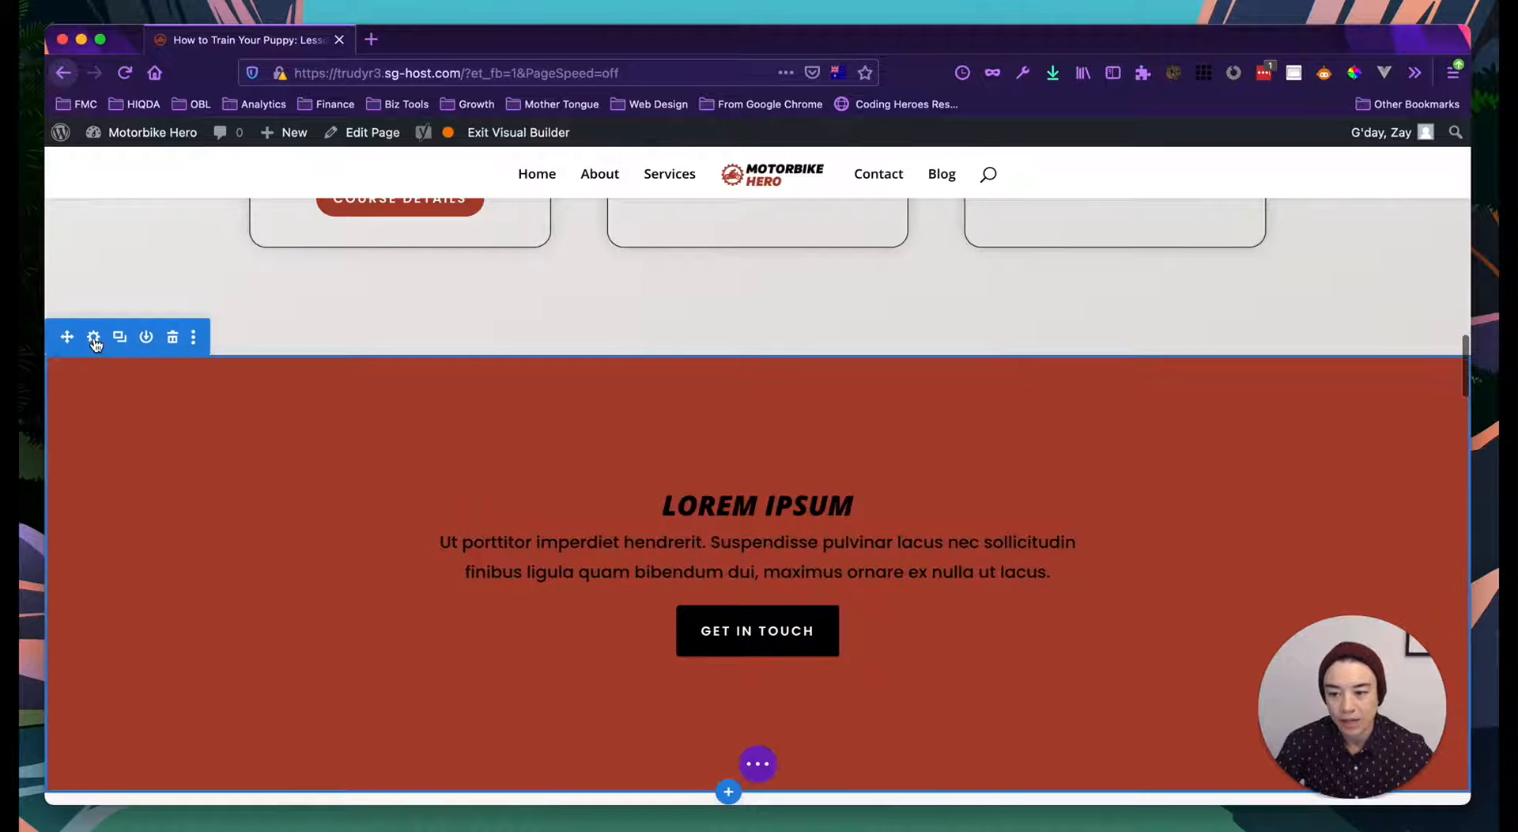
Step: Set the call-to-action section's background to gold #ae9259 and save the section settings
click(95, 338)
click(161, 333)
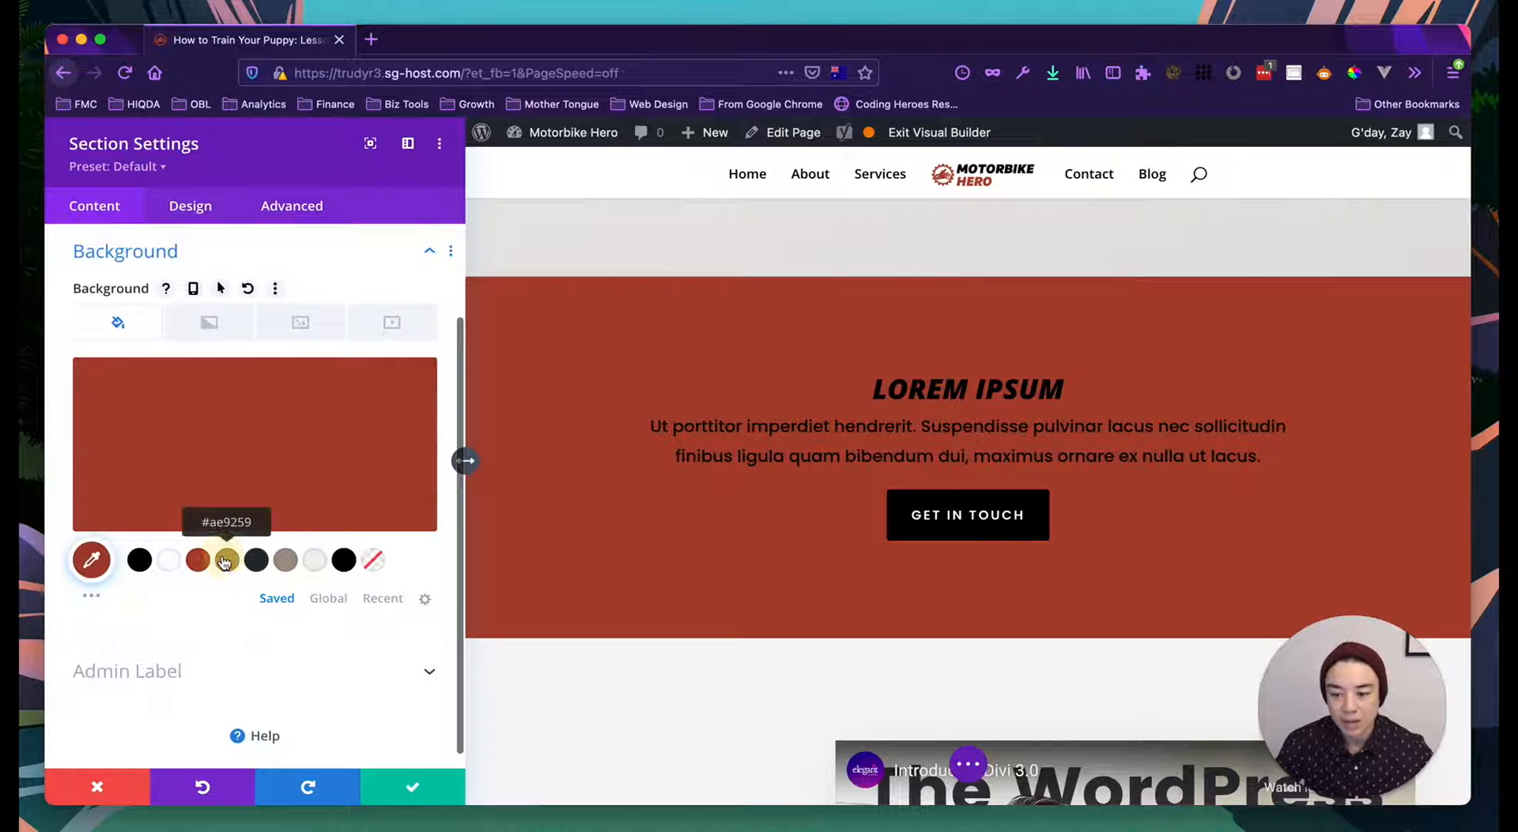
click(226, 560)
scroll(604, 554, up, 3)
scroll(604, 553, down, 2)
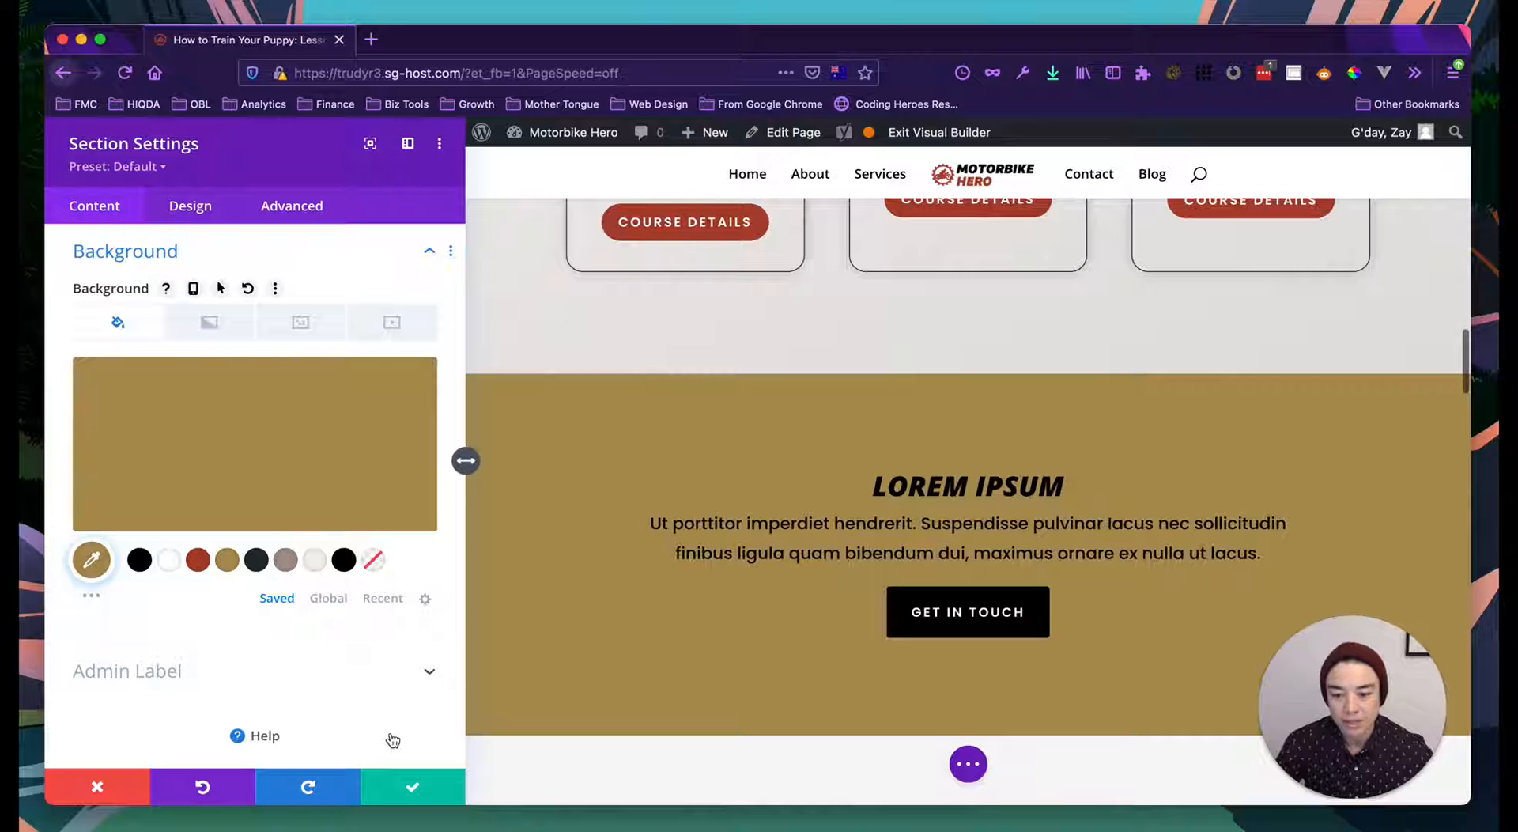
click(410, 787)
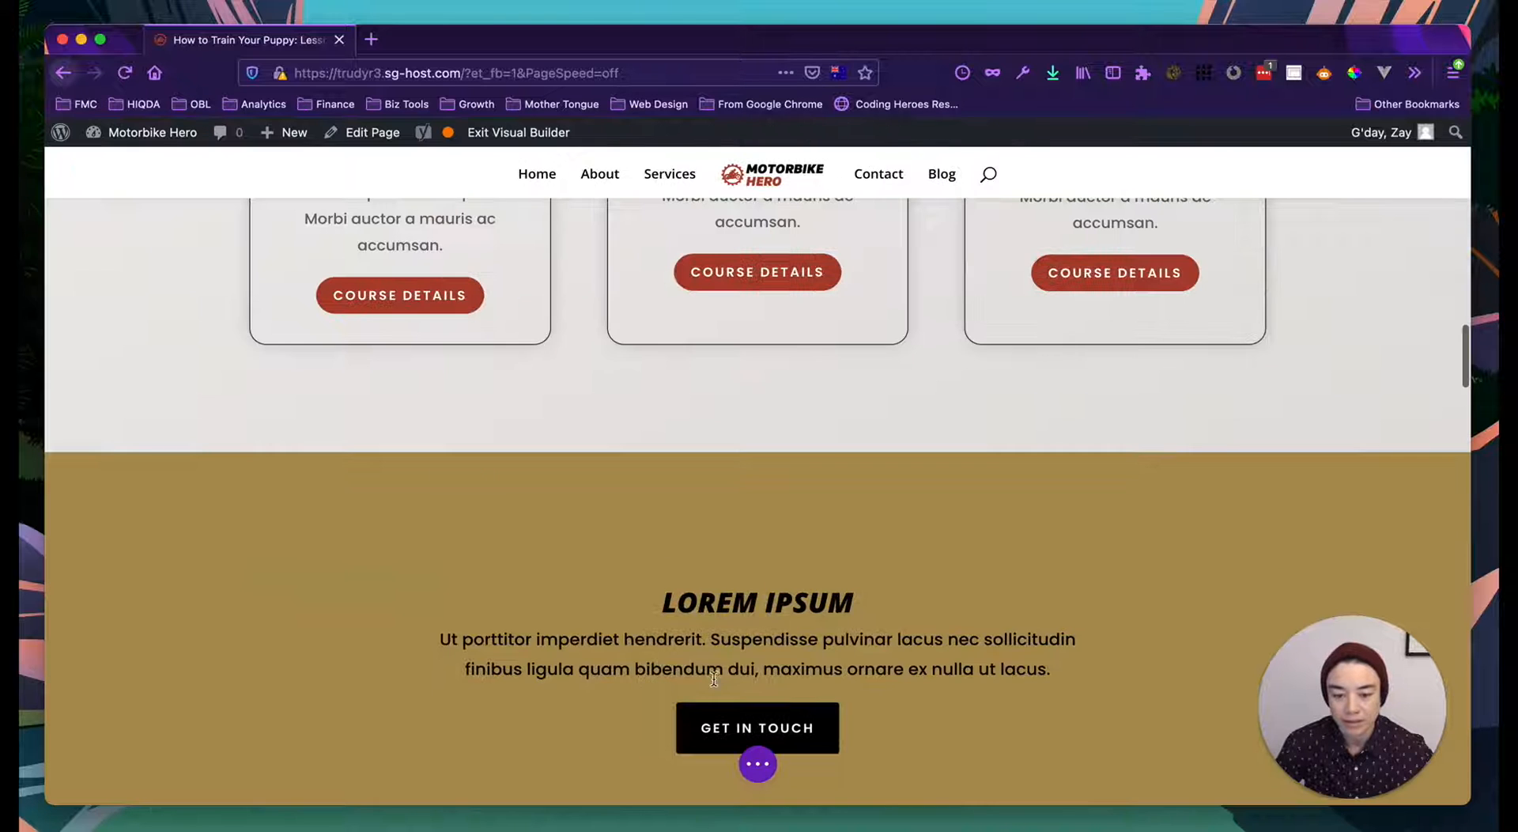
Step: Change the Get In Touch button's background and border color to the saved red in the call-to-action module's design settings
scroll(725, 569, down, 1)
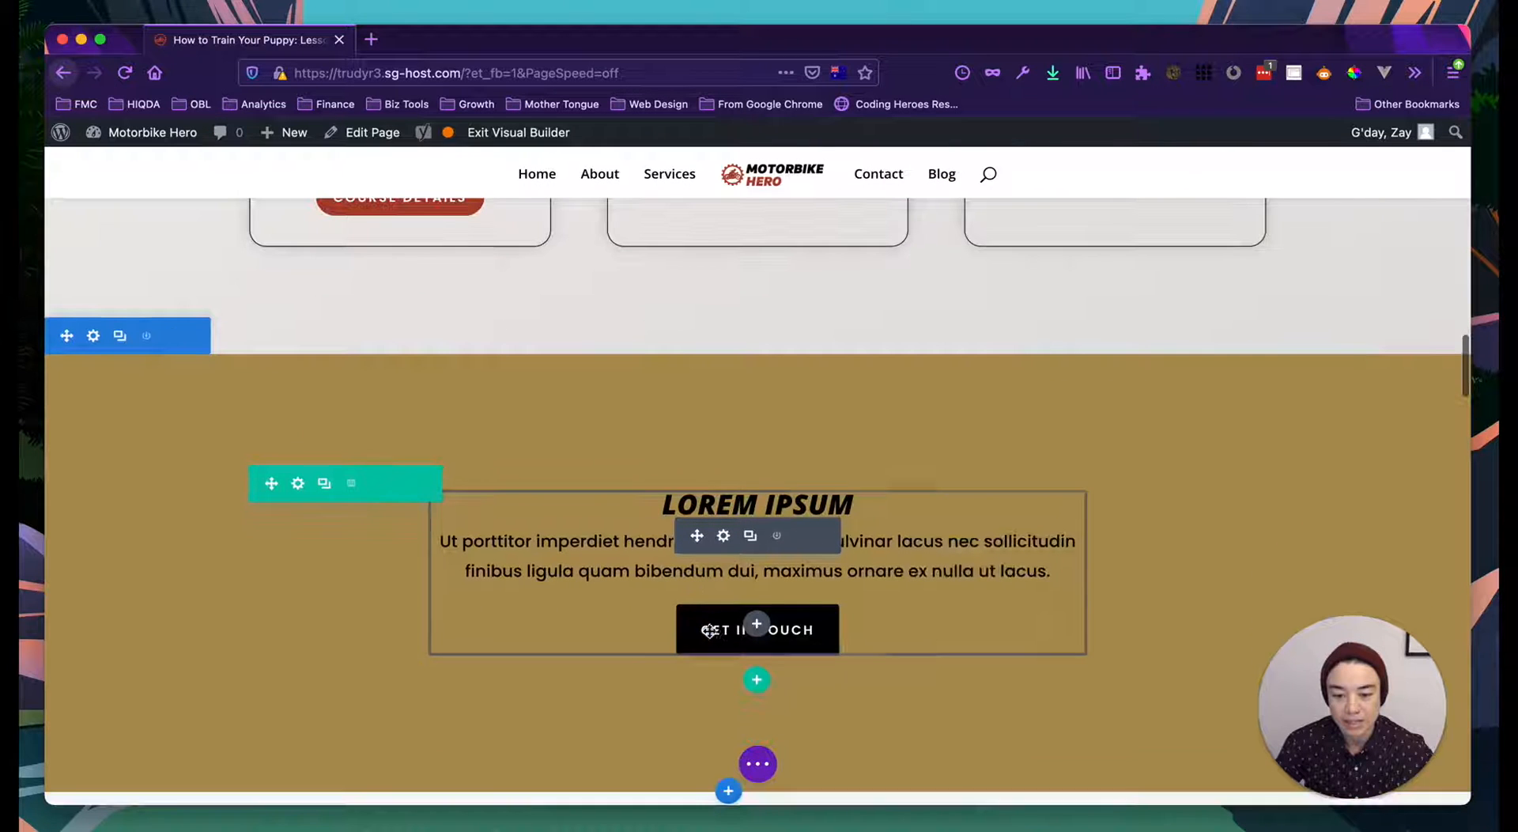
click(724, 536)
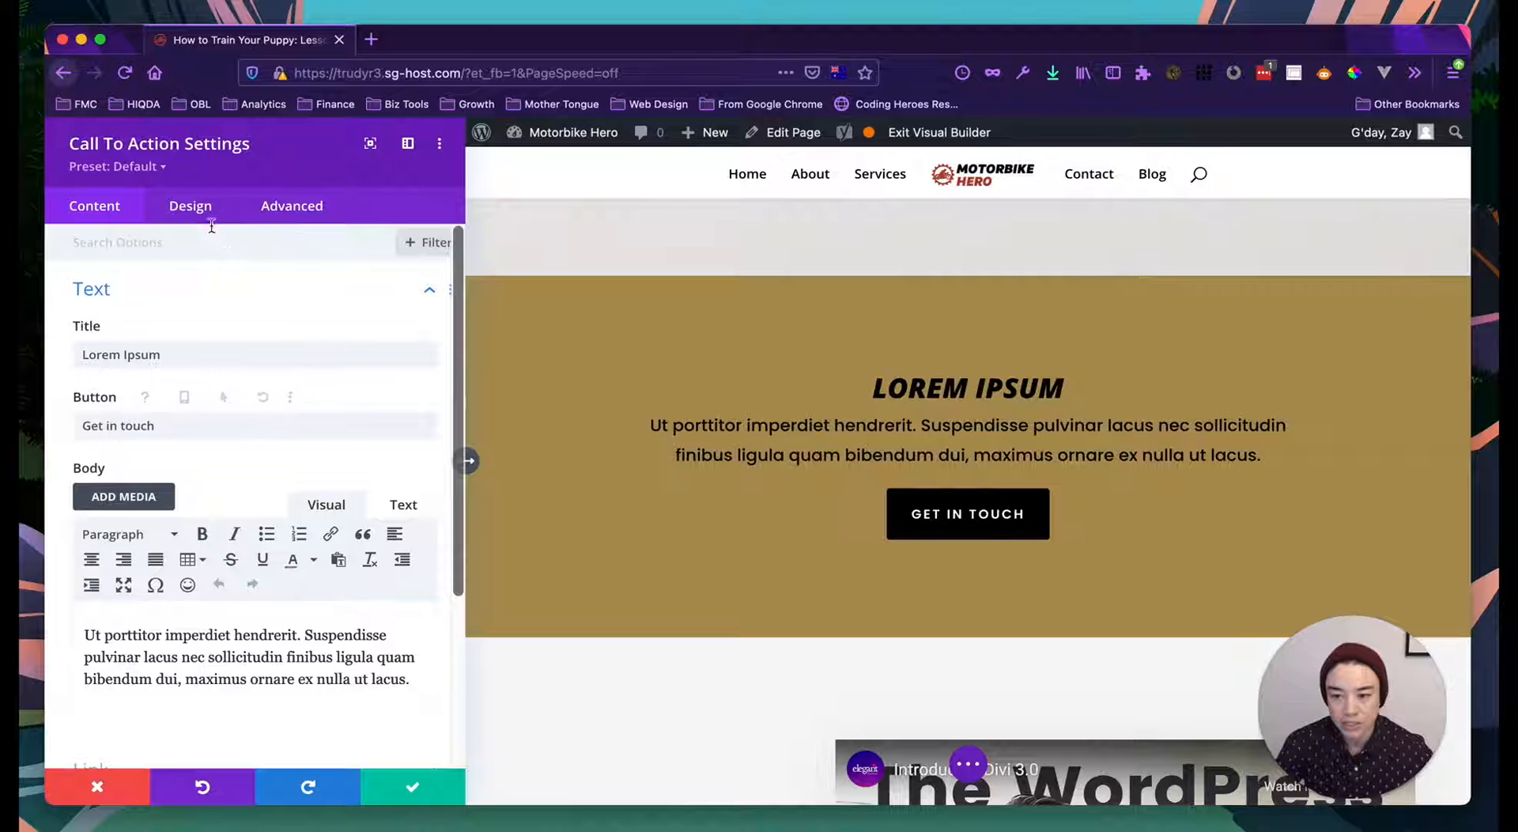
click(190, 207)
scroll(172, 398, down, 2)
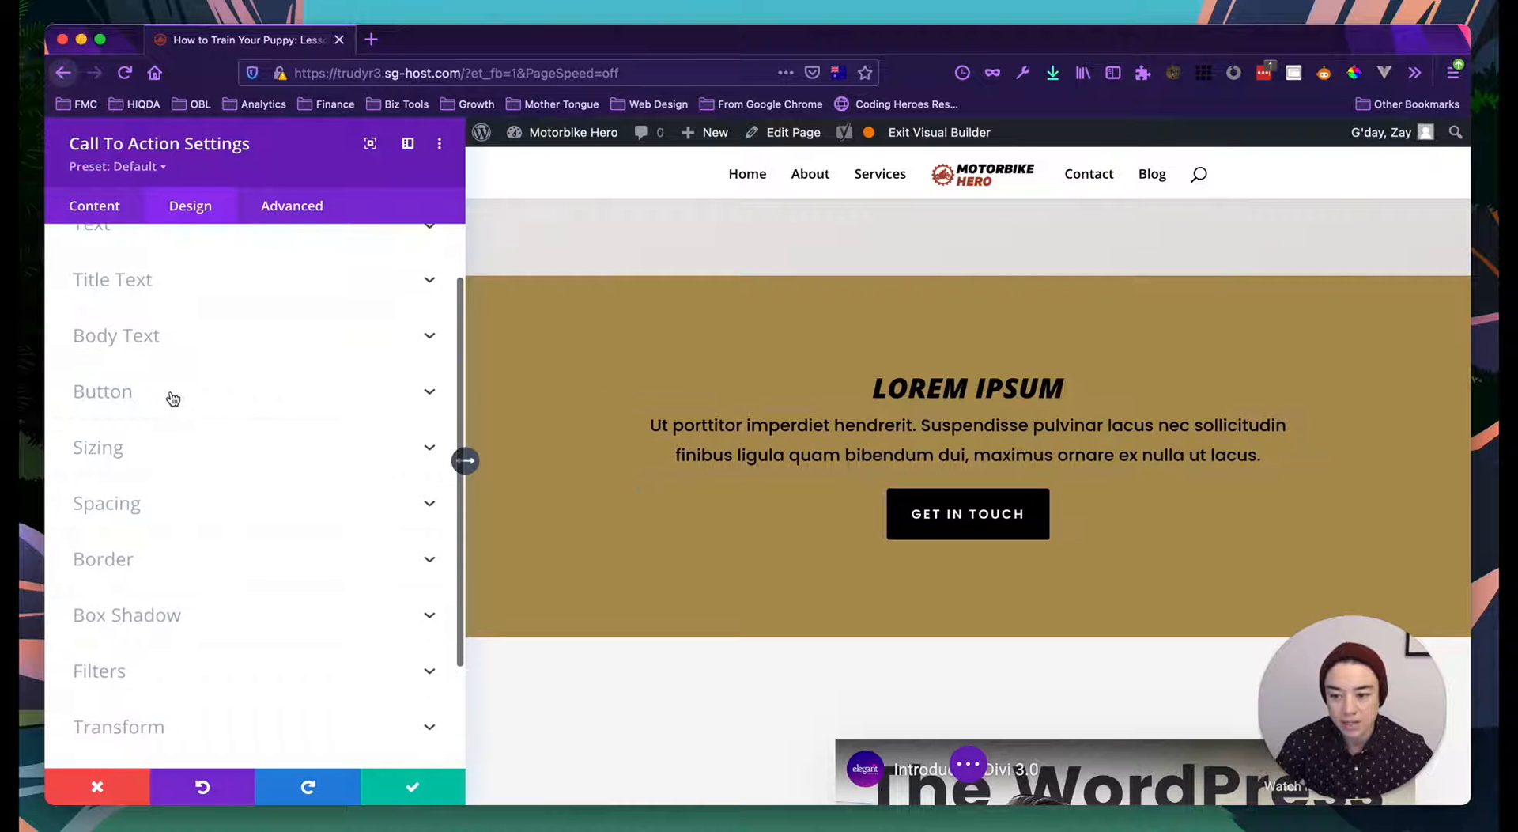
click(171, 396)
scroll(166, 443, down, 5)
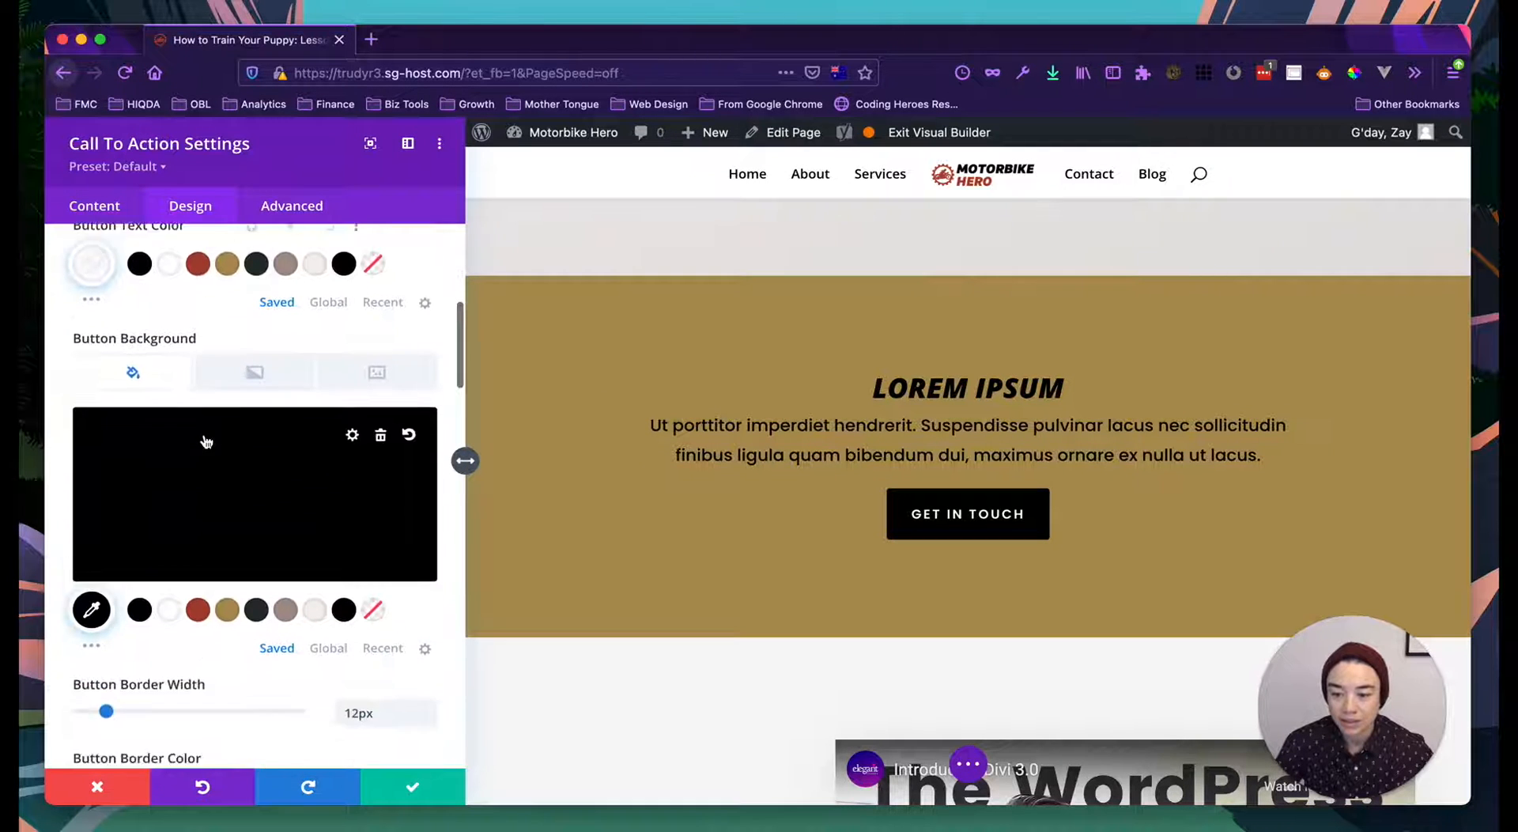
click(198, 491)
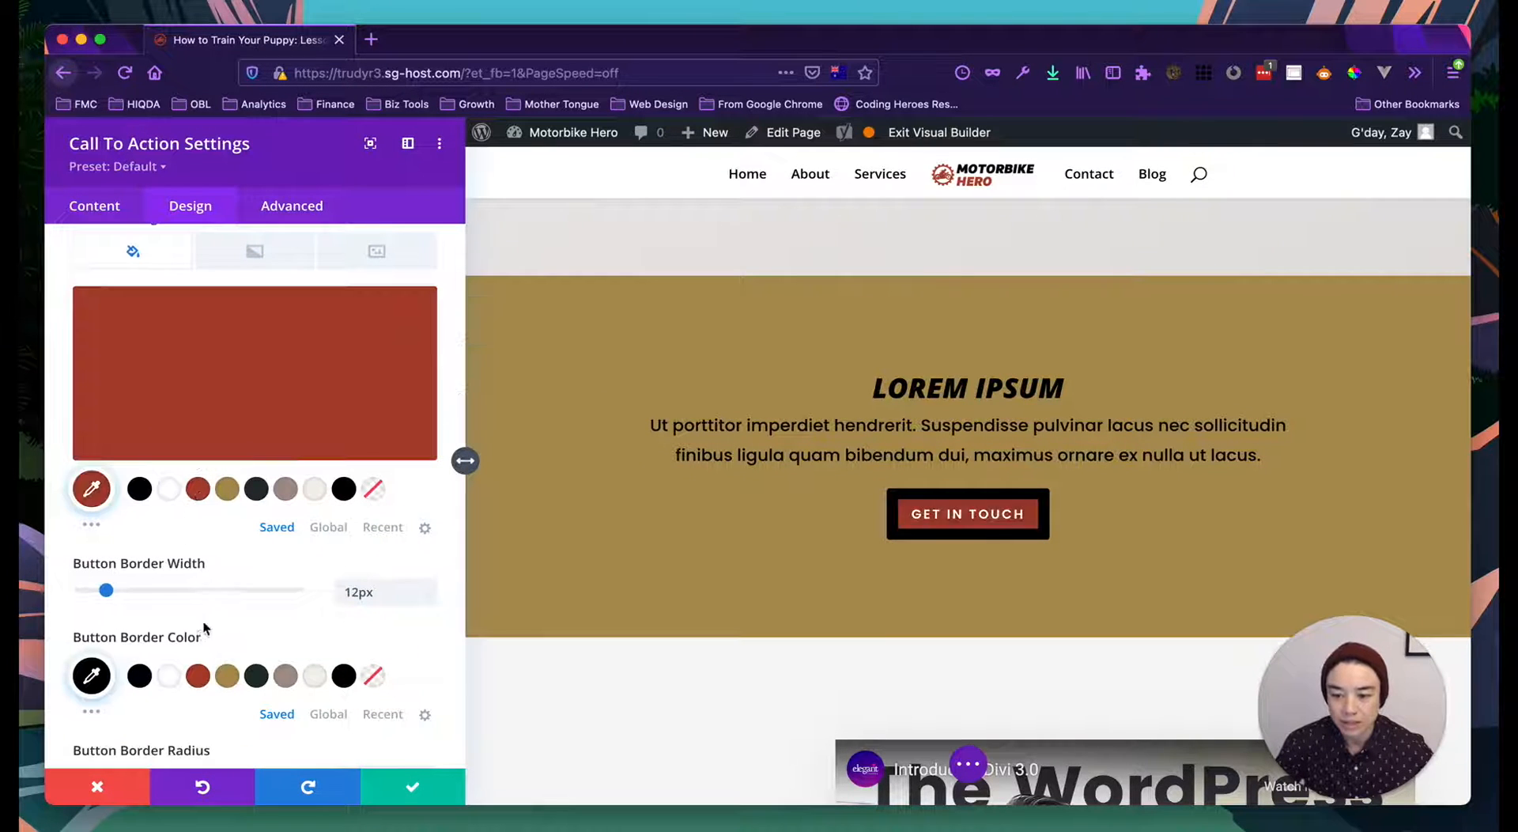
click(199, 675)
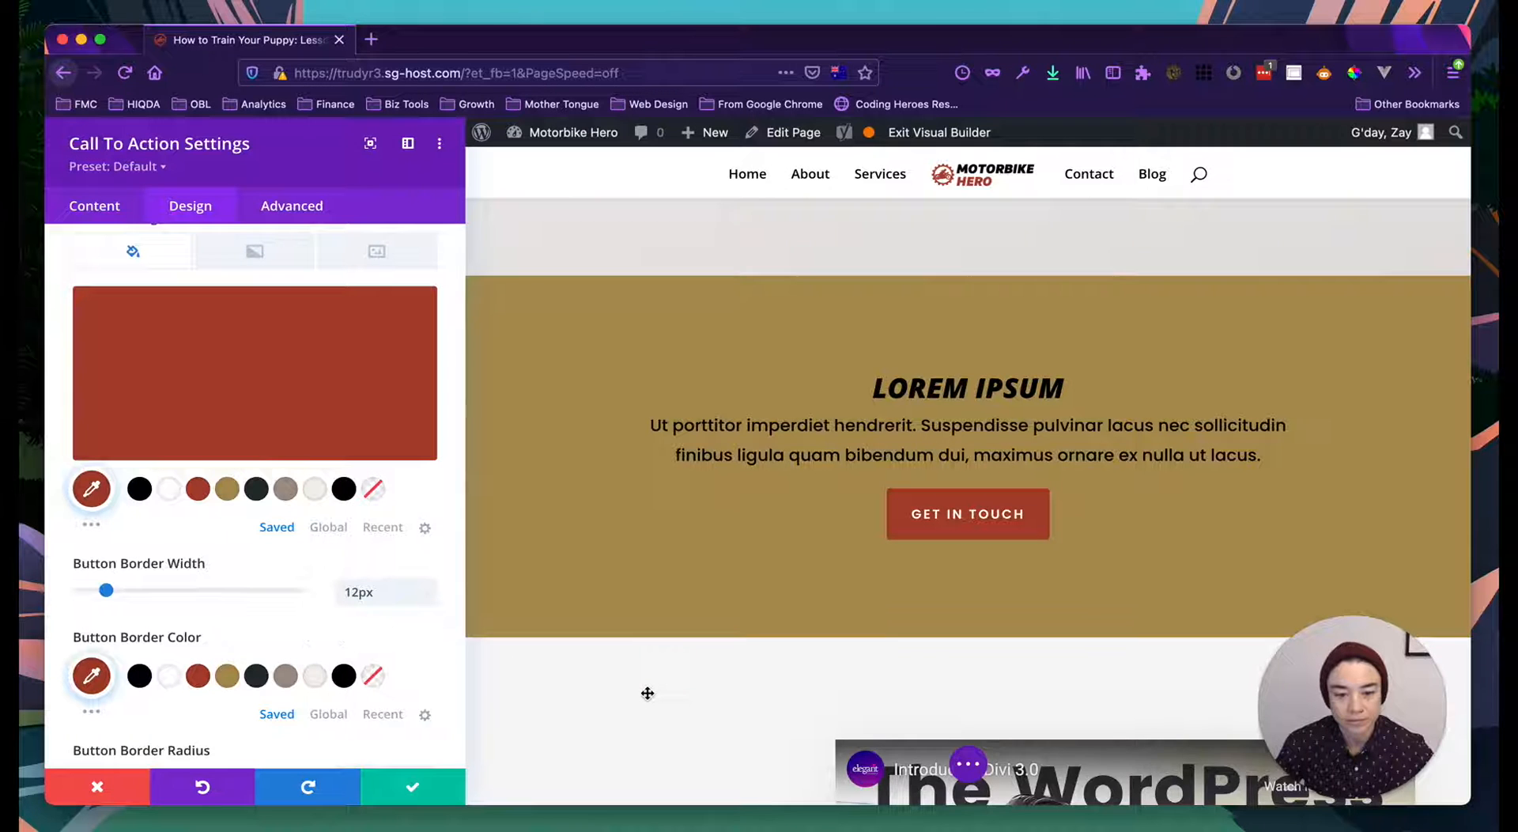
Step: Compare the call-to-action section's colors and button with the Our Courses and About Us sections above it
scroll(647, 693, up, 4)
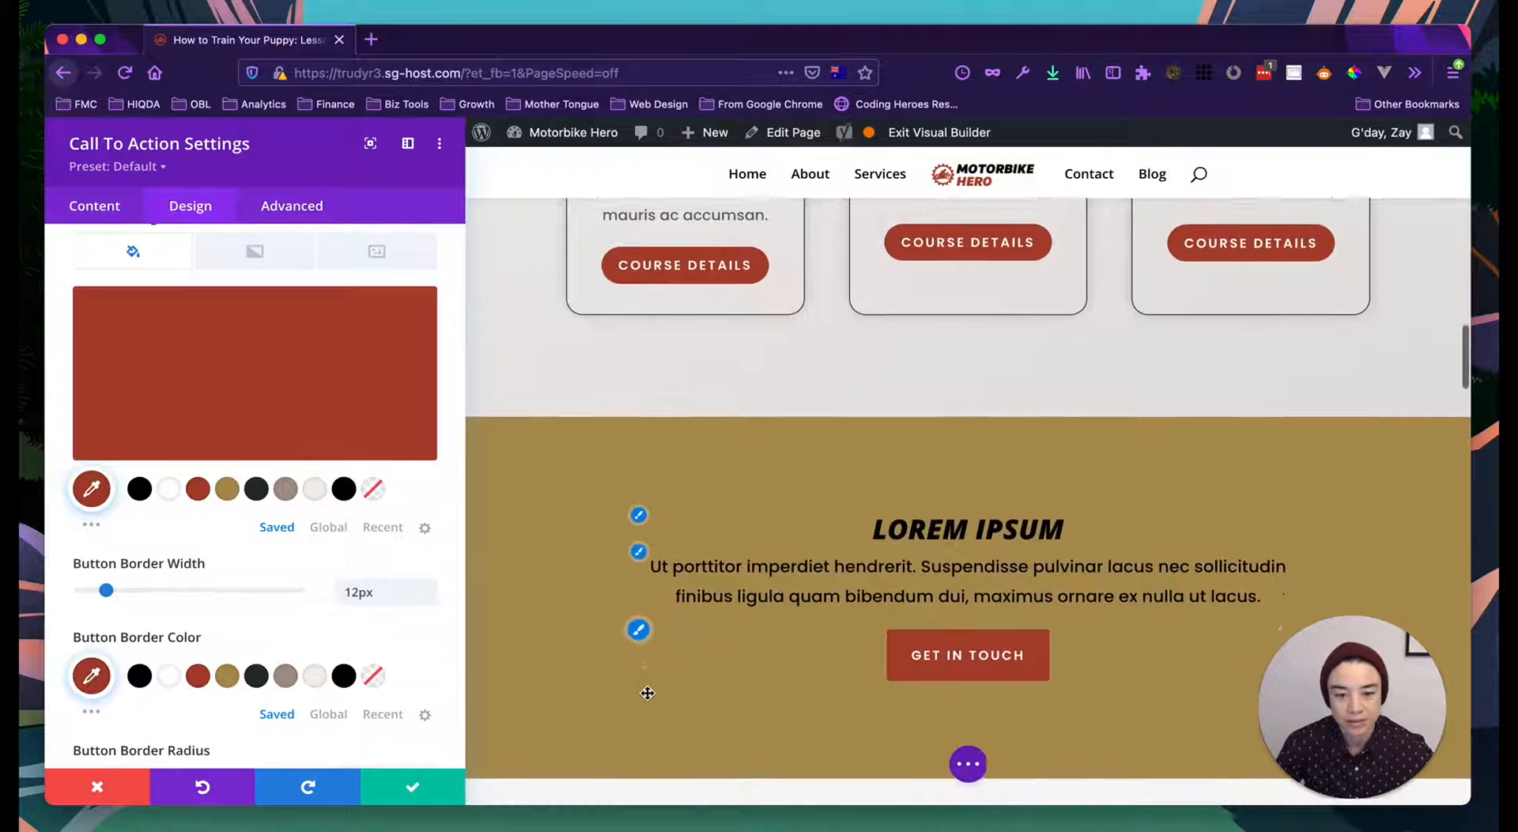
scroll(648, 693, down, 1)
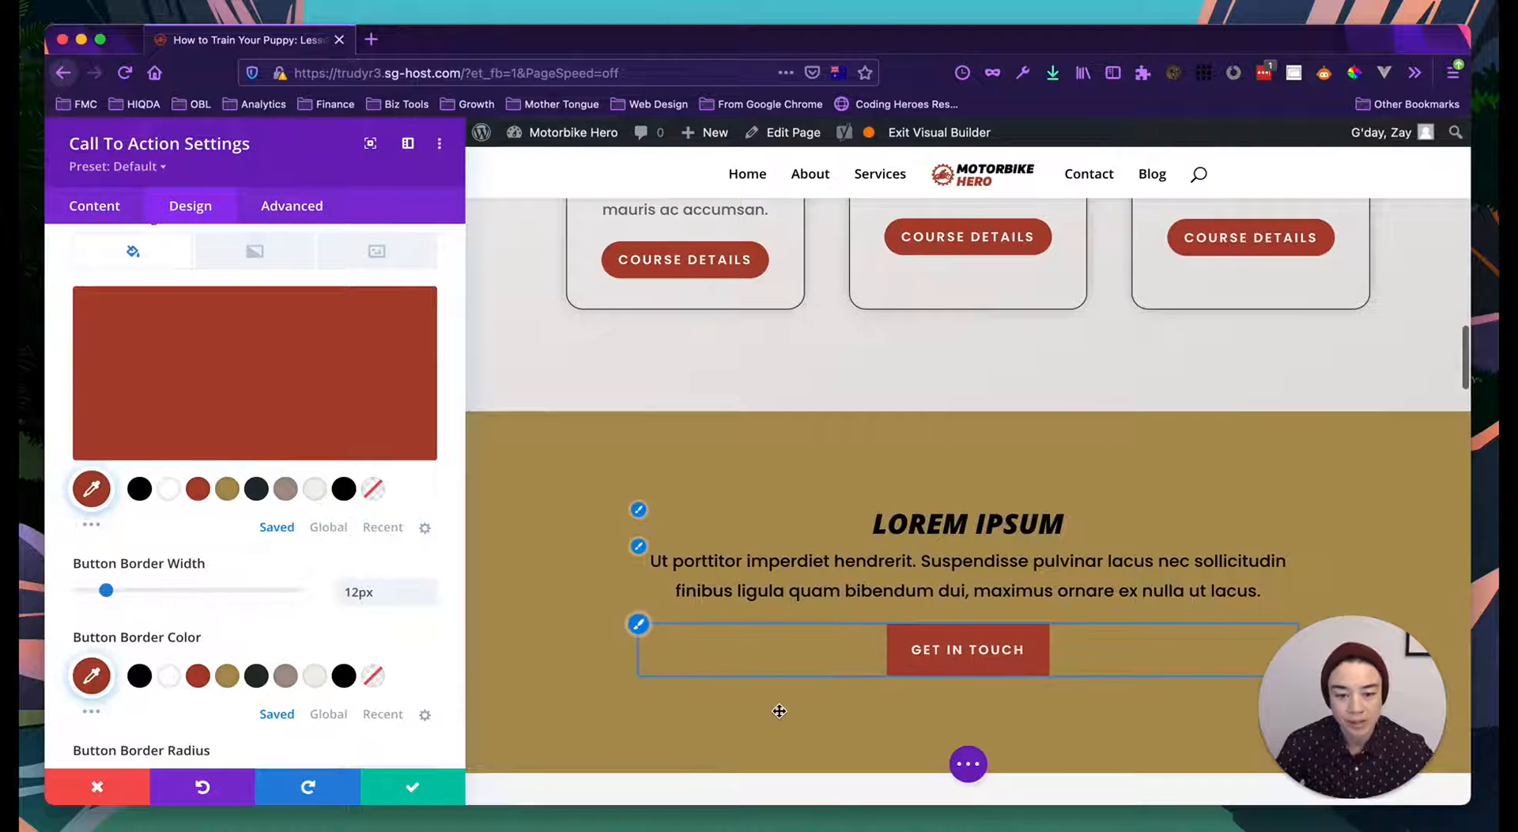
scroll(779, 711, up, 4)
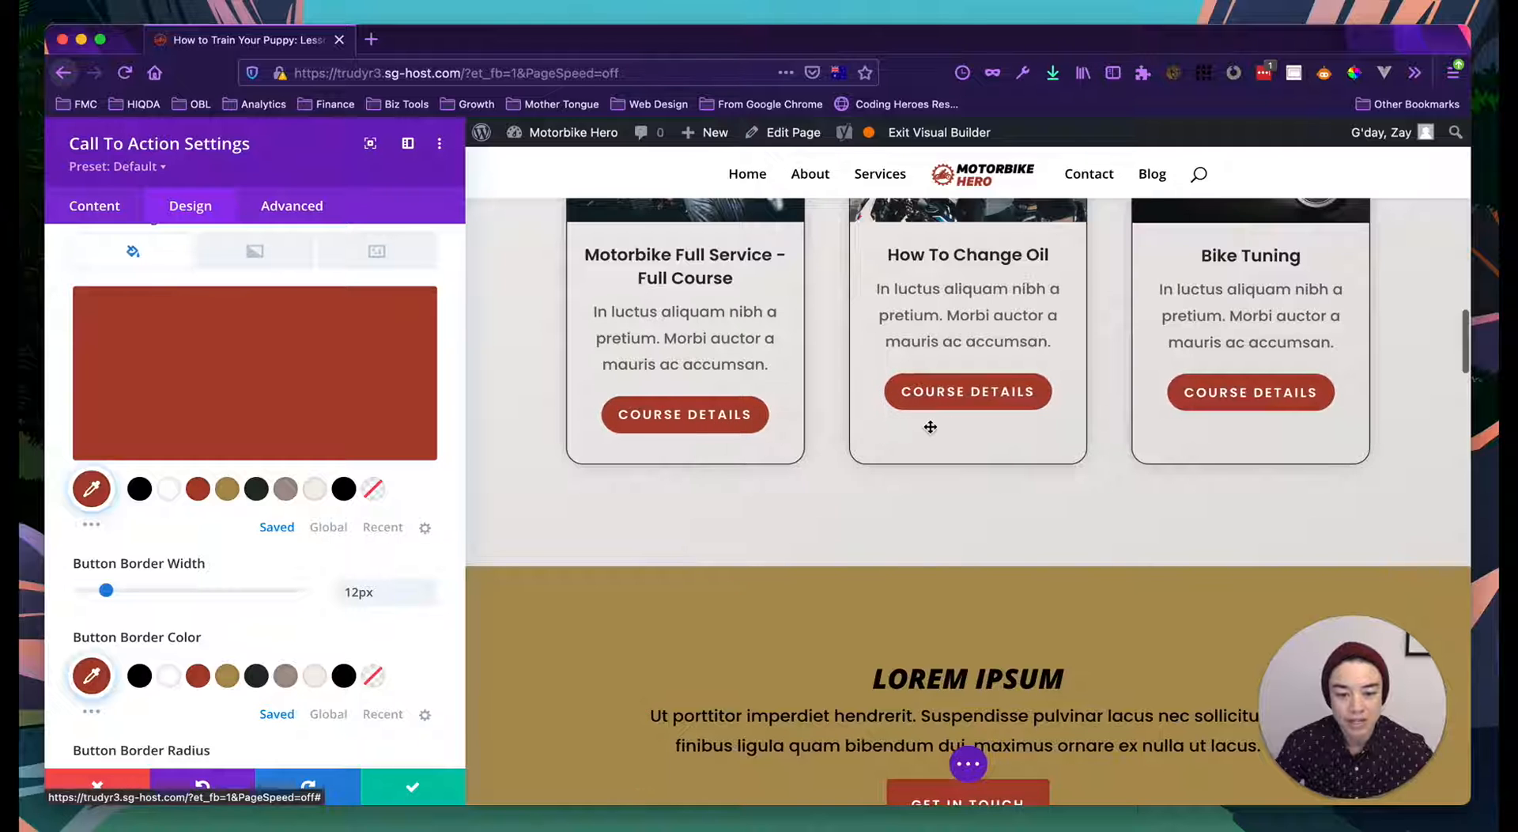
scroll(930, 427, down, 6)
scroll(836, 376, up, 13)
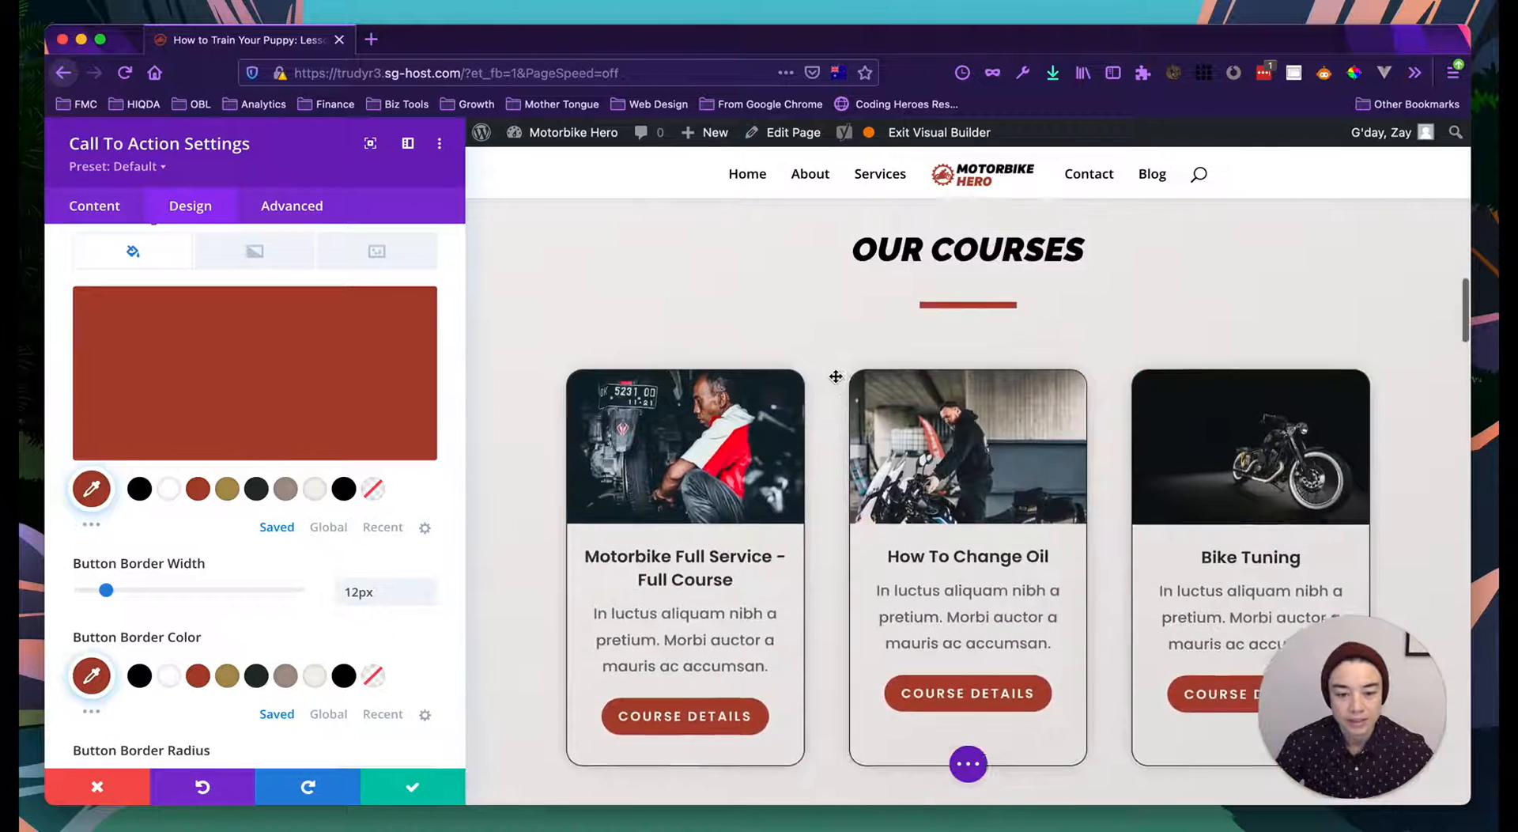
scroll(835, 377, up, 9)
scroll(836, 376, down, 5)
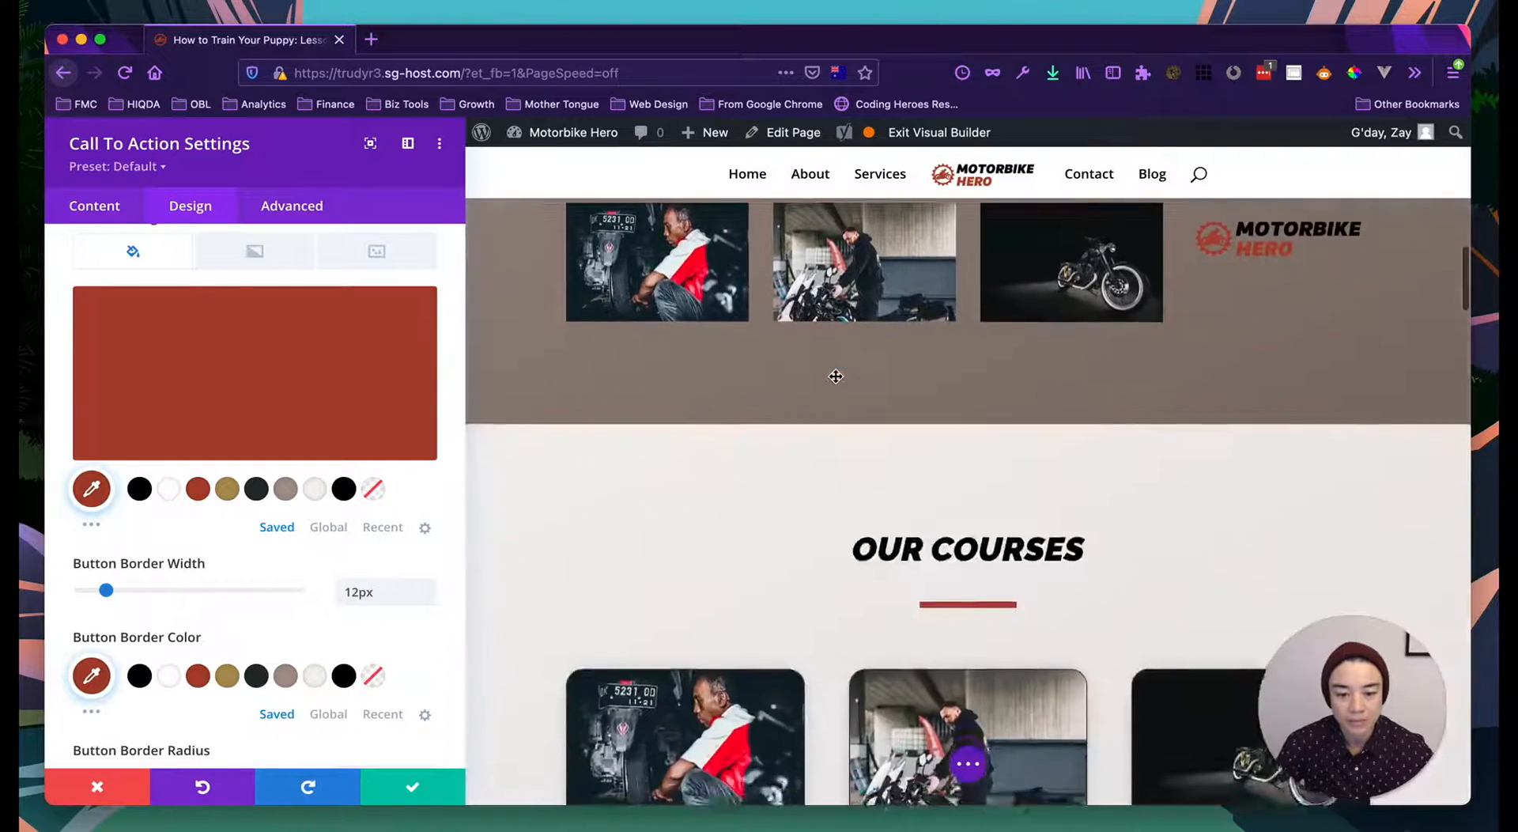
scroll(836, 376, down, 10)
scroll(695, 472, up, 3)
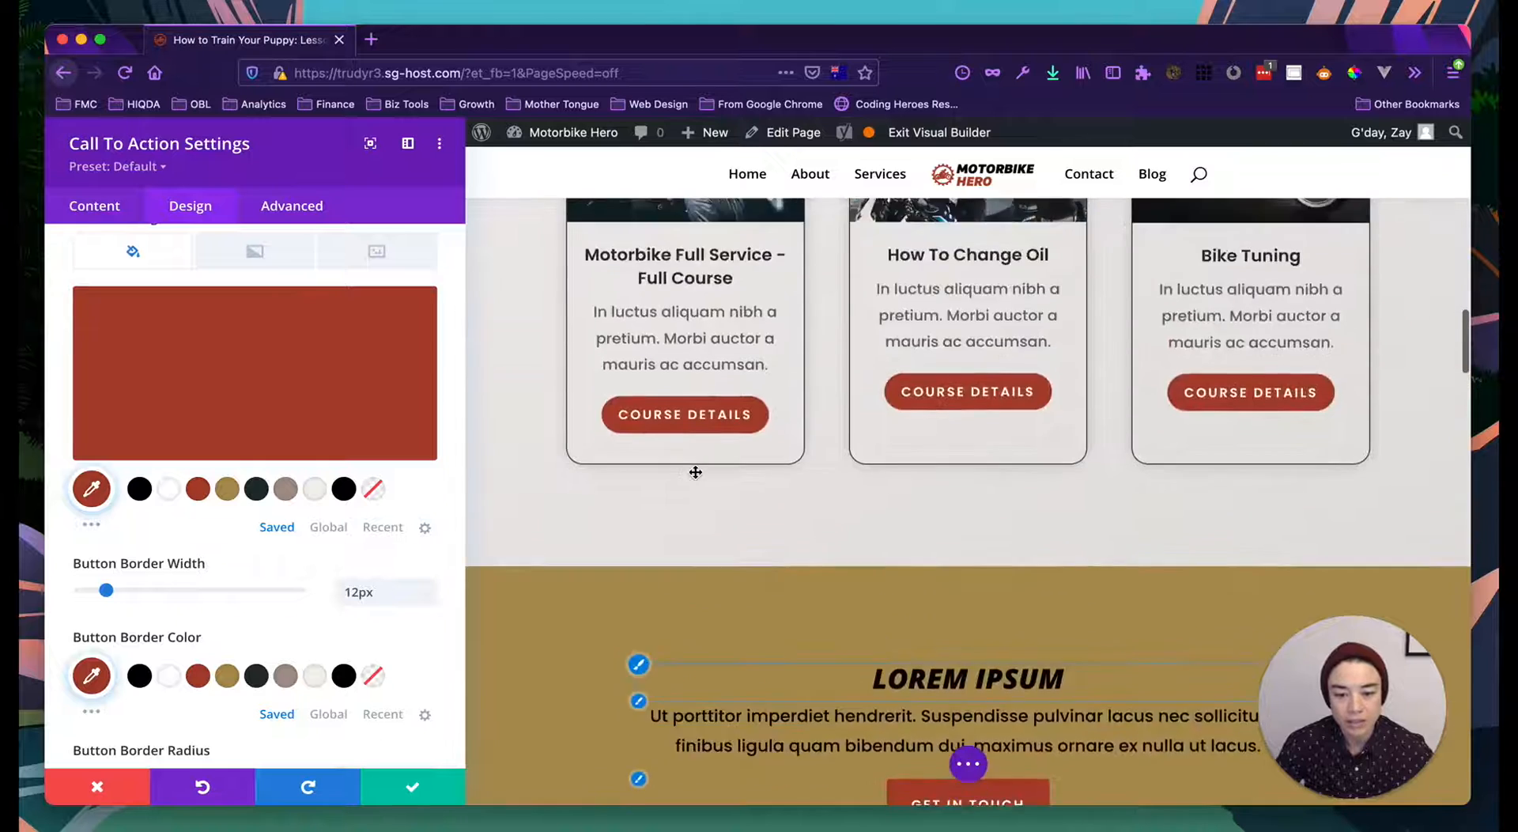
scroll(695, 472, up, 12)
scroll(501, 440, down, 4)
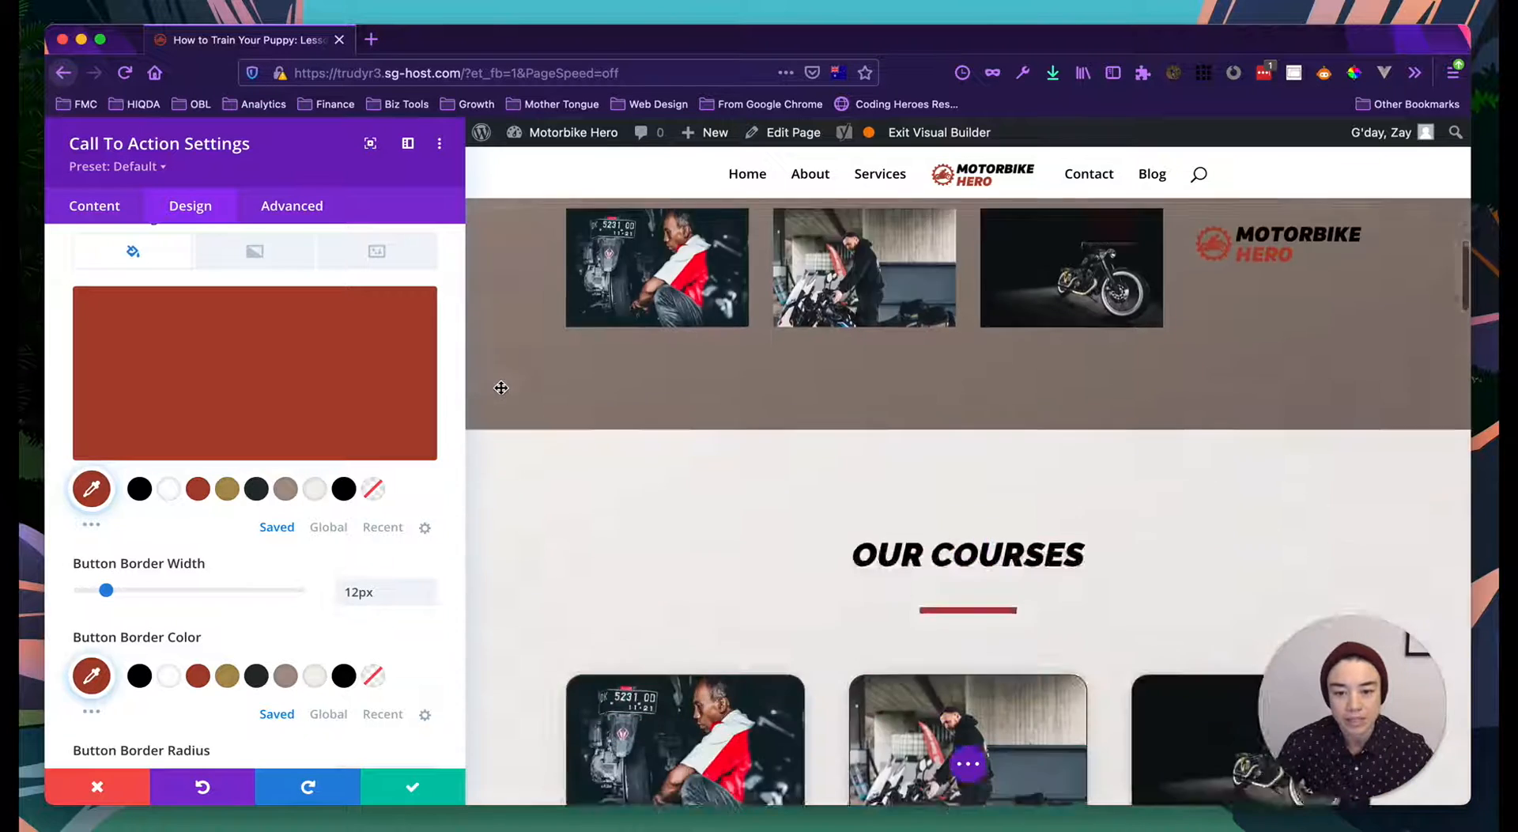
scroll(501, 387, down, 10)
scroll(230, 631, up, 5)
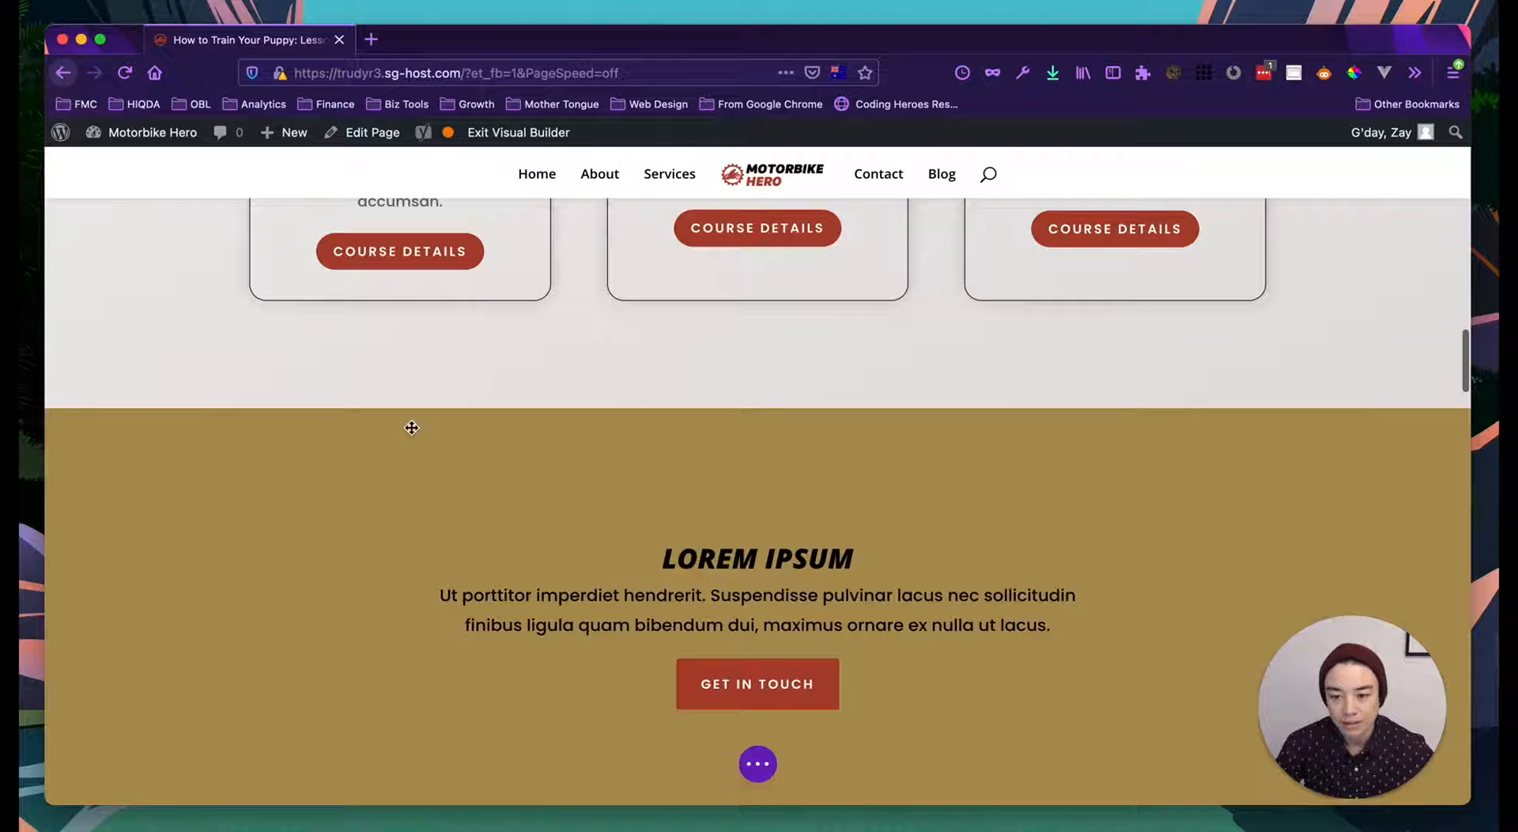
Step: Set the call-to-action section's background to taupe #a7968d and save the section settings
scroll(267, 473, down, 3)
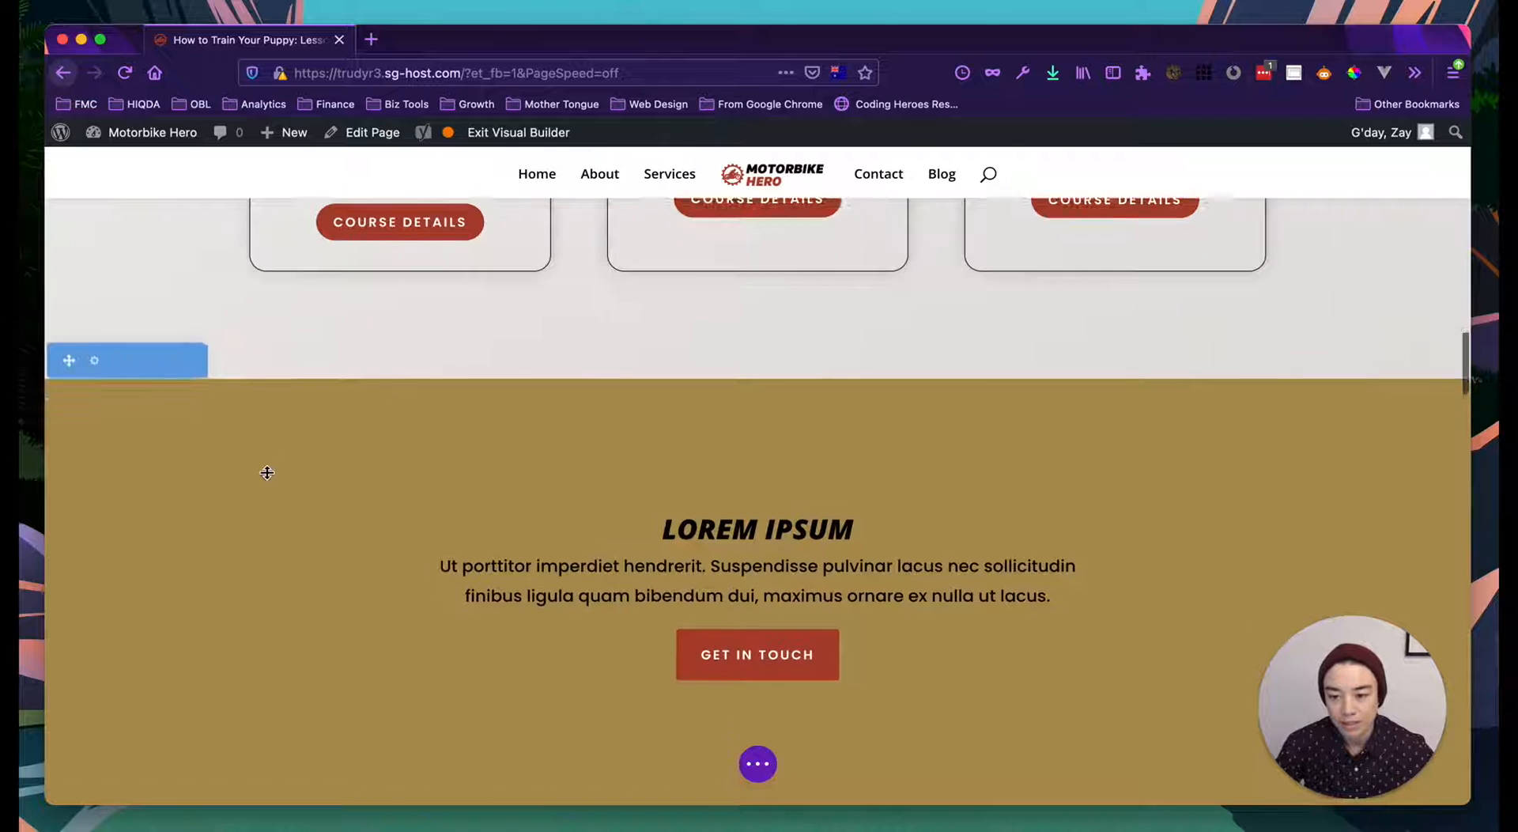
click(93, 260)
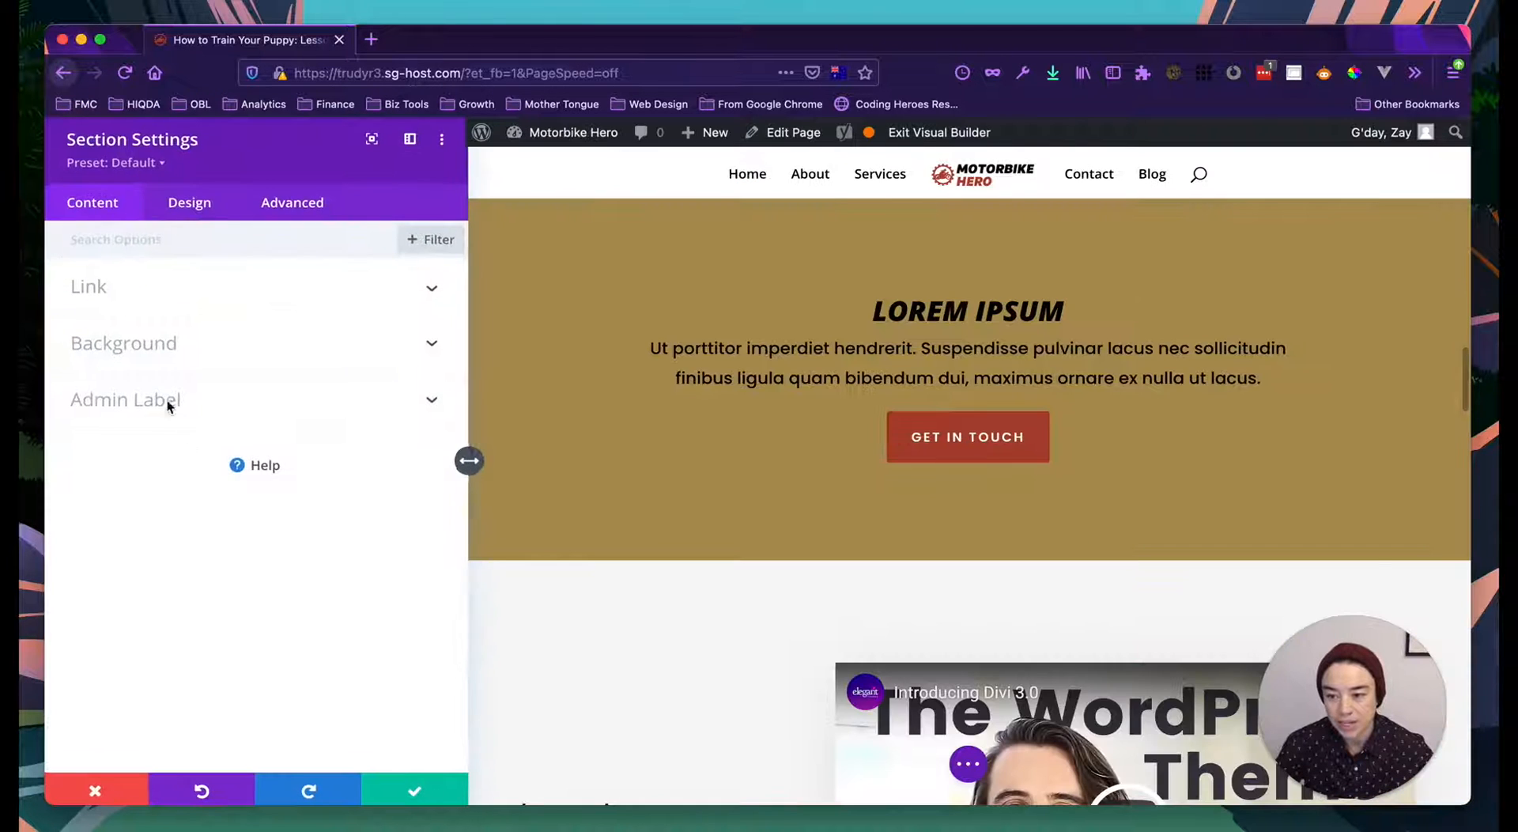
click(151, 343)
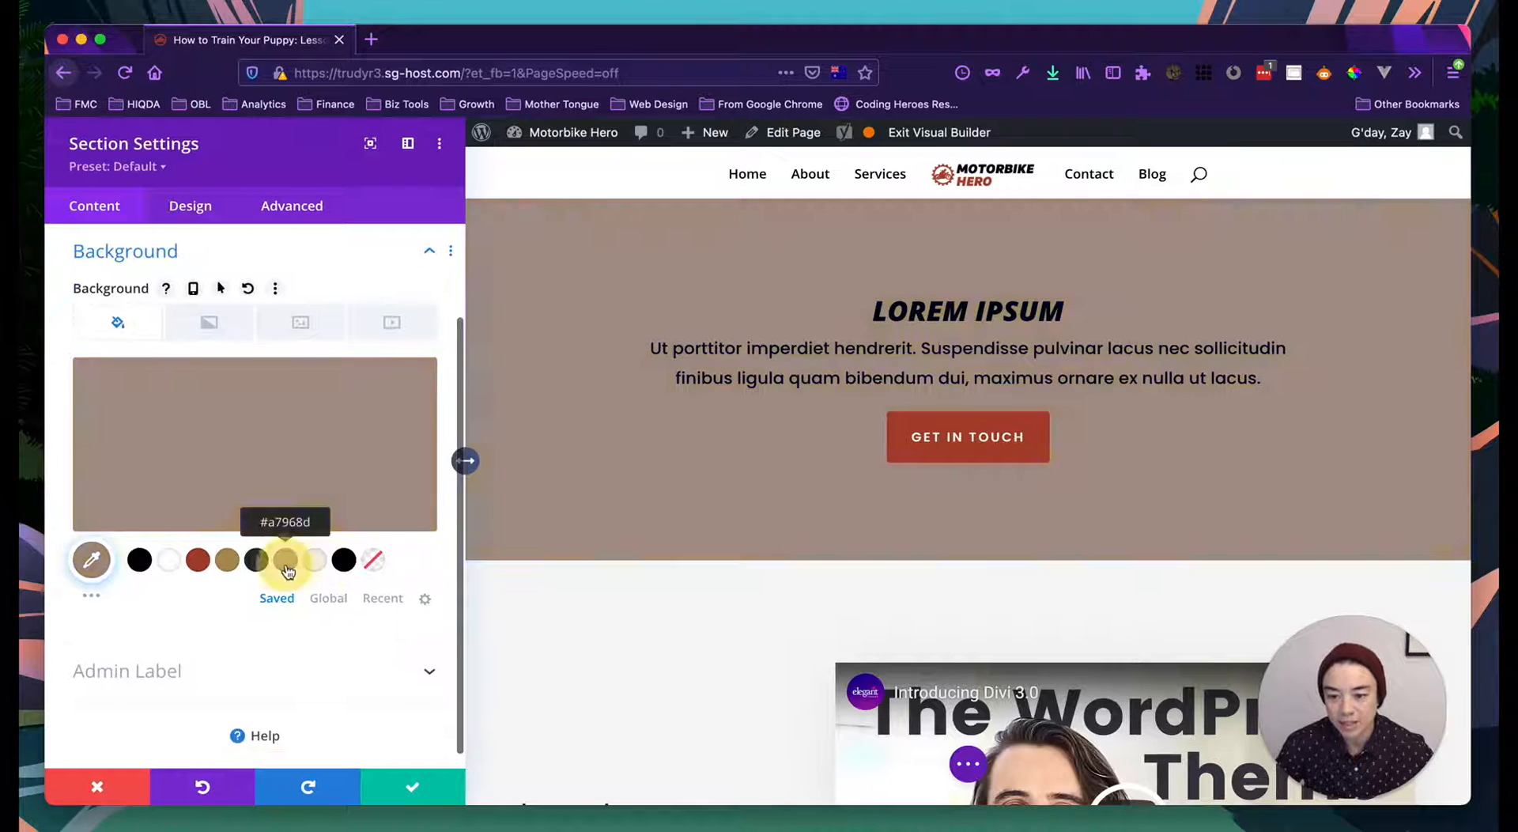
scroll(674, 567, up, 3)
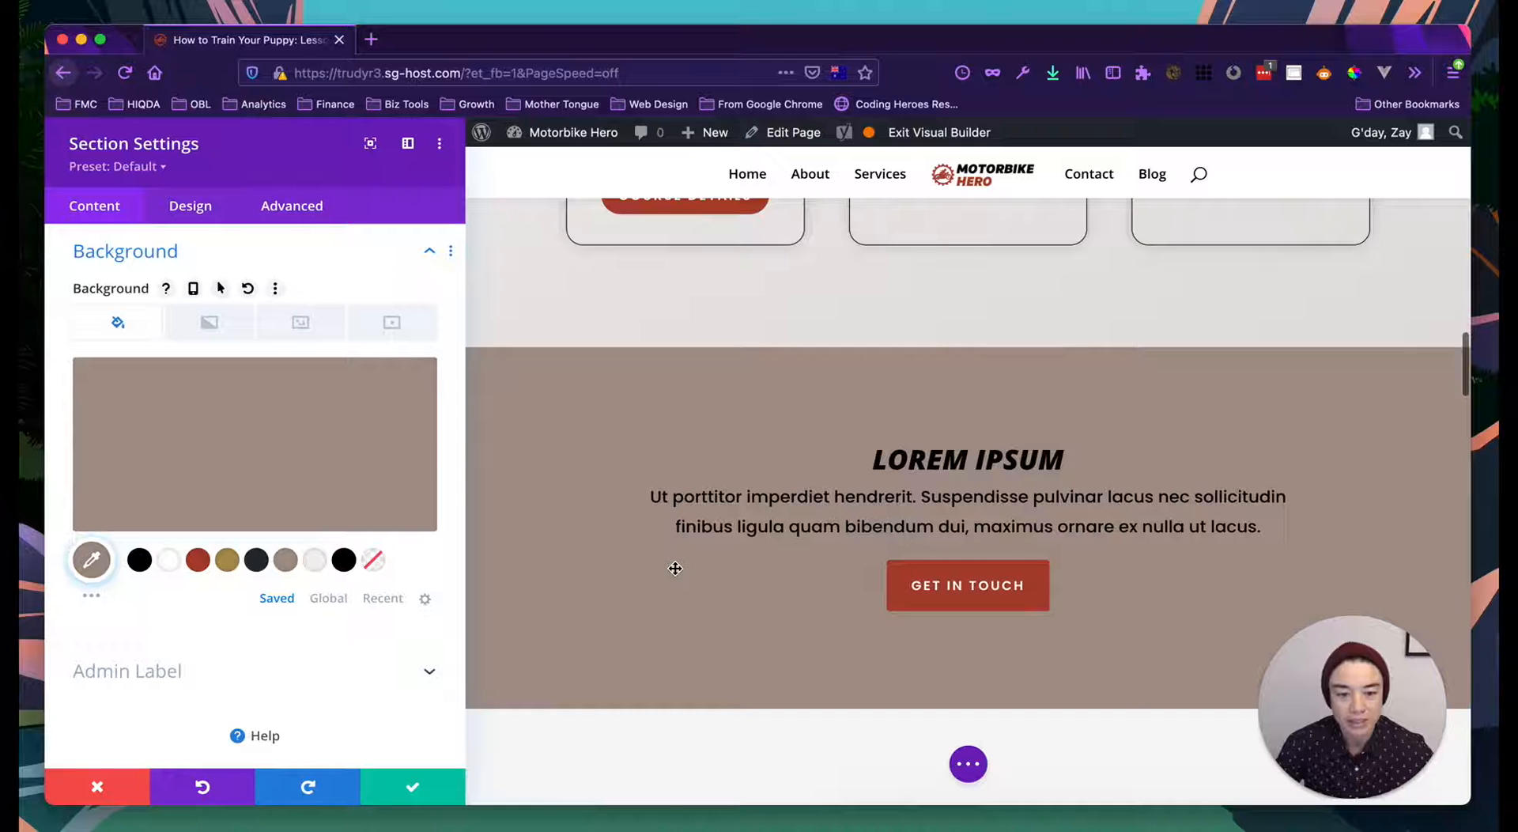
click(422, 791)
scroll(774, 659, down, 2)
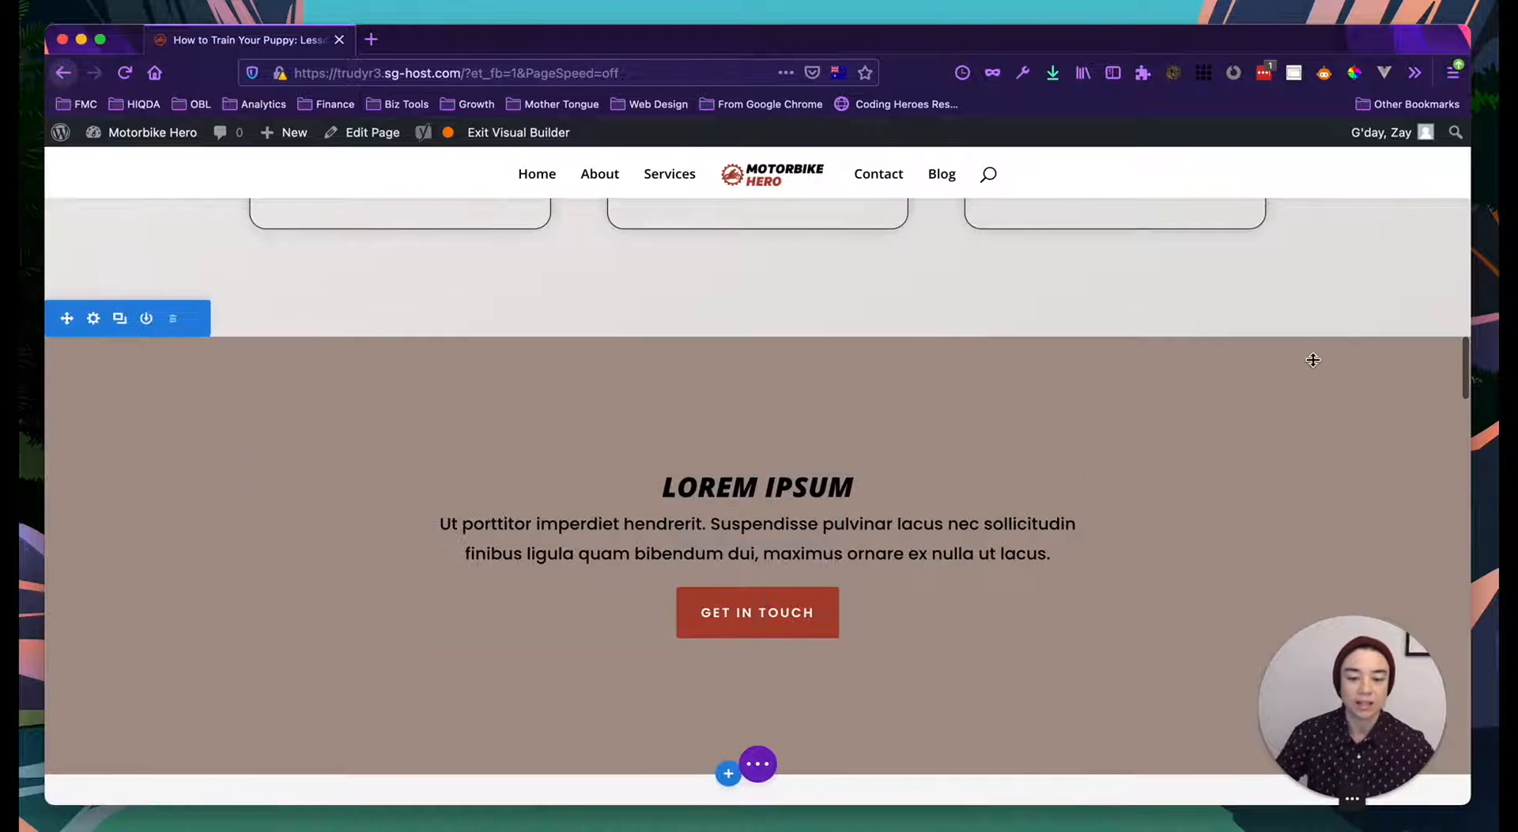
Step: Review the homepage's section colors and styling from the hero banner down to the Subscribe form
scroll(1312, 357, up, 5)
scroll(1312, 359, up, 10)
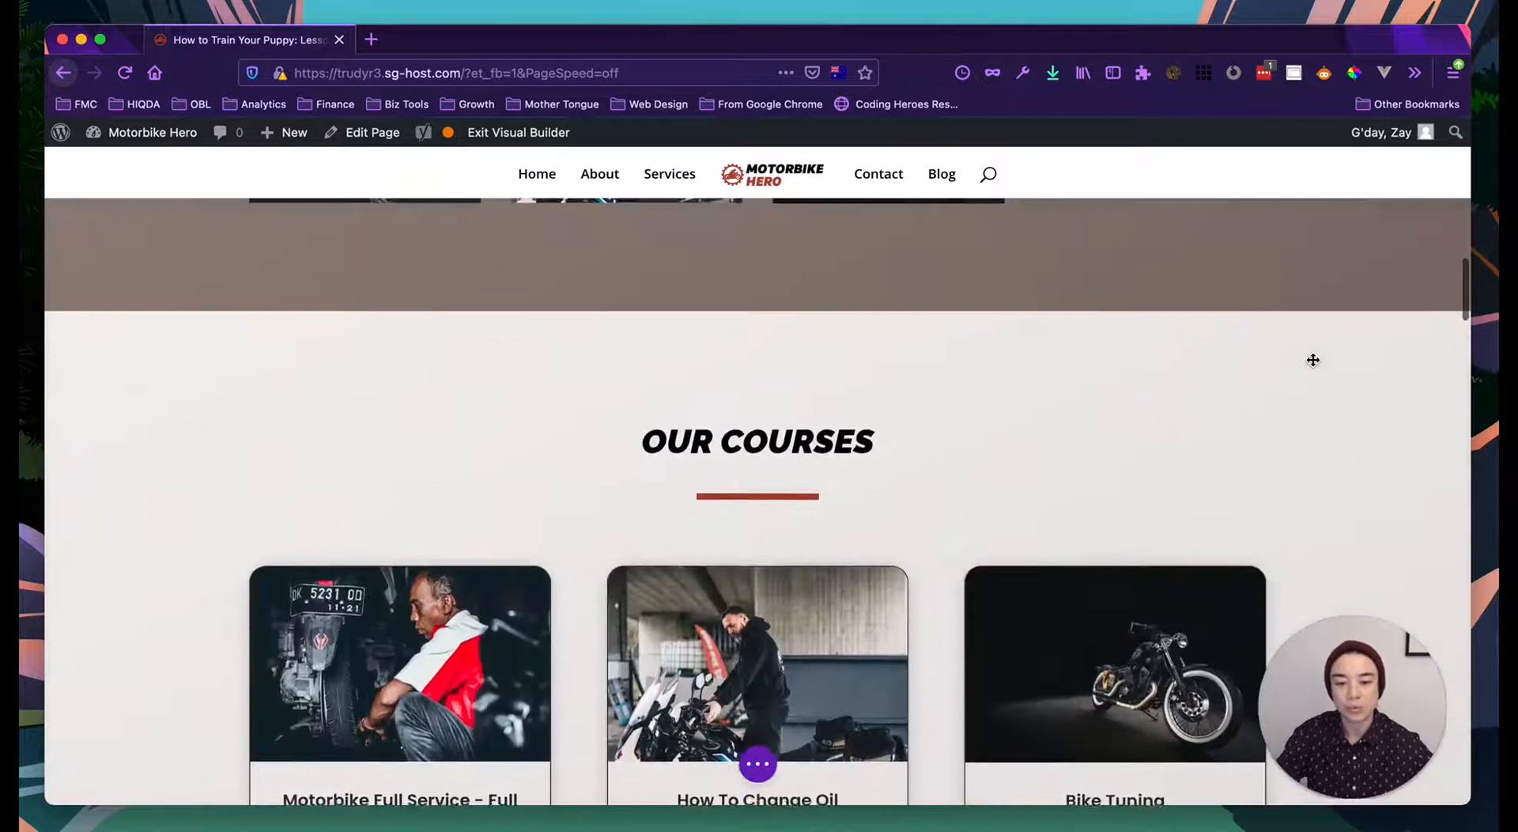
scroll(1312, 360, up, 10)
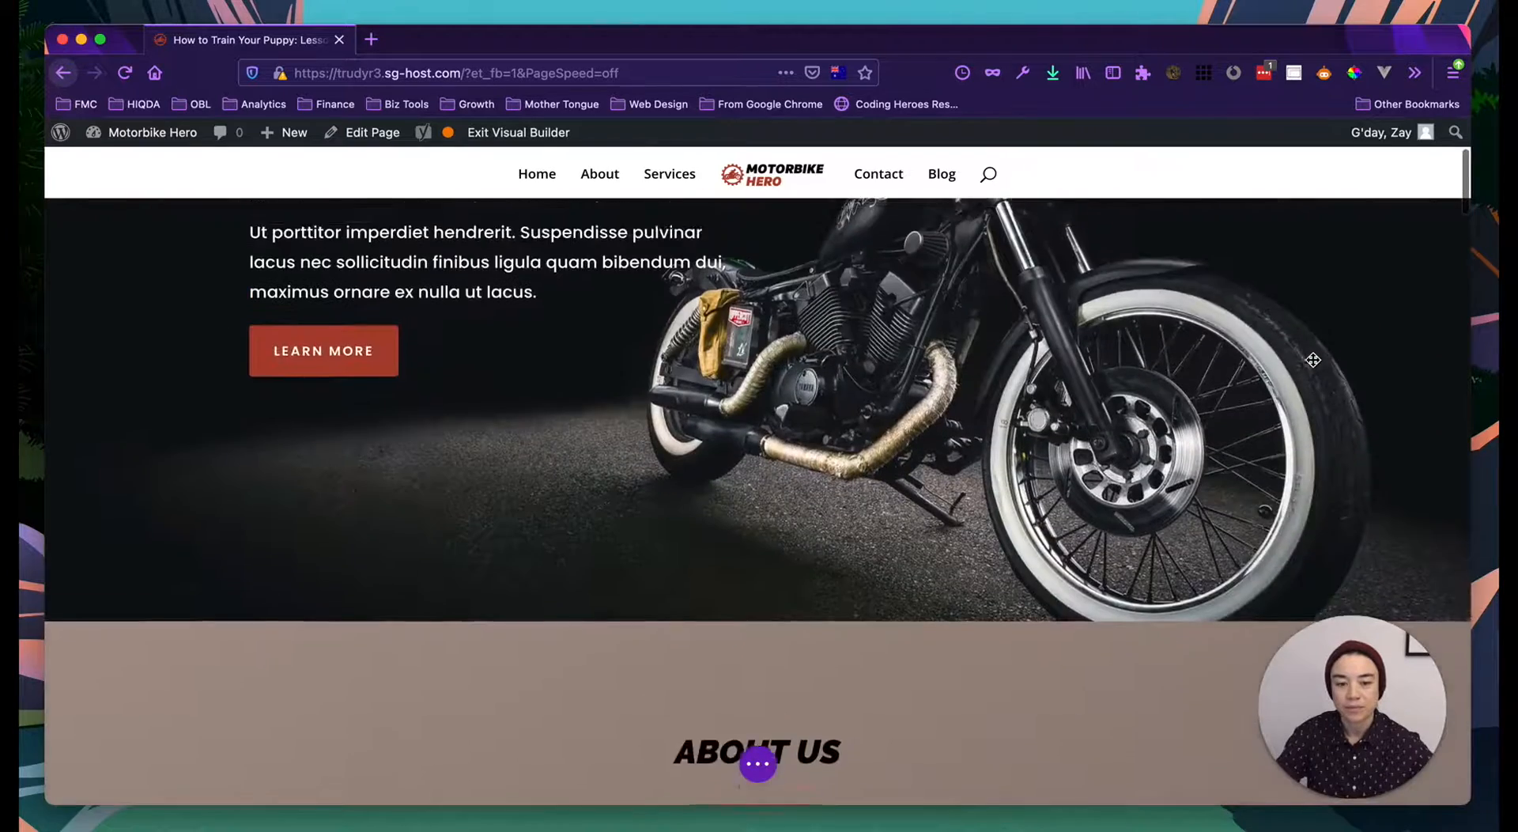
scroll(1312, 360, down, 15)
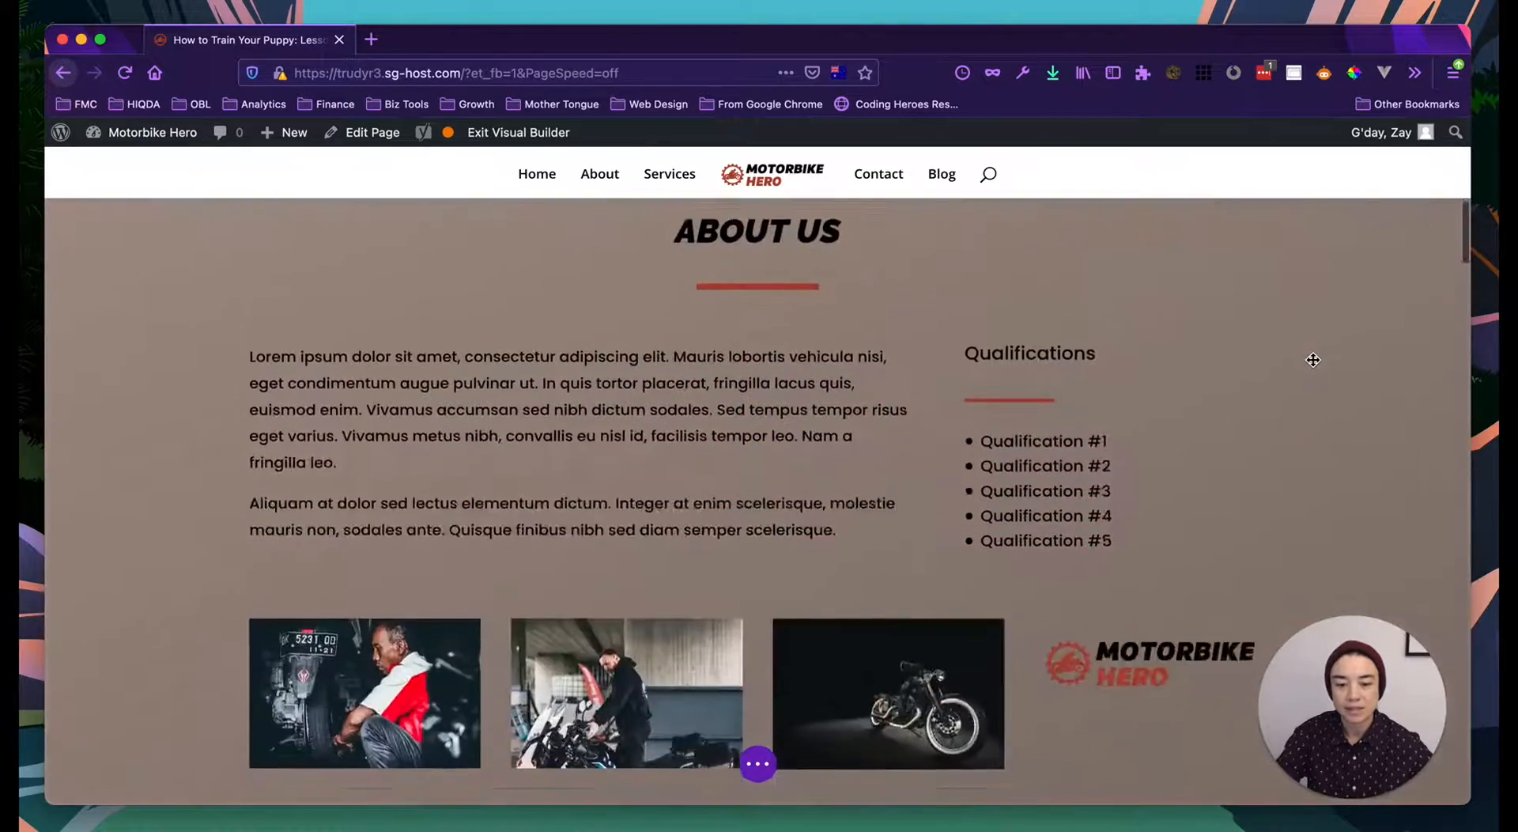
scroll(1312, 360, down, 15)
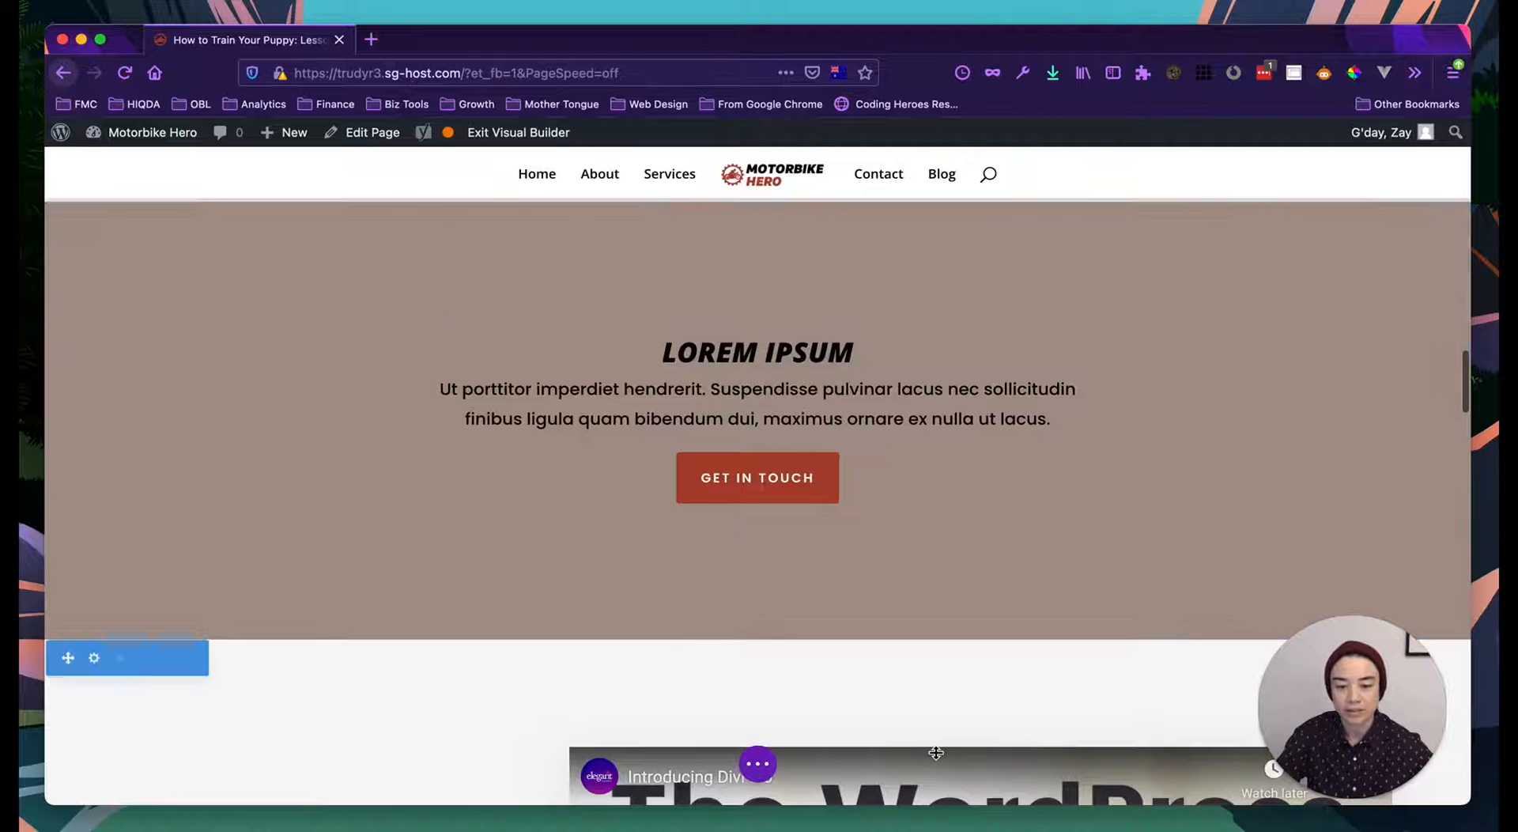
scroll(936, 748, up, 2)
scroll(937, 752, down, 1)
scroll(936, 752, down, 5)
scroll(941, 672, up, 3)
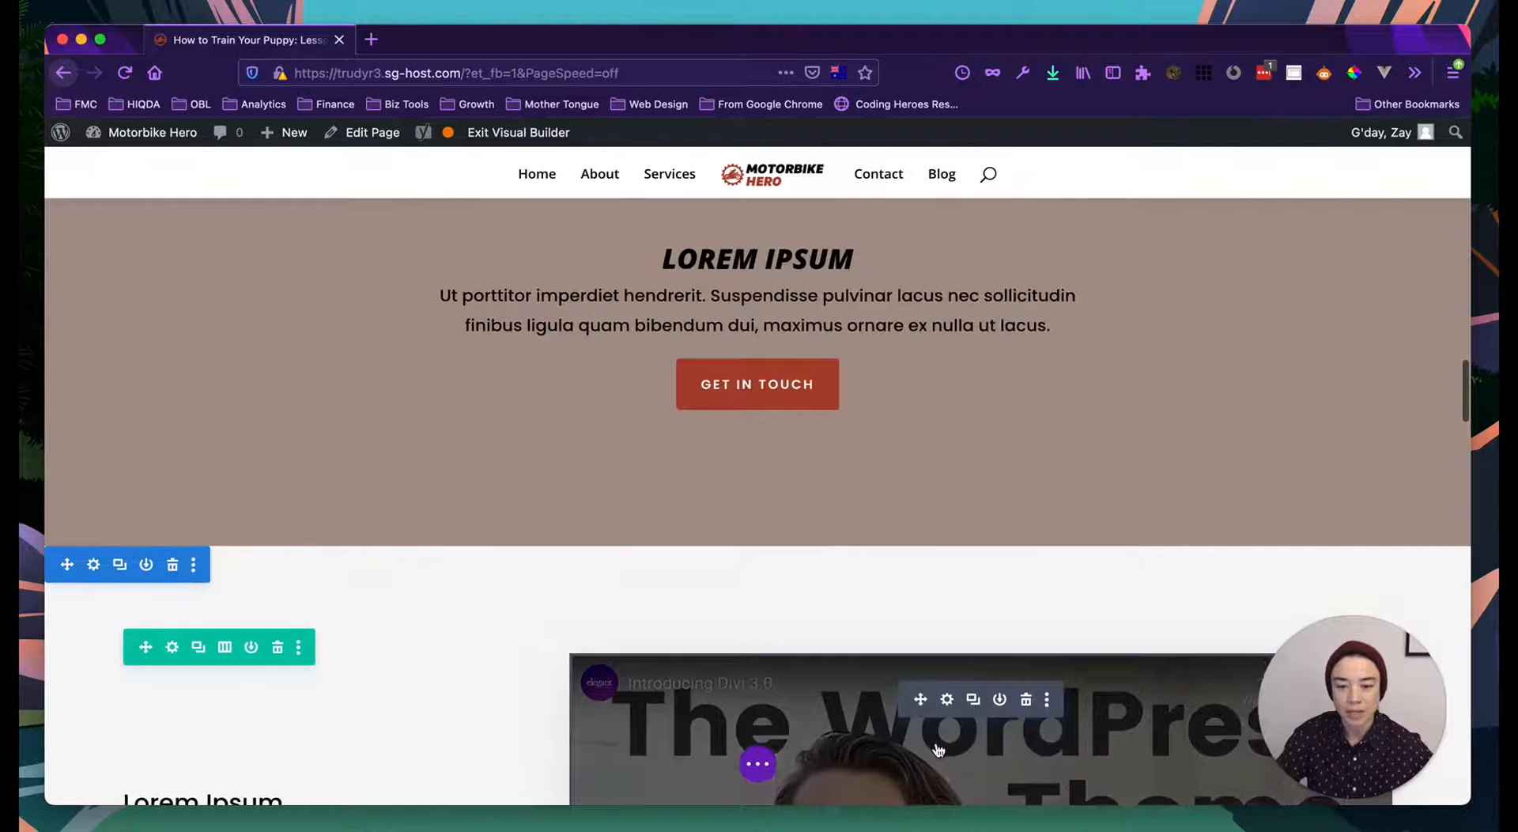
scroll(946, 592, down, 3)
scroll(946, 592, down, 9)
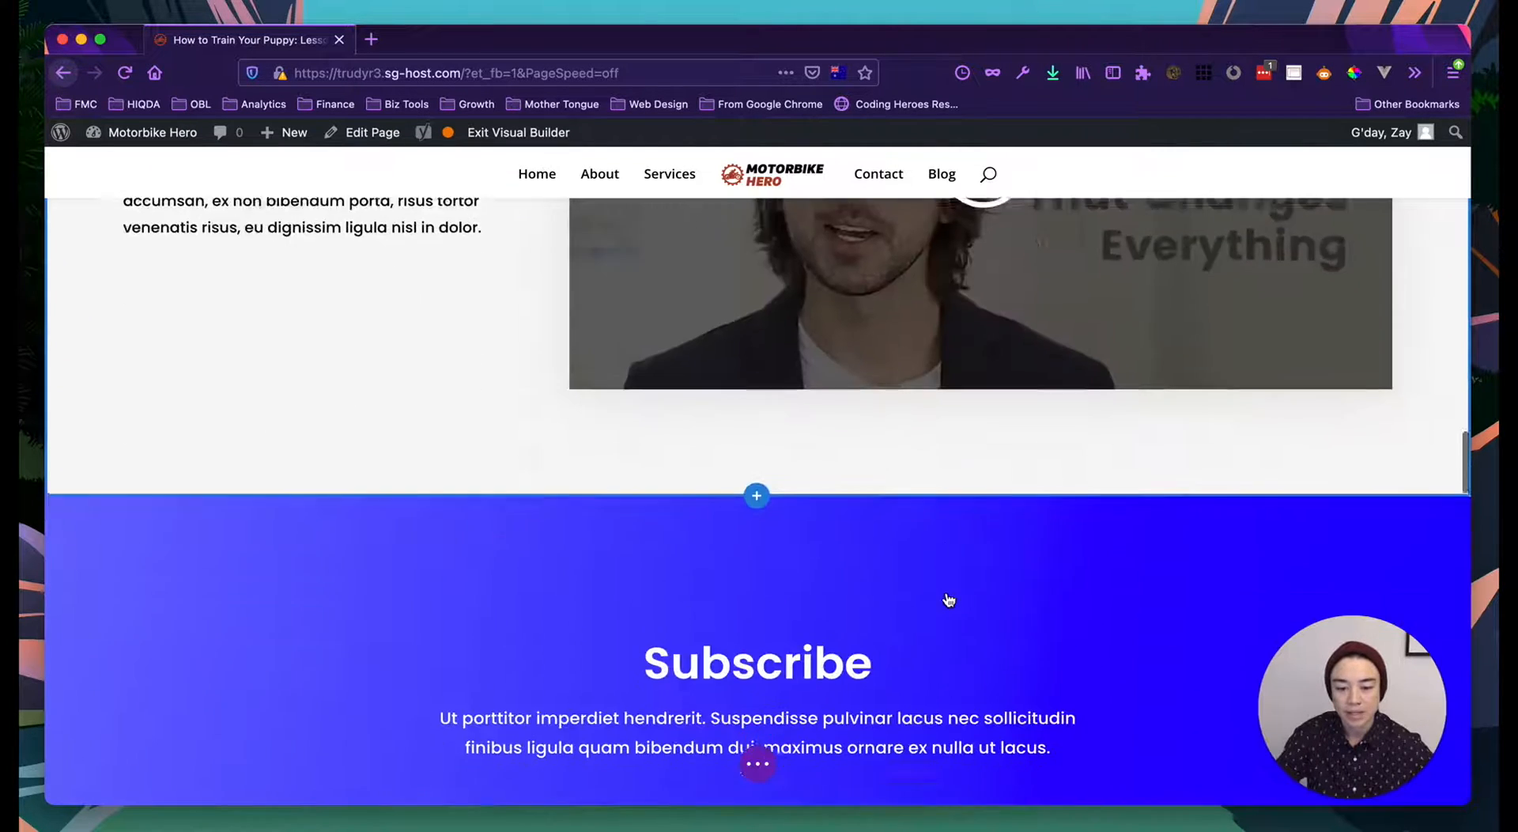
scroll(949, 600, down, 1)
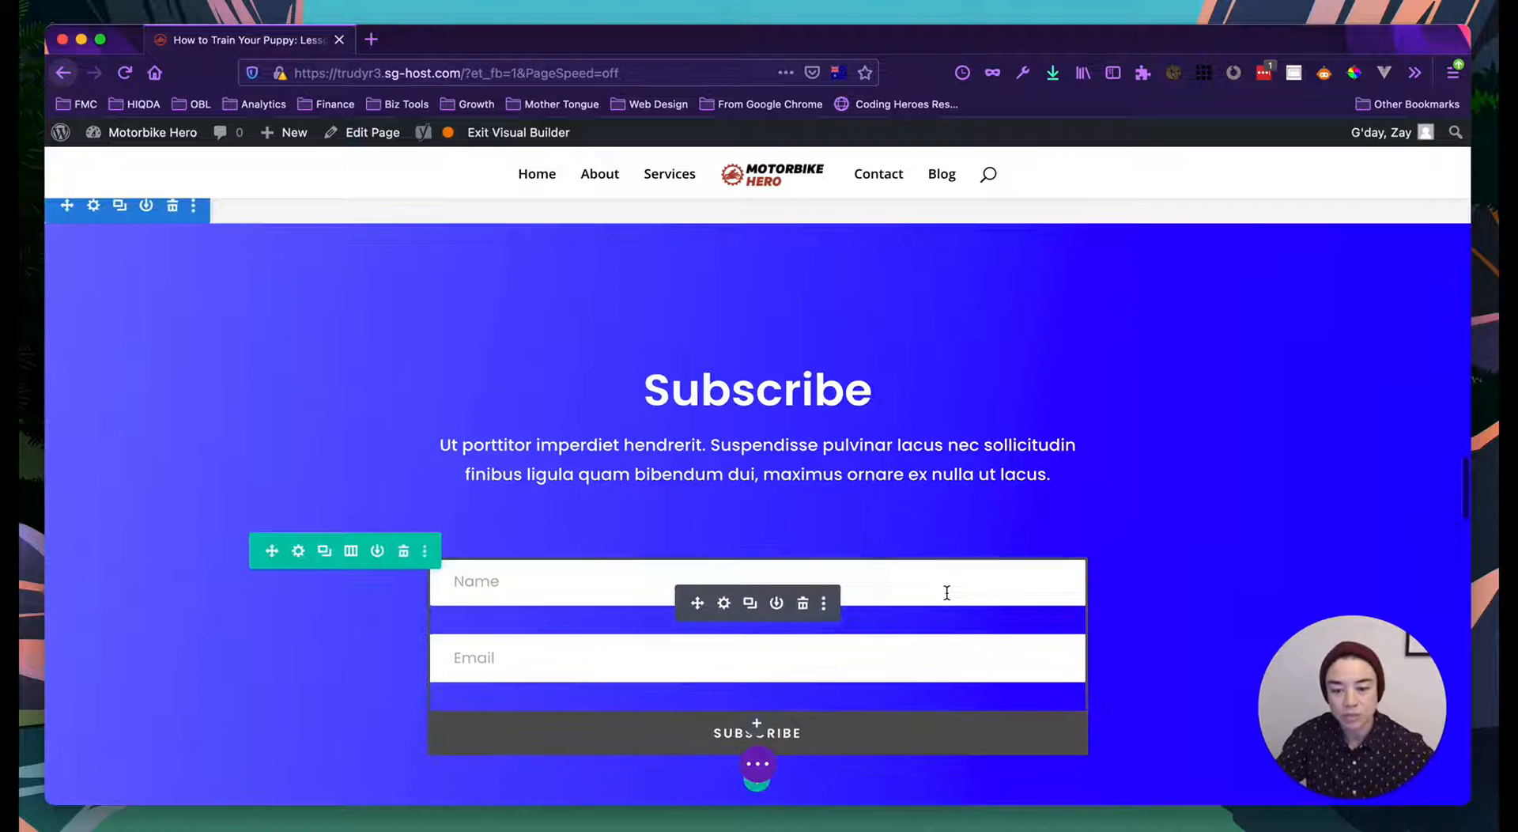
scroll(810, 563, down, 1)
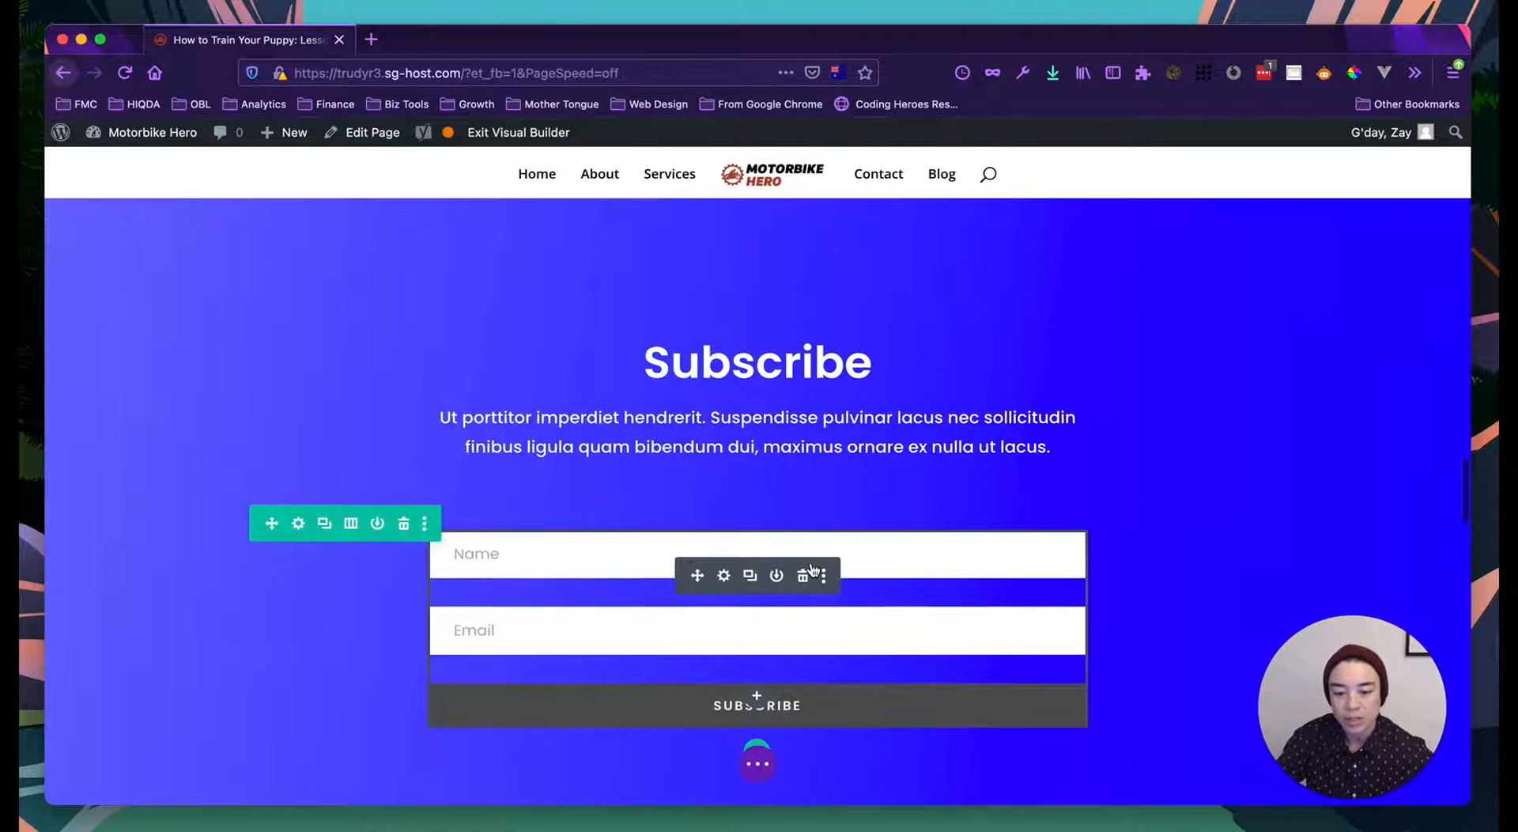
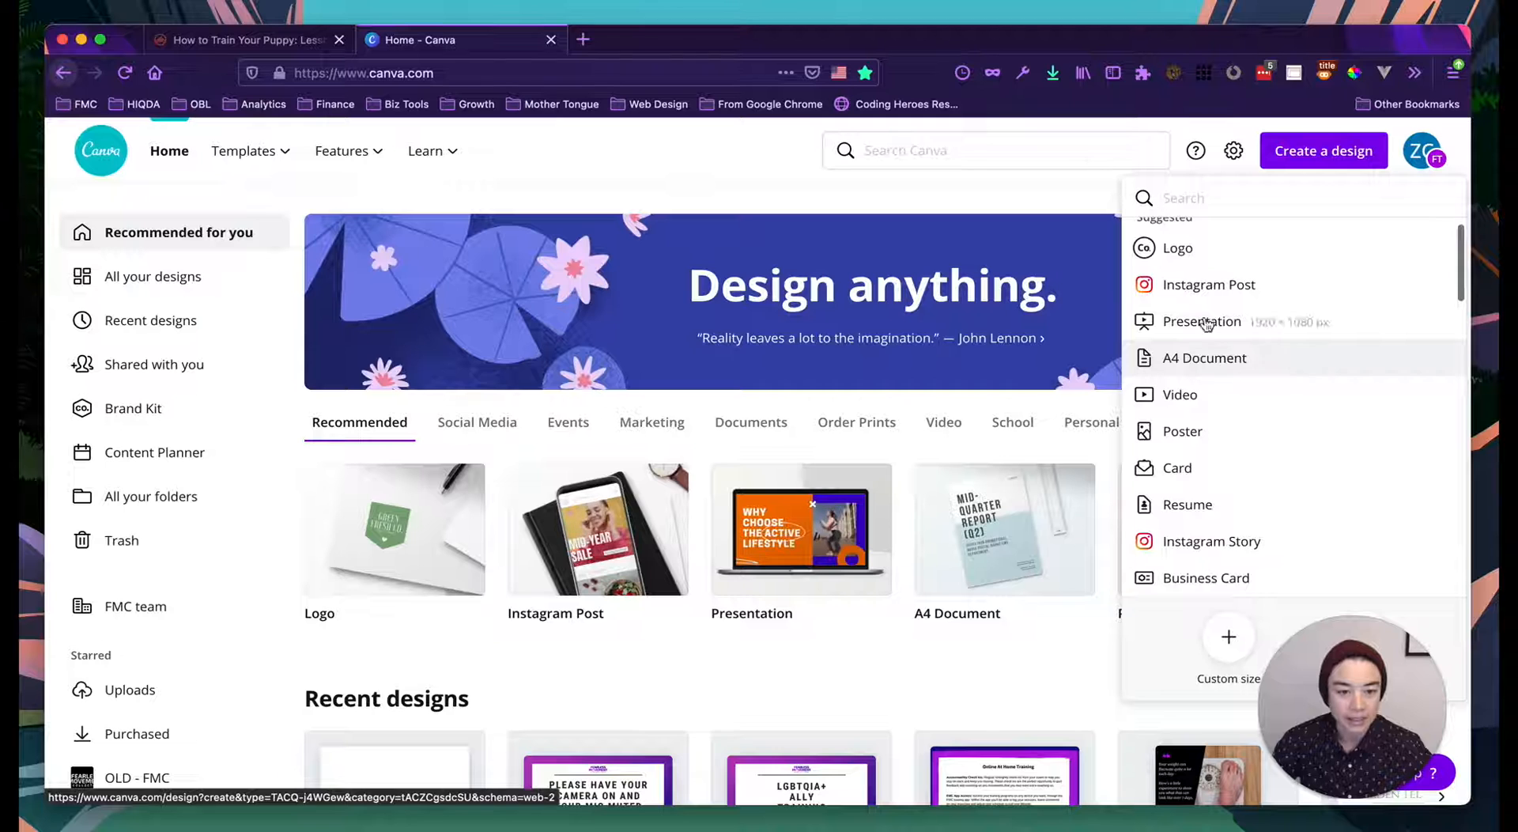
Step: Create a new A4 Document design in Canva and browse the suggested templates
scroll(1210, 335, up, 1)
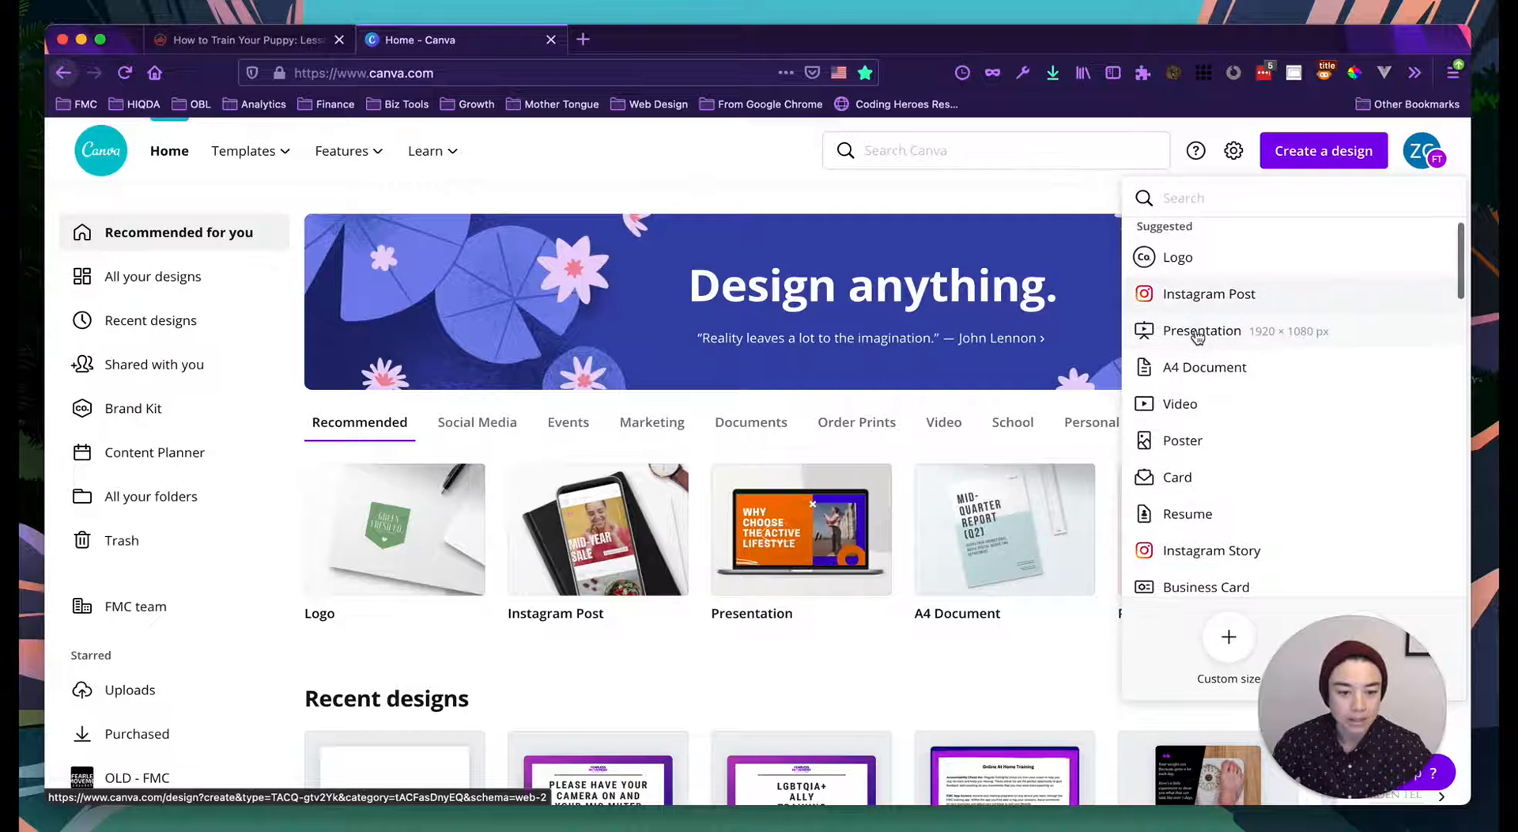
scroll(1206, 337, up, 1)
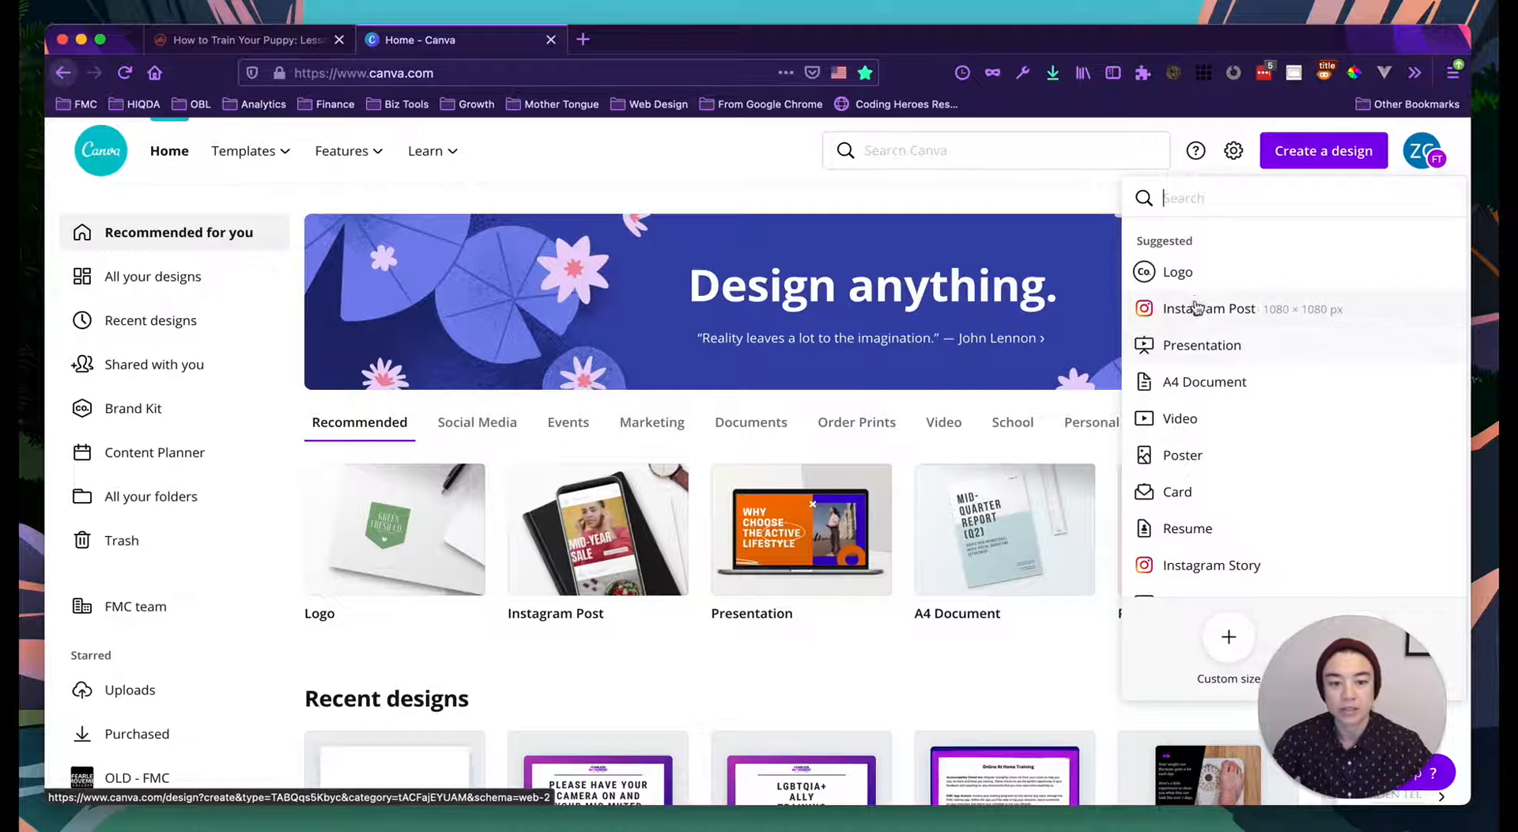
click(1204, 383)
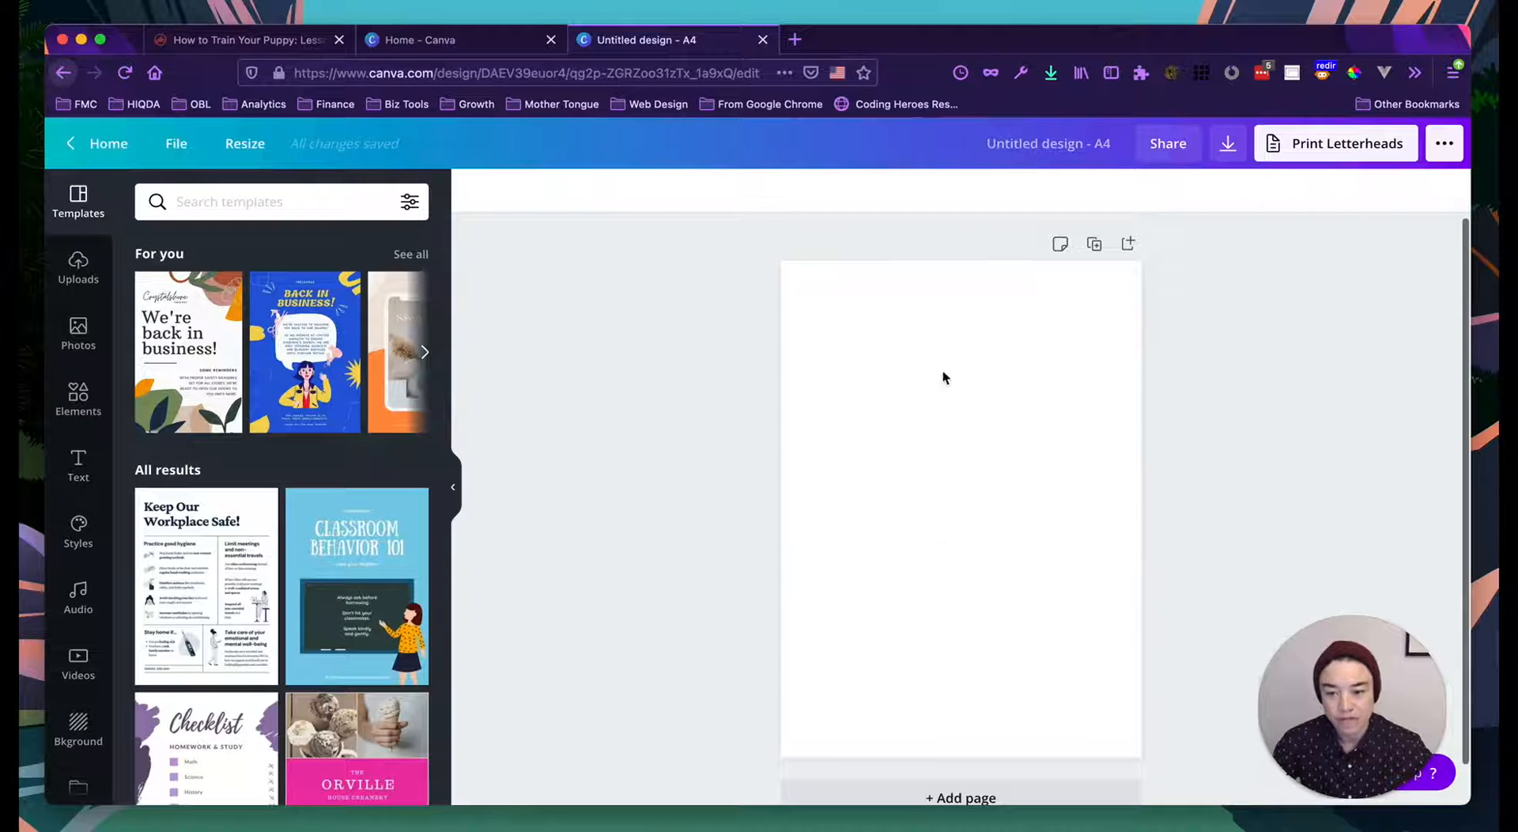
scroll(228, 475, down, 2)
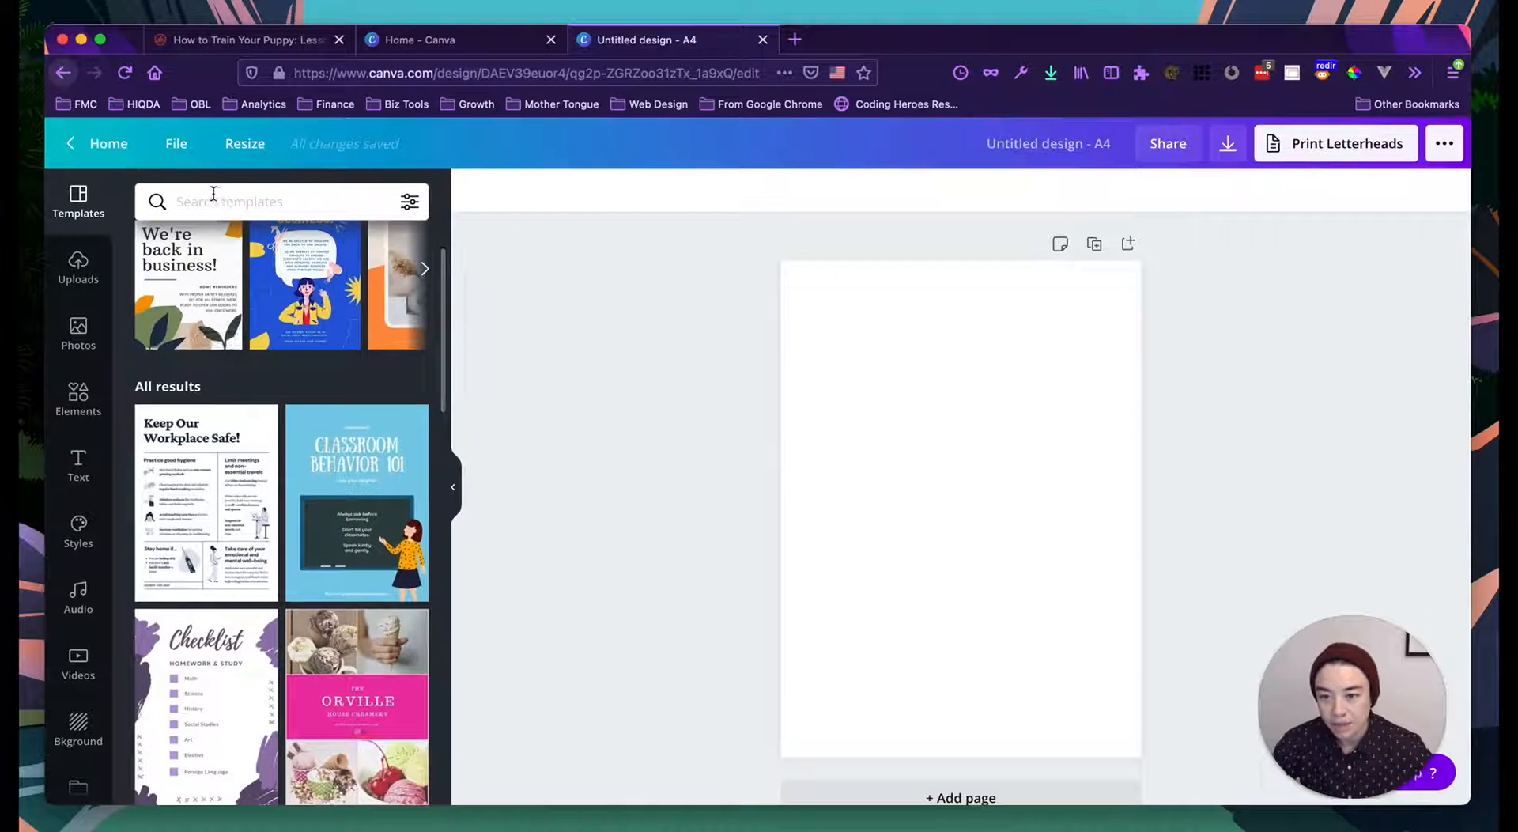
Step: Search the design templates for "list"
click(213, 193)
text(list)
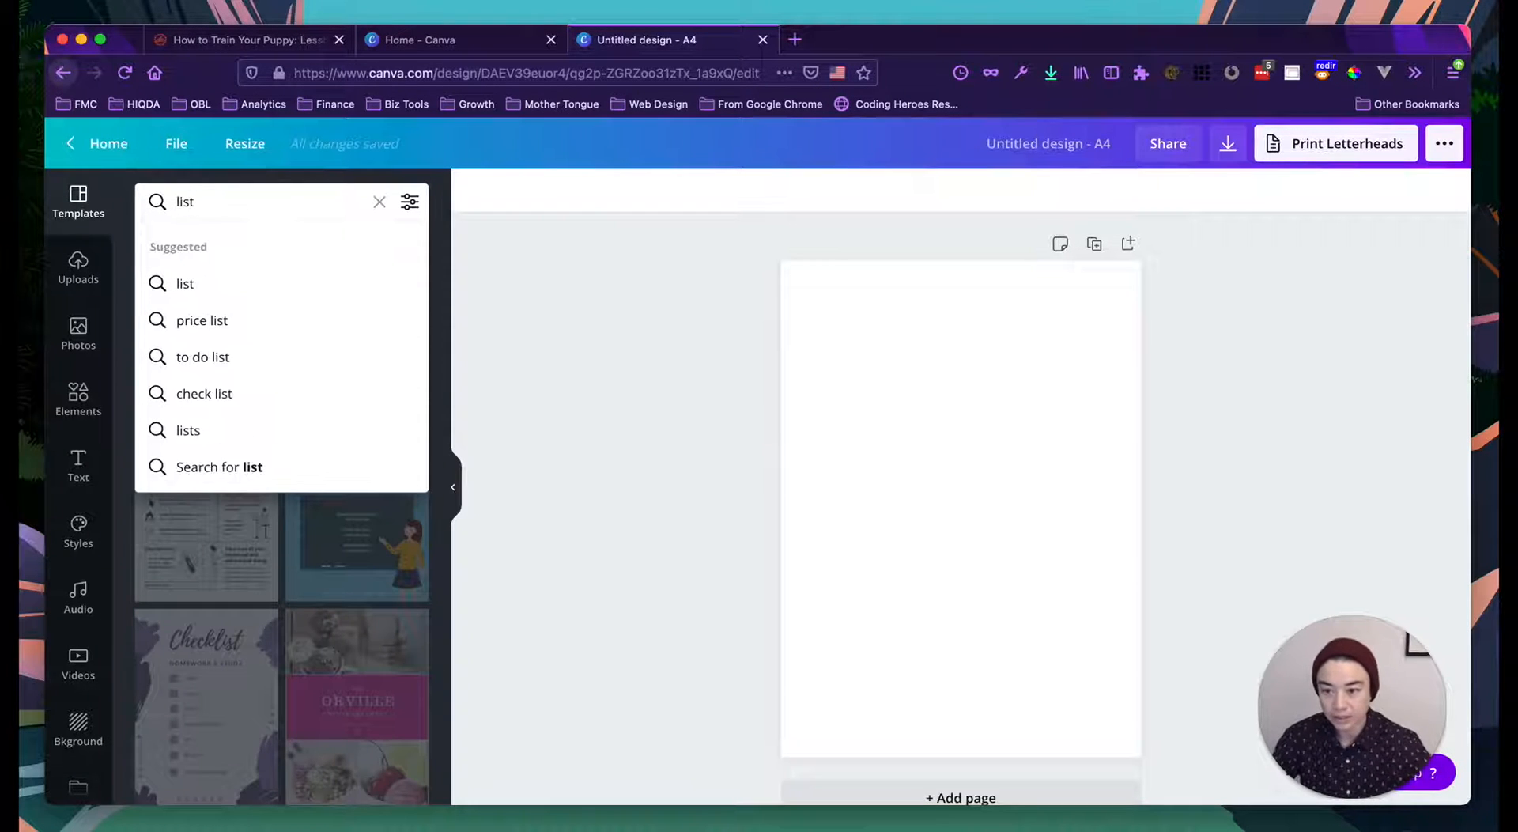
key(Return)
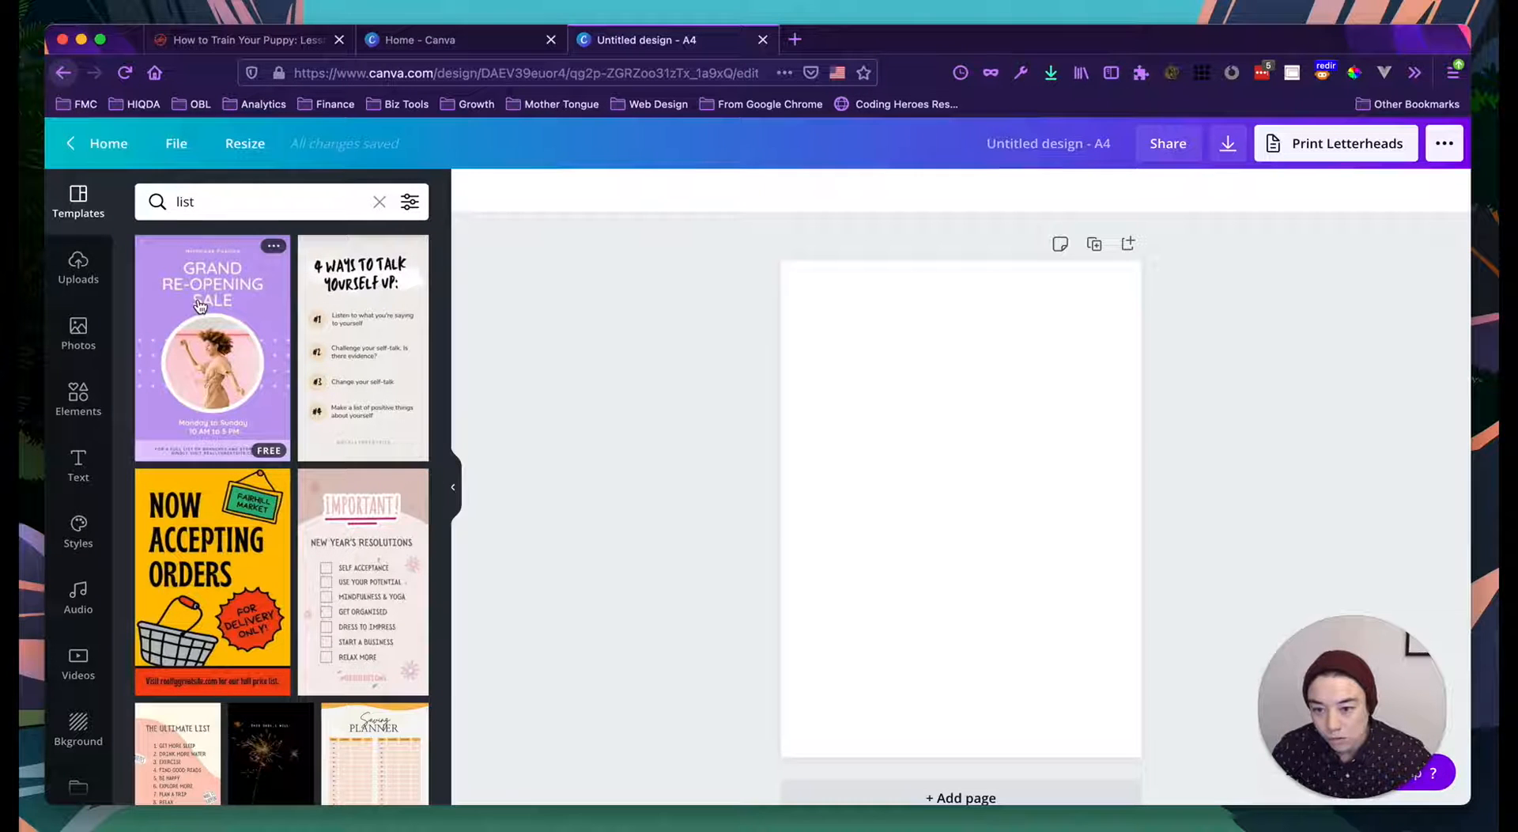
Step: Find "The Complete Gift Guide for Business Owners" among the list templates and apply it to the blank first page
scroll(200, 306, down, 2)
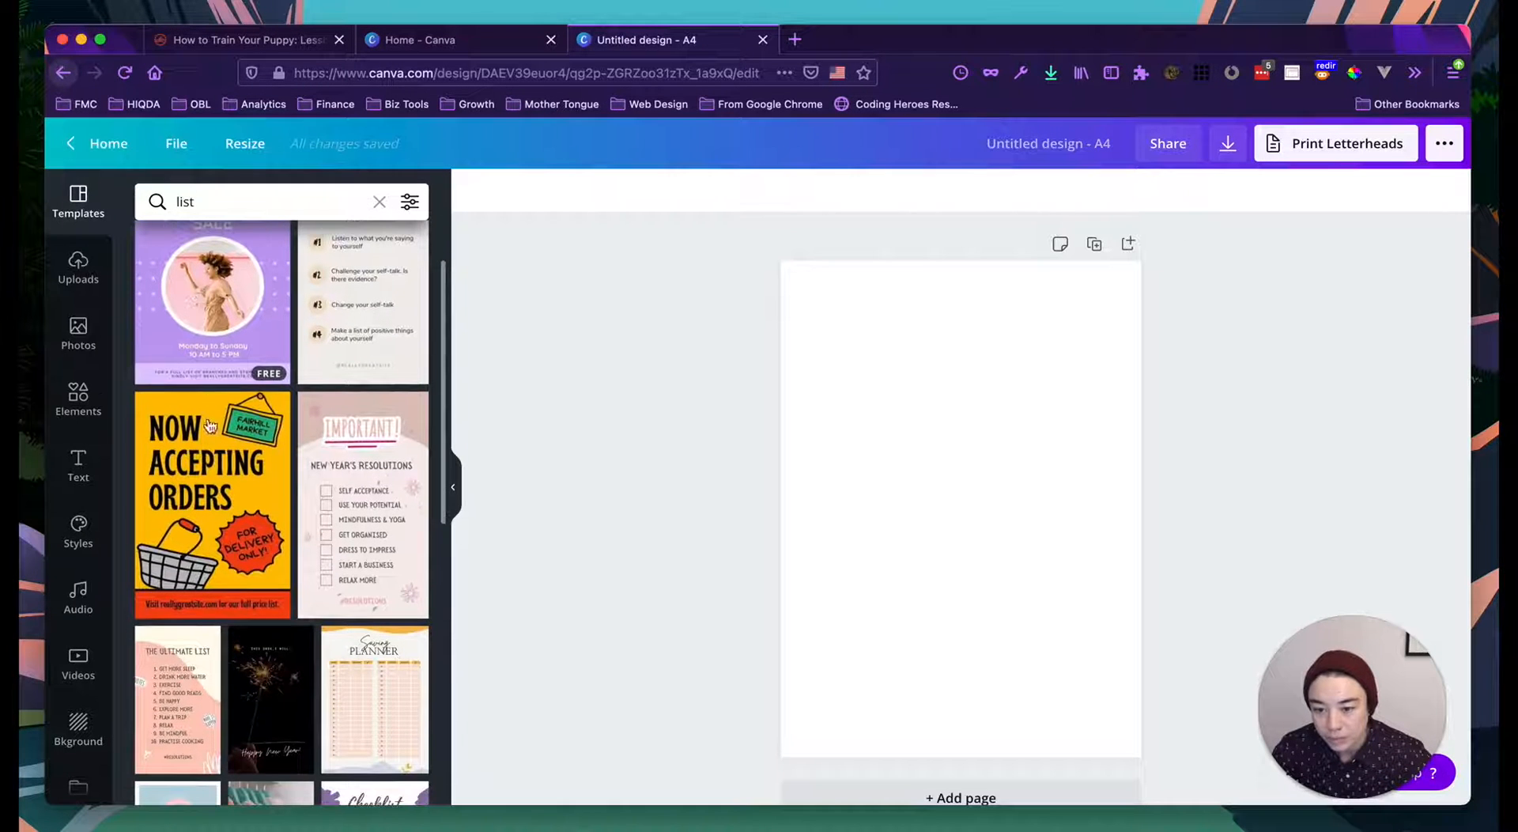
scroll(210, 494, down, 4)
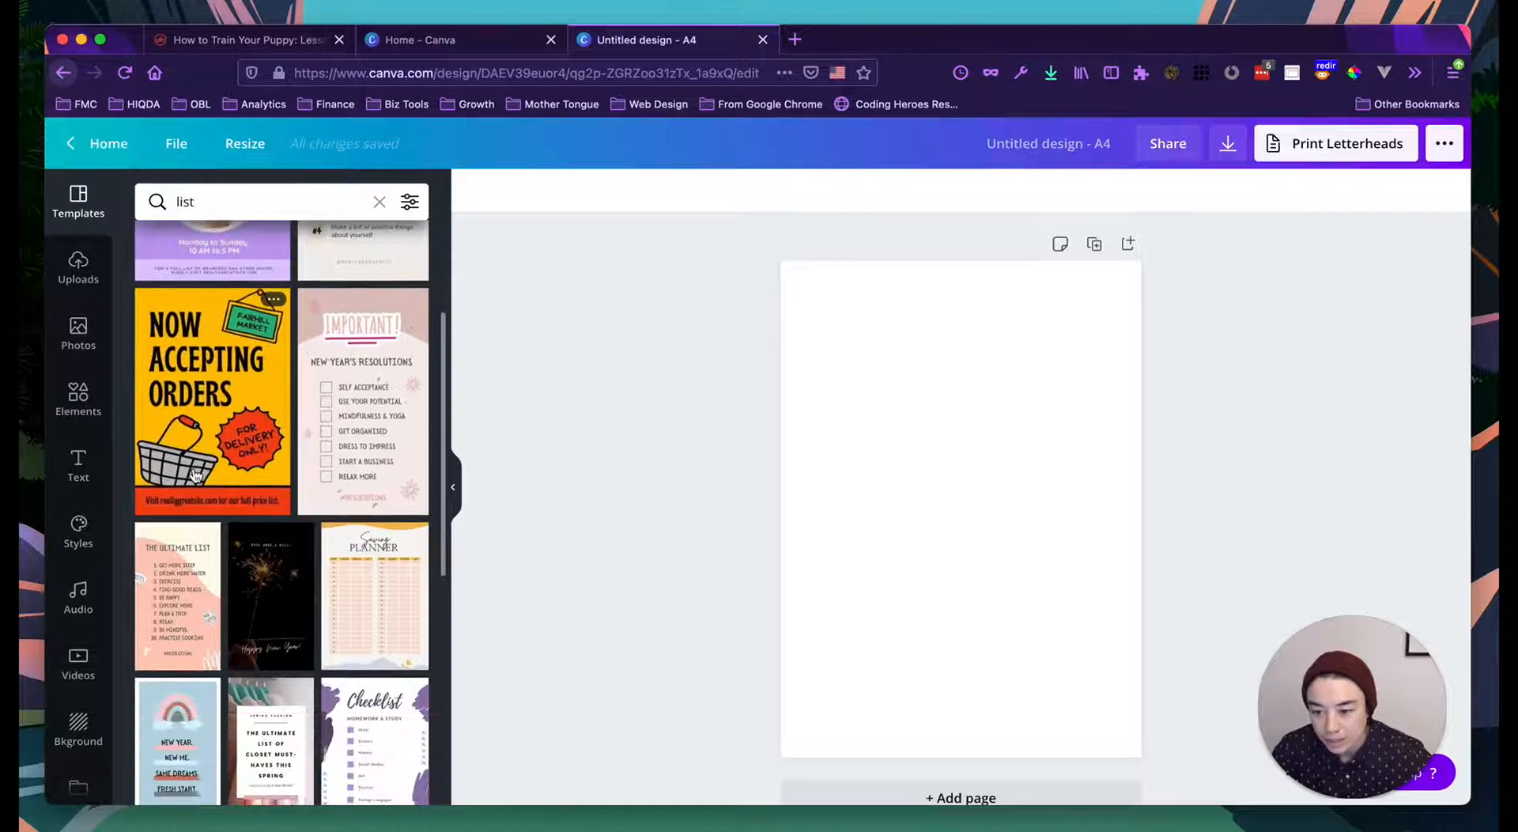
scroll(177, 526, down, 4)
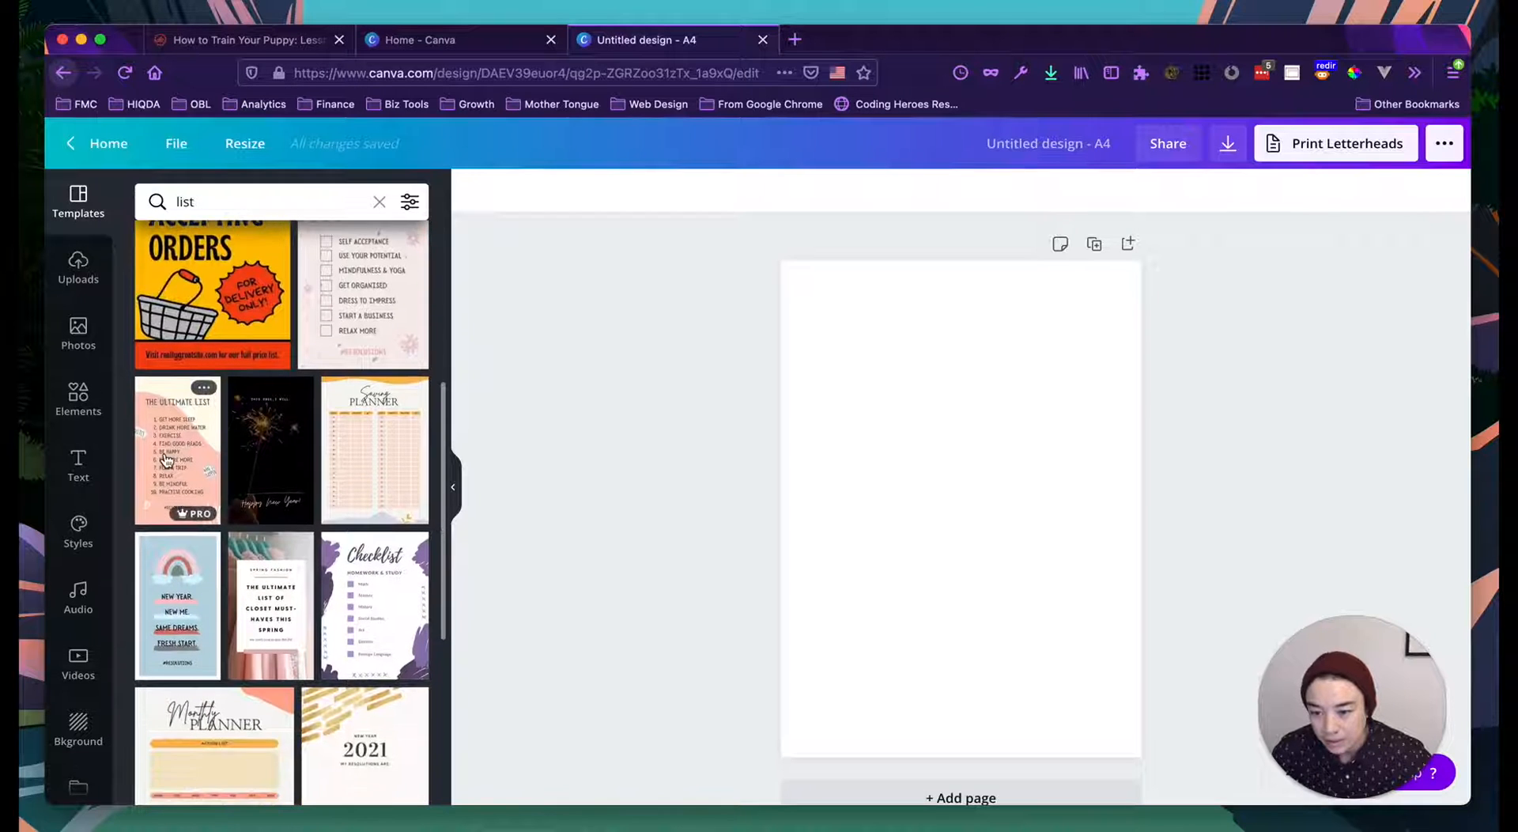
scroll(171, 518, down, 1)
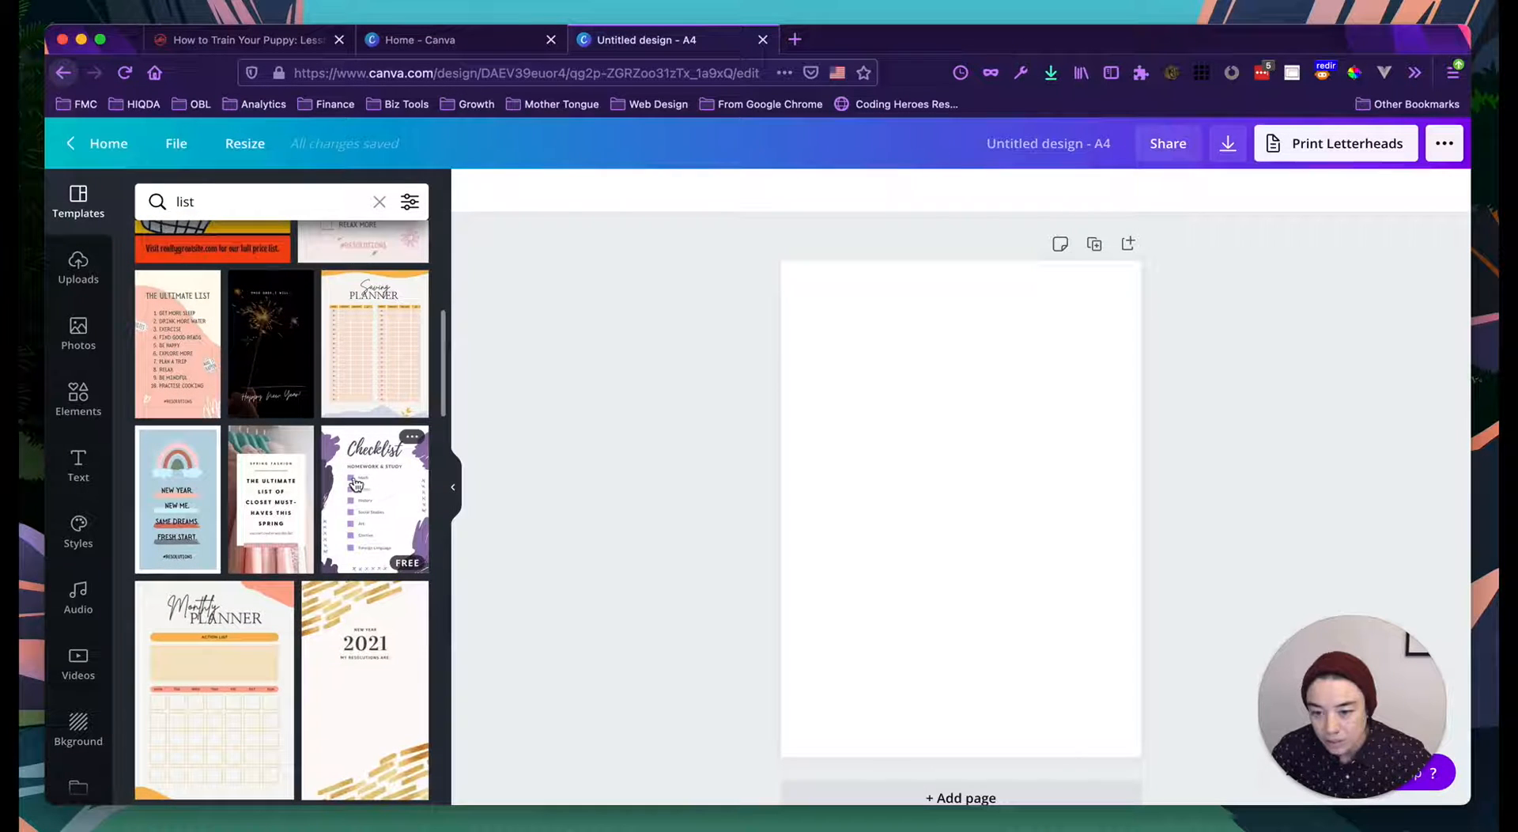
scroll(249, 506, down, 3)
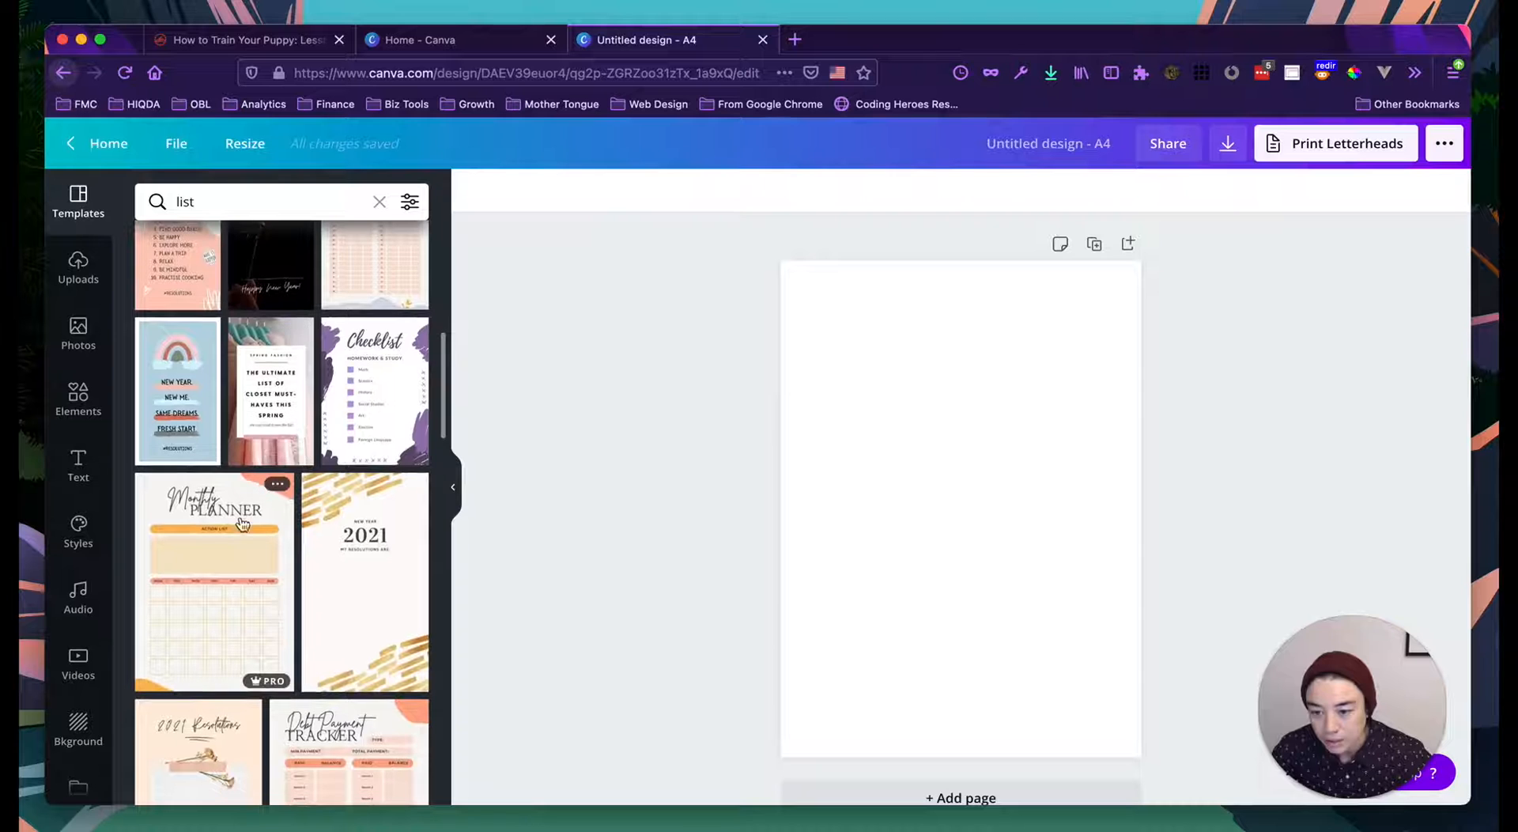
scroll(233, 545, down, 5)
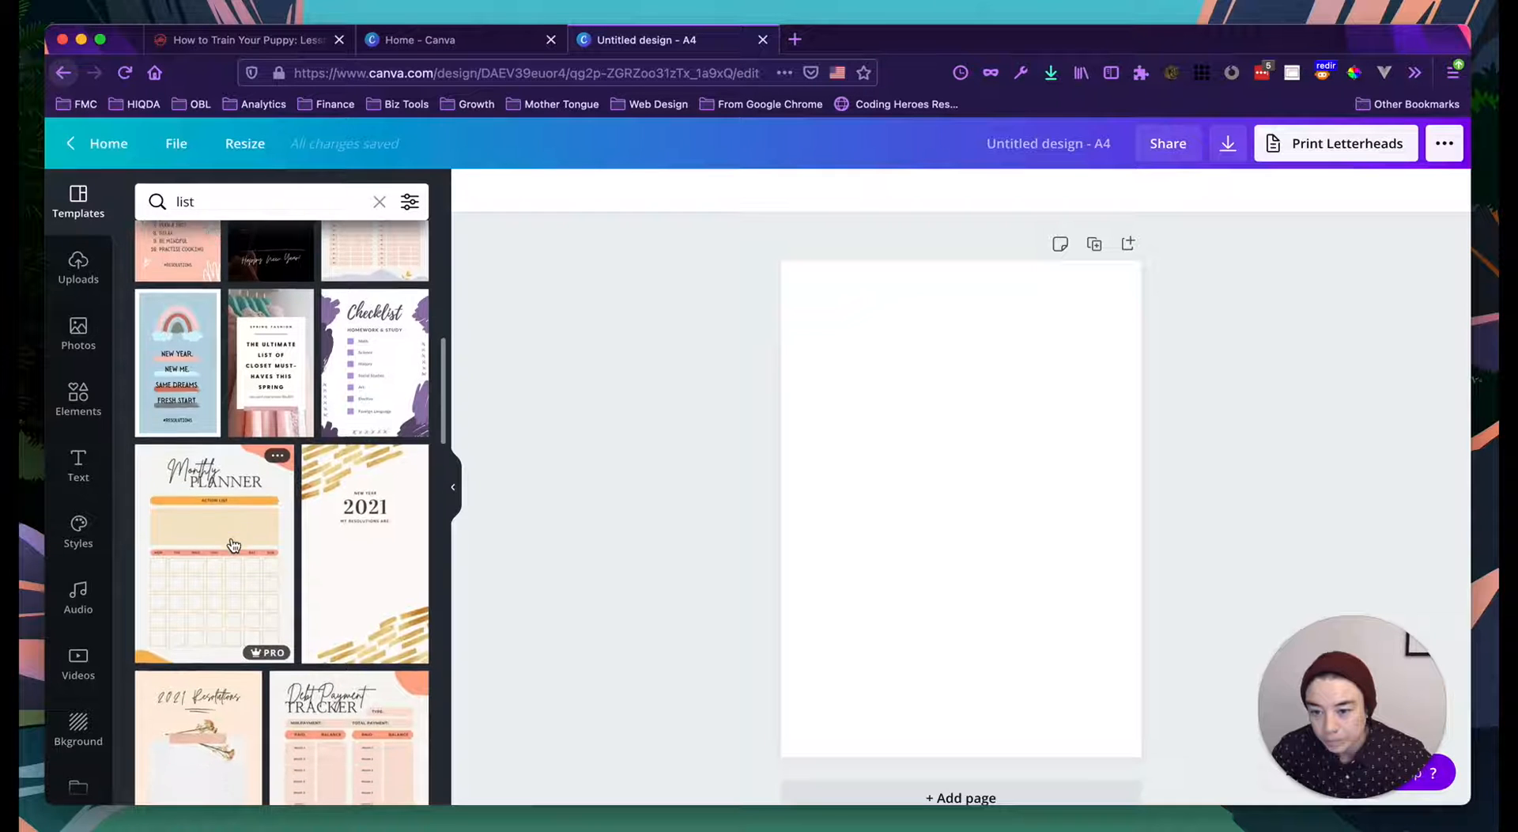
scroll(237, 569, down, 5)
scroll(241, 604, down, 7)
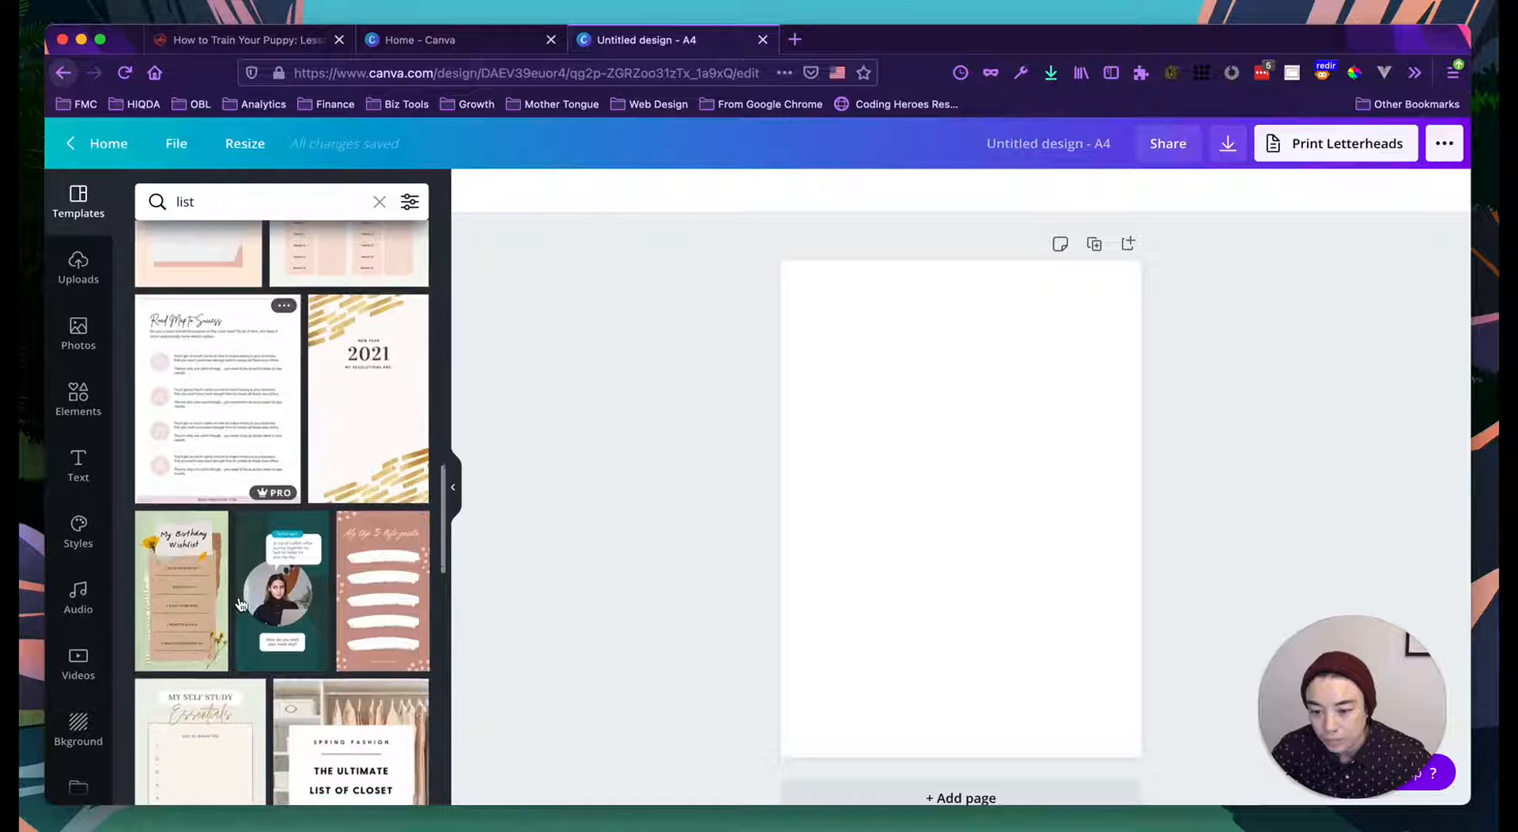
scroll(242, 604, down, 5)
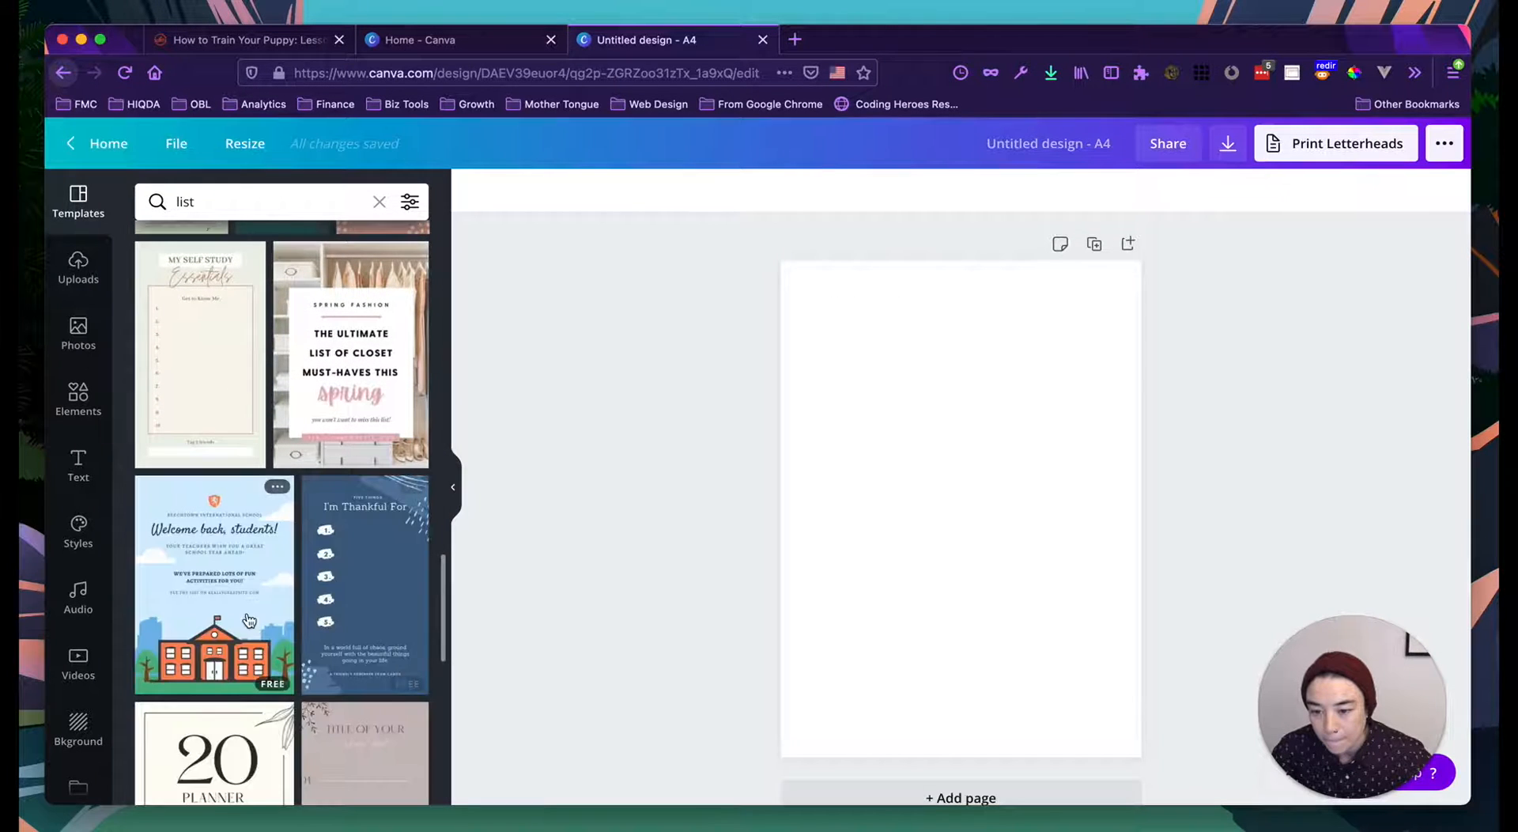
scroll(249, 621, down, 7)
scroll(249, 620, down, 5)
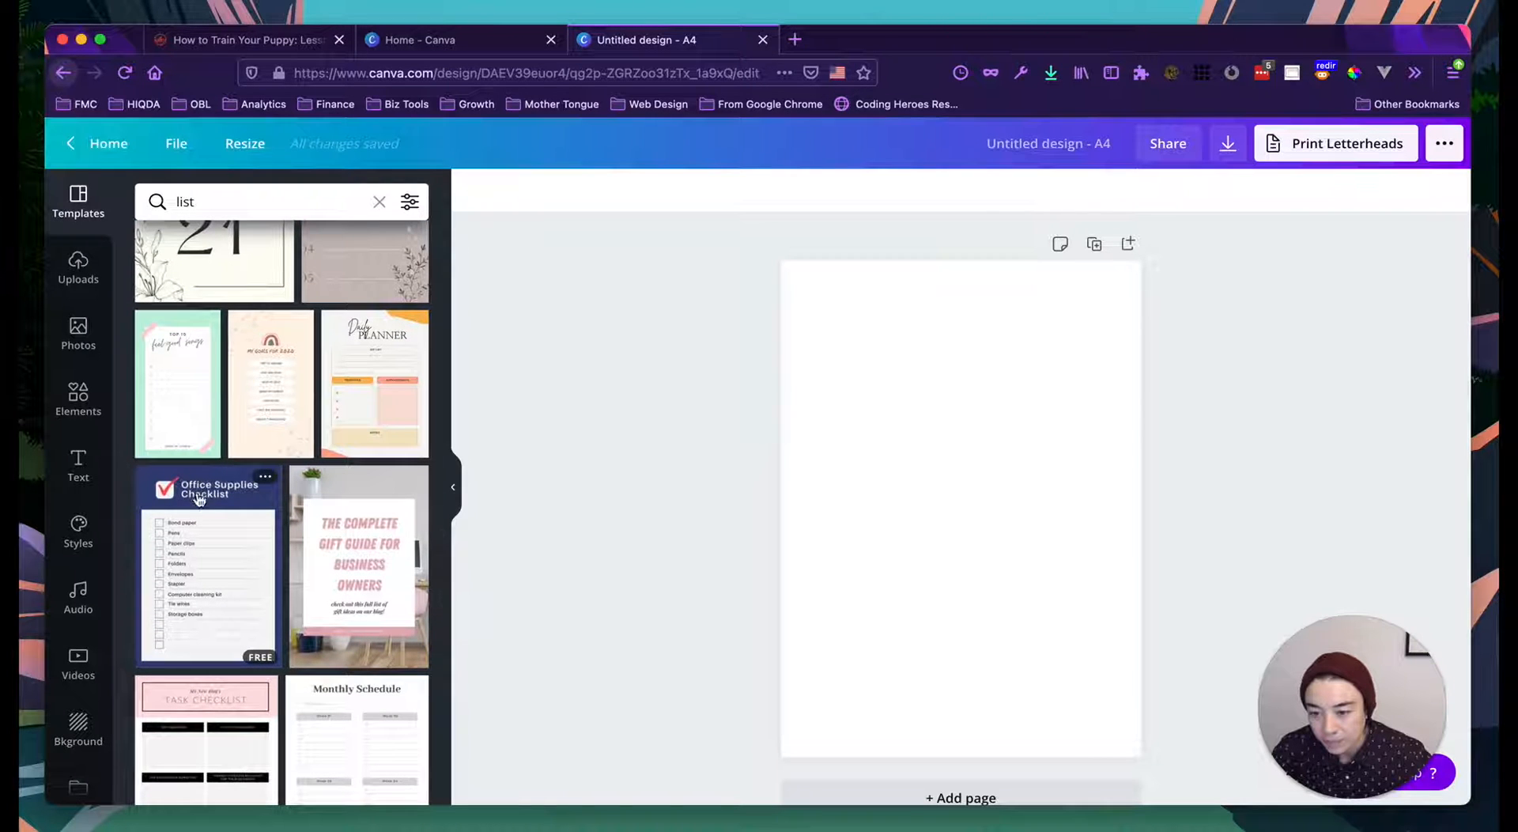
scroll(197, 537, down, 2)
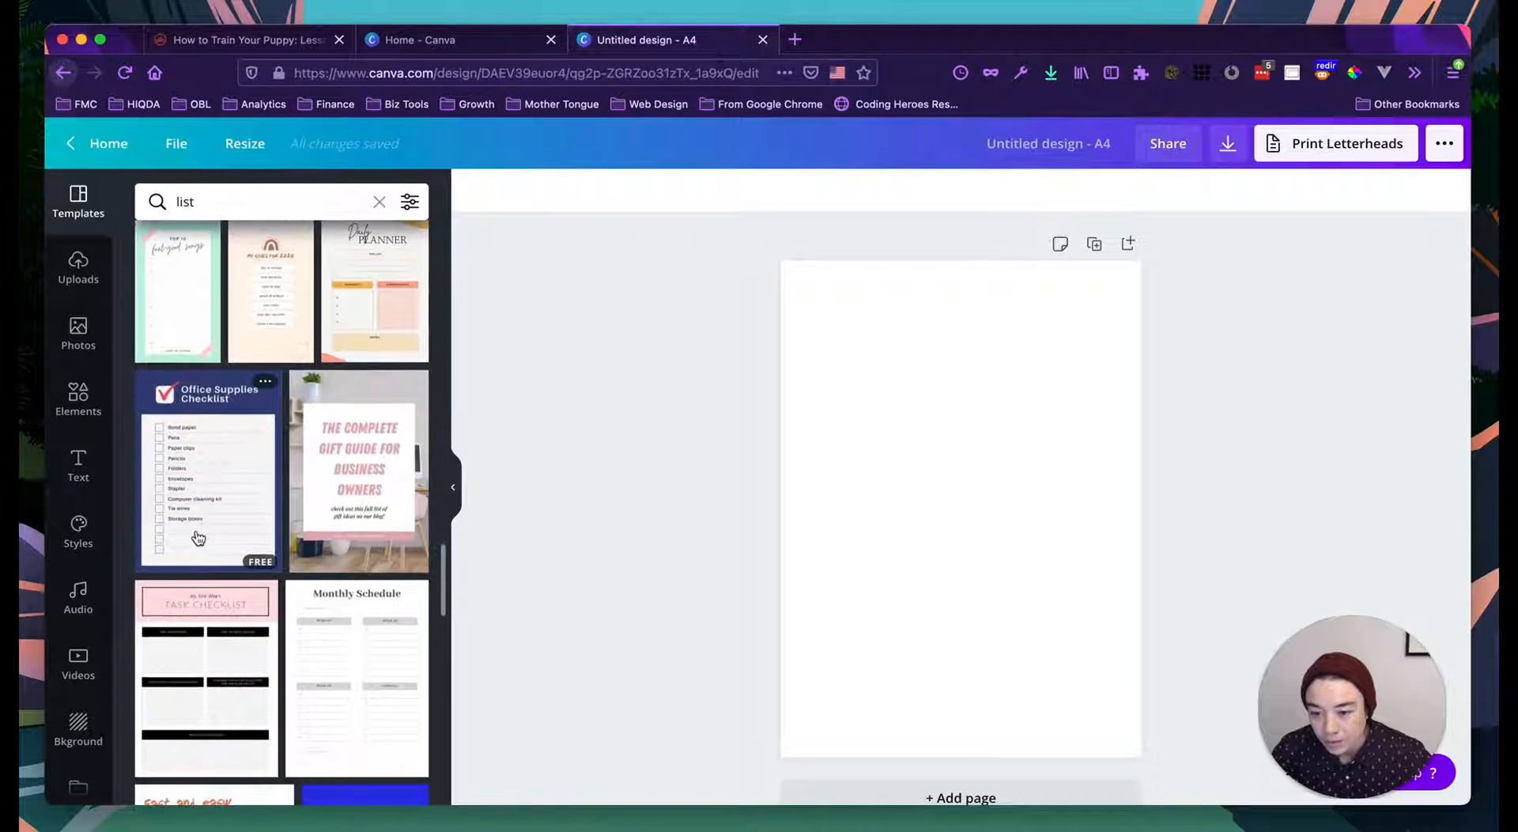
scroll(198, 538, down, 1)
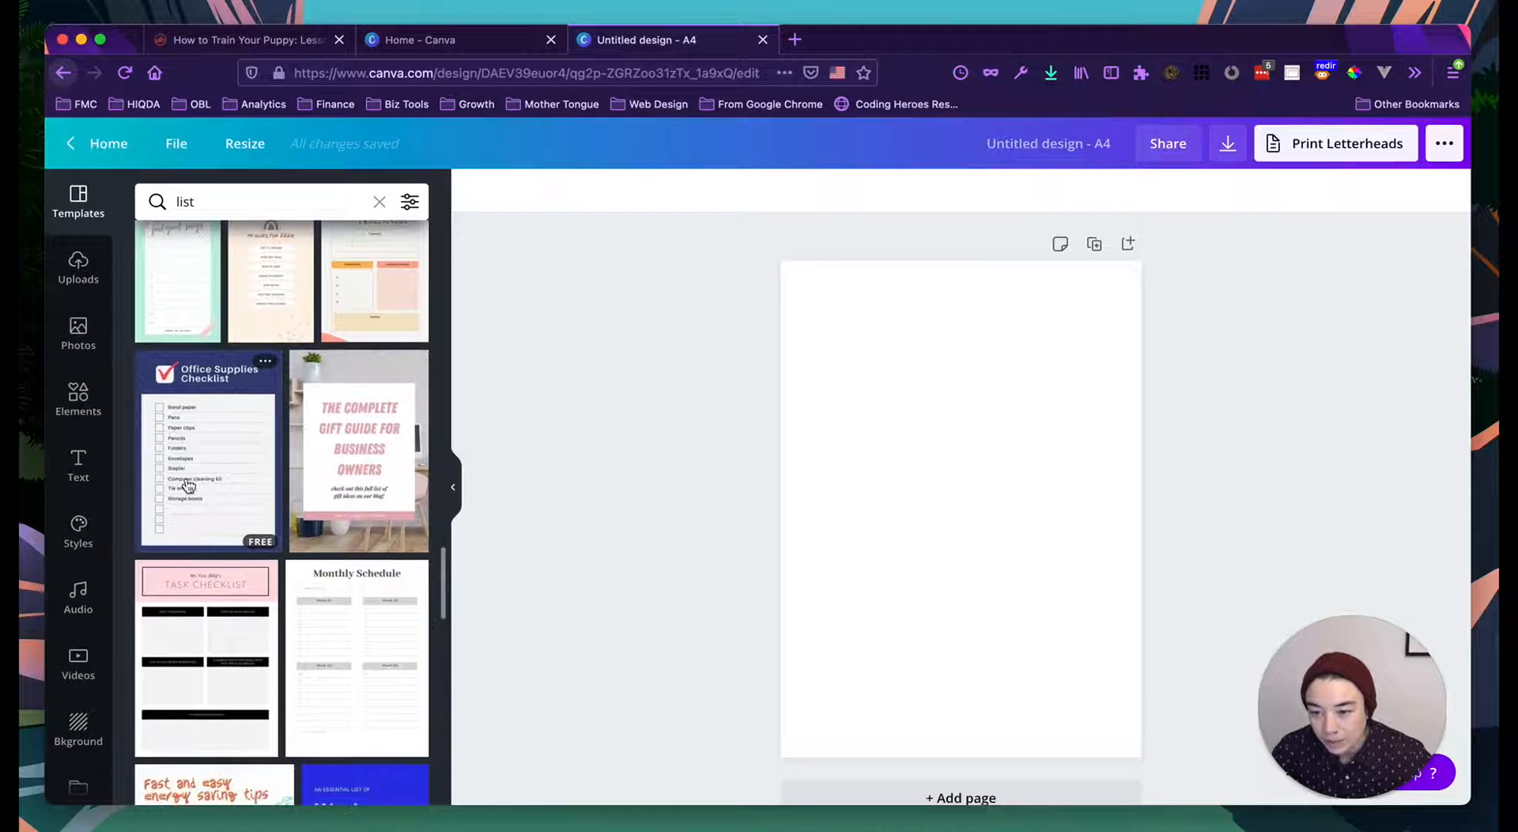
scroll(188, 482, down, 3)
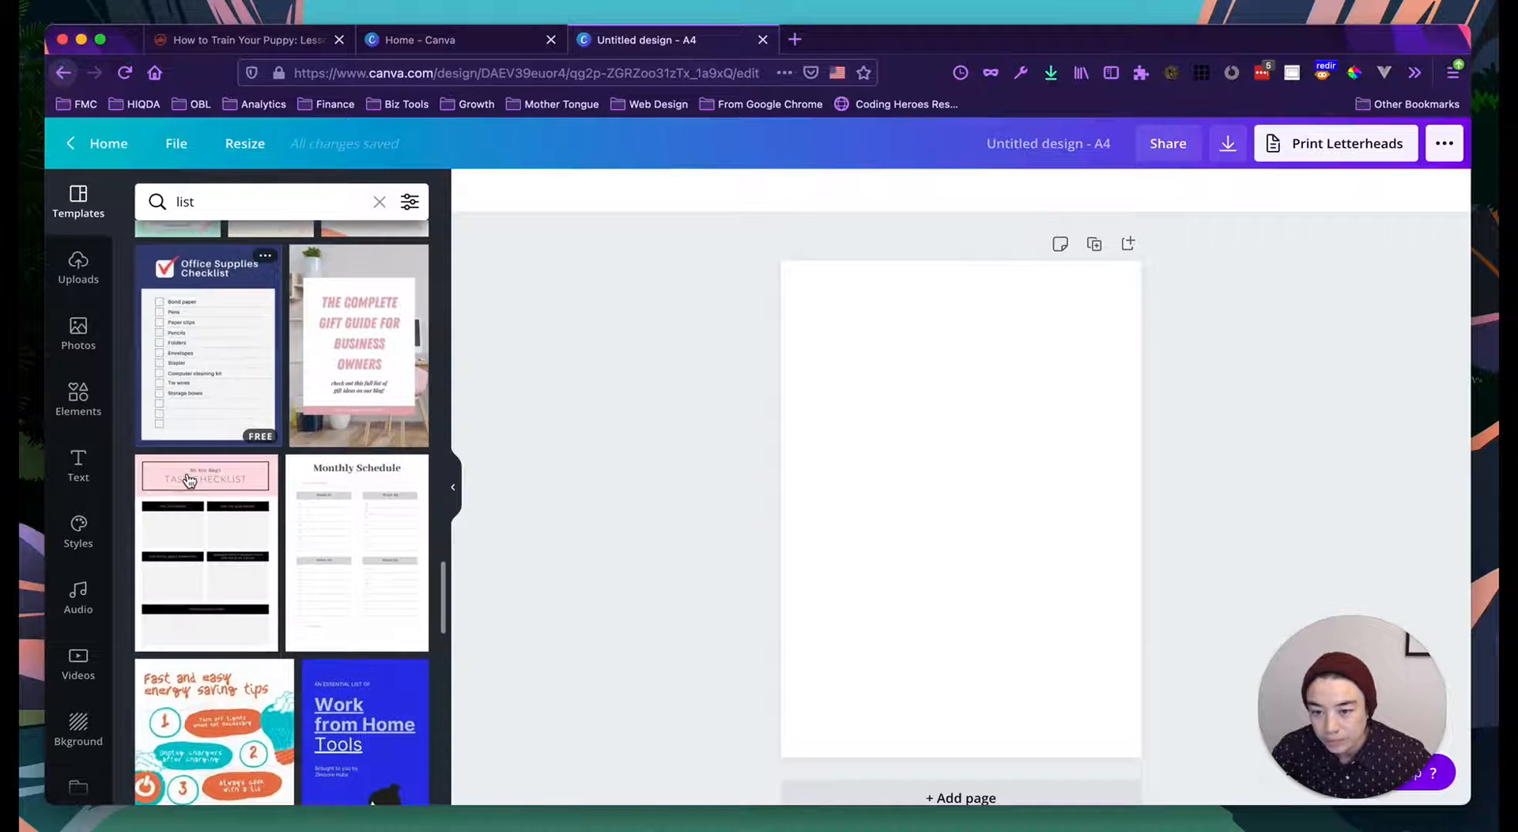
scroll(189, 480, down, 1)
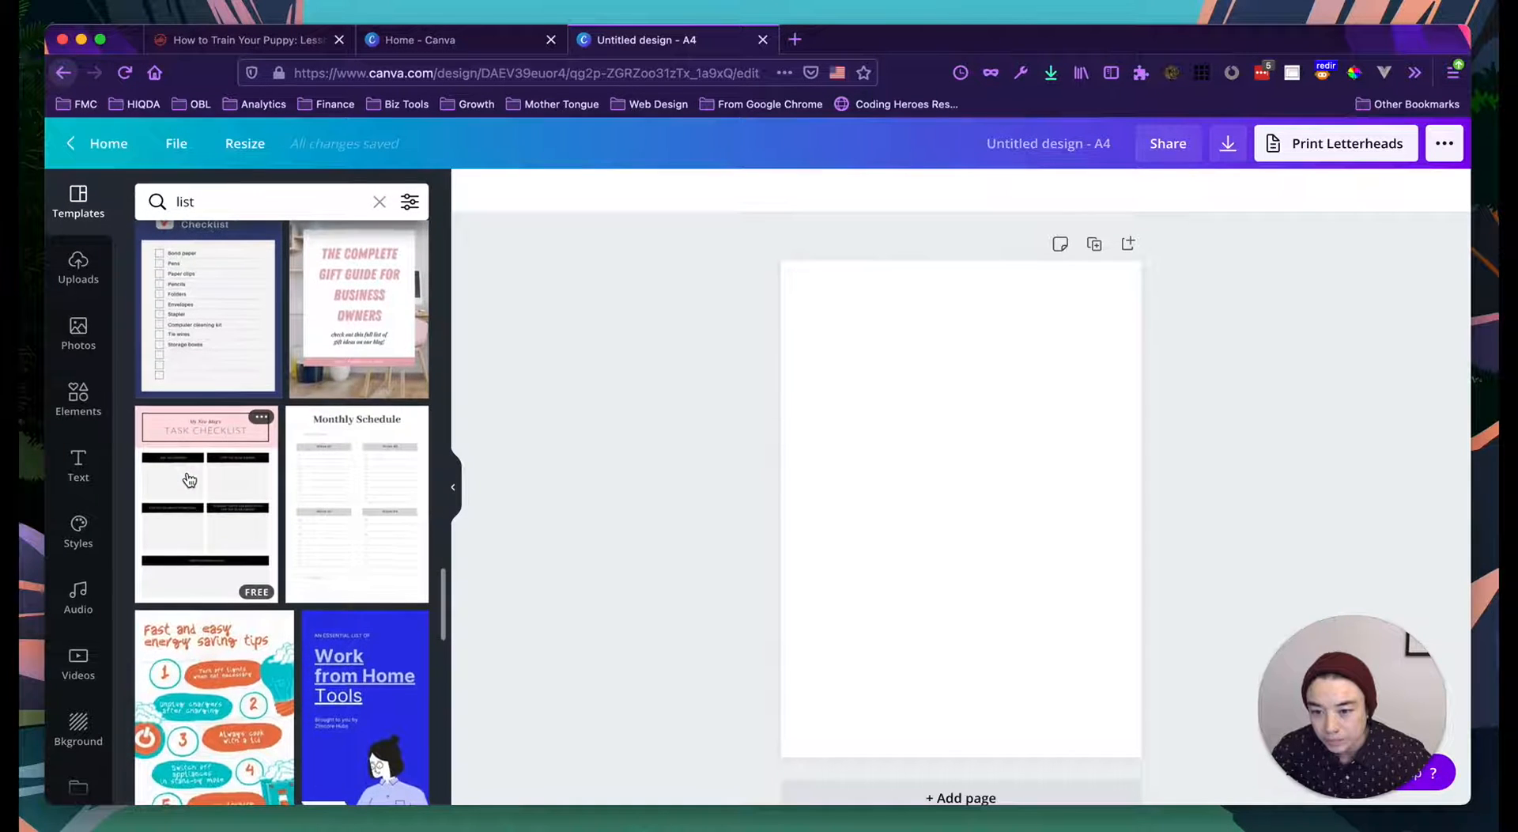
scroll(189, 480, up, 2)
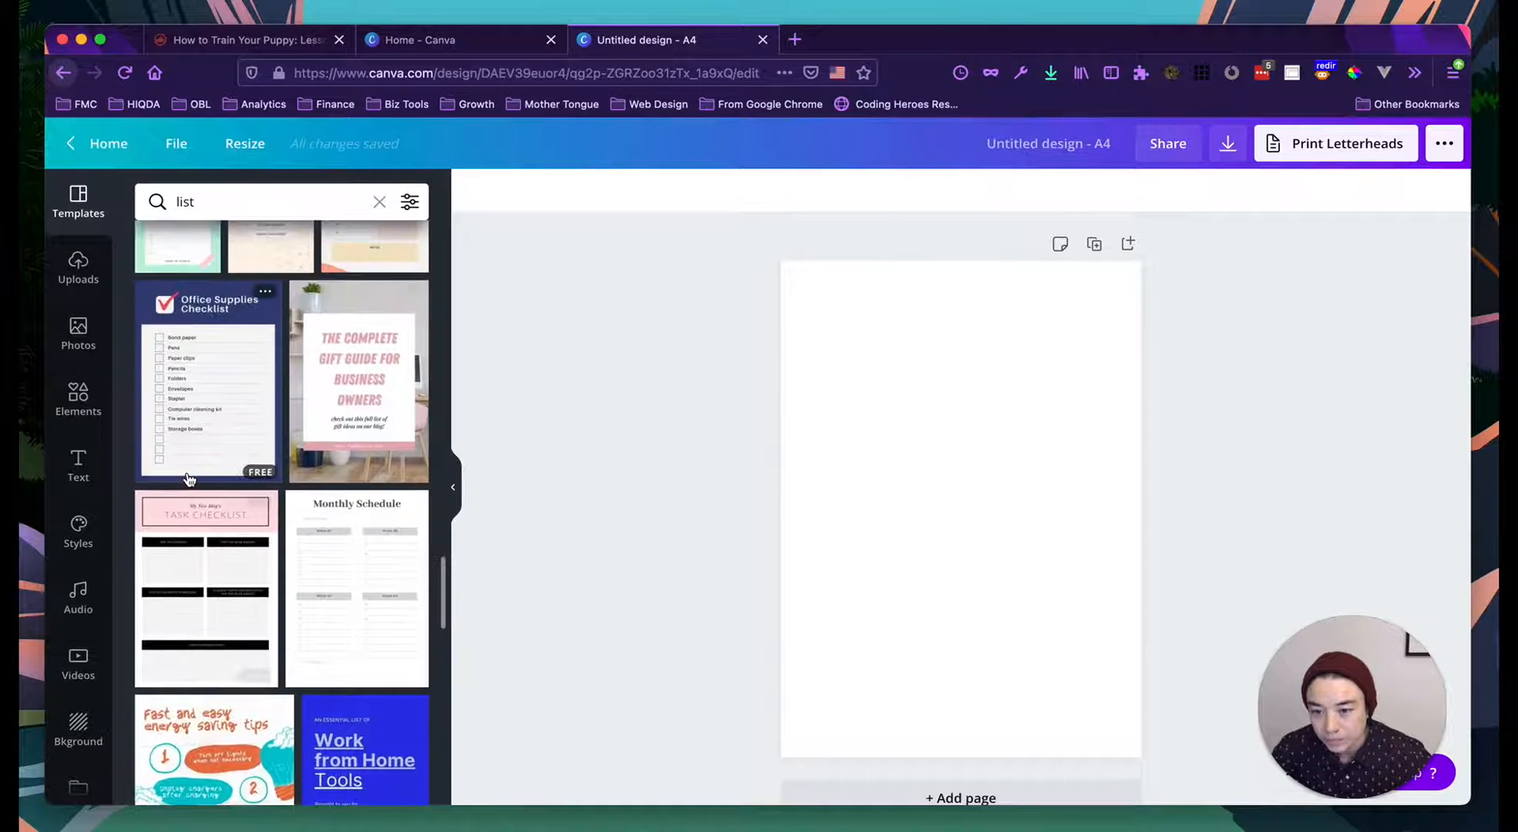
click(345, 413)
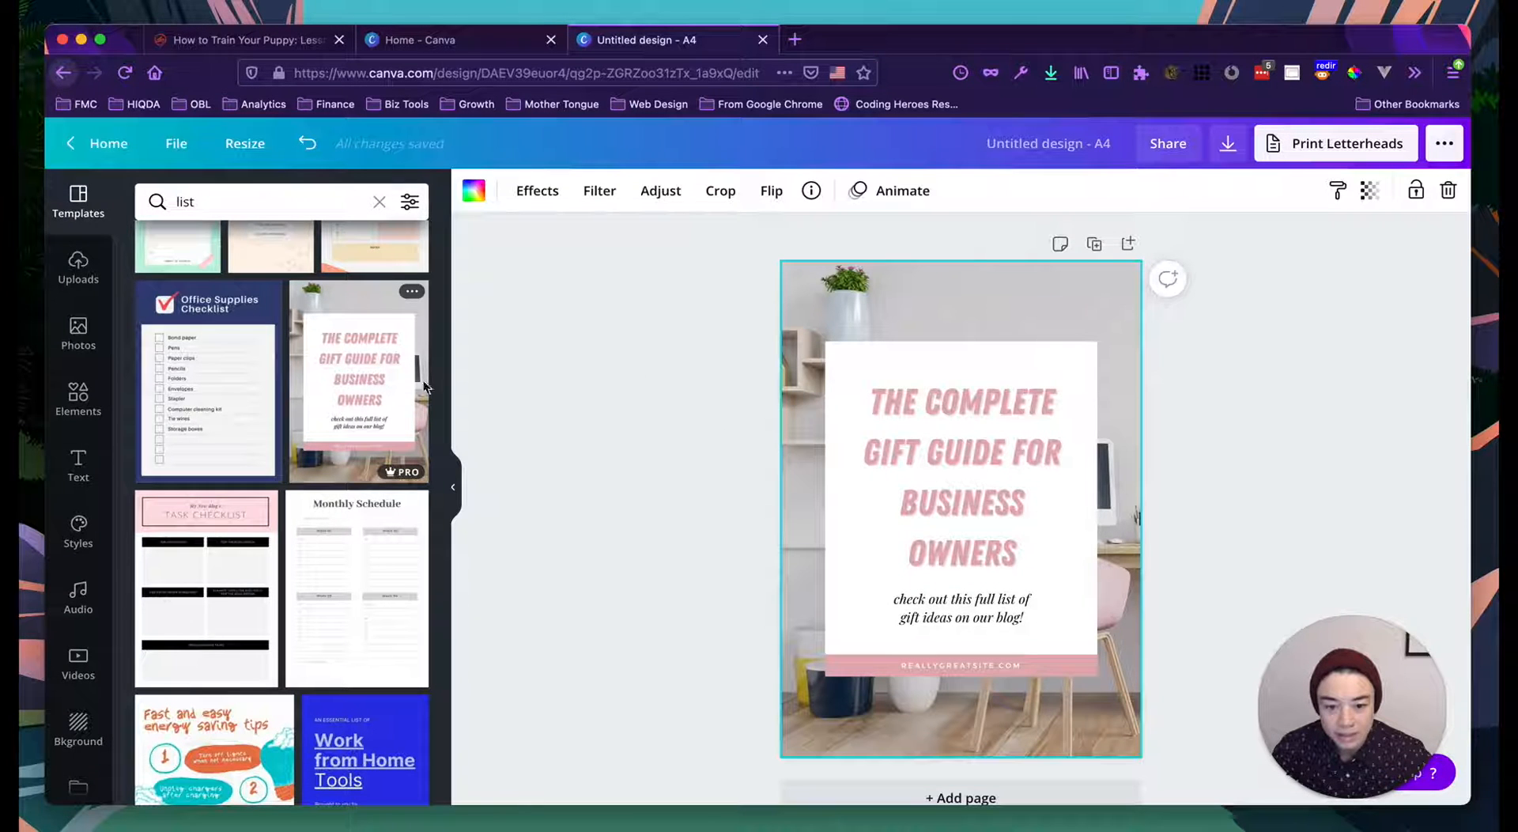
Step: Add a second page and apply the "Self Care Check-In" checklist template with the torn seaside photos to it
scroll(1085, 414, down, 1)
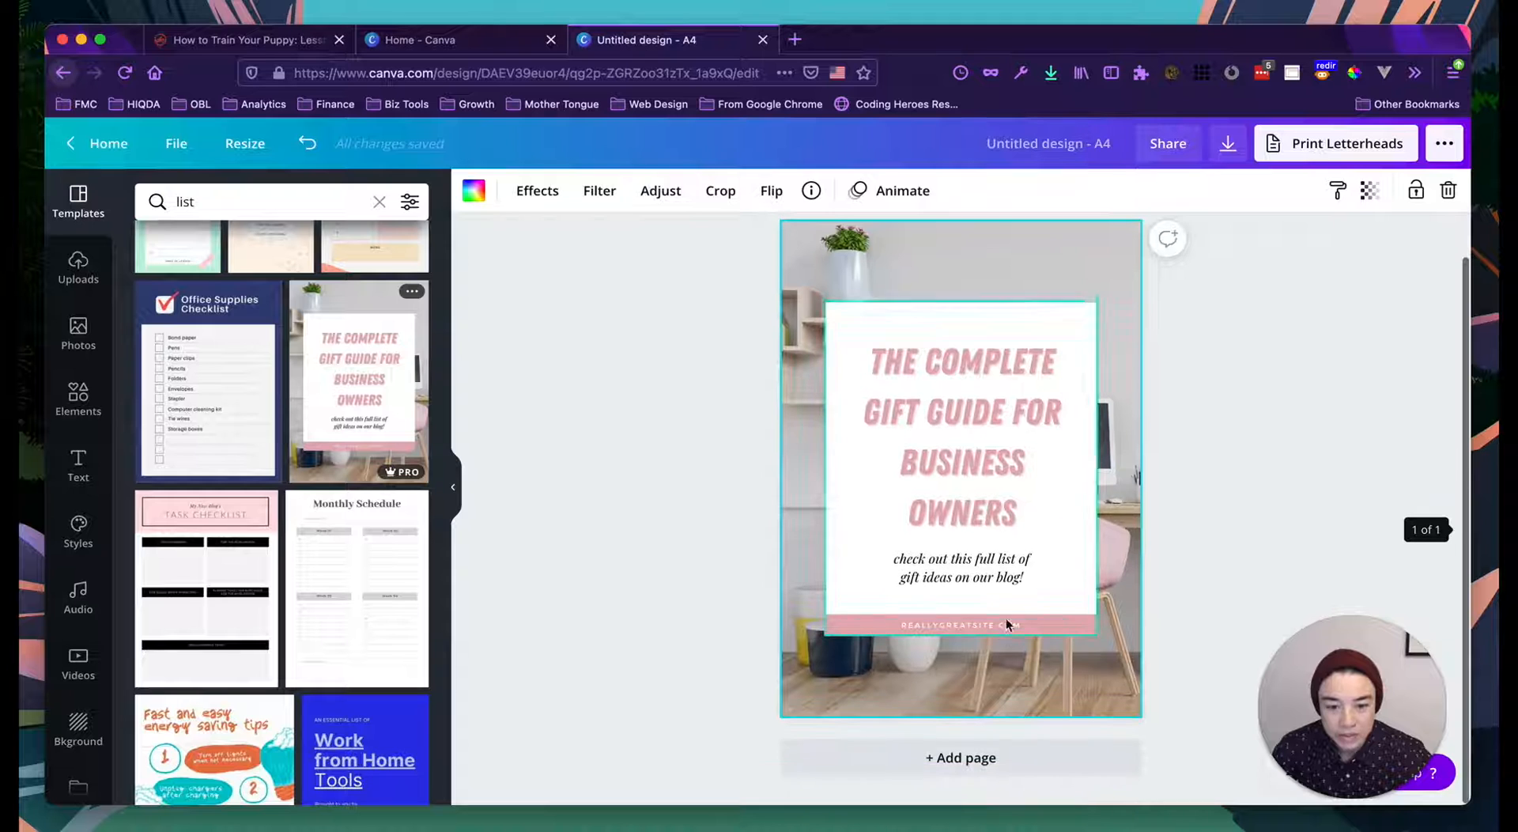
click(957, 757)
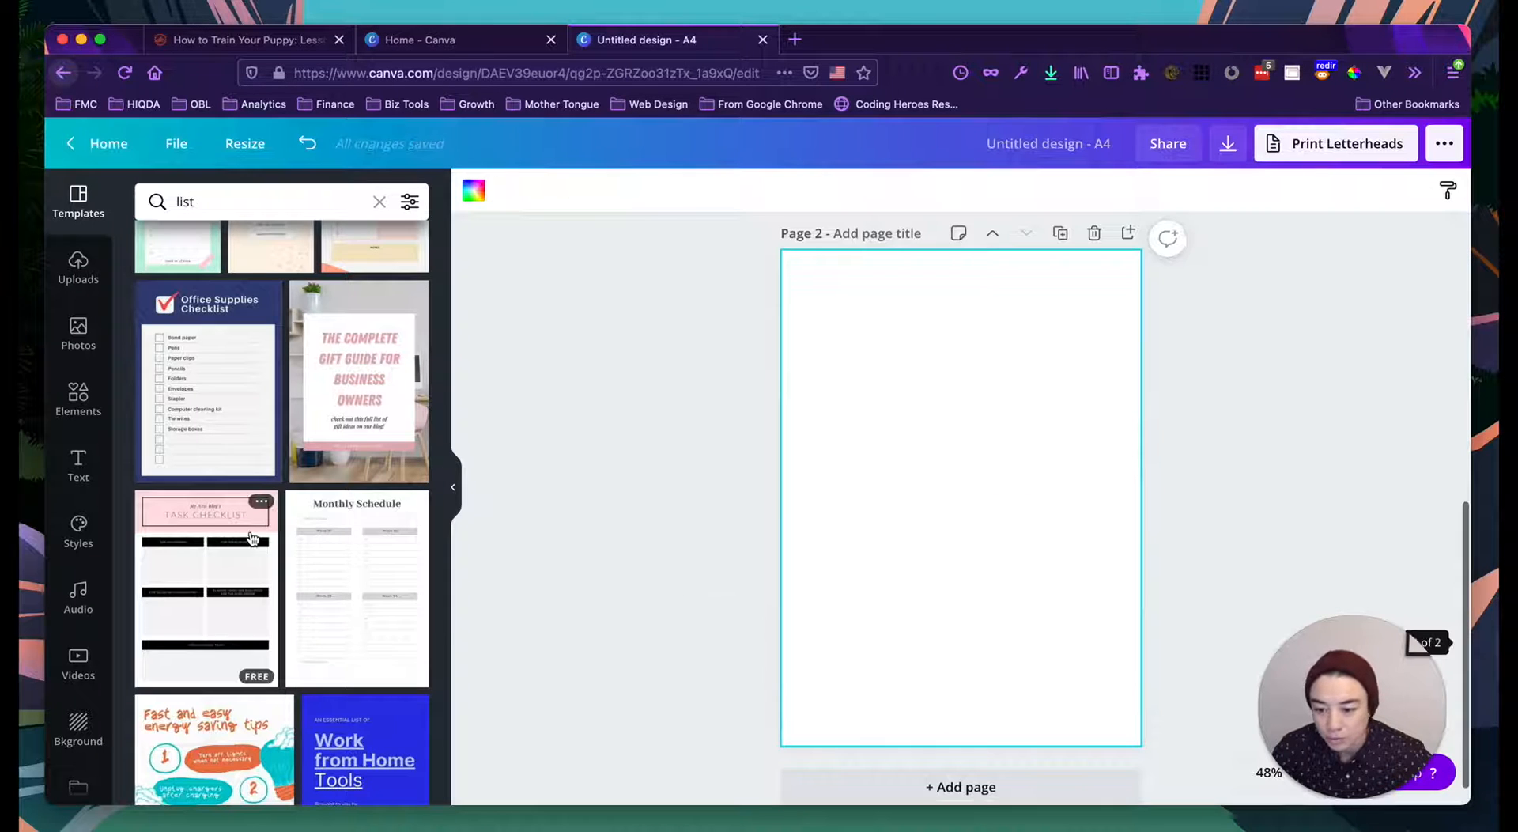
scroll(250, 538, down, 5)
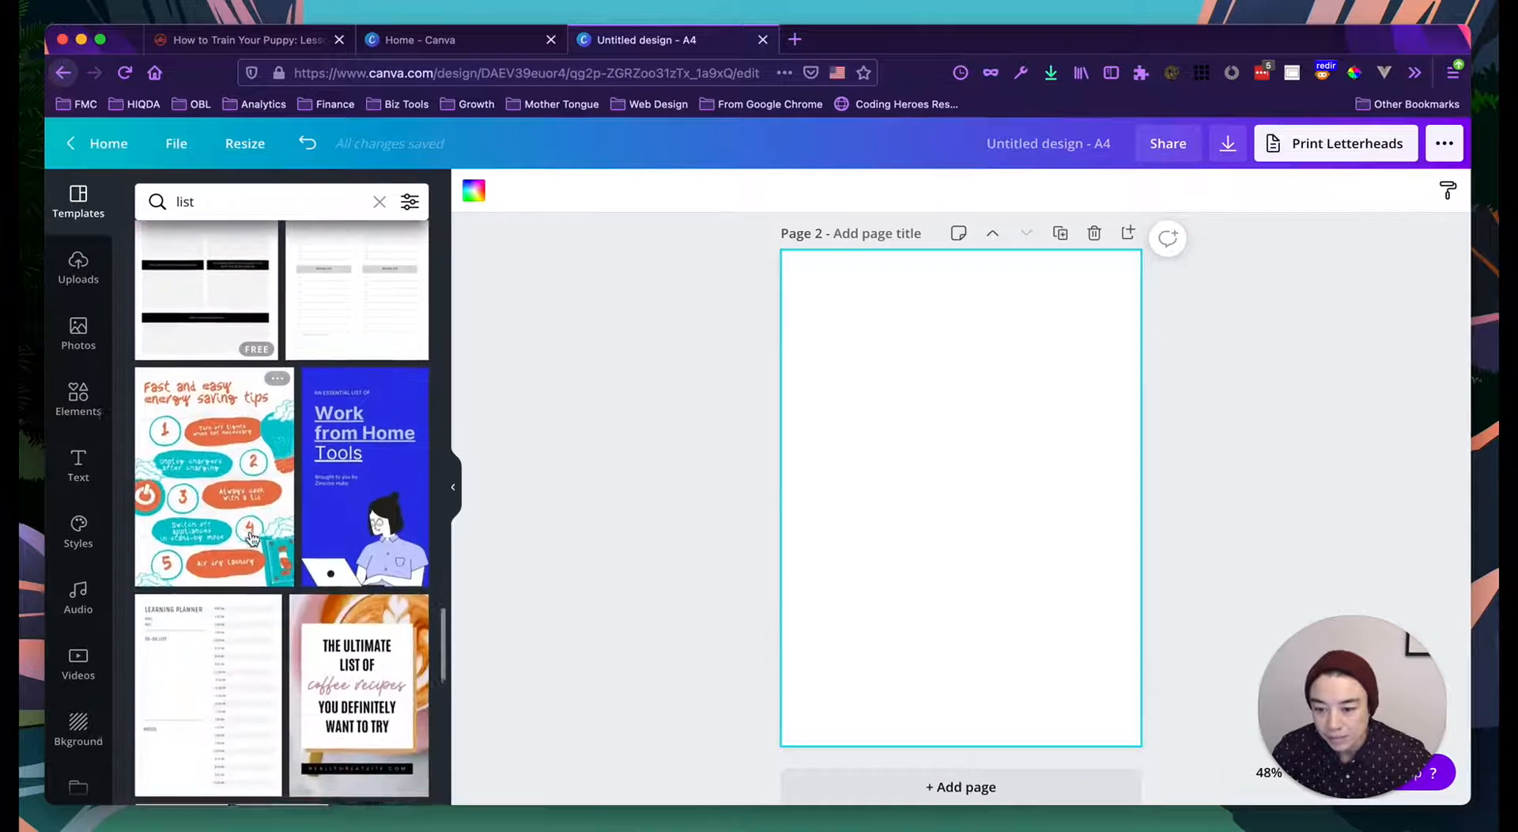
scroll(251, 538, down, 3)
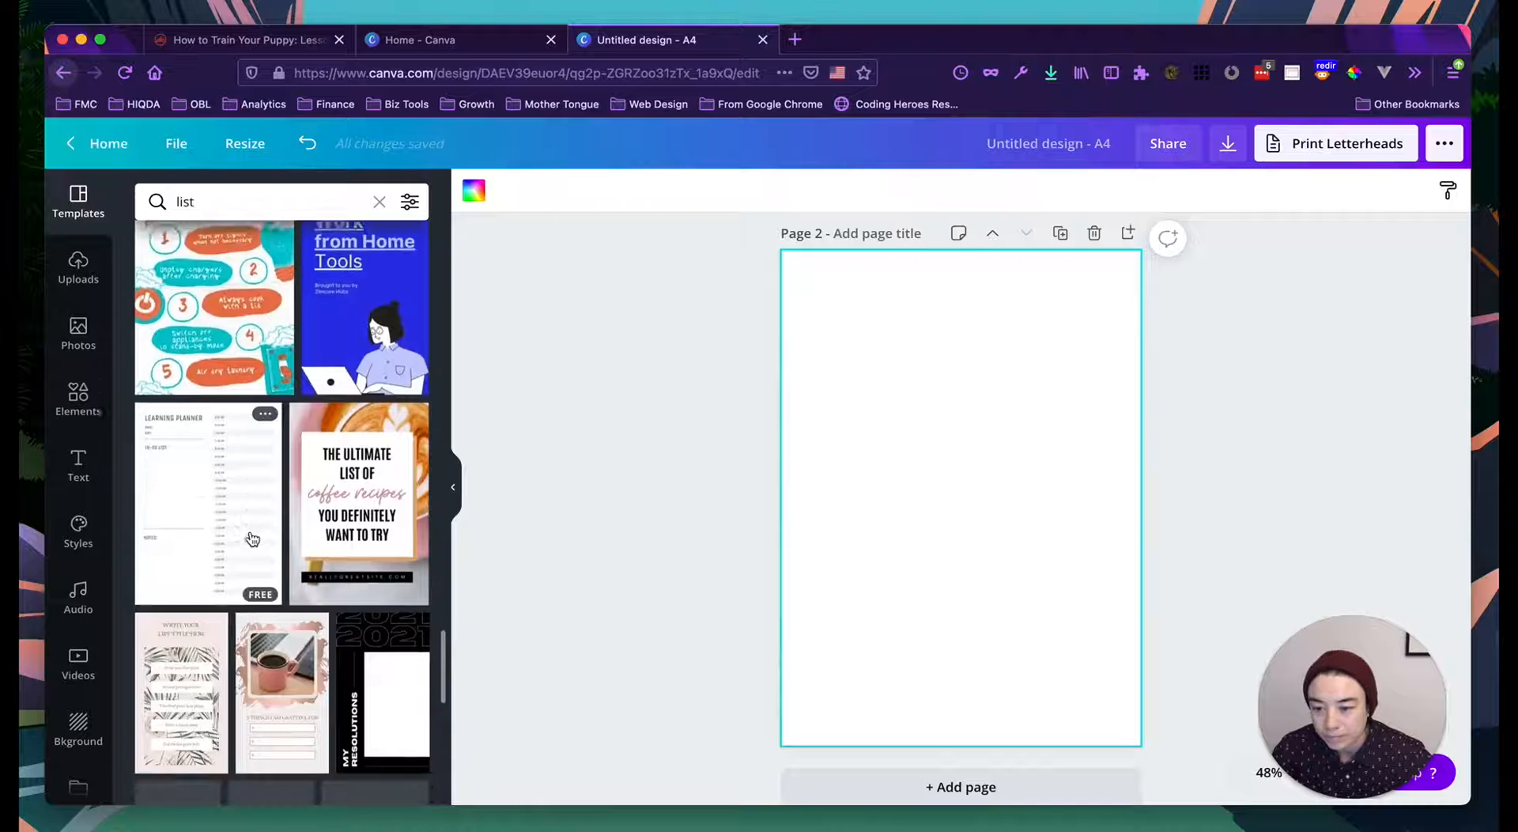
scroll(251, 538, down, 5)
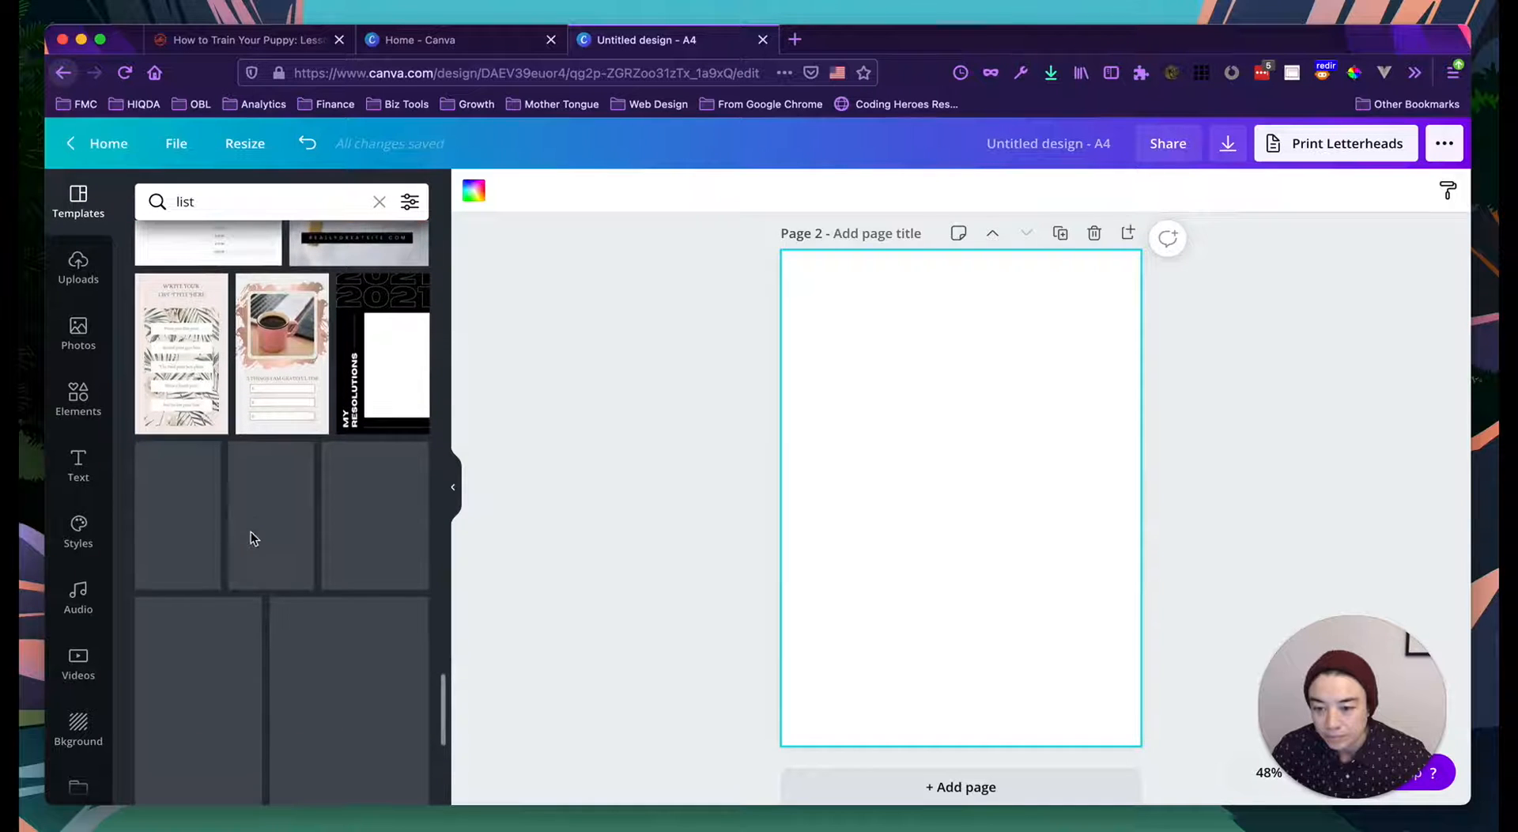
scroll(264, 411, down, 2)
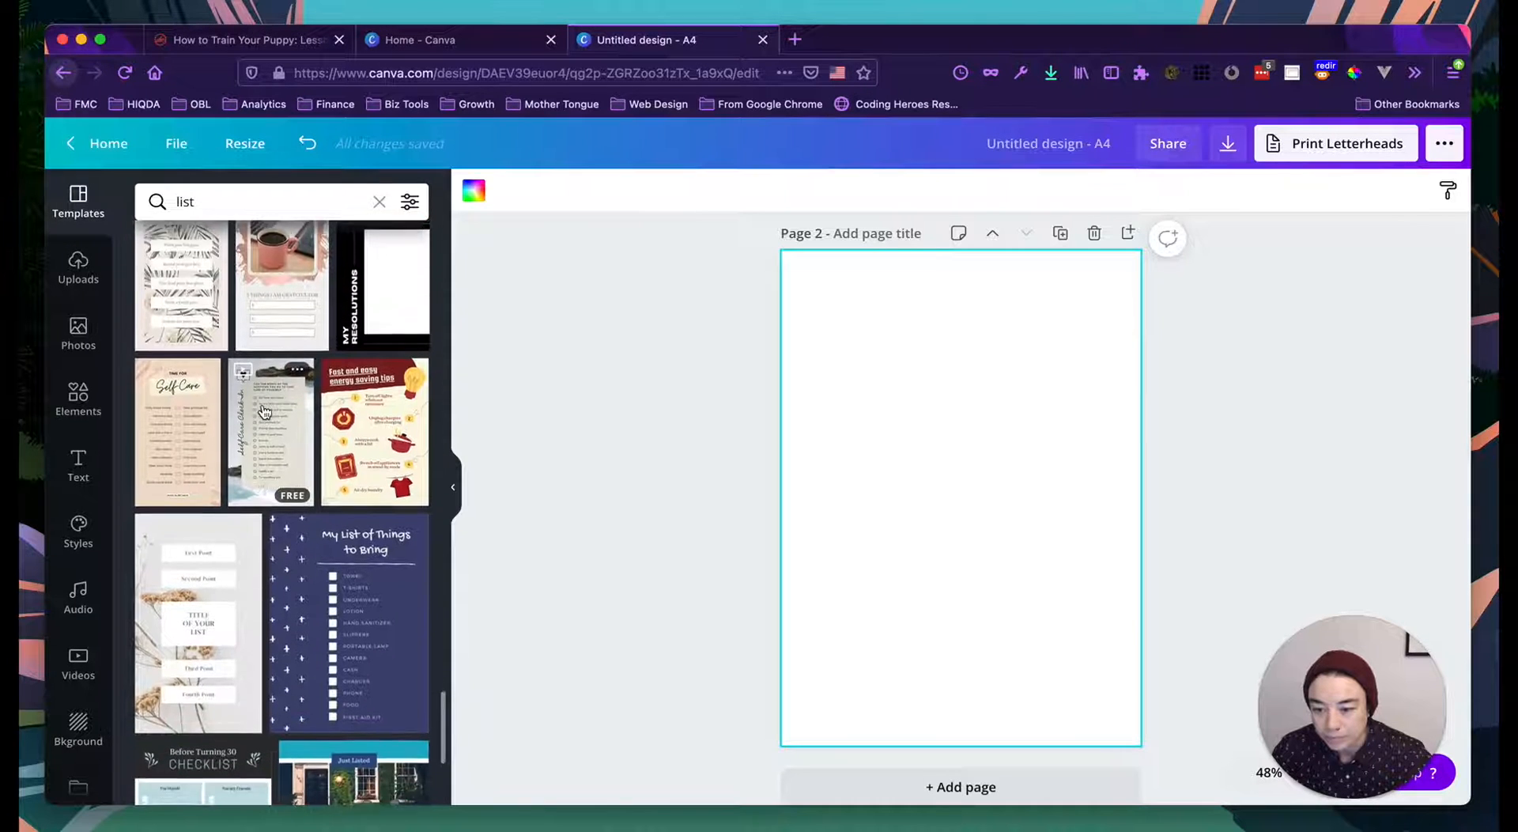
scroll(264, 410, down, 1)
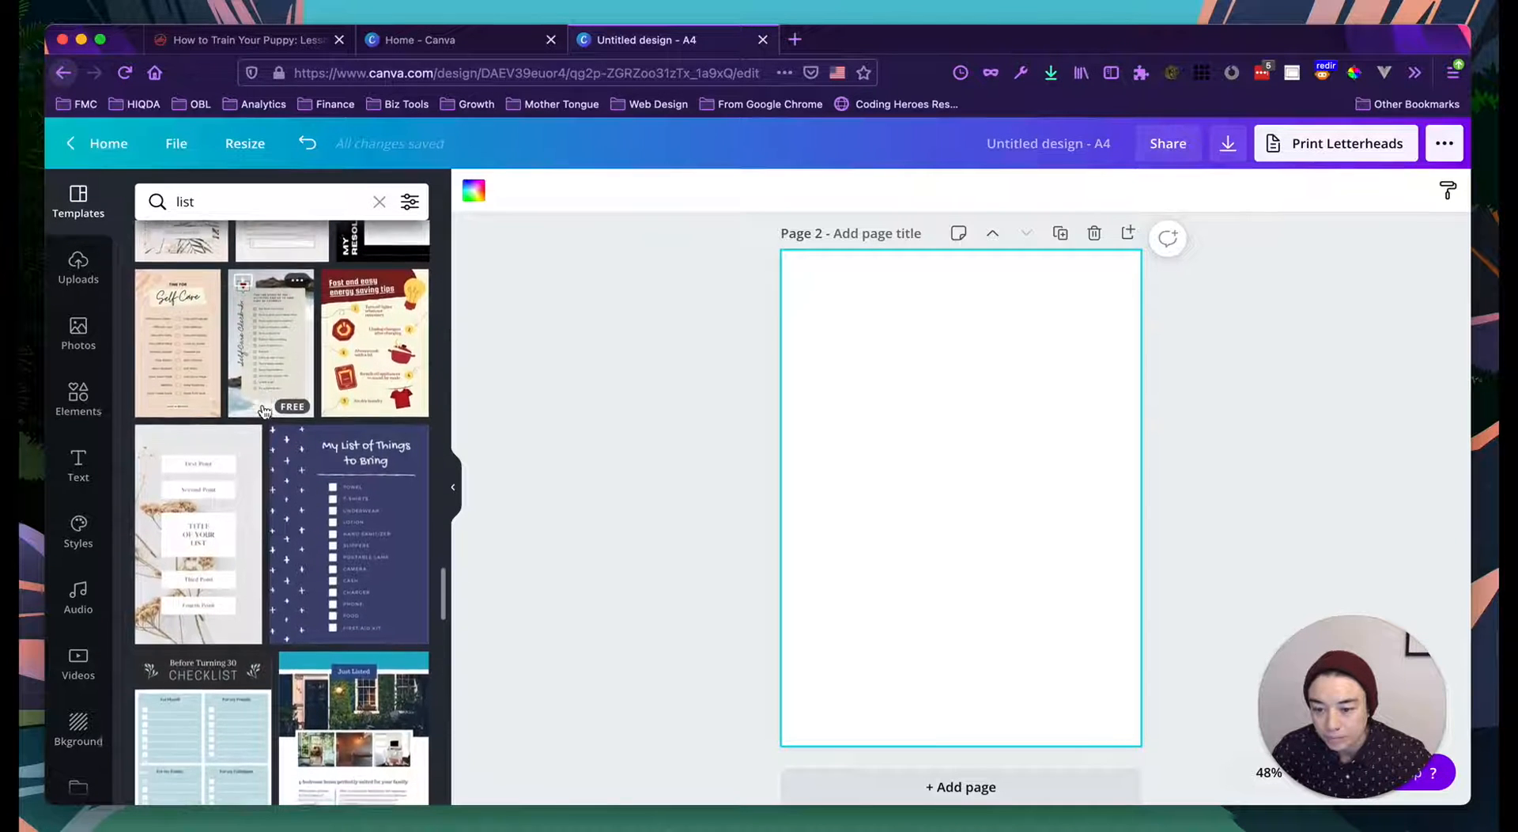
scroll(264, 410, down, 3)
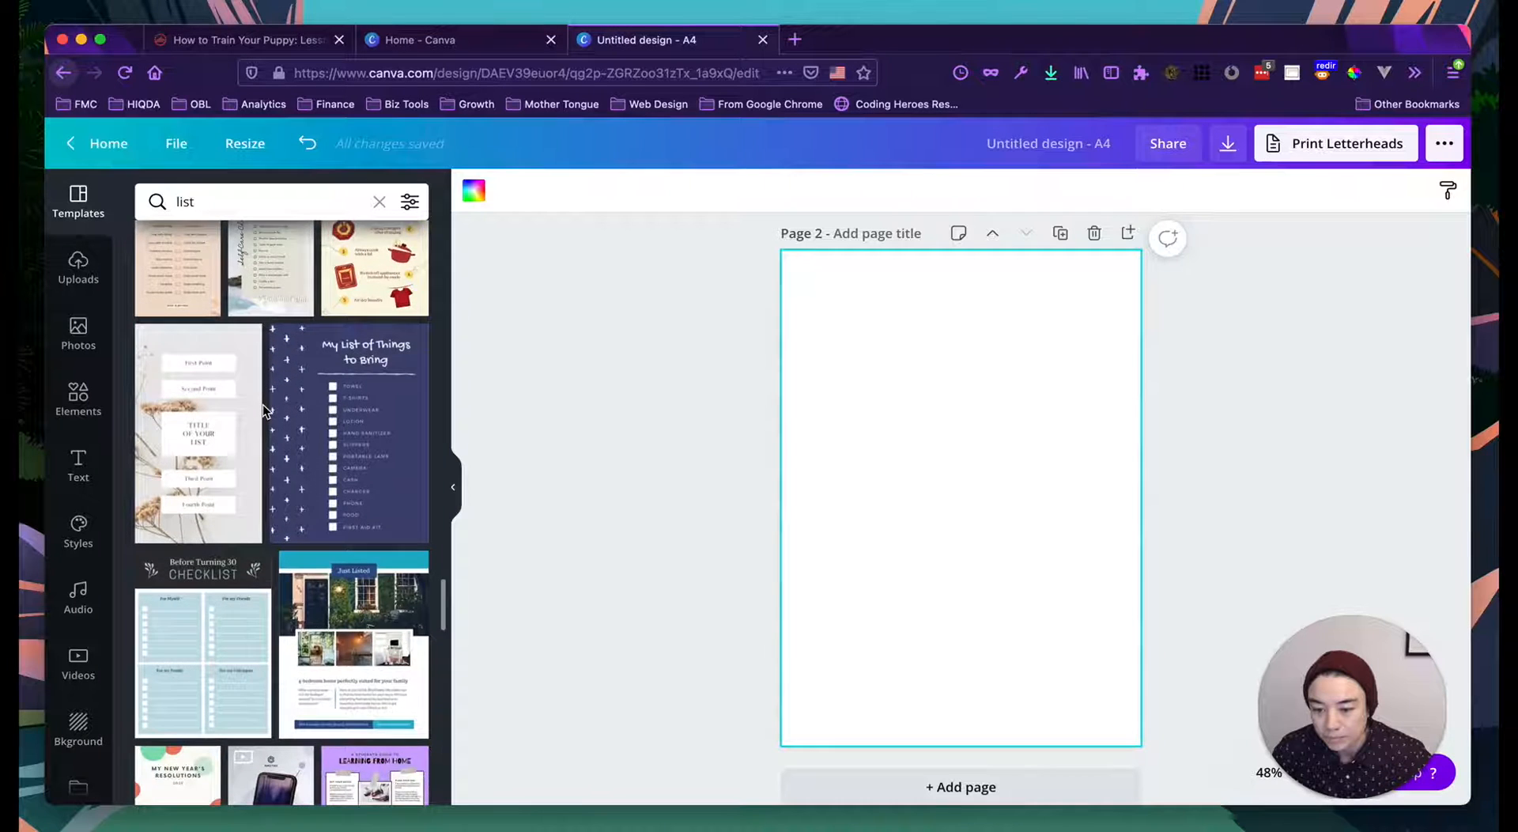
scroll(262, 408, down, 3)
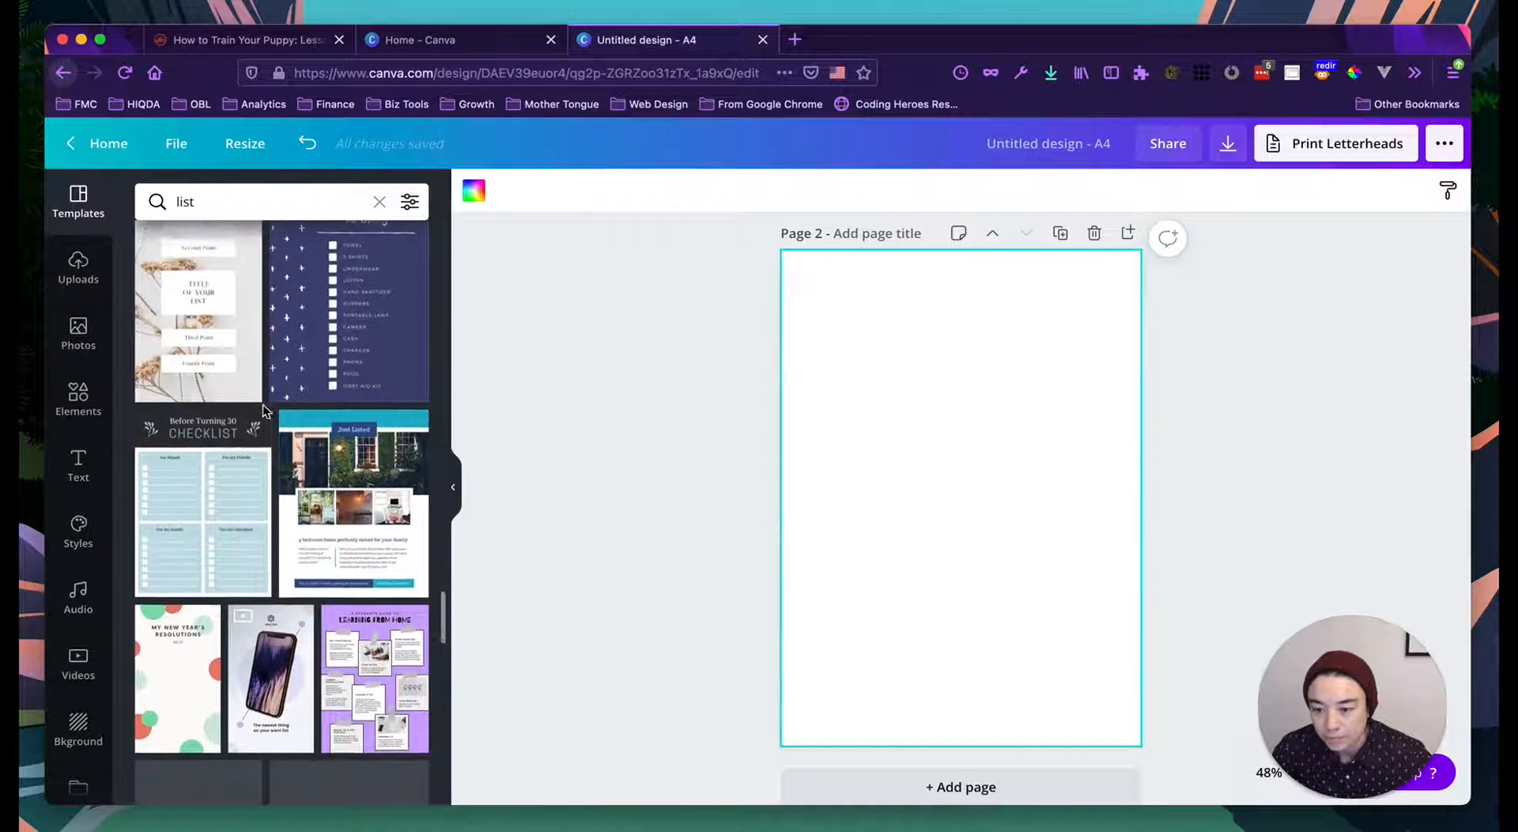
scroll(262, 404, down, 4)
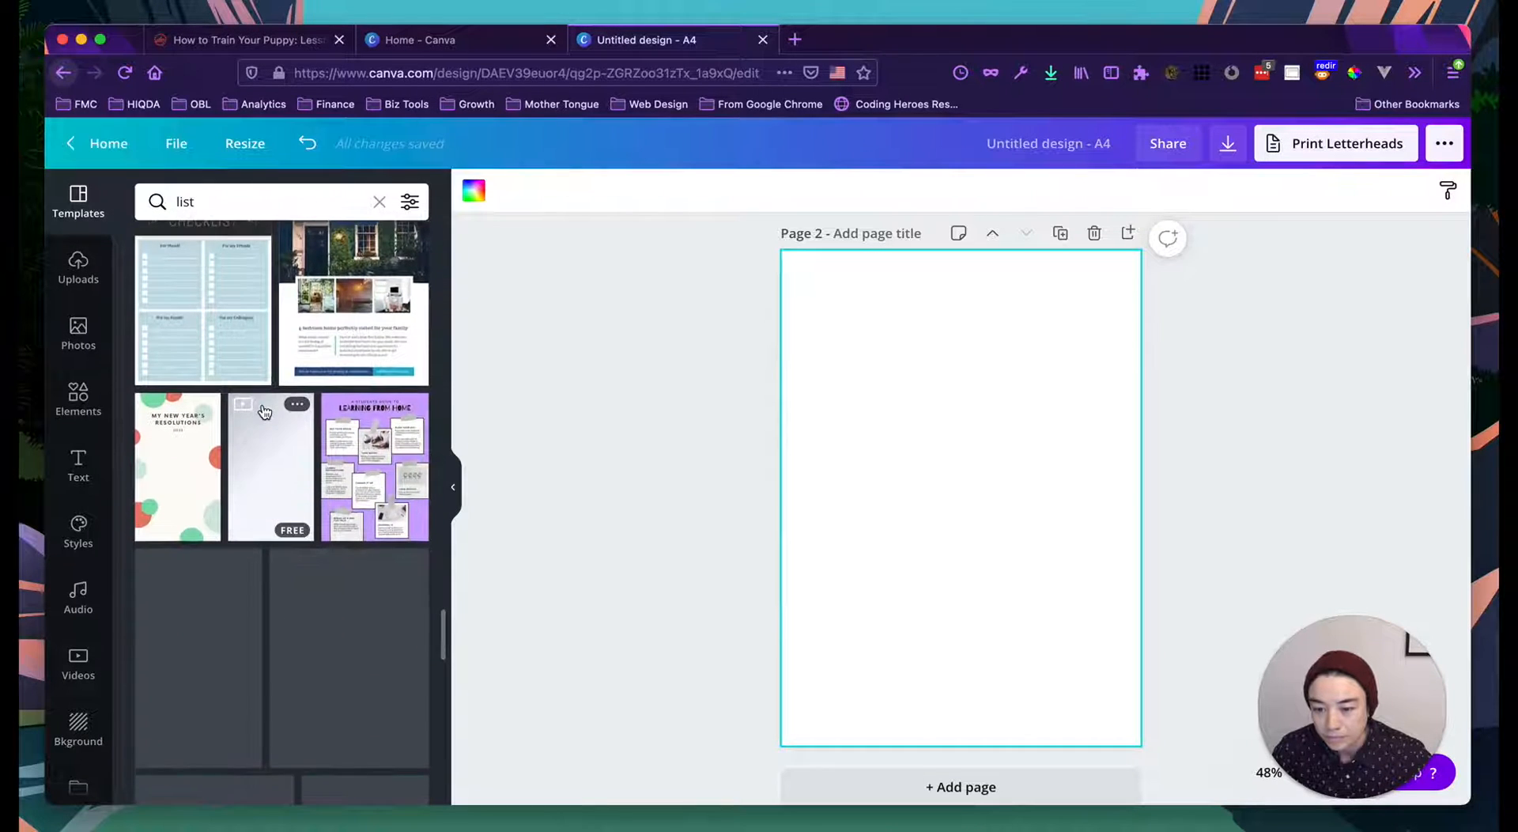
scroll(262, 405, down, 3)
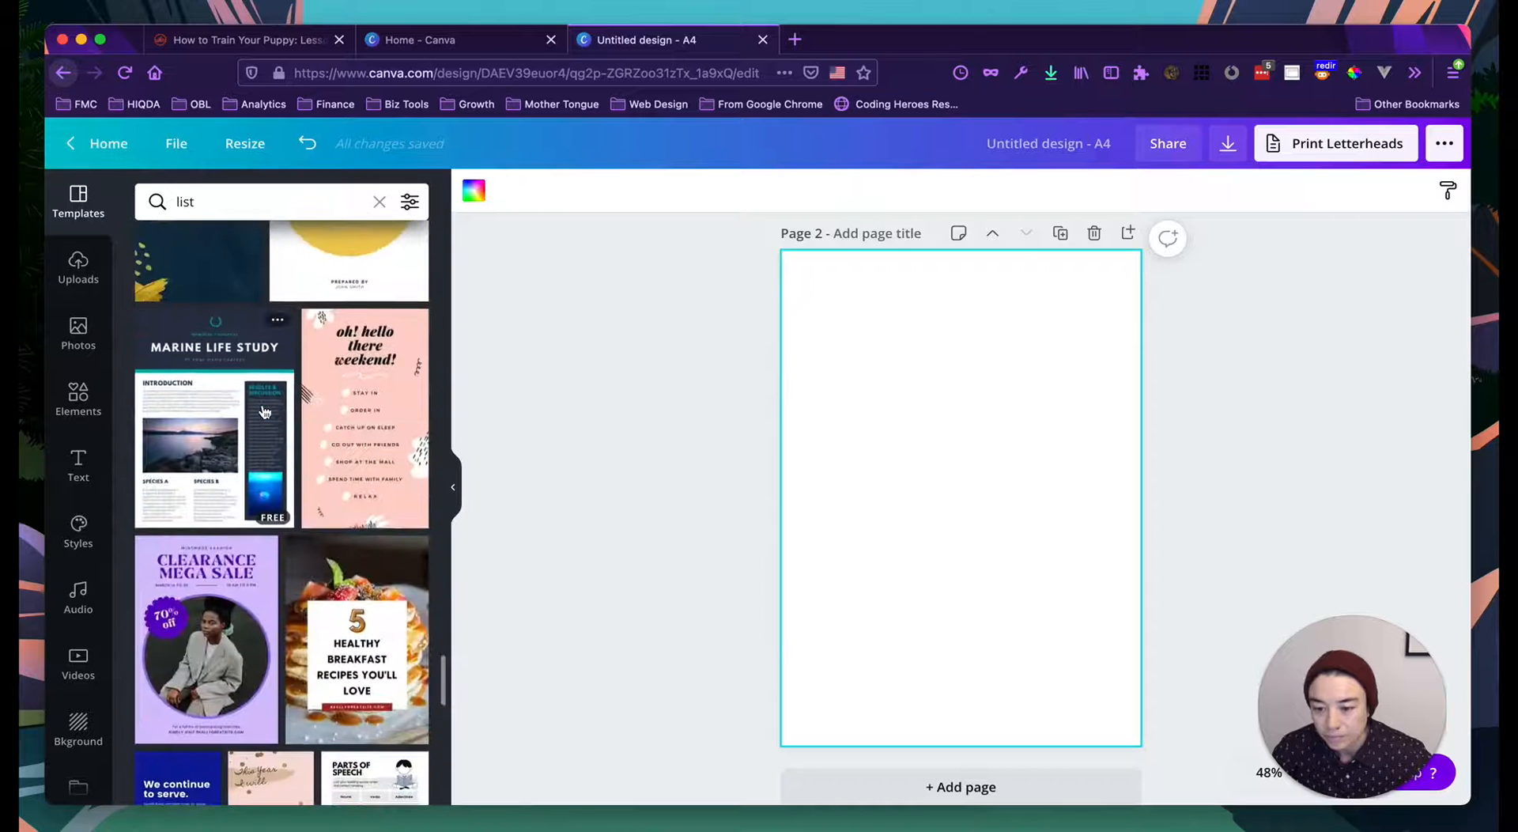
scroll(265, 411, down, 10)
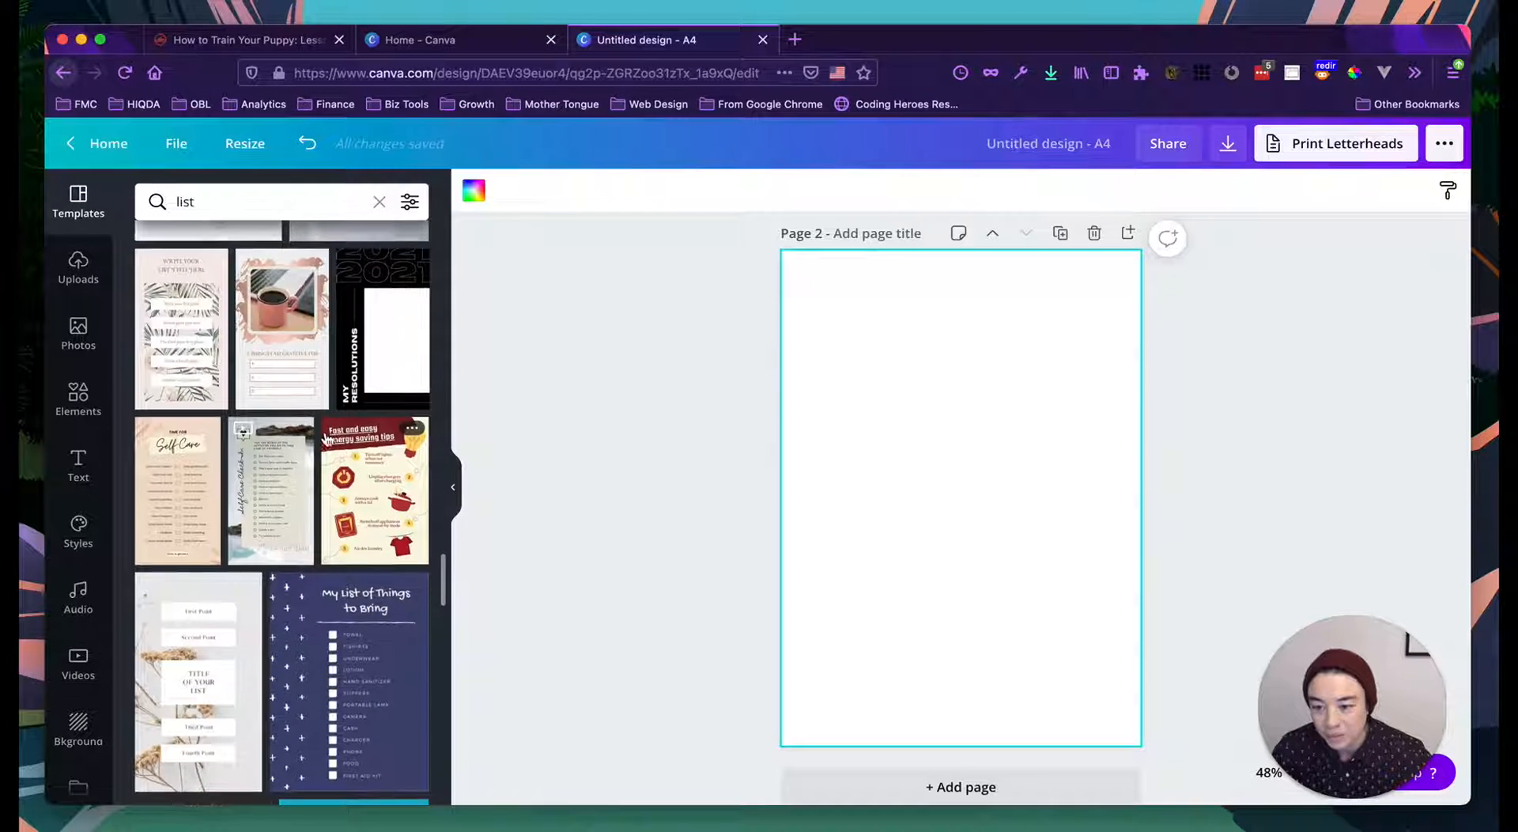
scroll(317, 431, up, 1)
scroll(327, 438, up, 2)
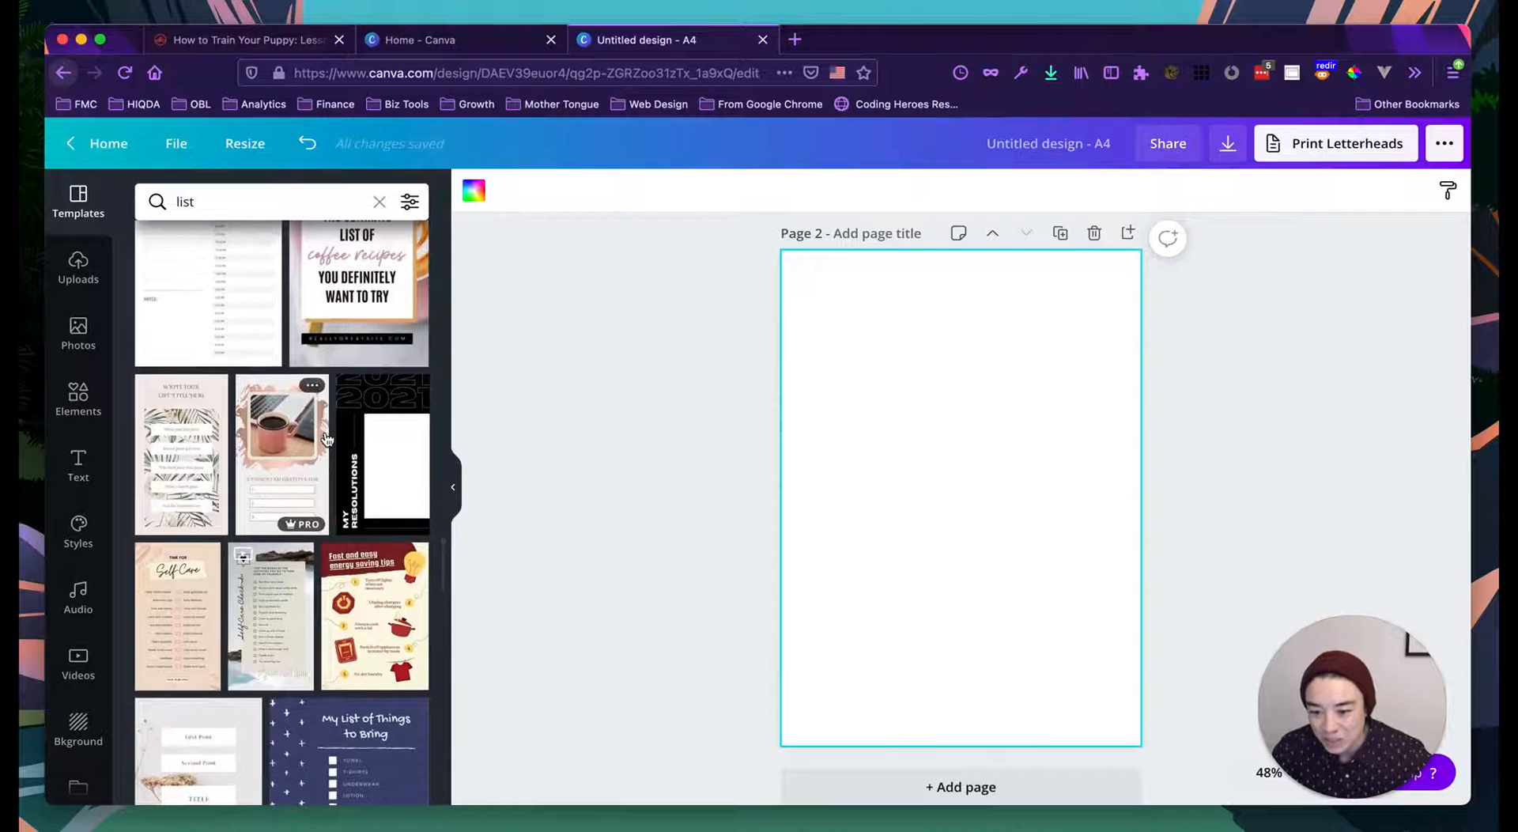
click(263, 637)
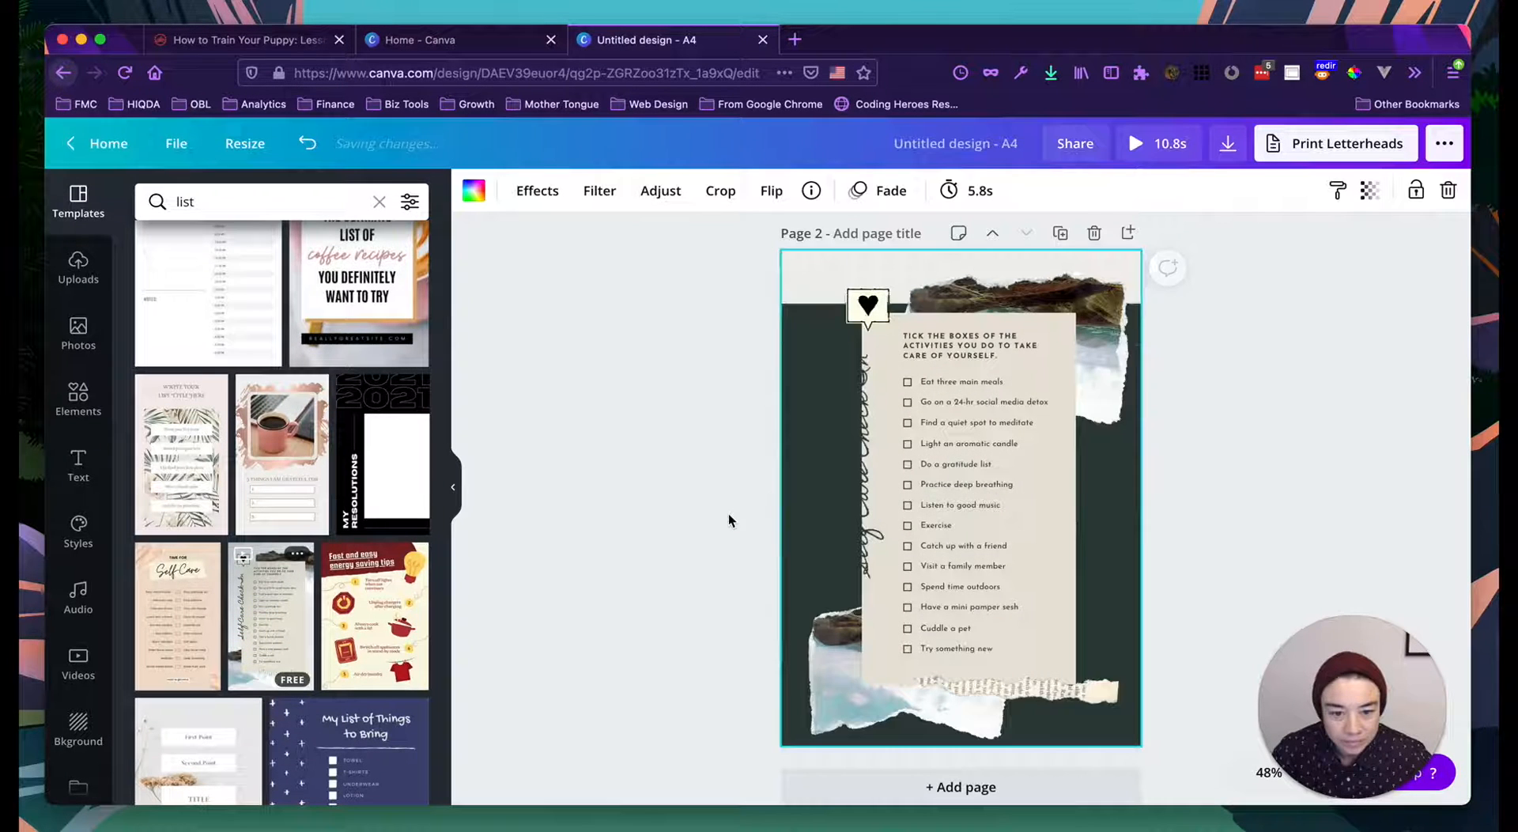
Step: Collapse the template browser and review the gift guide cover and the self-care checklist page
scroll(700, 481, up, 6)
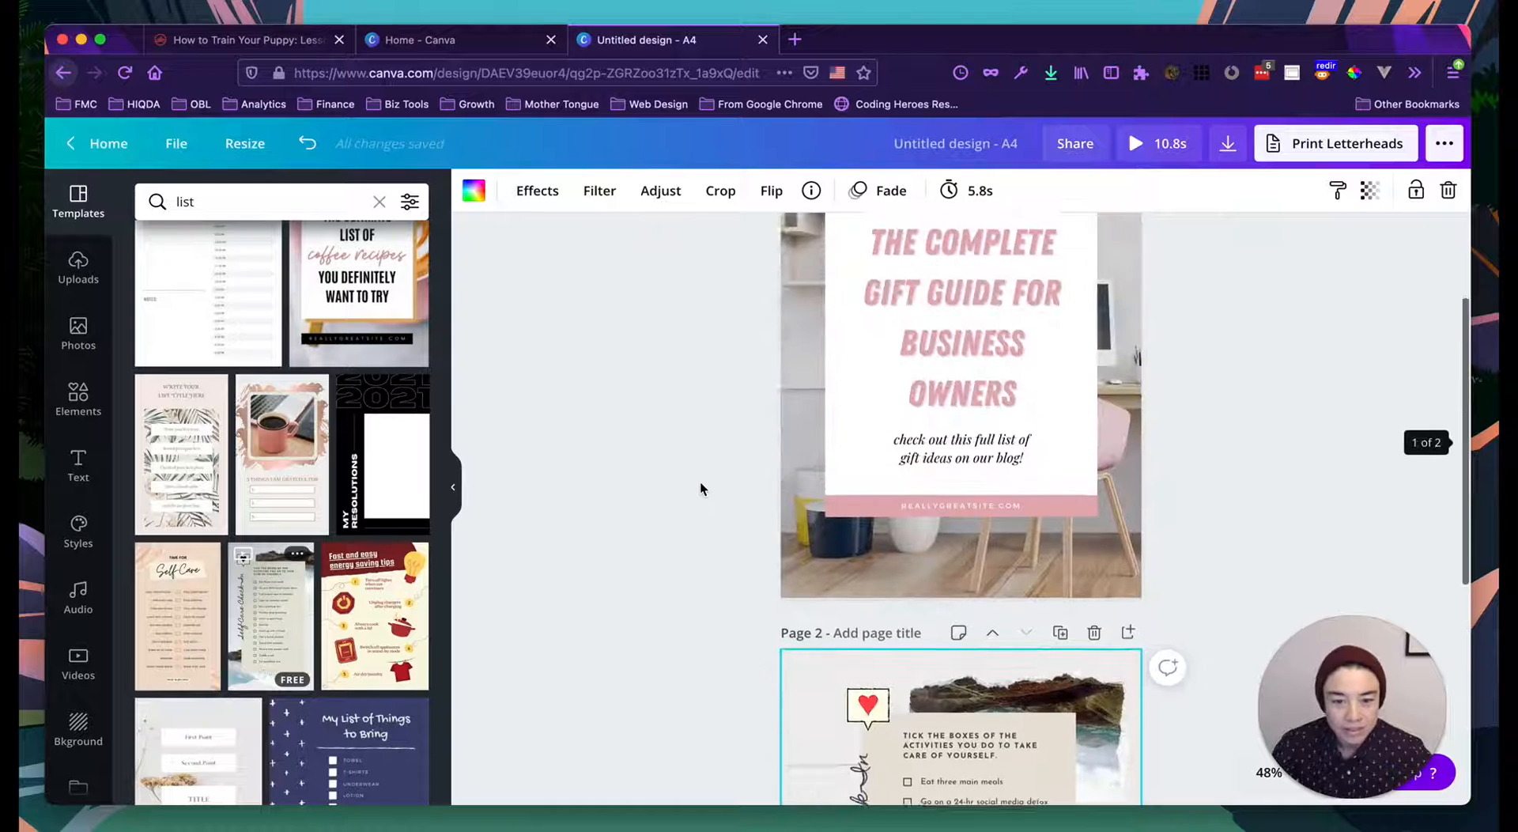
click(456, 492)
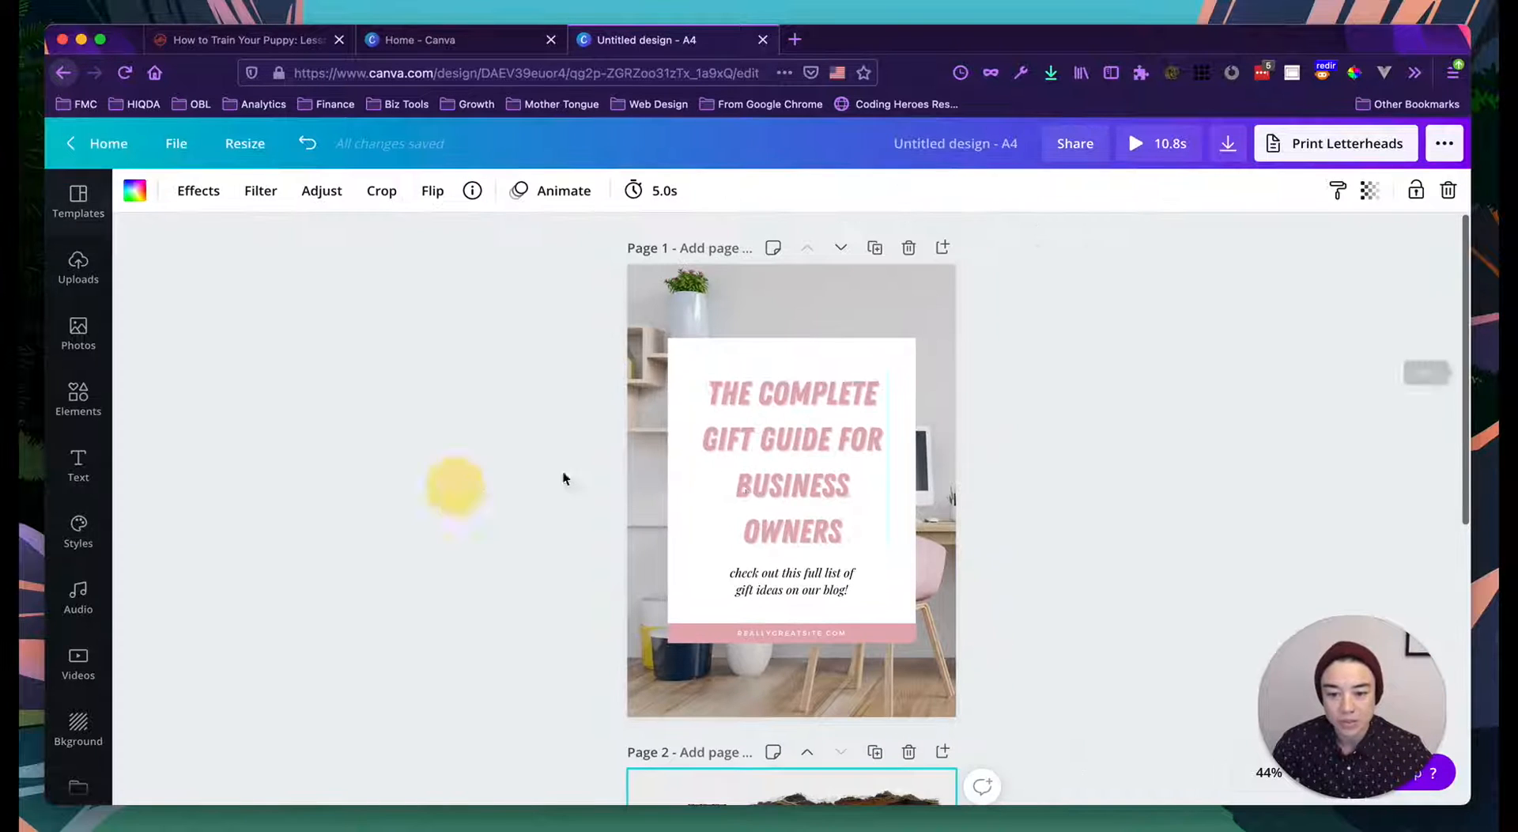
scroll(529, 492, down, 3)
scroll(537, 530, down, 5)
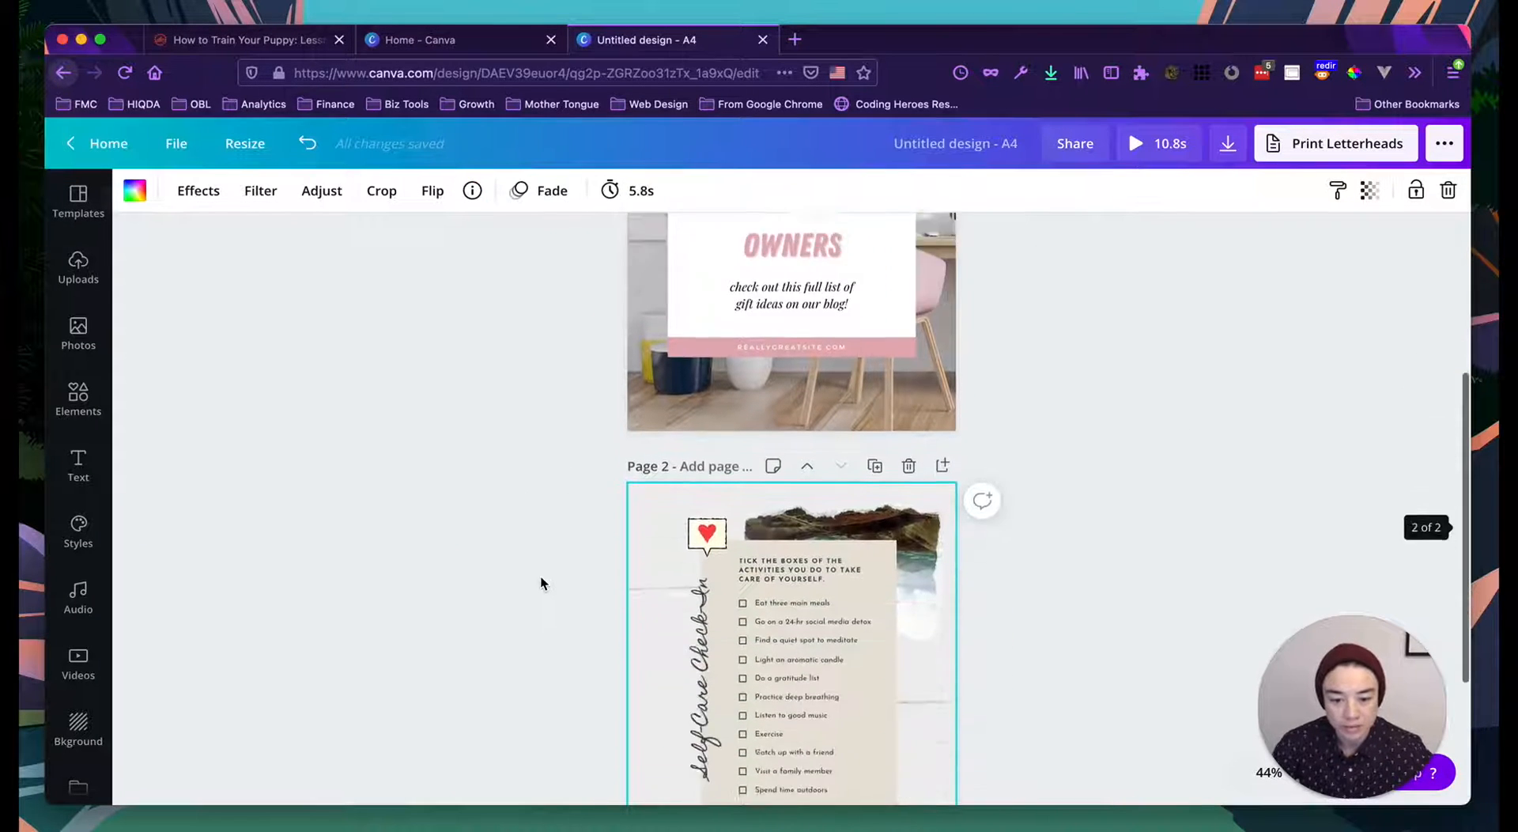
scroll(540, 517, up, 5)
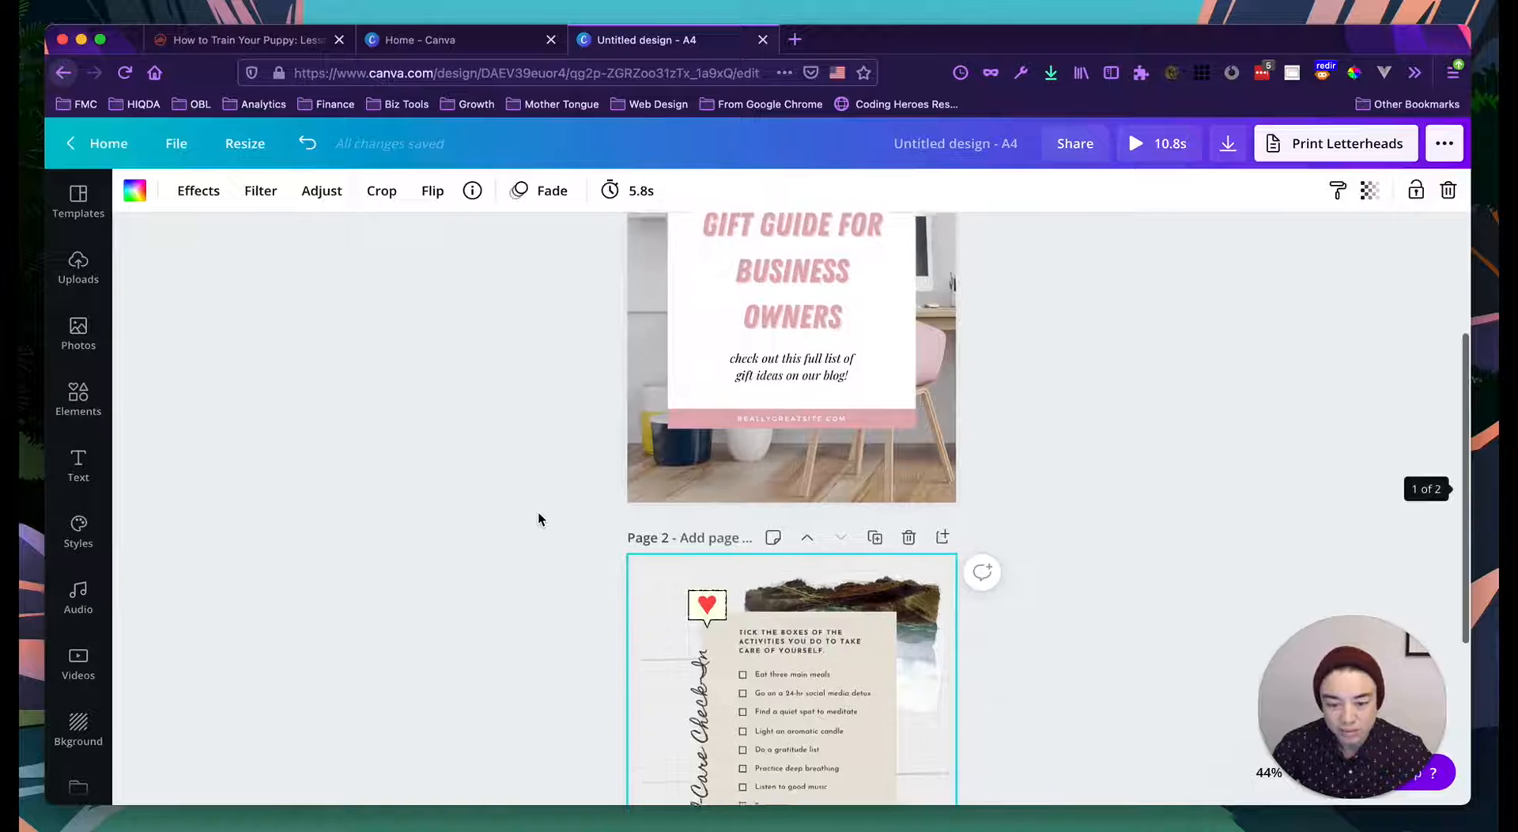
Step: Search the photo library for "motorbike"
scroll(515, 434, up, 1)
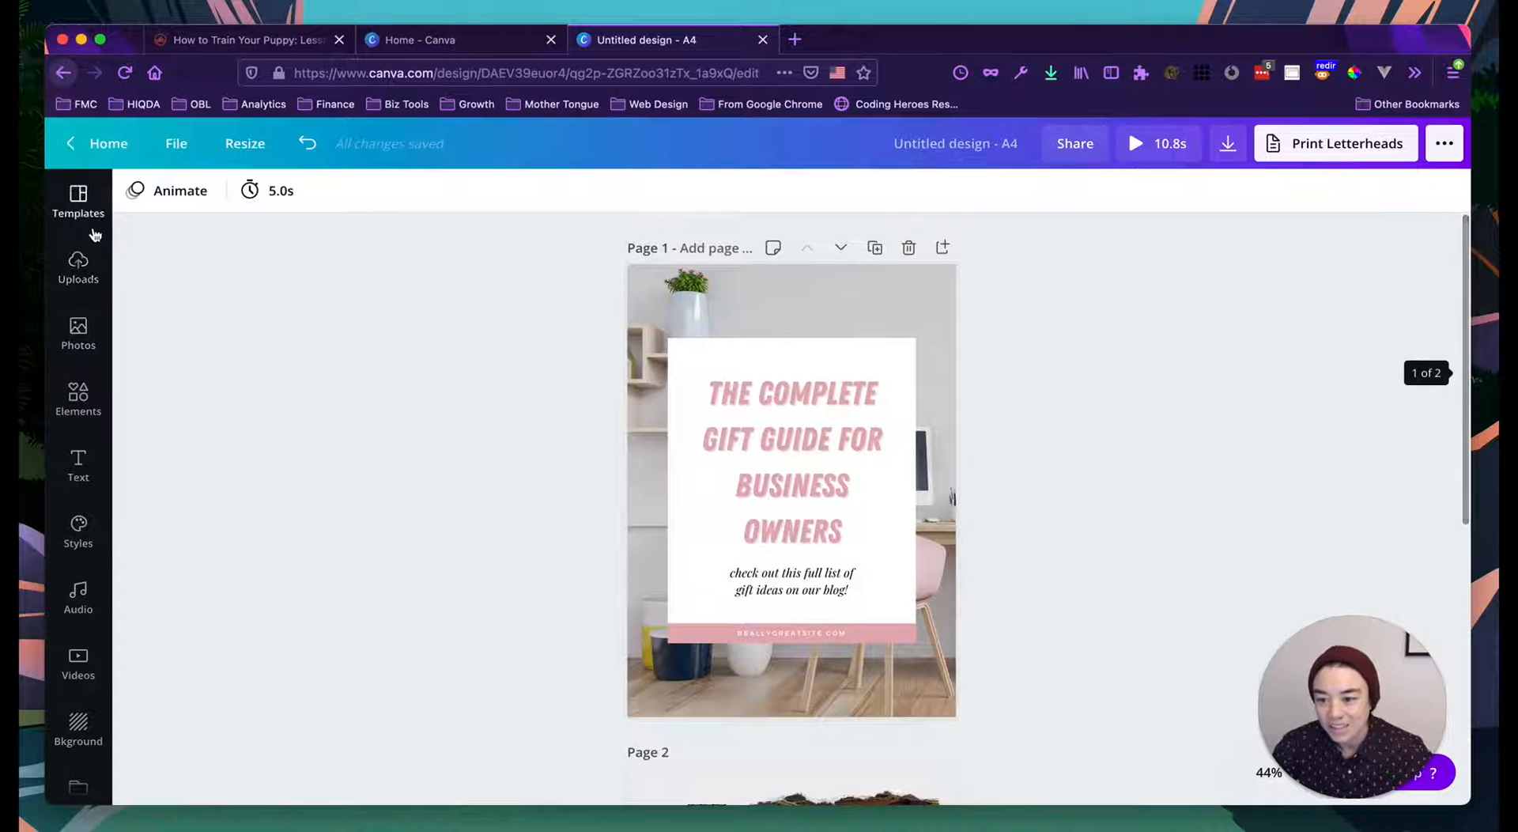
click(79, 332)
click(263, 212)
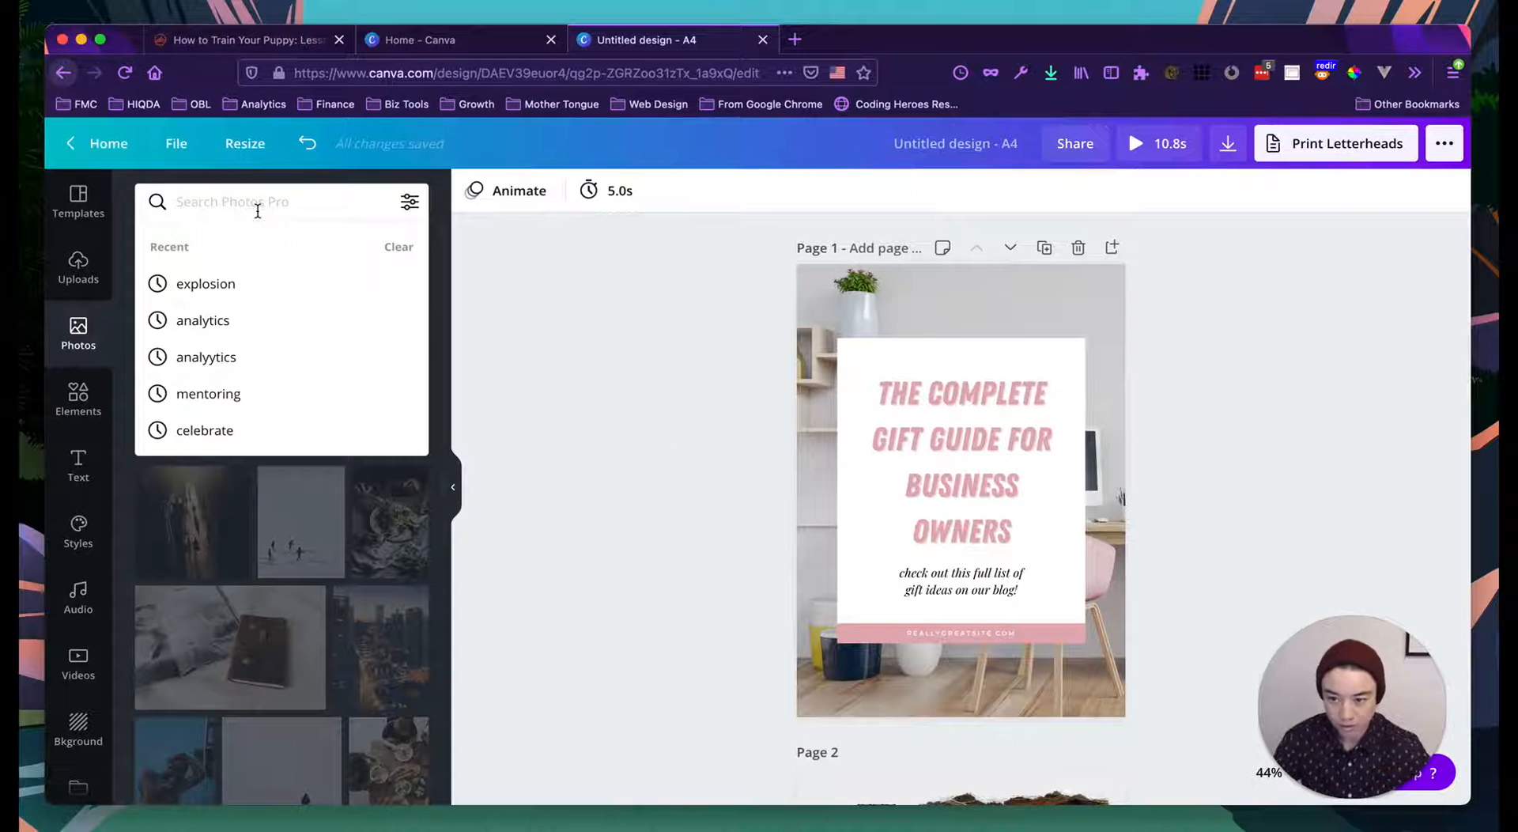
text(motorbike)
key(Return)
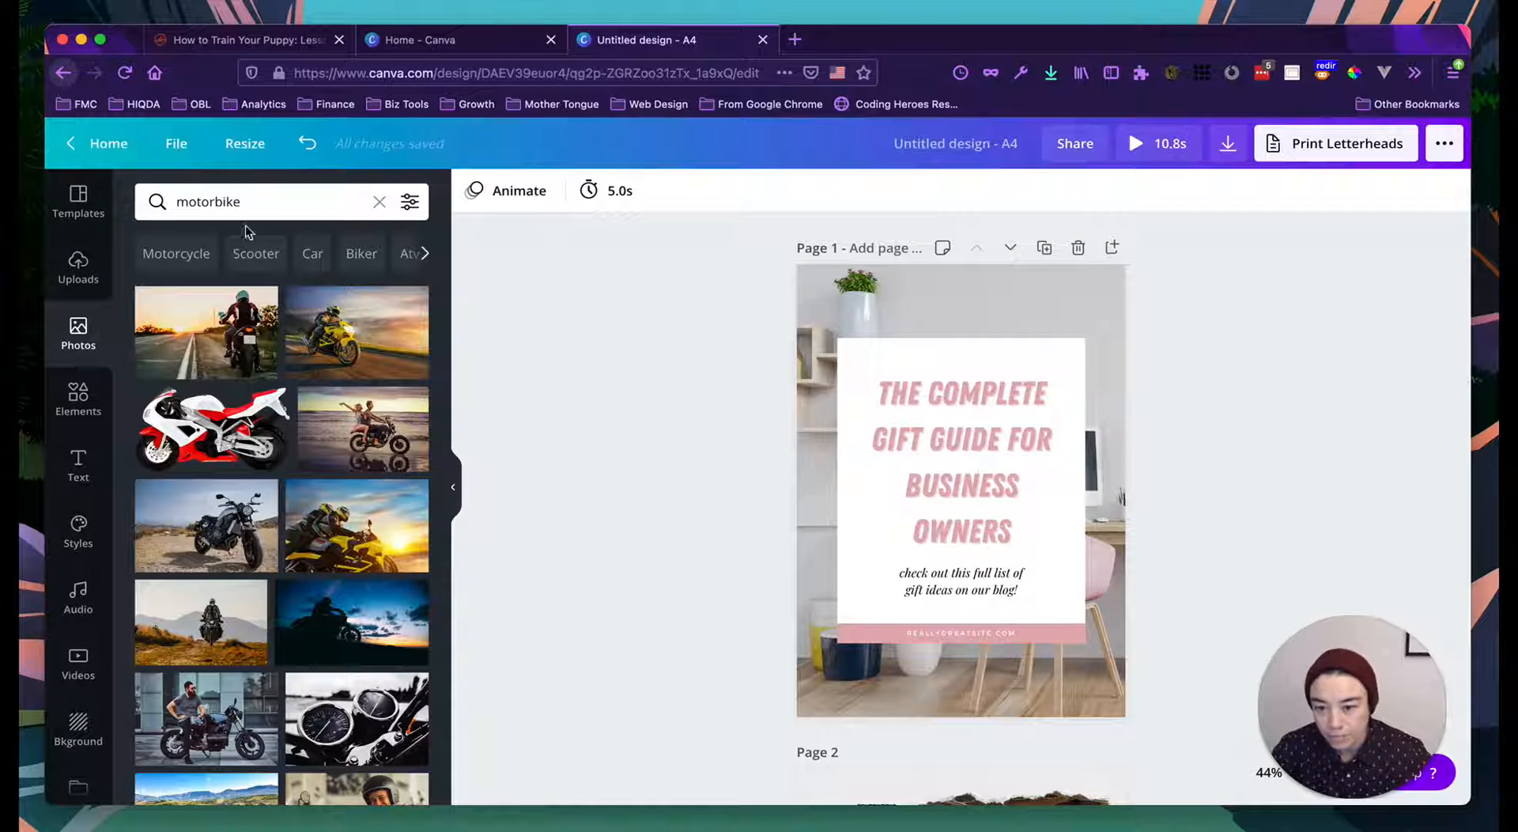
Step: Browse the motorbike photos and filter them to vertical orientation
scroll(241, 376, down, 1)
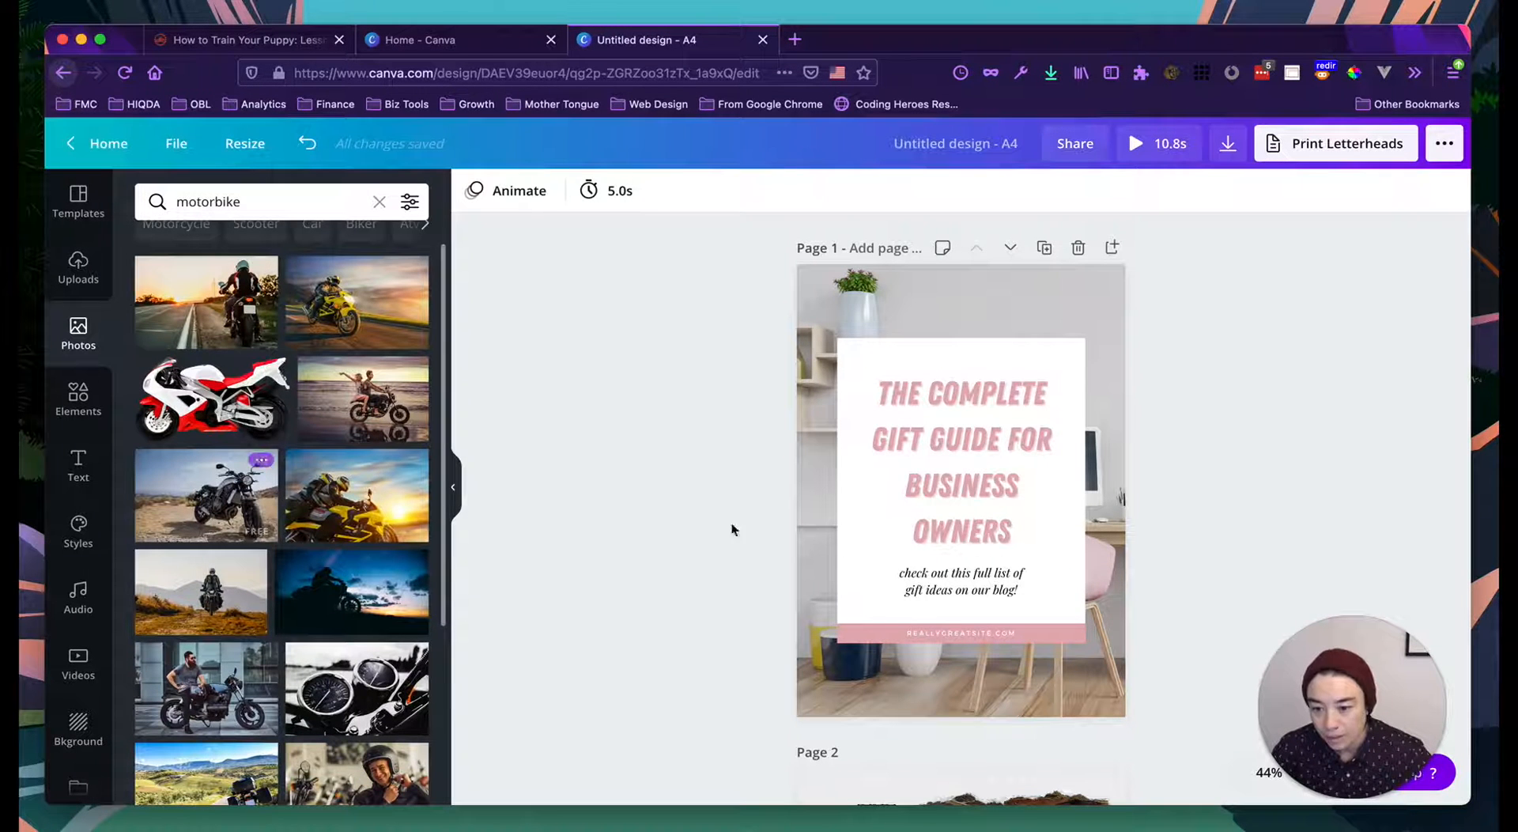
scroll(330, 532, down, 3)
scroll(330, 532, down, 10)
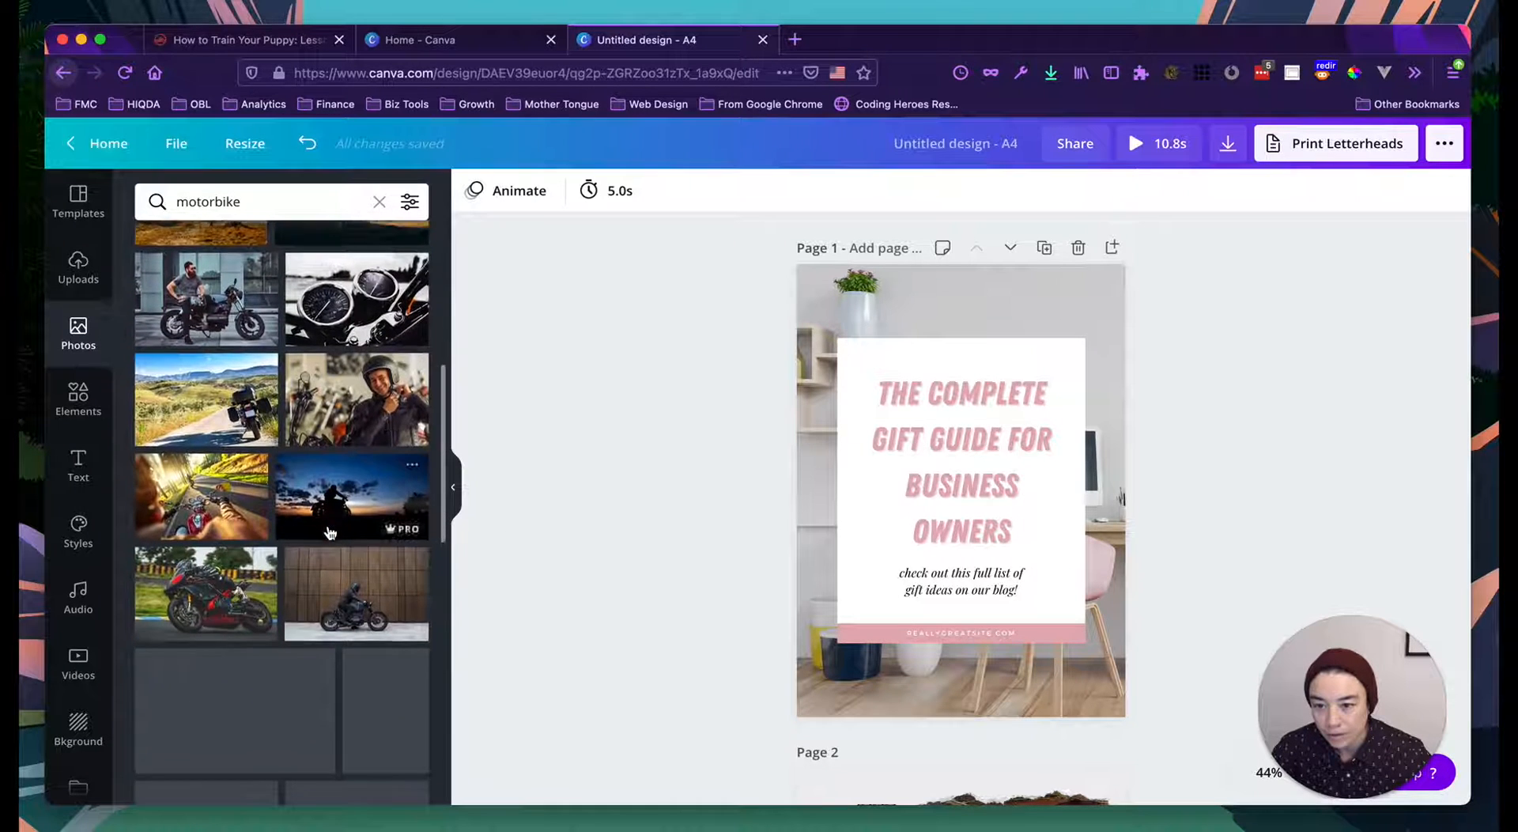
click(410, 201)
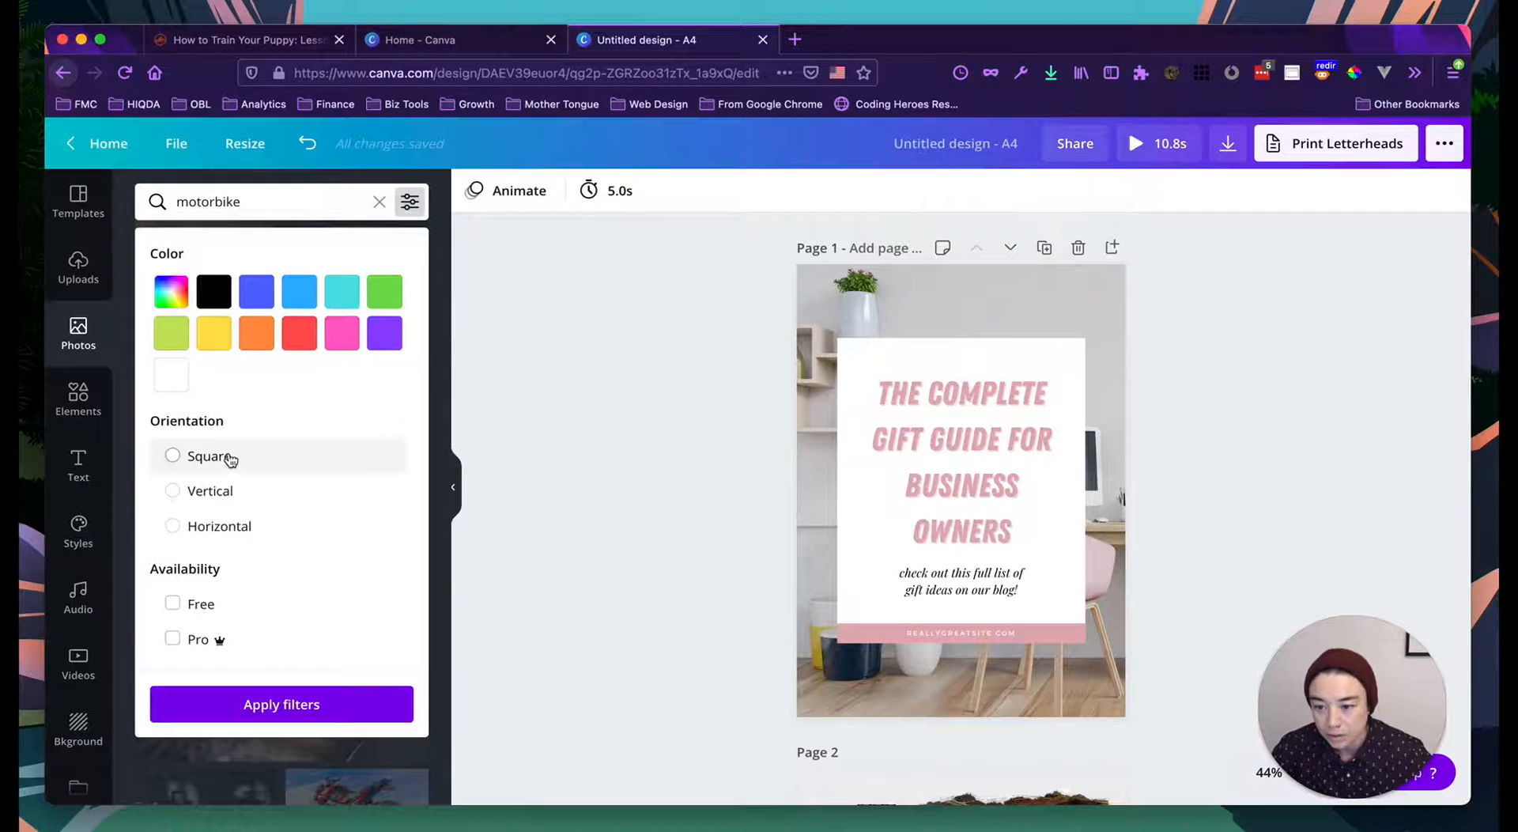
click(172, 490)
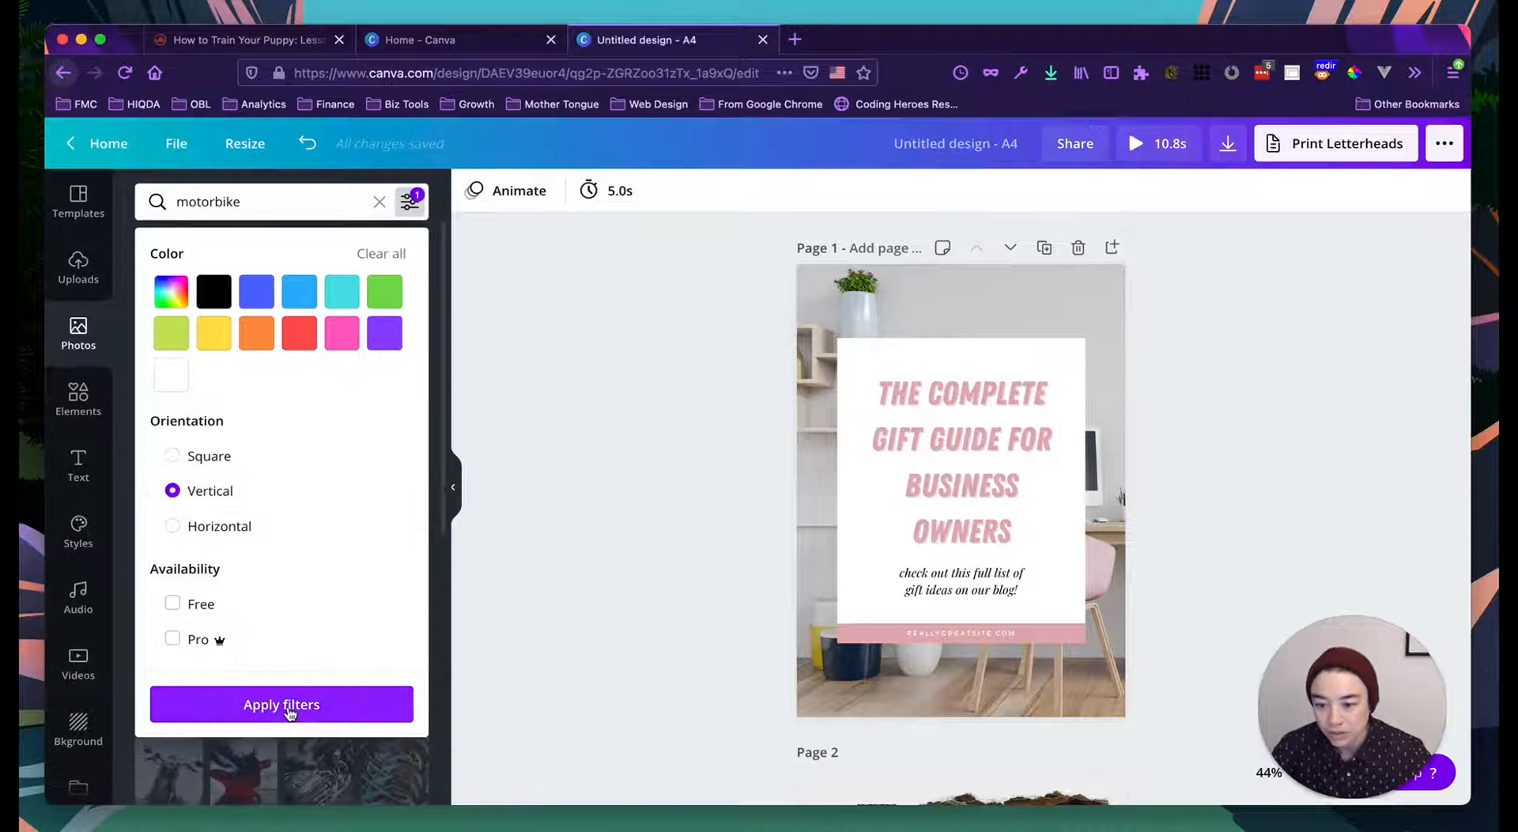
click(281, 703)
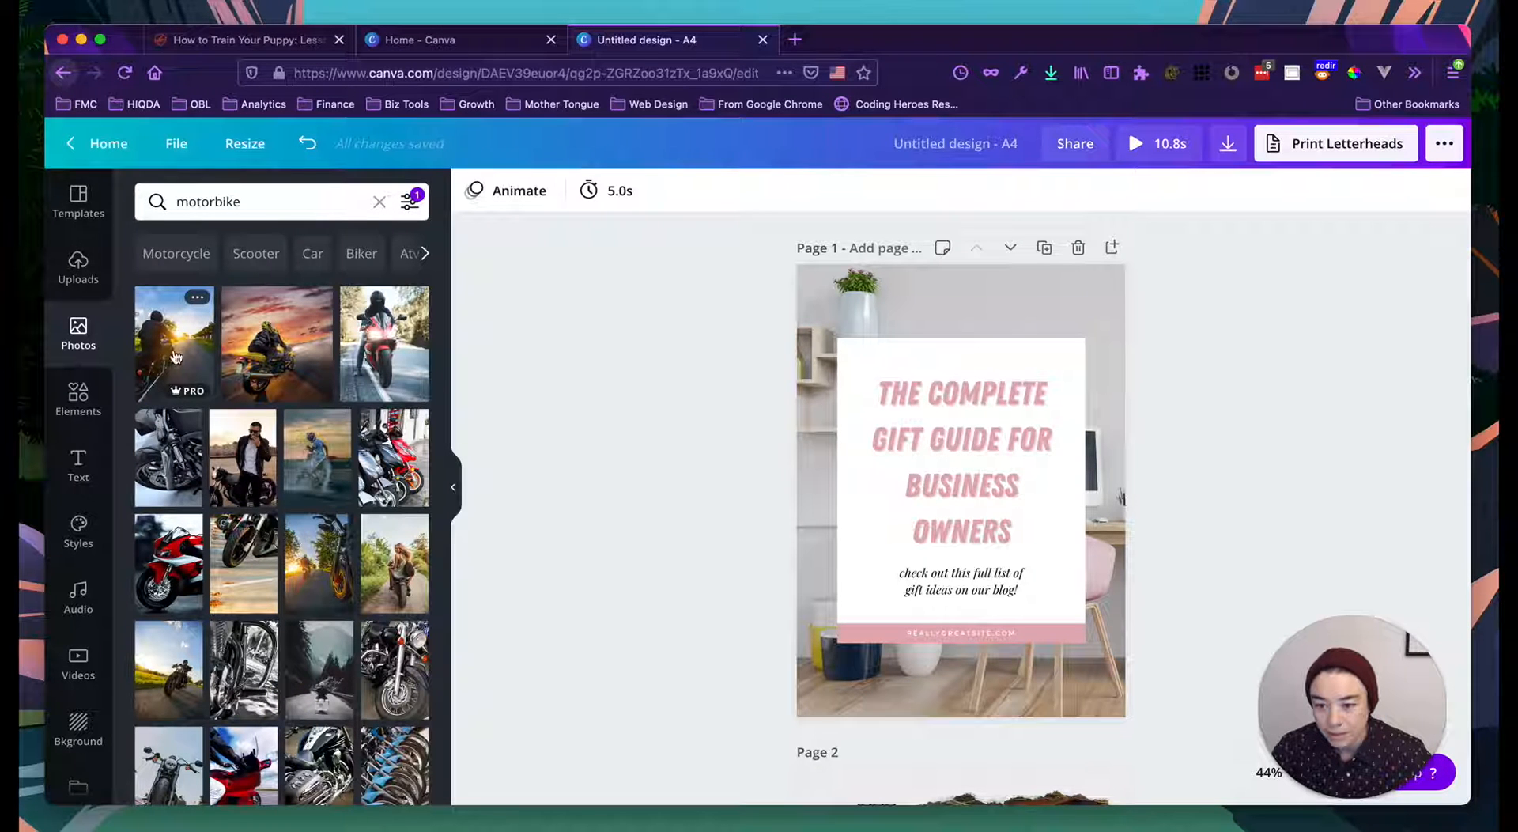
Step: Add the photo of the rider seen from behind on a sunlit road and enlarge it to cover page 1
scroll(198, 449, down, 1)
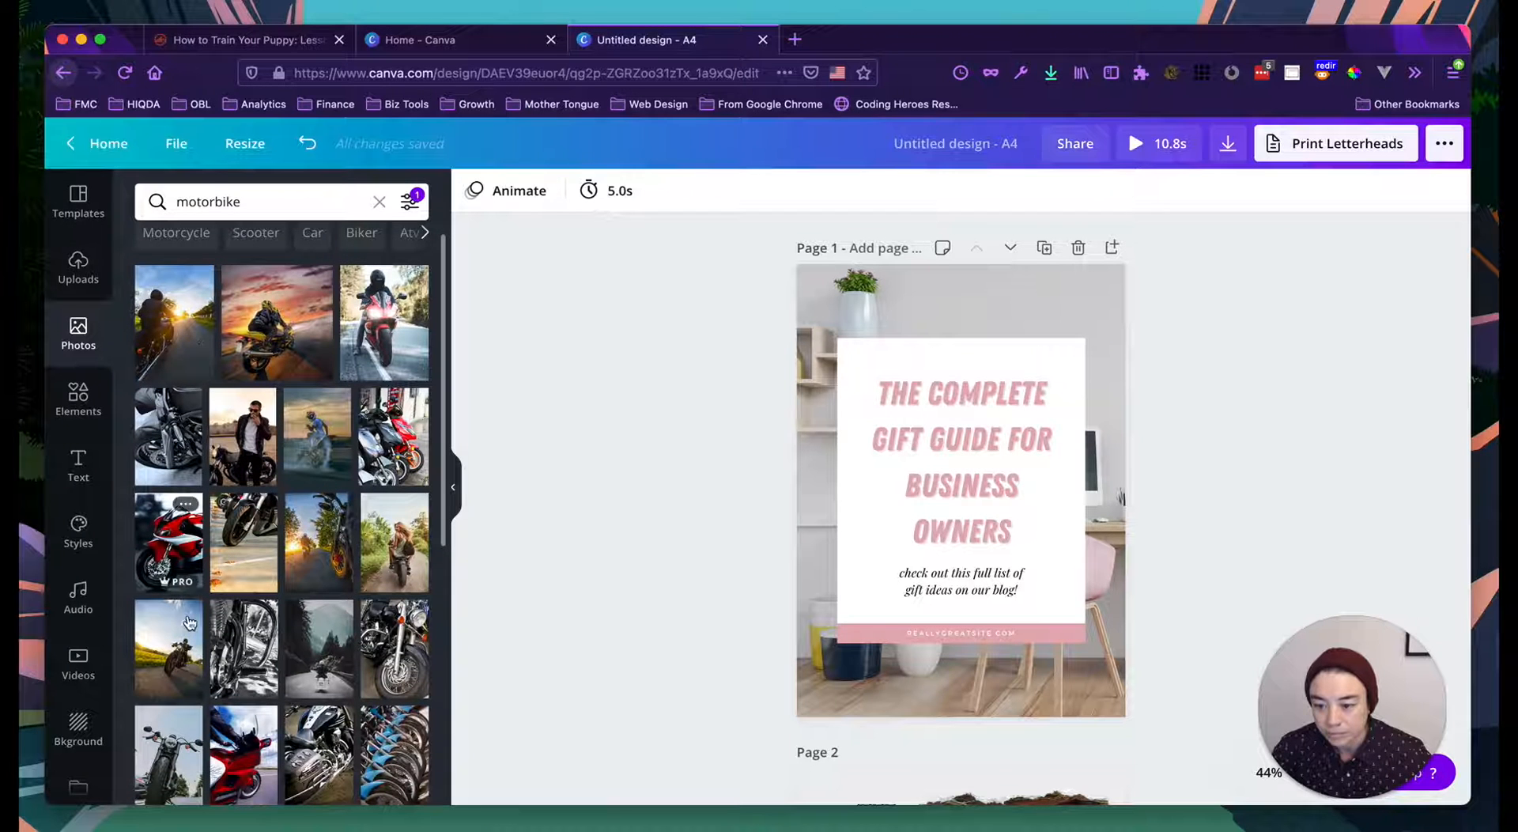
click(179, 342)
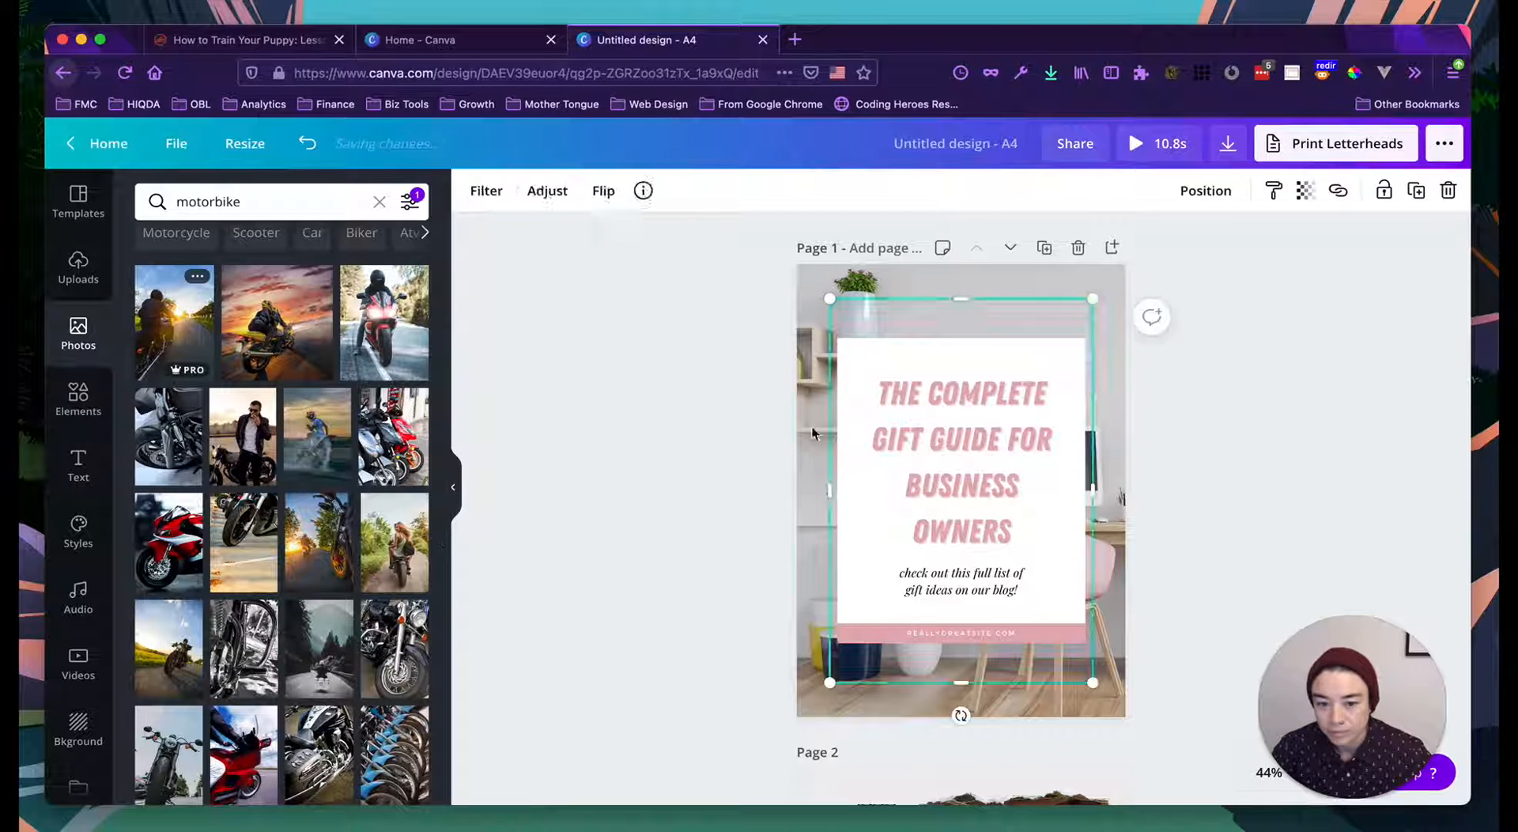
drag(1001, 325, 967, 291)
drag(1059, 647, 1136, 735)
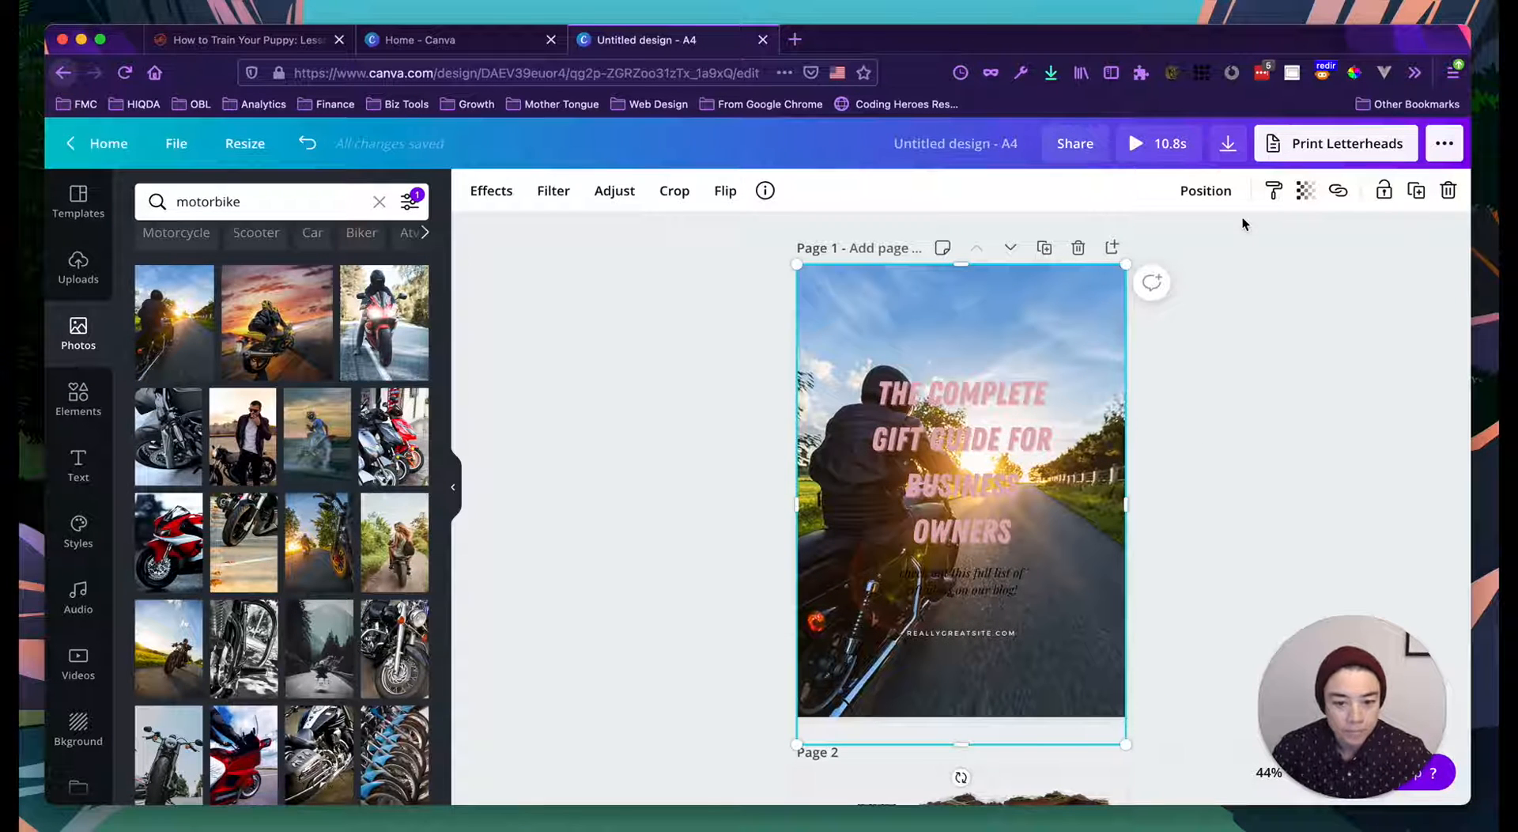
Step: Send the rider photo to the back, behind the cover's white box and text
click(1204, 204)
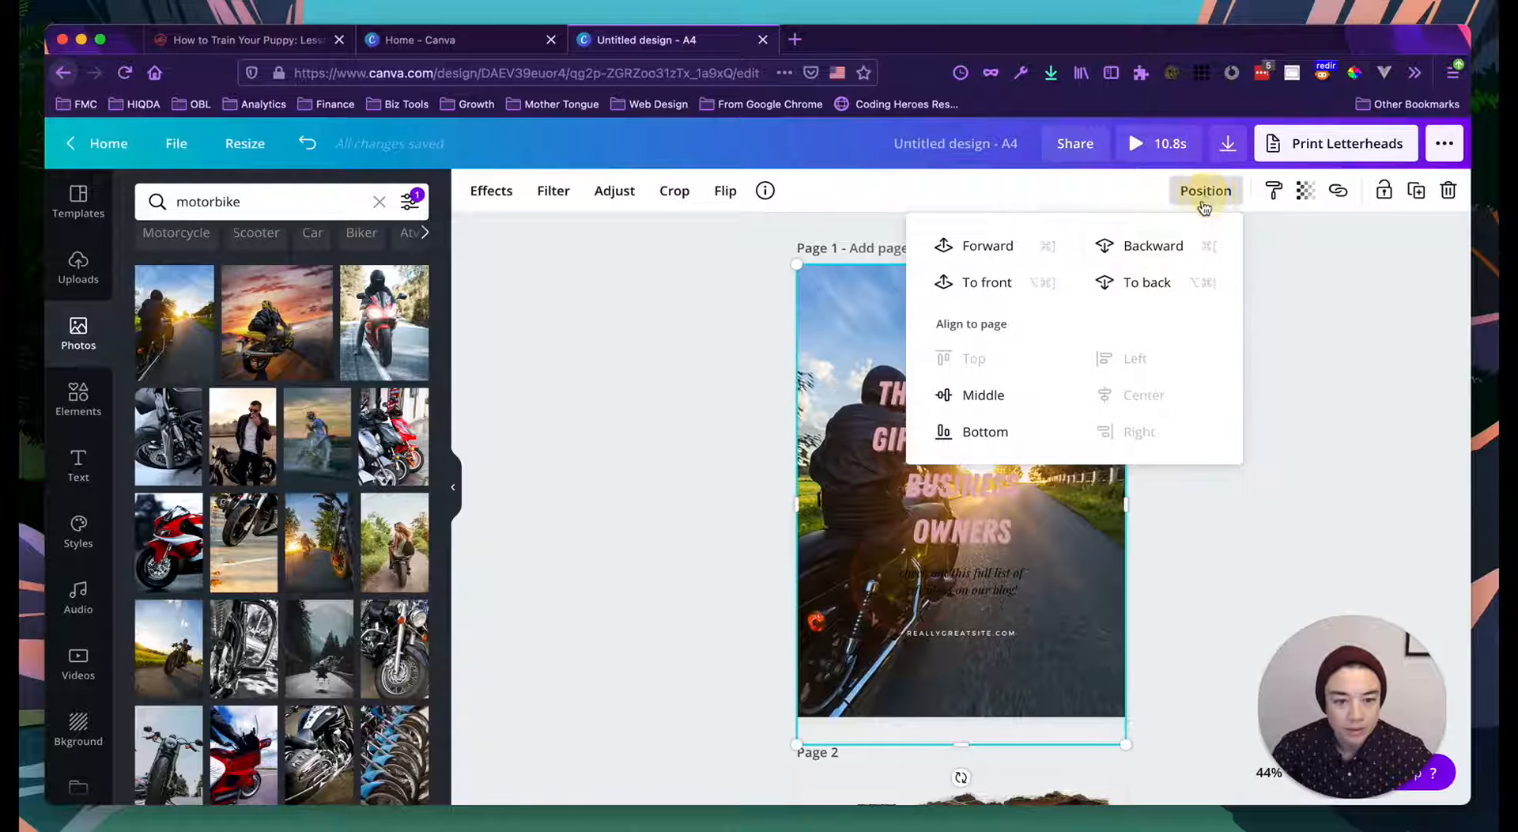
click(1142, 282)
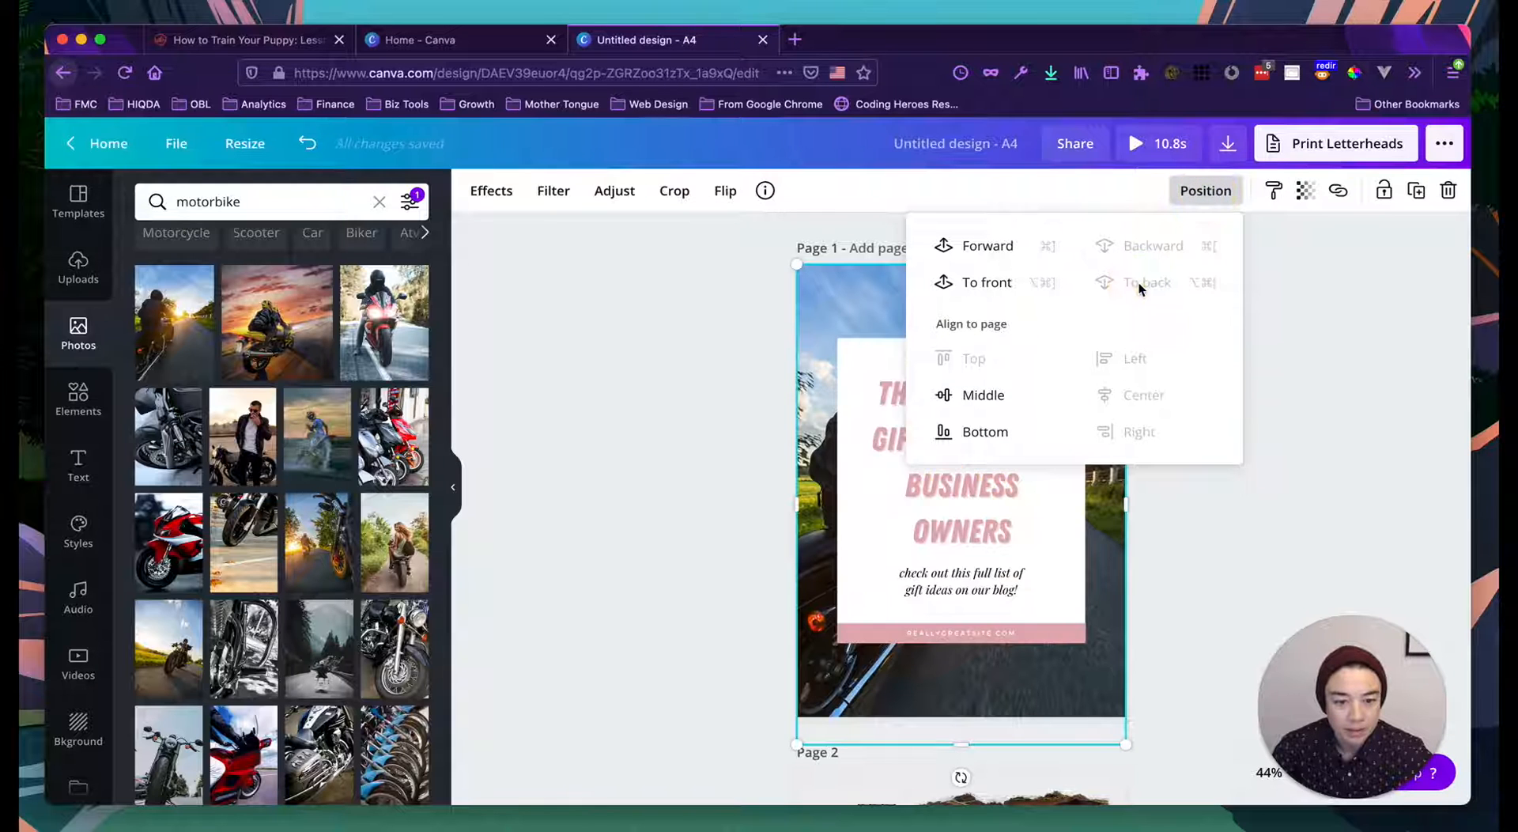
click(1322, 365)
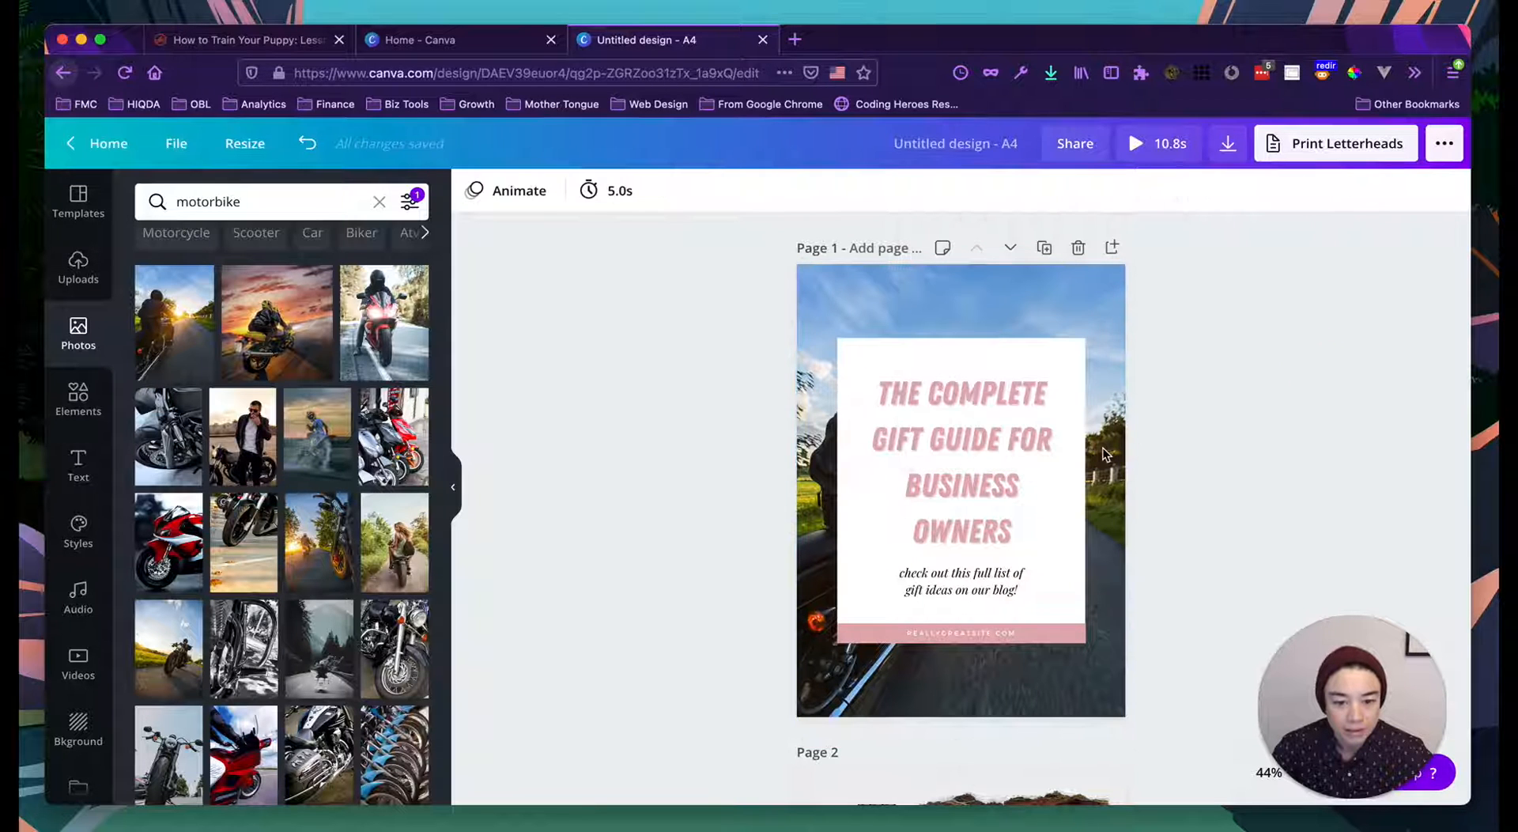
Step: Make the white box behind the cover title see-through by setting its transparency to 67
click(855, 358)
click(475, 189)
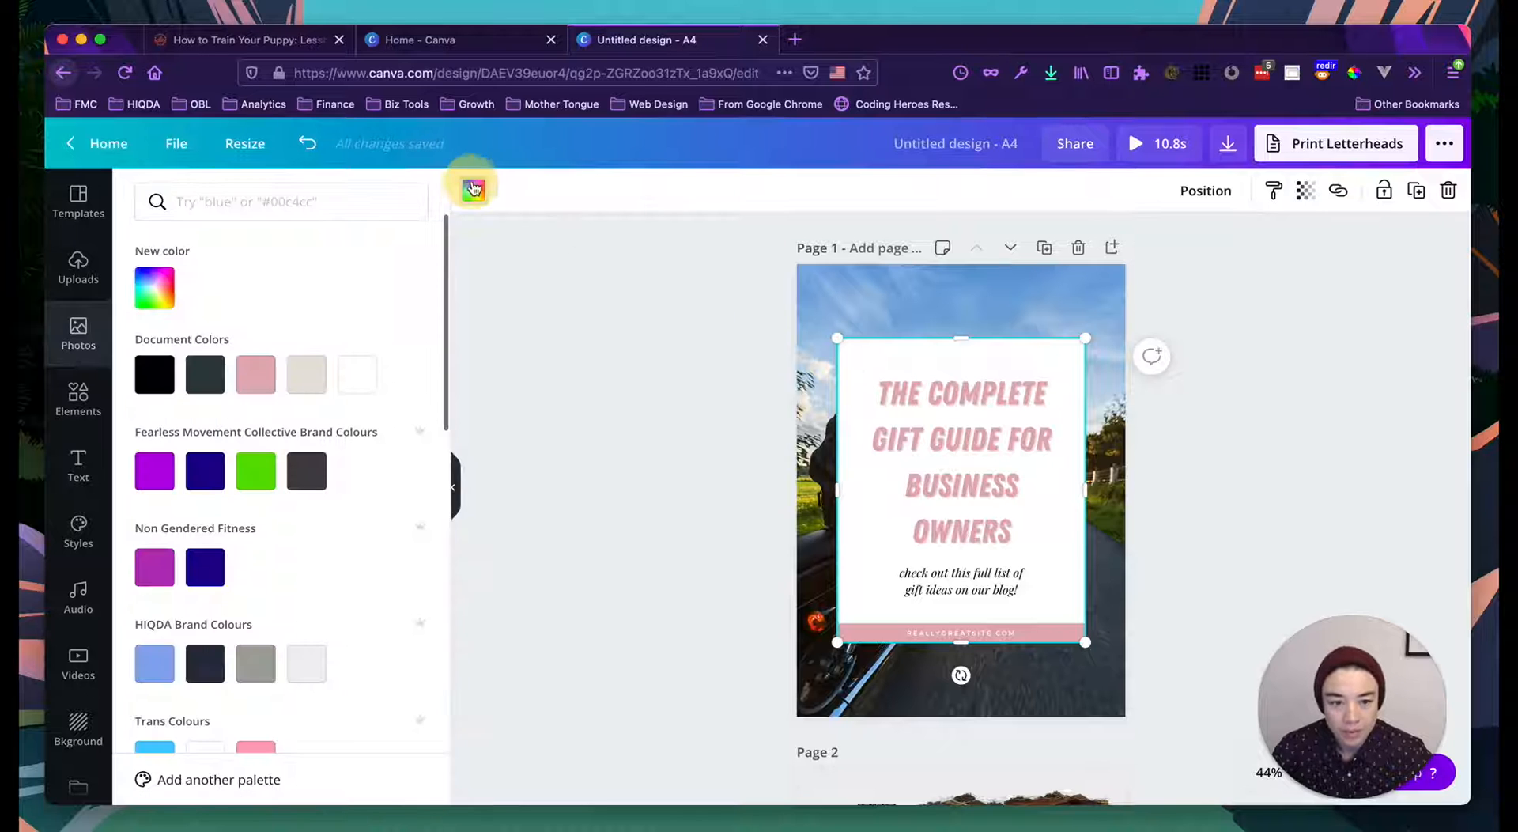
click(1308, 193)
drag(1239, 253, 1210, 253)
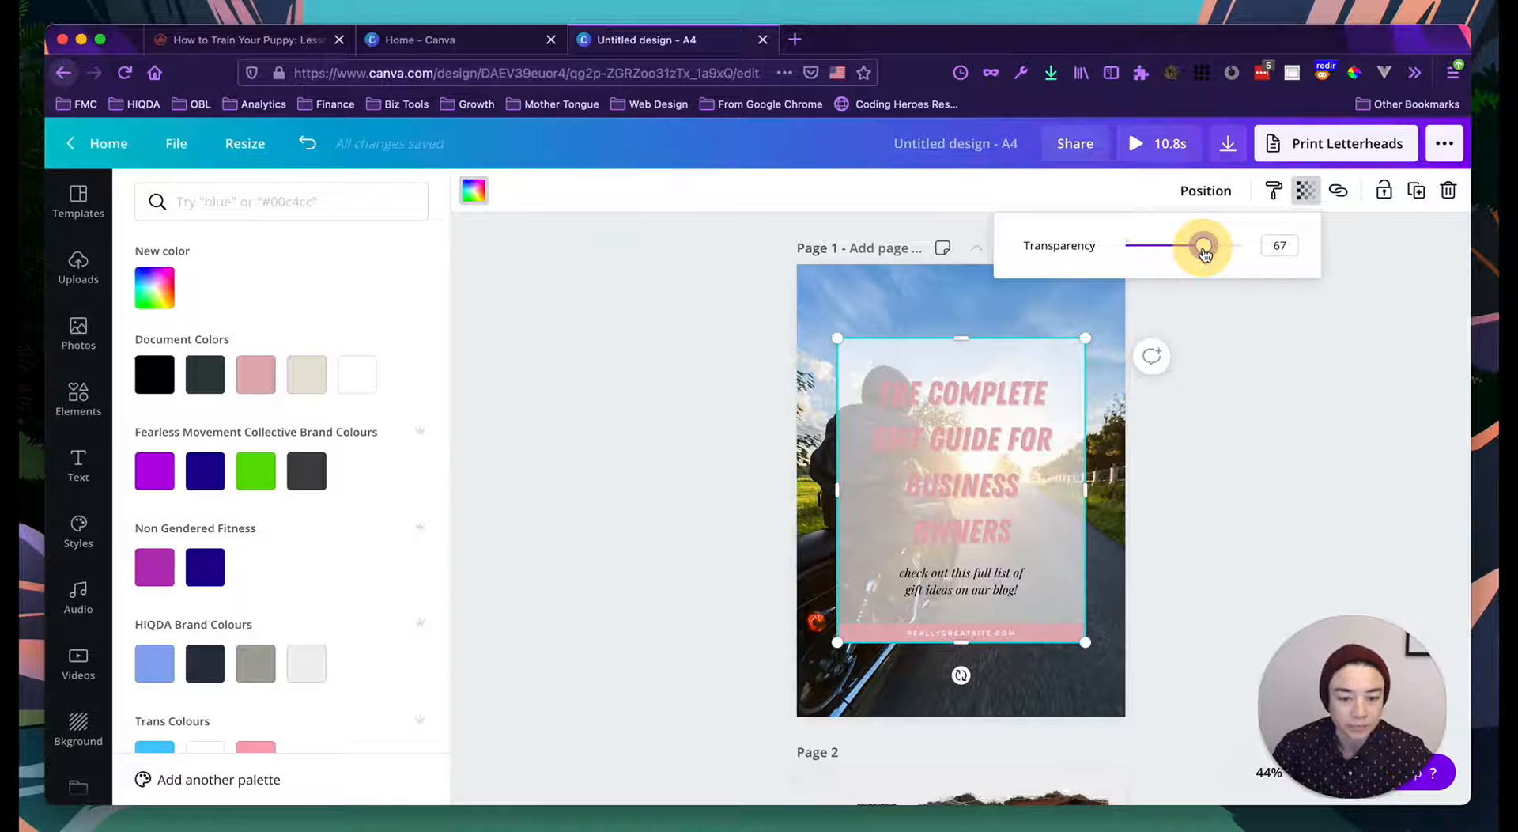
click(1251, 460)
Step: Replace the cover title with "EVERY MOTORBIKE MAINTENANCE TOOL YOU'LL EVER NEED"
click(952, 458)
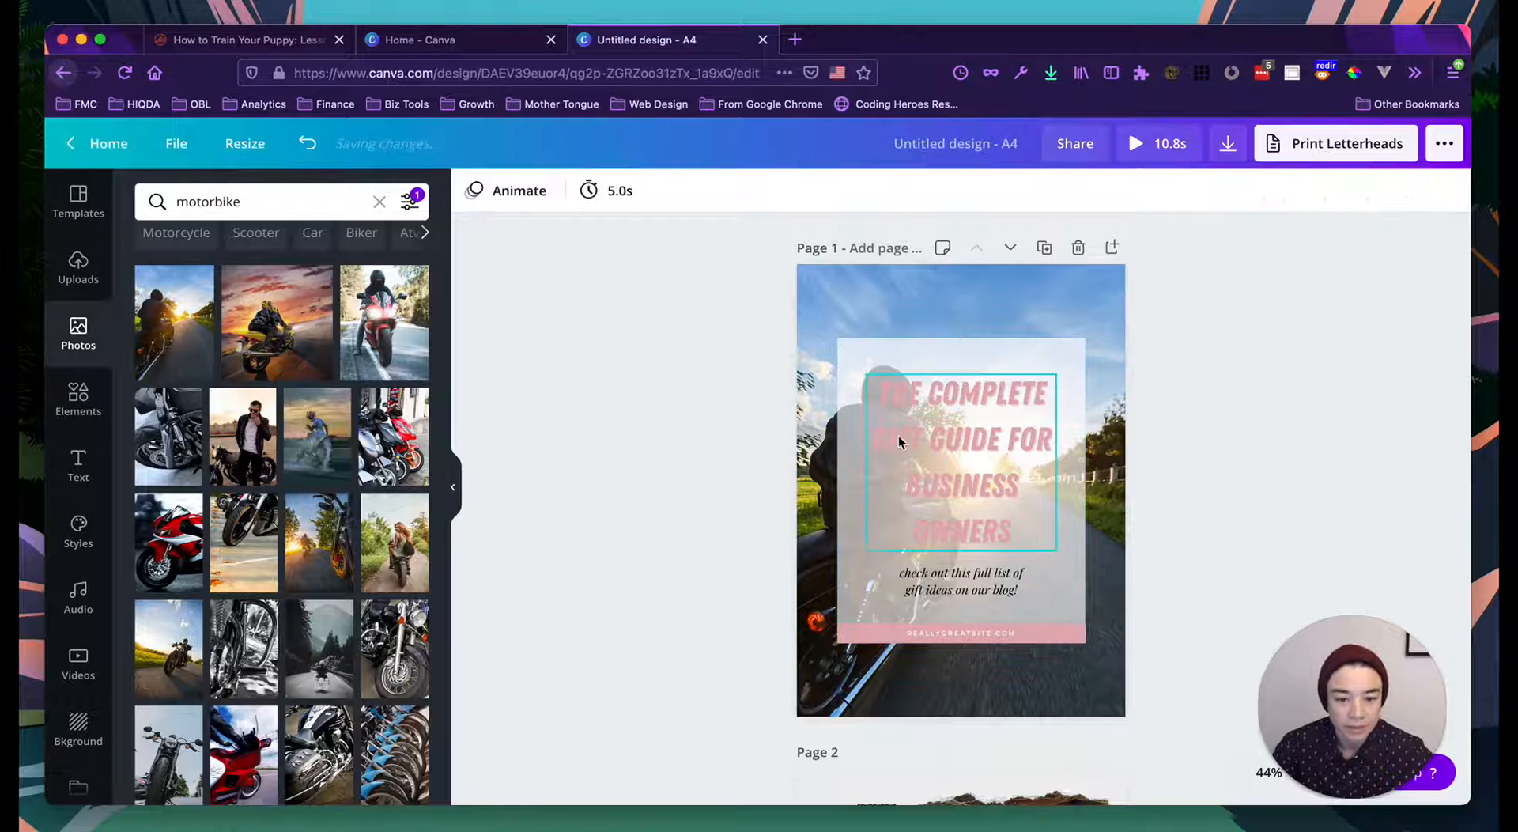
click(968, 459)
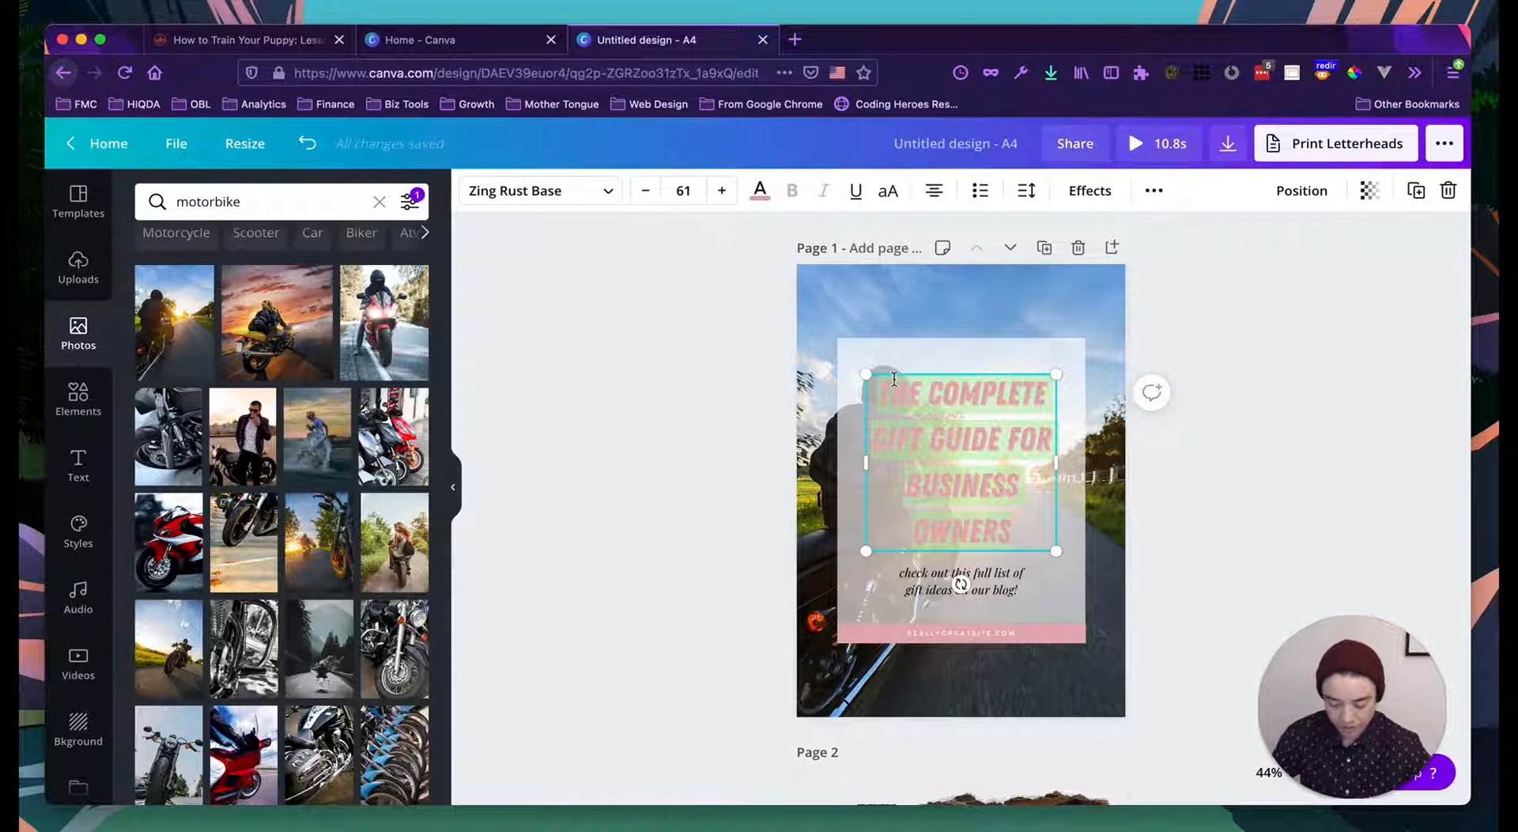
text(EVERY)
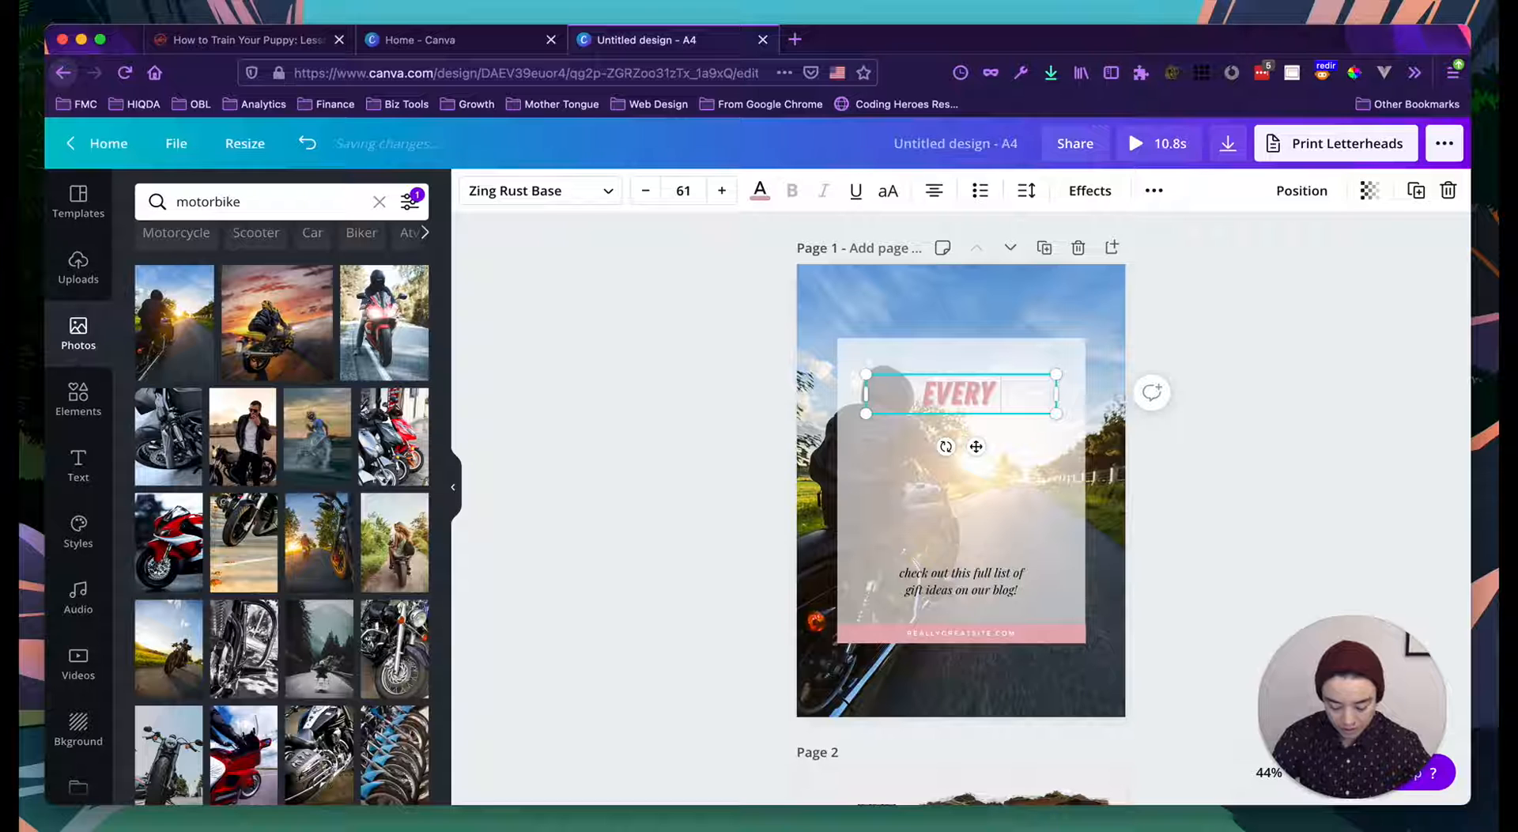
text( MOTORB)
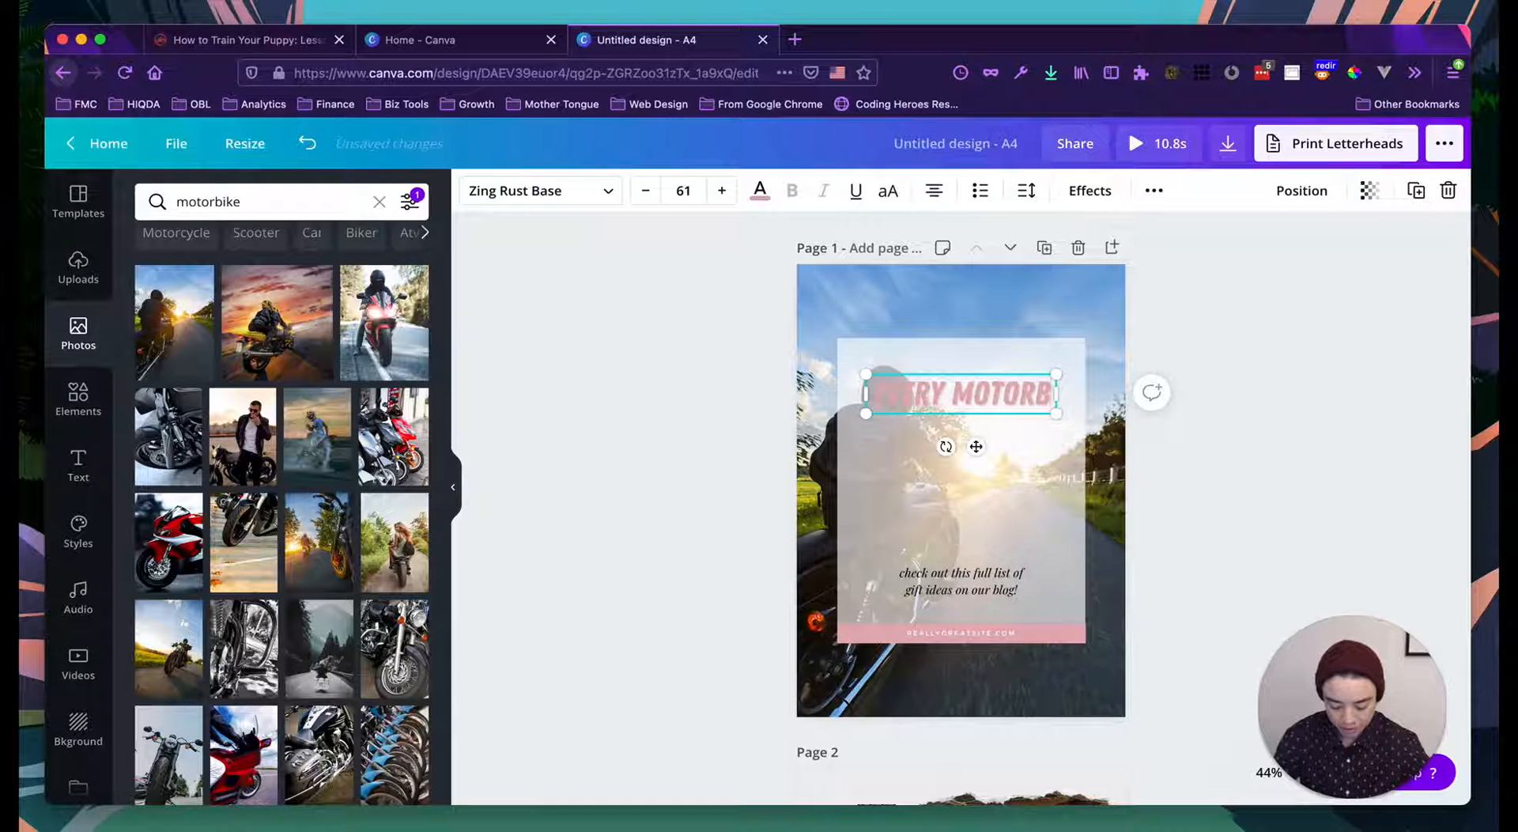
text(IKE MAINTENA)
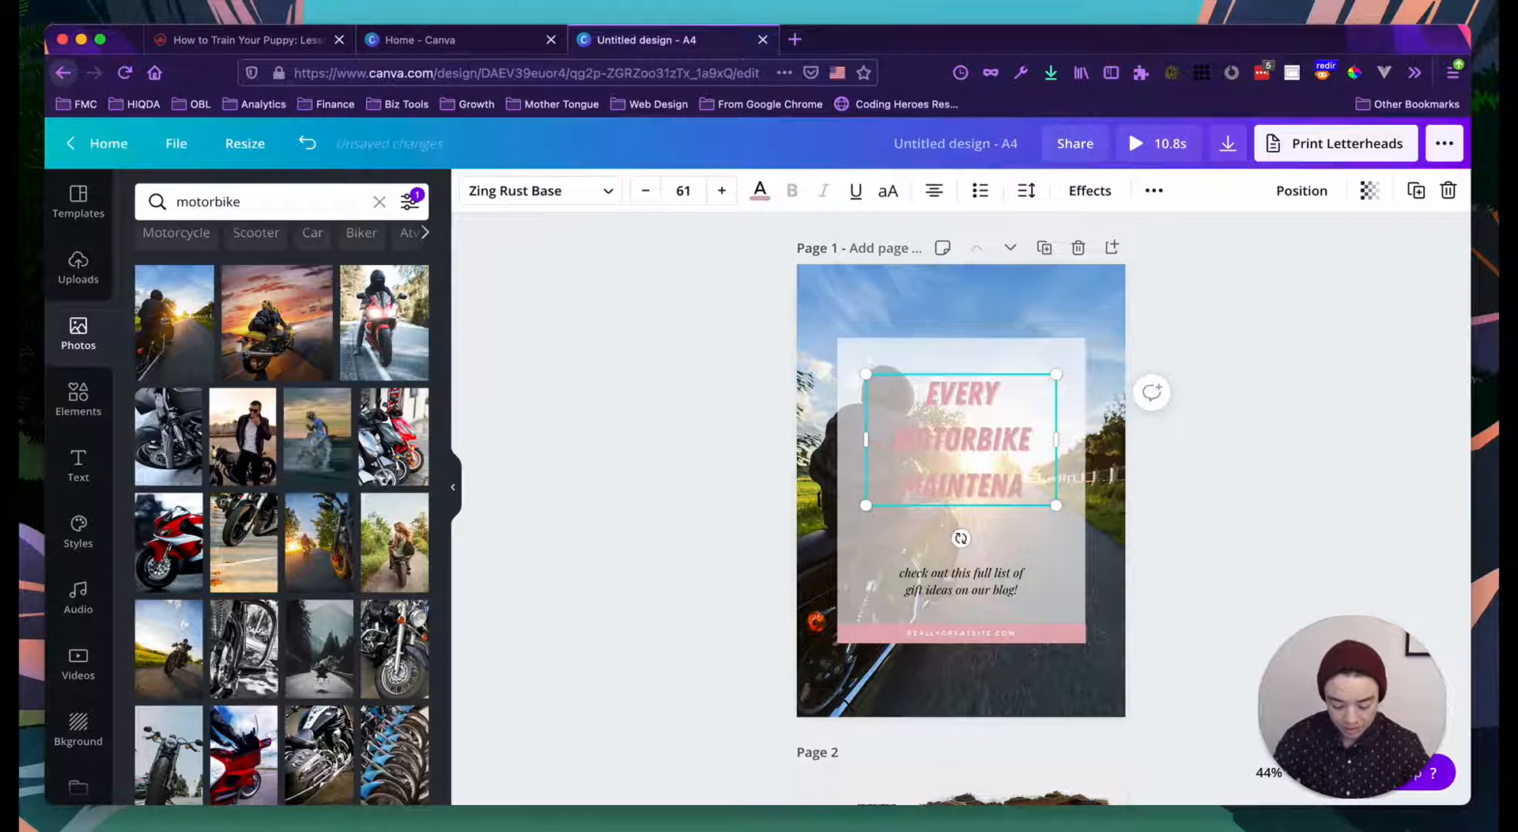
text(NCE TOOL)
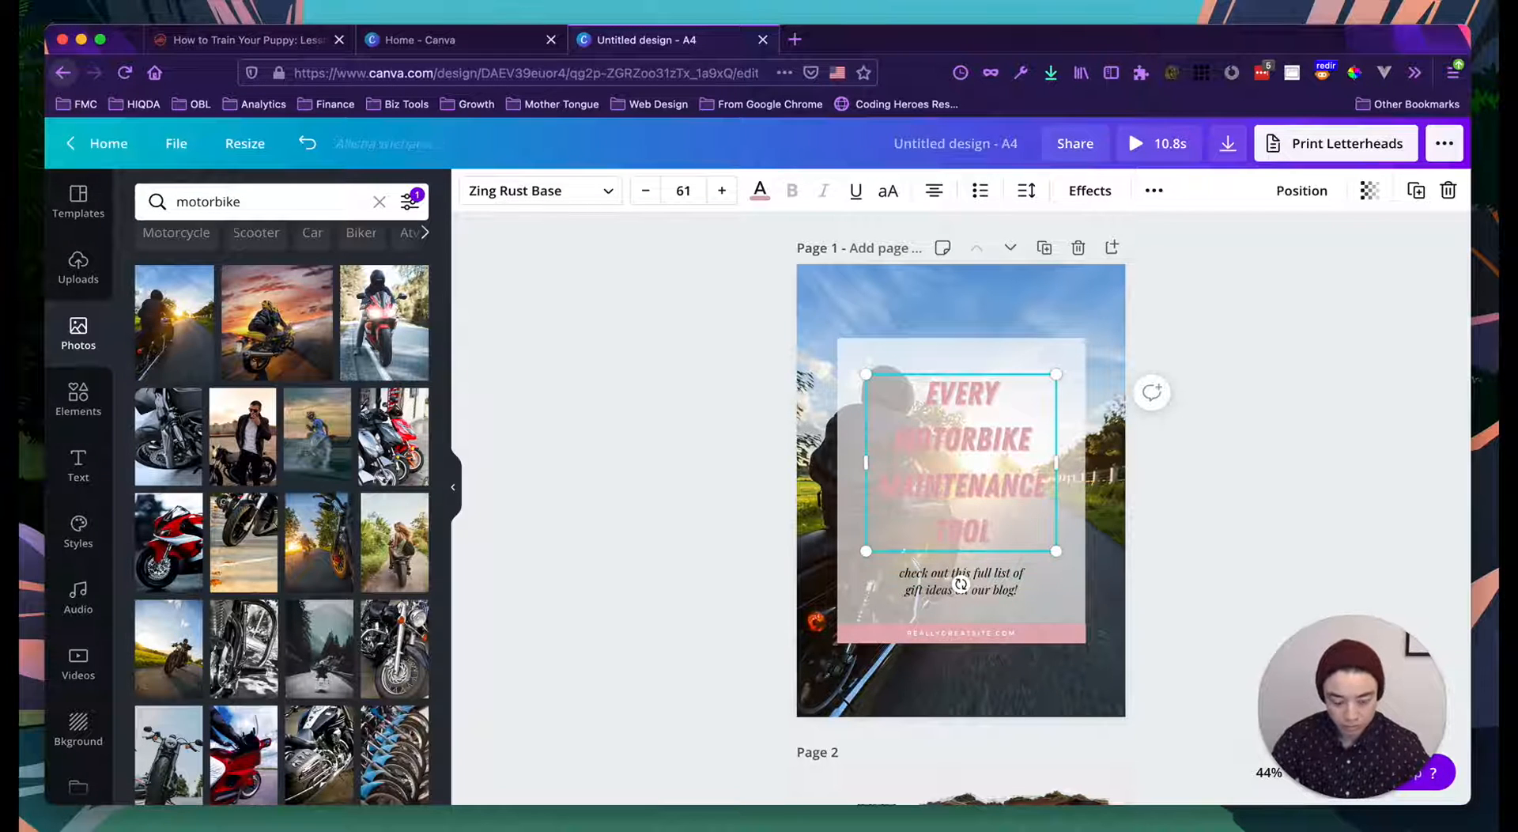
text( YOU'LL EVER)
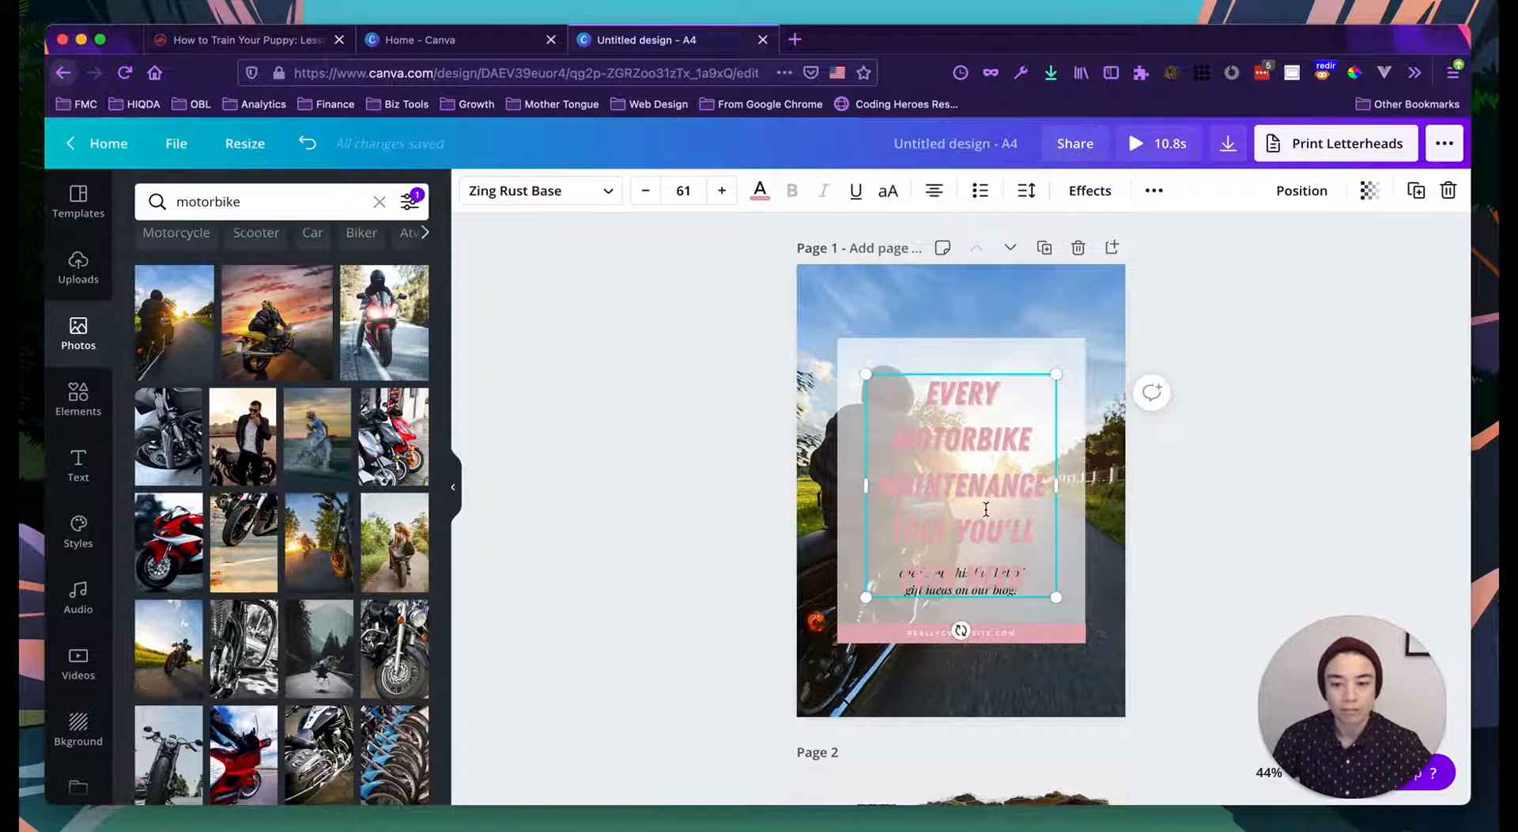
key(ctrl+a)
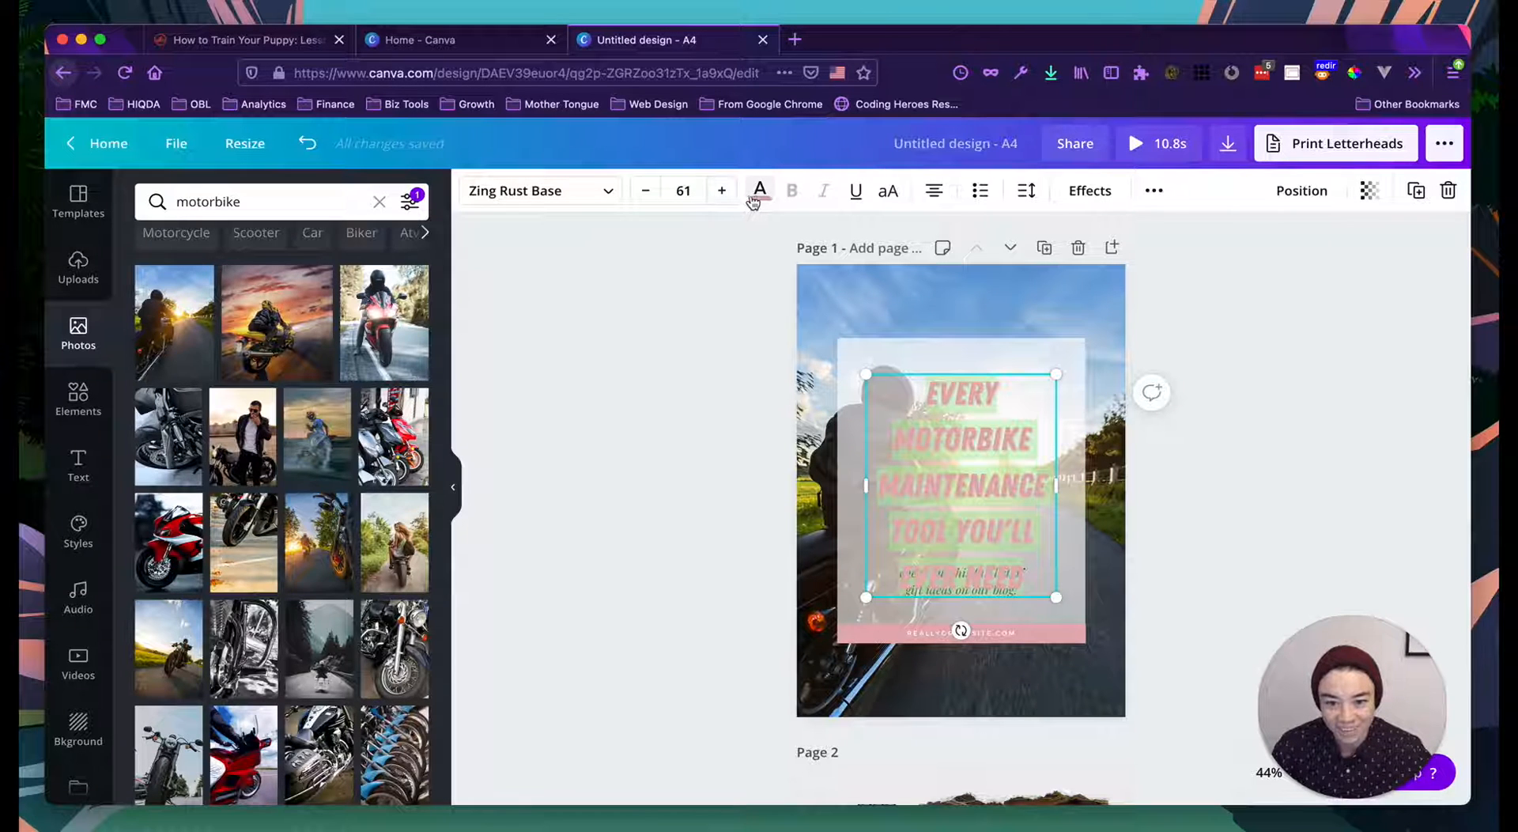
click(755, 198)
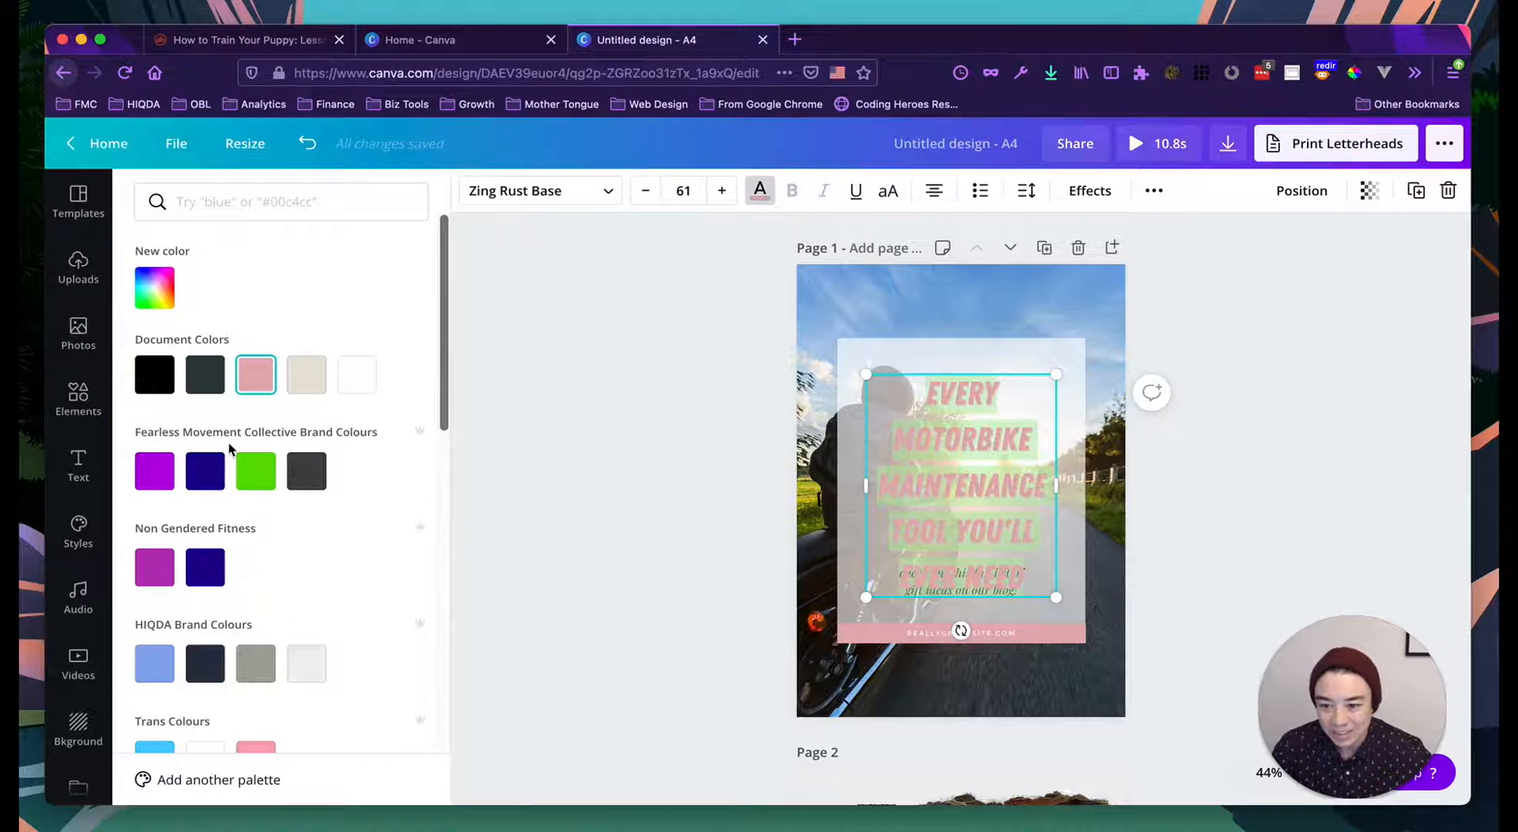
scroll(244, 502, down, 3)
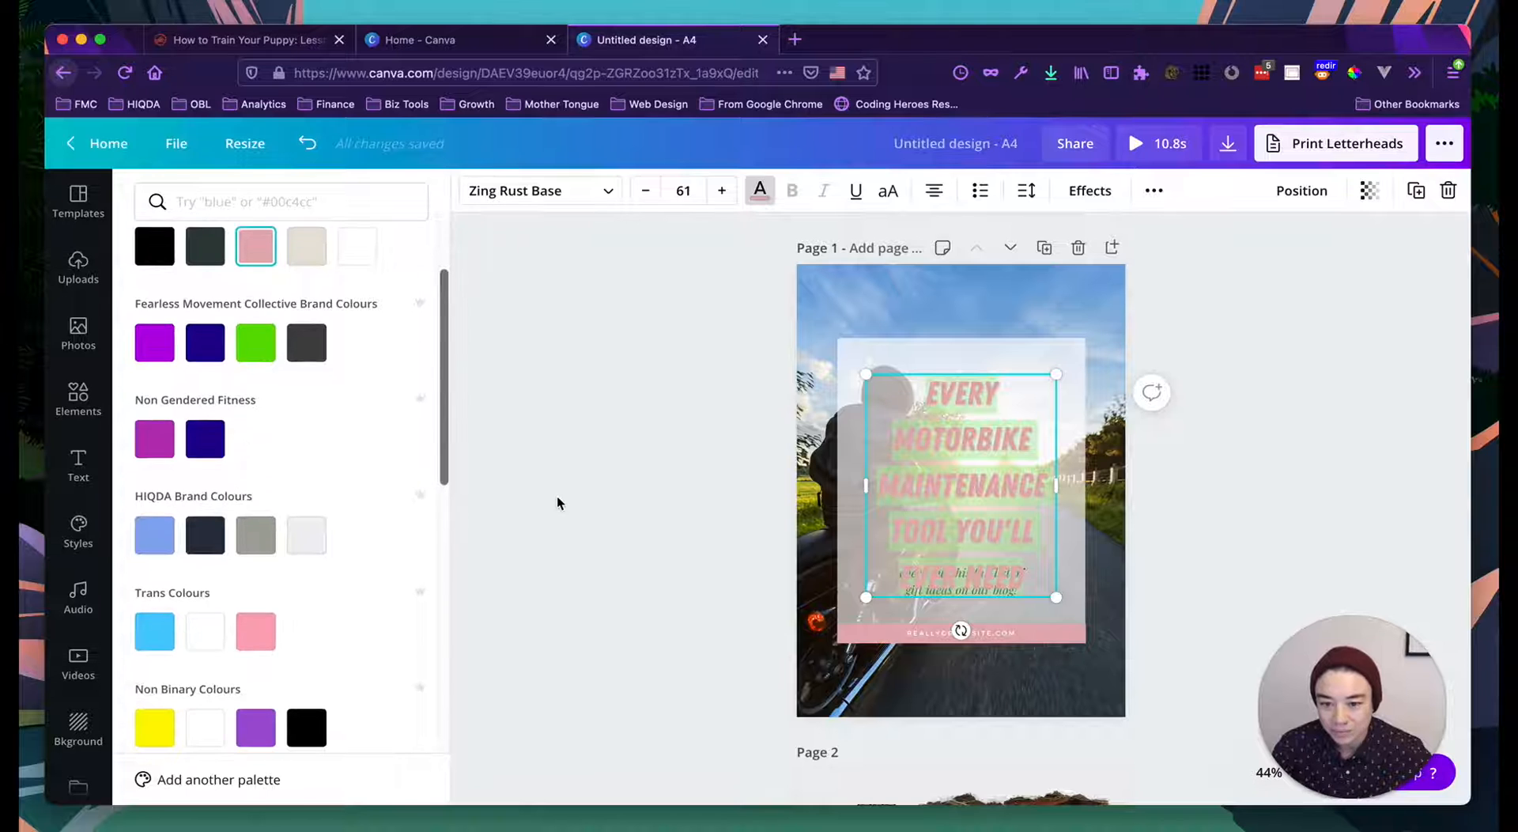
key(Escape)
Step: Apply the Sepia duotone effect to the rider background photo on page 1
click(813, 329)
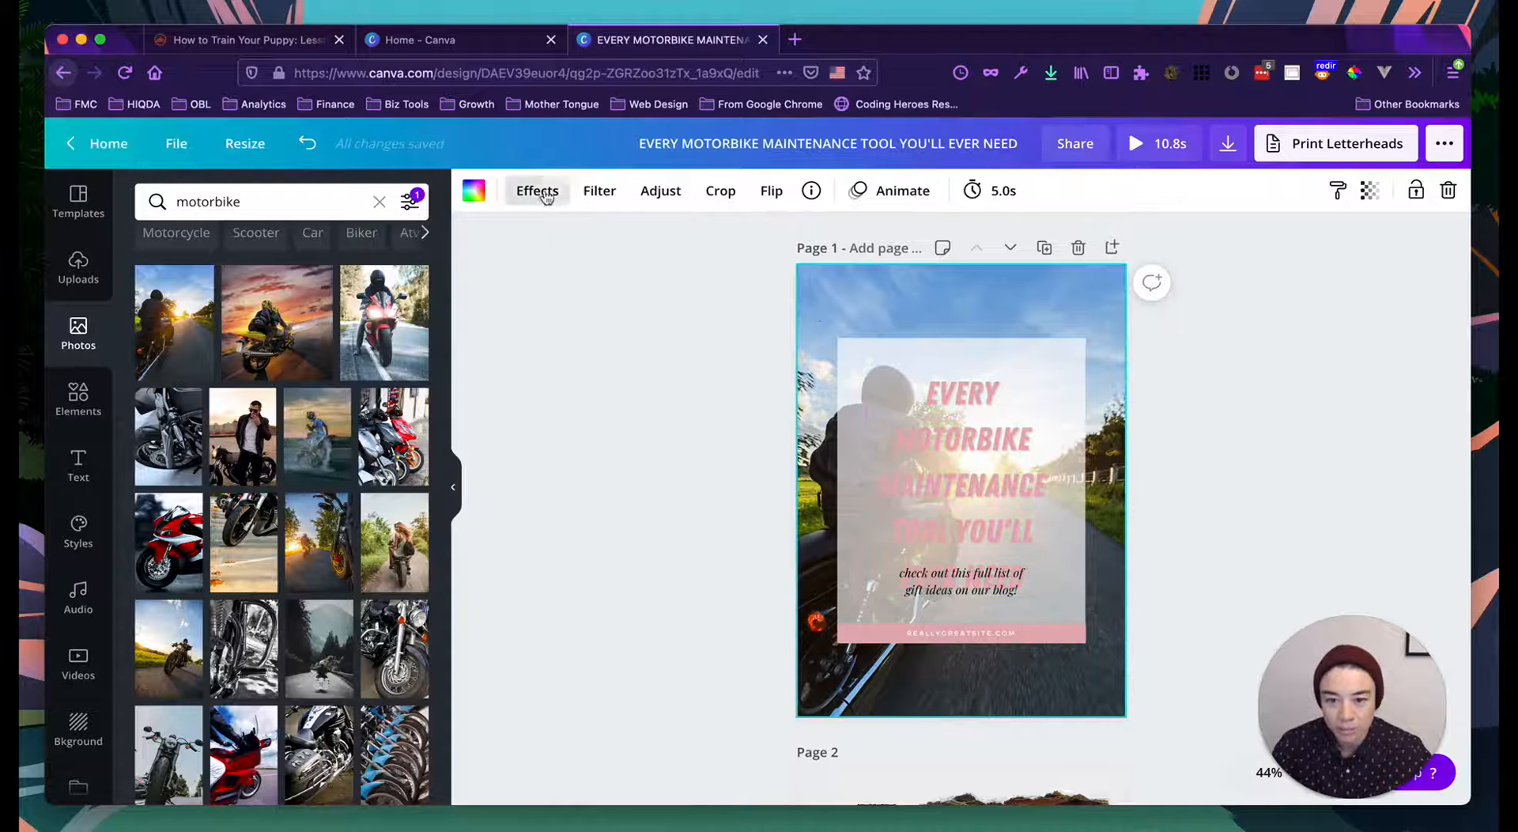
click(598, 192)
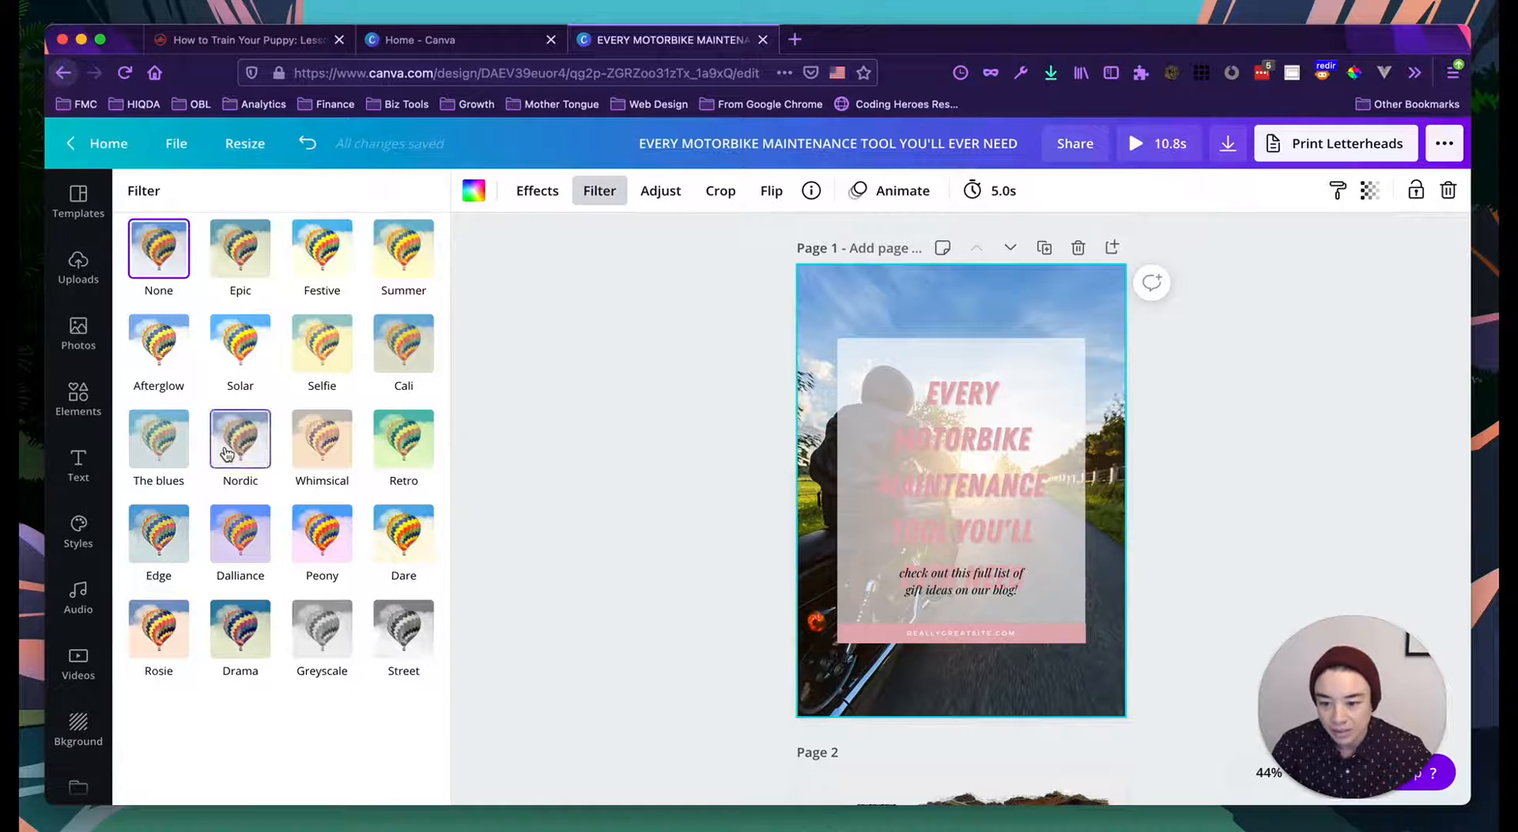
click(535, 191)
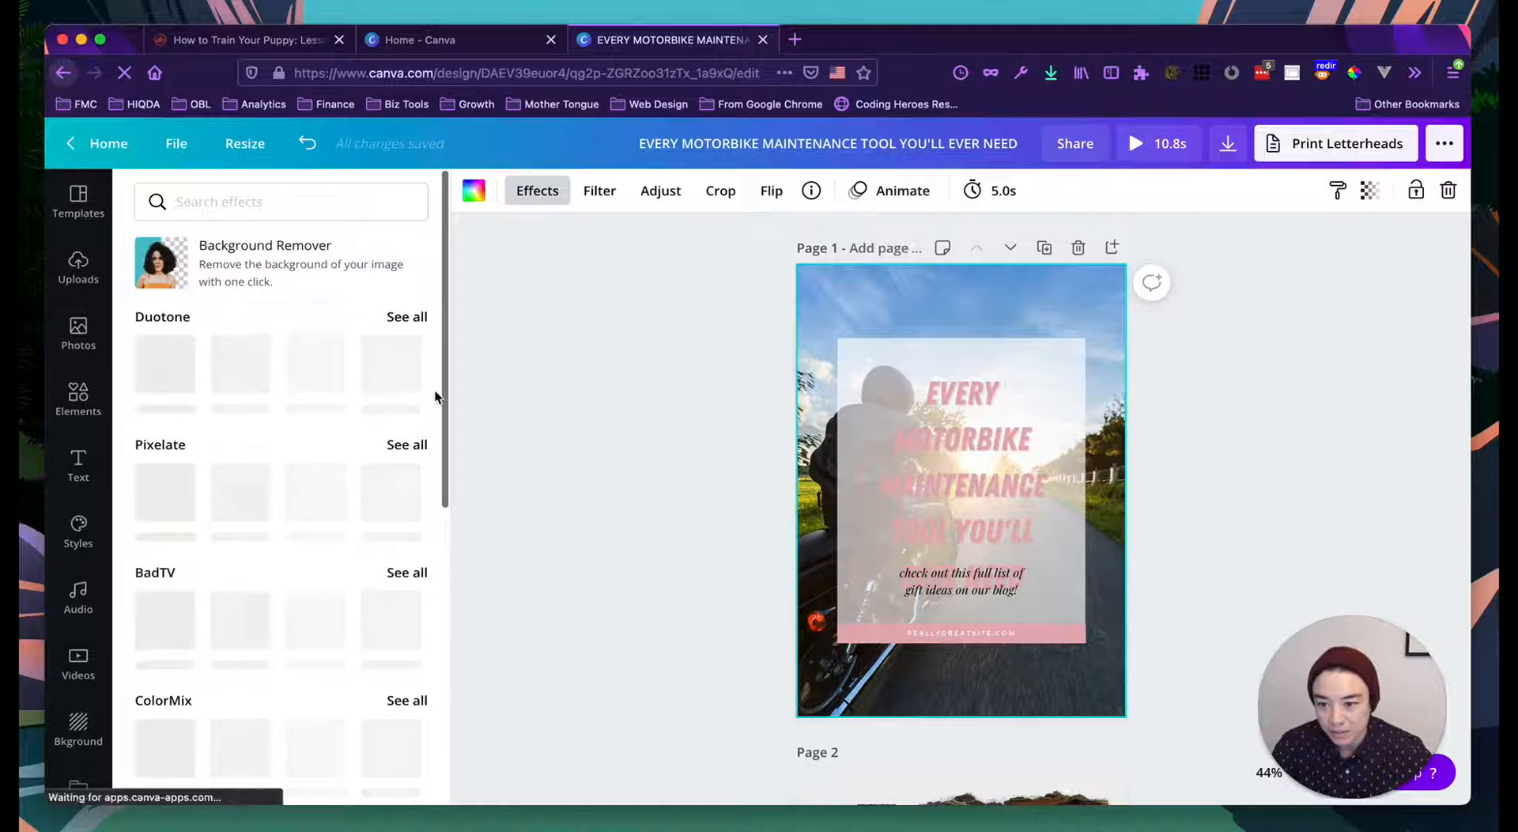
click(427, 365)
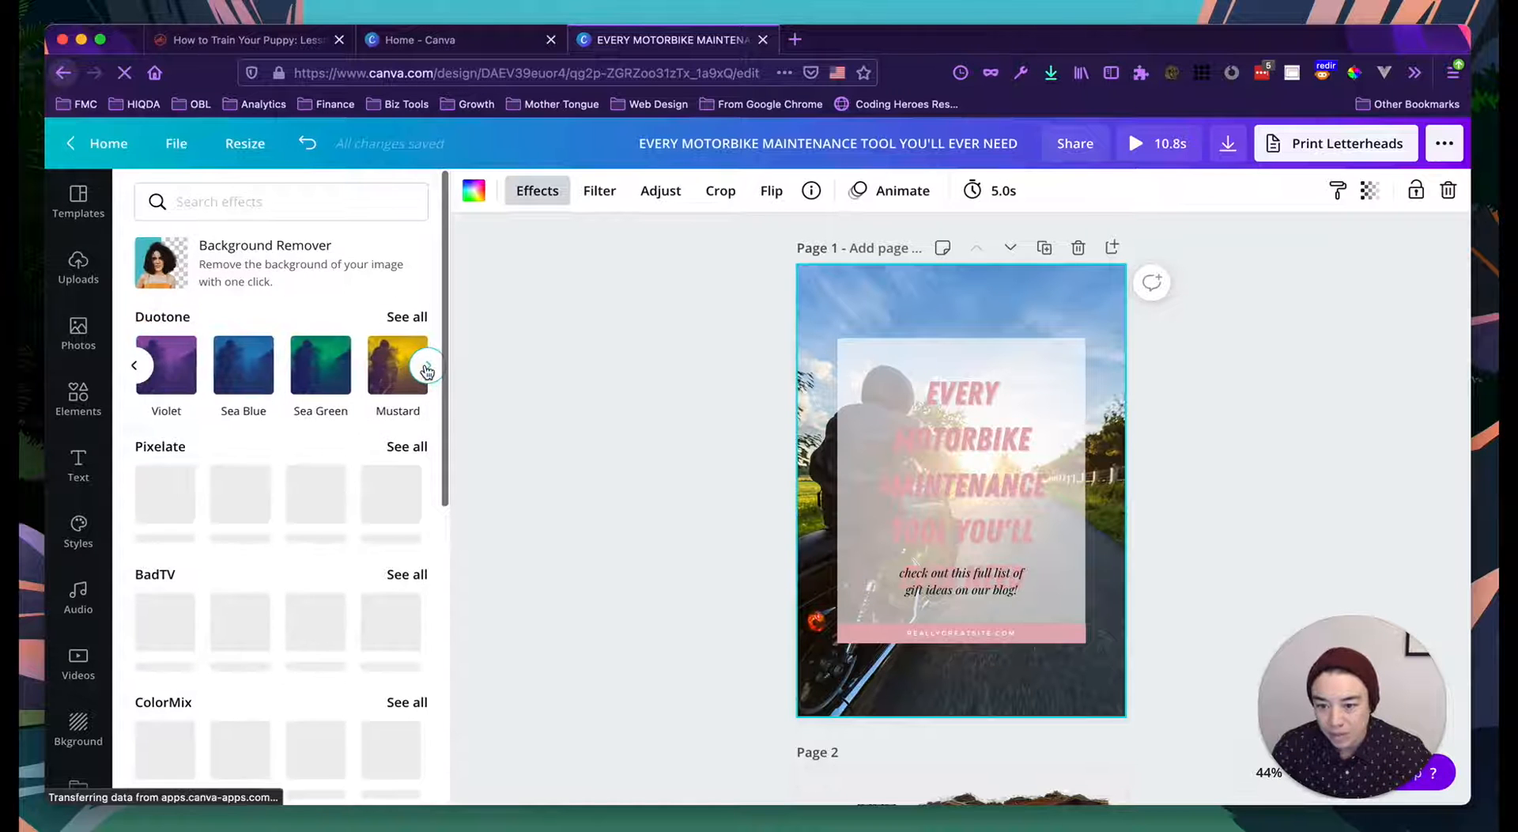
click(427, 367)
click(427, 366)
click(427, 366)
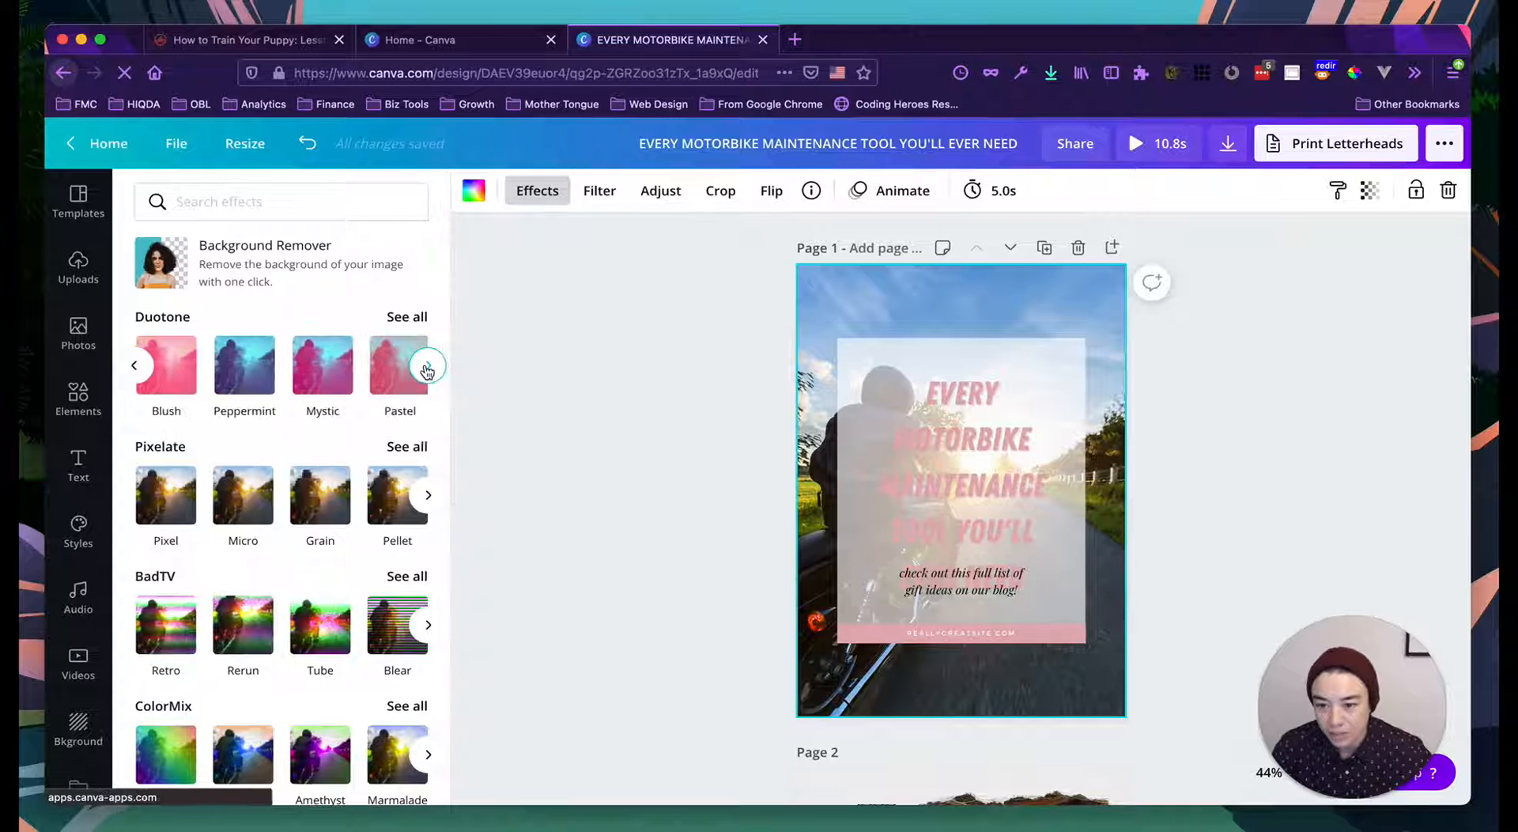
click(427, 366)
scroll(300, 415, down, 1)
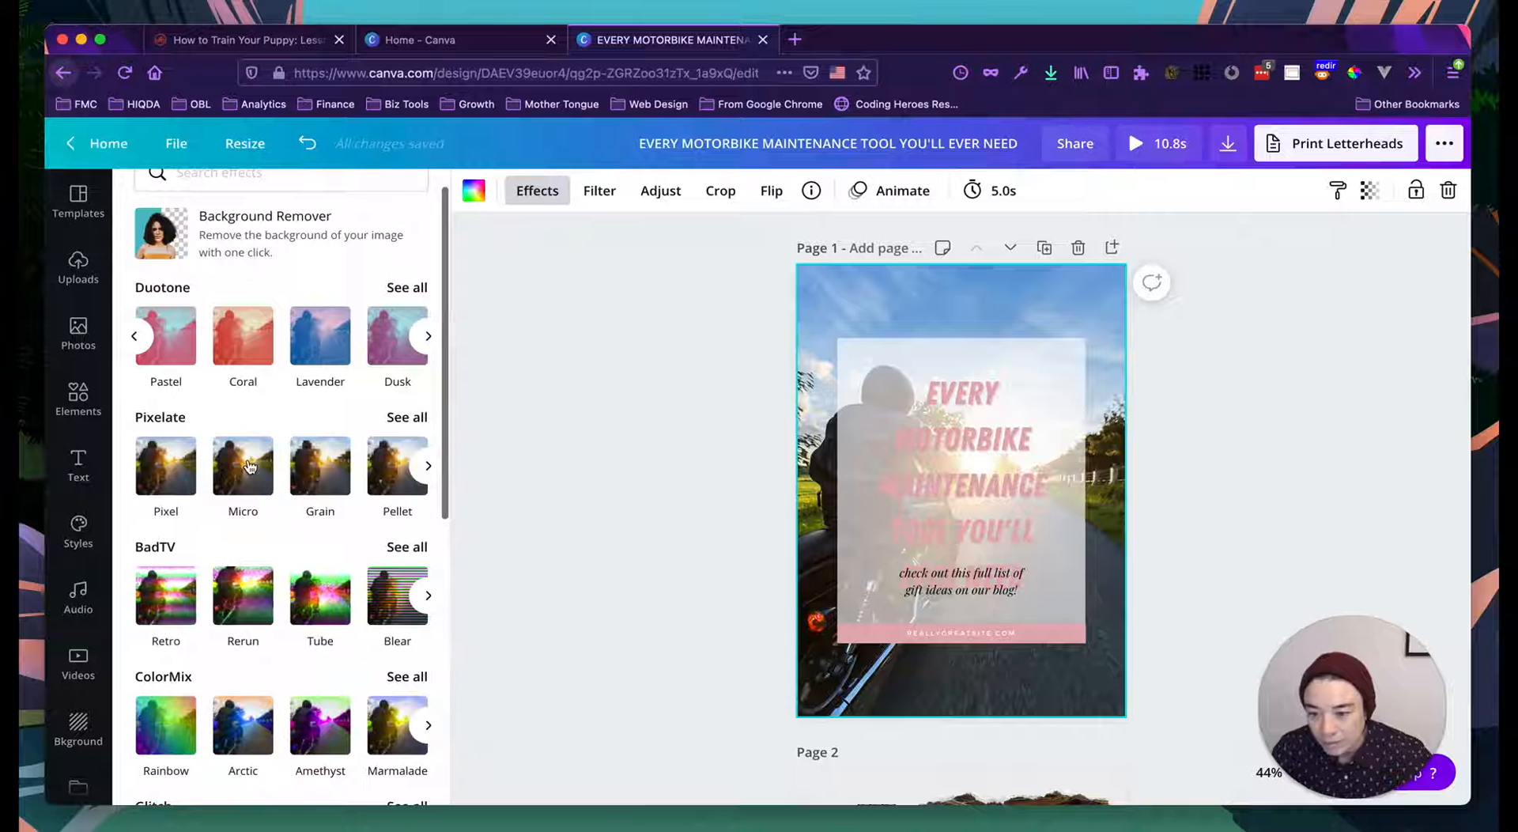
scroll(273, 472, down, 5)
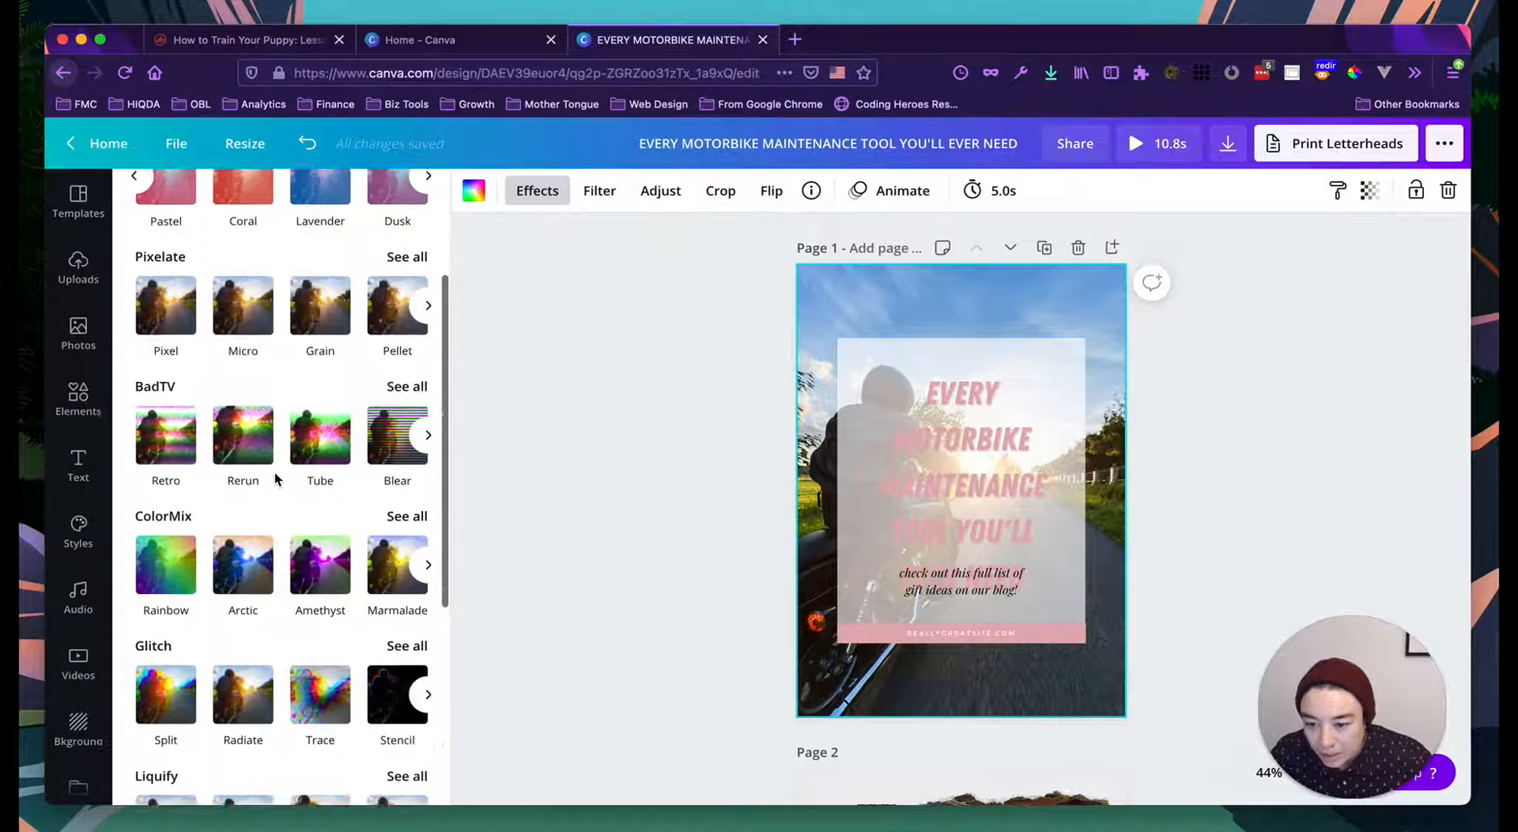
scroll(274, 472, down, 1)
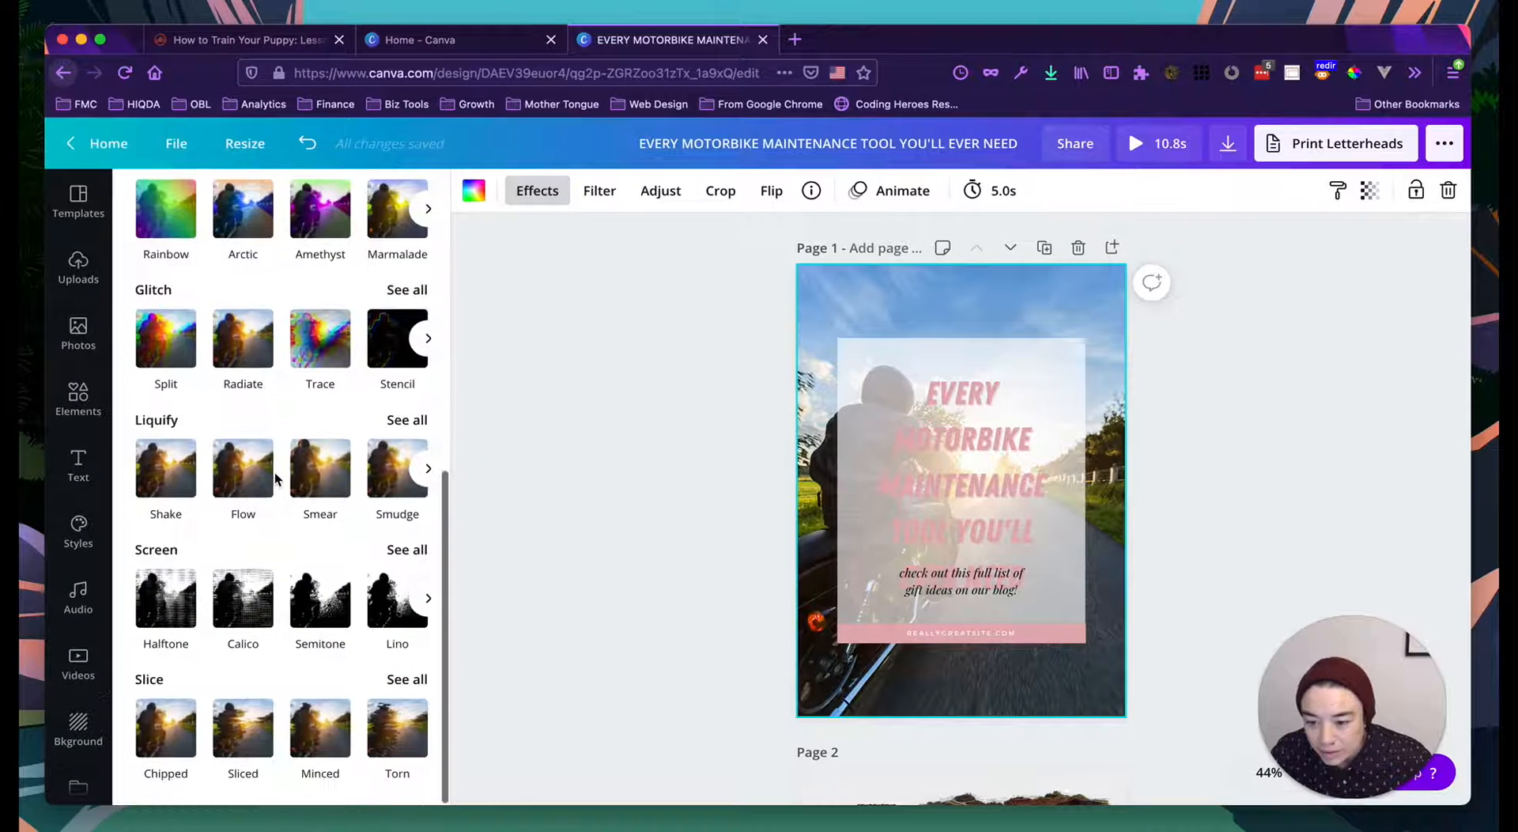
scroll(273, 472, up, 7)
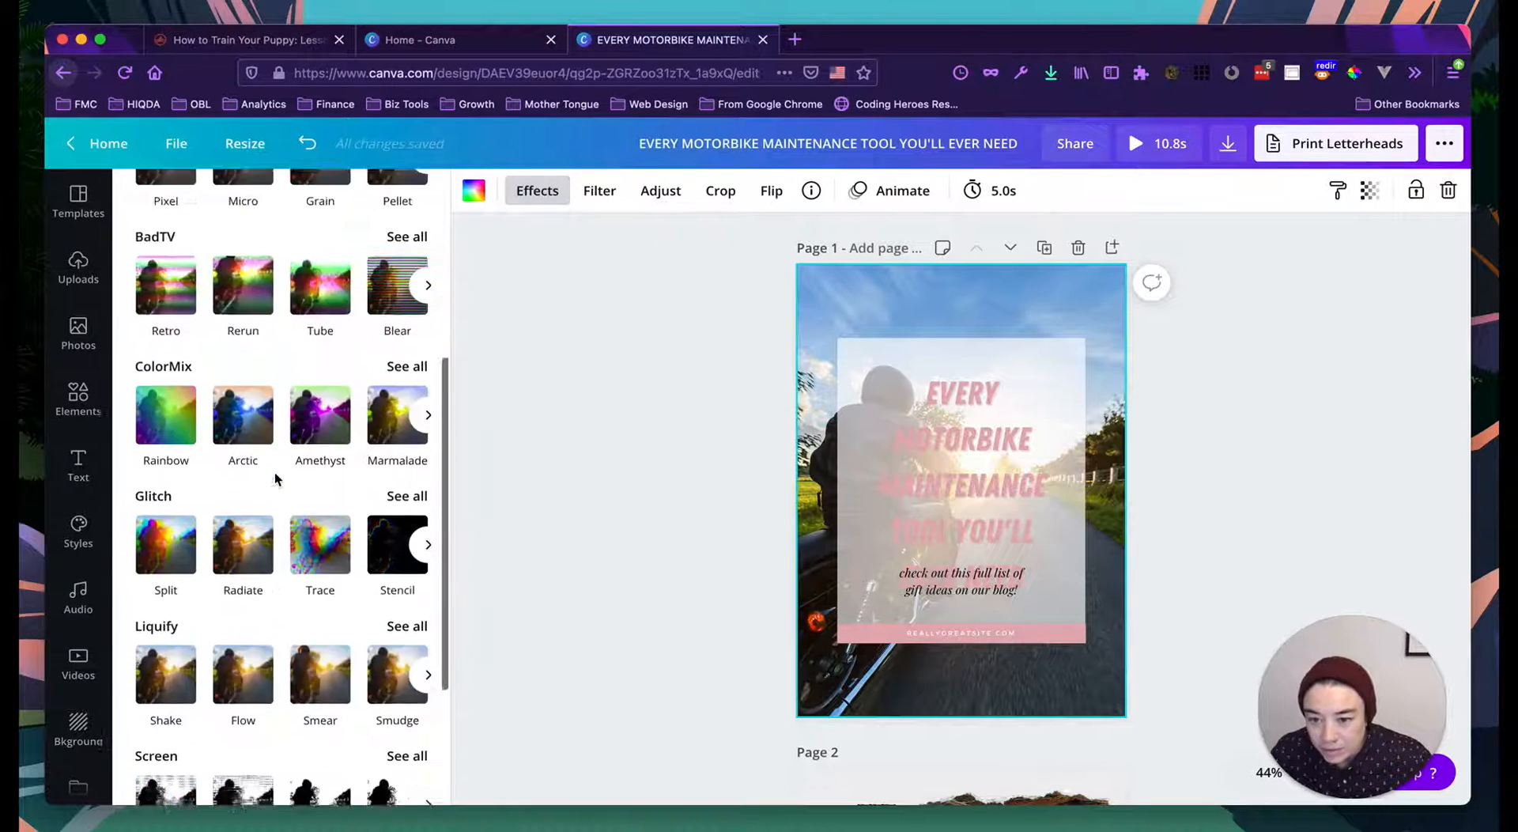
click(428, 370)
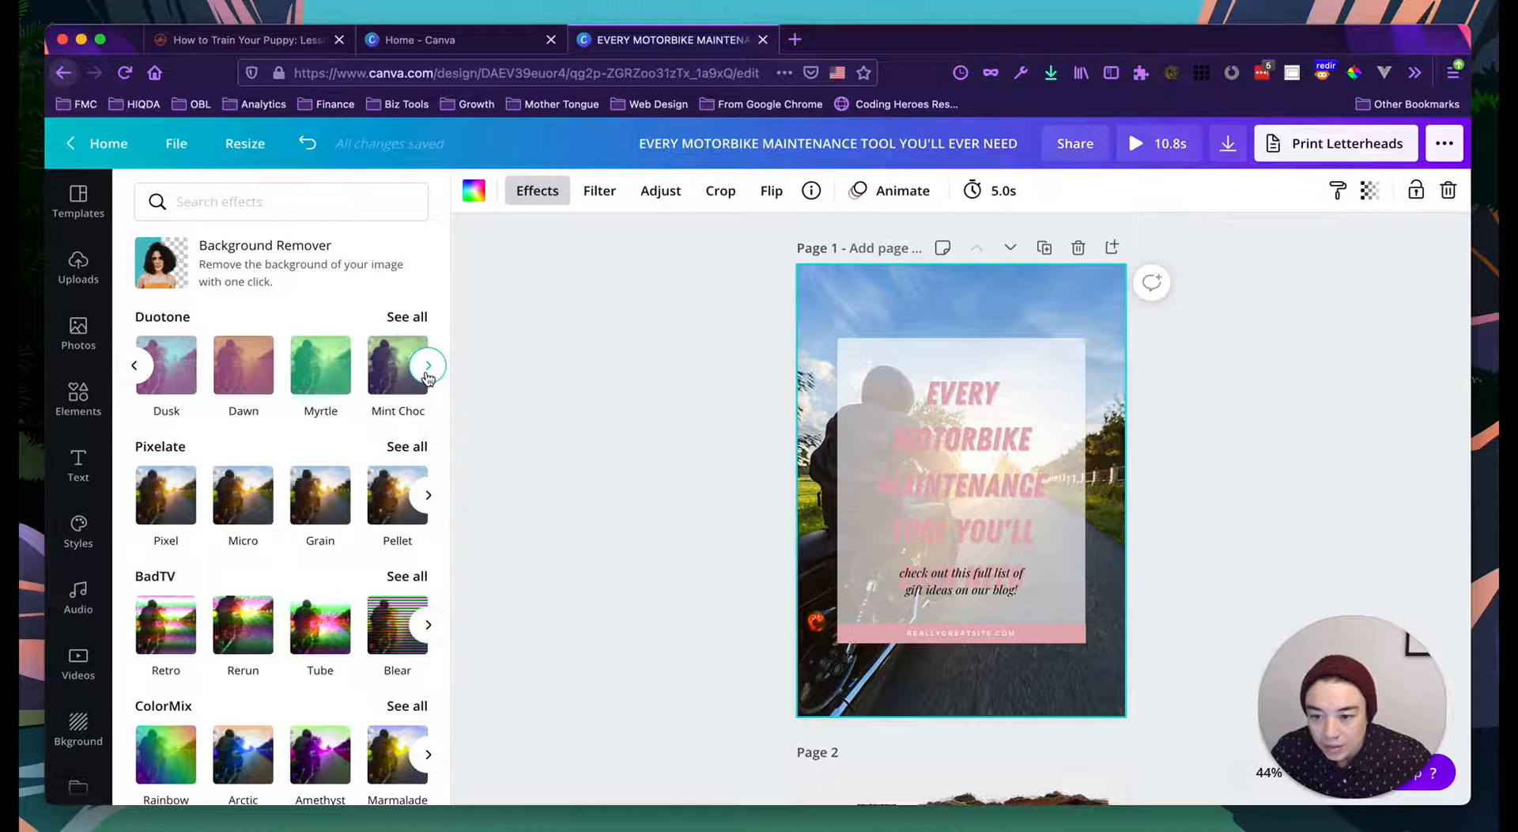
click(428, 369)
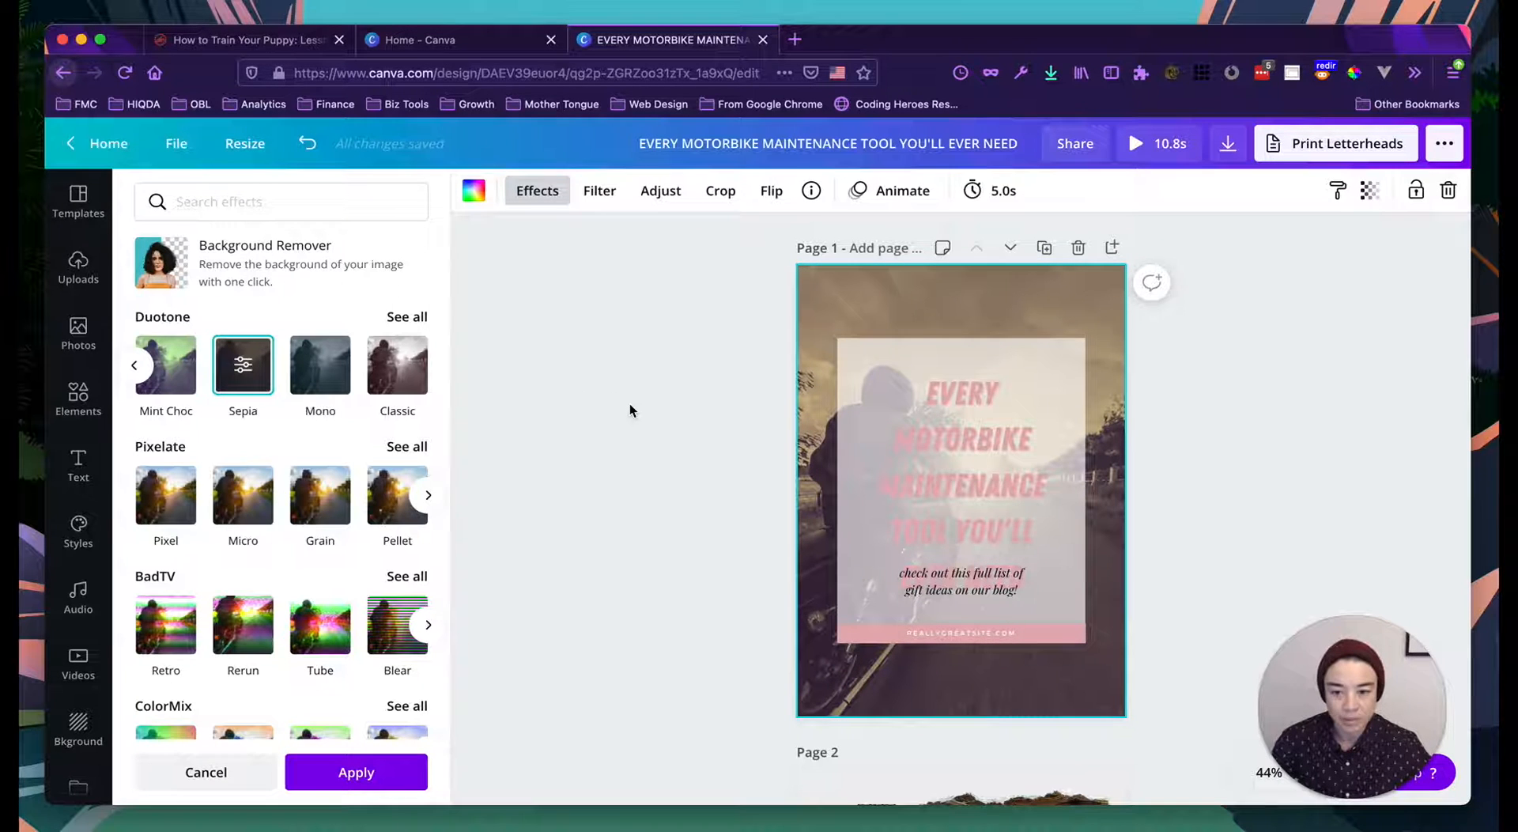
click(629, 405)
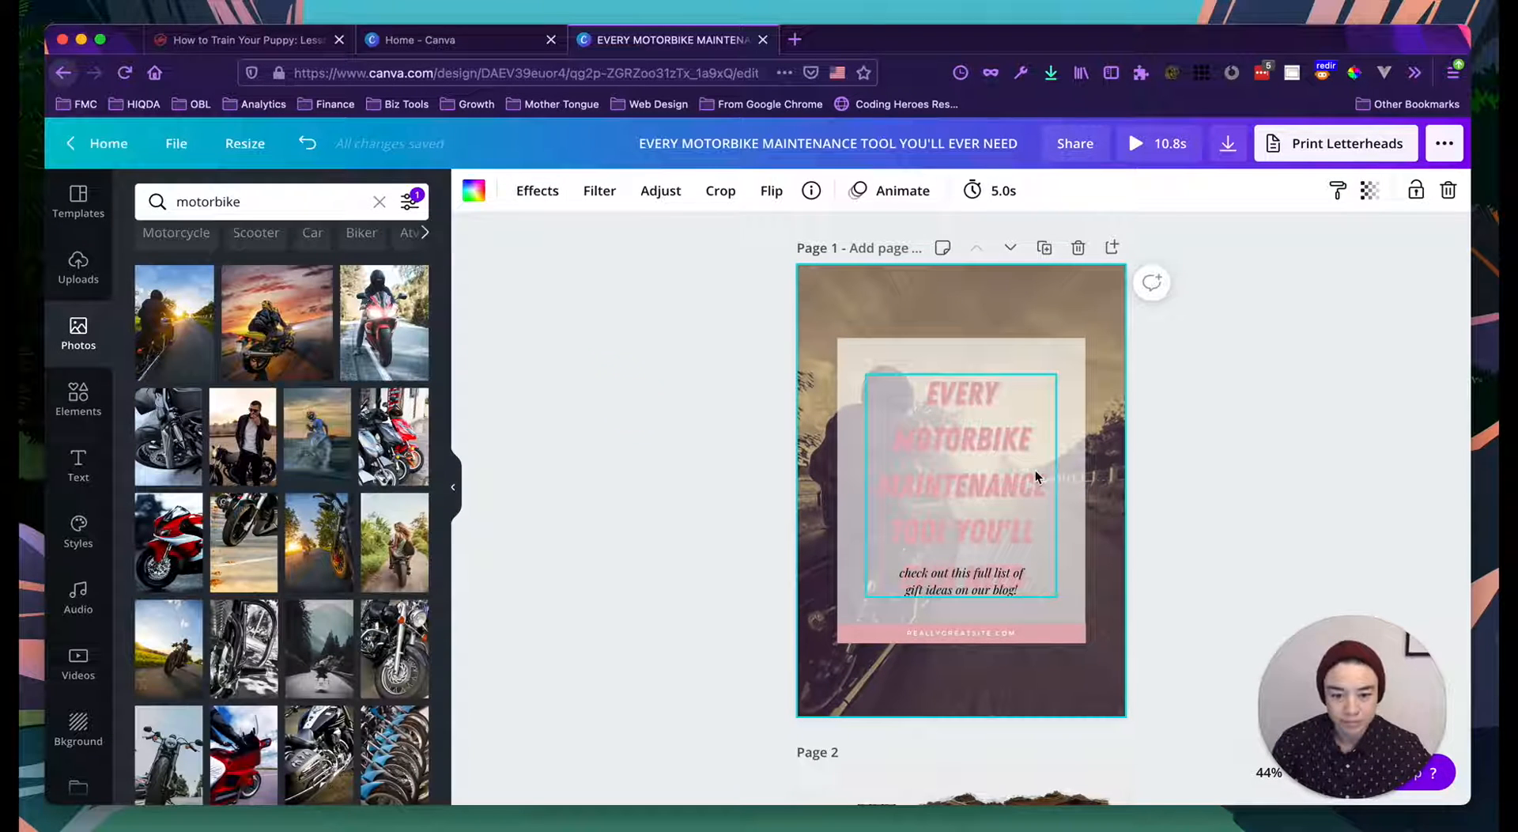
Step: Select the cover title's text and browse the colour palettes for its text colour
double_click(984, 468)
click(760, 190)
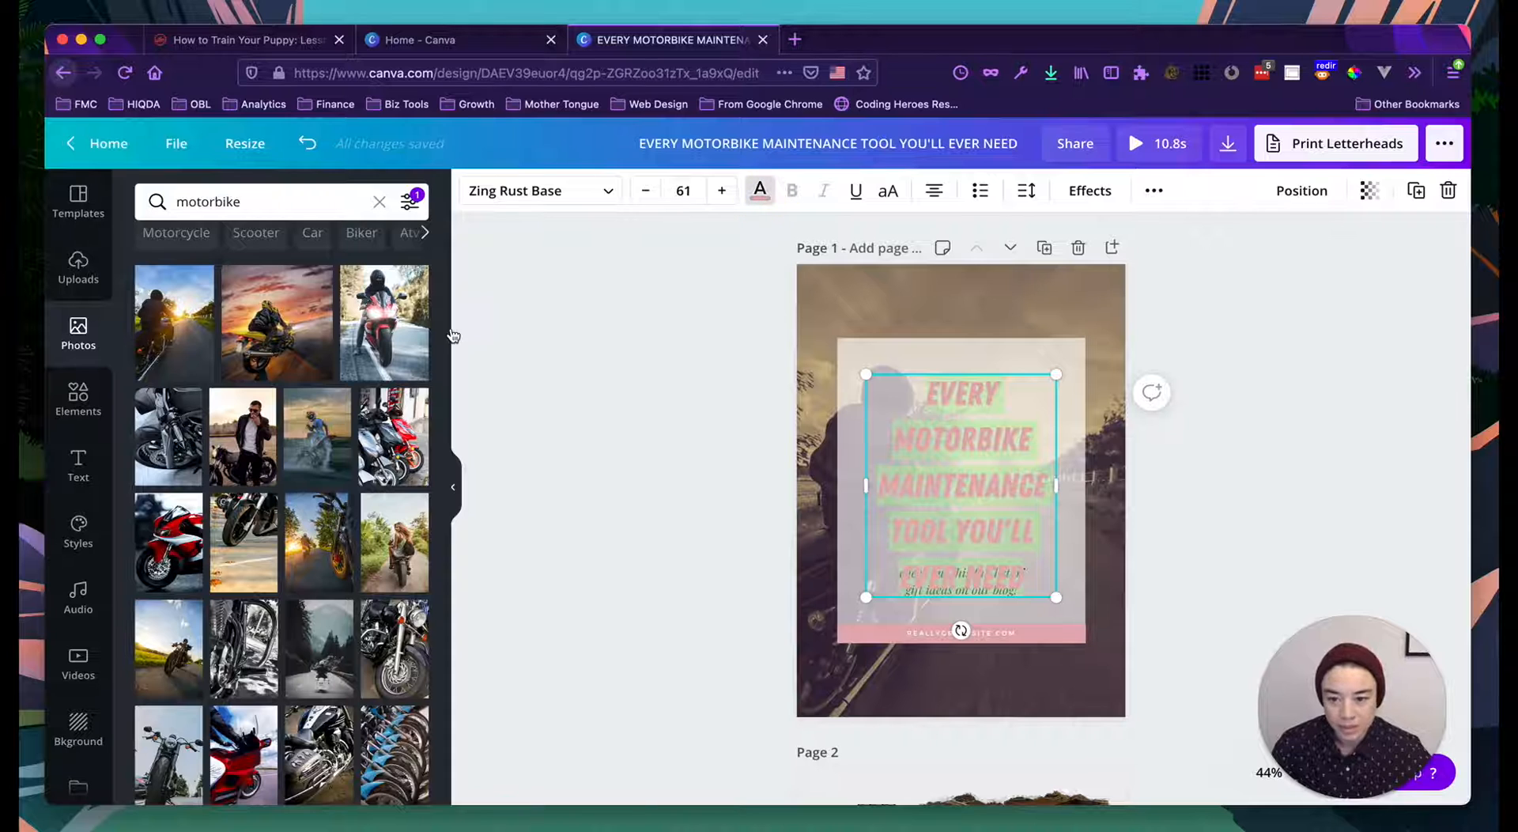
scroll(275, 365, down, 6)
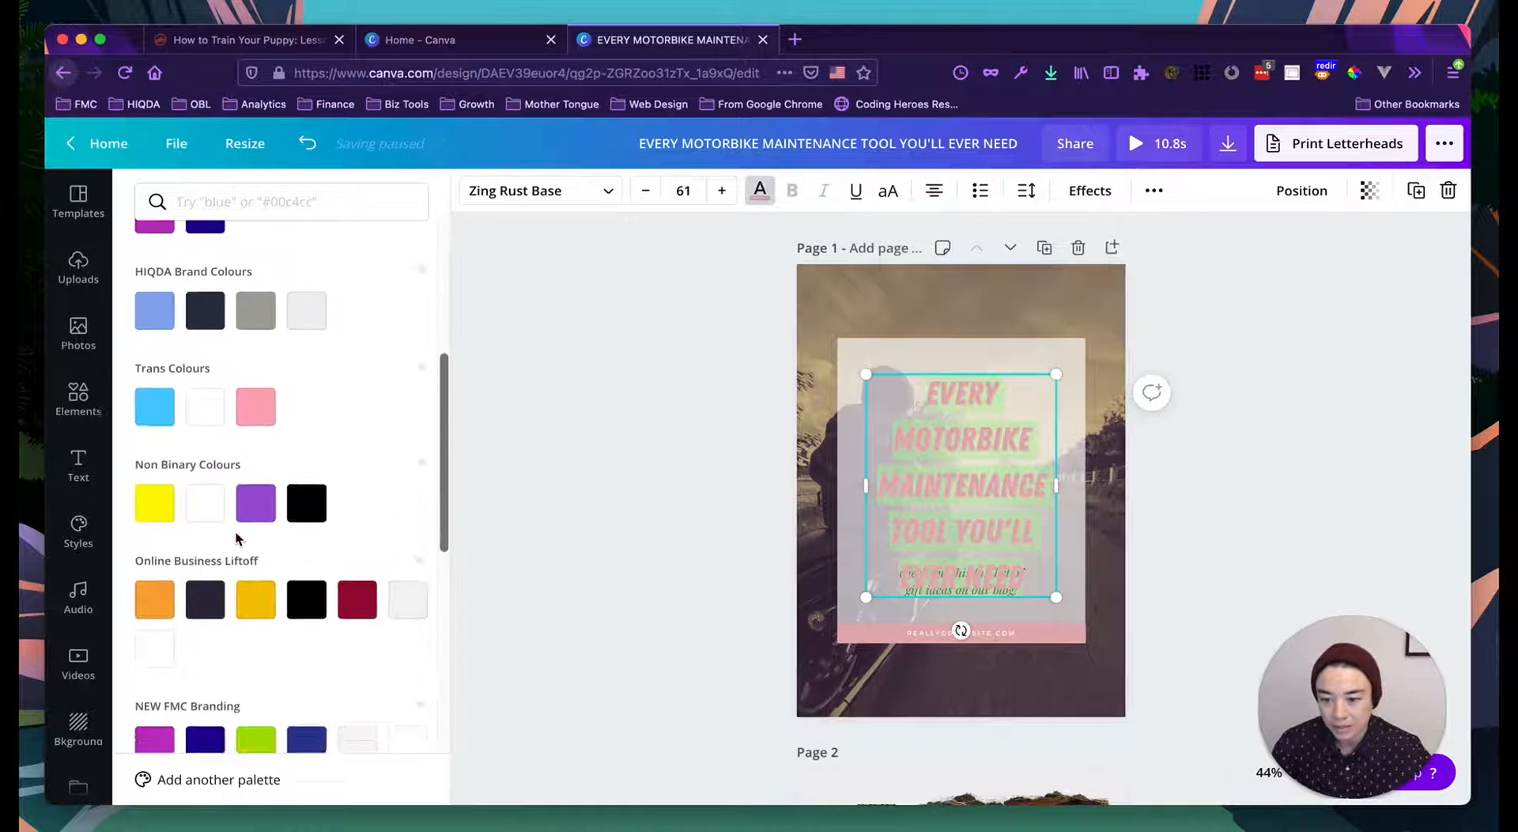
scroll(275, 365, up, 5)
Step: Switch to the Motorbike Hero website builder and copy the hex code of the email opt-in button's background colour
click(269, 40)
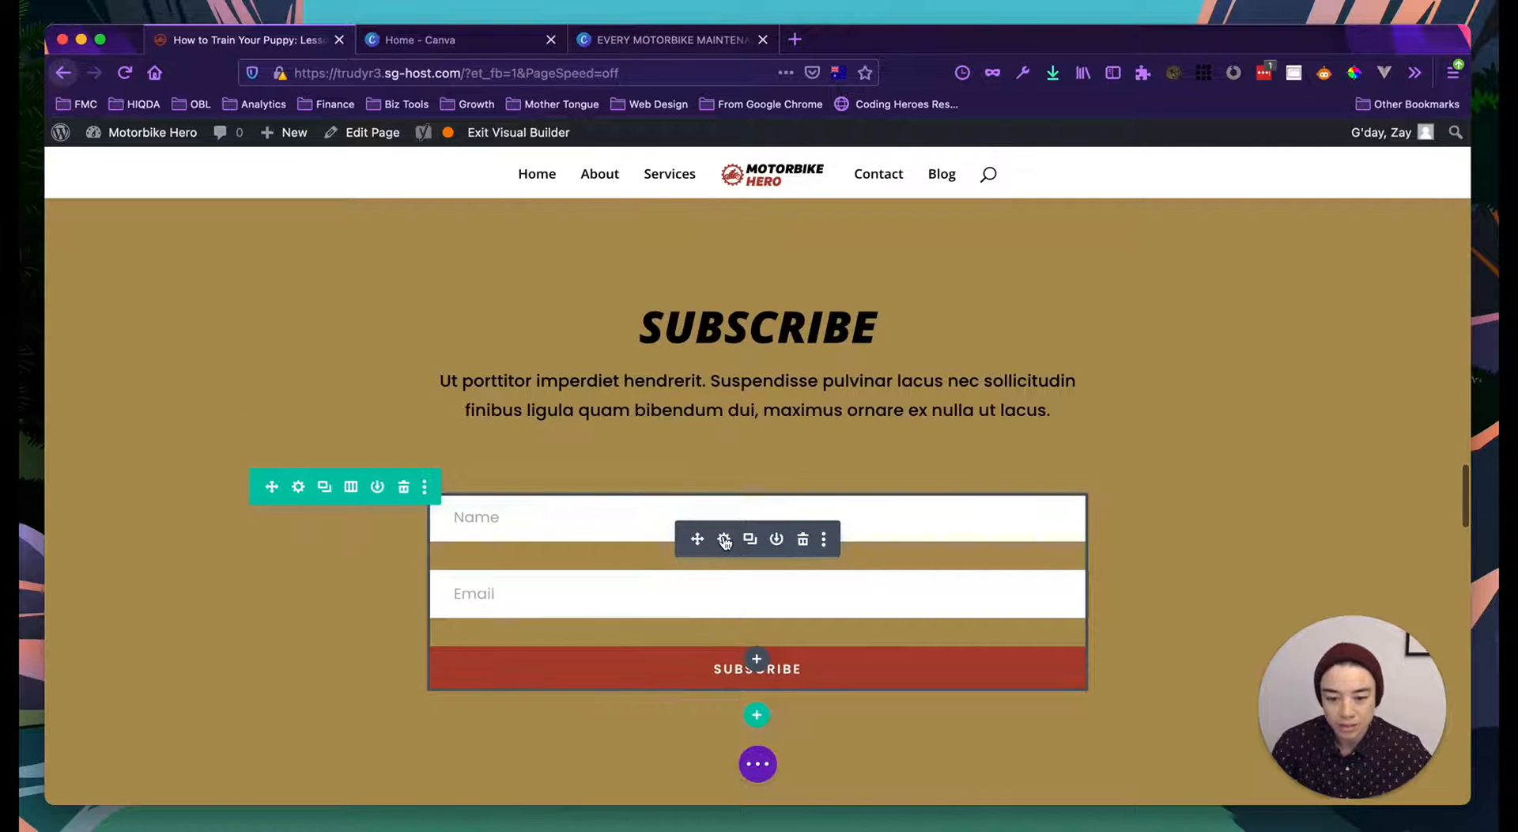
click(724, 540)
click(192, 209)
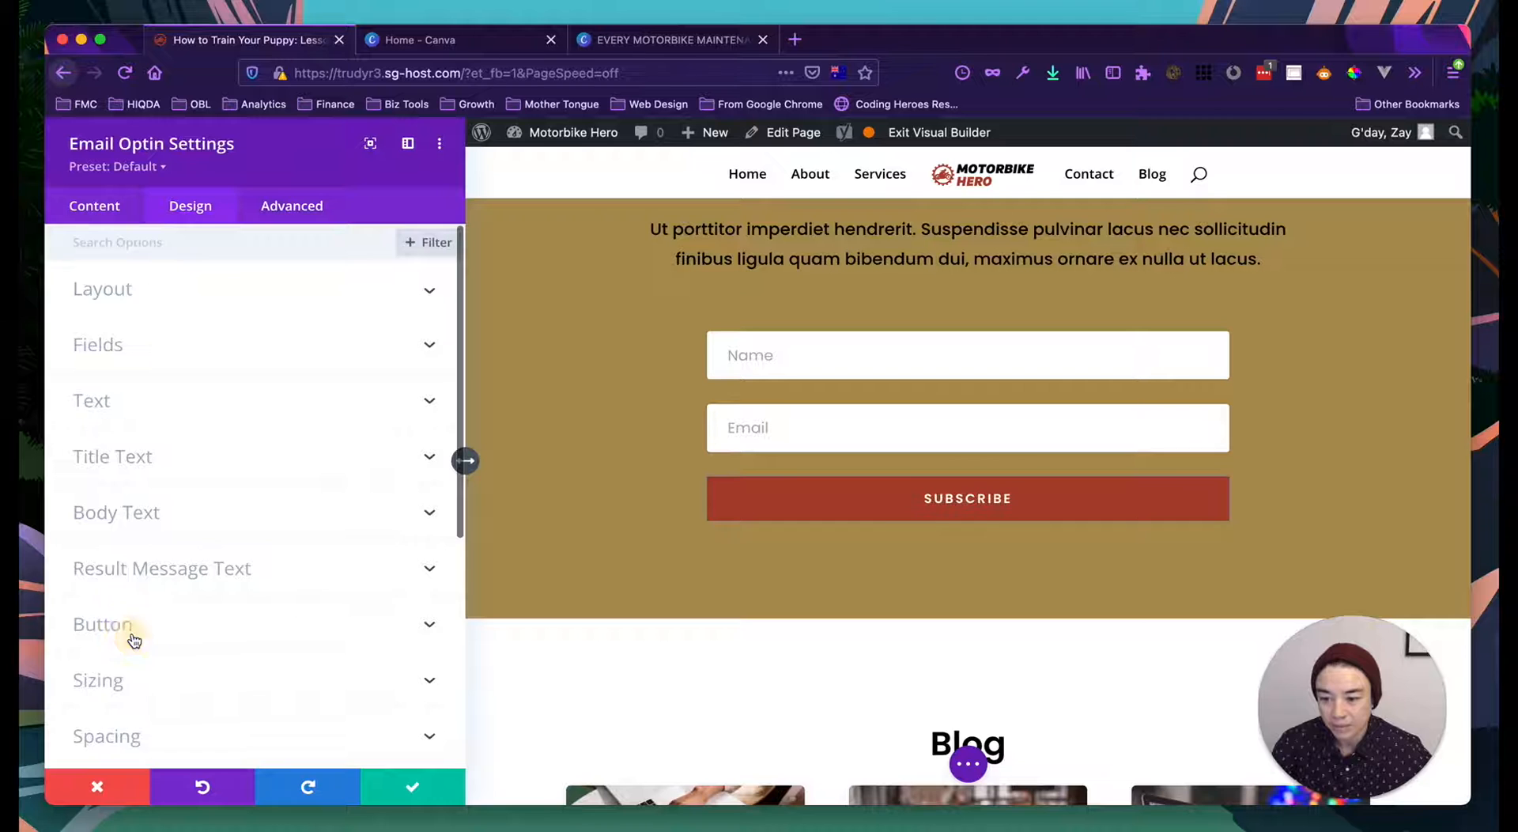
click(134, 637)
scroll(163, 586, down, 3)
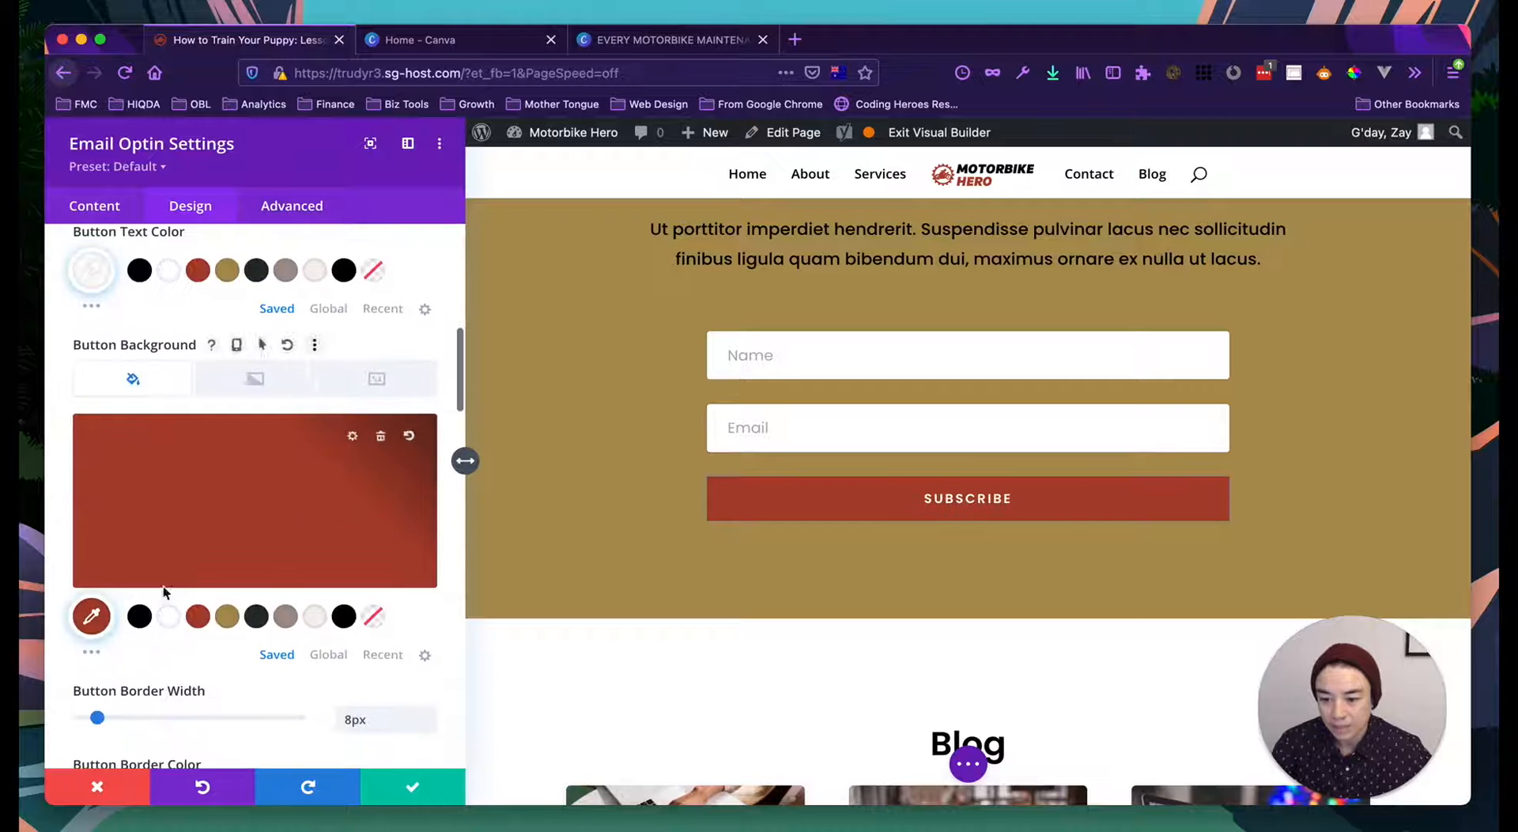
click(352, 441)
double_click(119, 443)
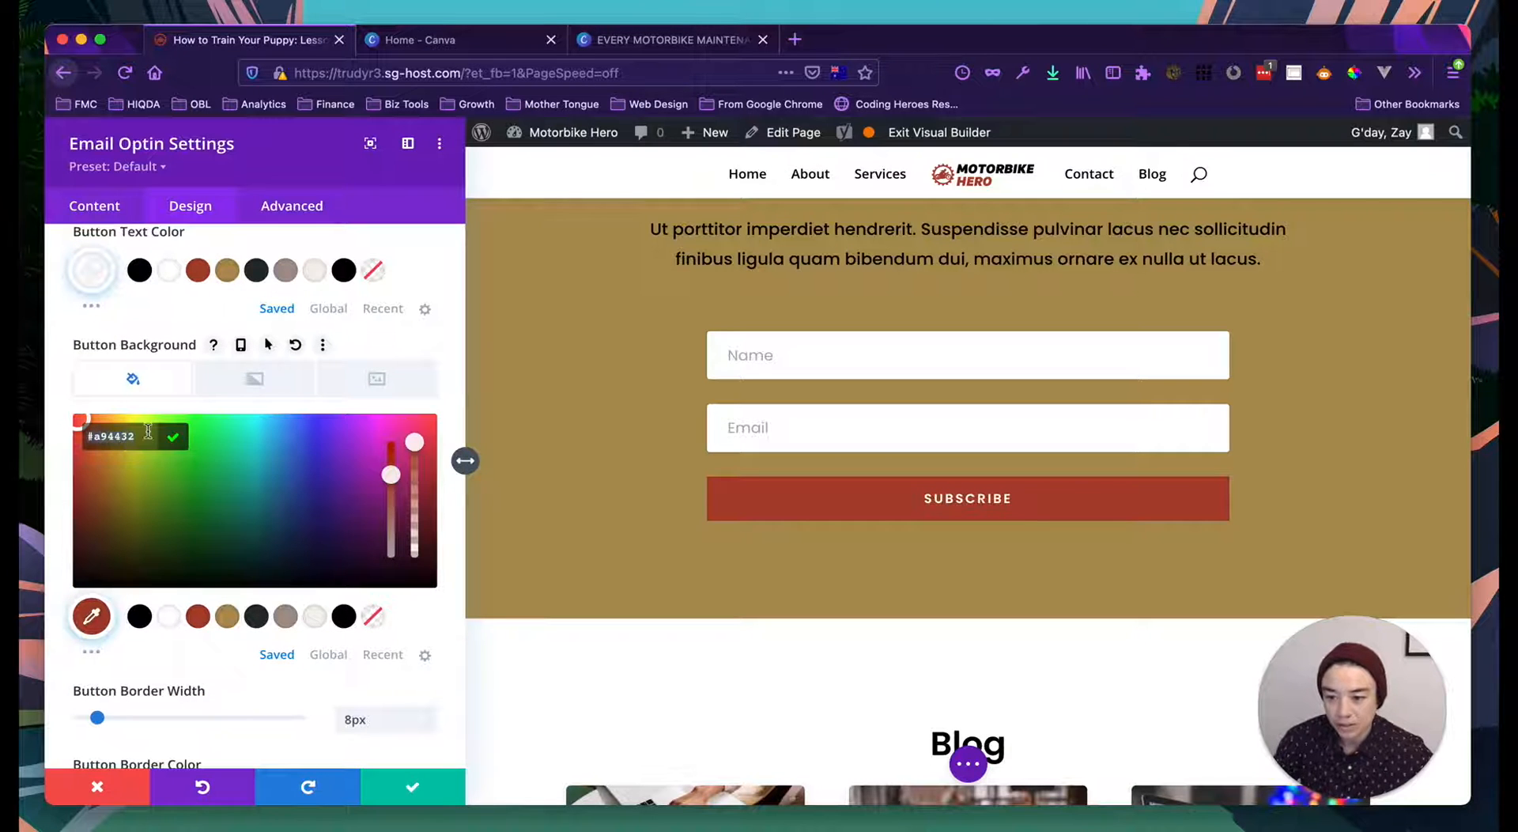
Step: Return to the Canva guide design and set the cover title's text colour to #a94432
click(637, 46)
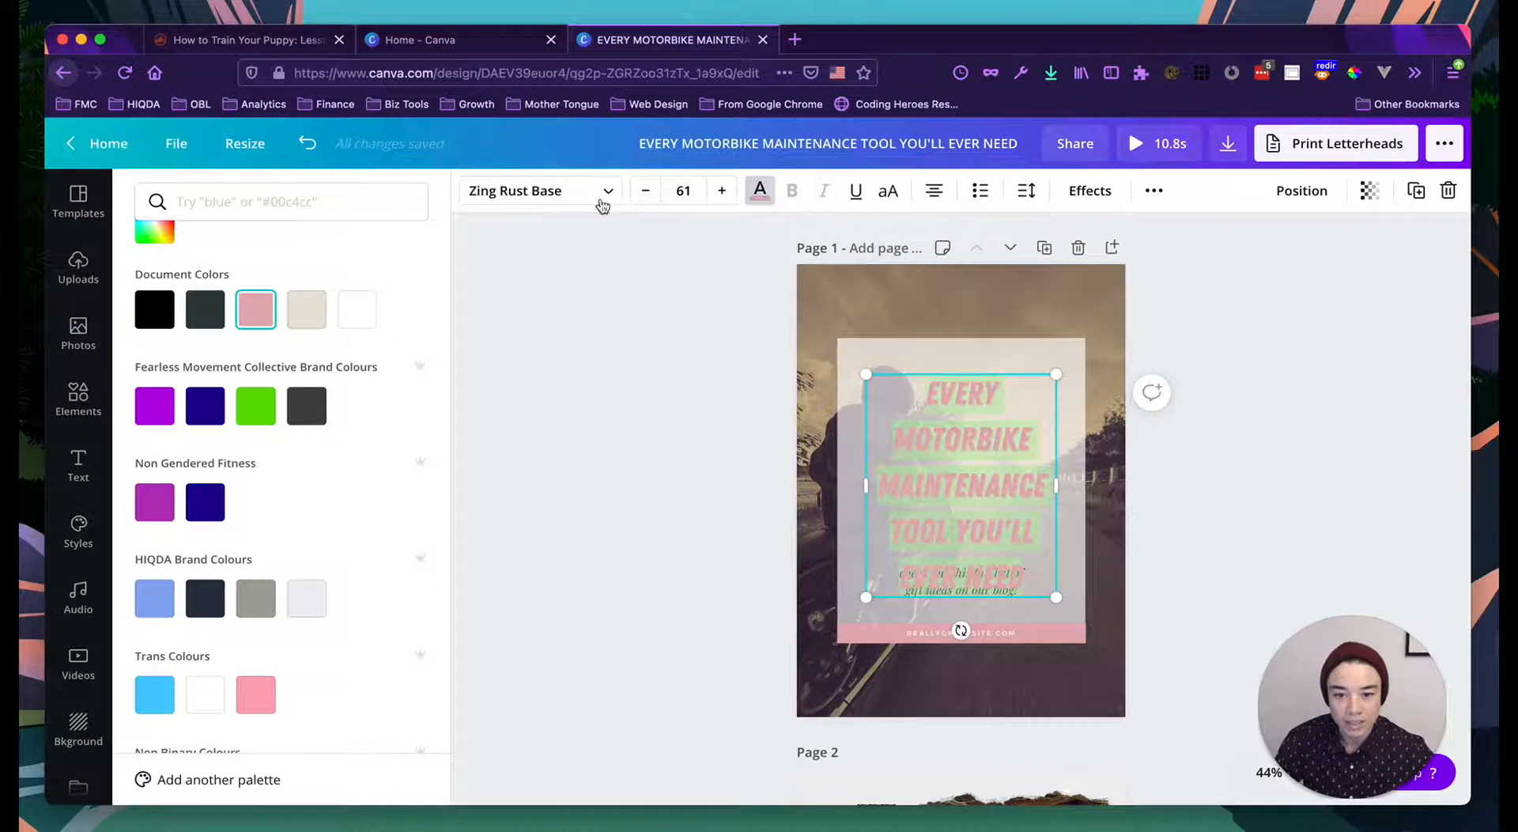
click(222, 207)
text(#a94432)
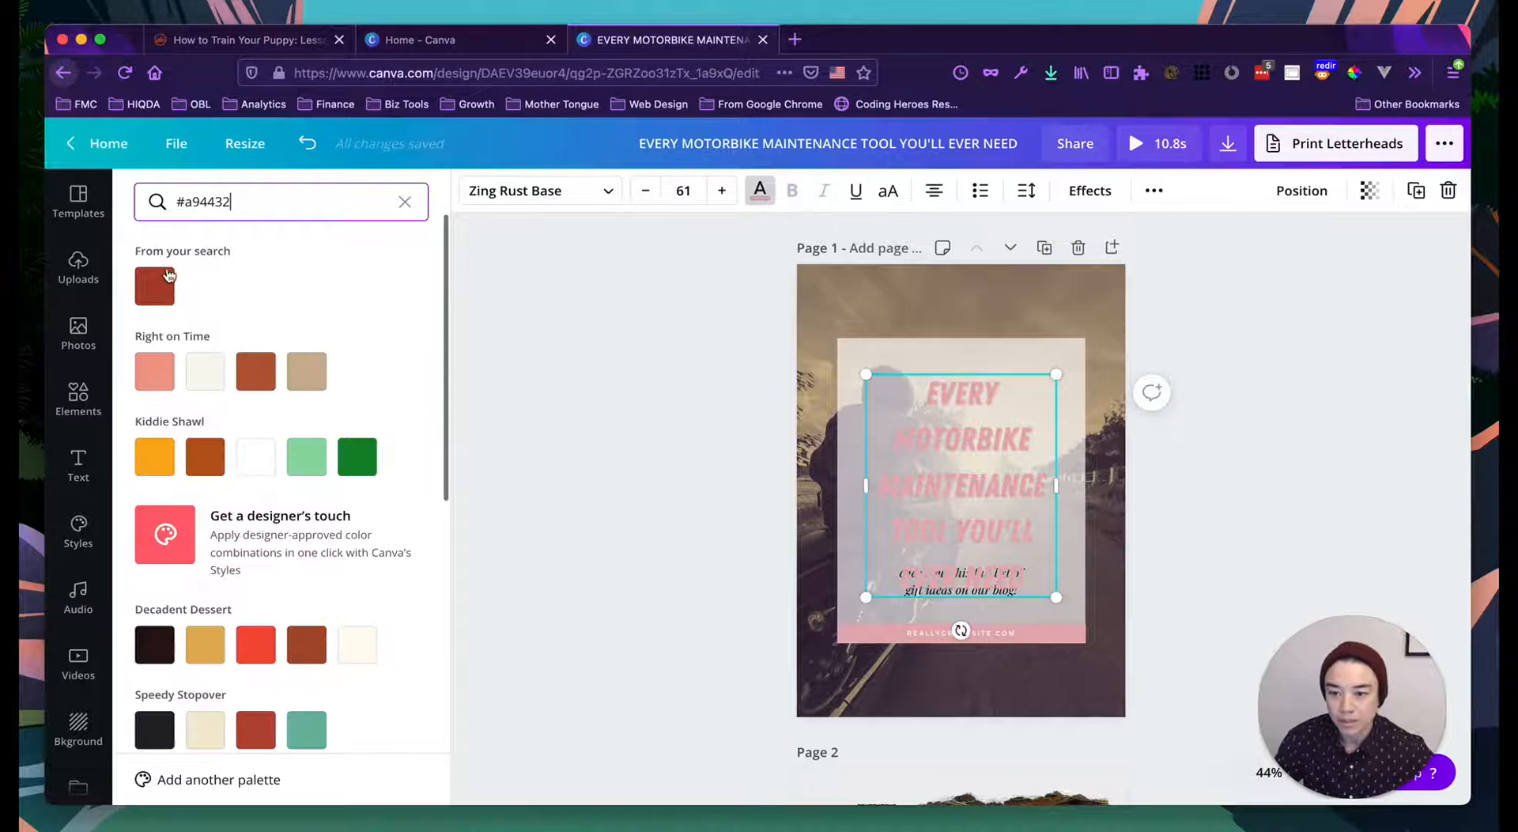
click(155, 286)
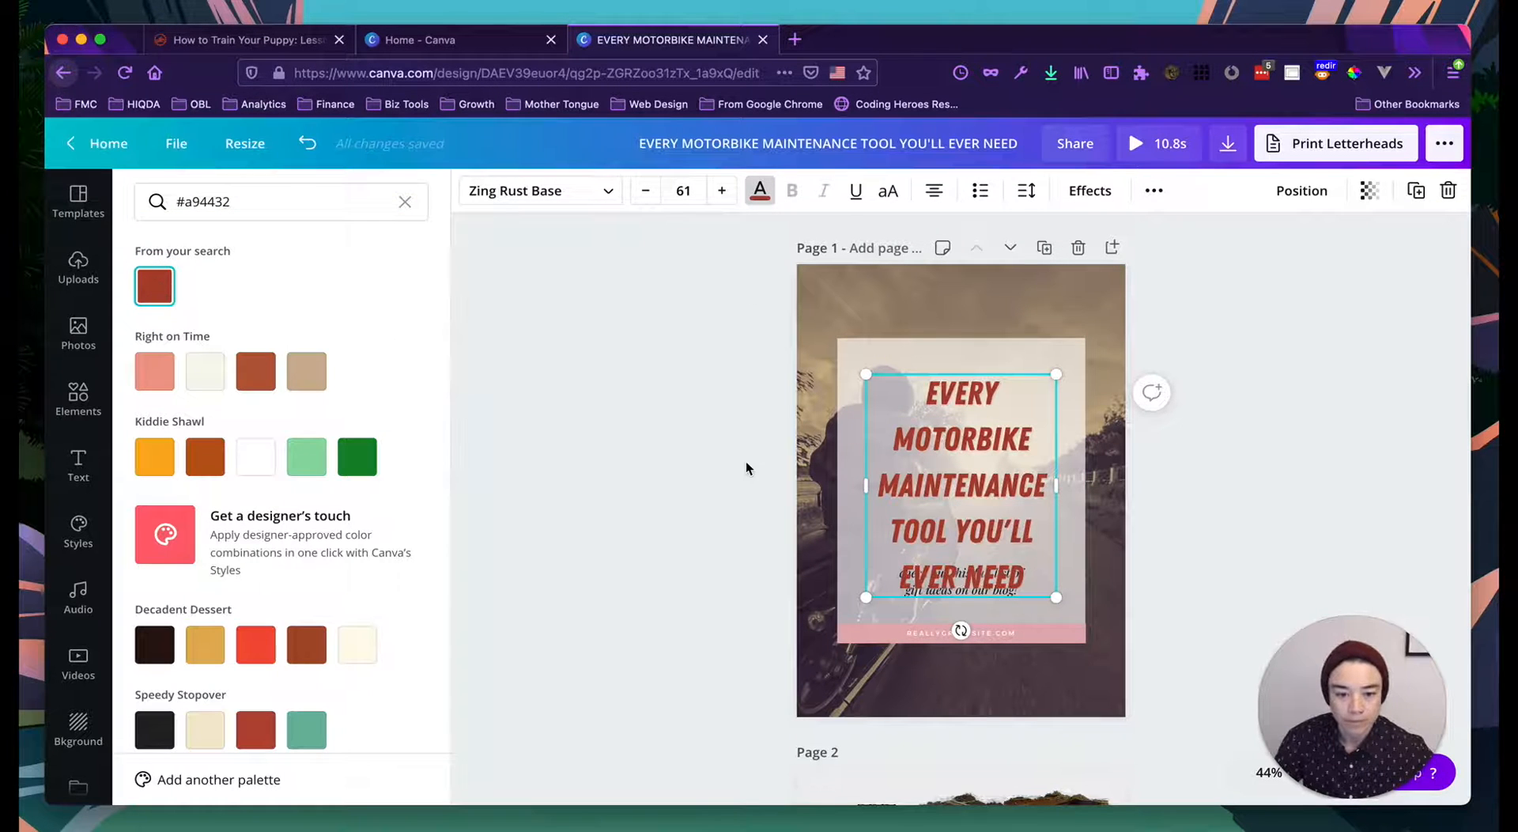
click(746, 463)
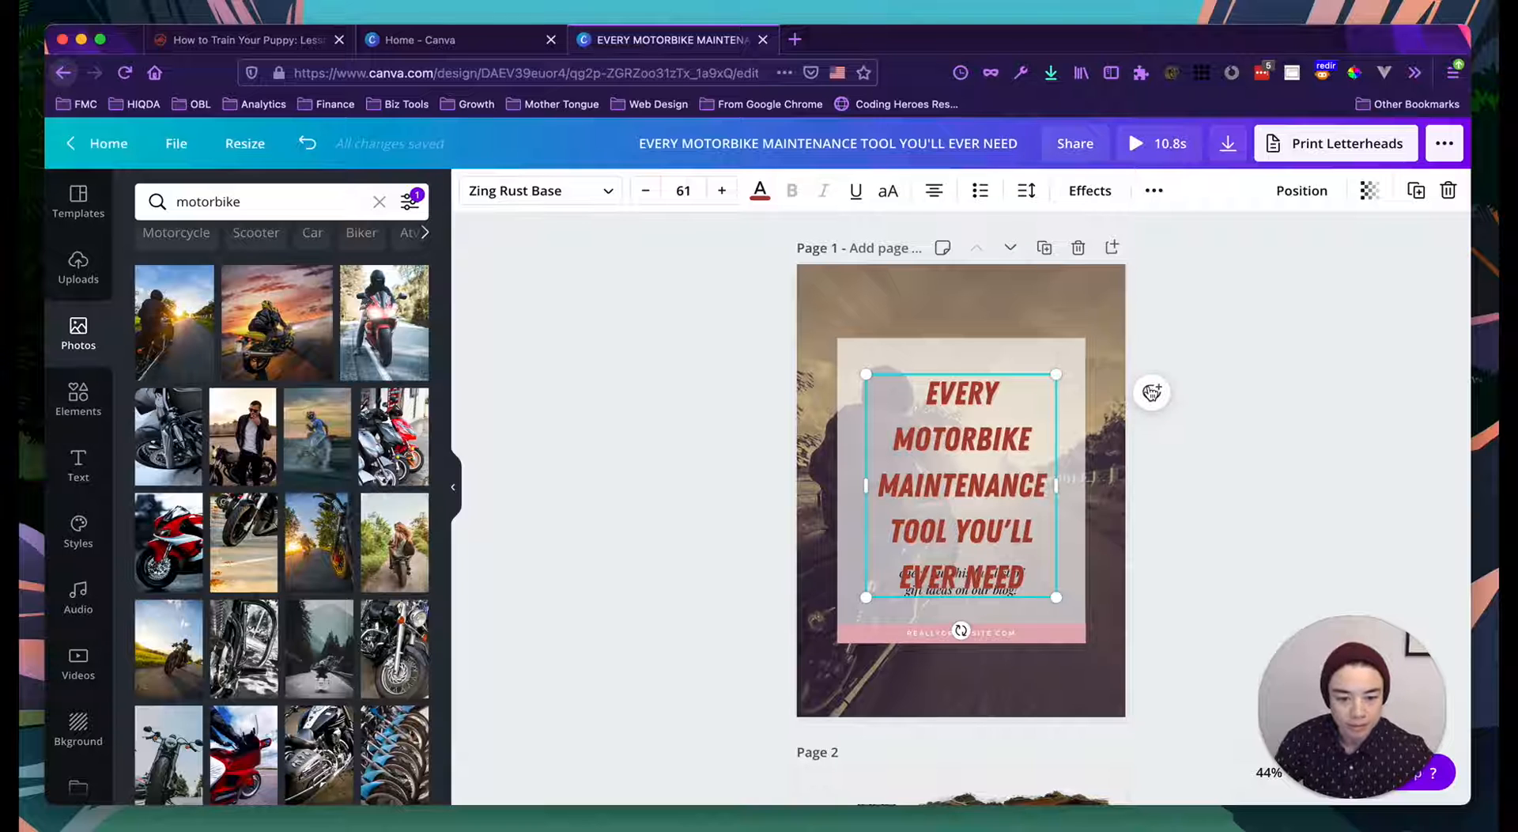
click(1213, 340)
Step: Delete the gift-ideas subtitle from the cover and reposition the title so it sits centred inside the see-through white box
right_click(953, 430)
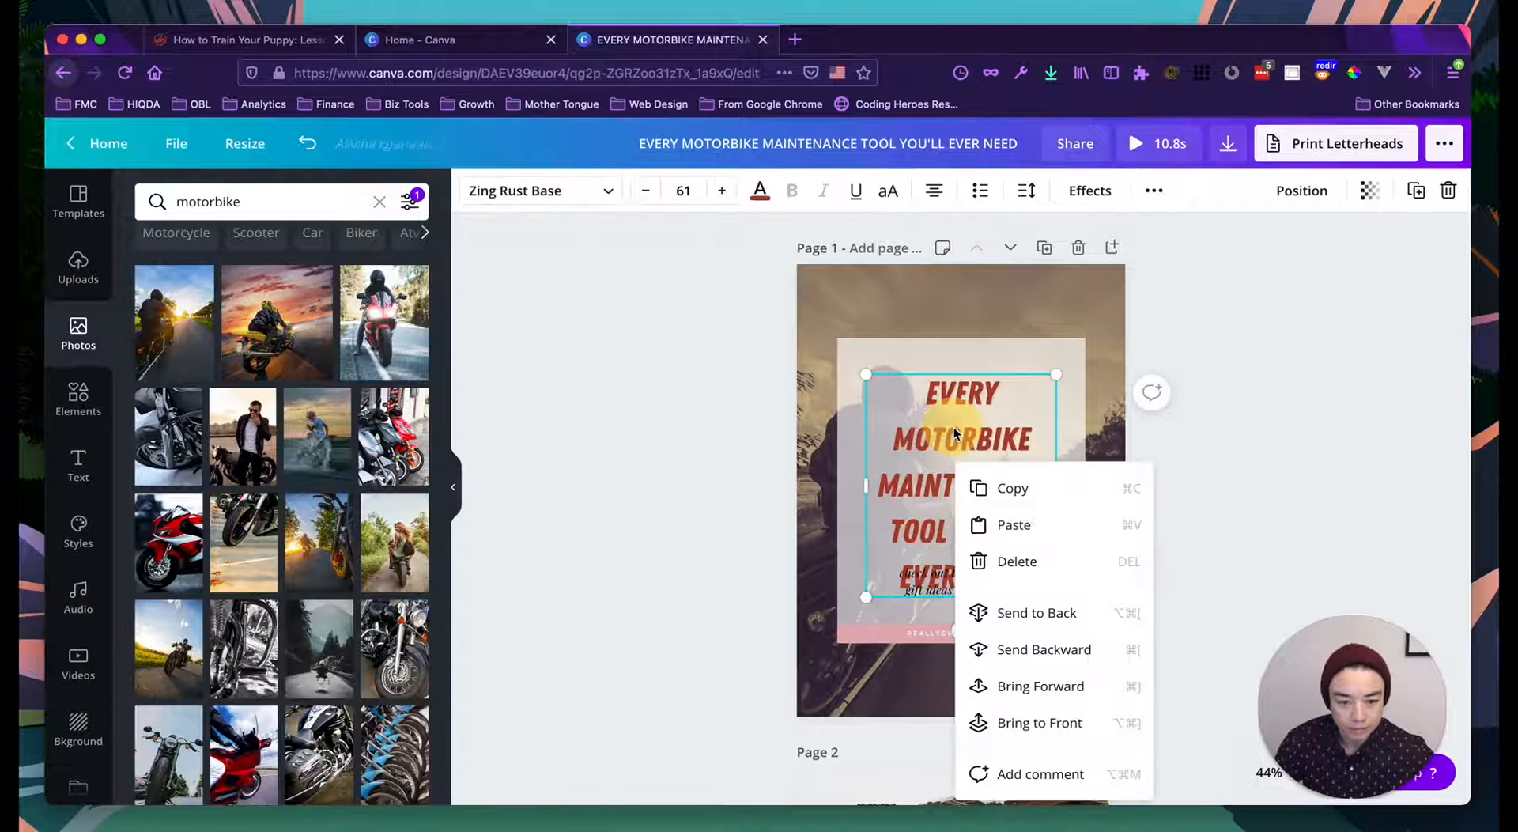
click(847, 439)
click(793, 452)
drag(927, 439, 927, 385)
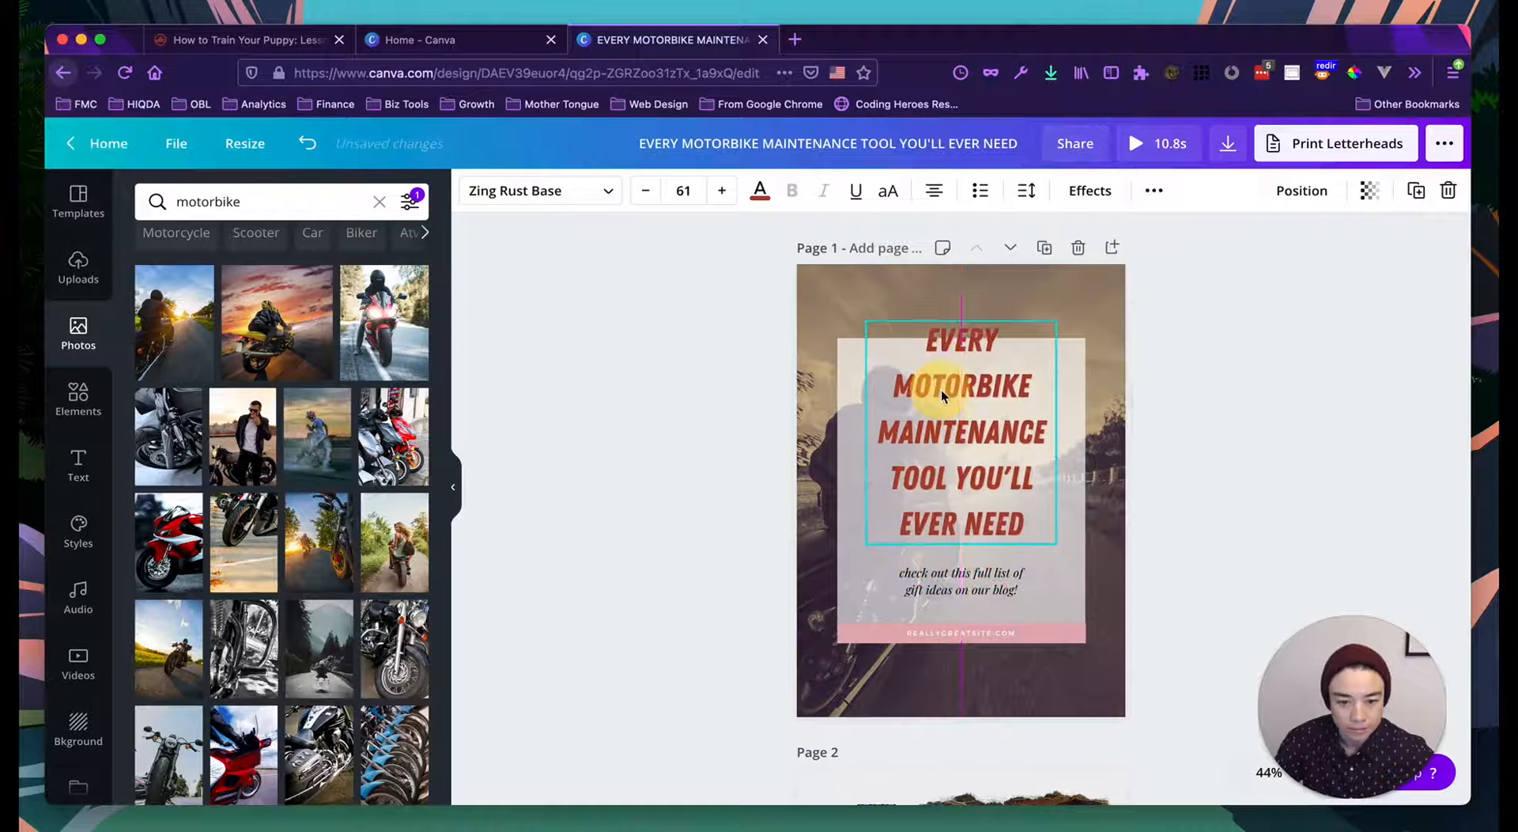
click(939, 582)
key(Delete)
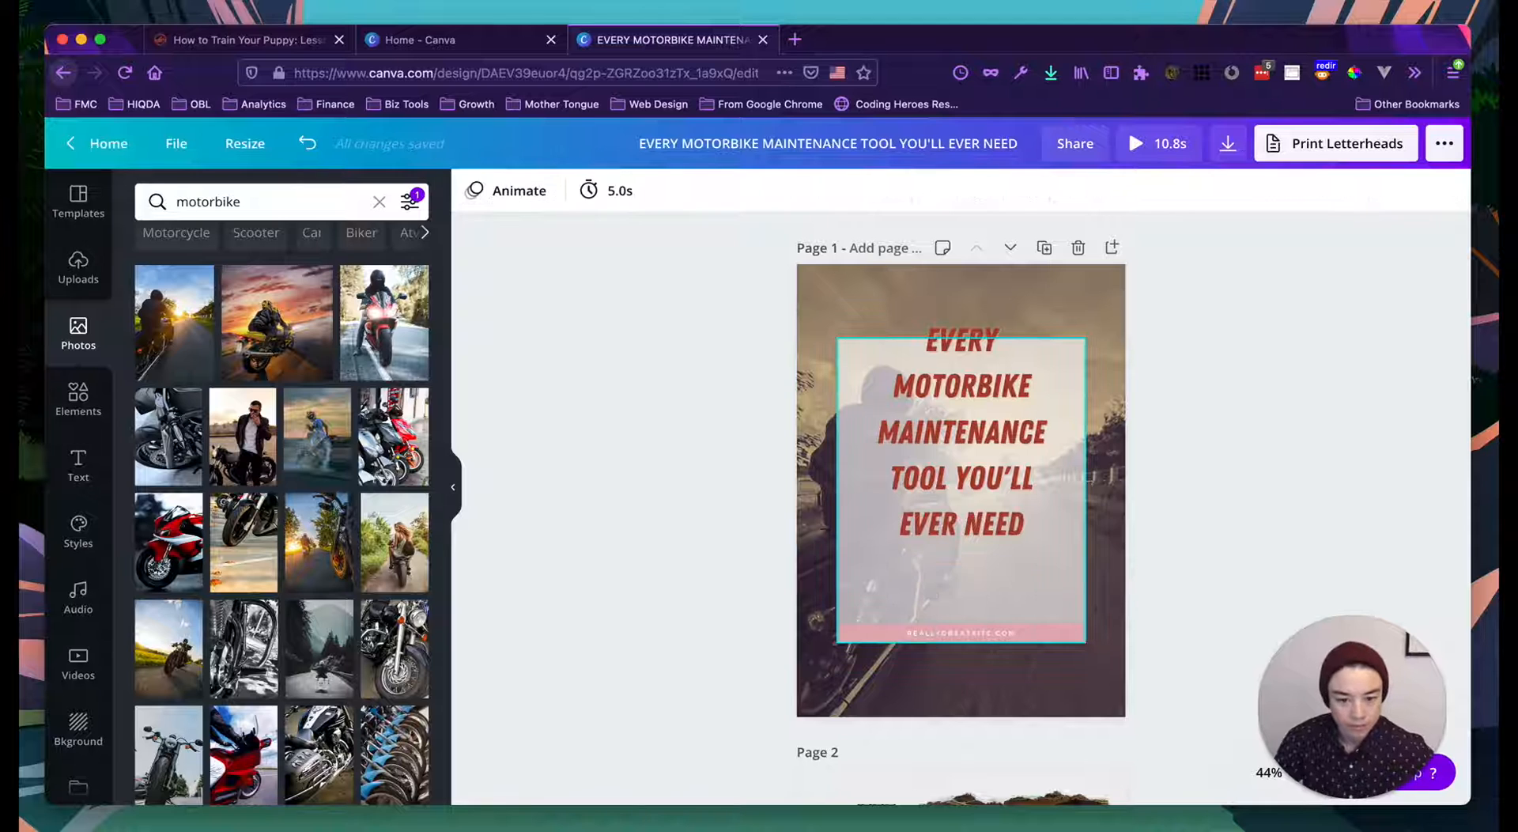
drag(958, 504, 959, 547)
Step: Recolour the pink bar under the title box with the document's dark red
click(870, 635)
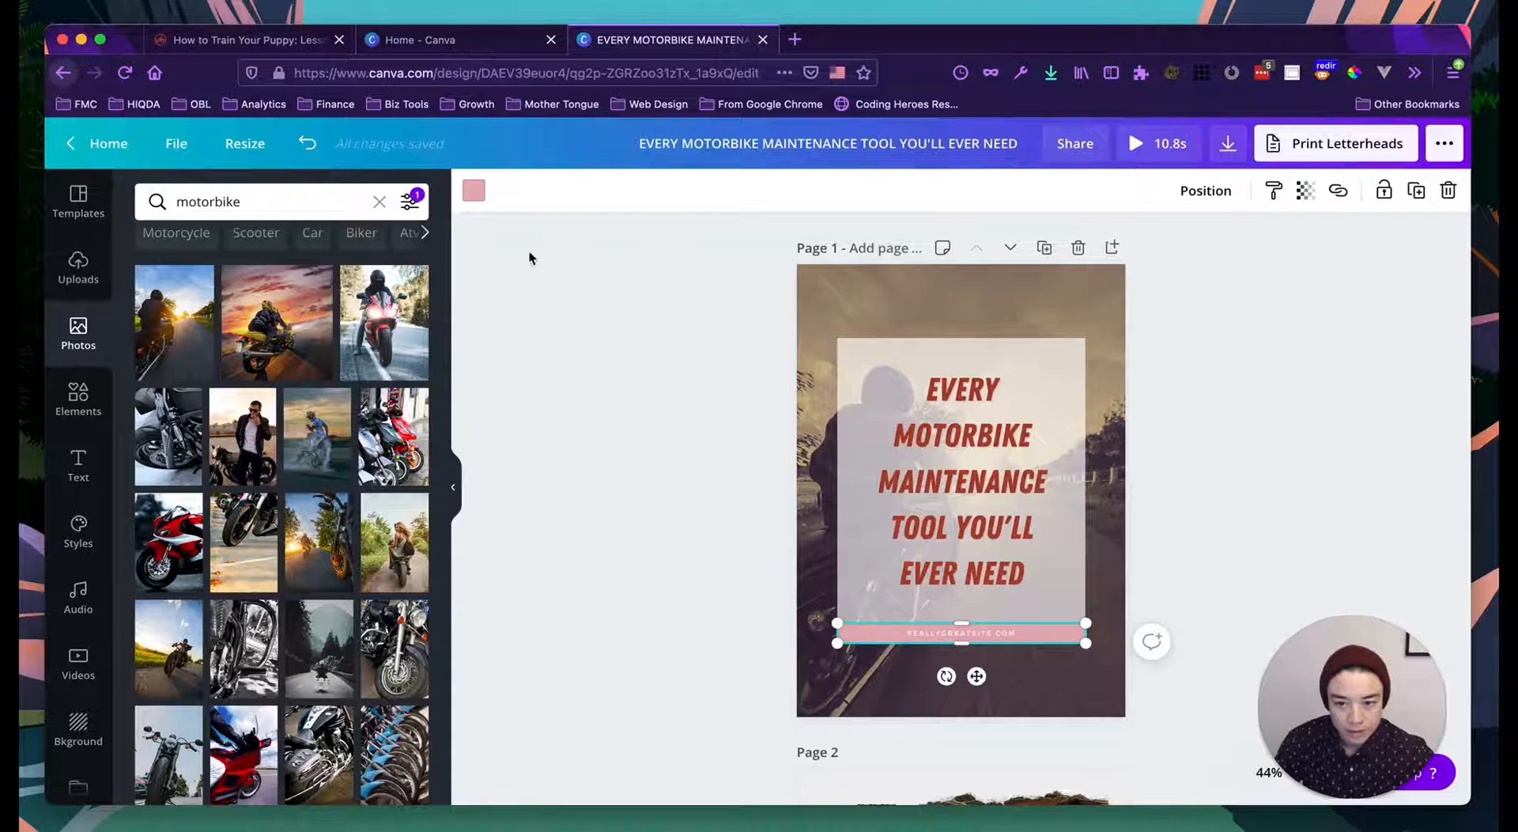
click(475, 193)
click(217, 380)
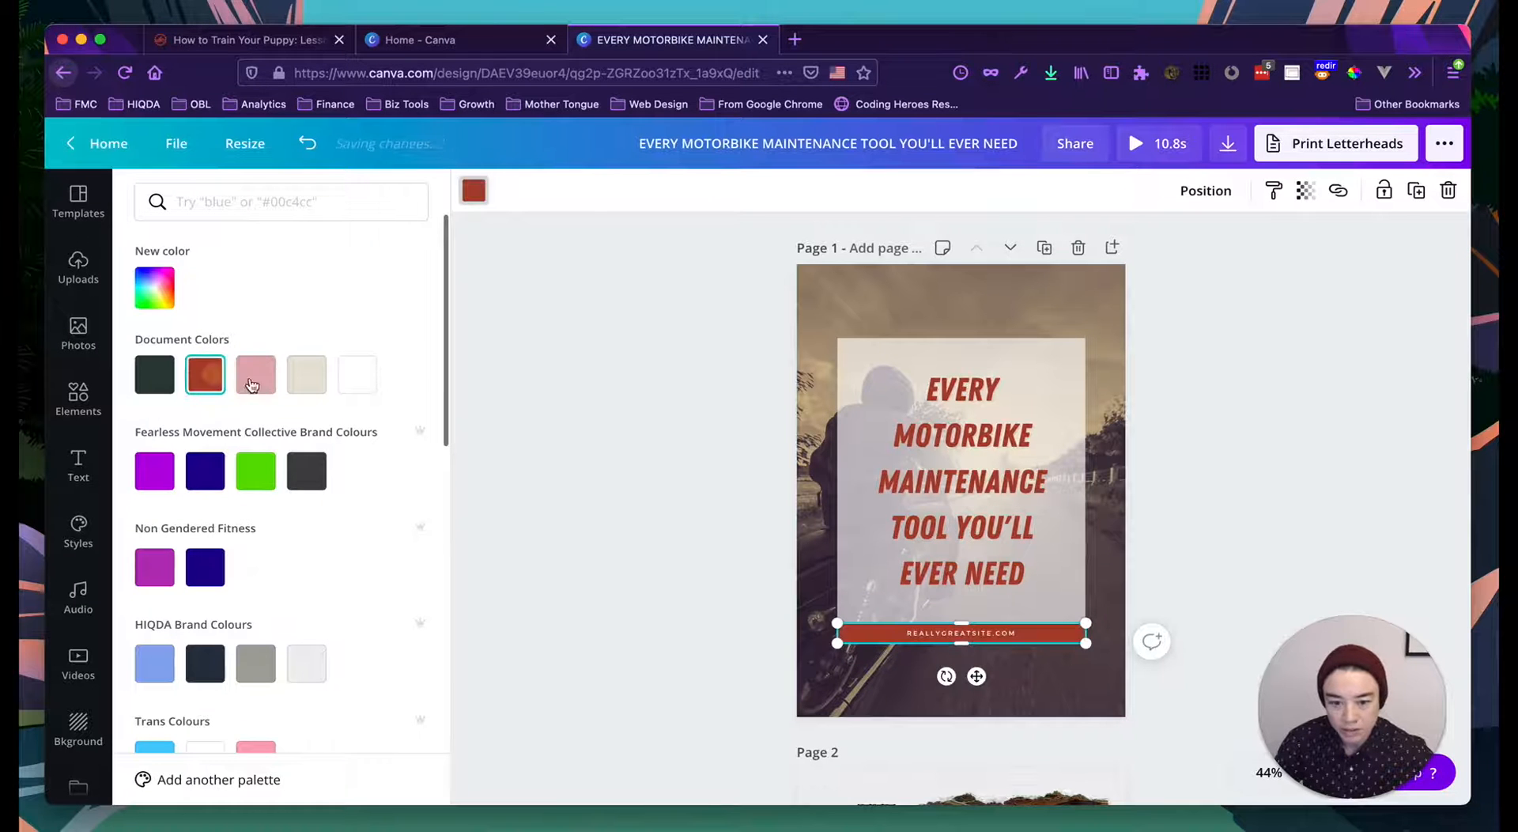
click(545, 517)
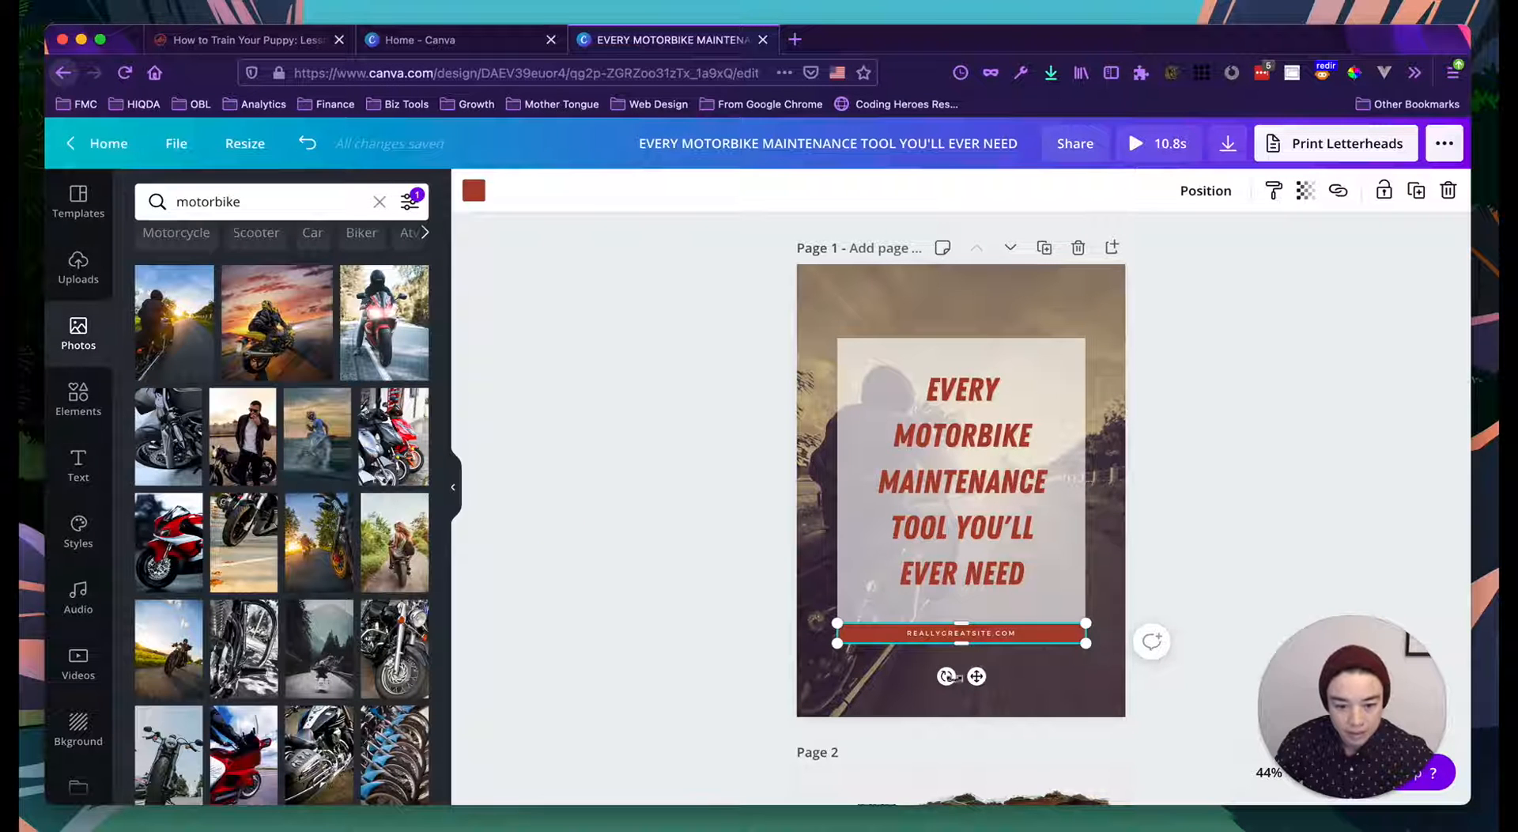
Step: Remove the REALLYGREATSITE.COM placeholder text from the red bar on the cover
click(941, 635)
double_click(940, 633)
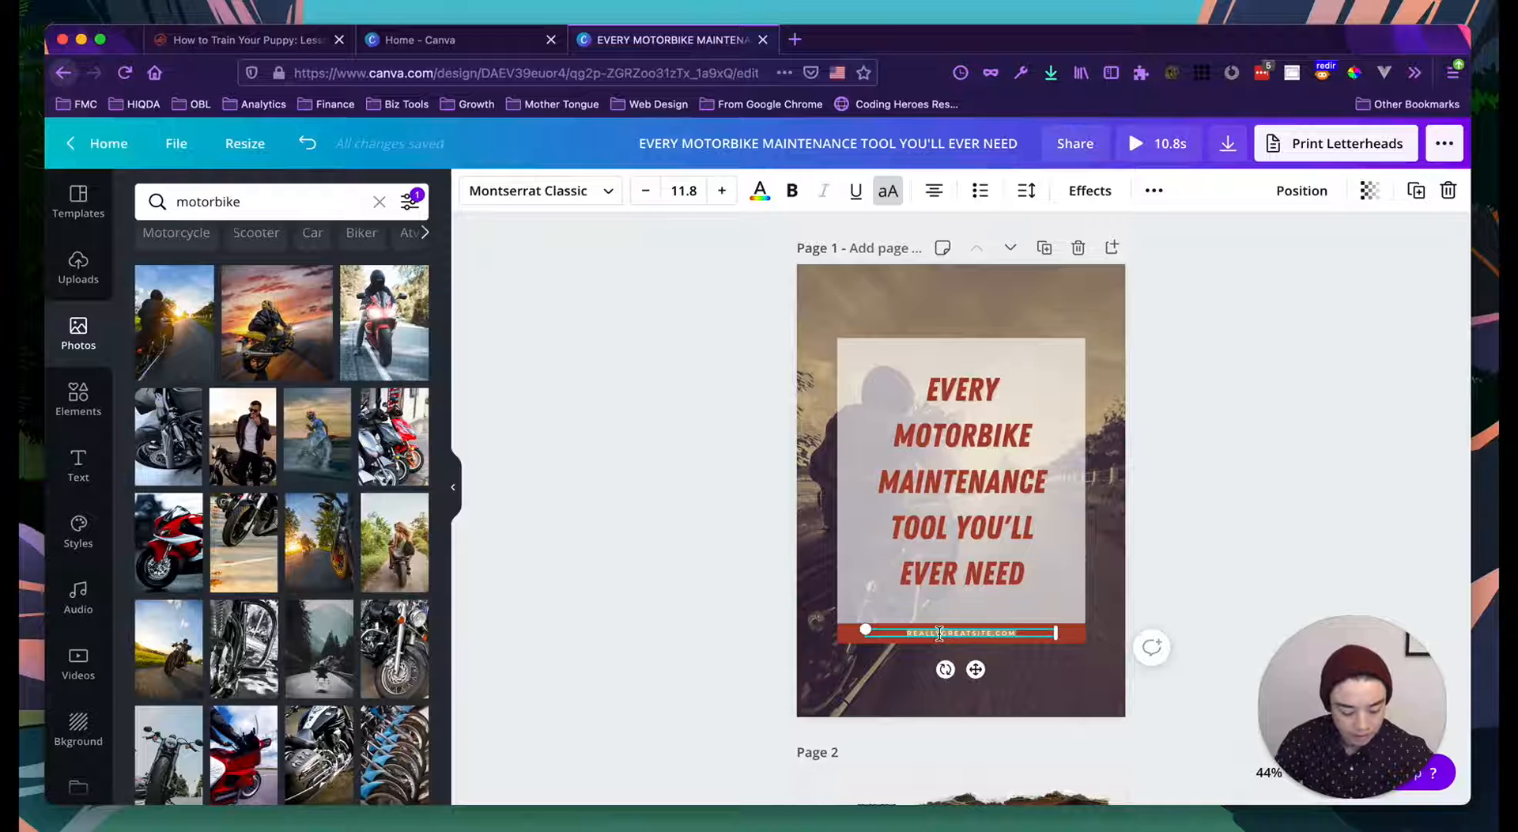
key(BackSpace)
click(621, 537)
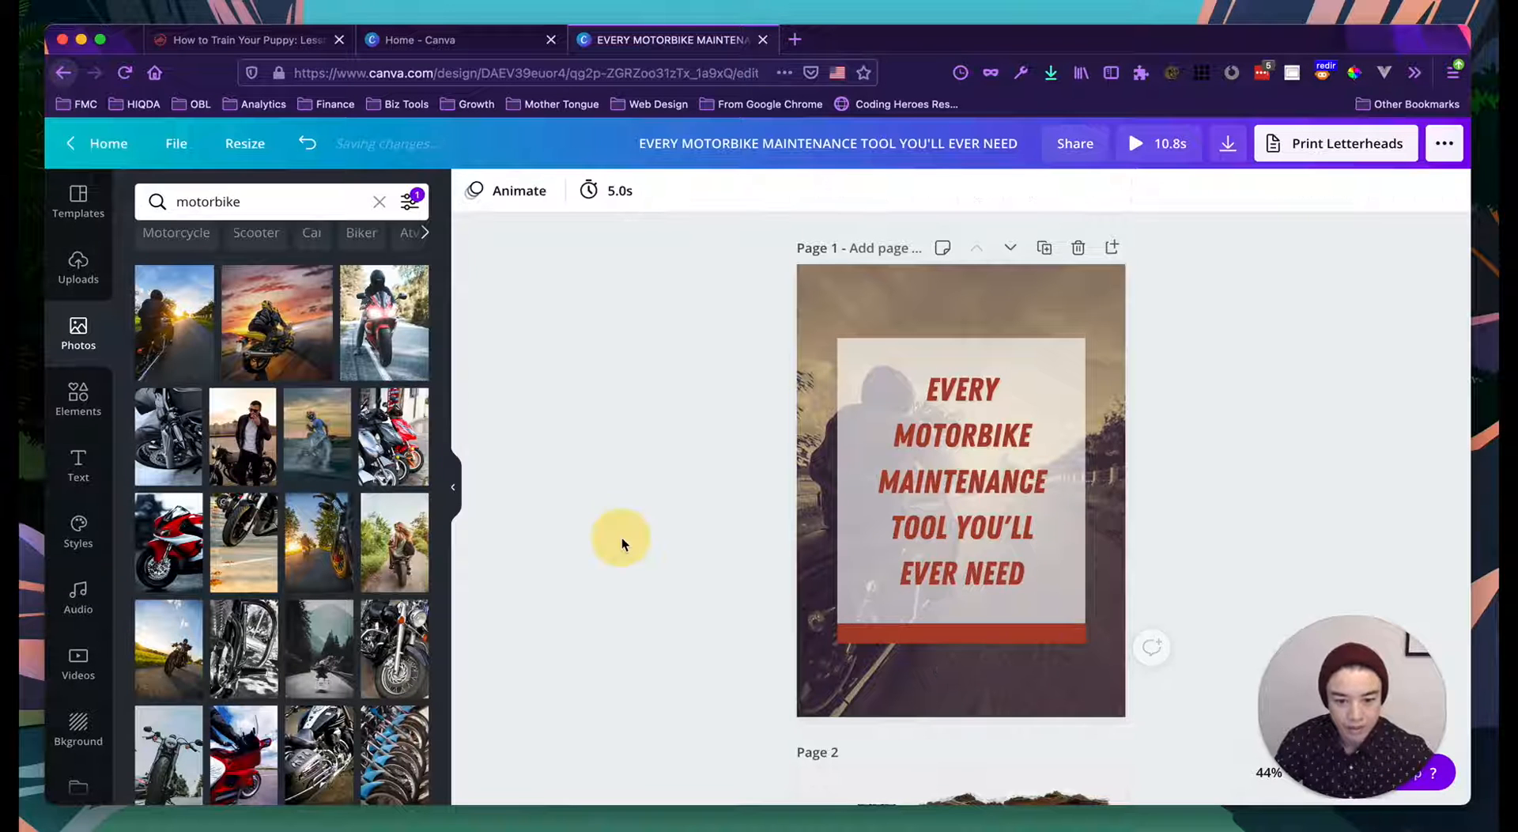
Step: Find the Motorbike Hero logo design among the recent designs on the Canva home page and open it
click(422, 43)
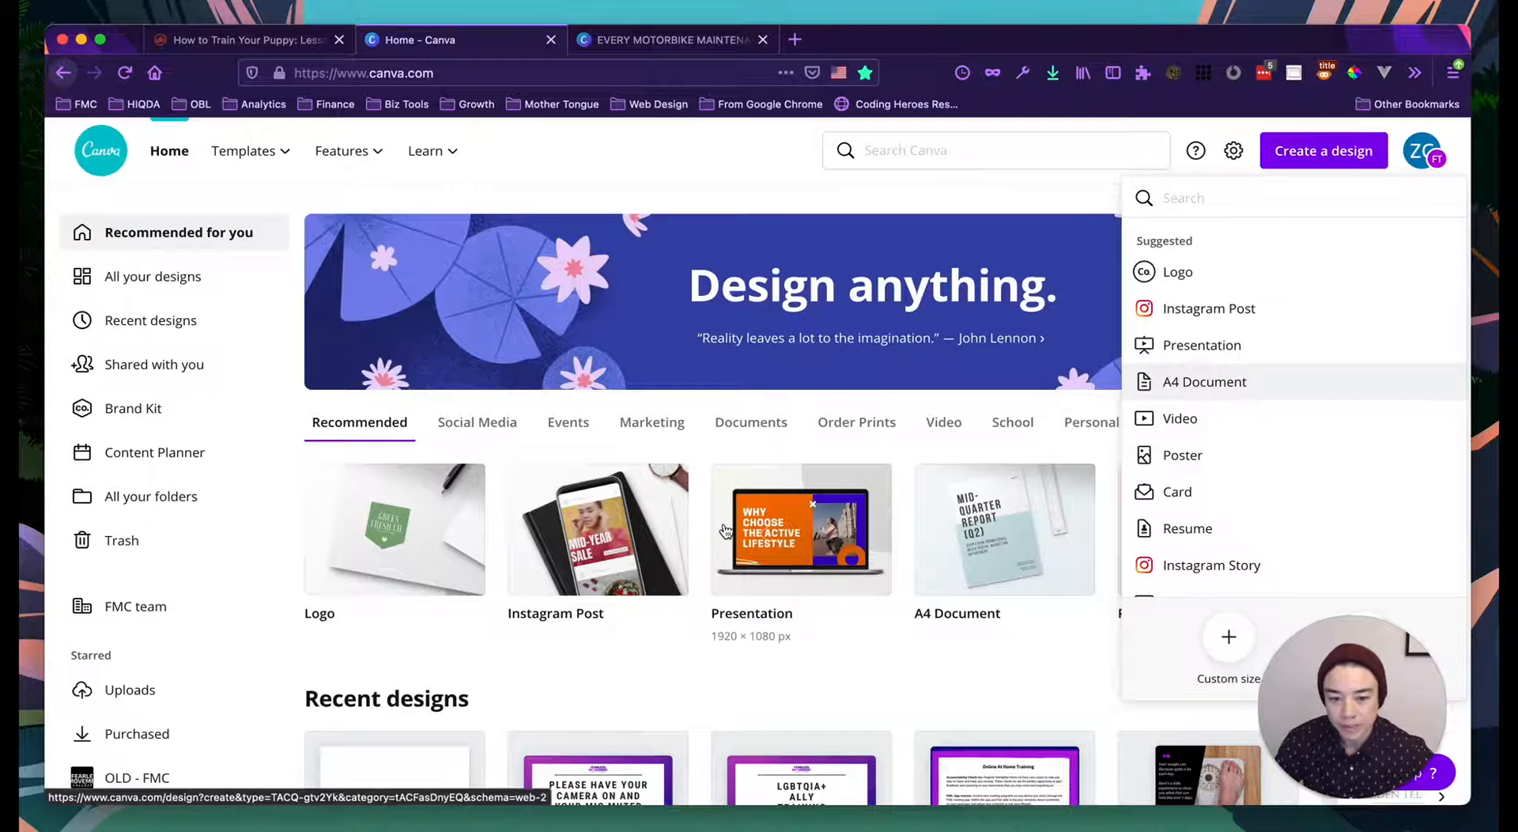
click(688, 170)
scroll(933, 453, down, 5)
scroll(932, 452, right, 15)
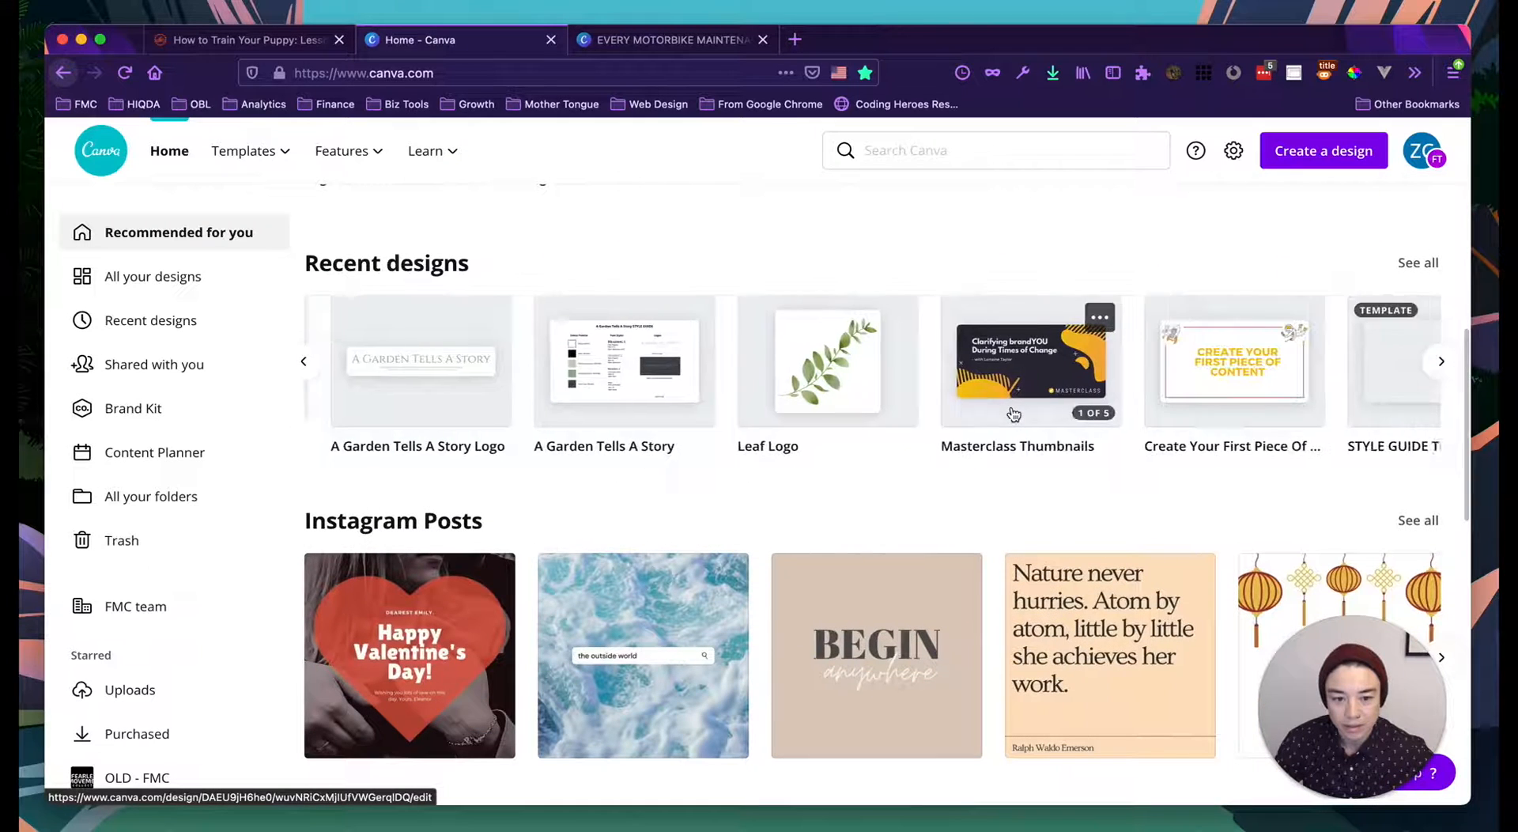
scroll(1012, 414, right, 15)
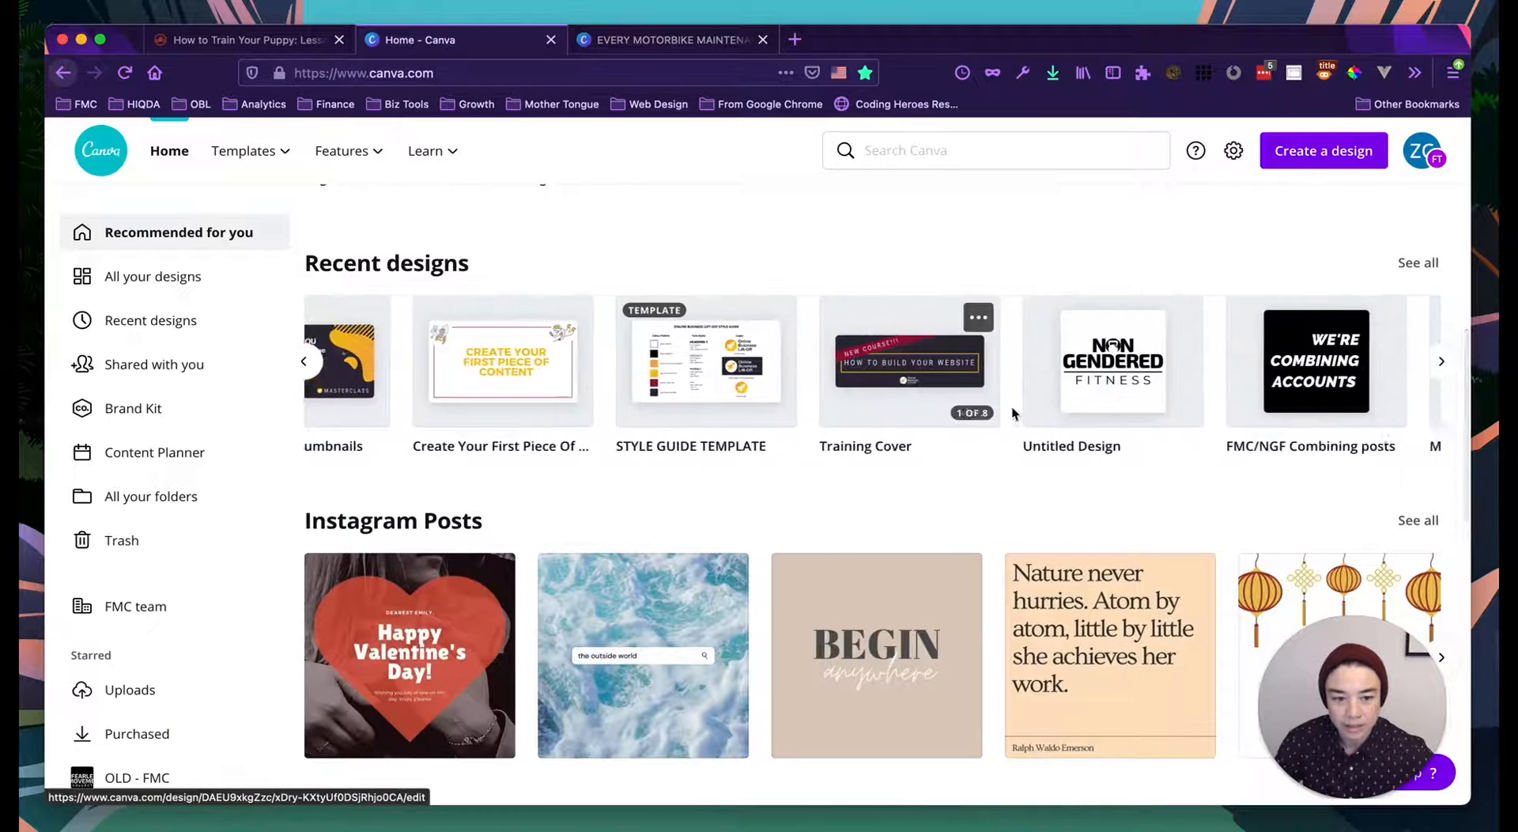
scroll(870, 375, right, 5)
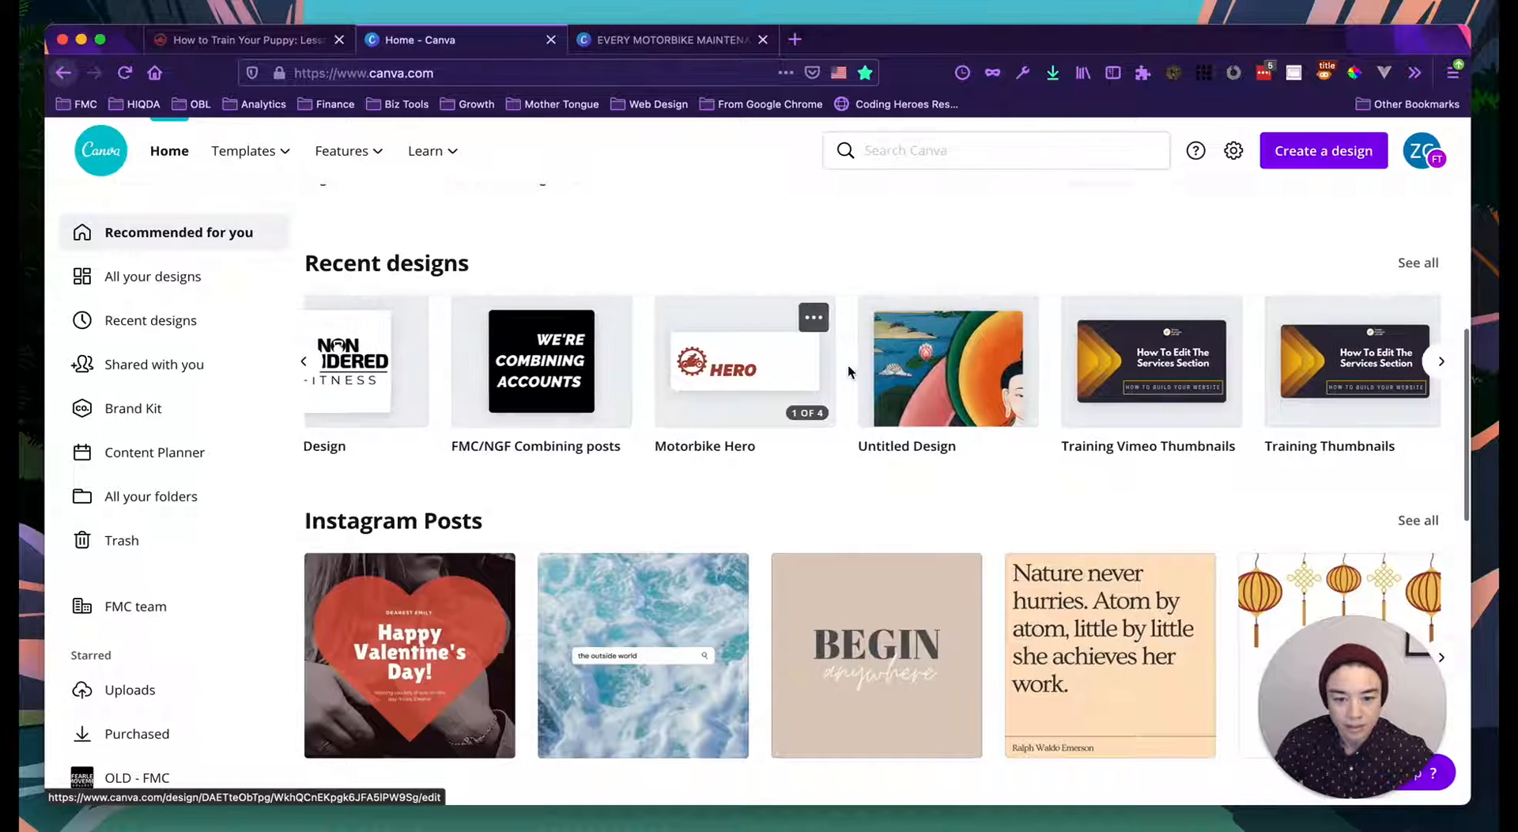
click(741, 378)
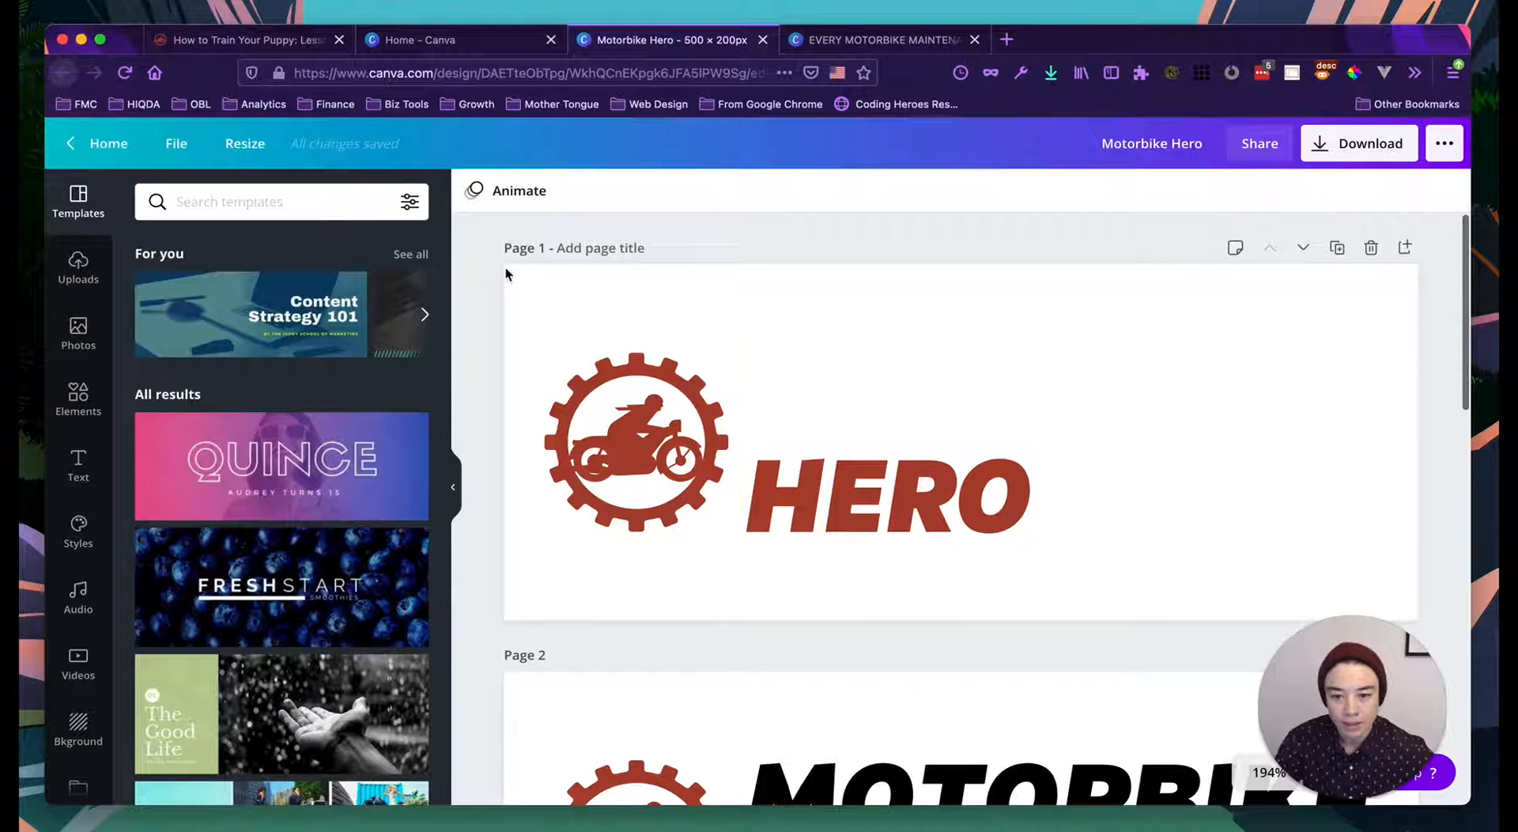
Step: Copy the logo artwork from page 1 of the logo design onto the guide's cover, shrunk and centred above the title box
click(875, 365)
click(481, 243)
drag(481, 248, 1460, 639)
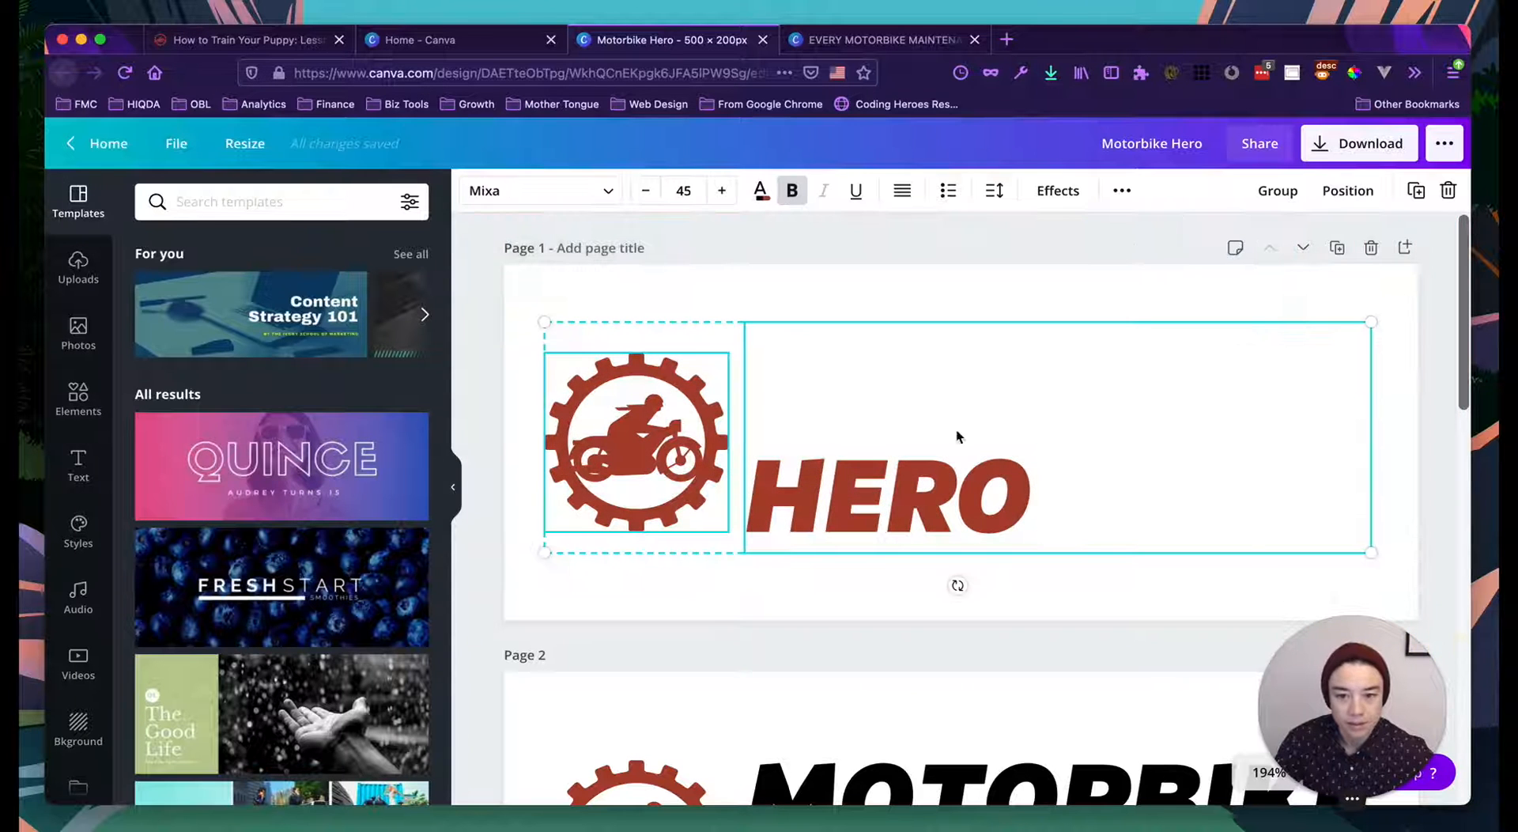
click(778, 43)
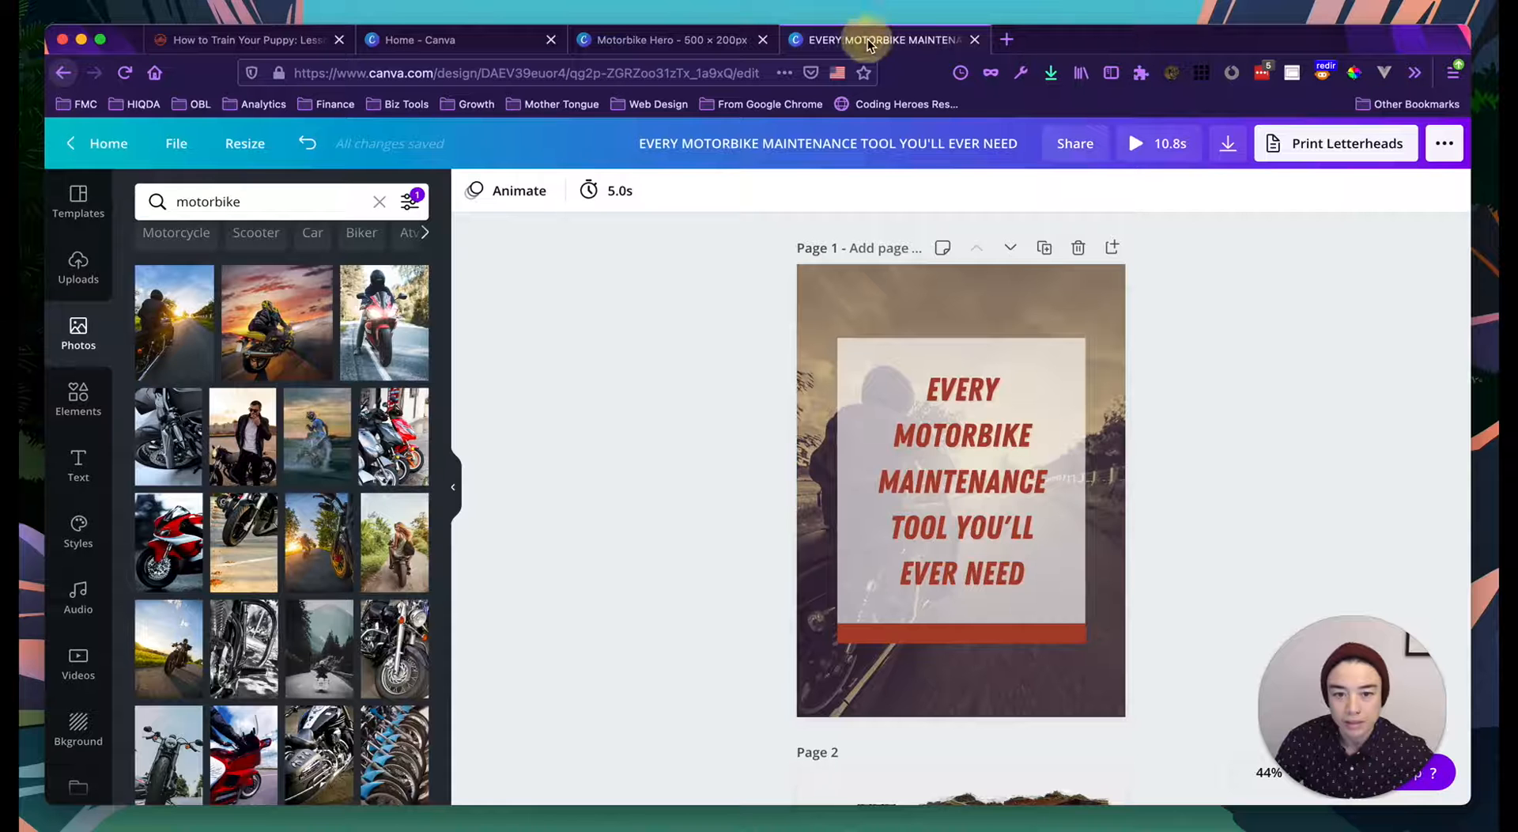
click(933, 672)
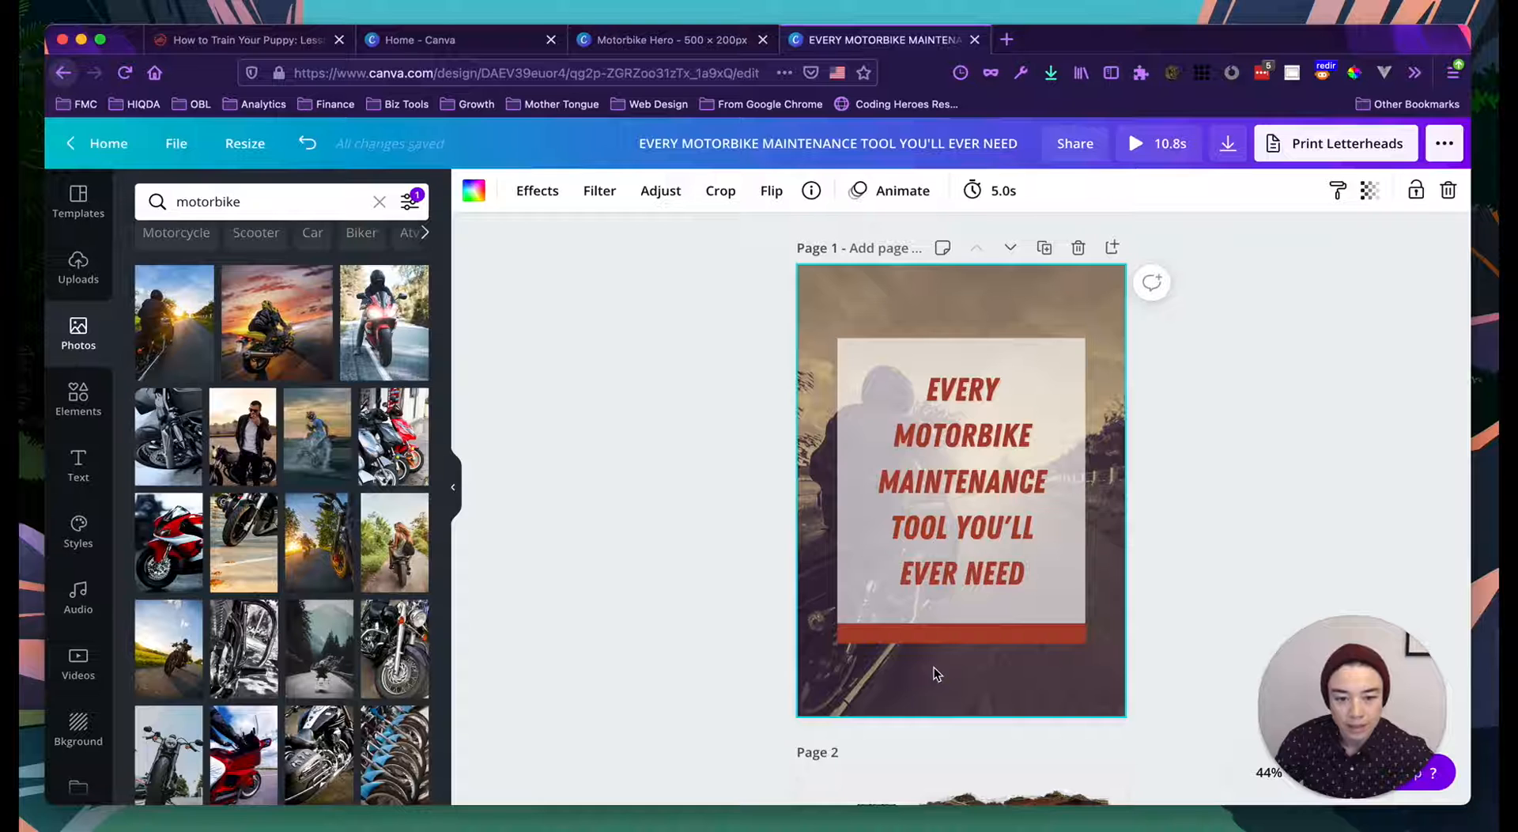
key(cmd+v)
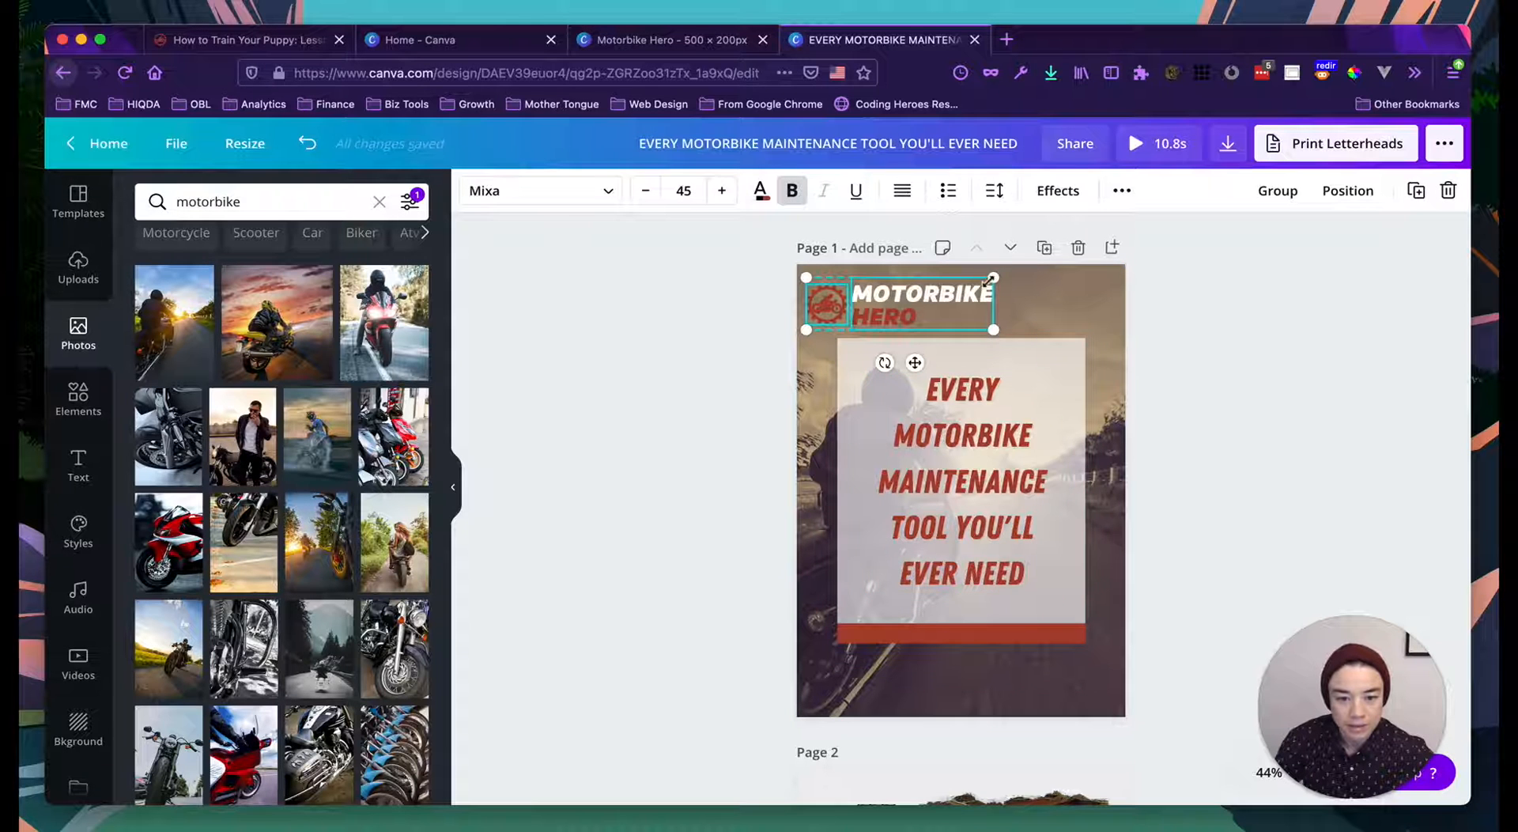
drag(987, 277, 963, 301)
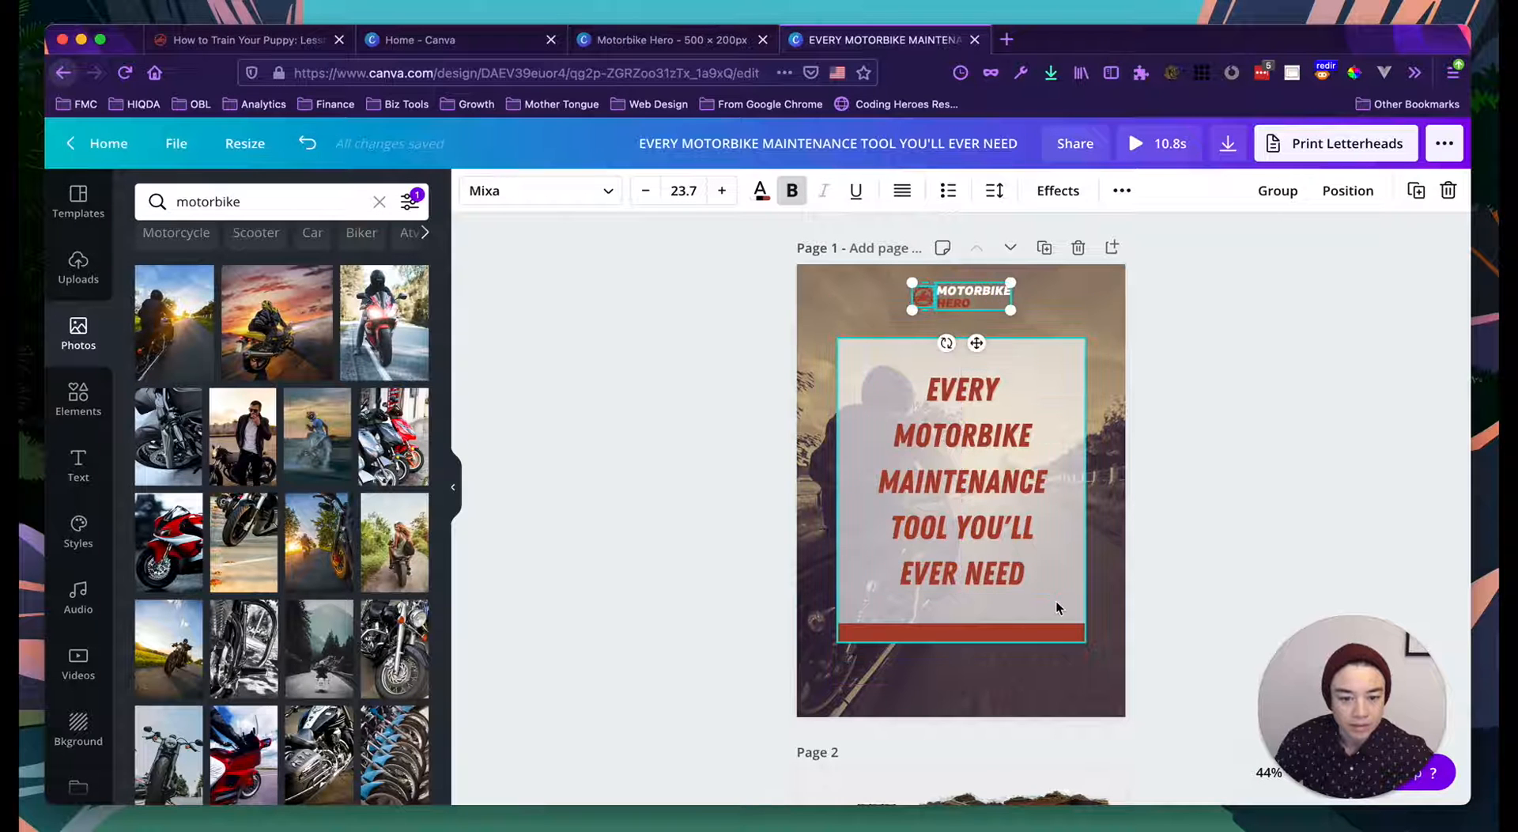
Step: Delete the dark red bar under the cover's title box and shift the title and see-through box slightly down the page
click(1021, 638)
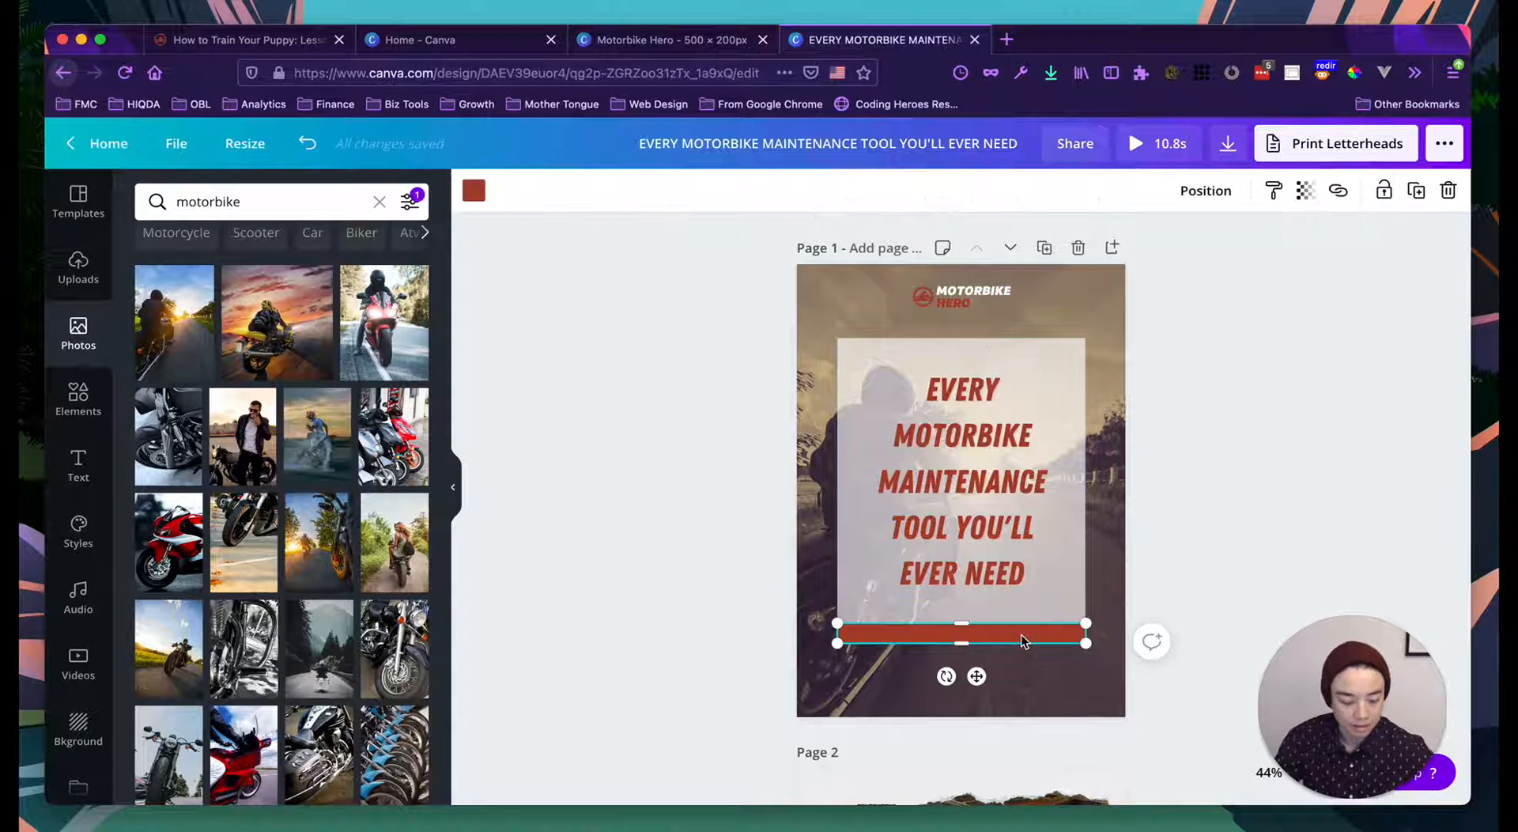
key(Delete)
click(972, 517)
drag(973, 517, 972, 520)
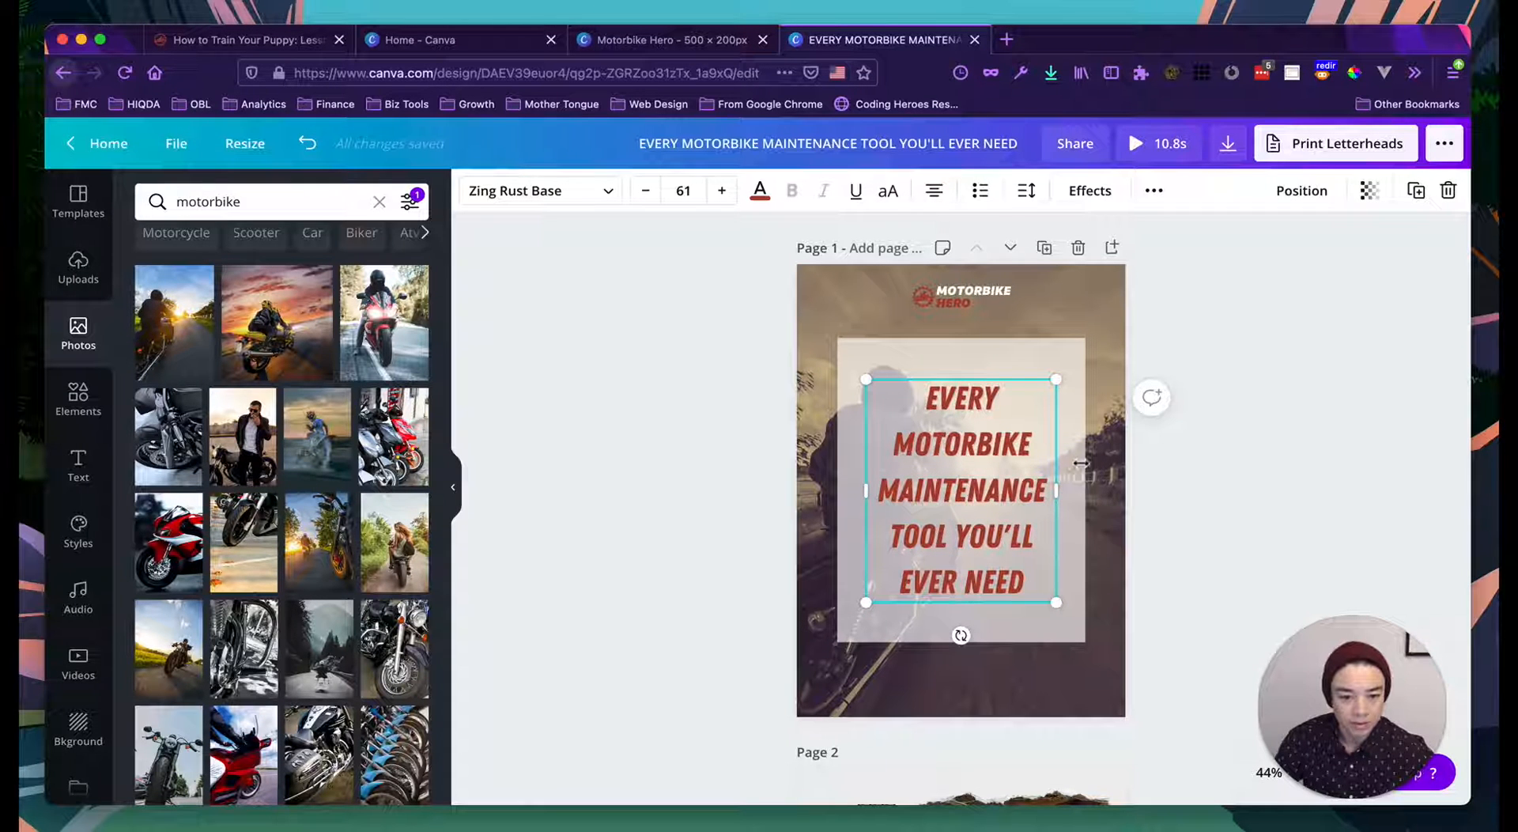
click(1259, 473)
click(1019, 448)
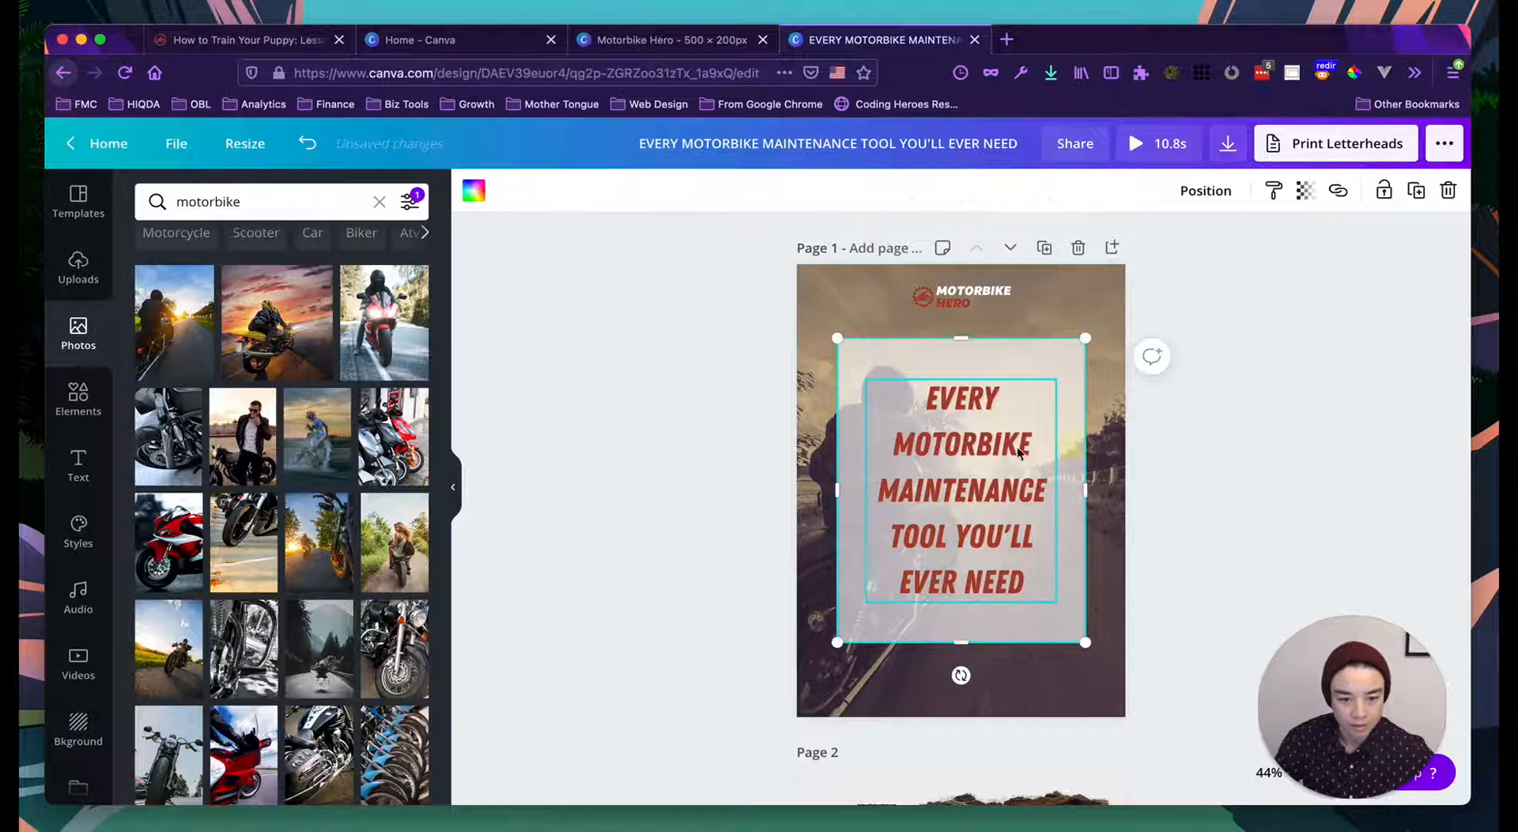
drag(977, 490, 977, 496)
click(1261, 483)
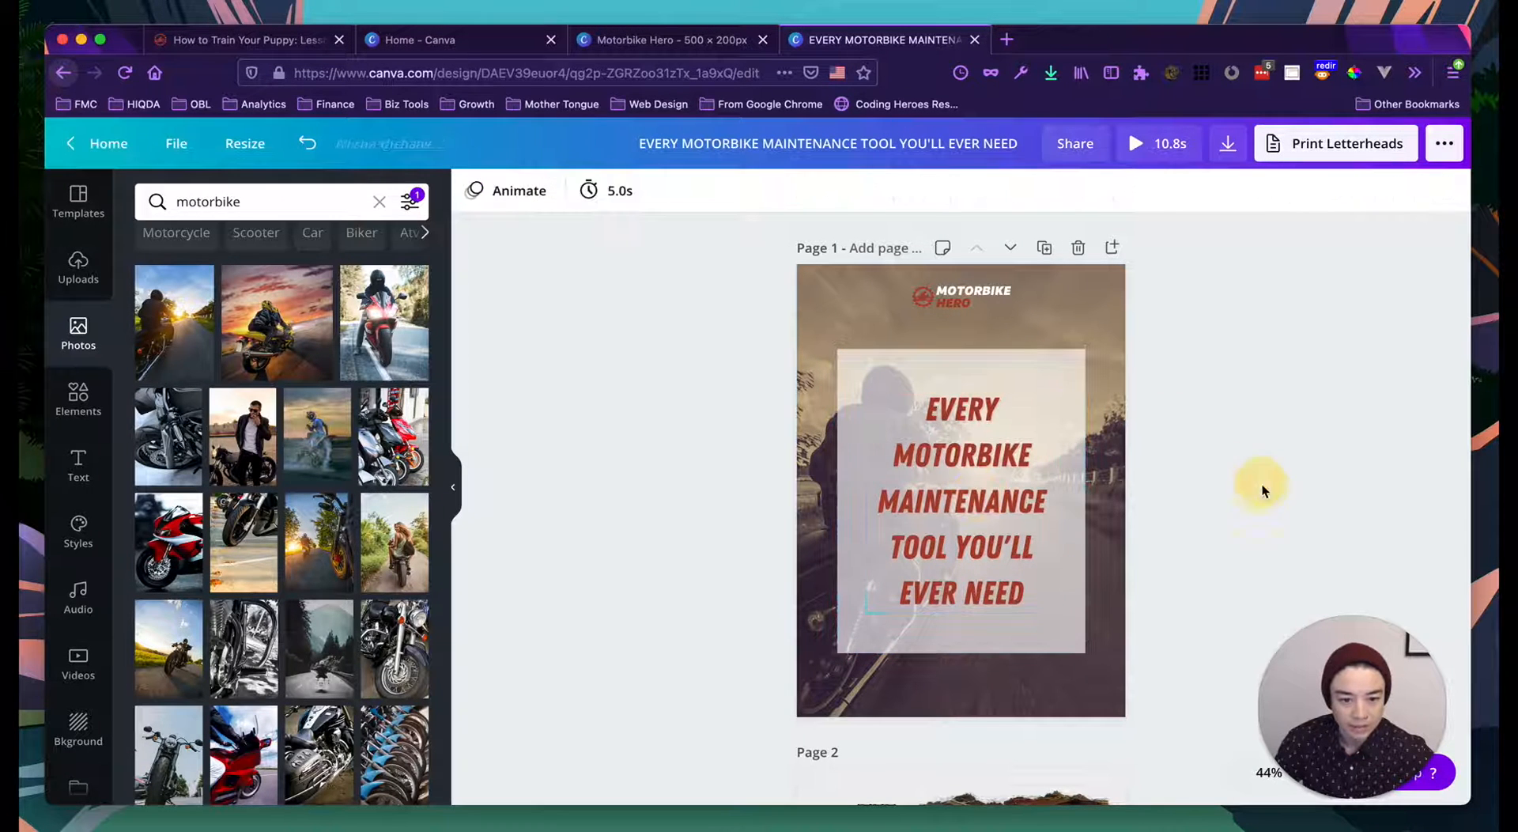
Step: Change the cover title's font to Raleway Black Italic
click(974, 490)
click(538, 191)
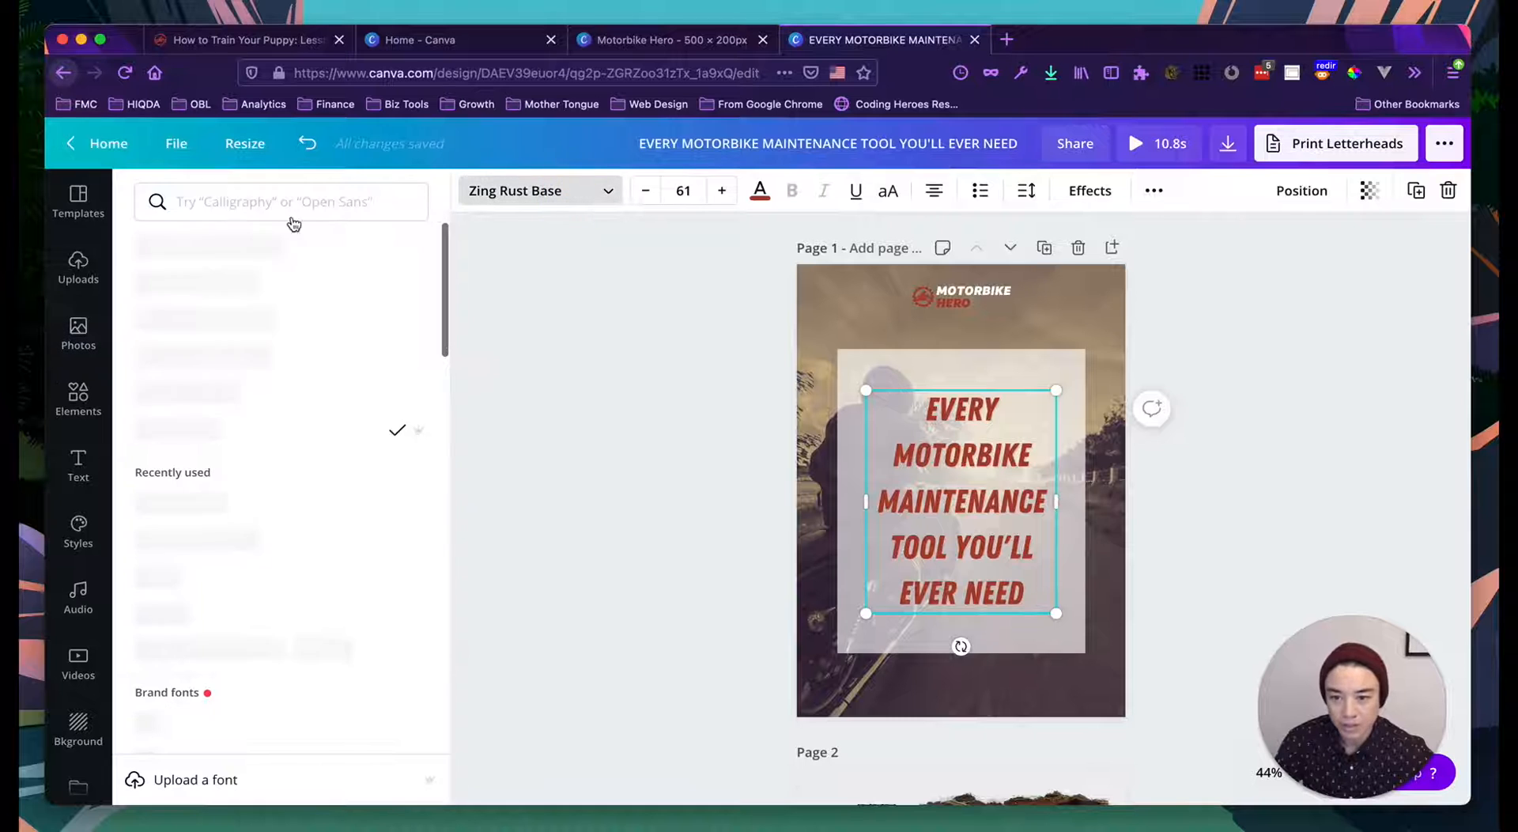
text(RALE)
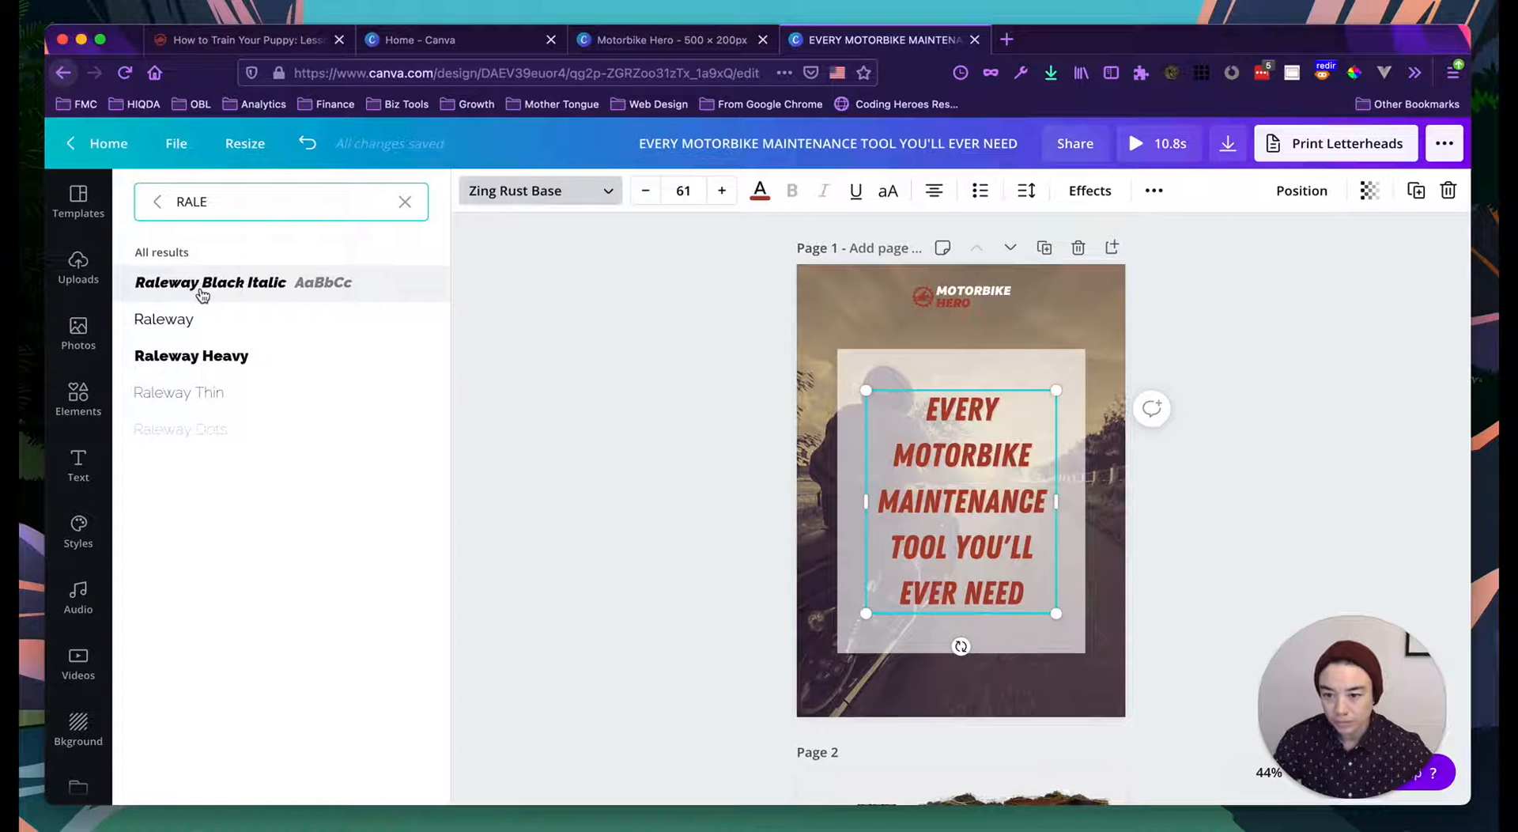
click(205, 293)
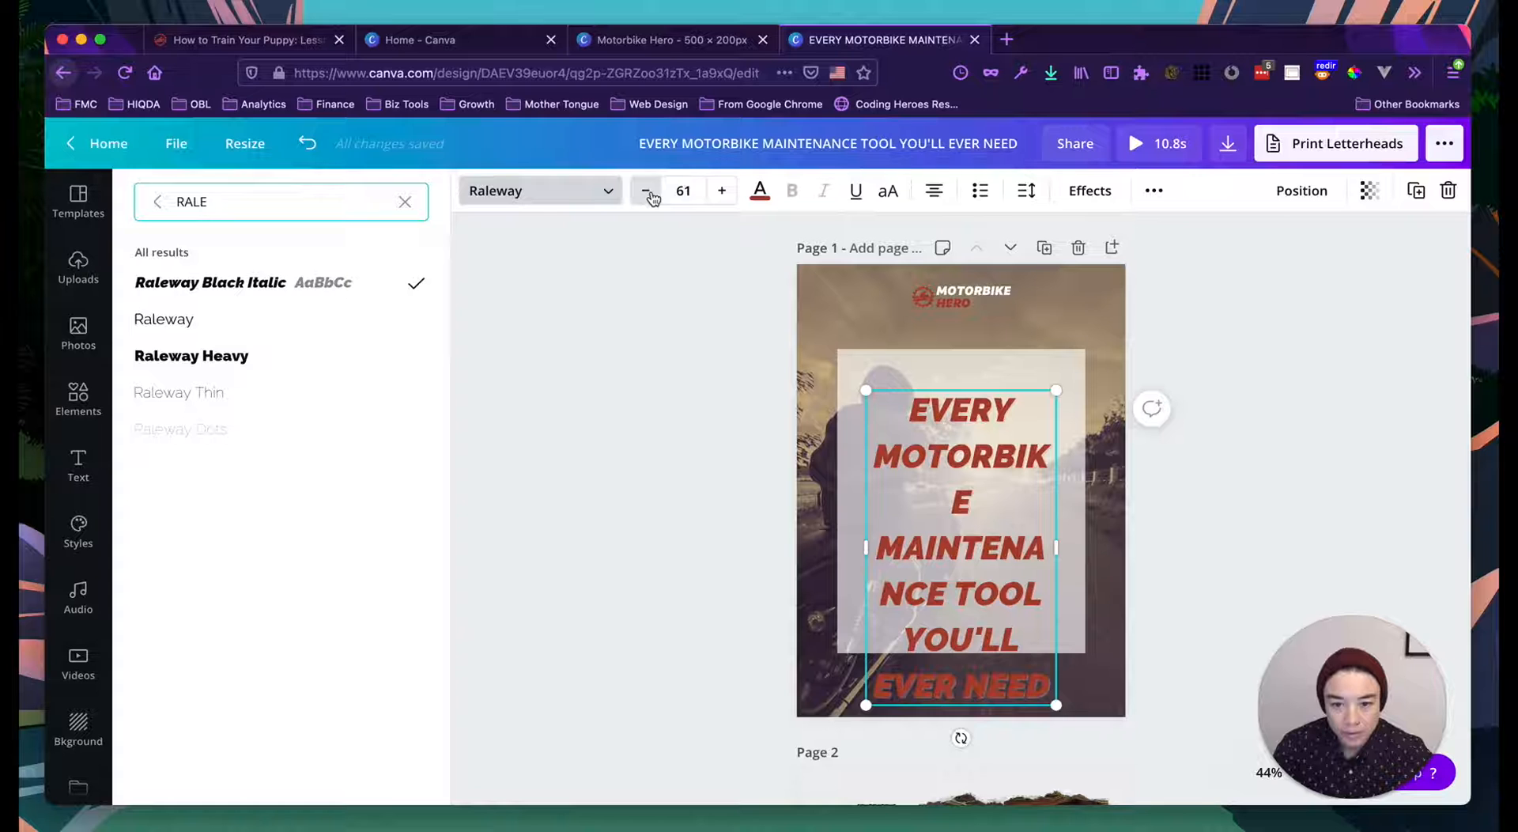
Step: Reduce the cover title's font size to 47
click(646, 191)
click(646, 191)
click(646, 191)
click(648, 192)
click(648, 193)
click(648, 194)
click(648, 194)
click(648, 194)
click(649, 193)
click(649, 194)
click(648, 193)
click(648, 194)
click(649, 194)
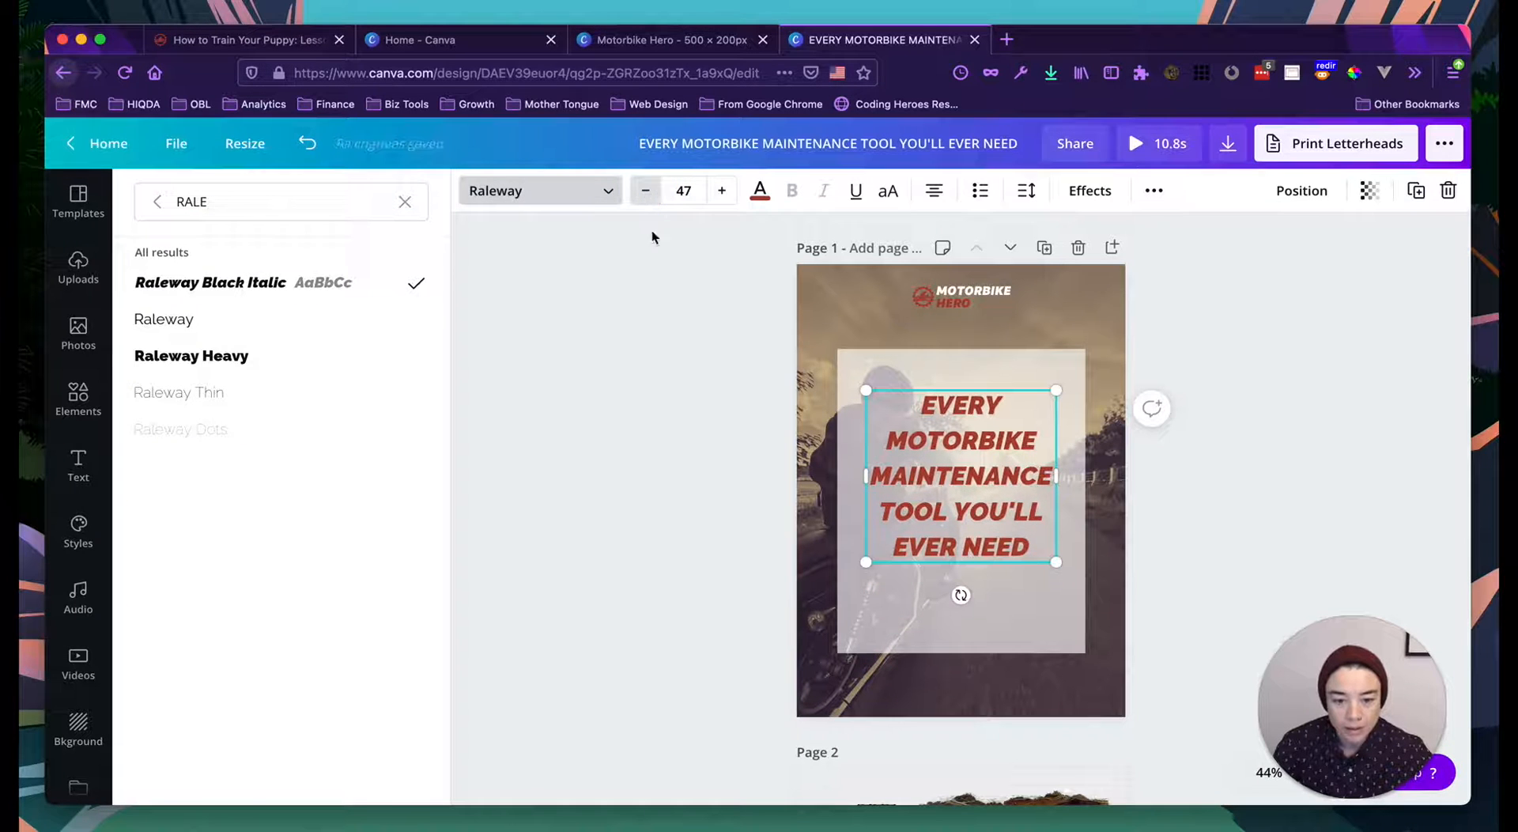
click(668, 370)
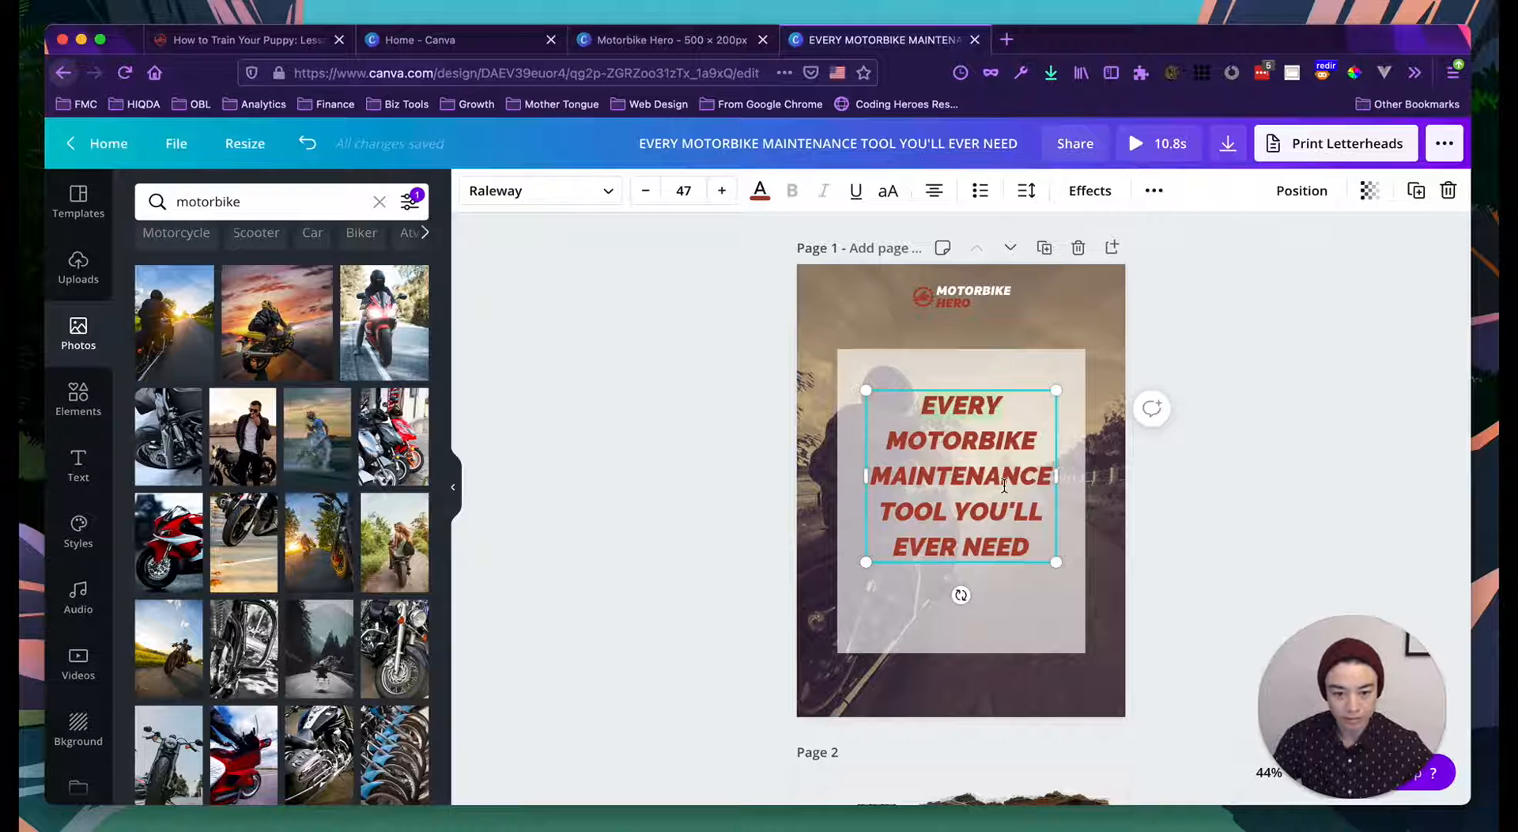
Step: Reword the cover title to "THE ONLY MOTORBIKE MAINTENANCE TOOLS YOU'LL EVER NEED!"
text(the onl)
key(BackSpace)
key(BackSpace)
key(BackSpace)
key(BackSpace)
key(BackSpace)
key(BackSpace)
key(BackSpace)
key(BackSpace)
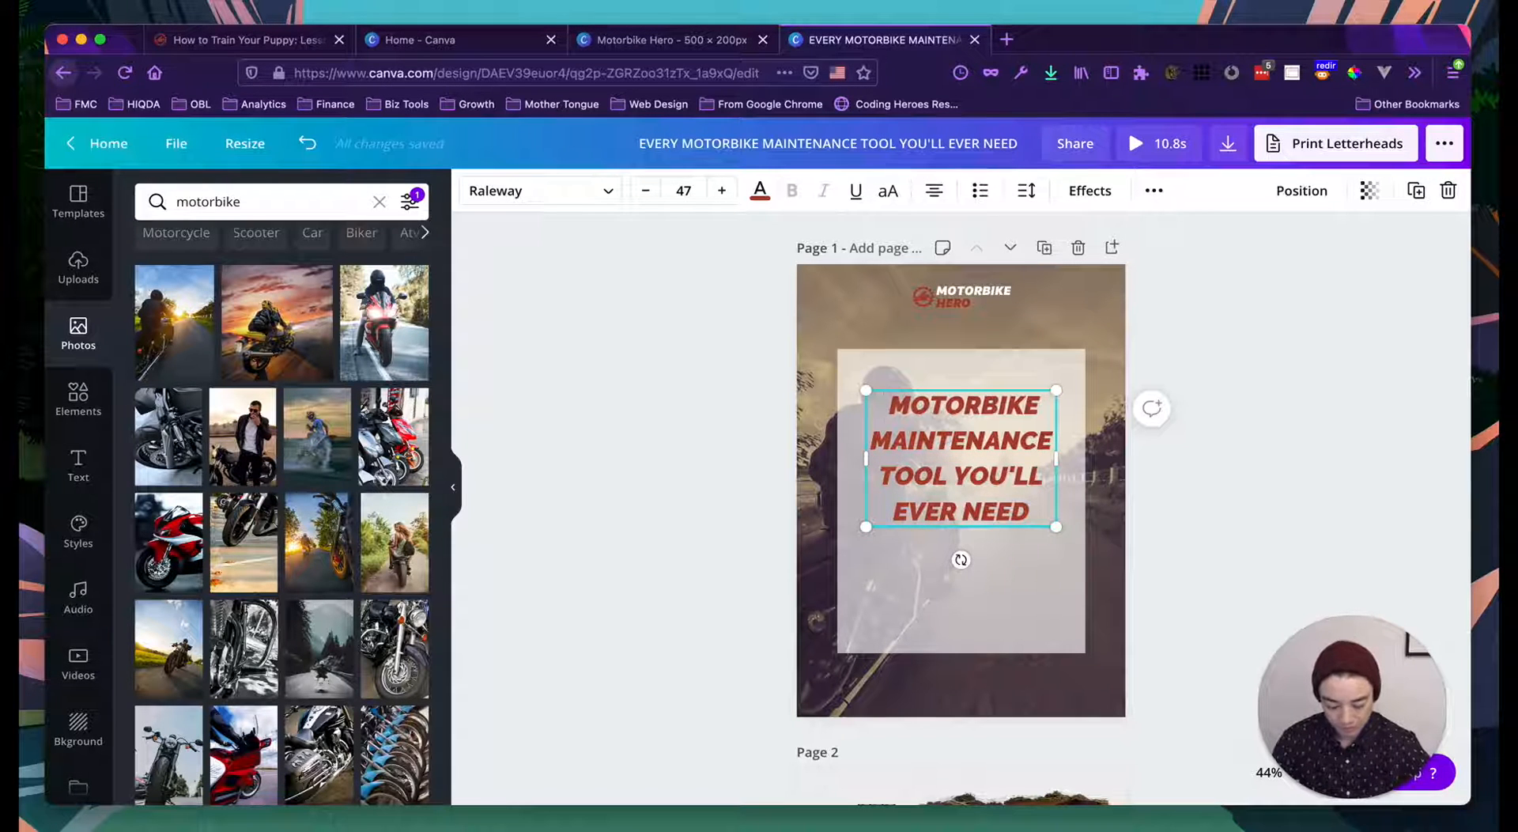
text(the only)
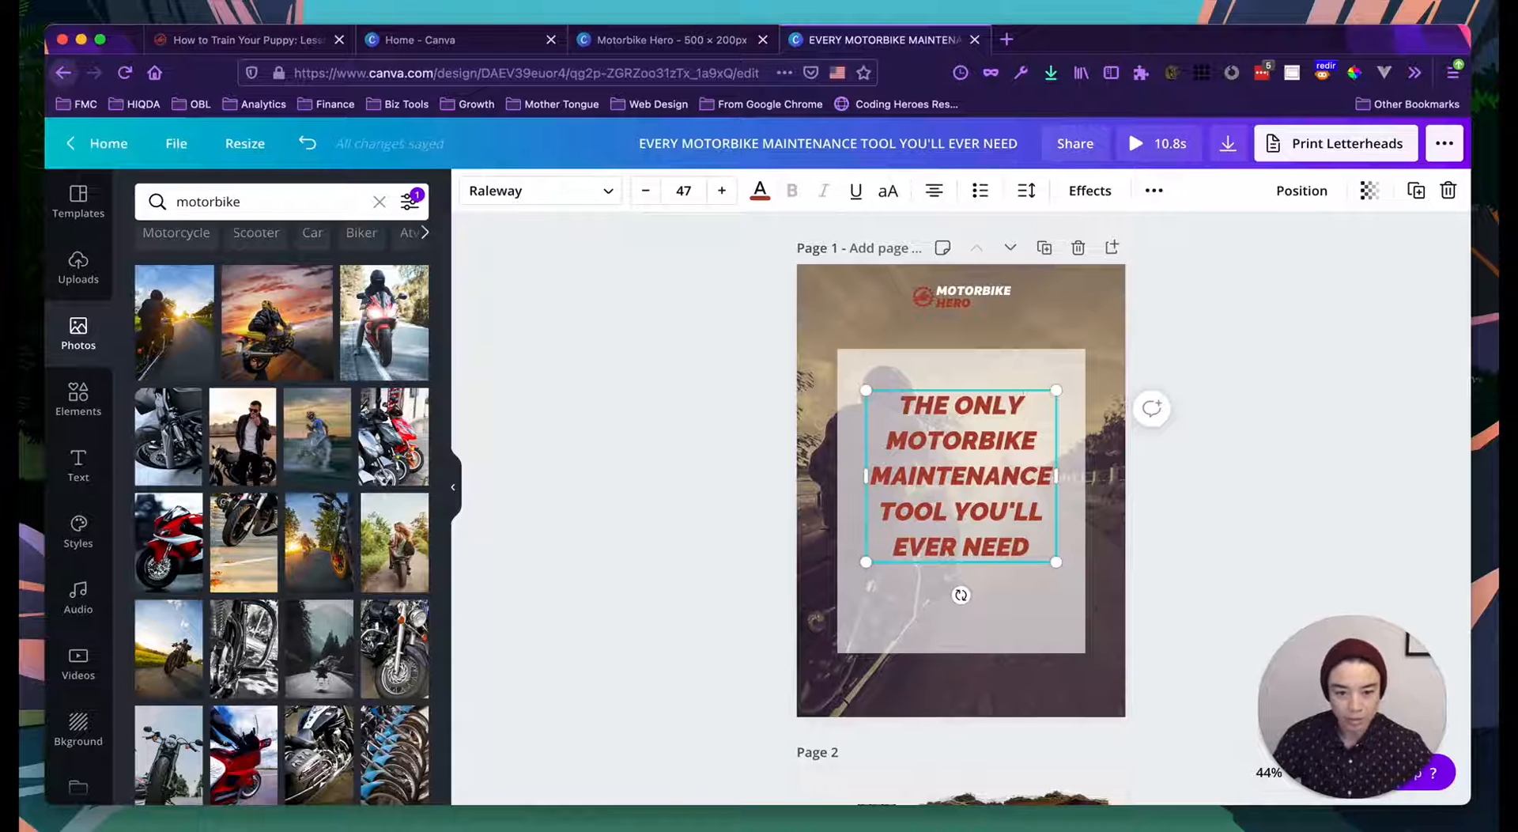
click(947, 520)
text(s)
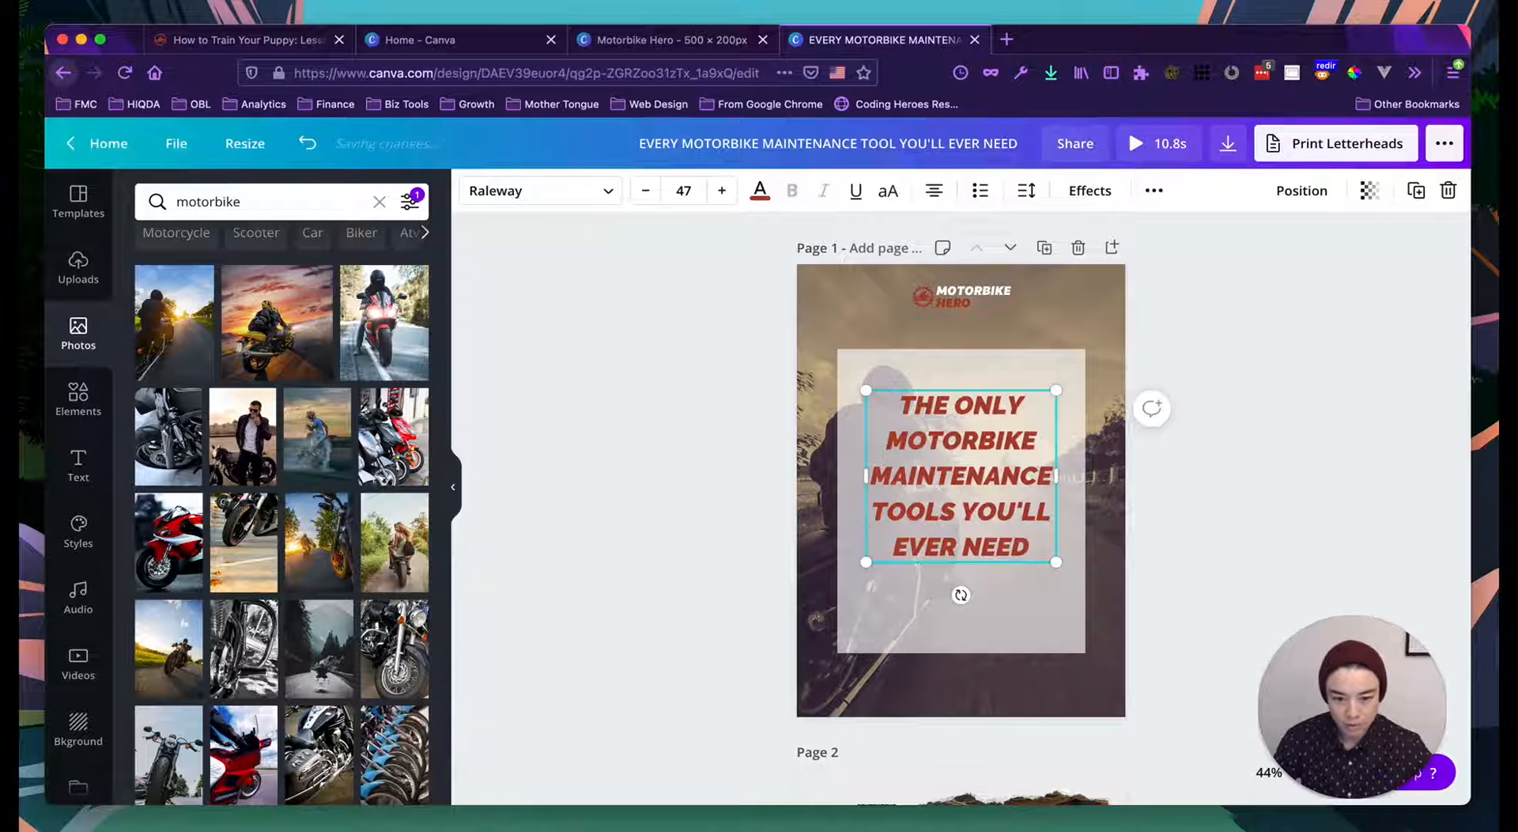
text(!)
click(1257, 560)
Step: Shorten the see-through box from its lower edge and reposition it and the title so the text sits centred inside
drag(1010, 514, 1007, 538)
click(1186, 534)
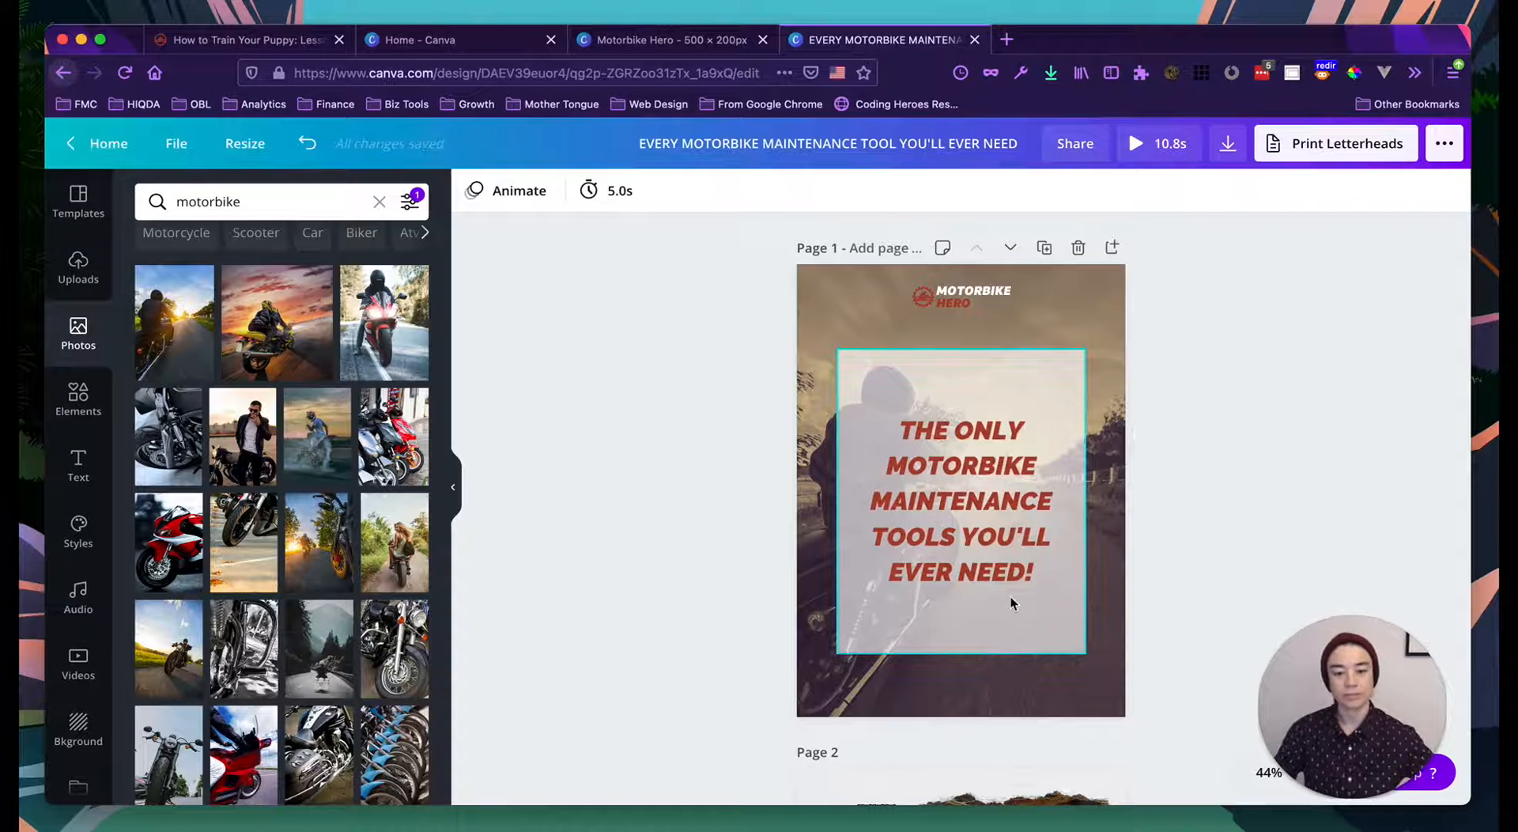
click(973, 620)
drag(961, 650, 960, 607)
click(959, 523)
drag(960, 524, 960, 513)
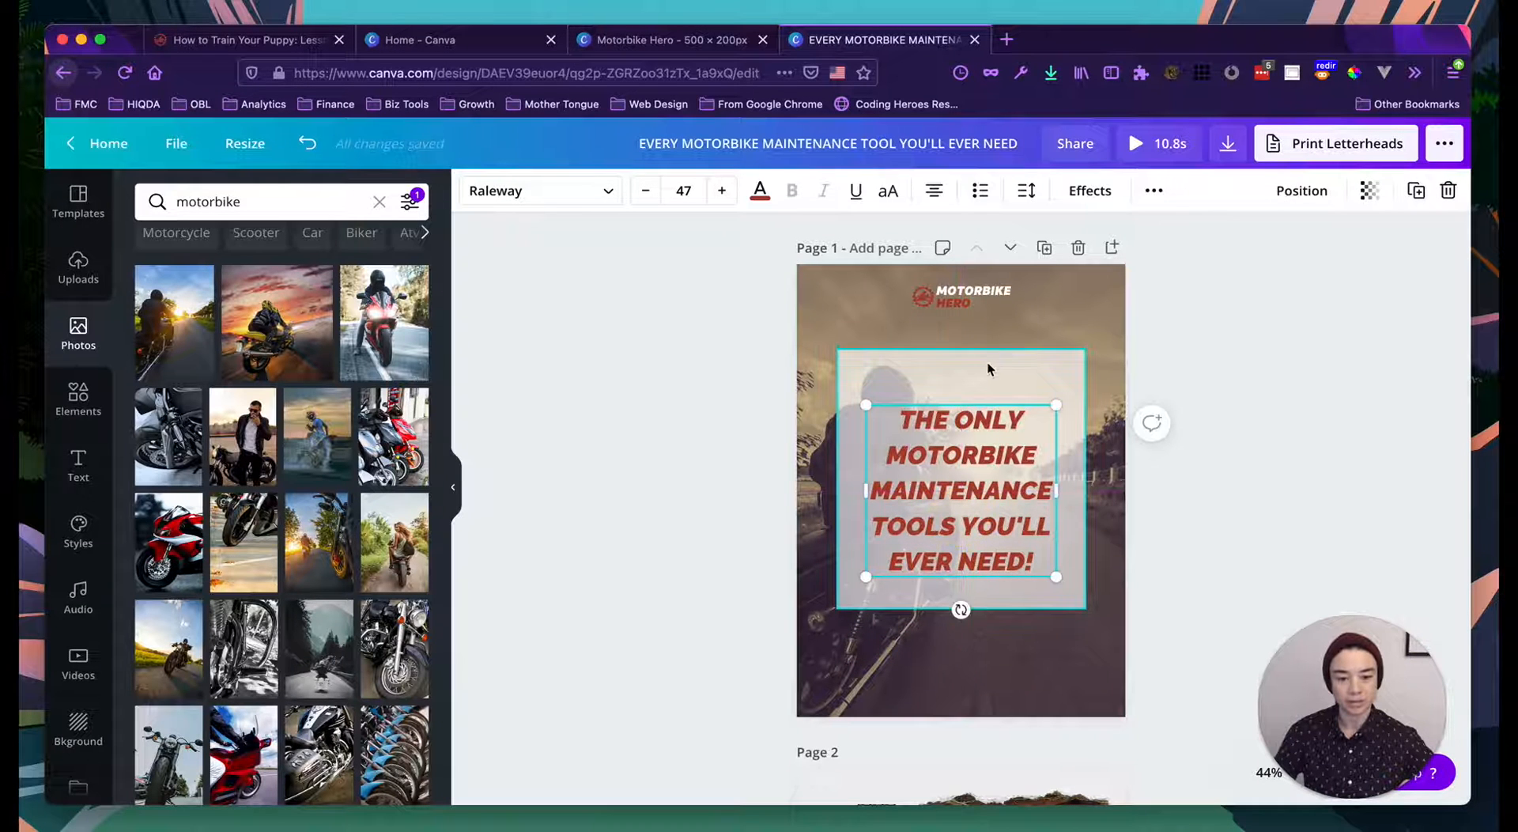
drag(989, 368, 985, 380)
click(1203, 475)
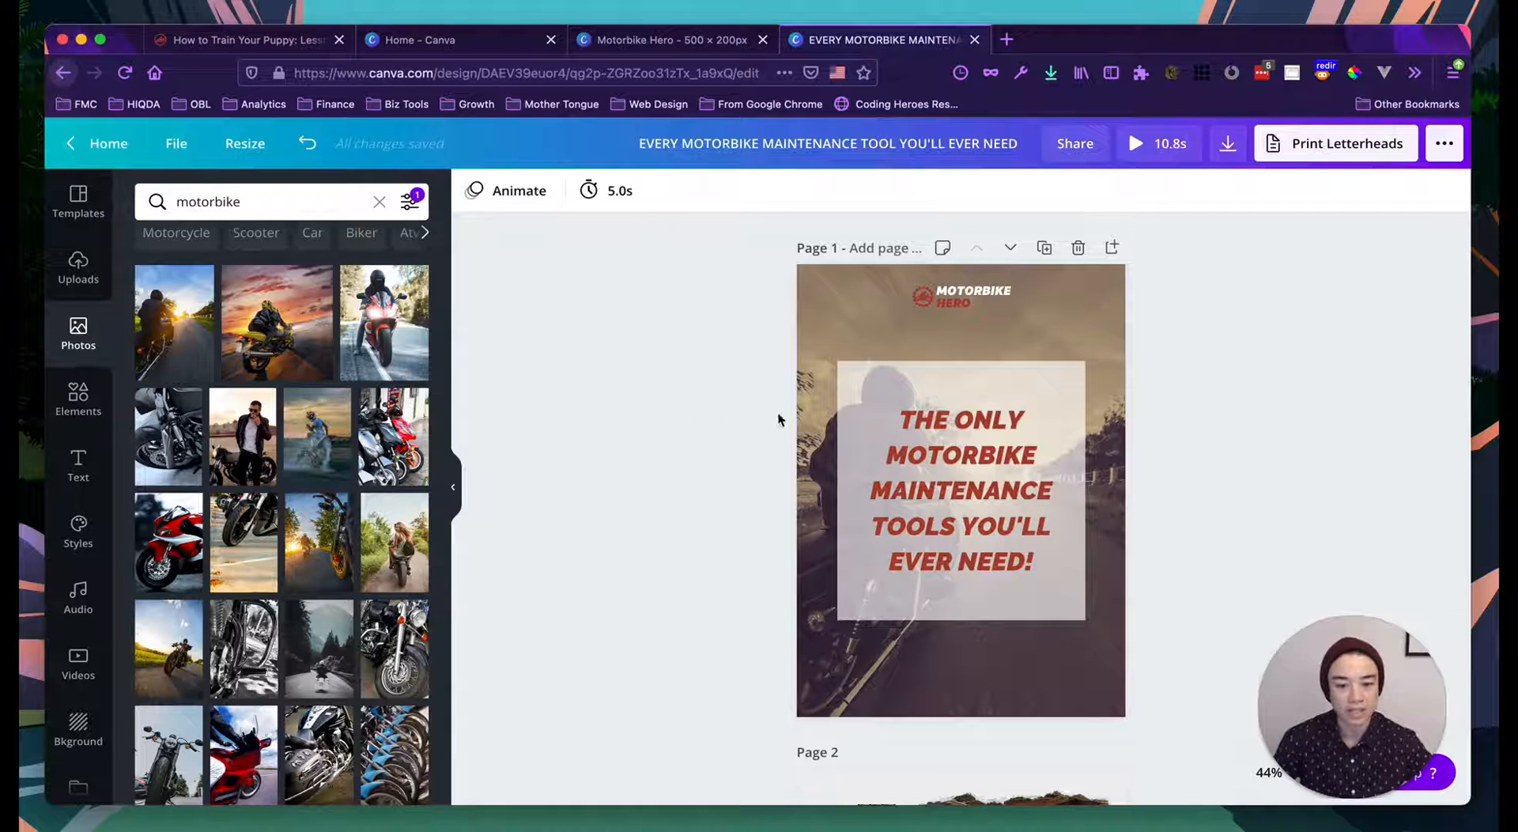
Step: Delete the self-care checklist page so that only the cover remains
scroll(722, 512, down, 4)
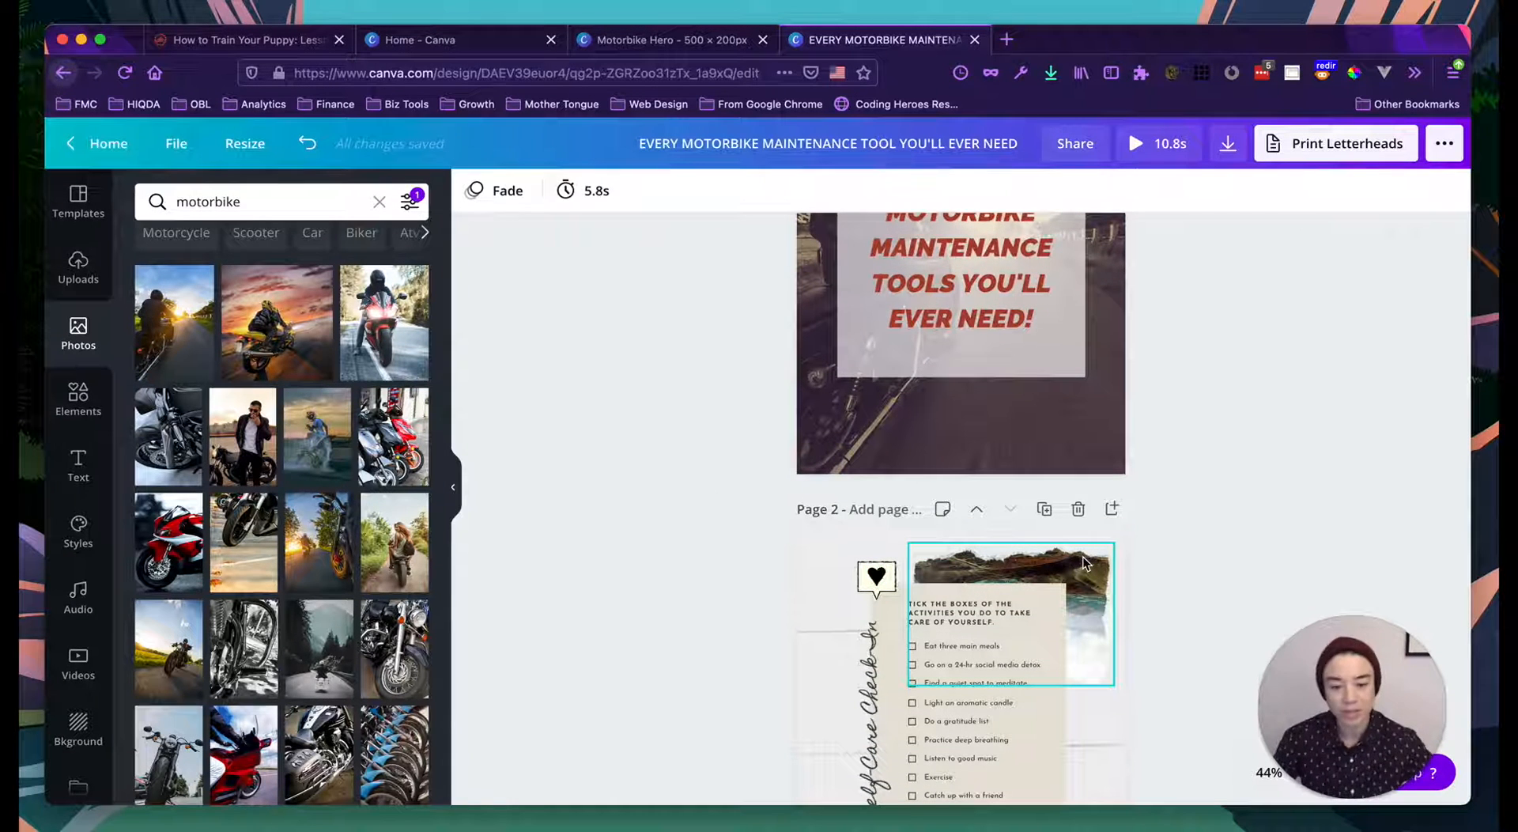
scroll(1087, 558, down, 2)
scroll(1090, 558, up, 2)
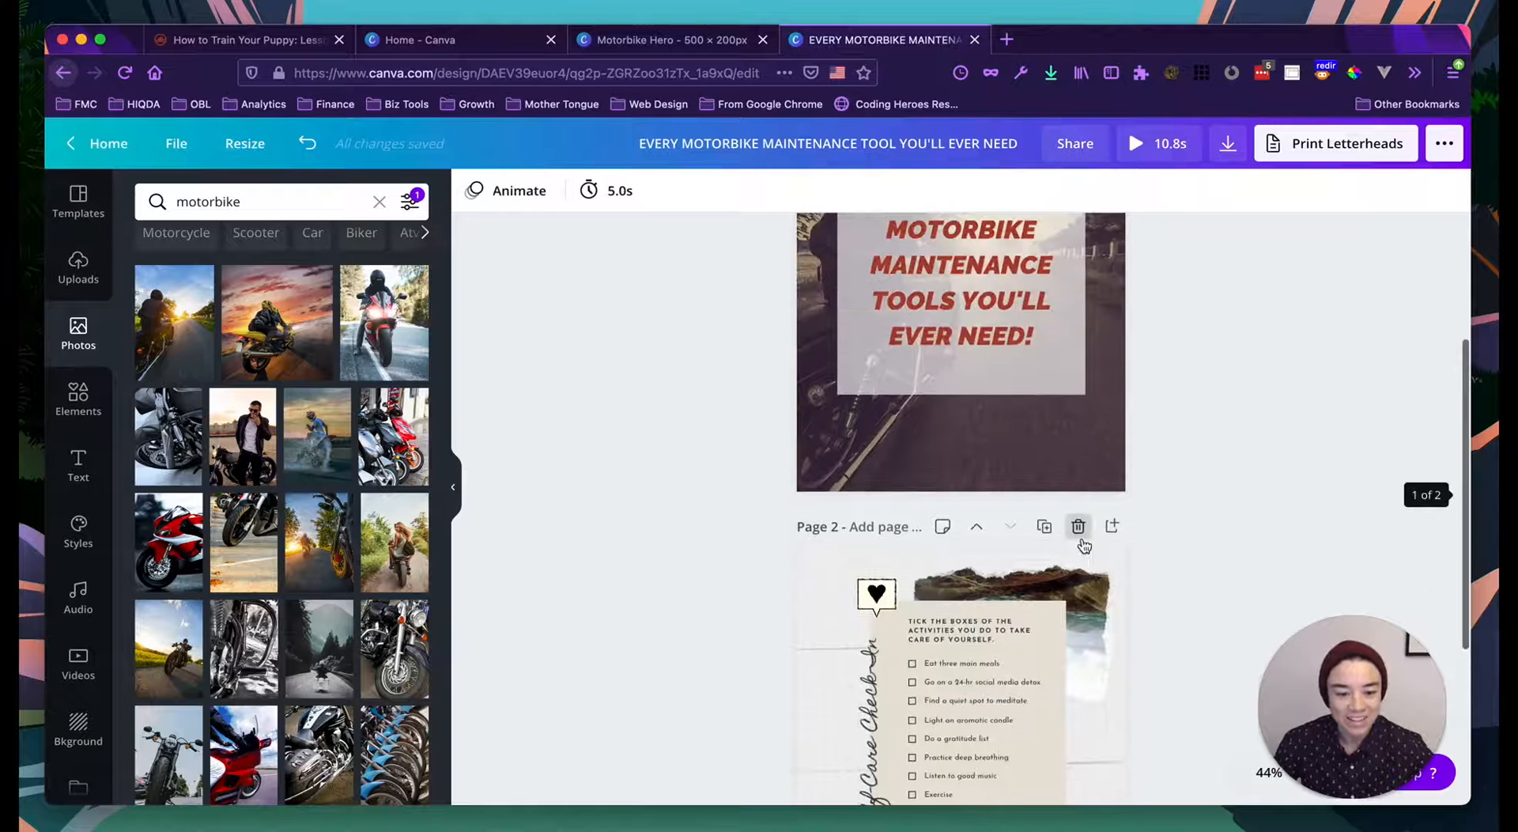
click(1080, 529)
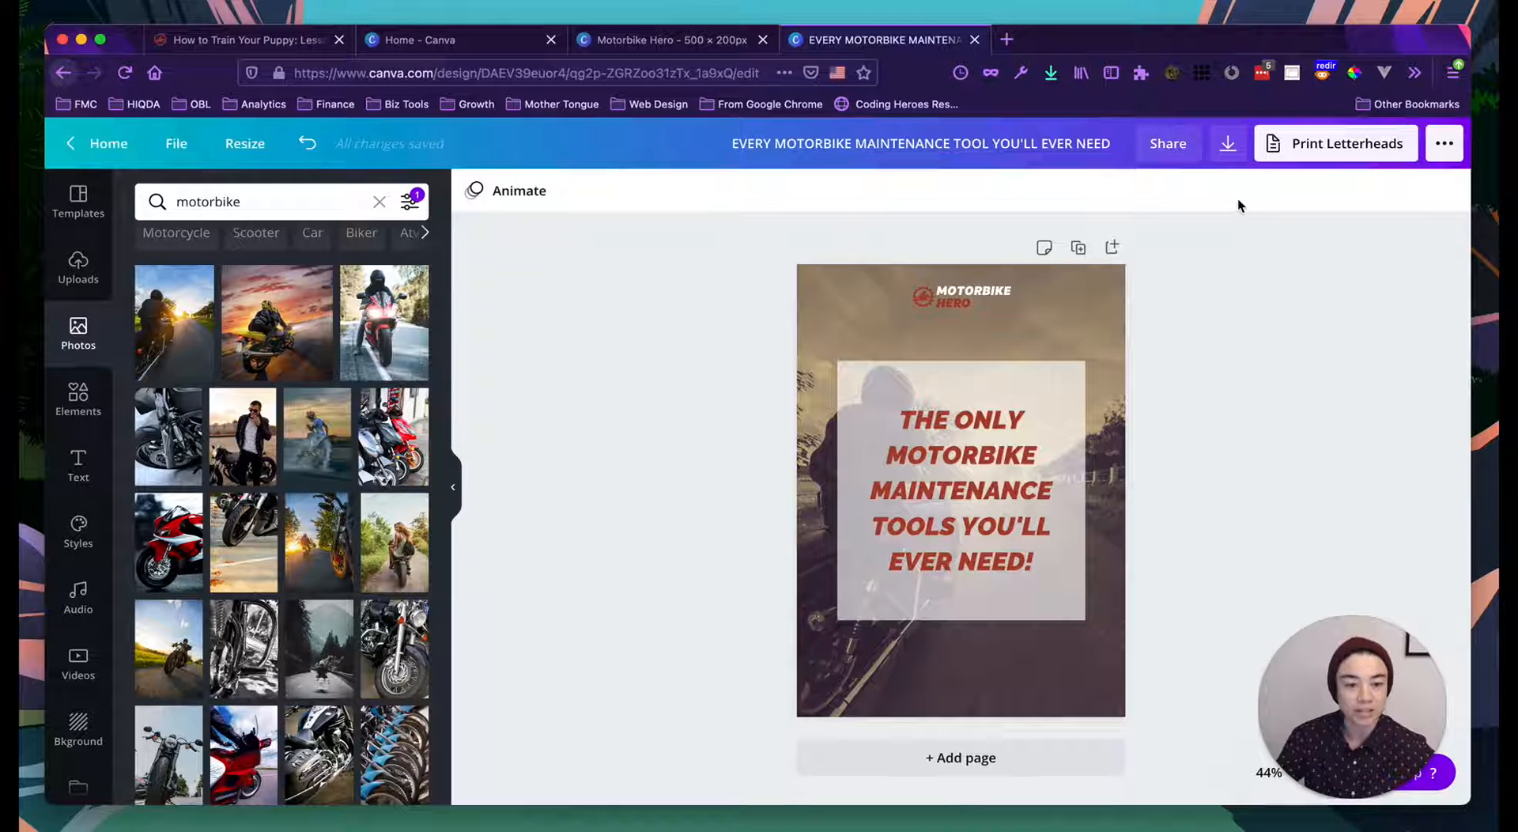
Step: Download the cover as a PNG at size 1, with transparent background and file compression both off
click(1226, 146)
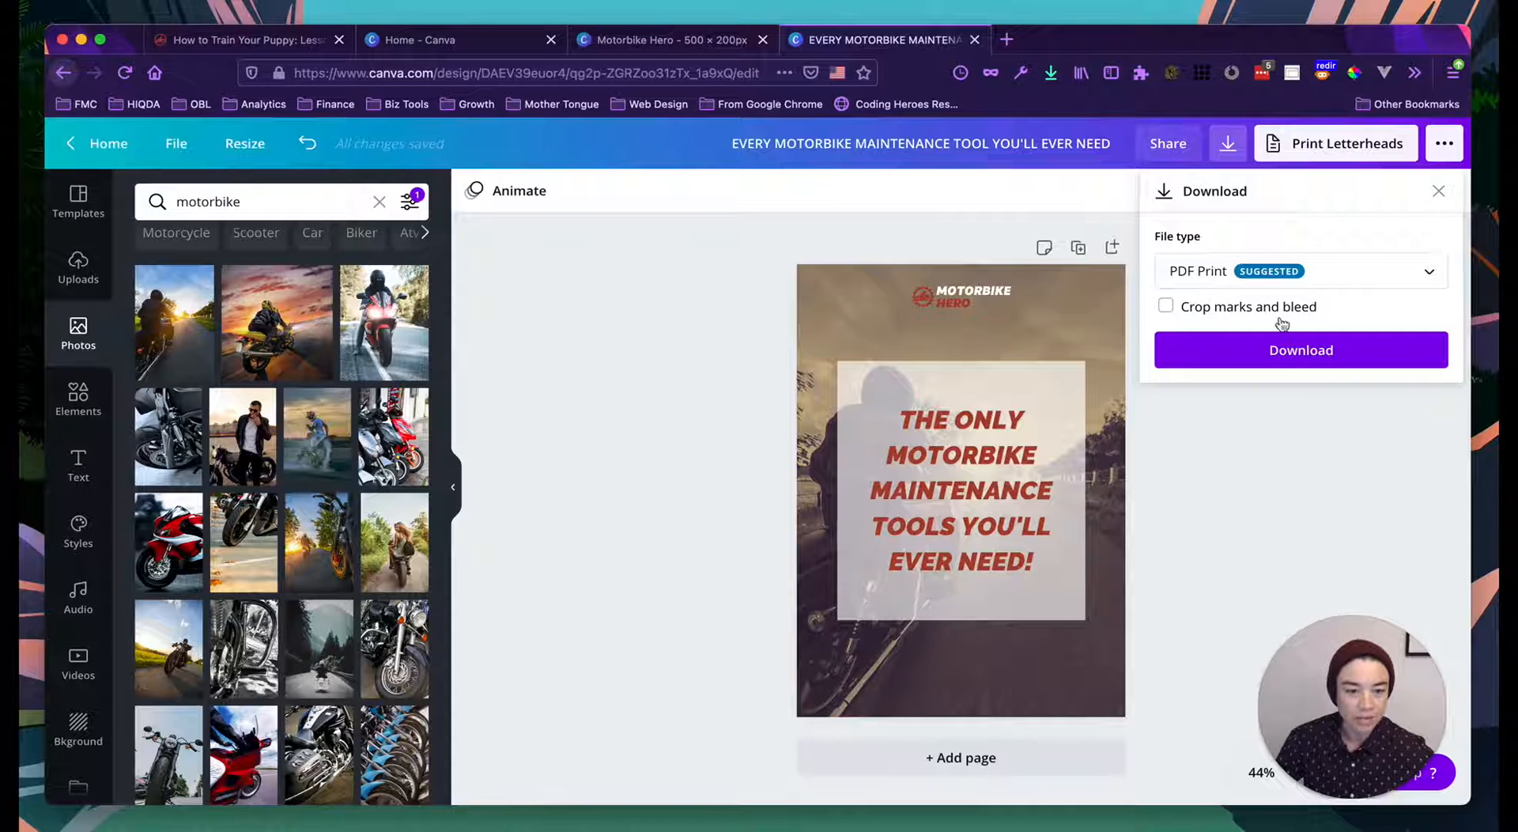
click(1395, 269)
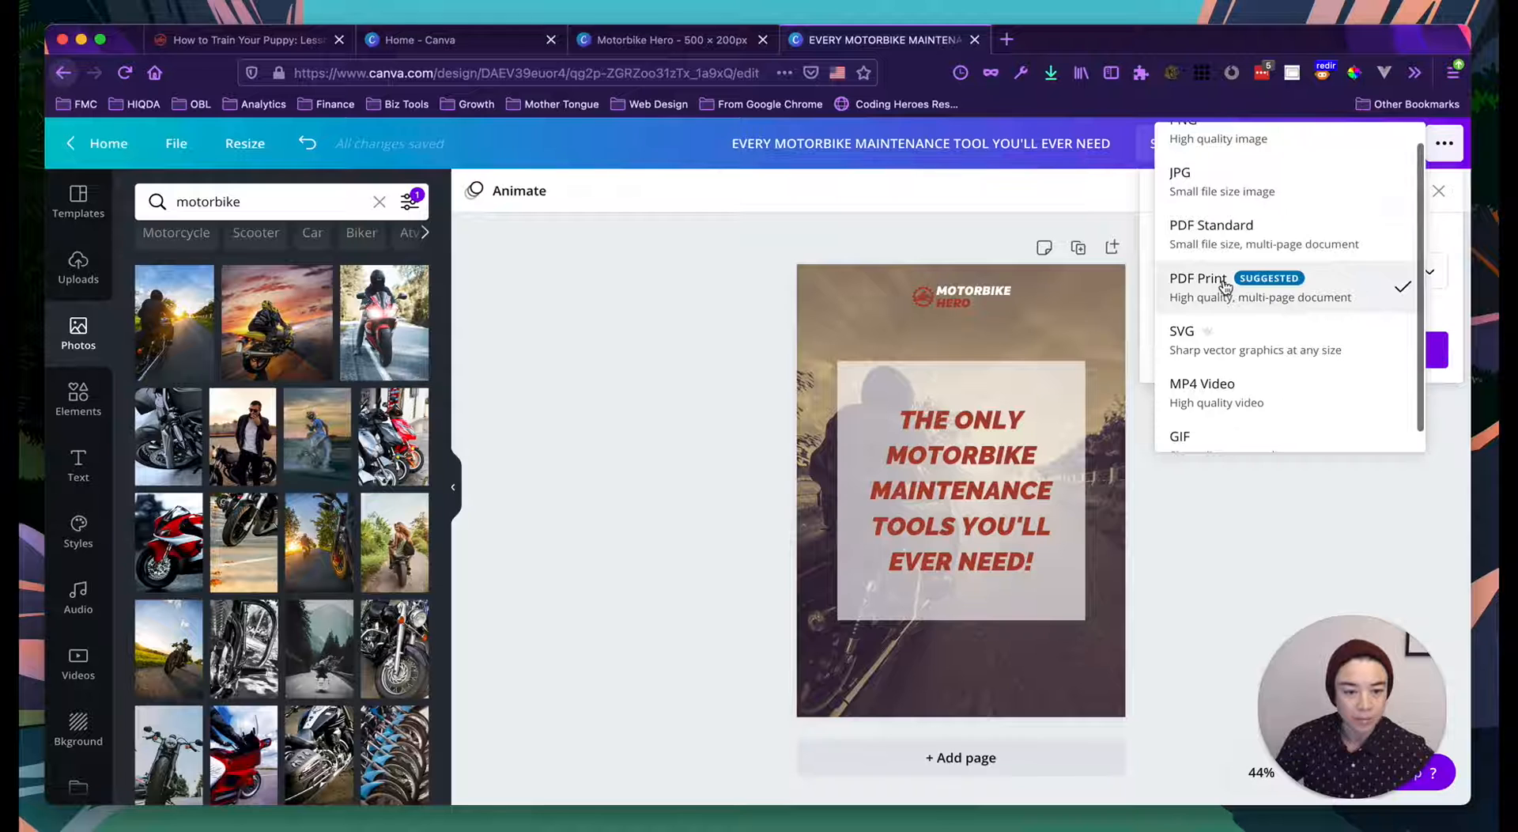
scroll(1226, 237, up, 1)
click(1223, 154)
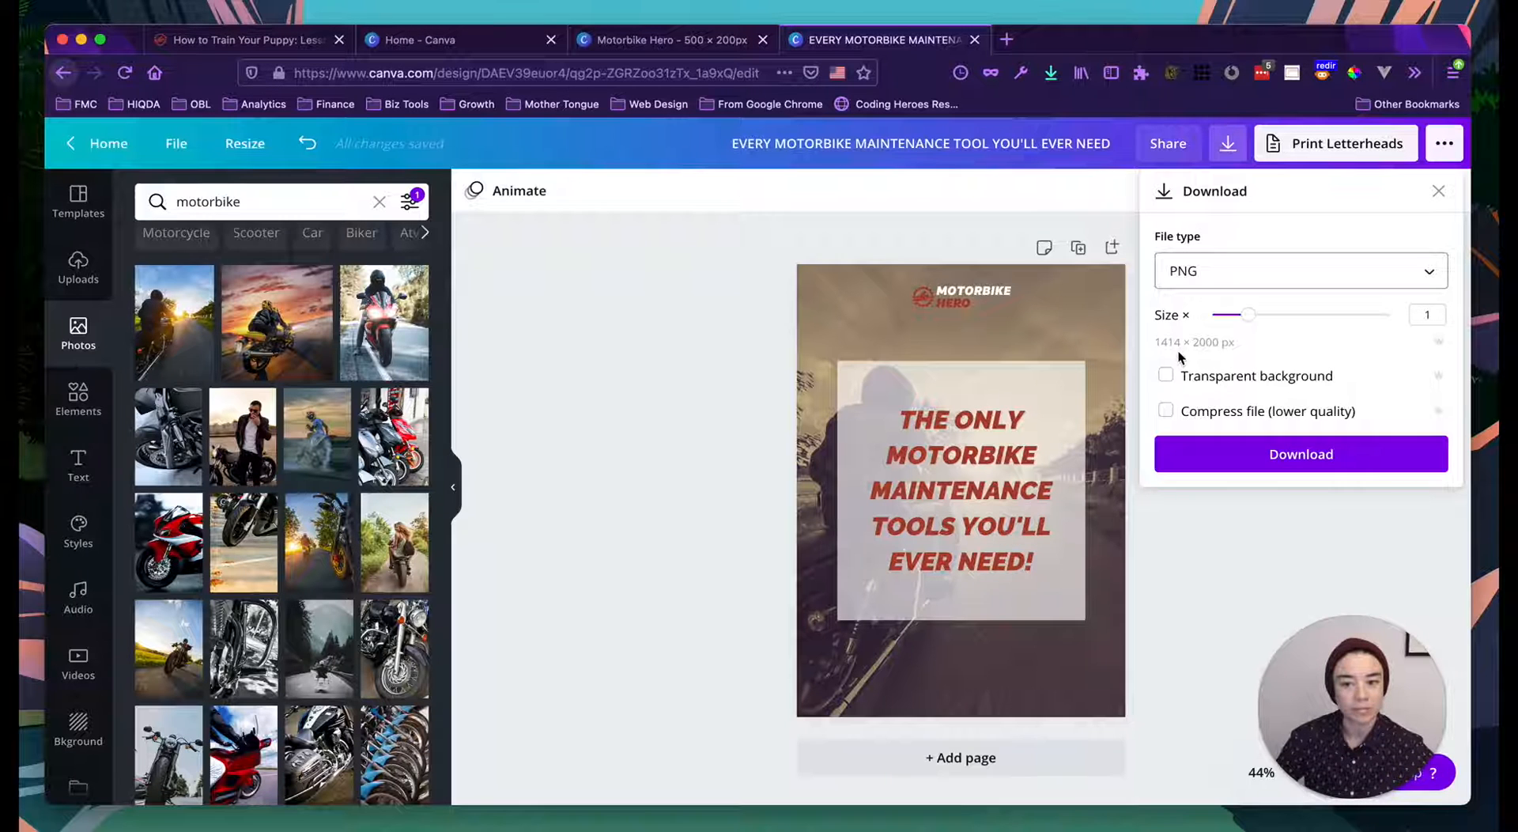
click(1166, 411)
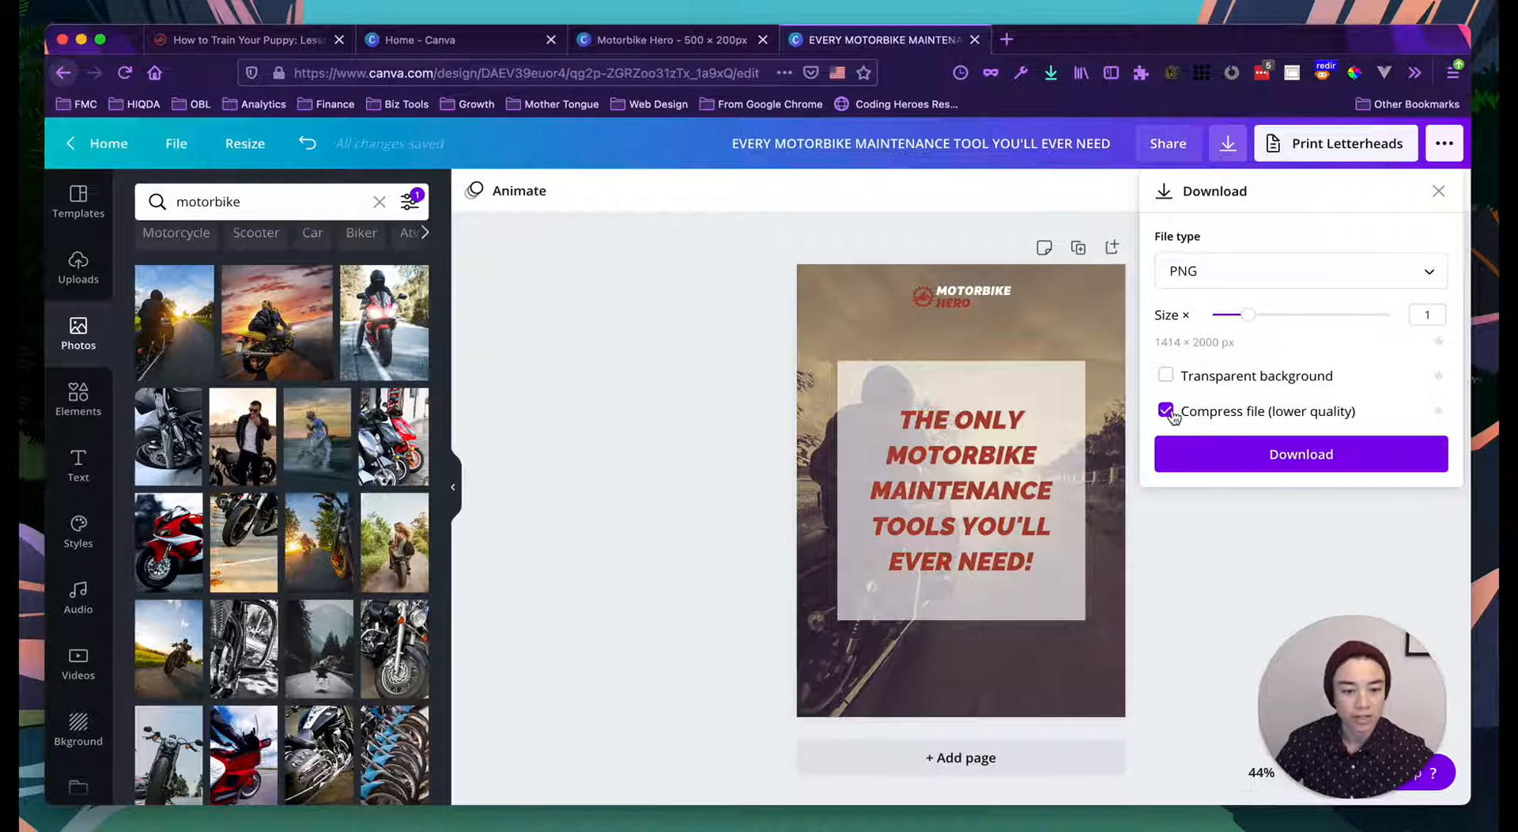
click(1167, 411)
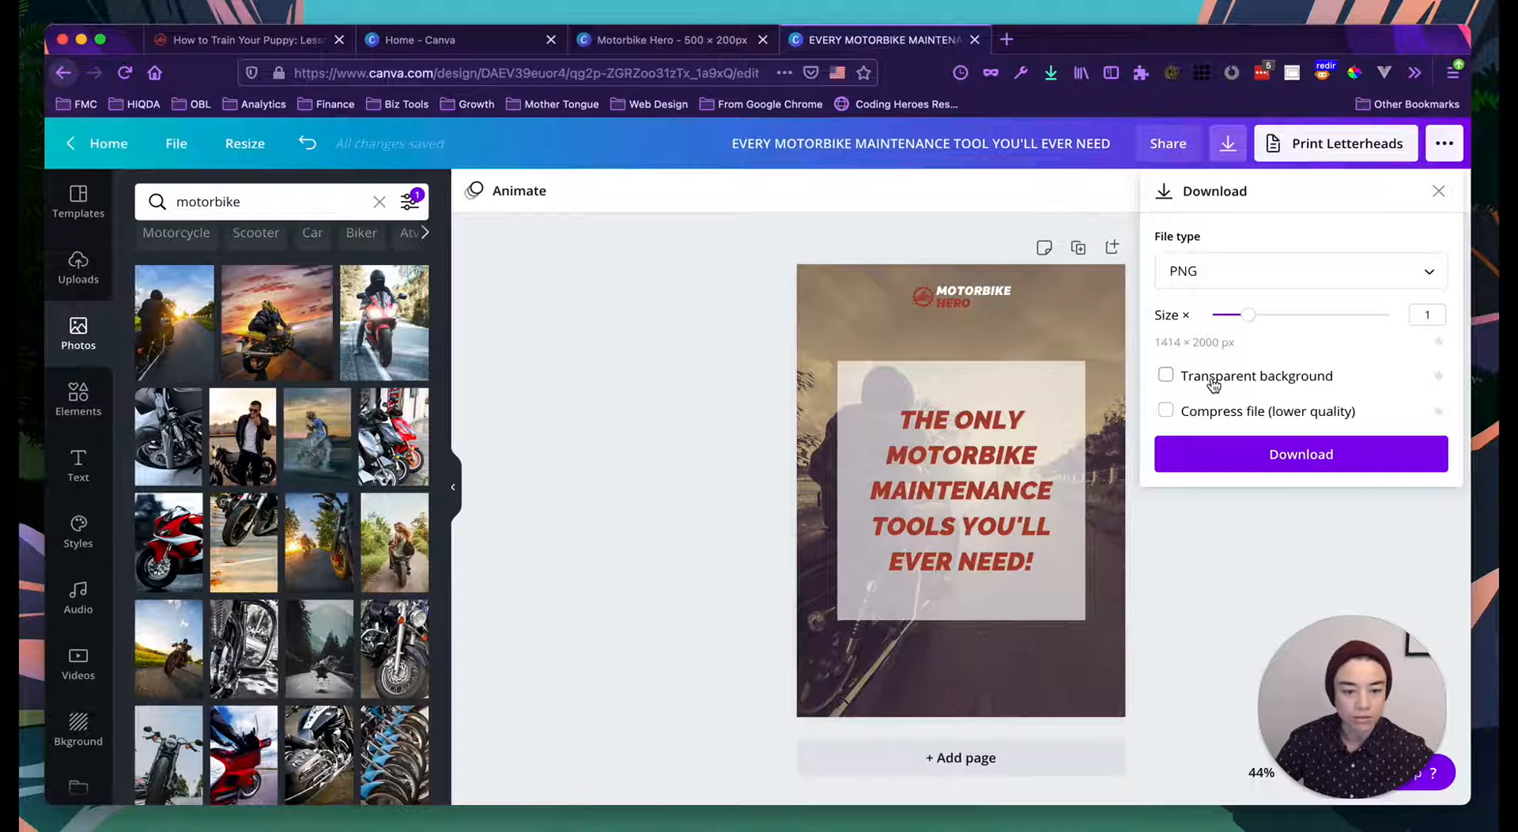
click(1274, 461)
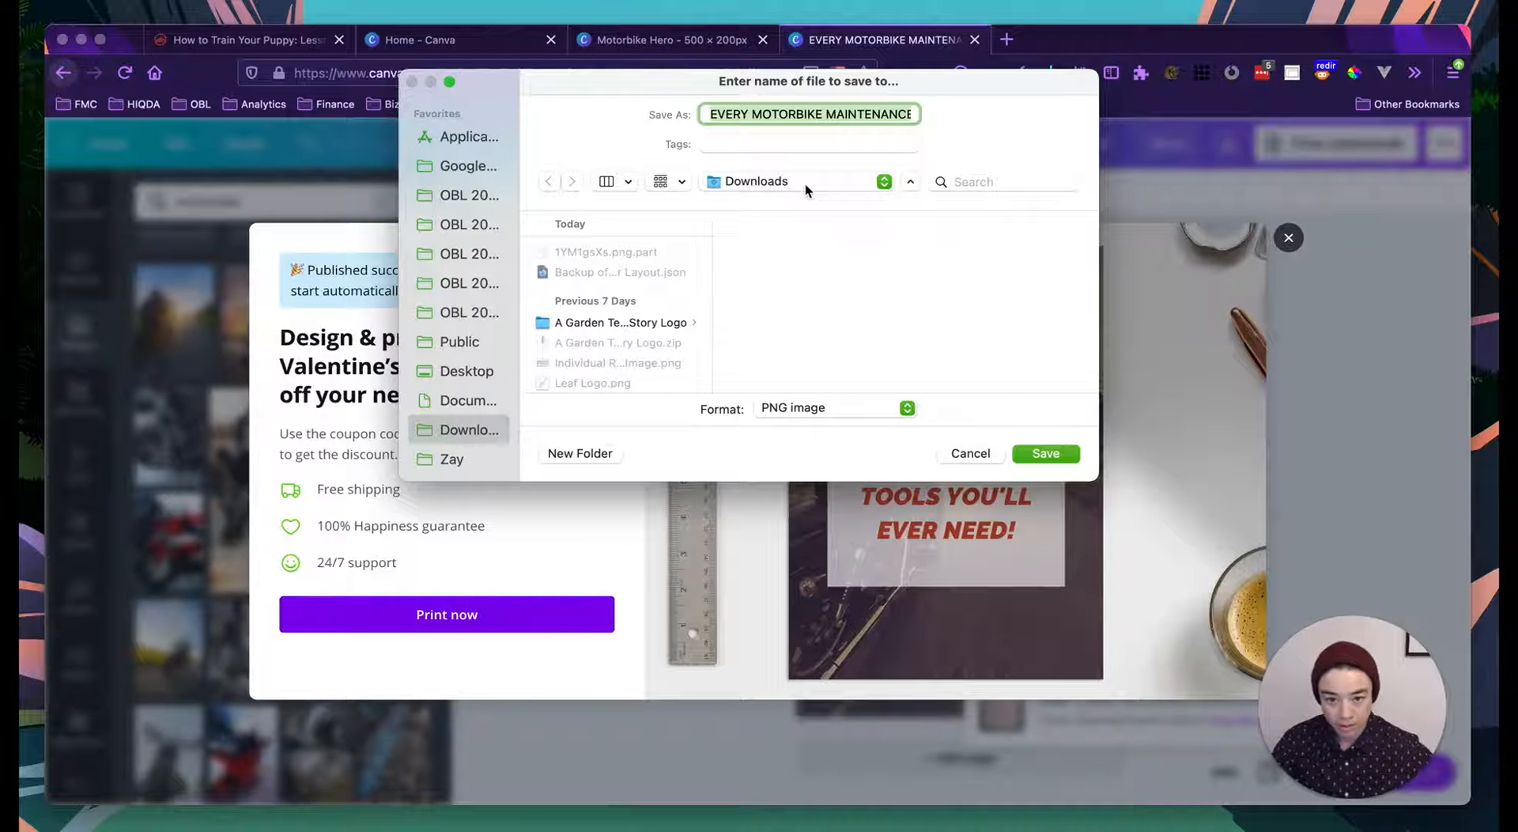
Step: Save the PNG as "Motorbike Tools Cover Image" in the Website Example Branding folder under Documents, 3-Online Business Lift-Off, Membership Site
text(Motorbike Tools COver Image)
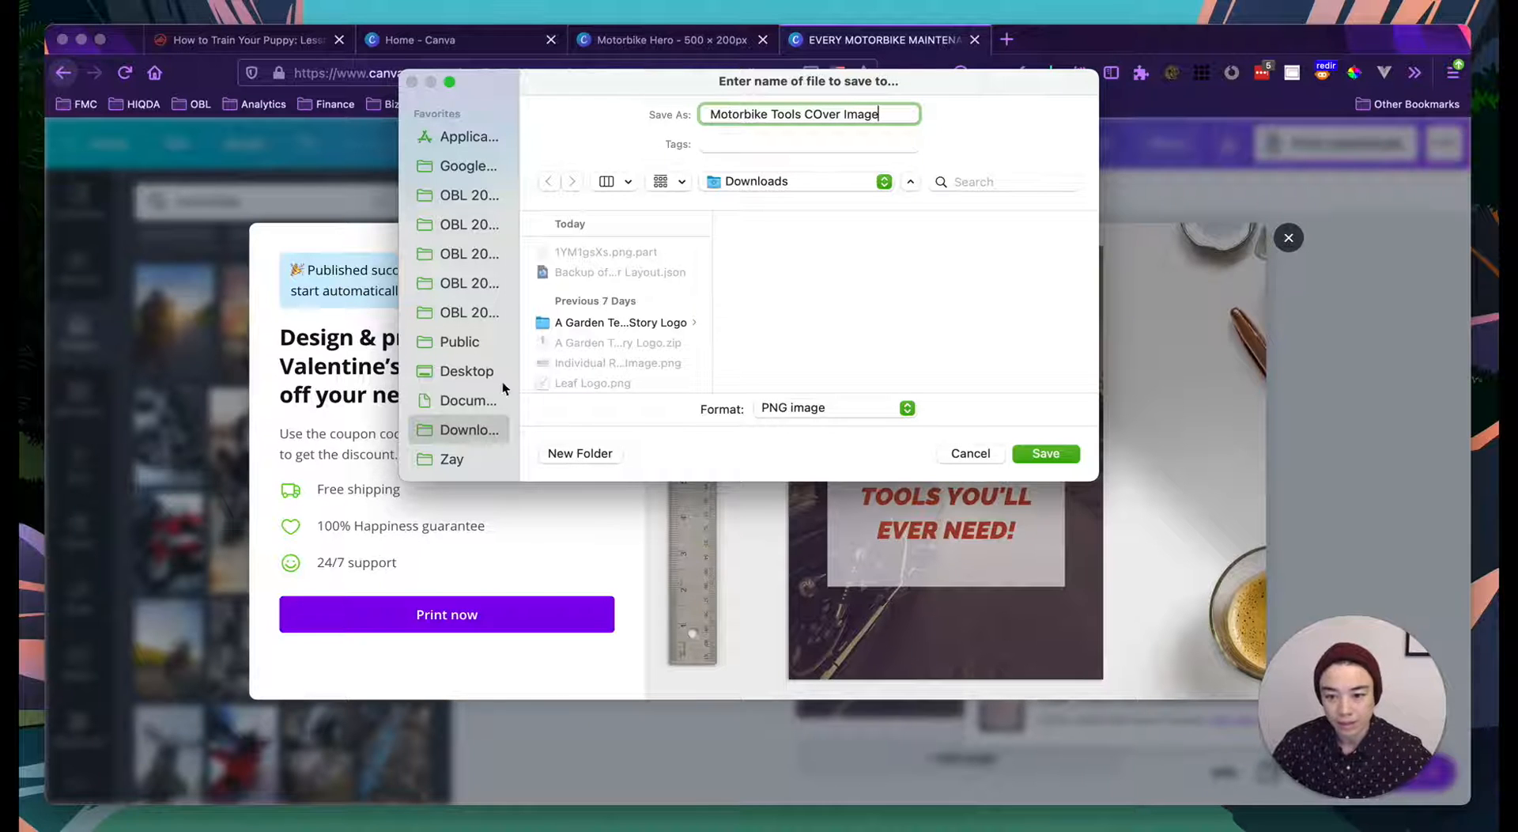
click(472, 400)
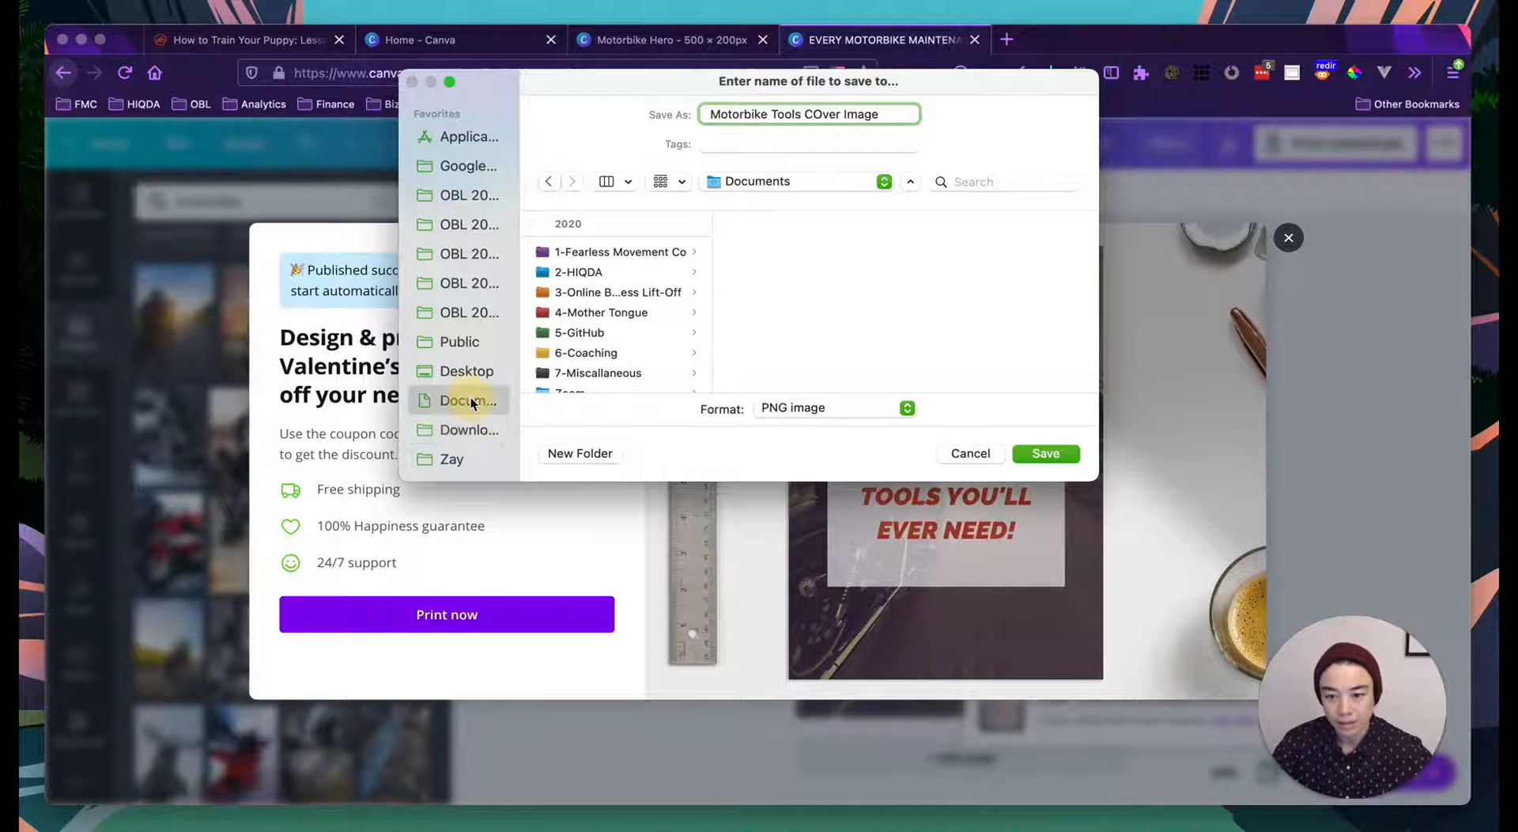
click(641, 293)
click(791, 294)
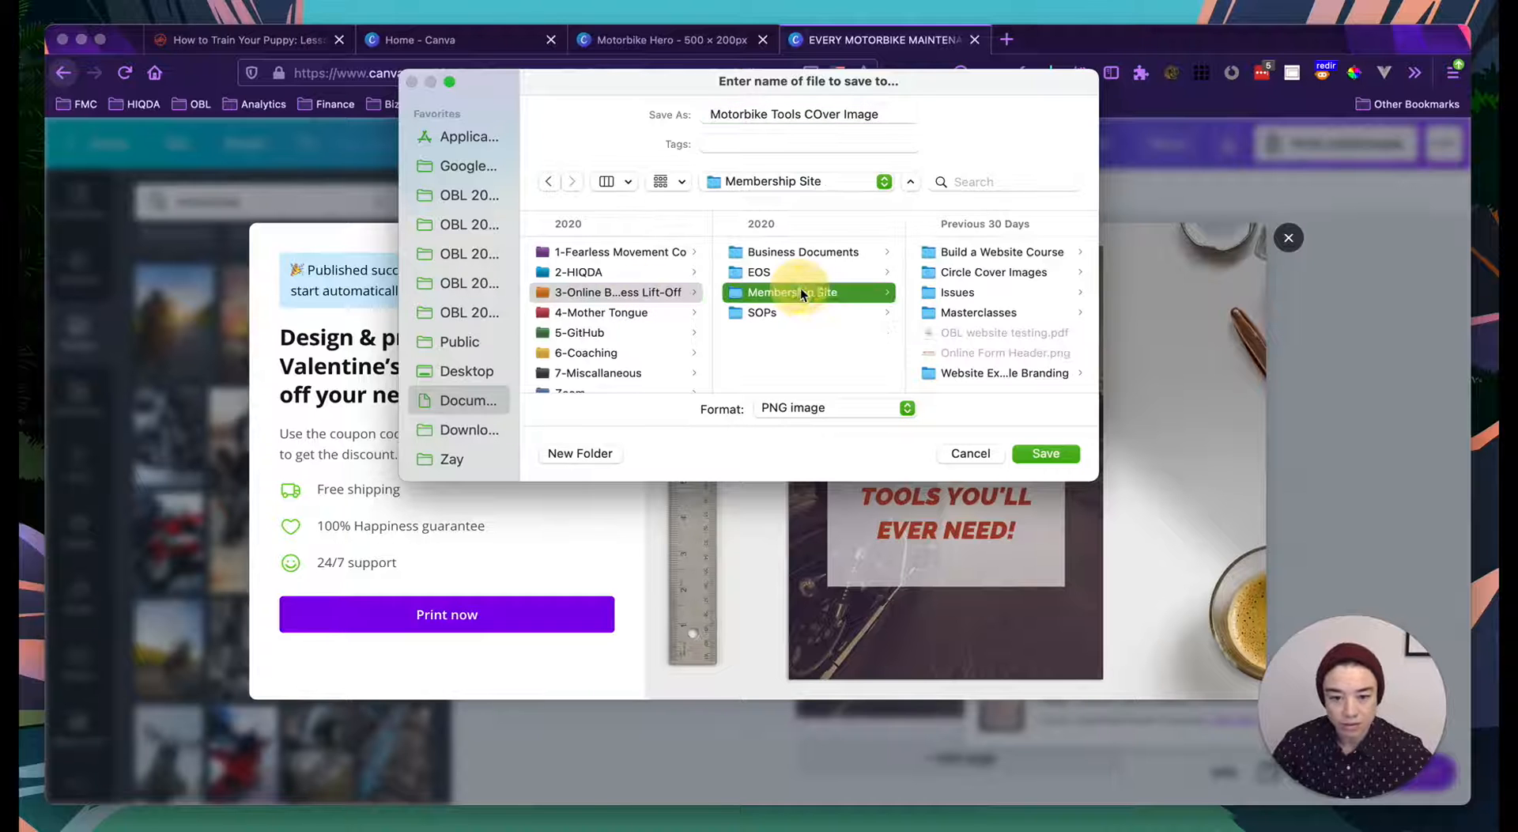
click(1017, 252)
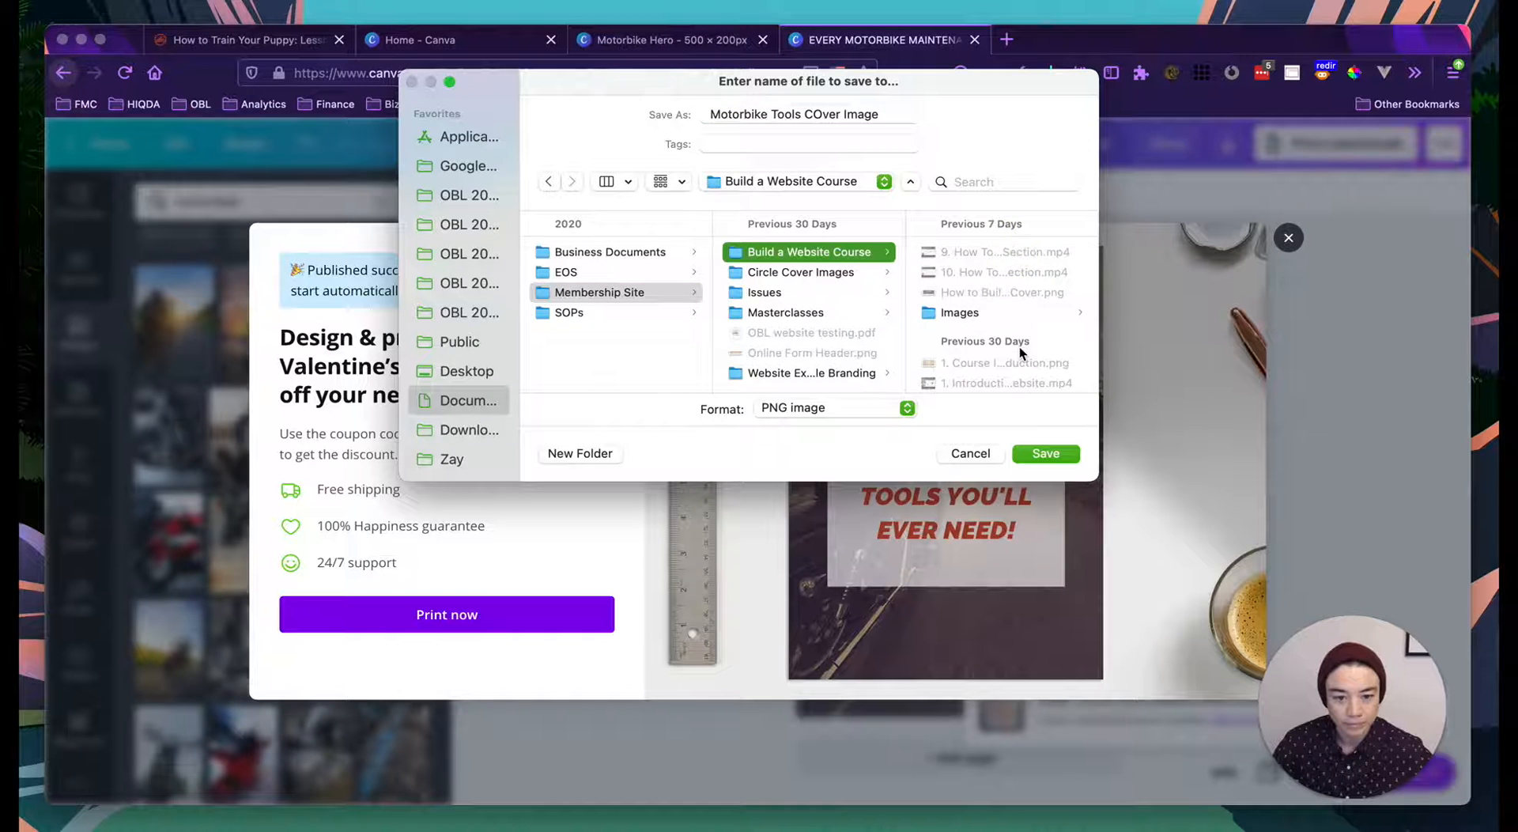
click(967, 311)
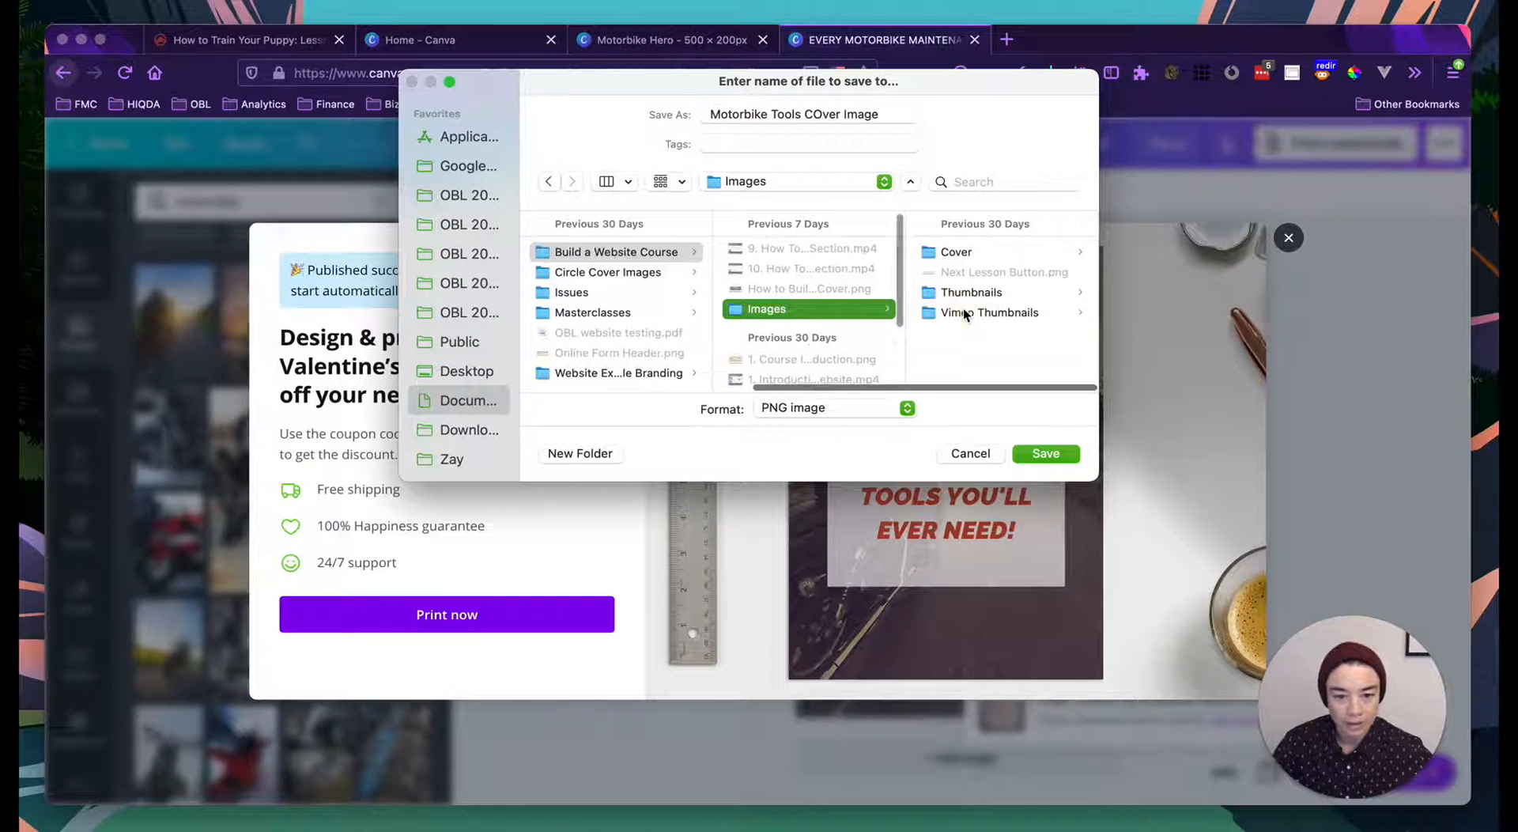
scroll(640, 313, down, 2)
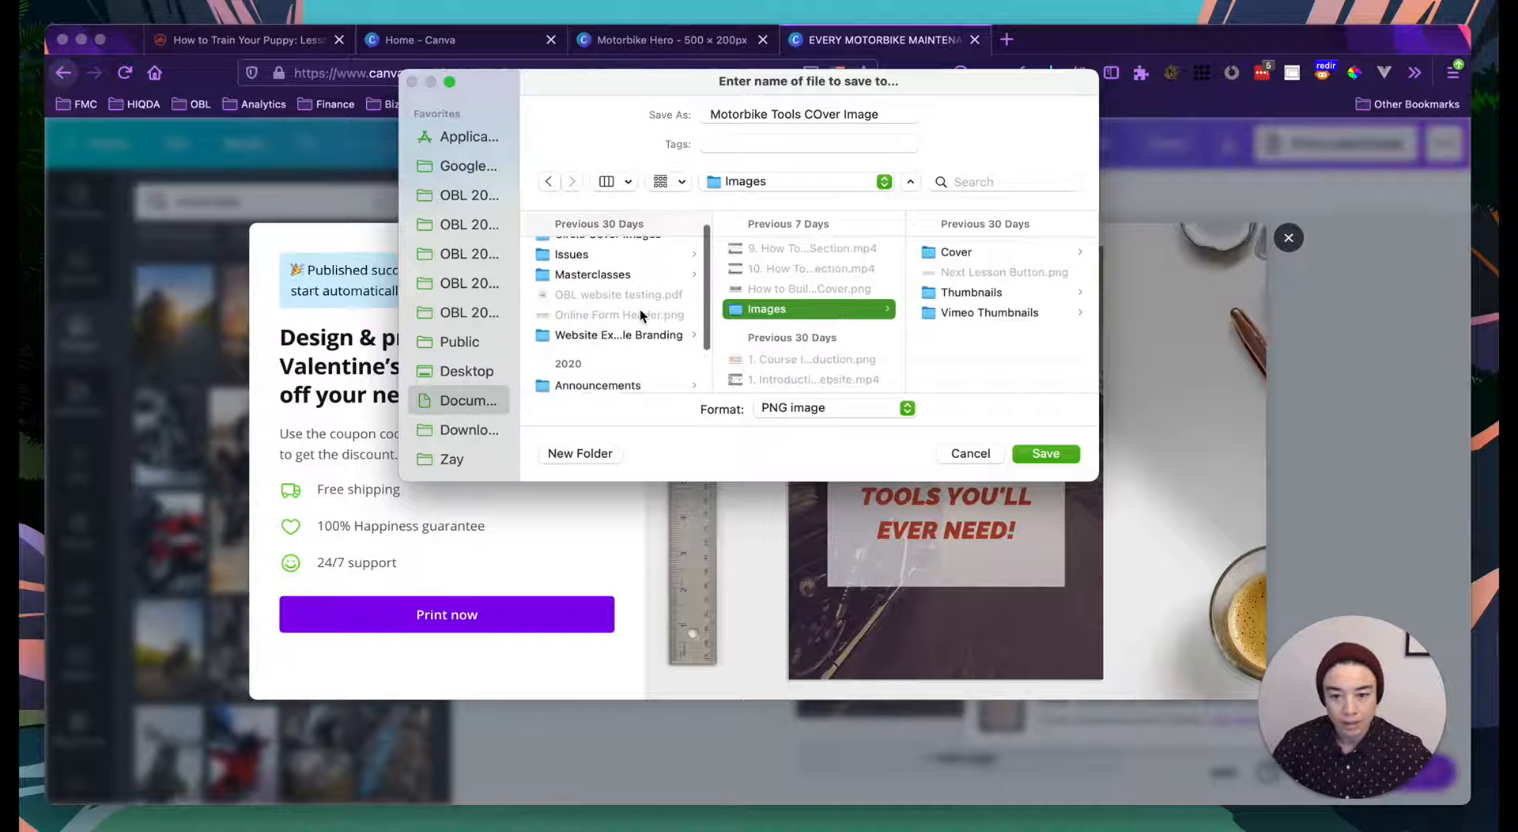
click(646, 331)
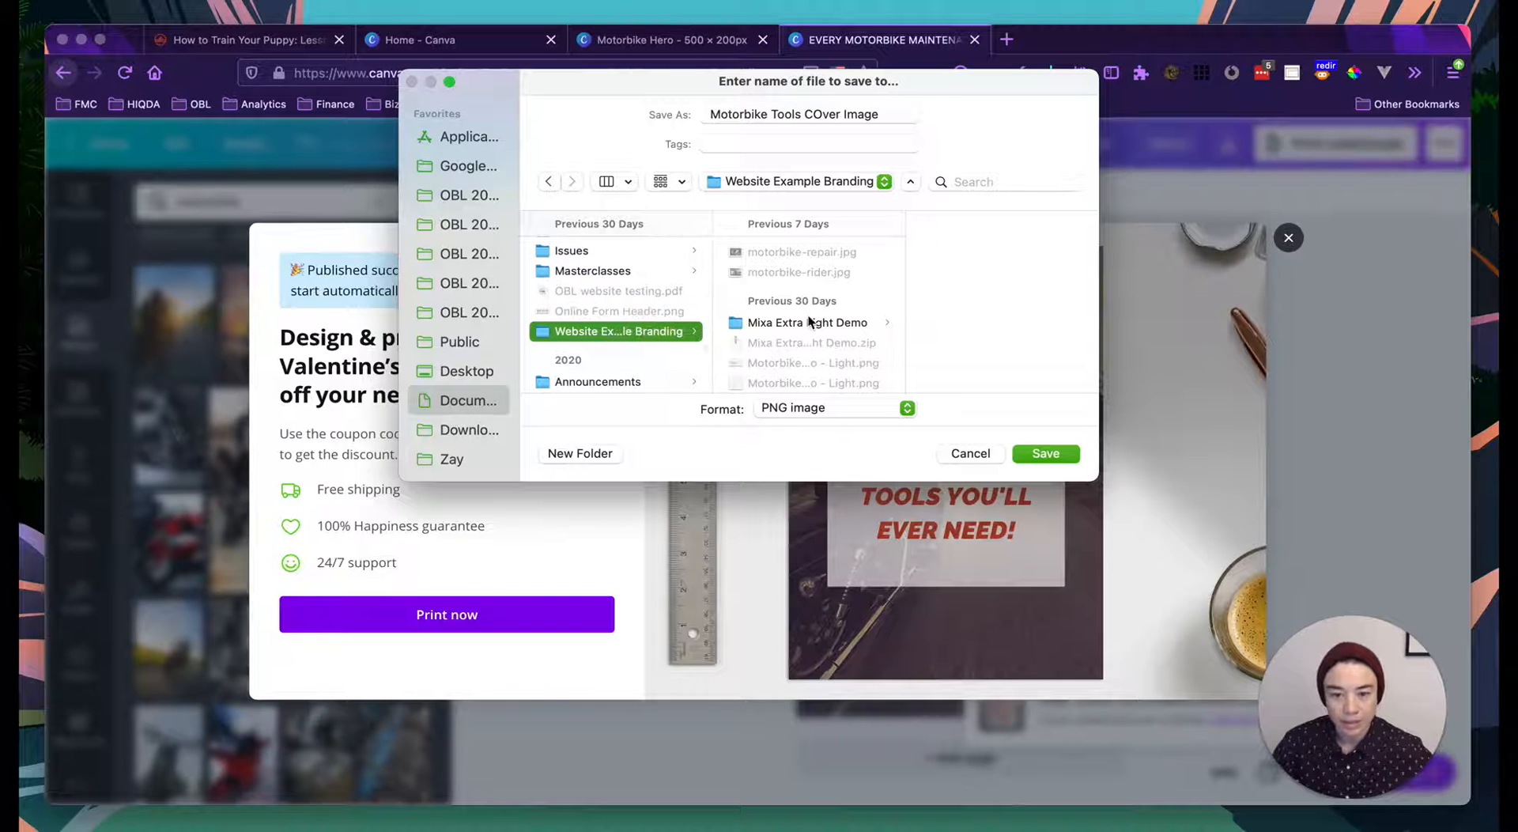
click(820, 117)
key(BackSpace)
text(o)
click(1040, 451)
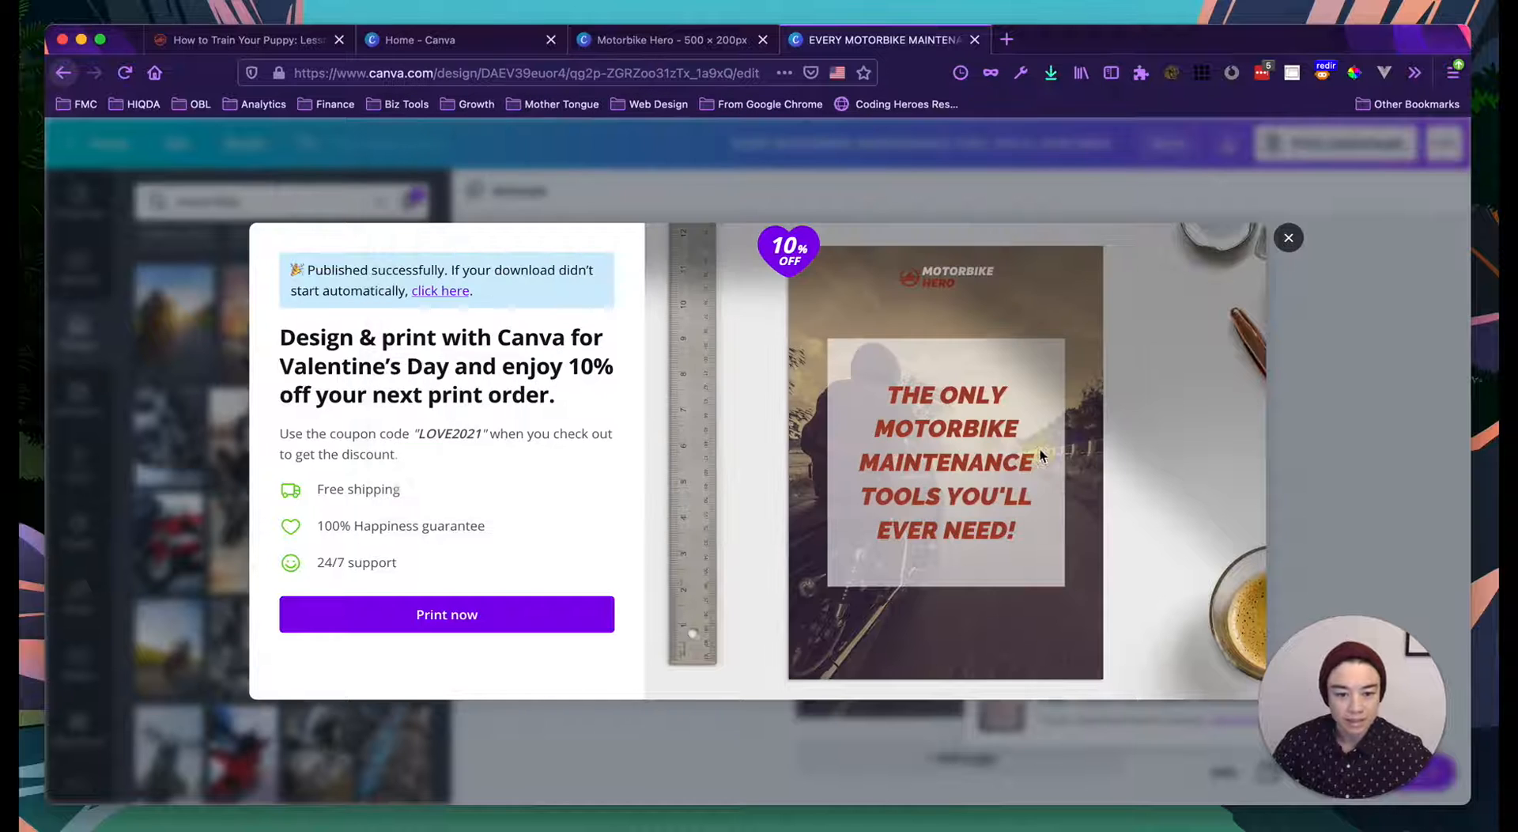
Step: Open tinypng.com in a new browser tab
click(1007, 39)
click(694, 74)
text(tinypng.com/)
key(Return)
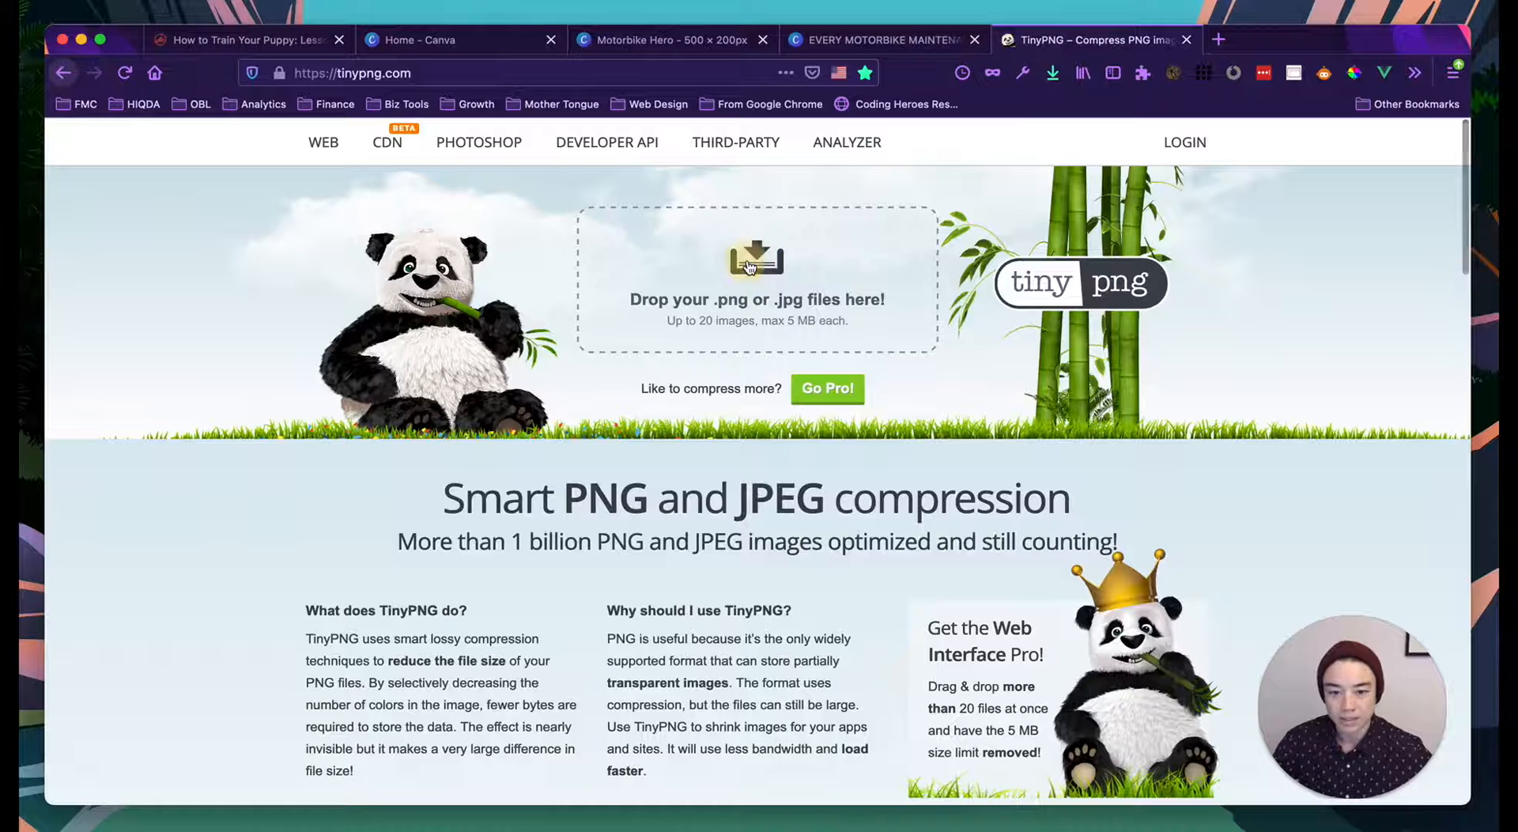
Step: Upload Motorbike Tools Cover Image.png from the Website Example Branding folder to TinyPNG for compression
click(749, 267)
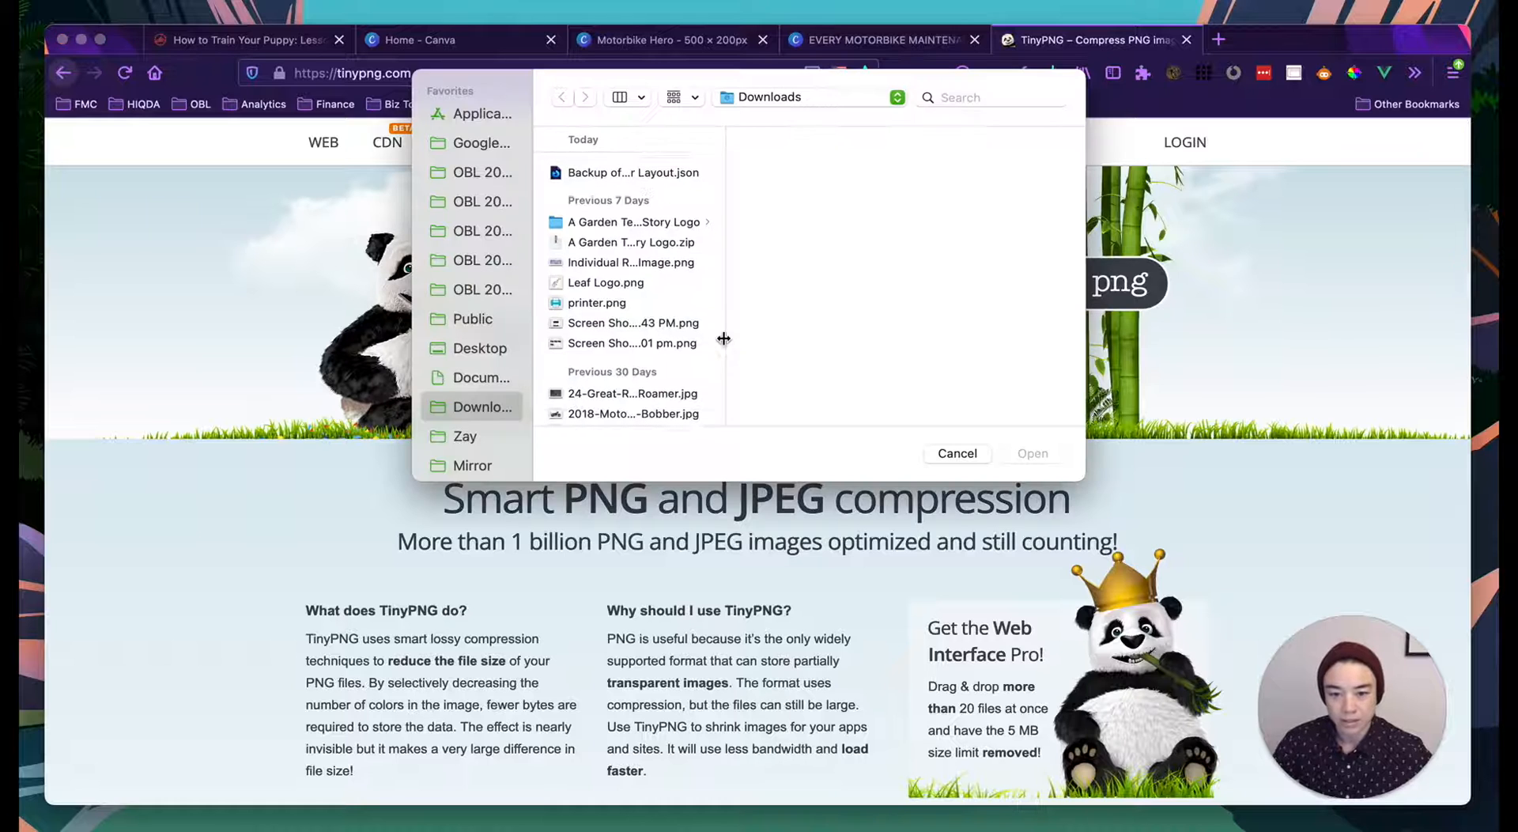
click(482, 378)
click(641, 207)
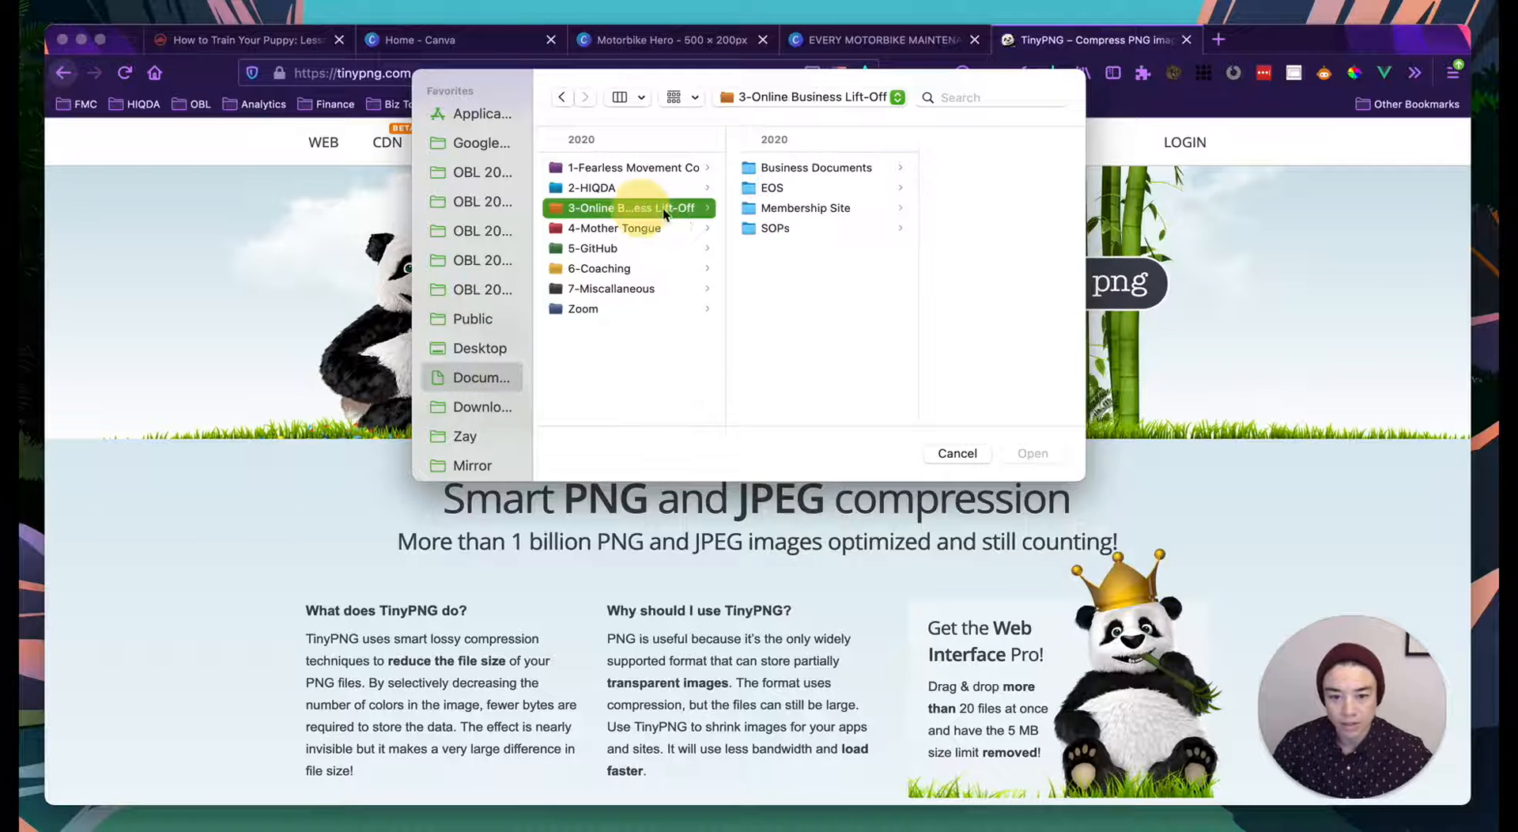
click(784, 207)
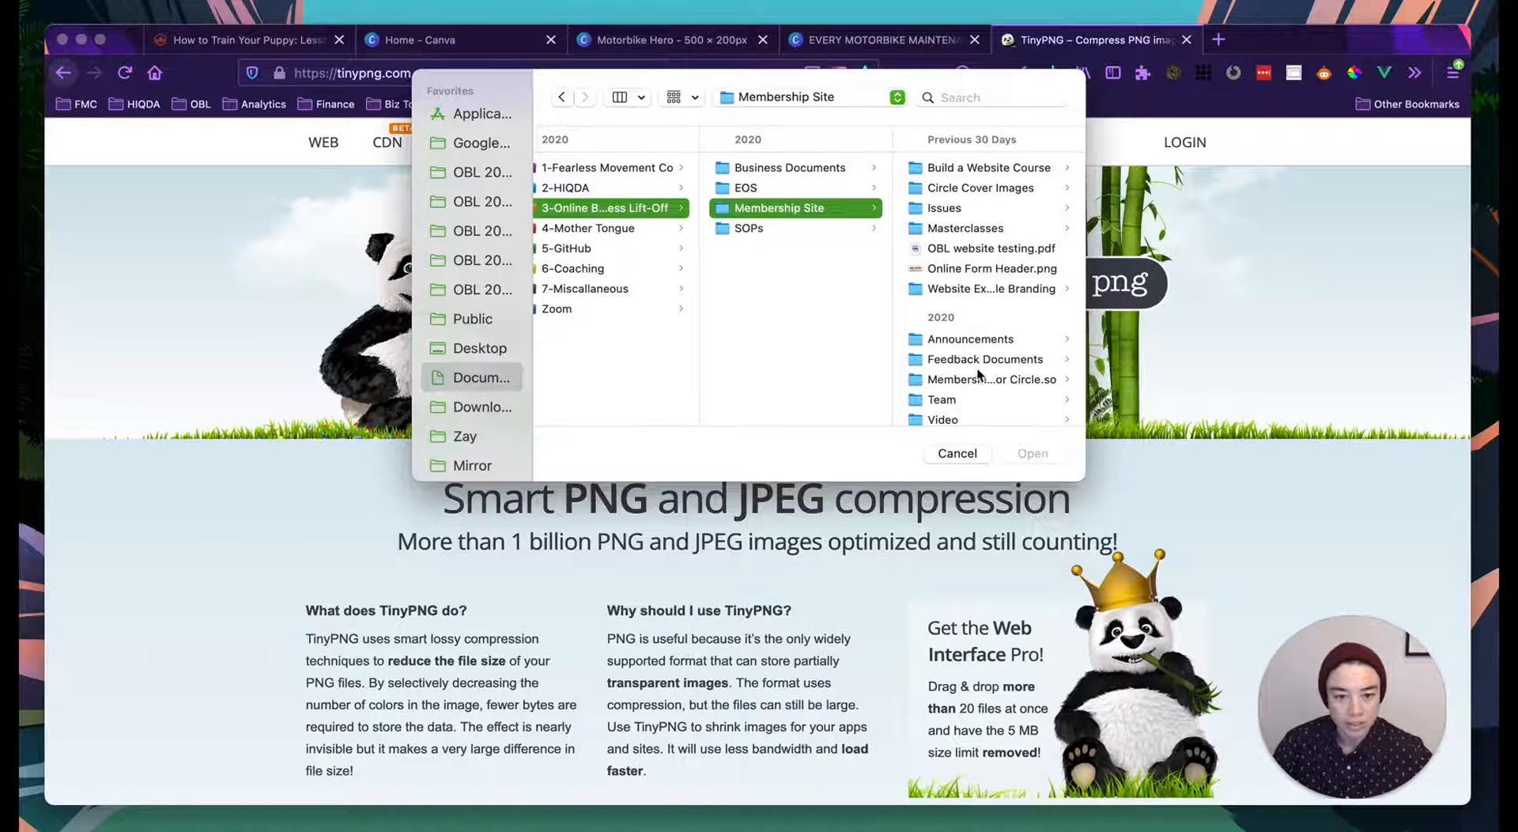
click(997, 288)
click(986, 166)
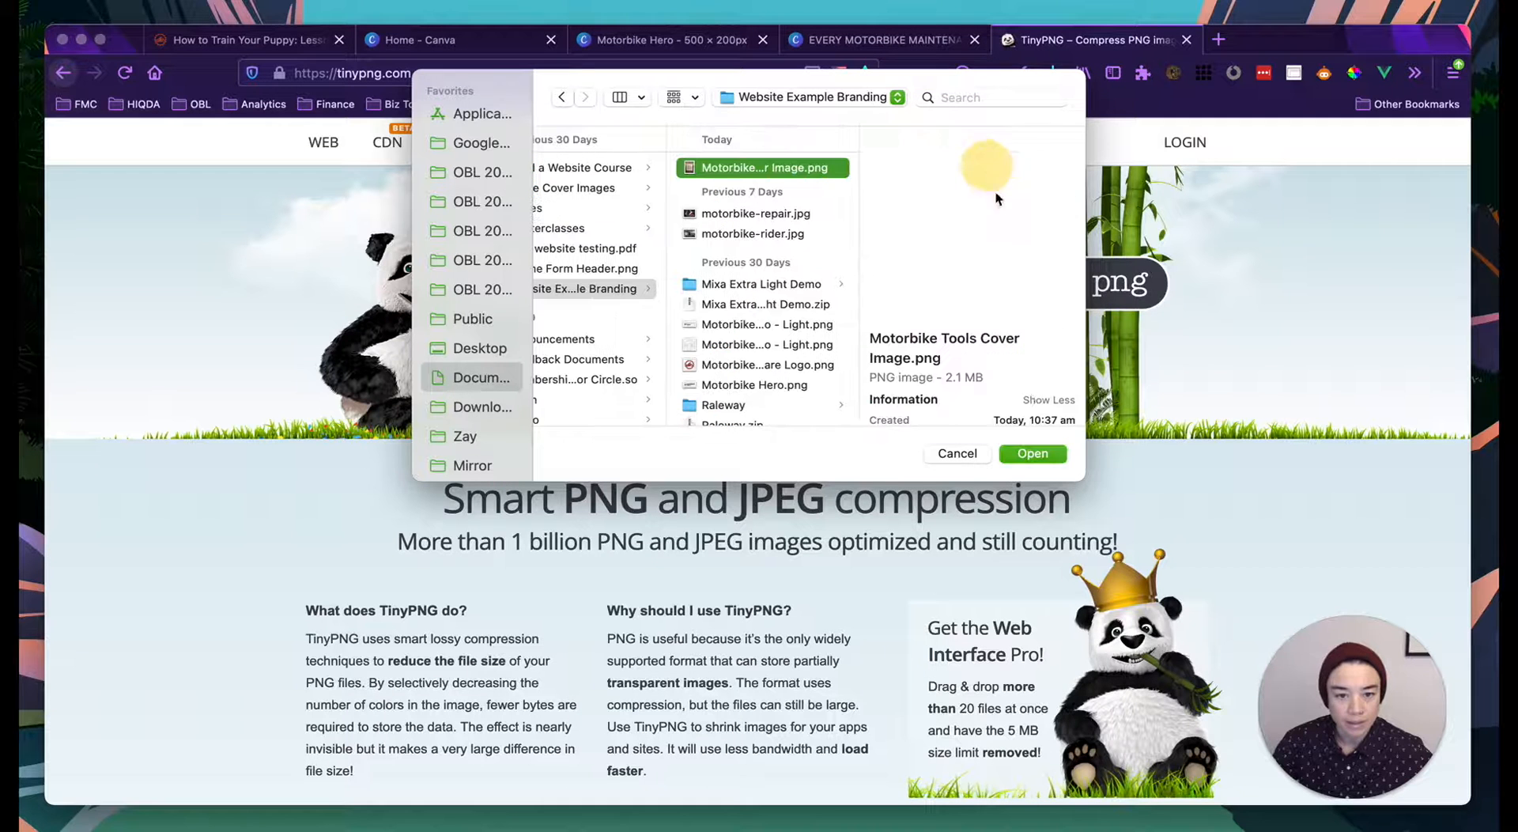
click(1032, 454)
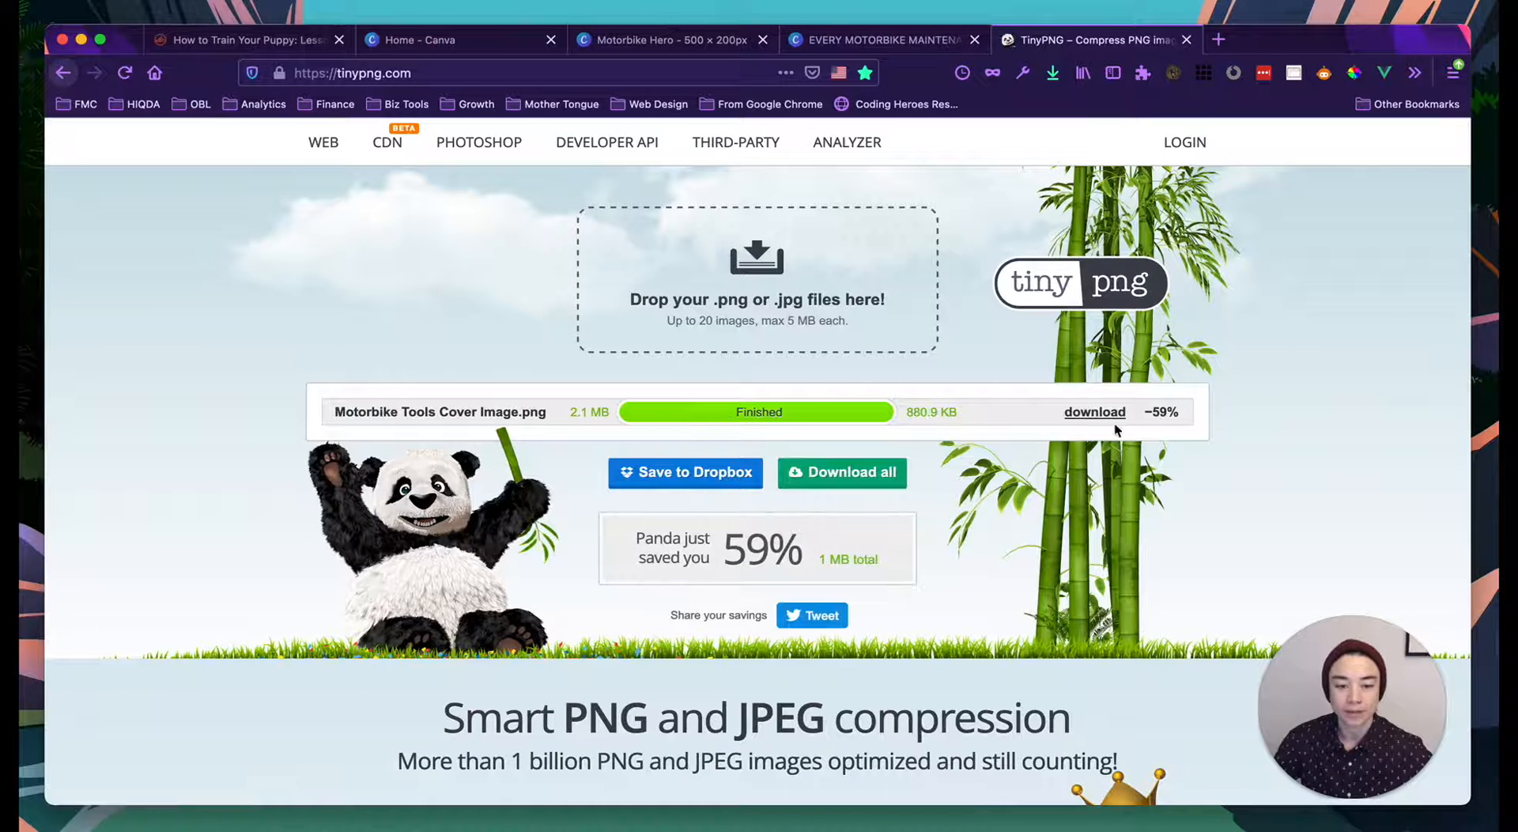
Step: Download the compressed cover image into the Website Example Branding folder, replacing the existing Motorbike Tools Cover Image file
click(1097, 415)
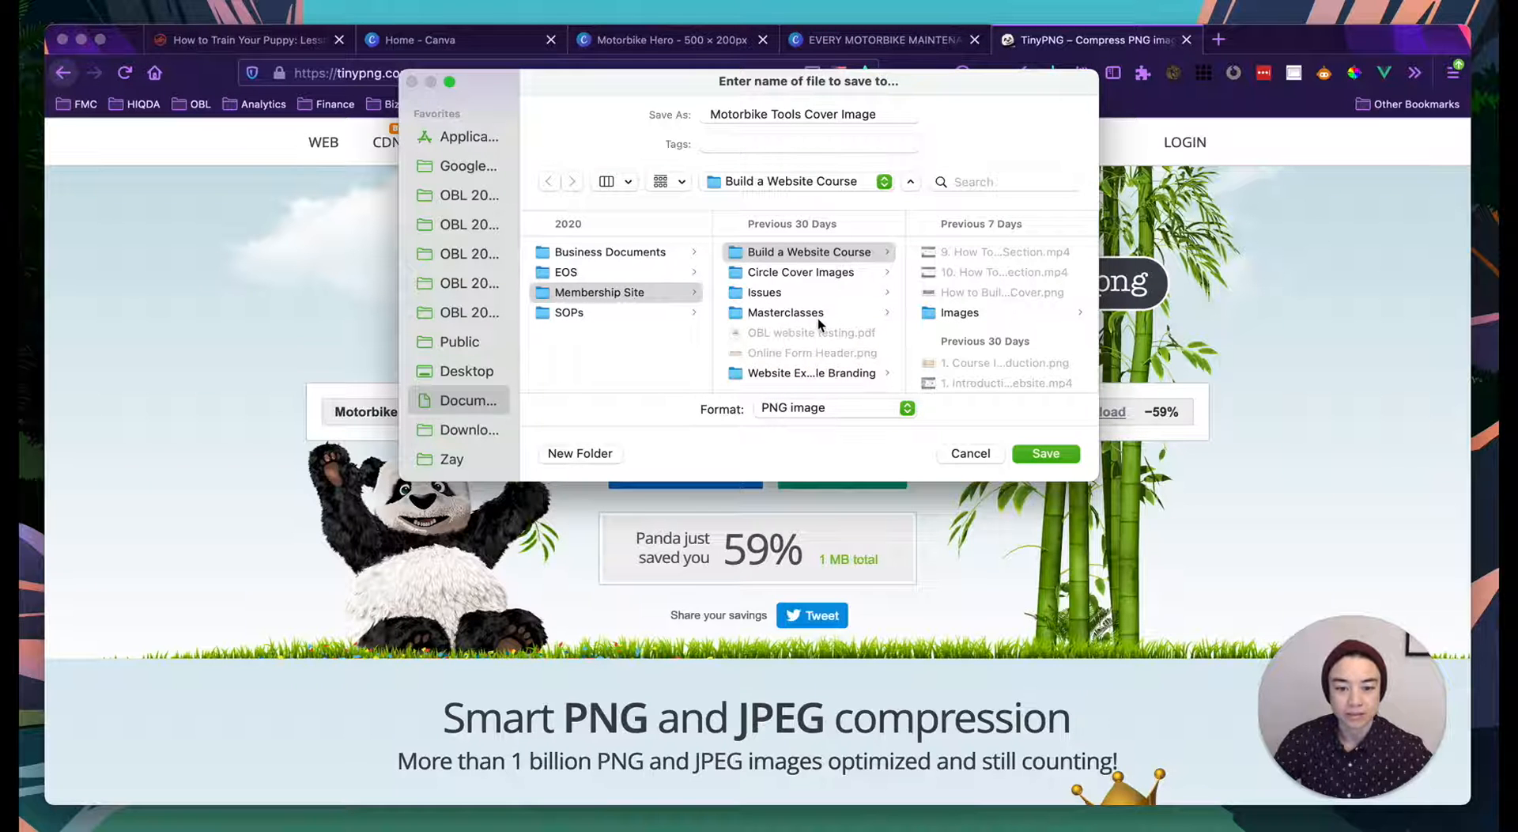
click(790, 373)
click(1044, 454)
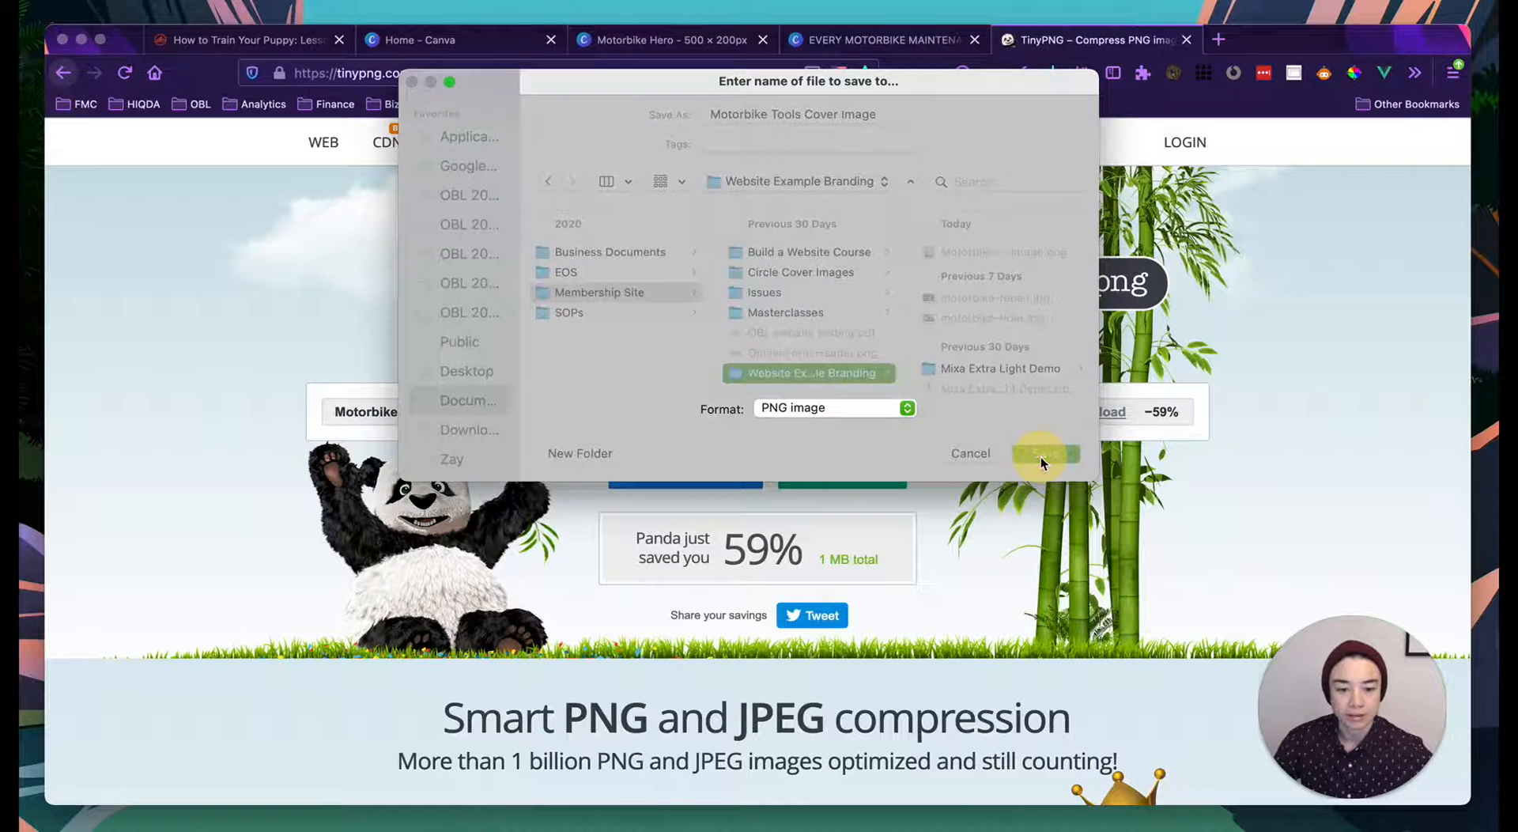
click(827, 373)
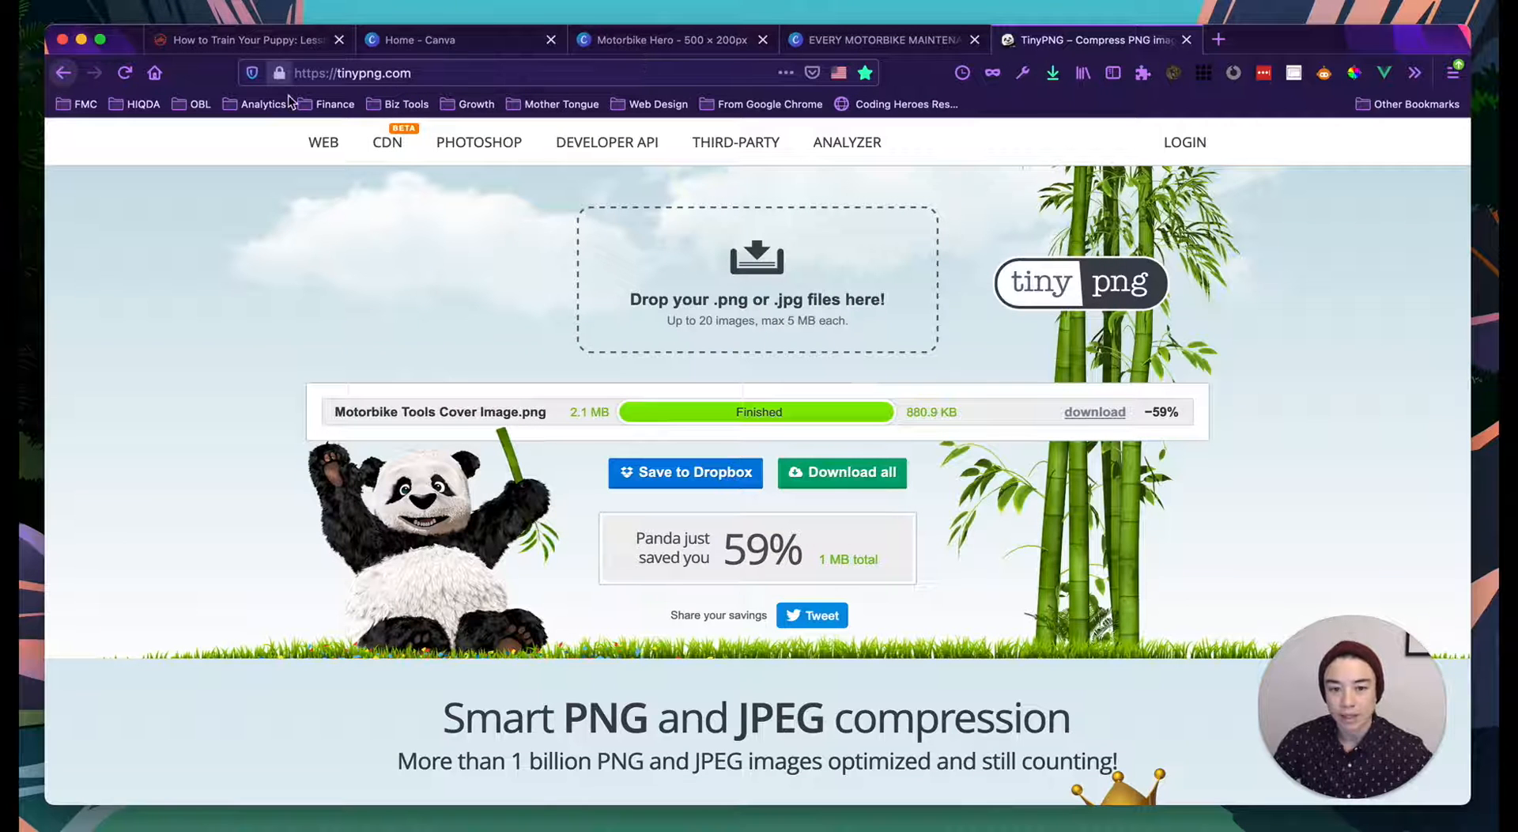
Step: Return to the Motorbike Hero homepage in the Divi visual builder and save the Email Optin settings
click(263, 41)
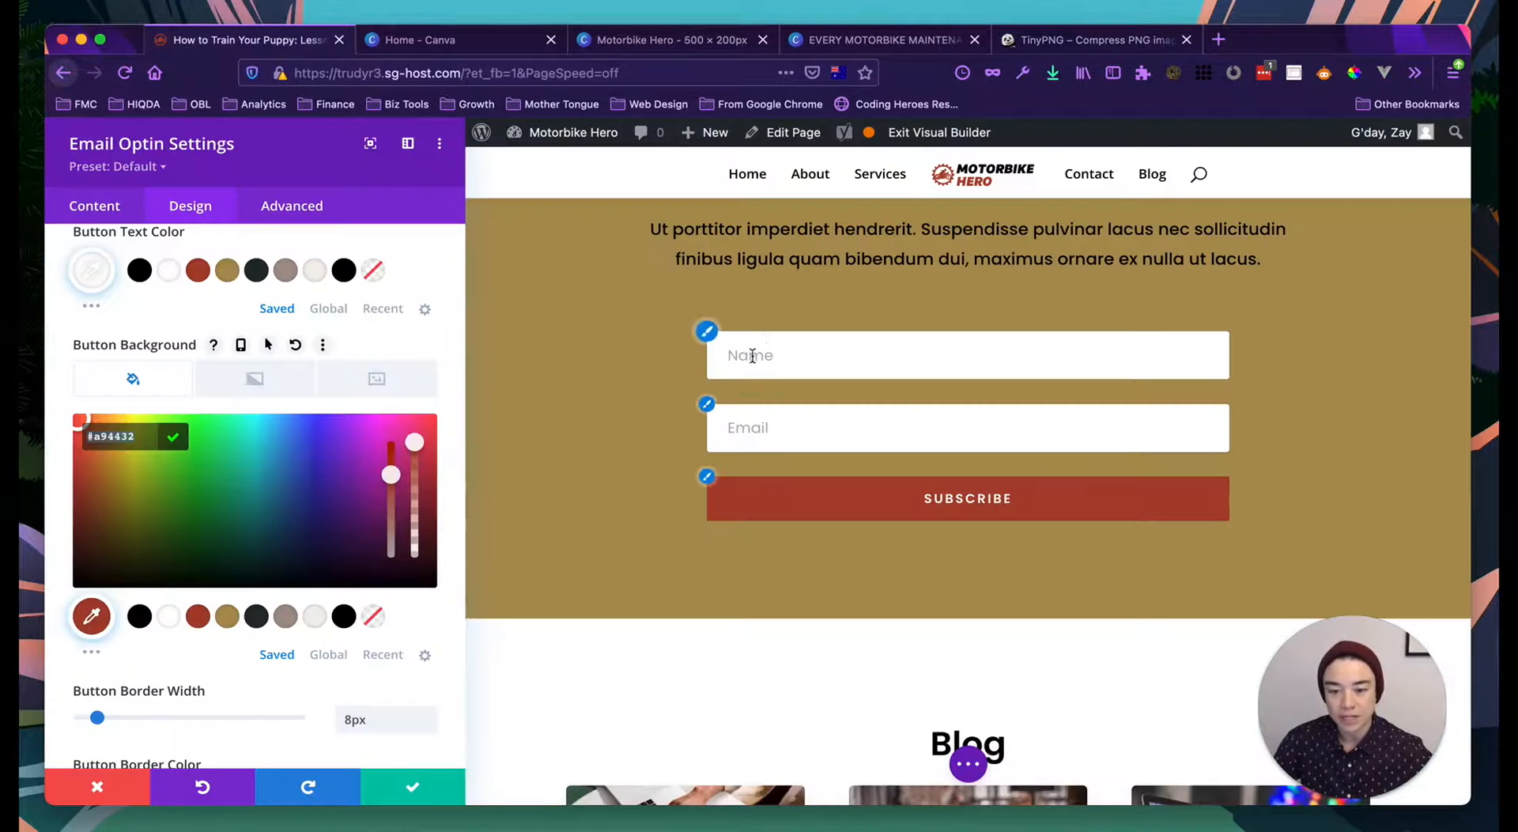
click(411, 784)
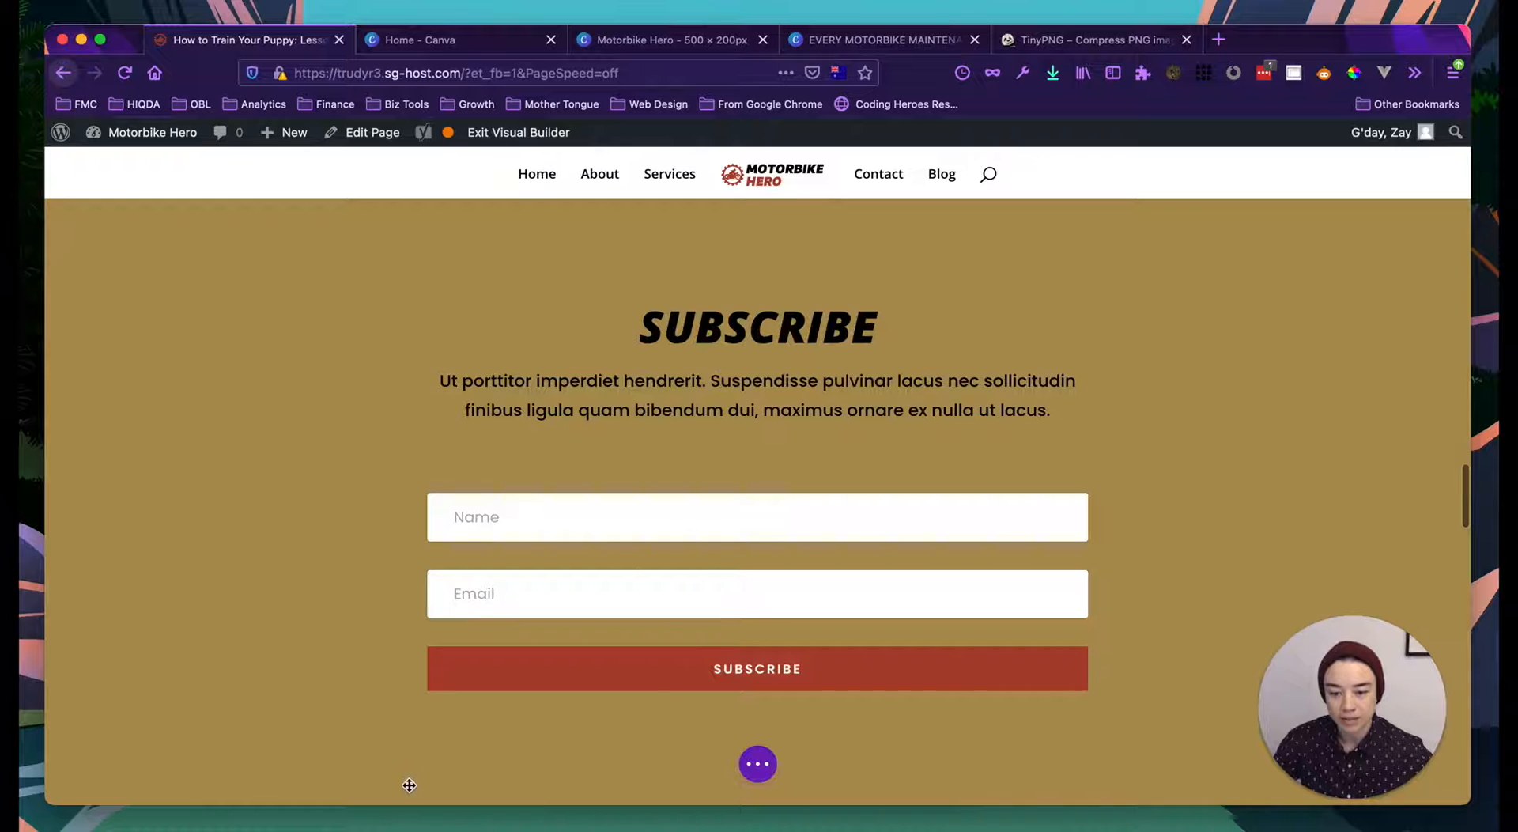
scroll(554, 521, up, 2)
scroll(725, 448, down, 2)
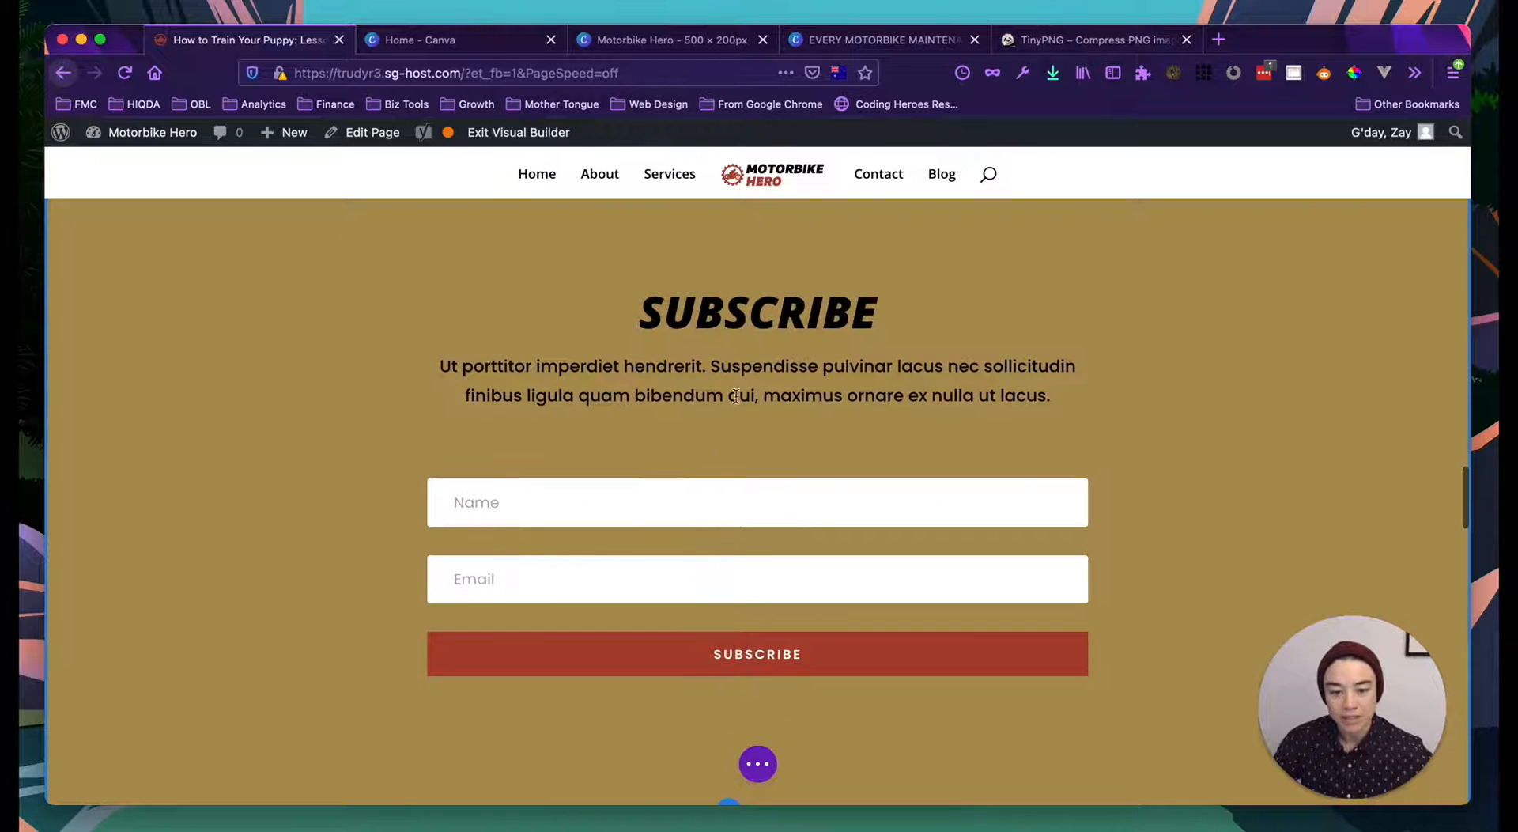